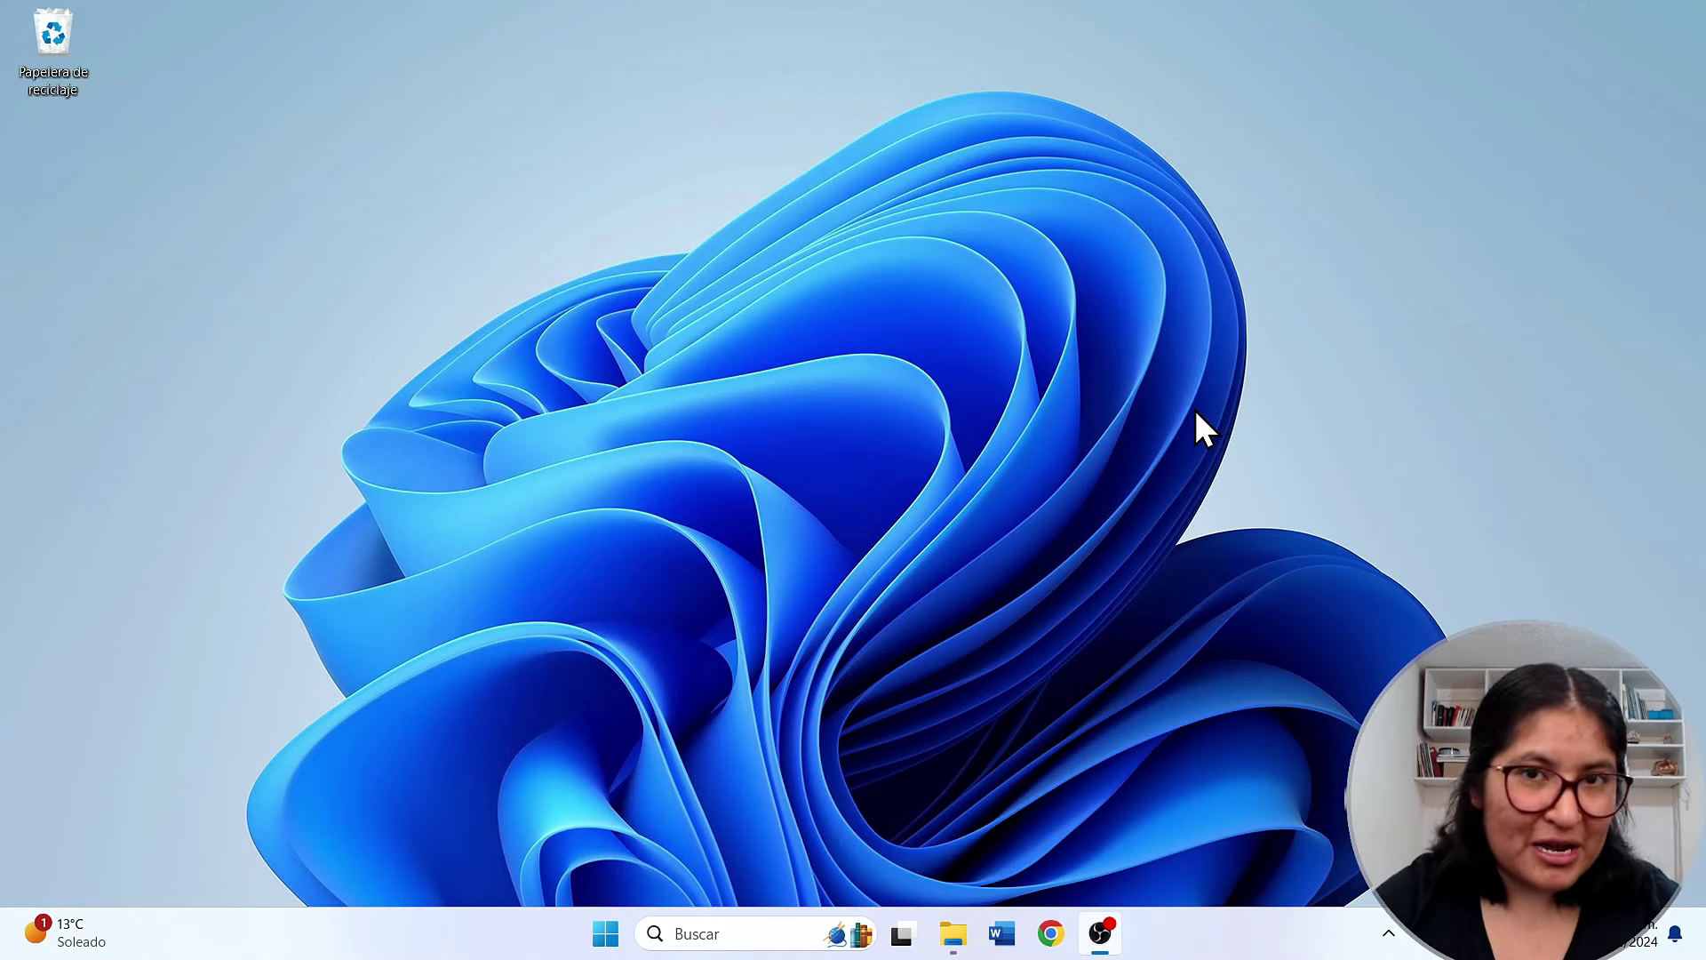
# Launch Excel by searching 'ex' from the Windows Start menu
pyautogui.click(606, 934)
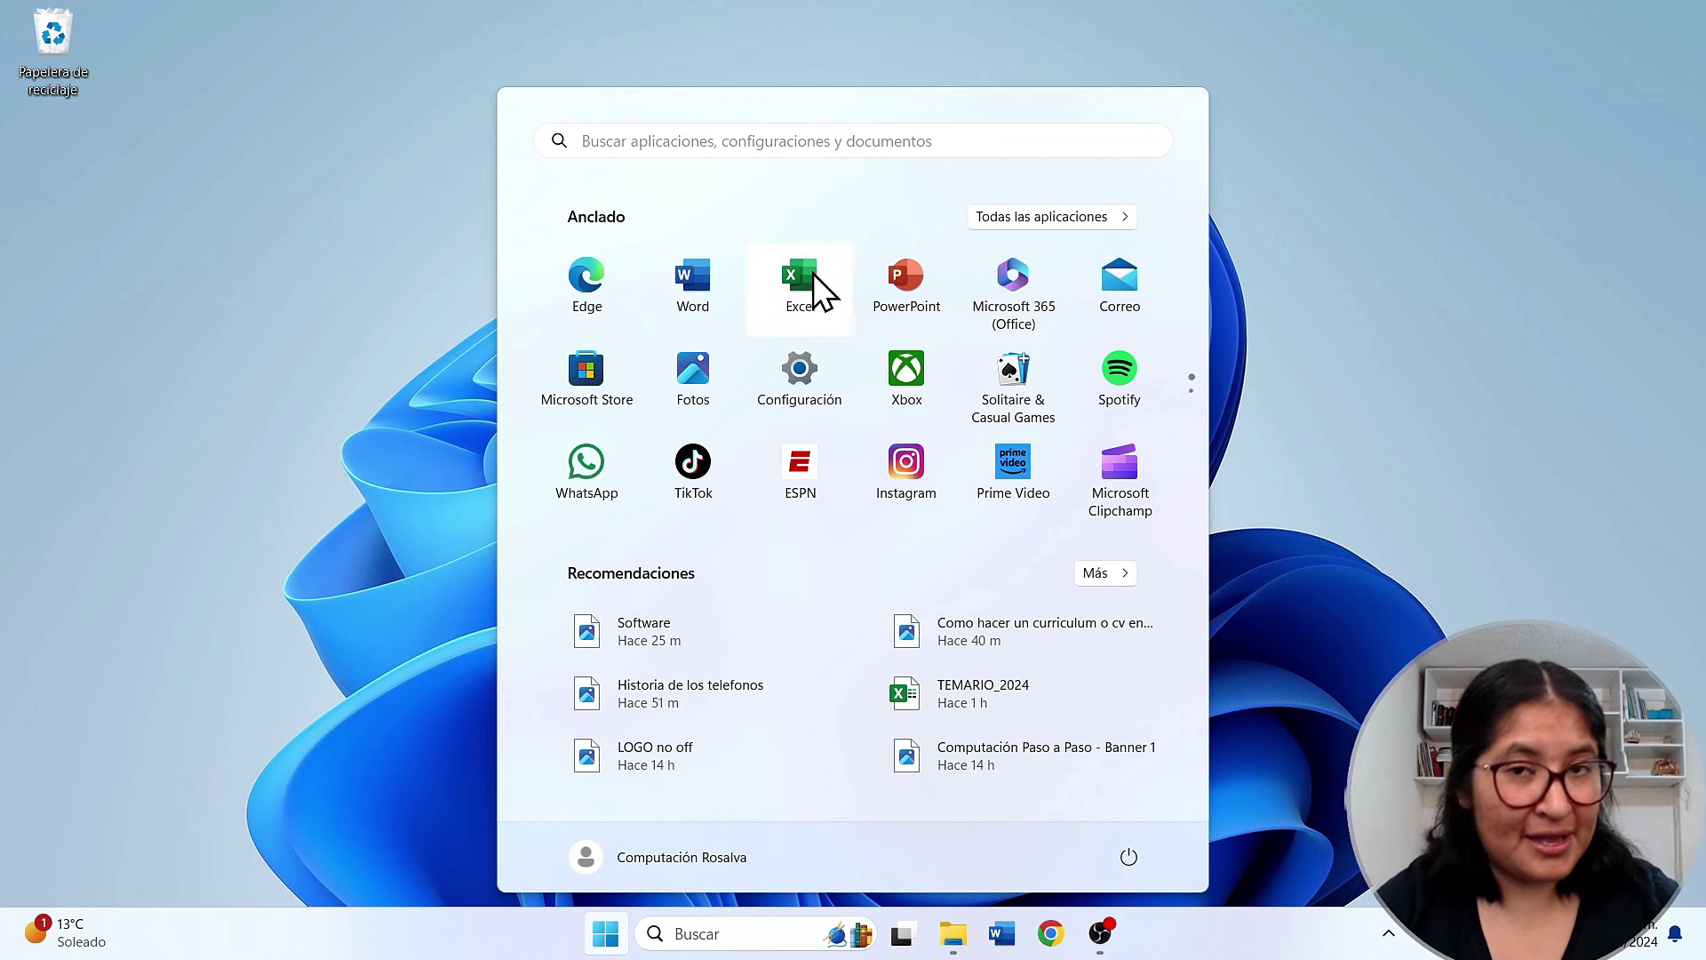
pyautogui.click(618, 142)
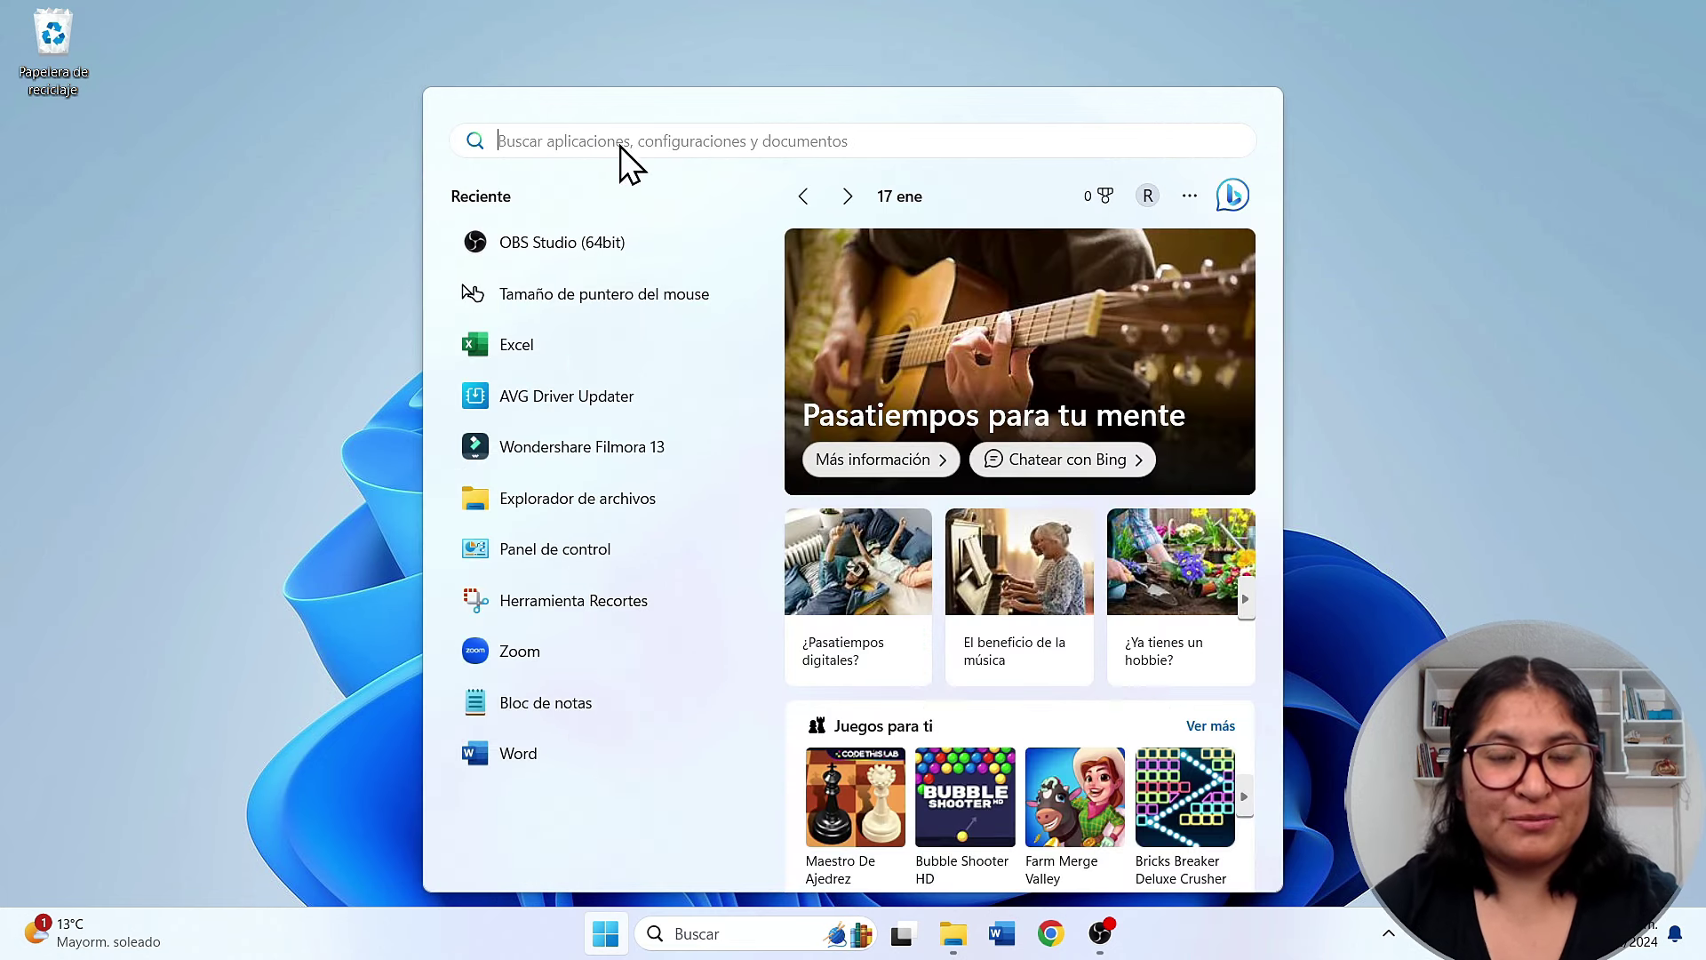
pyautogui.write('ex')
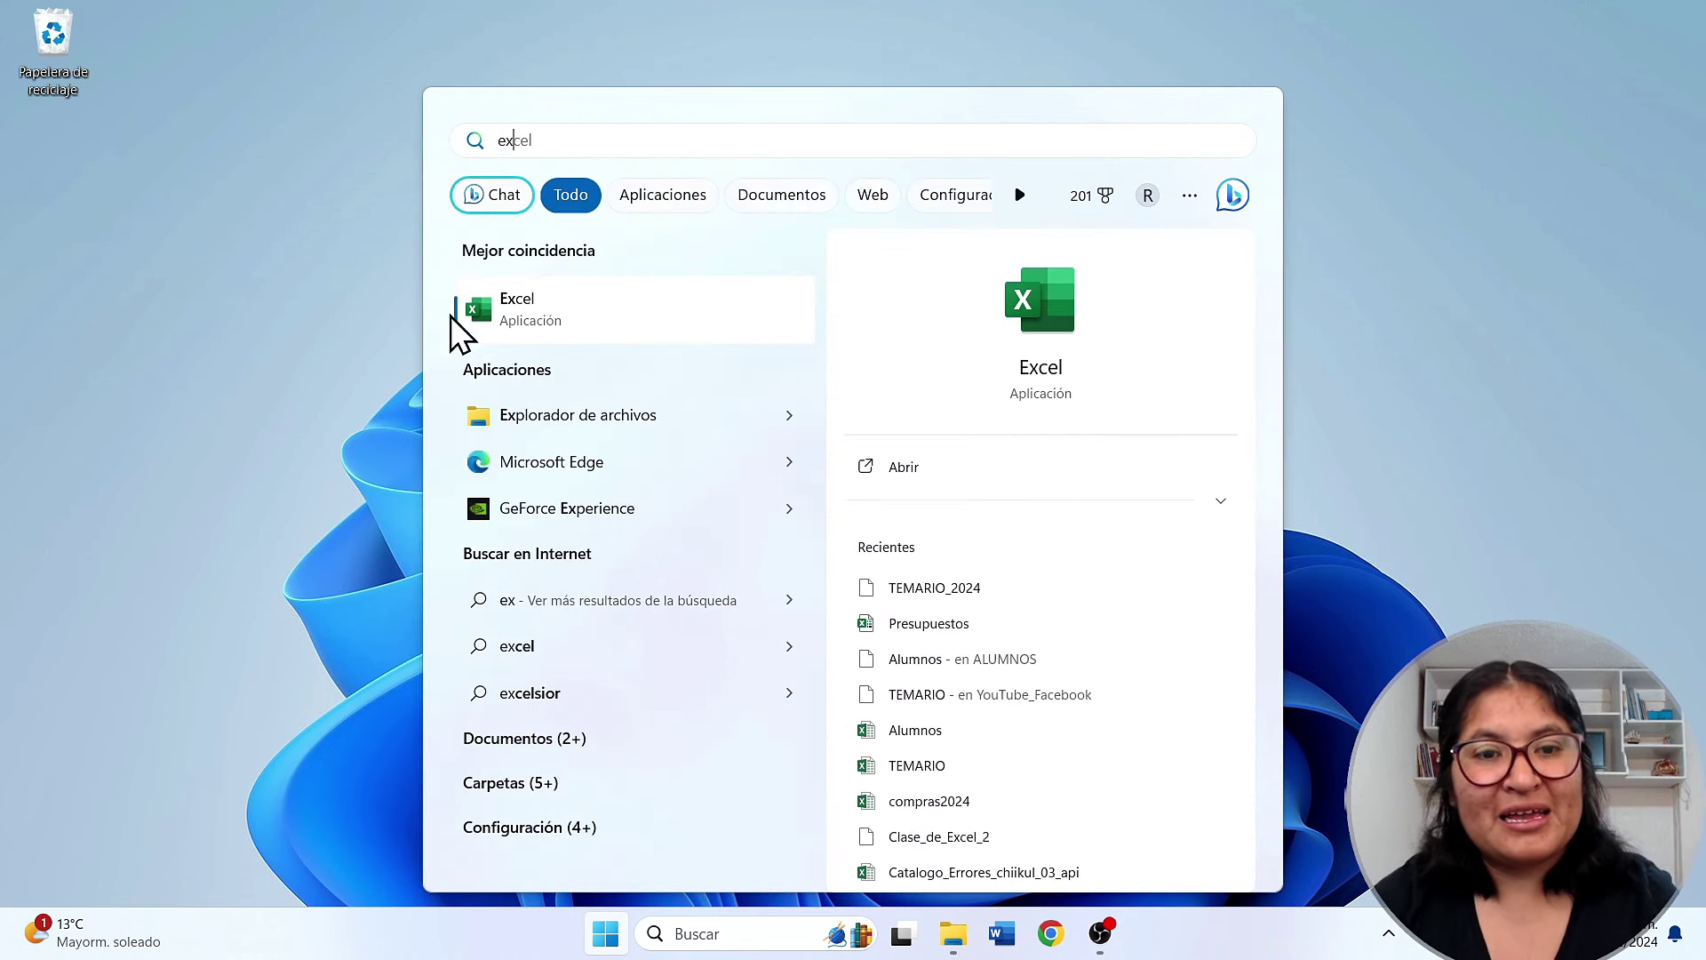
pyautogui.click(597, 311)
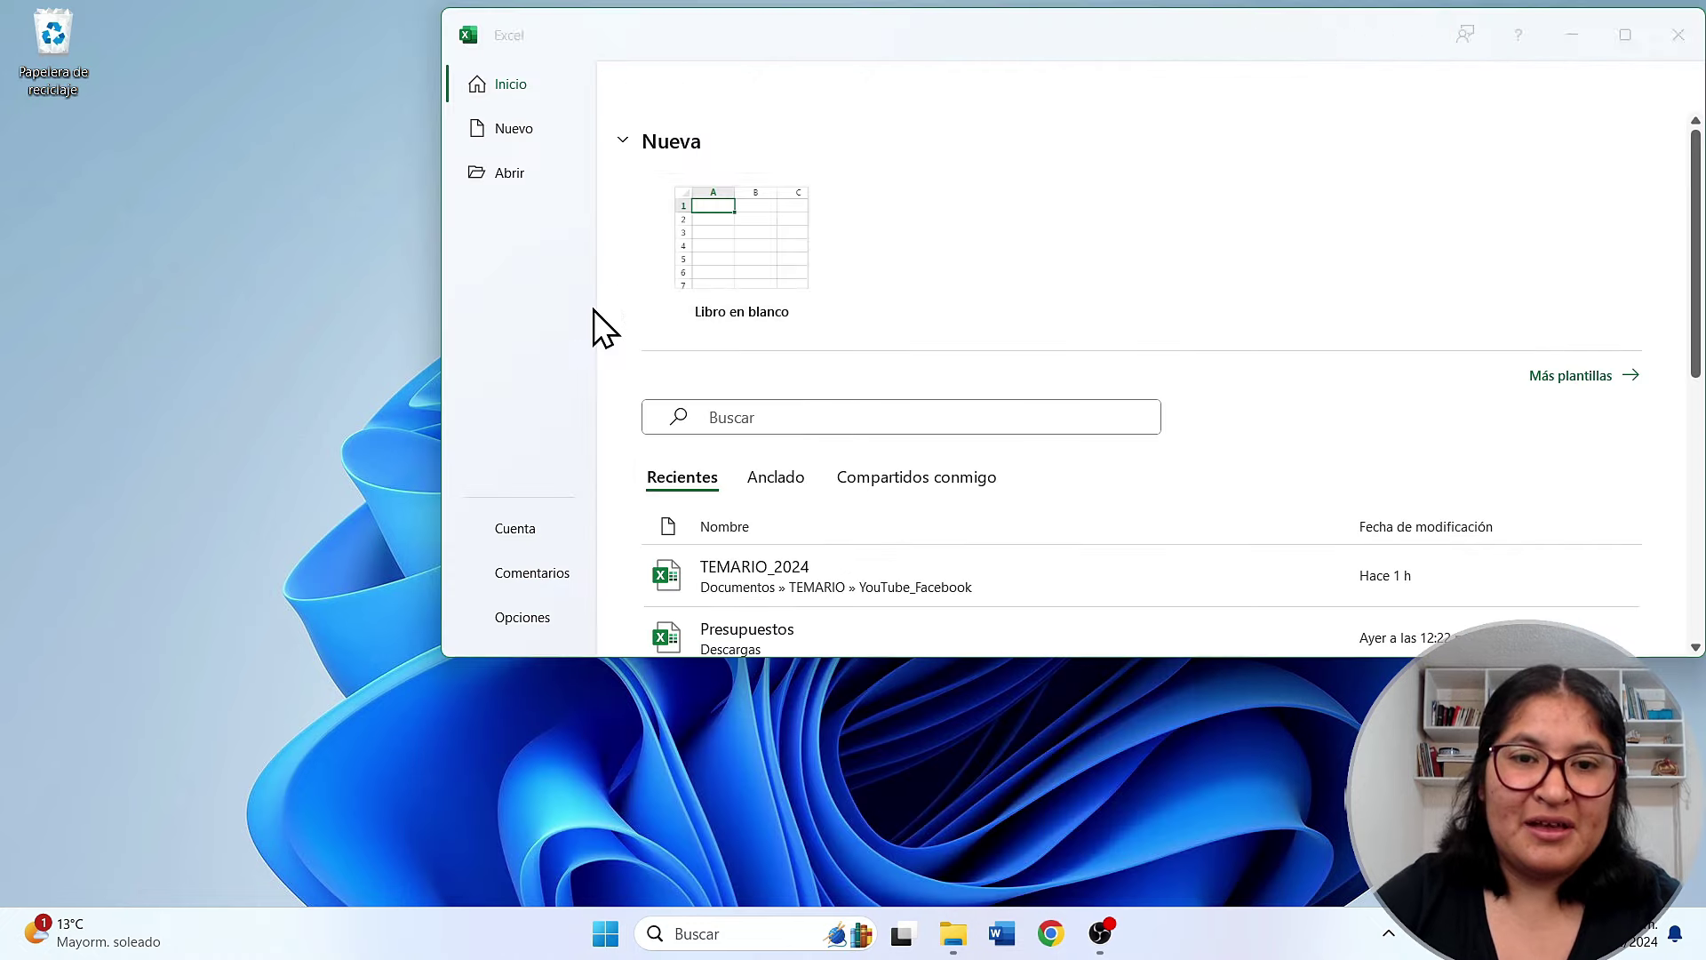
# Maximize the Excel window and show the full Más plantillas template gallery
pyautogui.click(1624, 37)
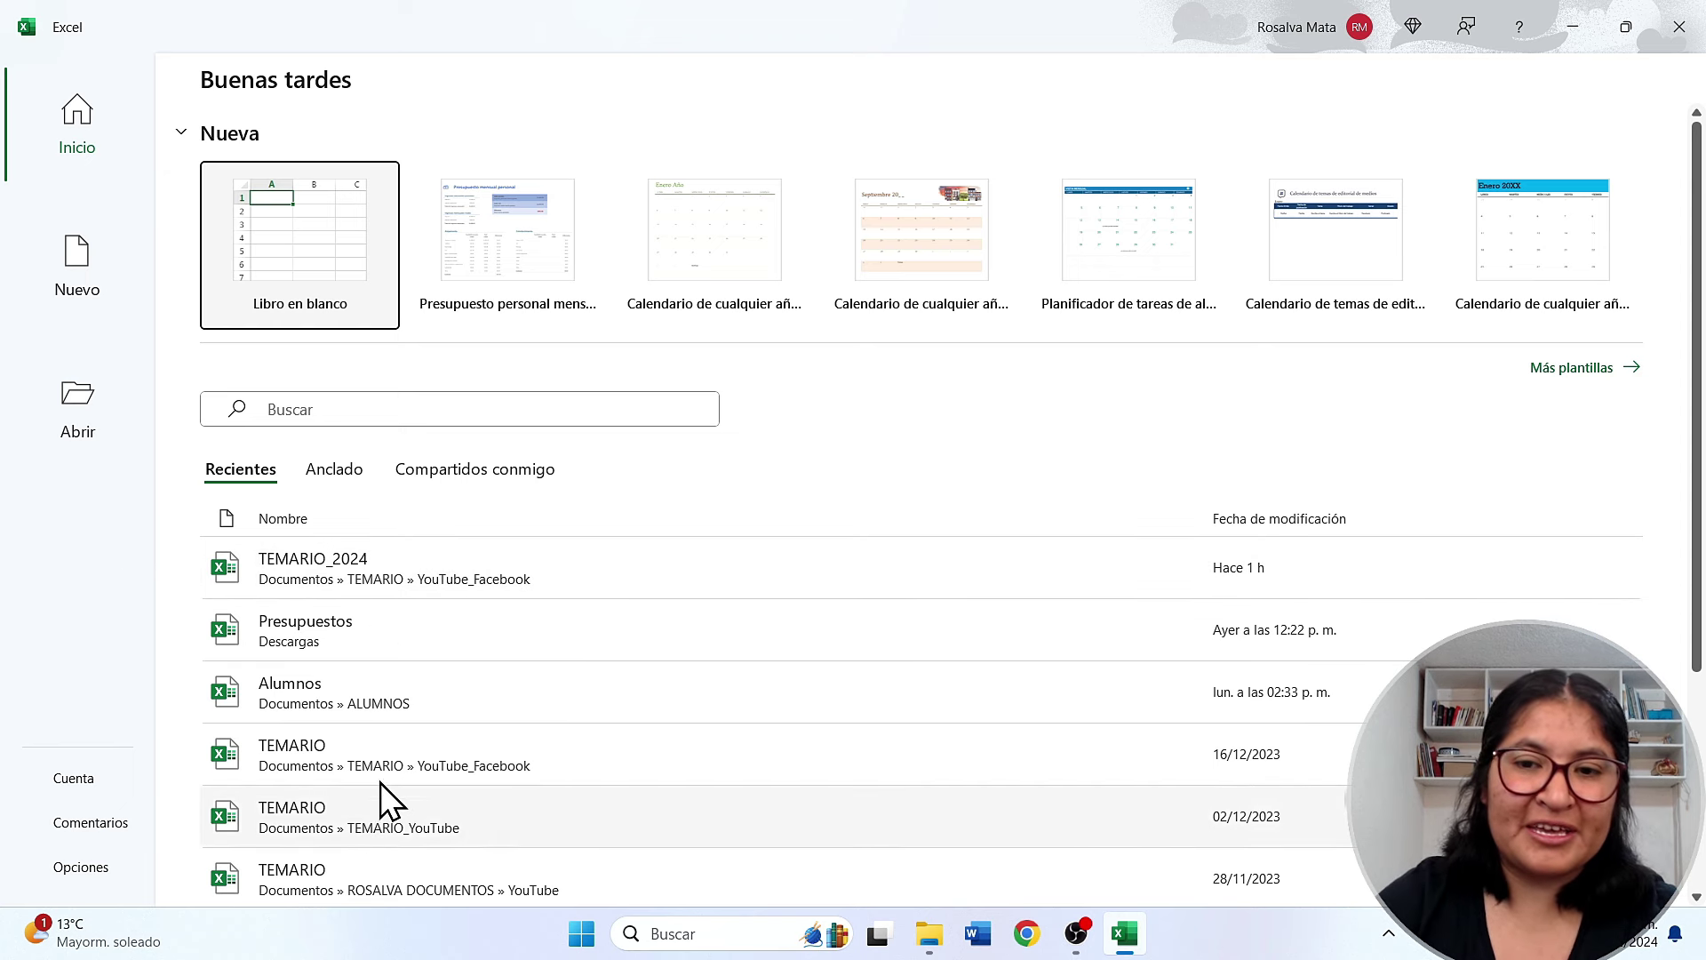
pyautogui.click(1576, 391)
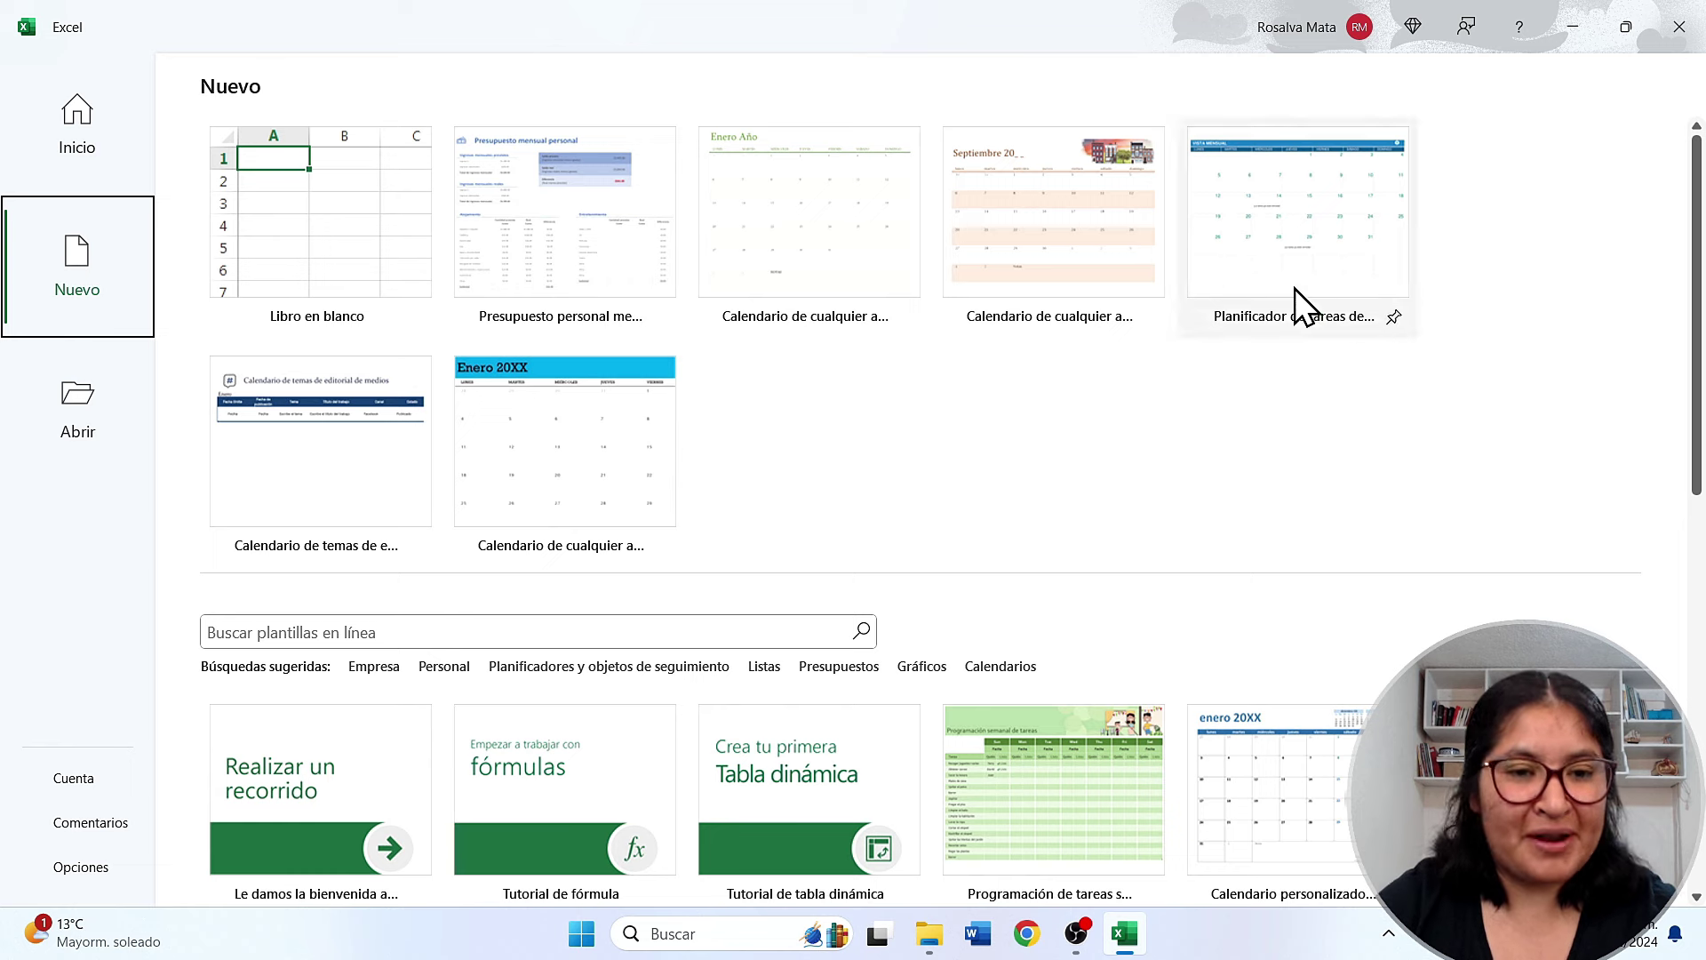
pyautogui.scroll(-1, 686, 400)
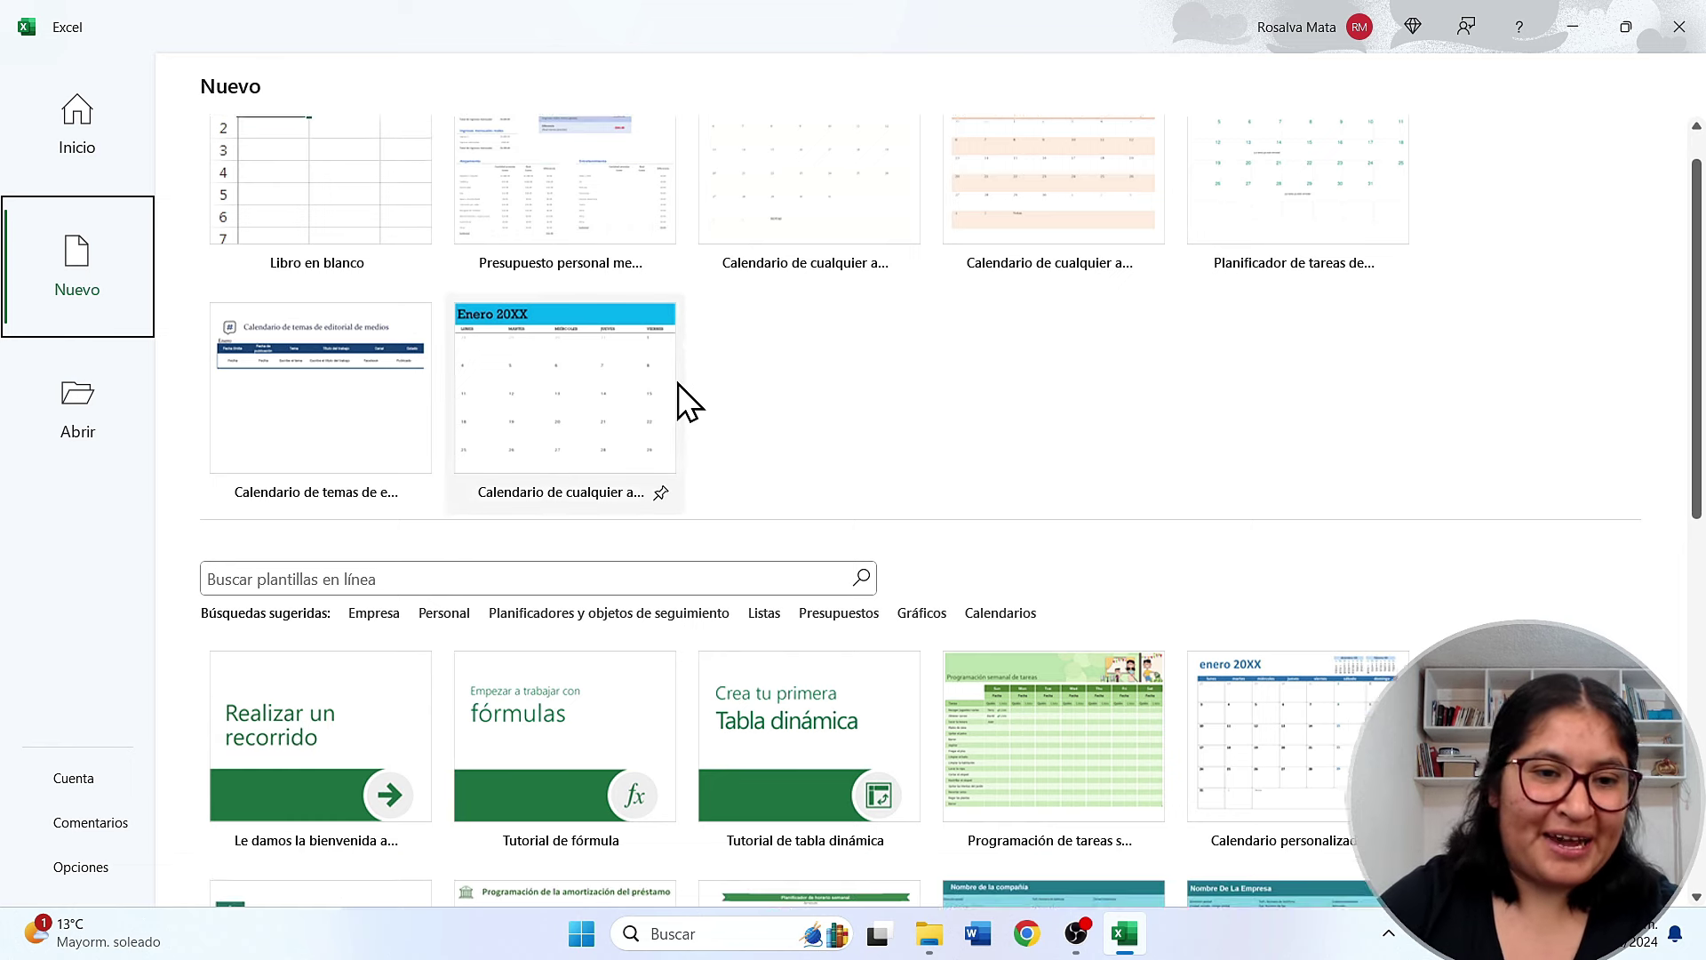
pyautogui.scroll(-1, 689, 396)
pyautogui.scroll(-2, 703, 393)
pyautogui.scroll(-1, 716, 382)
pyautogui.scroll(-1, 717, 370)
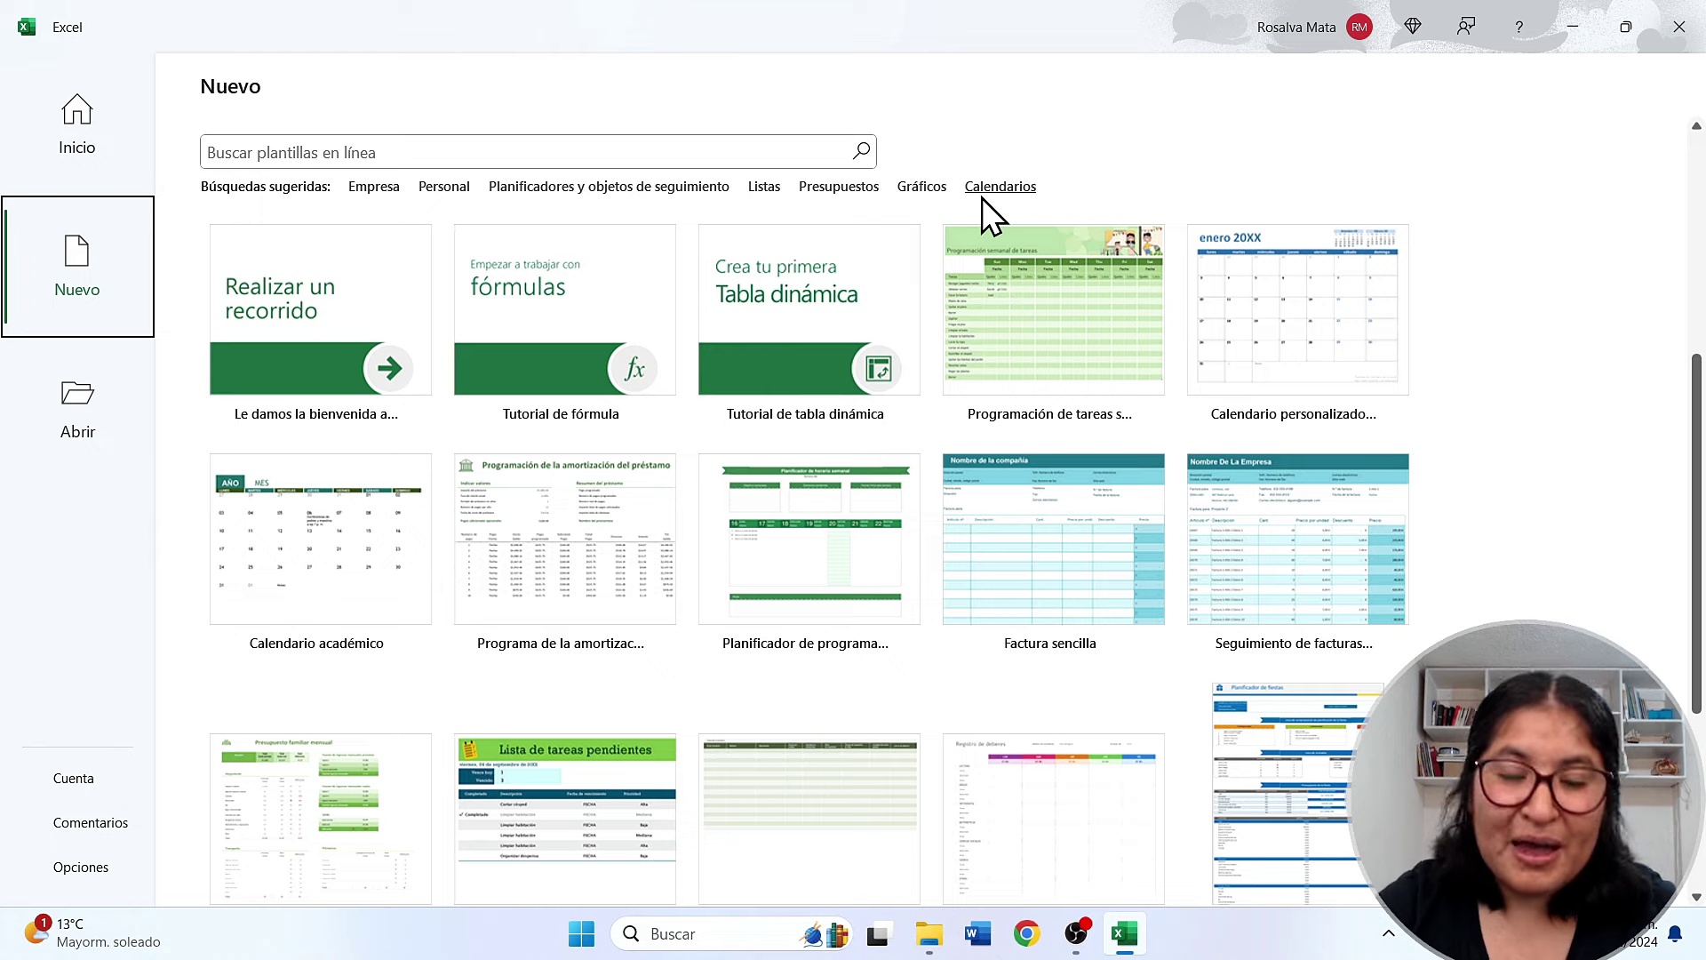
pyautogui.scroll(-1, 734, 586)
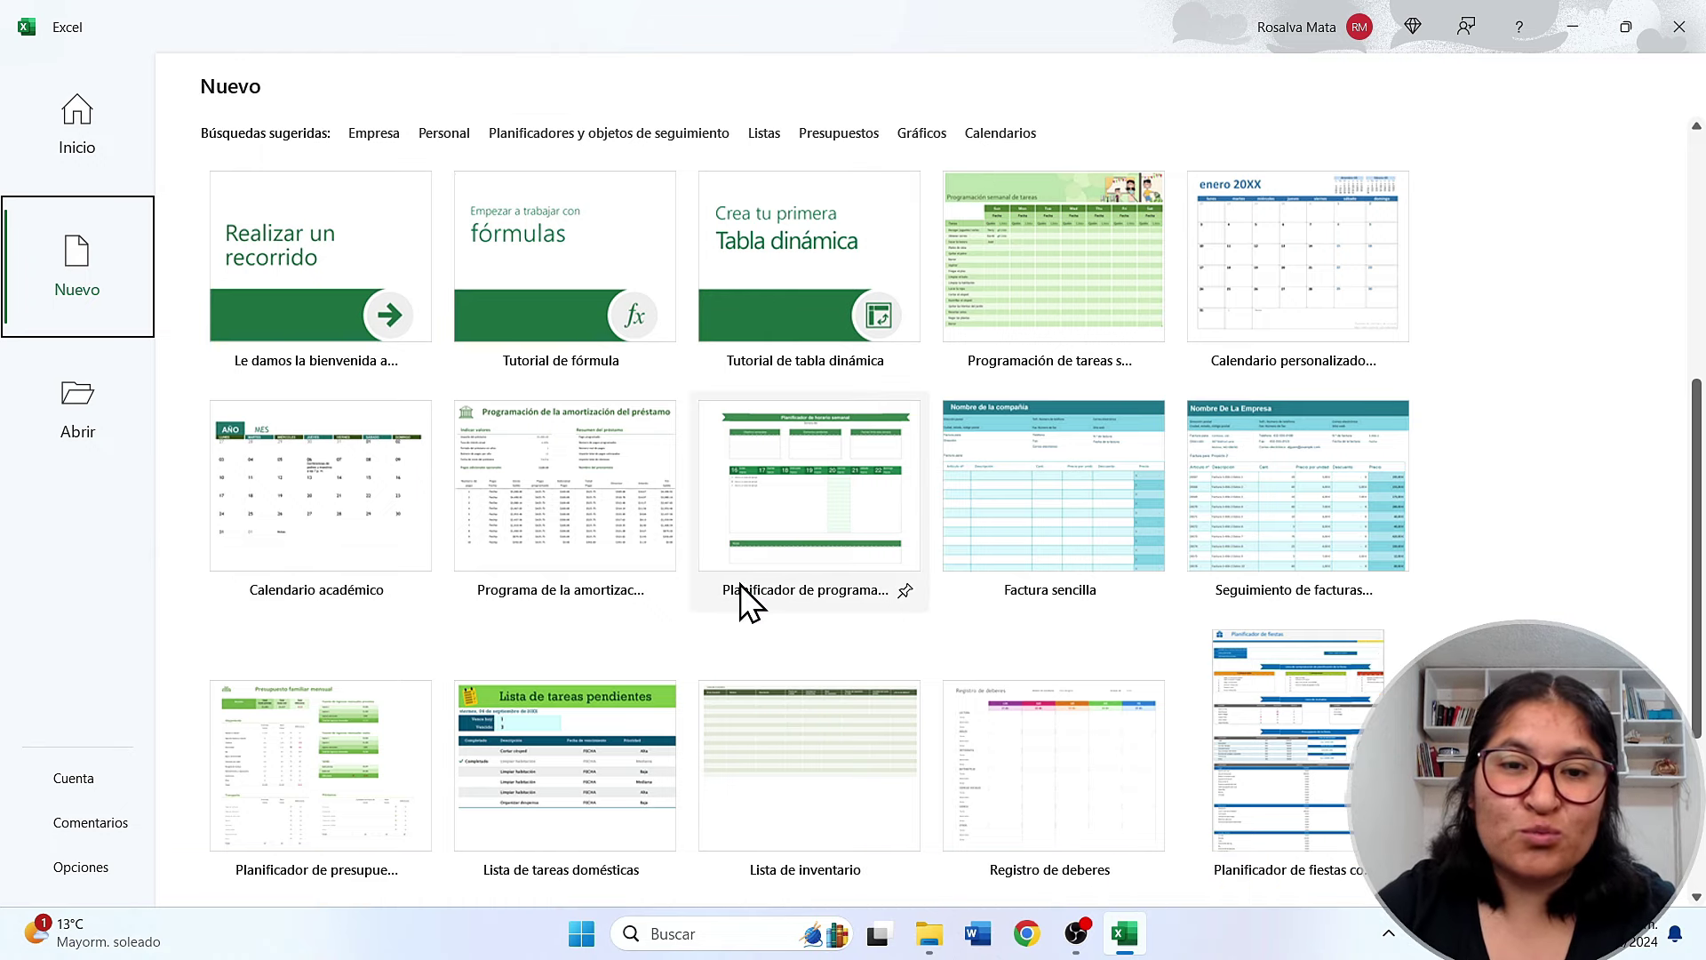
pyautogui.scroll(-5, 748, 601)
pyautogui.scroll(-1, 752, 591)
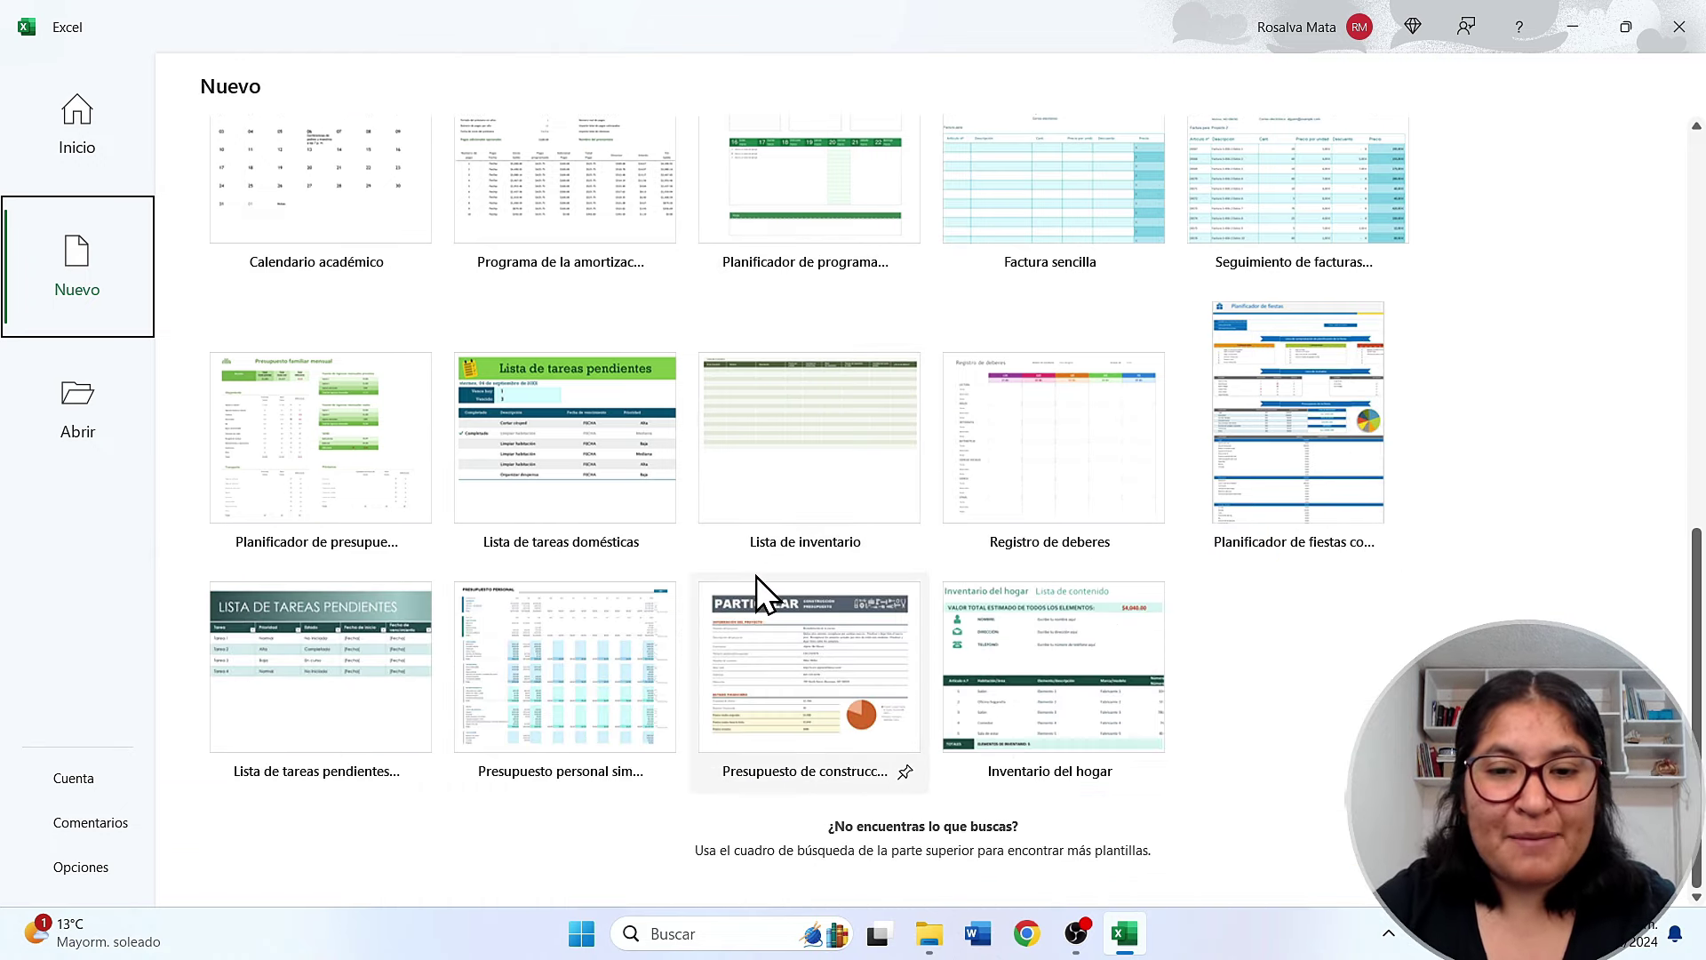
pyautogui.scroll(5, 775, 557)
pyautogui.scroll(1, 776, 557)
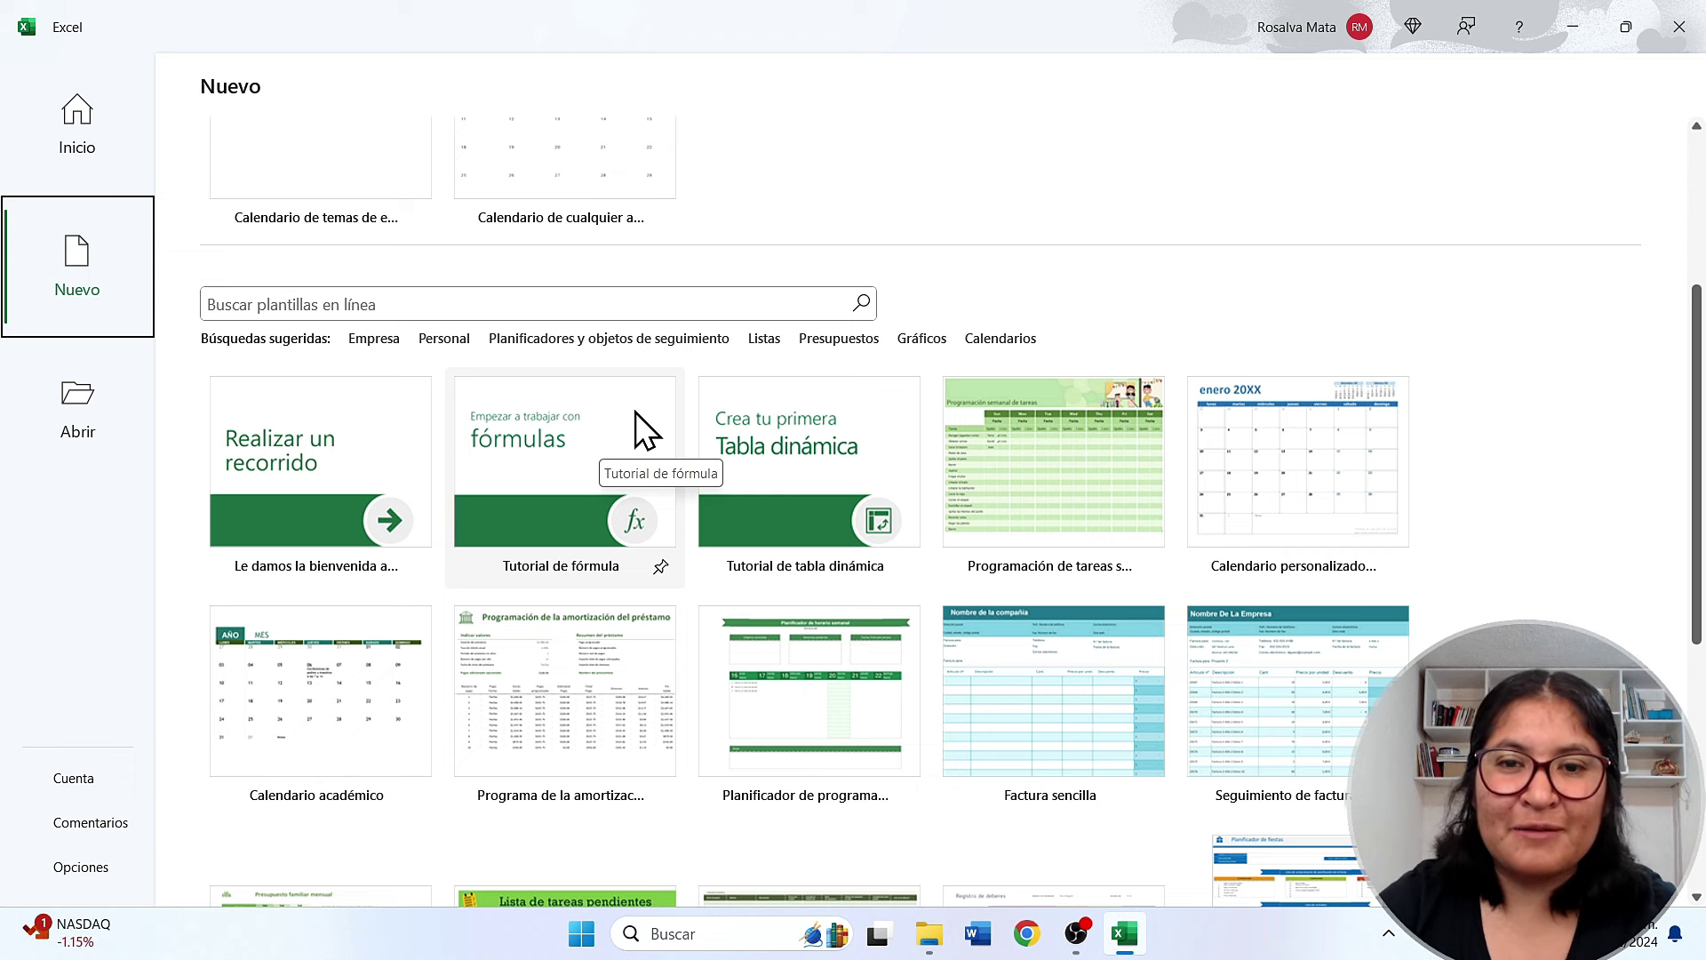
# Search templates for 'Presupuestos' and browse the budget results before returning to the top
pyautogui.click(846, 338)
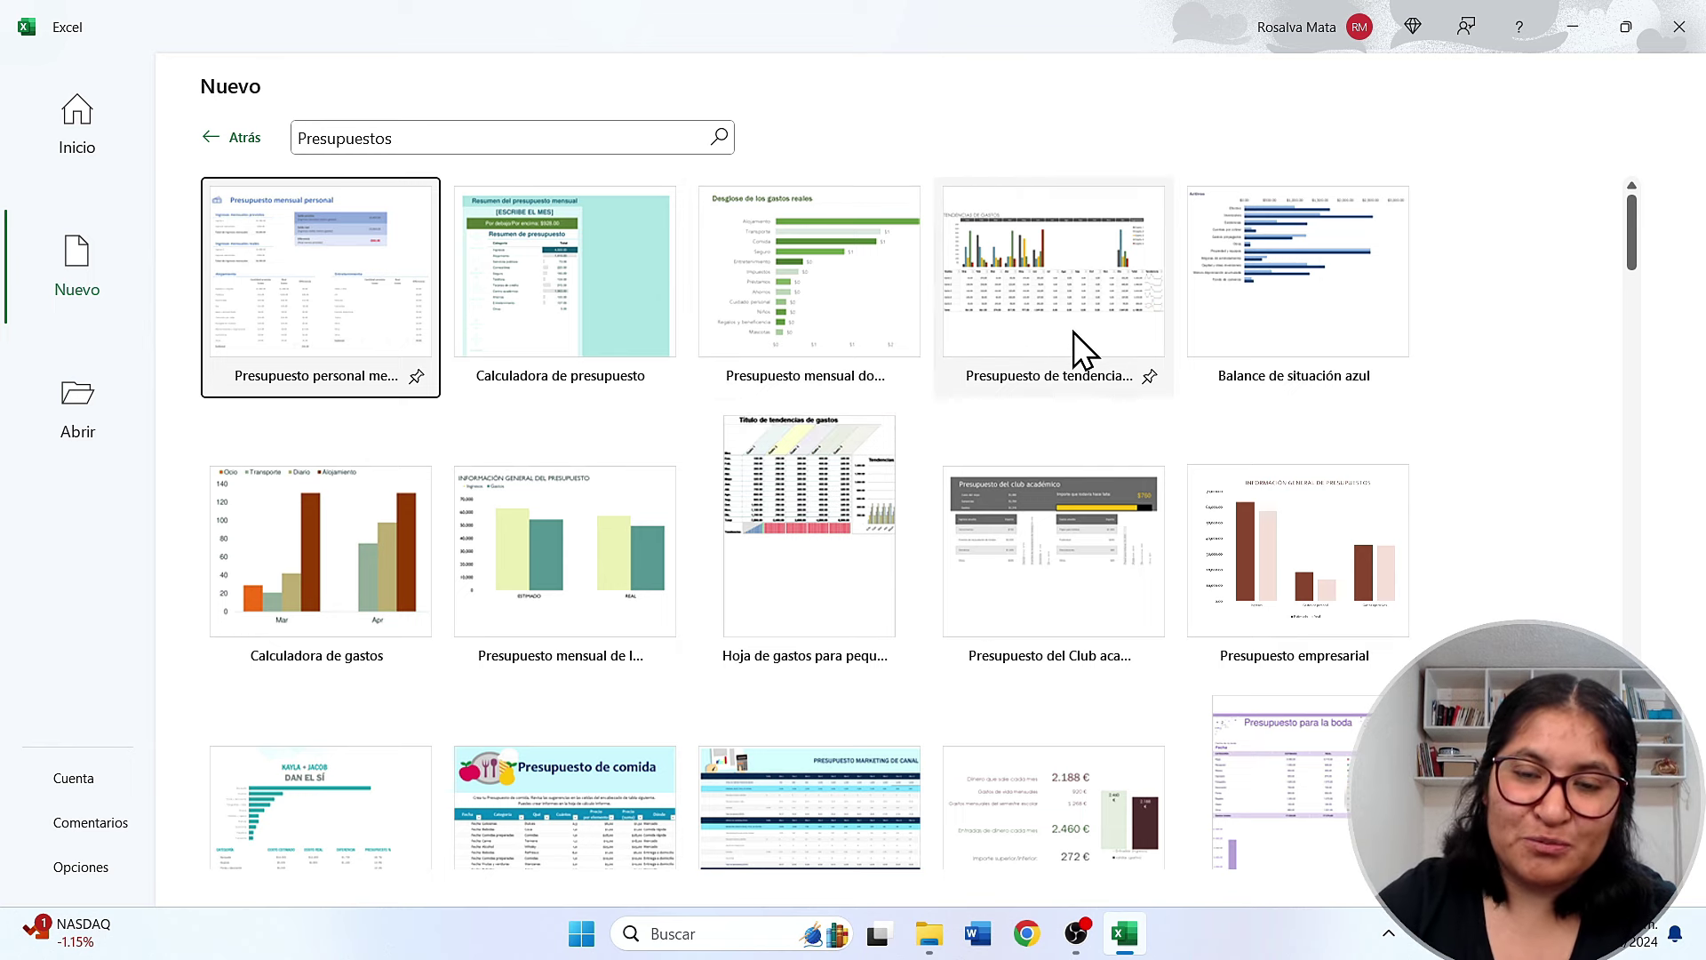
pyautogui.scroll(-3, 1078, 349)
pyautogui.scroll(-2, 1074, 332)
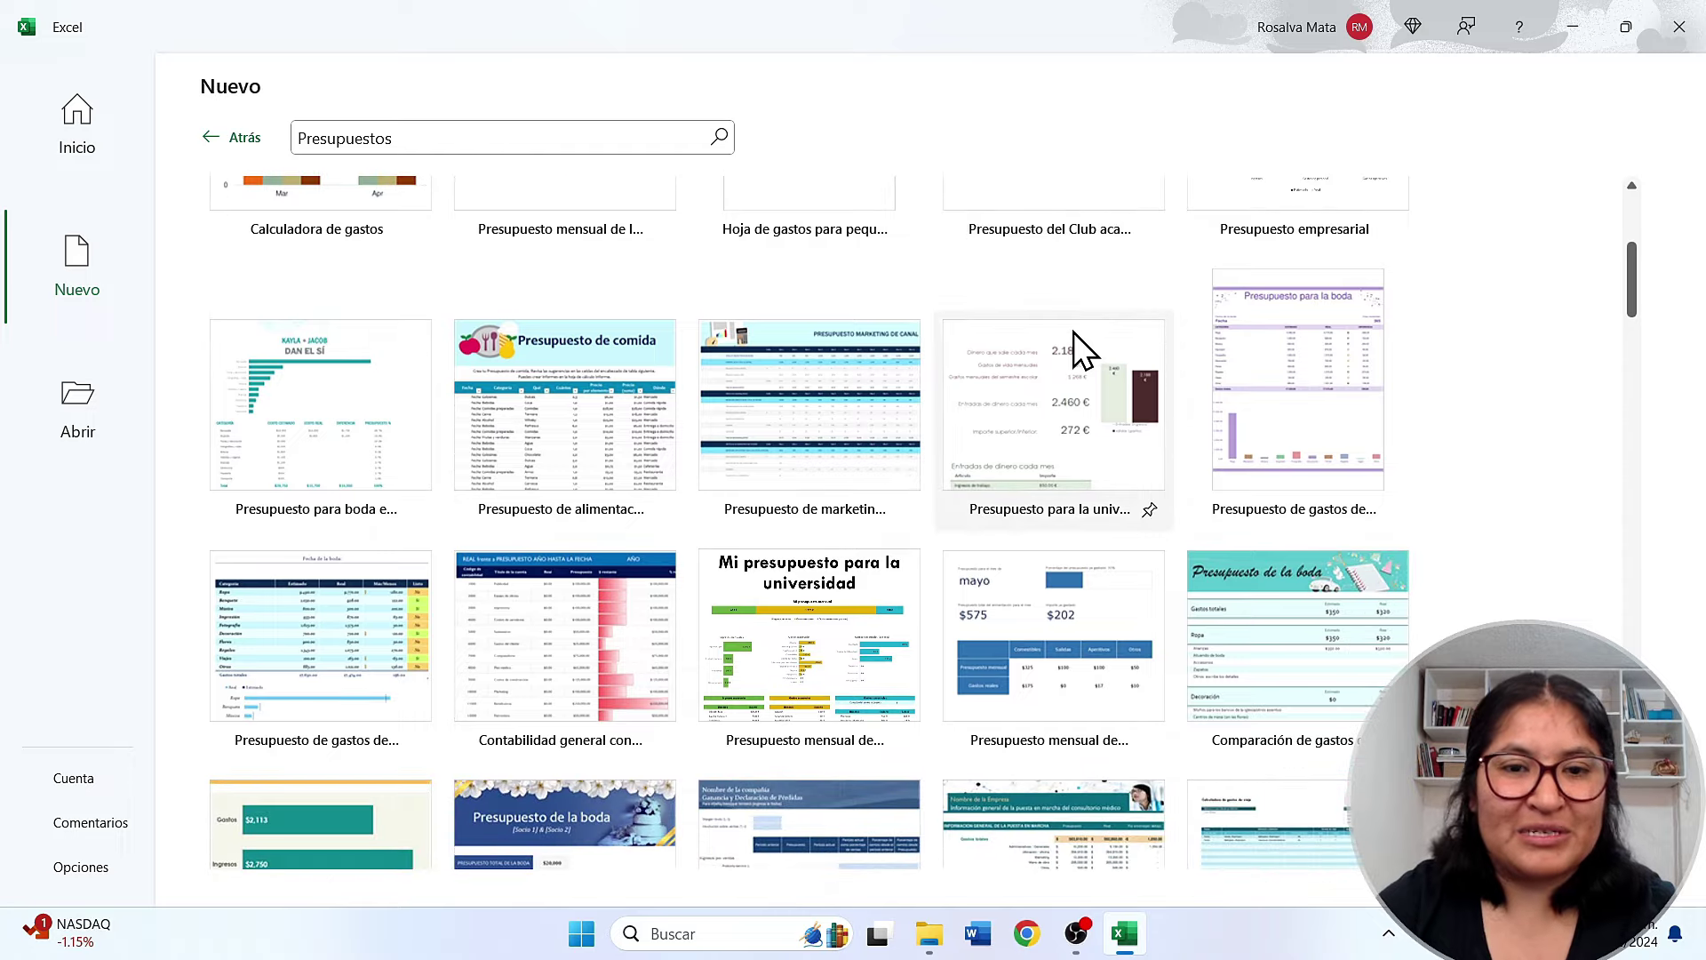
pyautogui.scroll(-2, 1074, 333)
pyautogui.scroll(-2, 1073, 332)
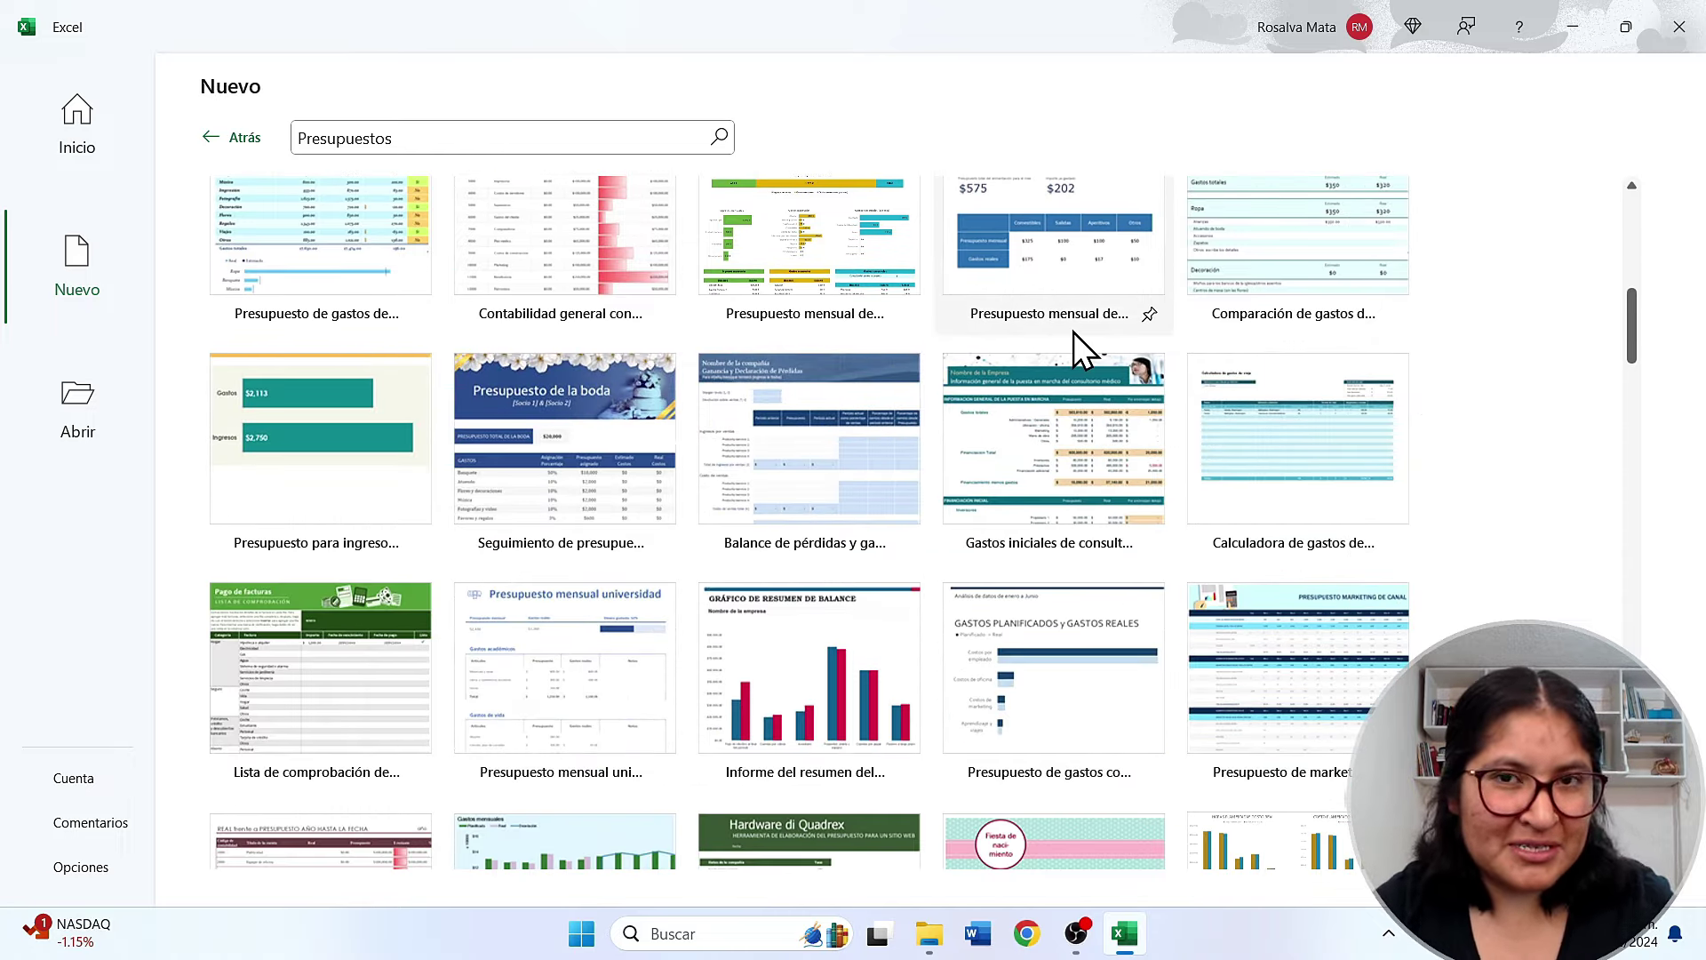
pyautogui.press('Home')
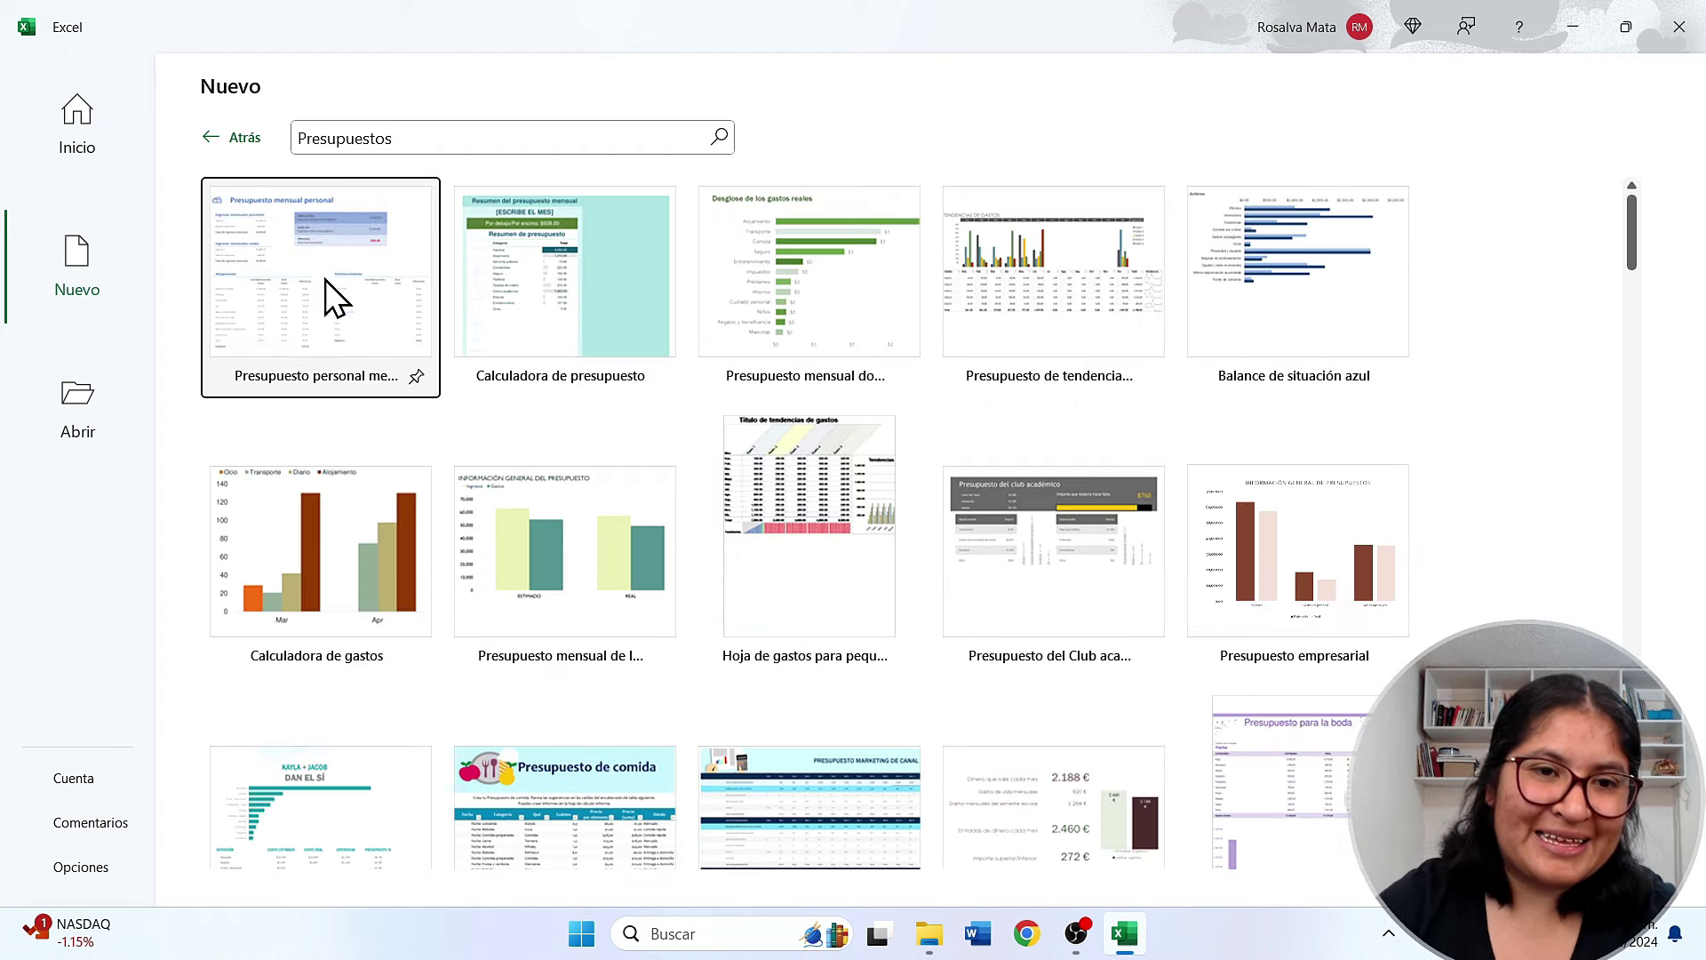
# Preview the 'Presupuesto personal mensual' template and create a workbook from it
pyautogui.click(333, 290)
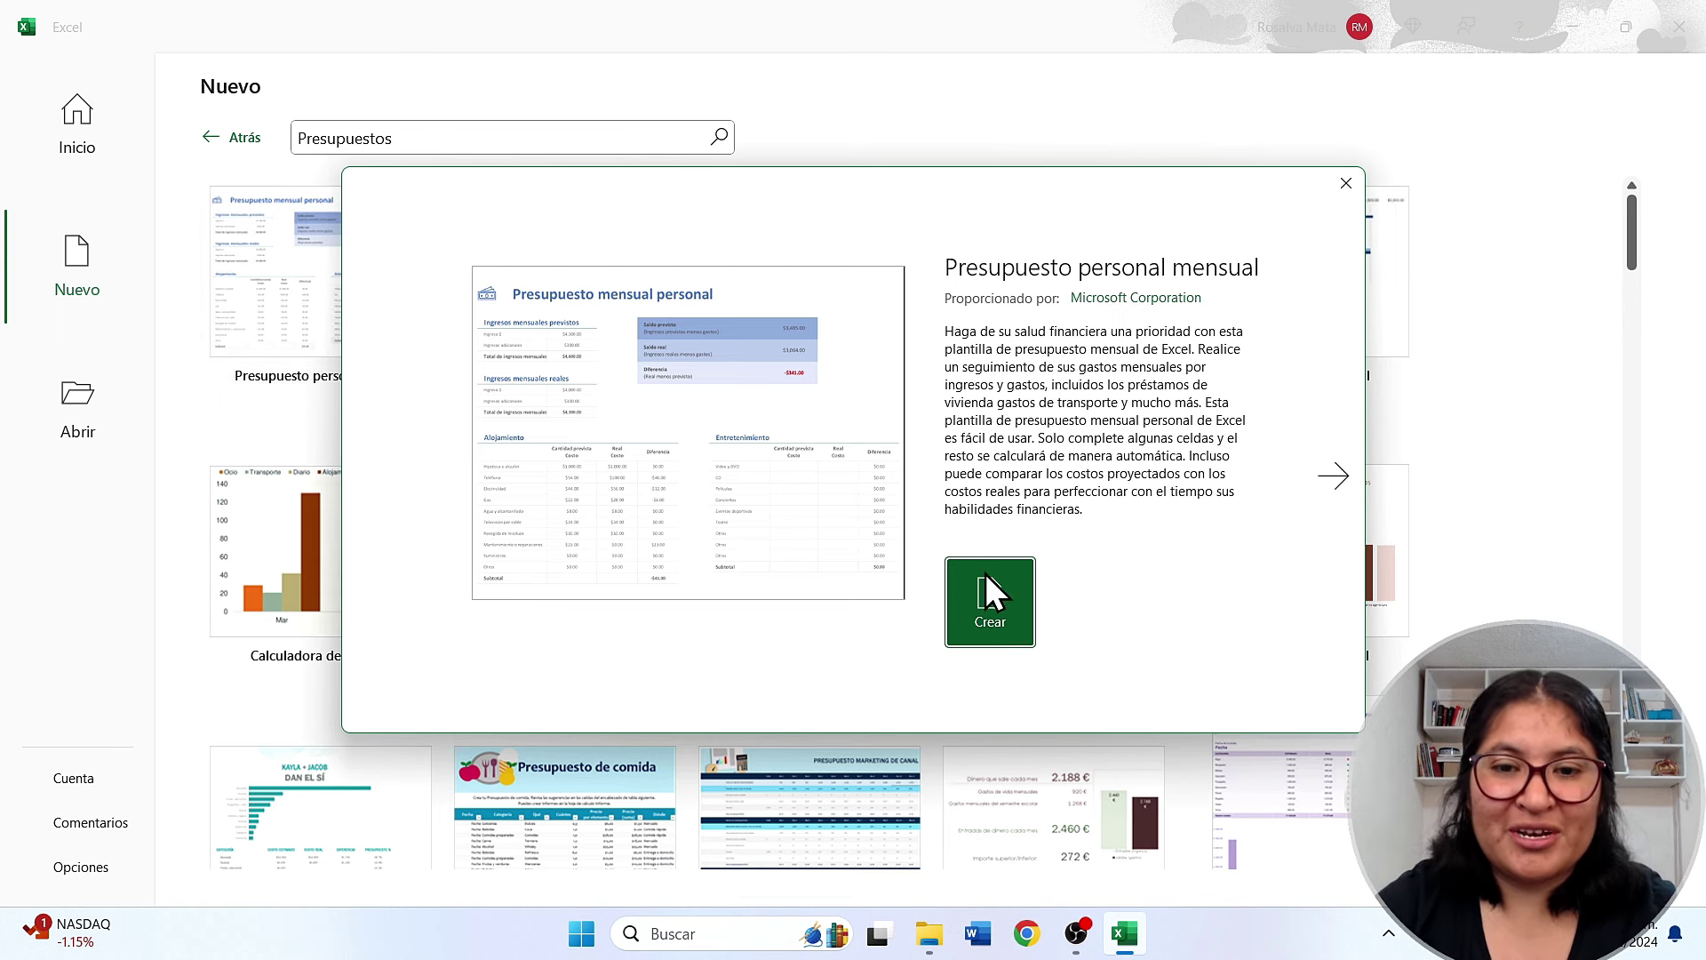
pyautogui.click(982, 601)
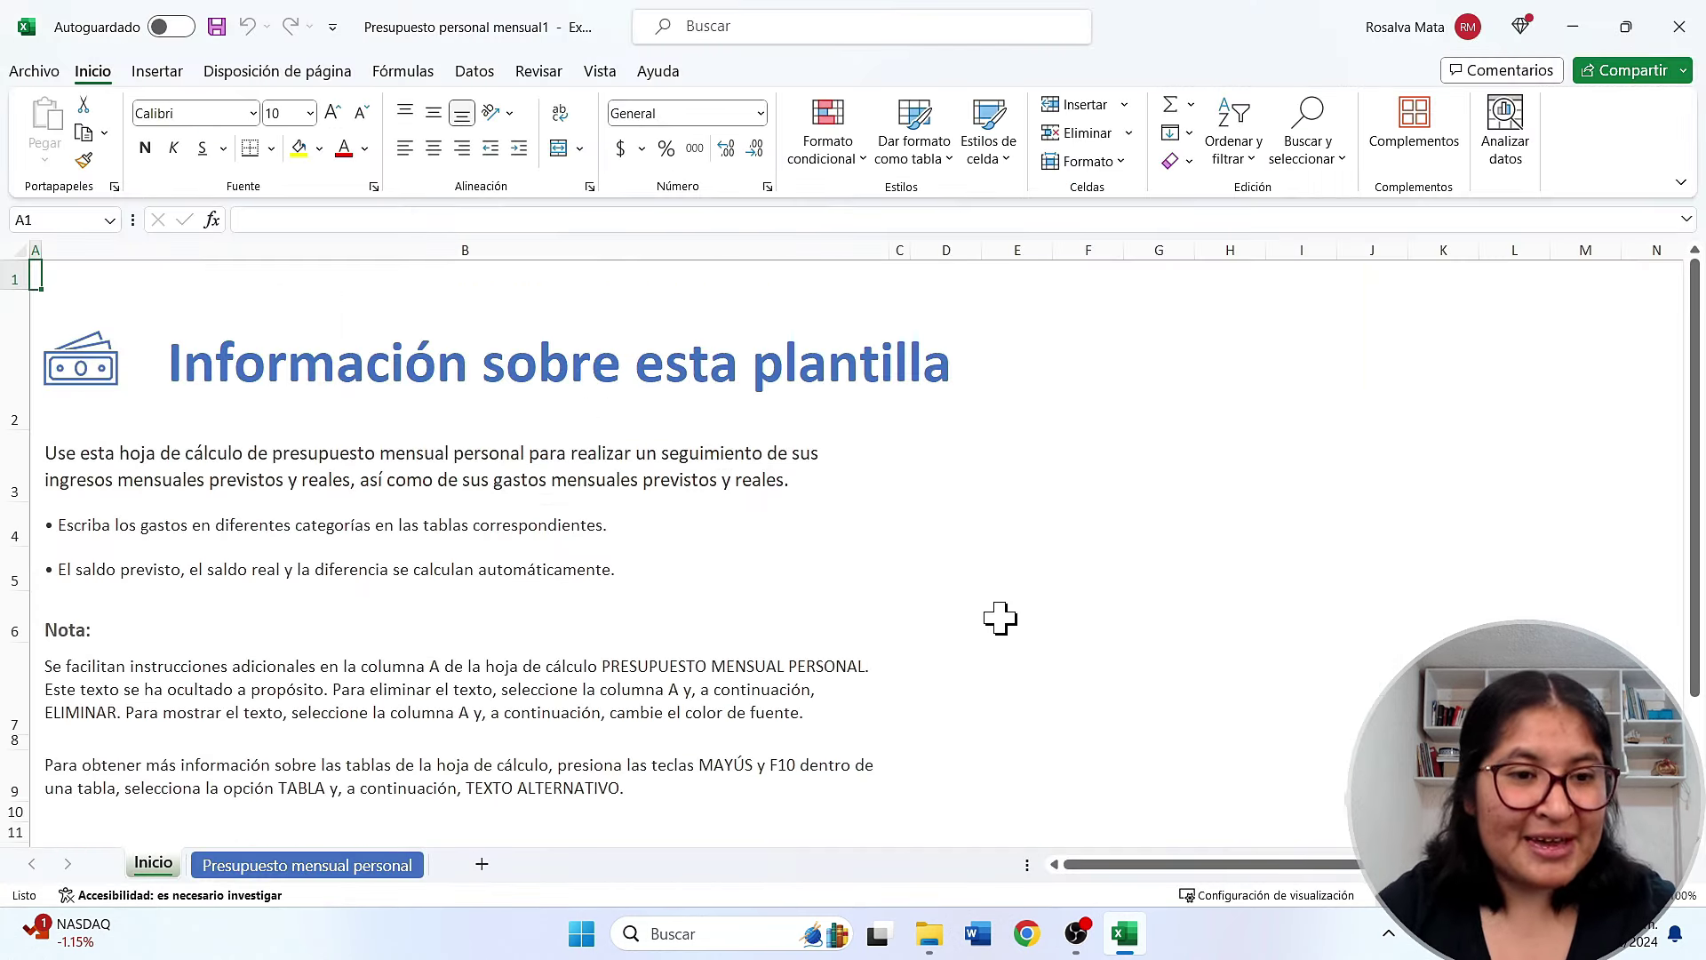
# Read the Inicio sheet's notes in B2–B7, then go to the 'Presupuesto mensual personal' sheet
pyautogui.scroll(-2, 676, 531)
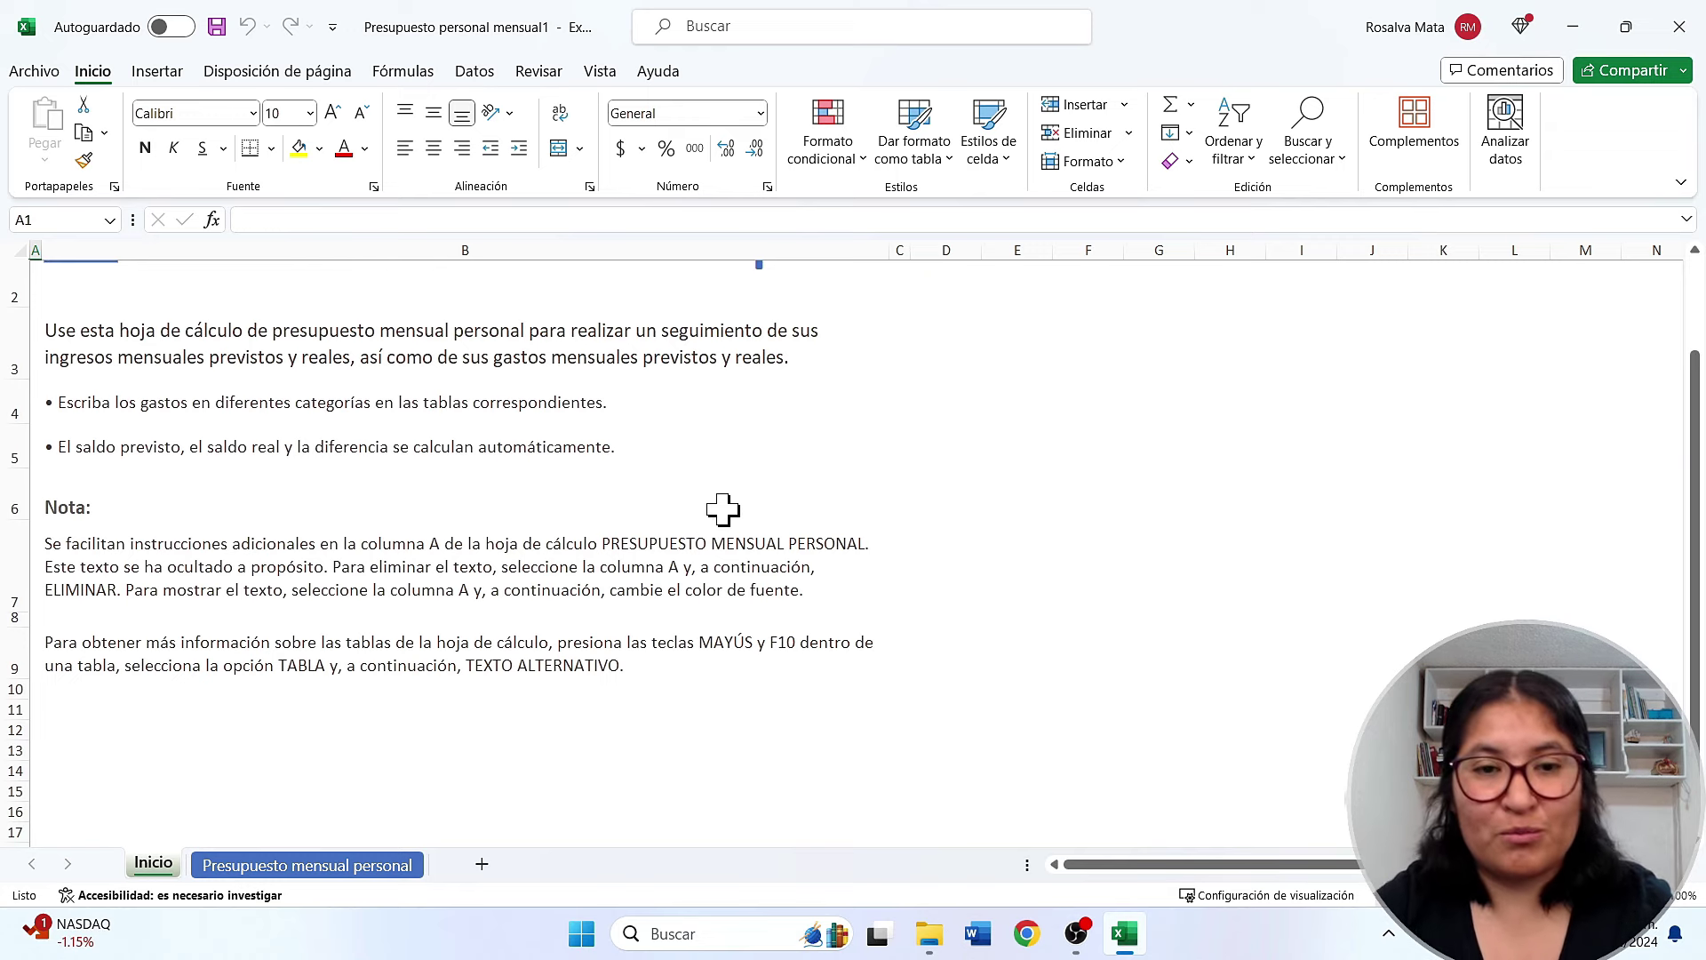
pyautogui.scroll(2, 725, 512)
pyautogui.click(254, 332)
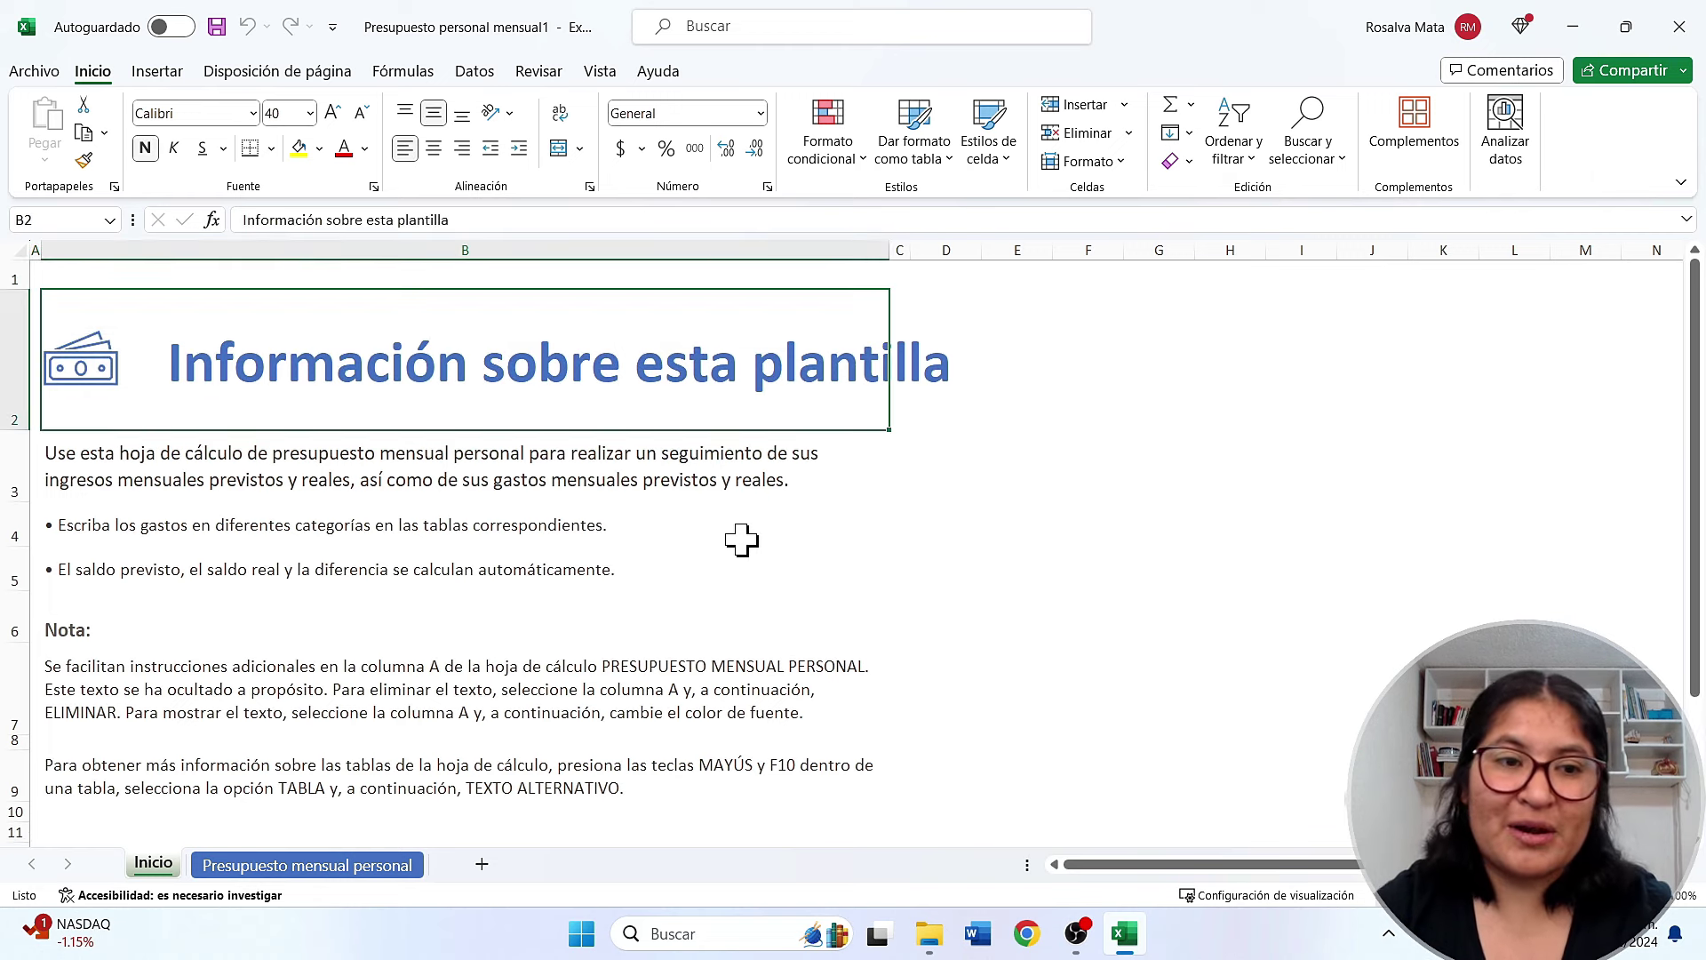
pyautogui.scroll(-1, 741, 540)
pyautogui.click(183, 457)
pyautogui.click(184, 513)
pyautogui.click(191, 587)
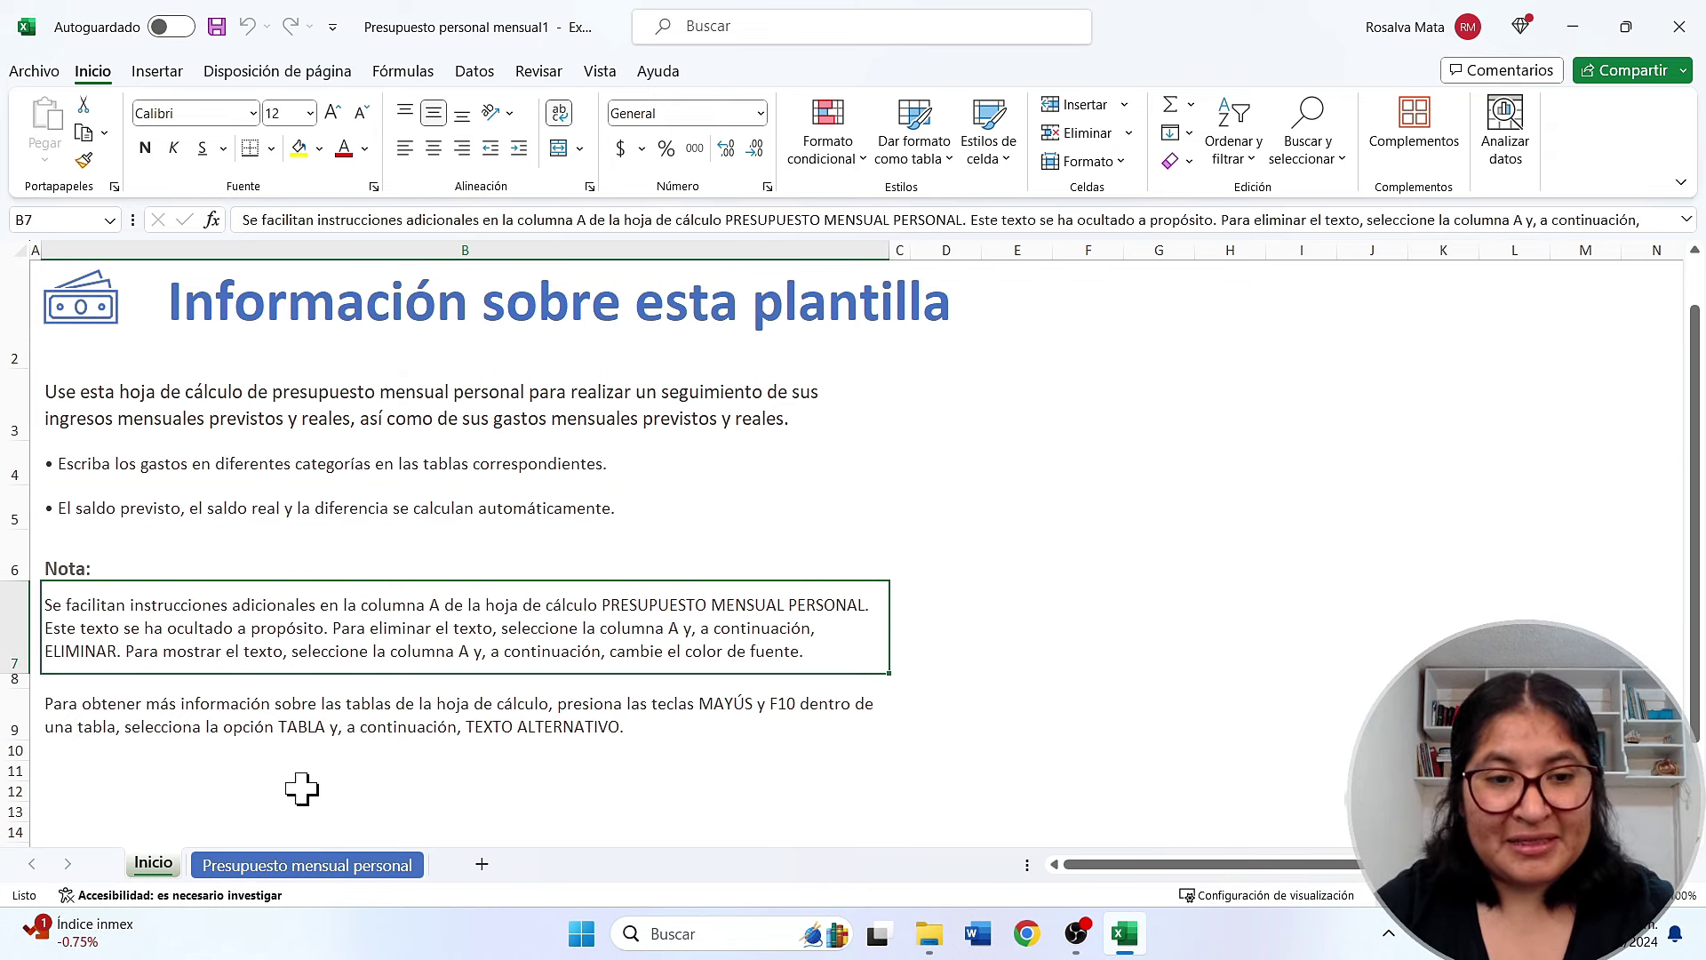
pyautogui.click(281, 859)
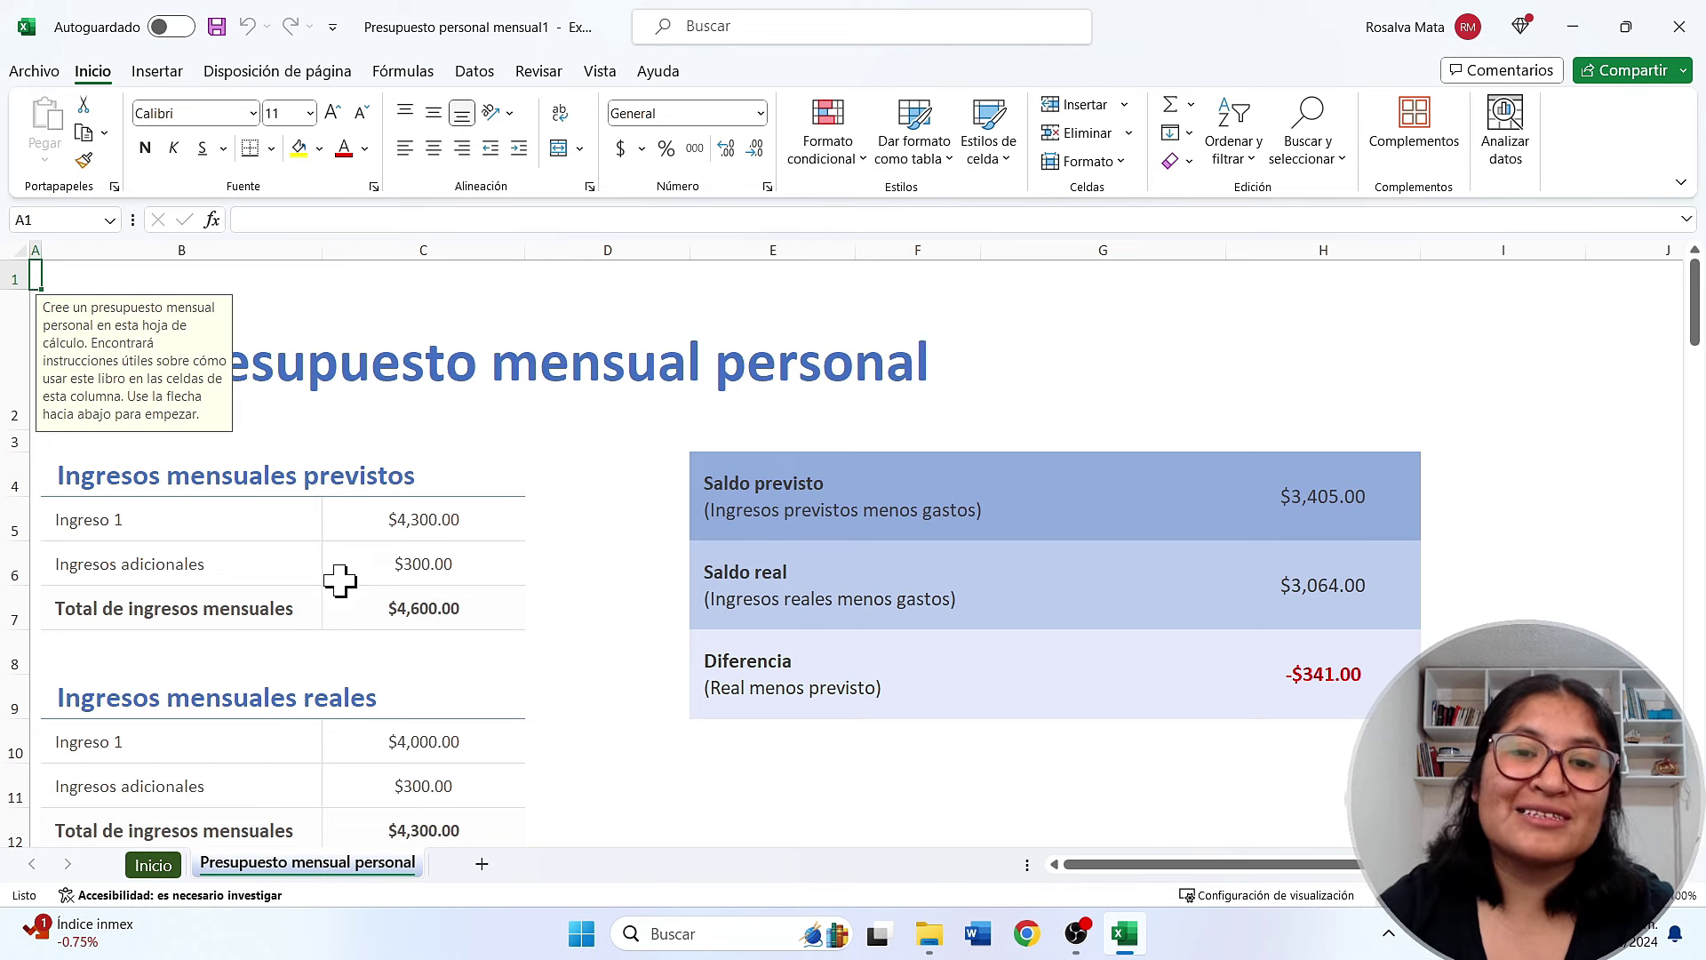
pyautogui.scroll(-2, 688, 590)
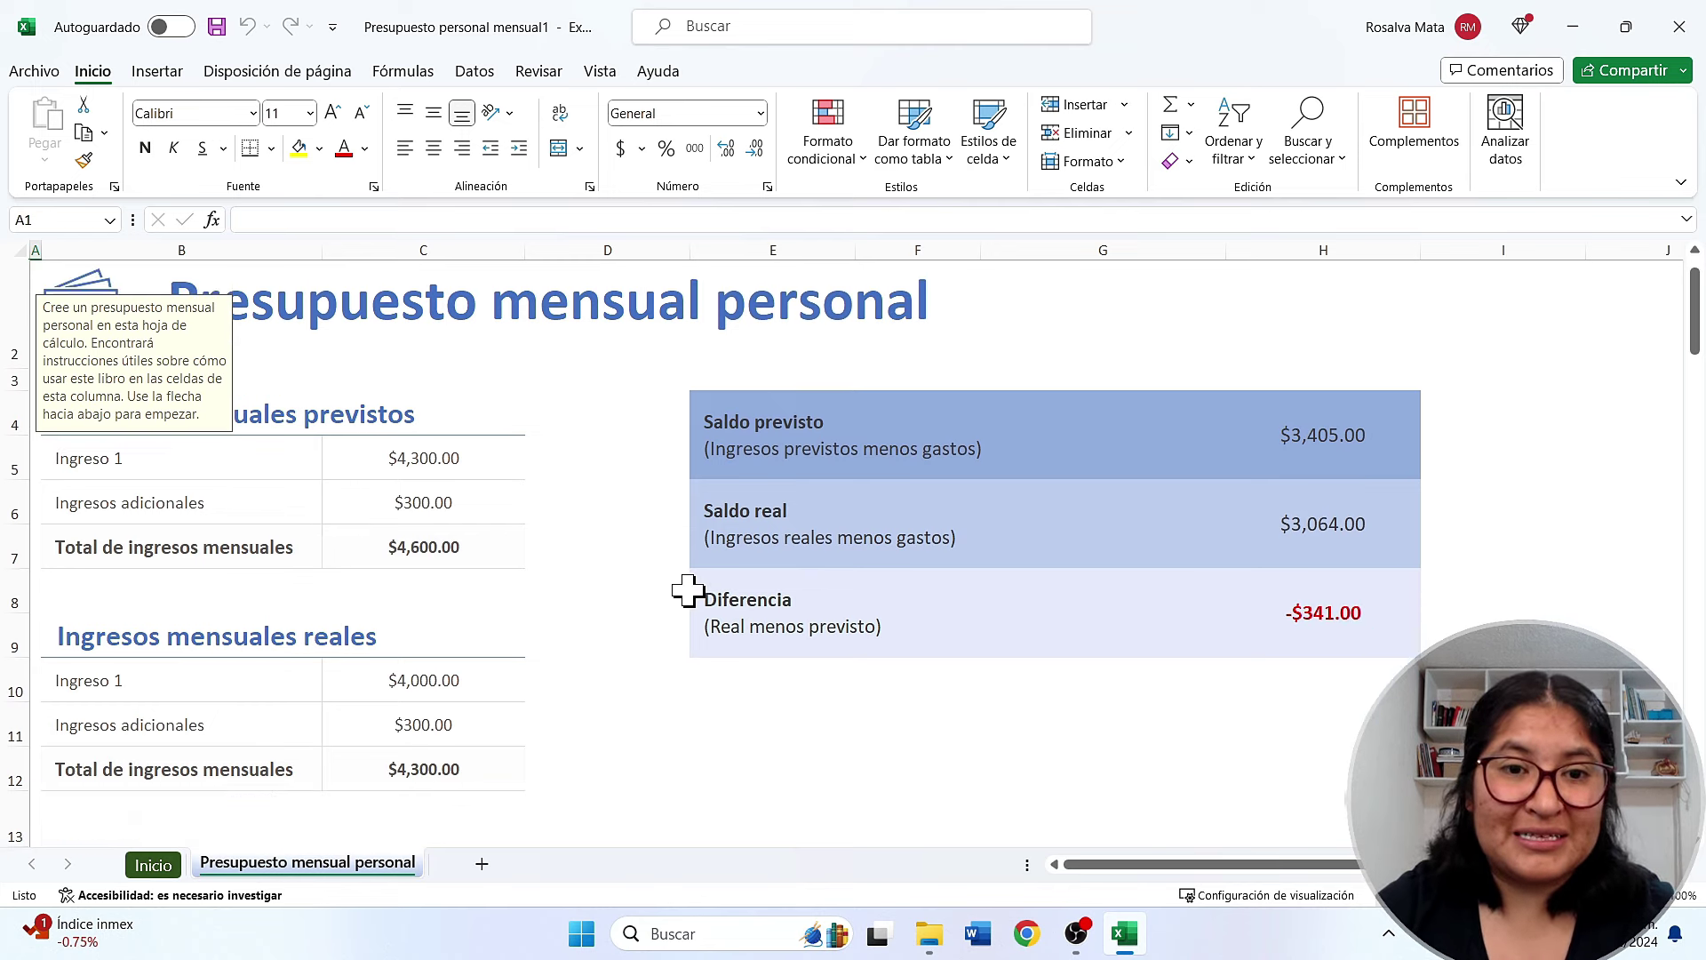
pyautogui.scroll(2, 688, 590)
pyautogui.click(726, 334)
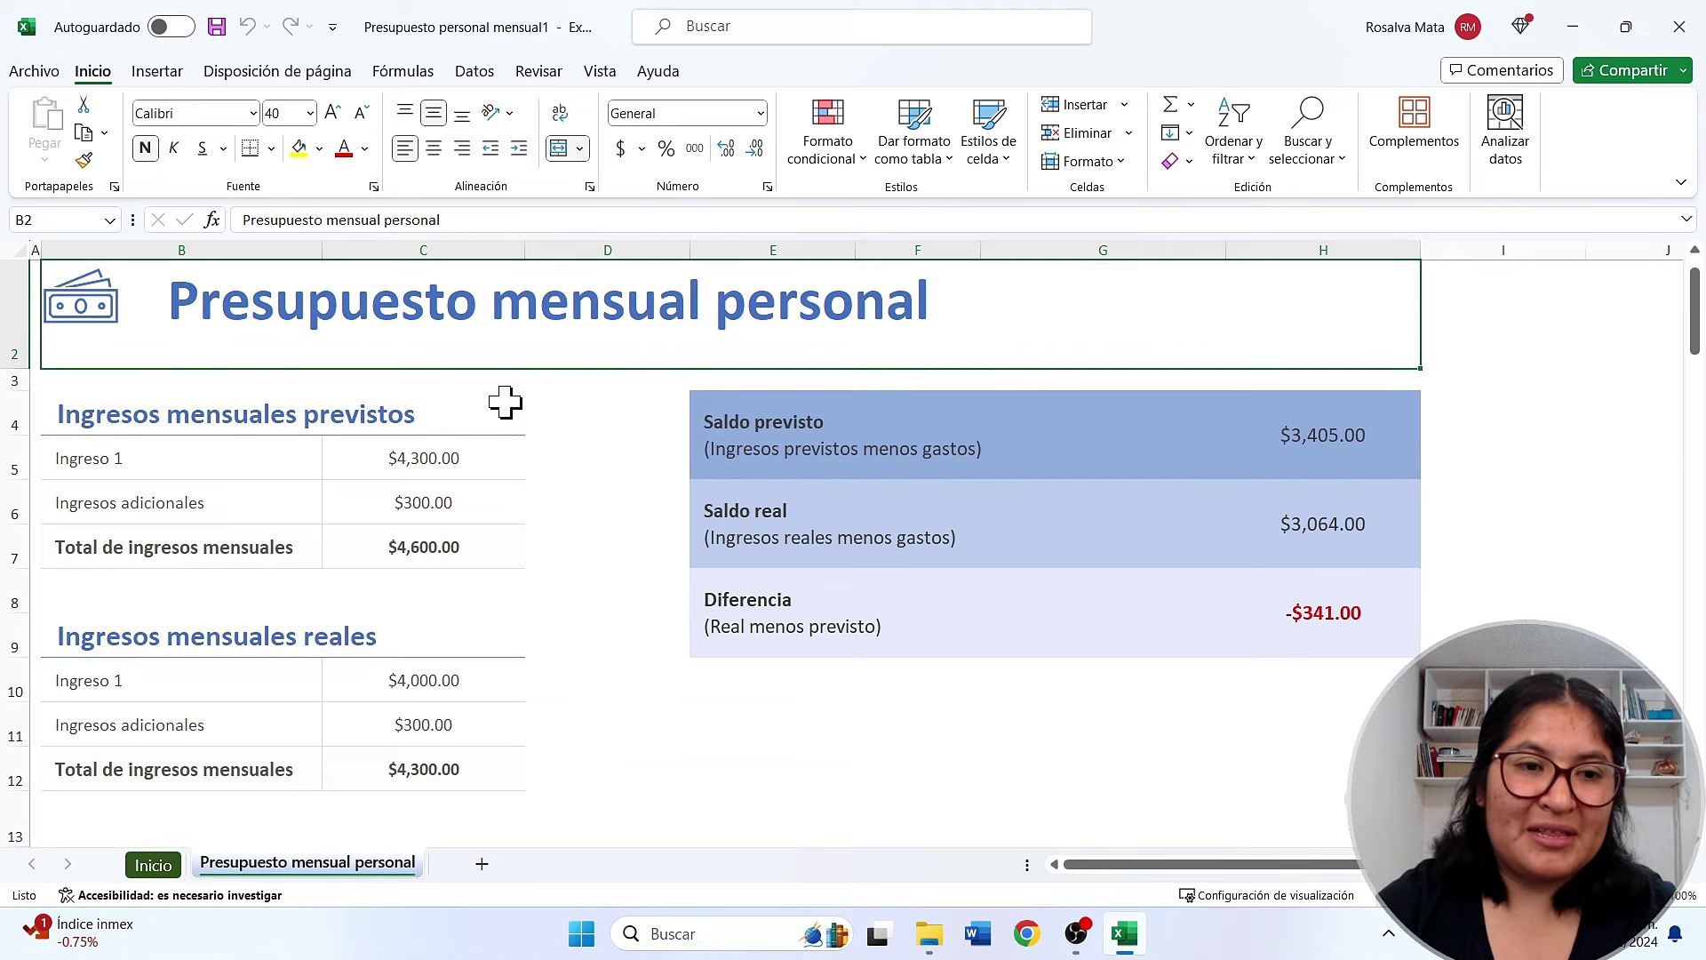
pyautogui.scroll(-2, 508, 400)
pyautogui.click(428, 388)
pyautogui.click(428, 440)
pyautogui.click(421, 481)
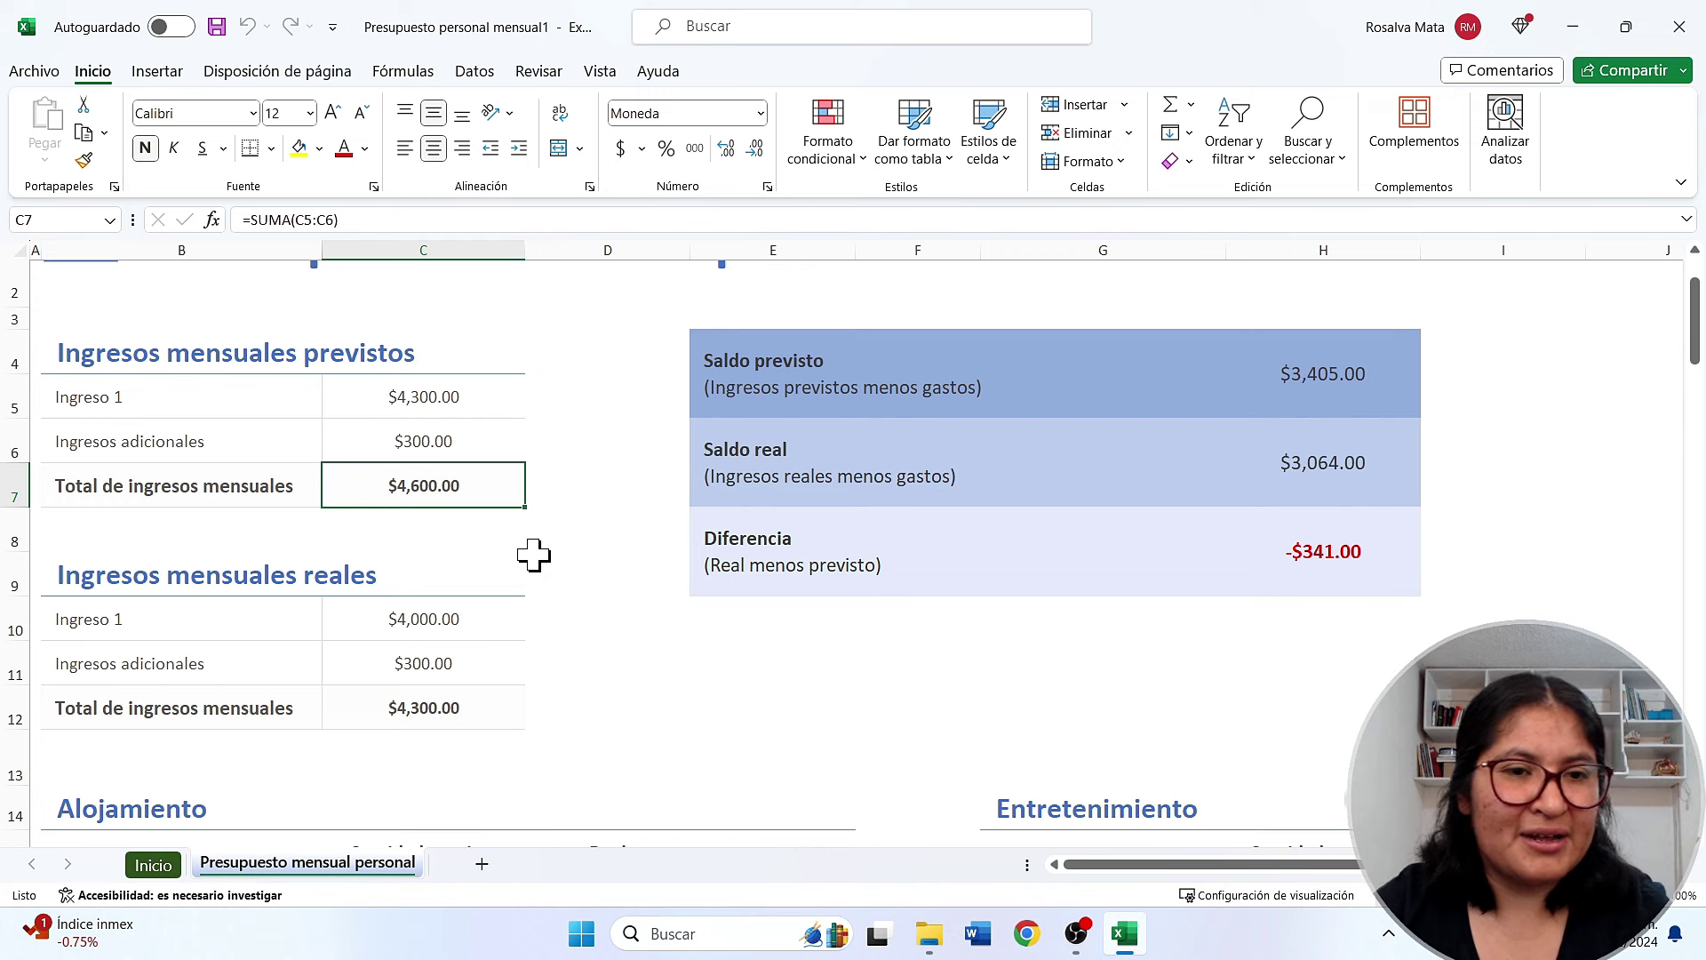
pyautogui.scroll(-1, 540, 545)
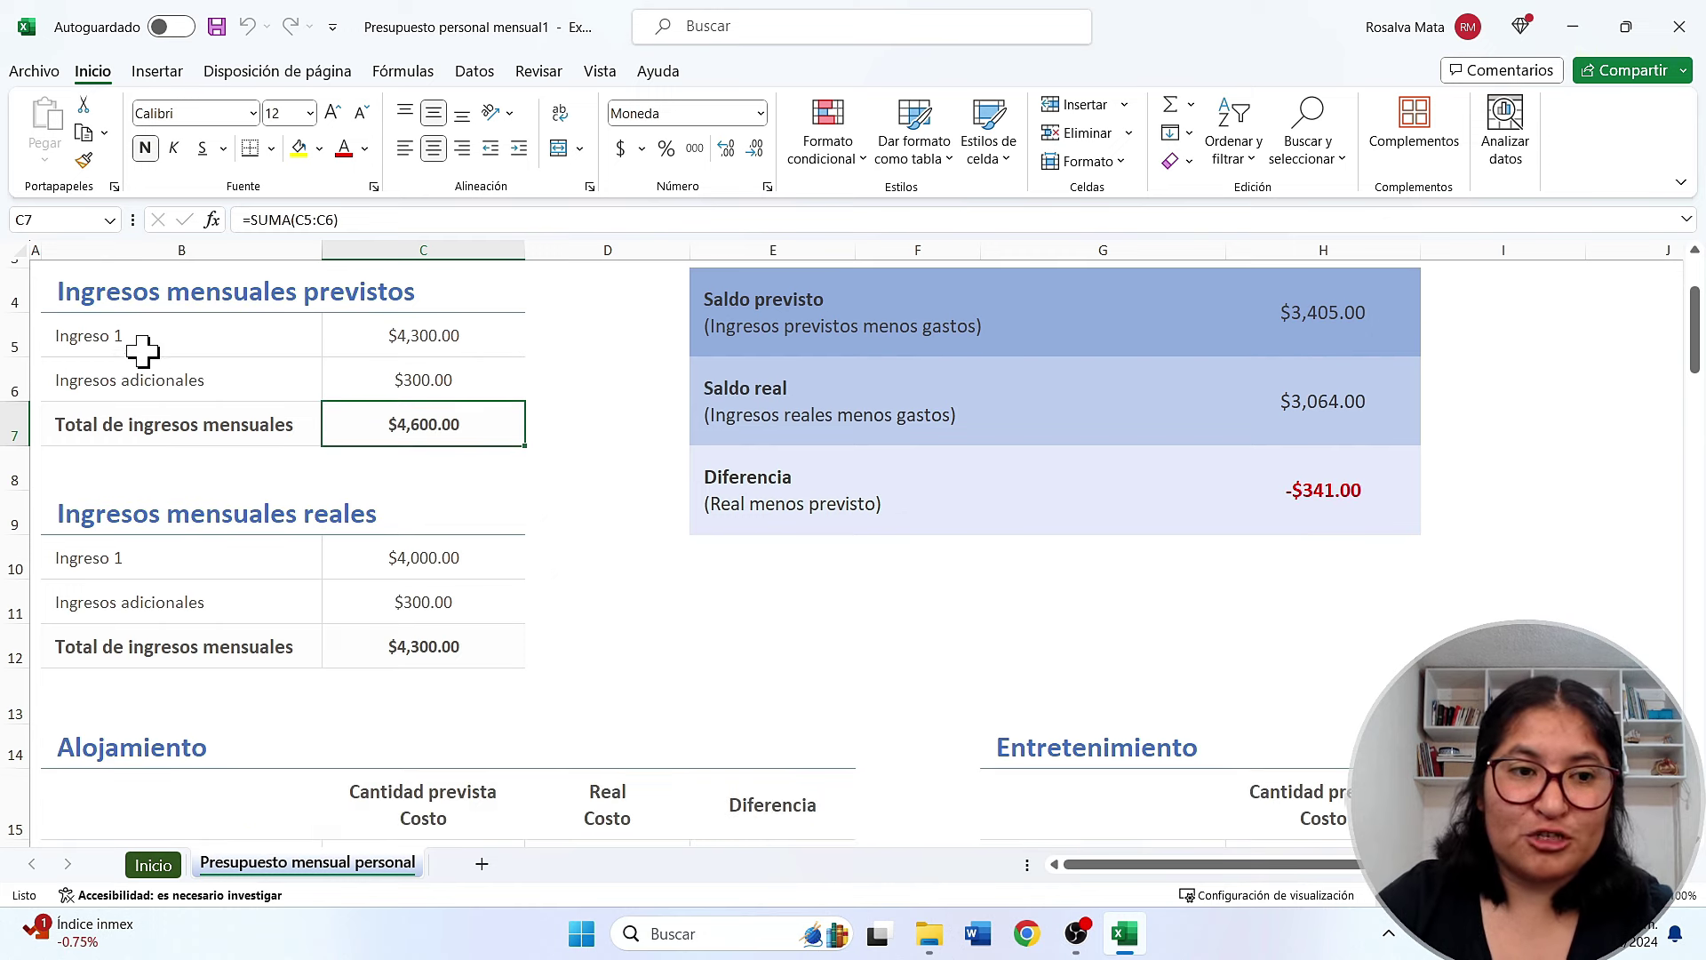
pyautogui.click(144, 346)
pyautogui.click(189, 389)
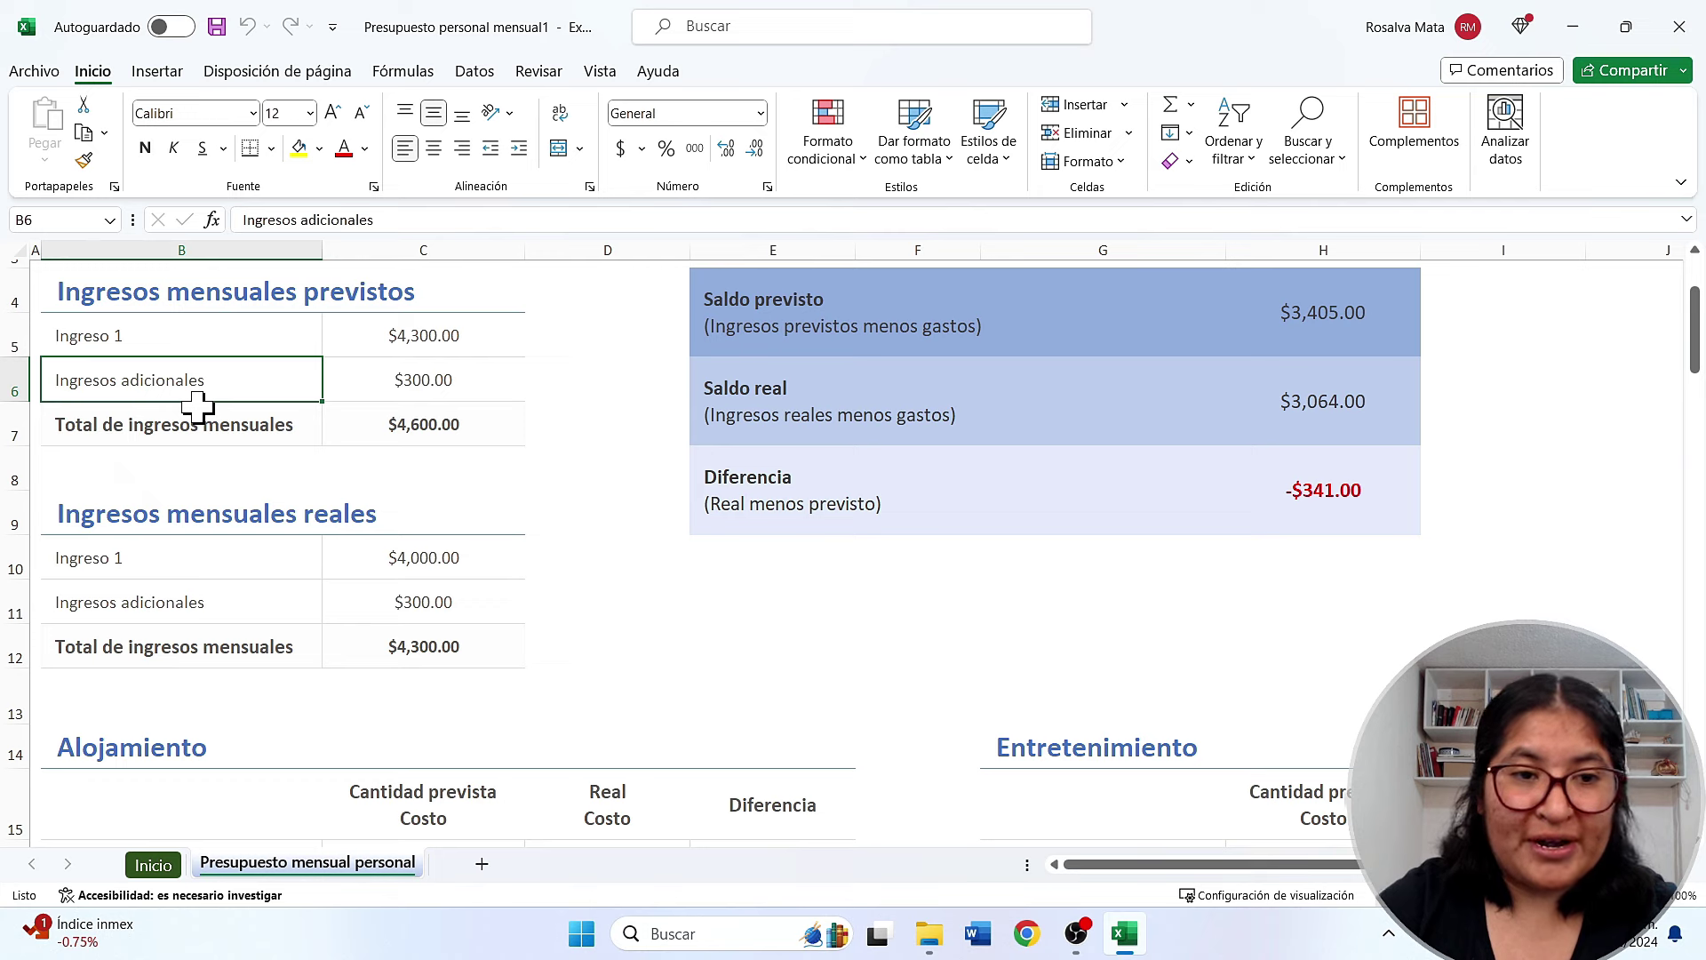
pyautogui.click(442, 347)
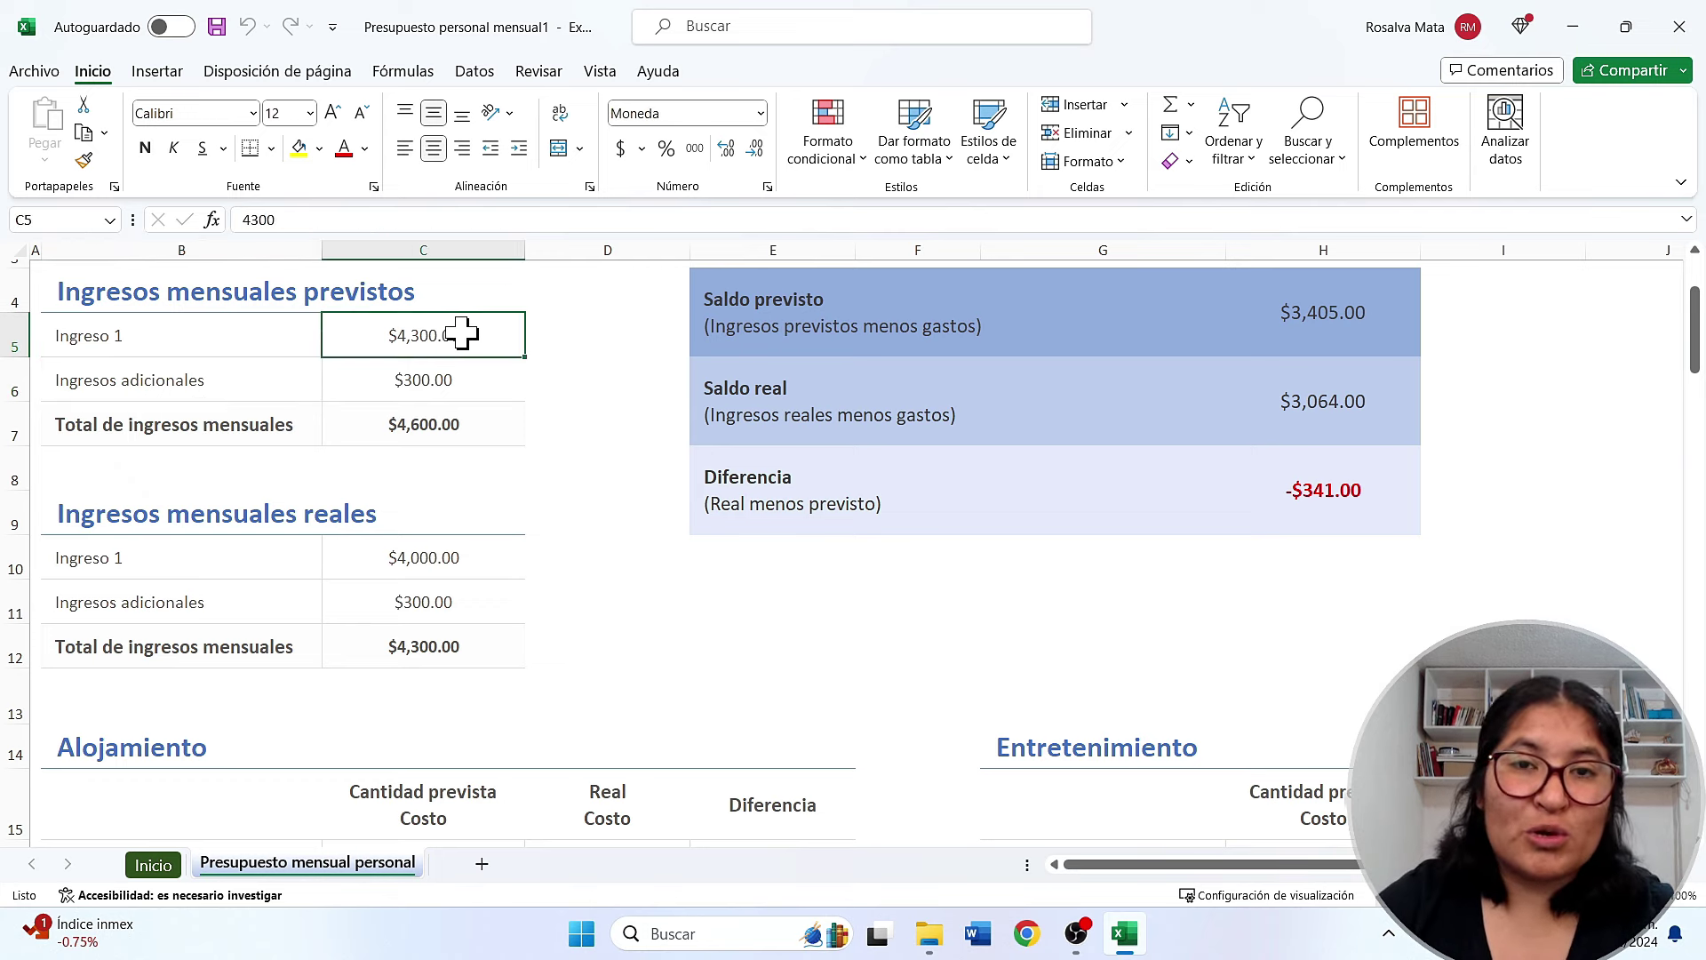
pyautogui.click(406, 384)
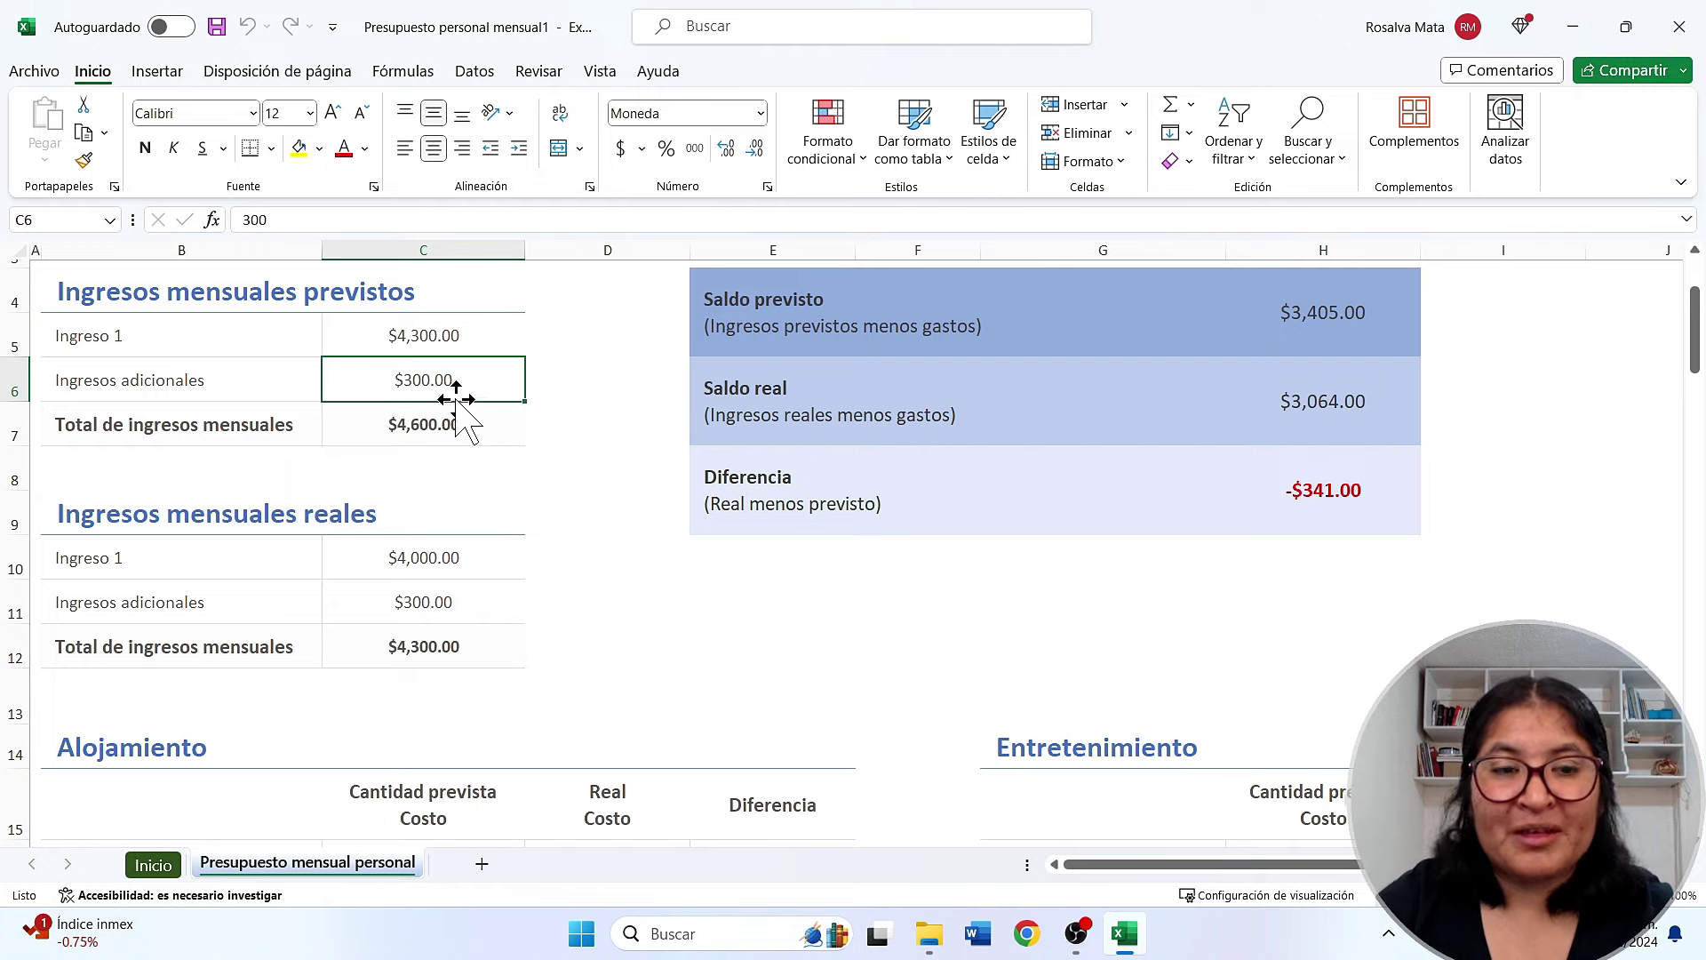
pyautogui.scroll(-1, 456, 405)
pyautogui.scroll(-1, 456, 404)
pyautogui.scroll(2, 462, 409)
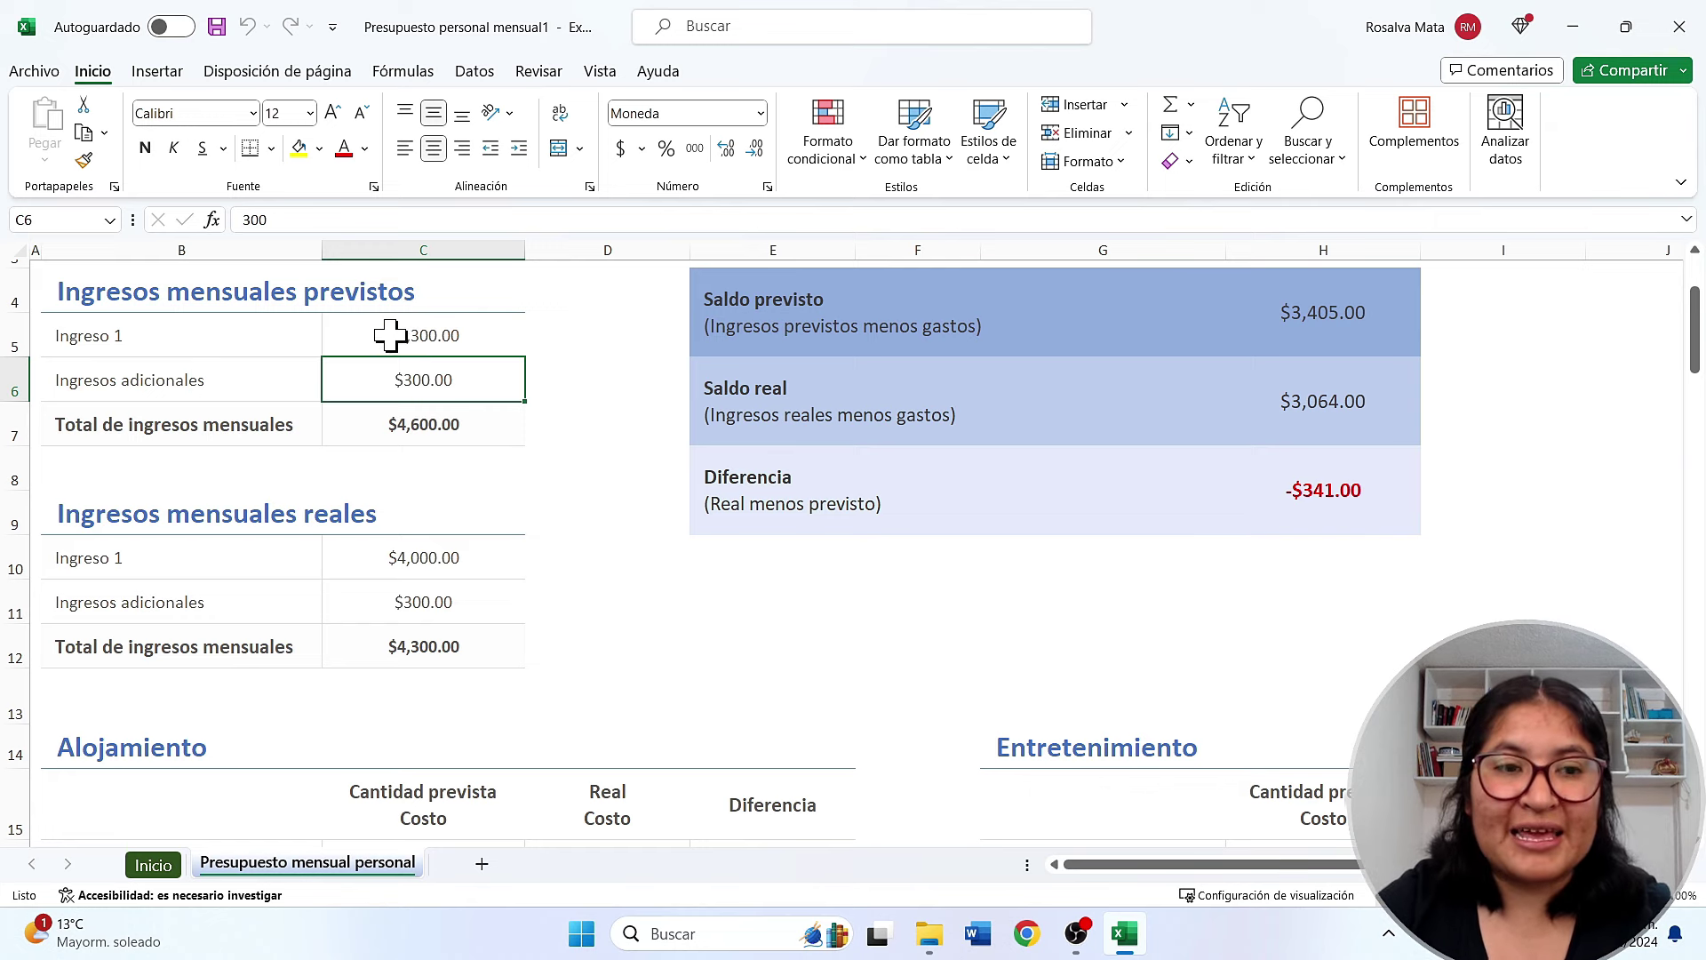
# Enter planned income of 10000 in C5 and 1500 additional income in C6
pyautogui.click(391, 336)
pyautogui.write('1')
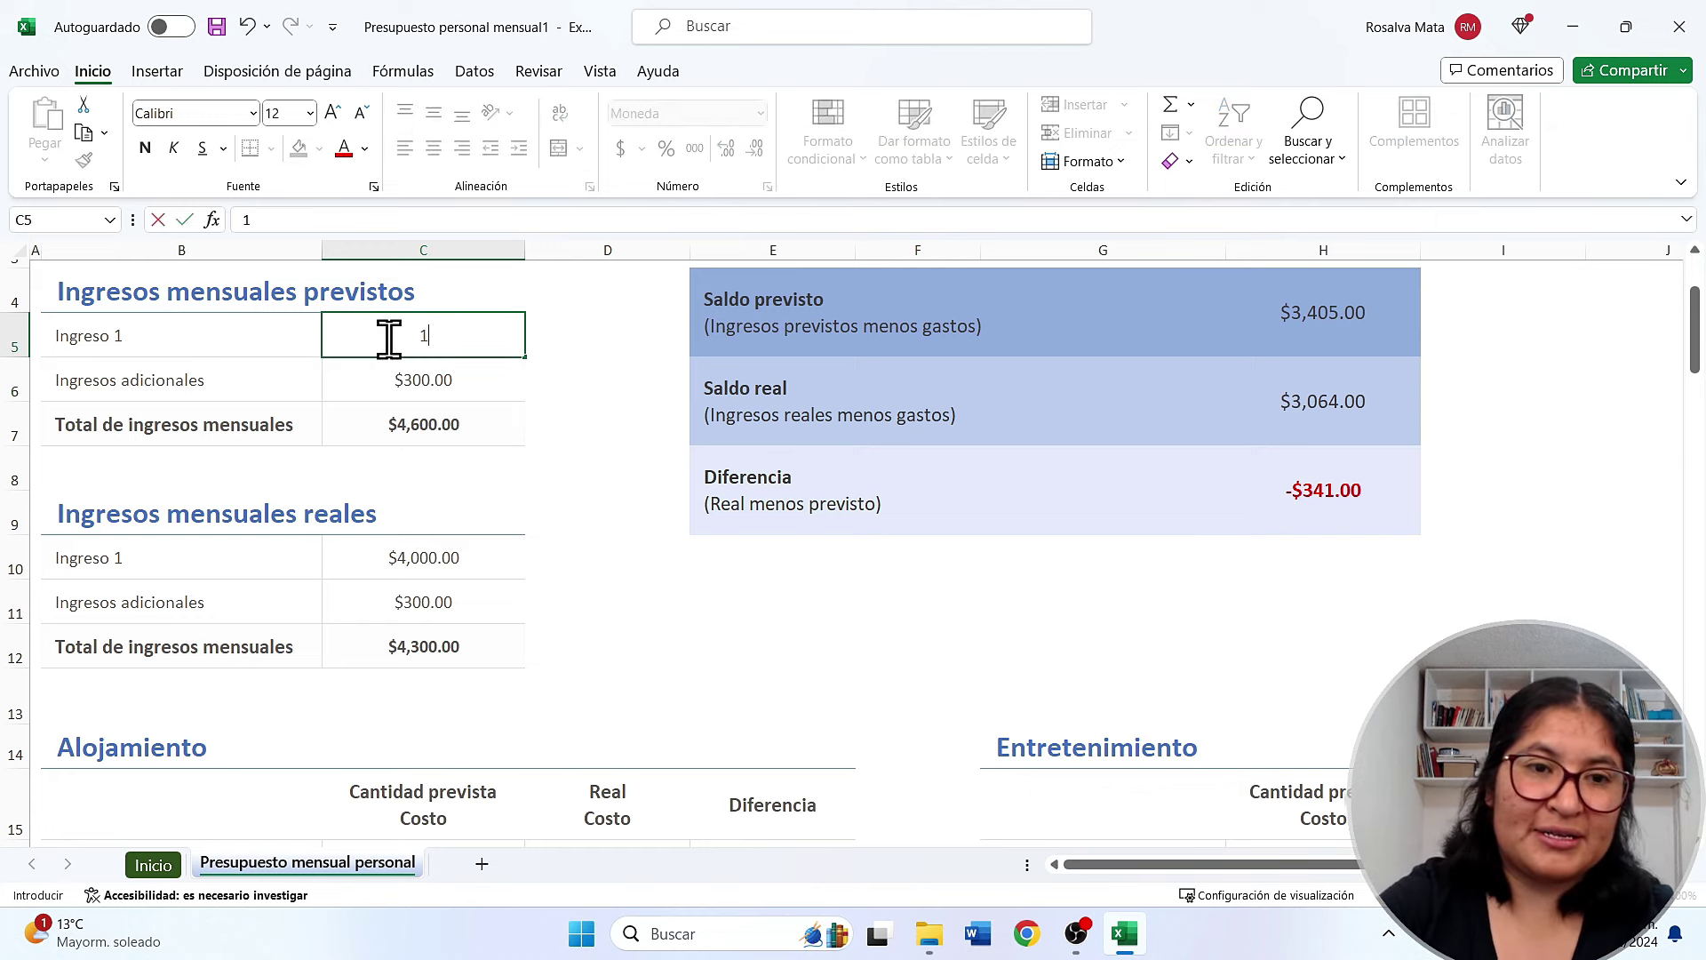
pyautogui.write('0000')
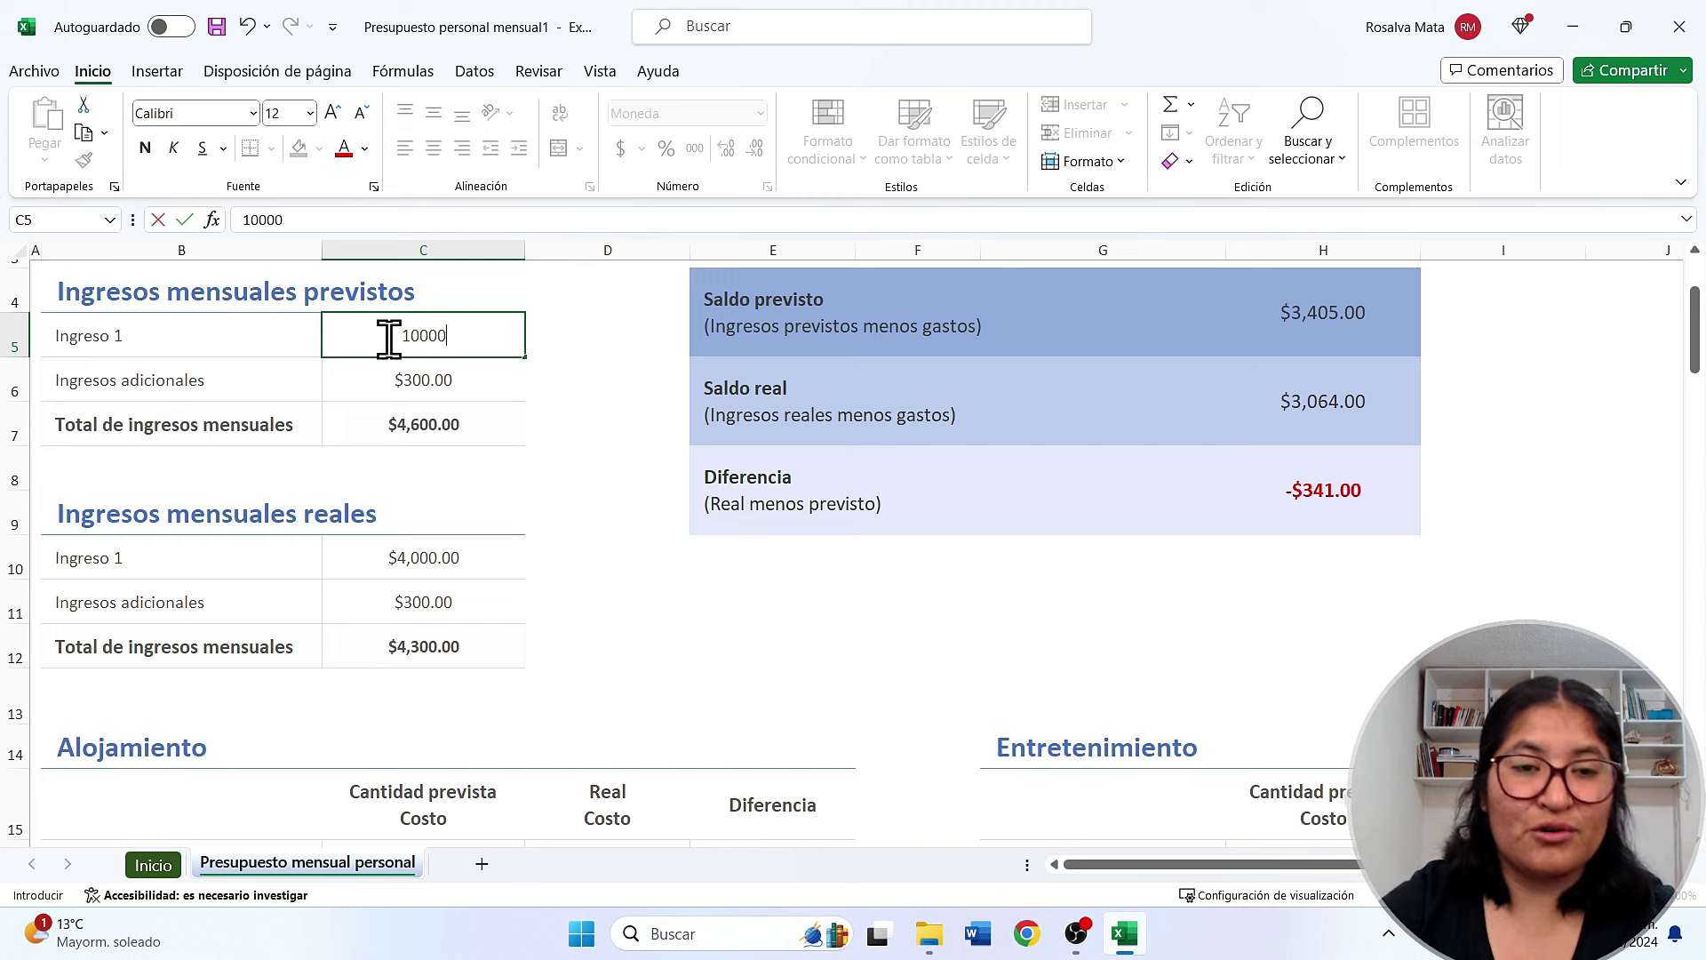
pyautogui.click(409, 387)
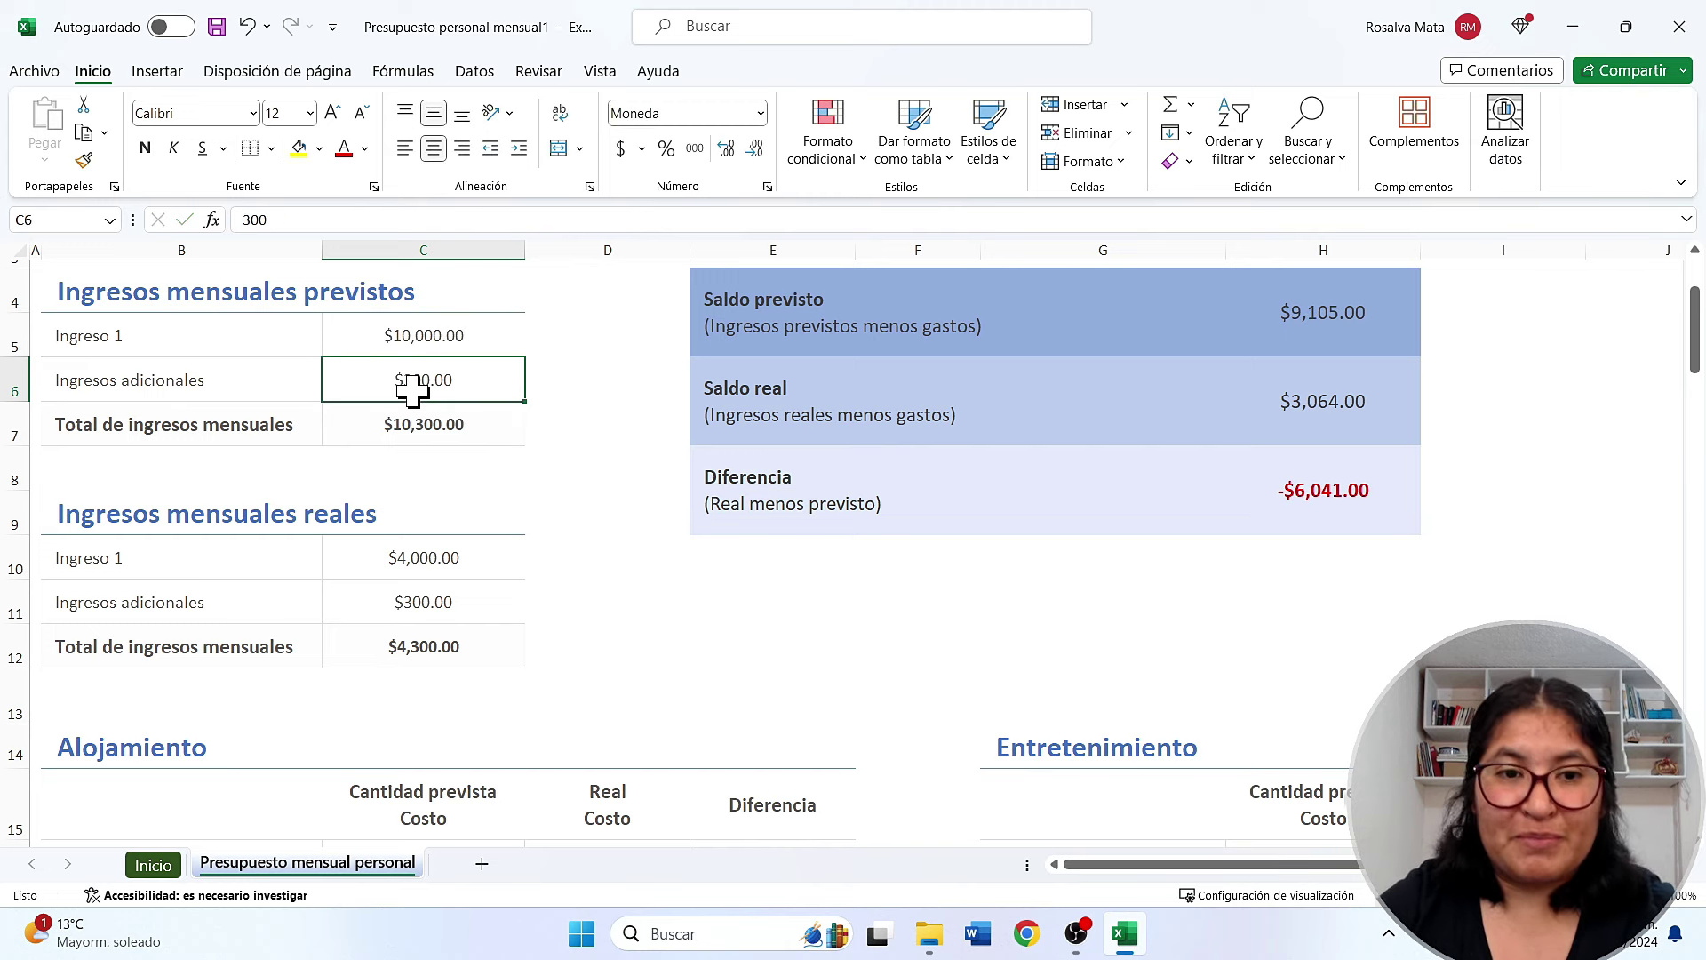
pyautogui.click(176, 377)
pyautogui.click(382, 385)
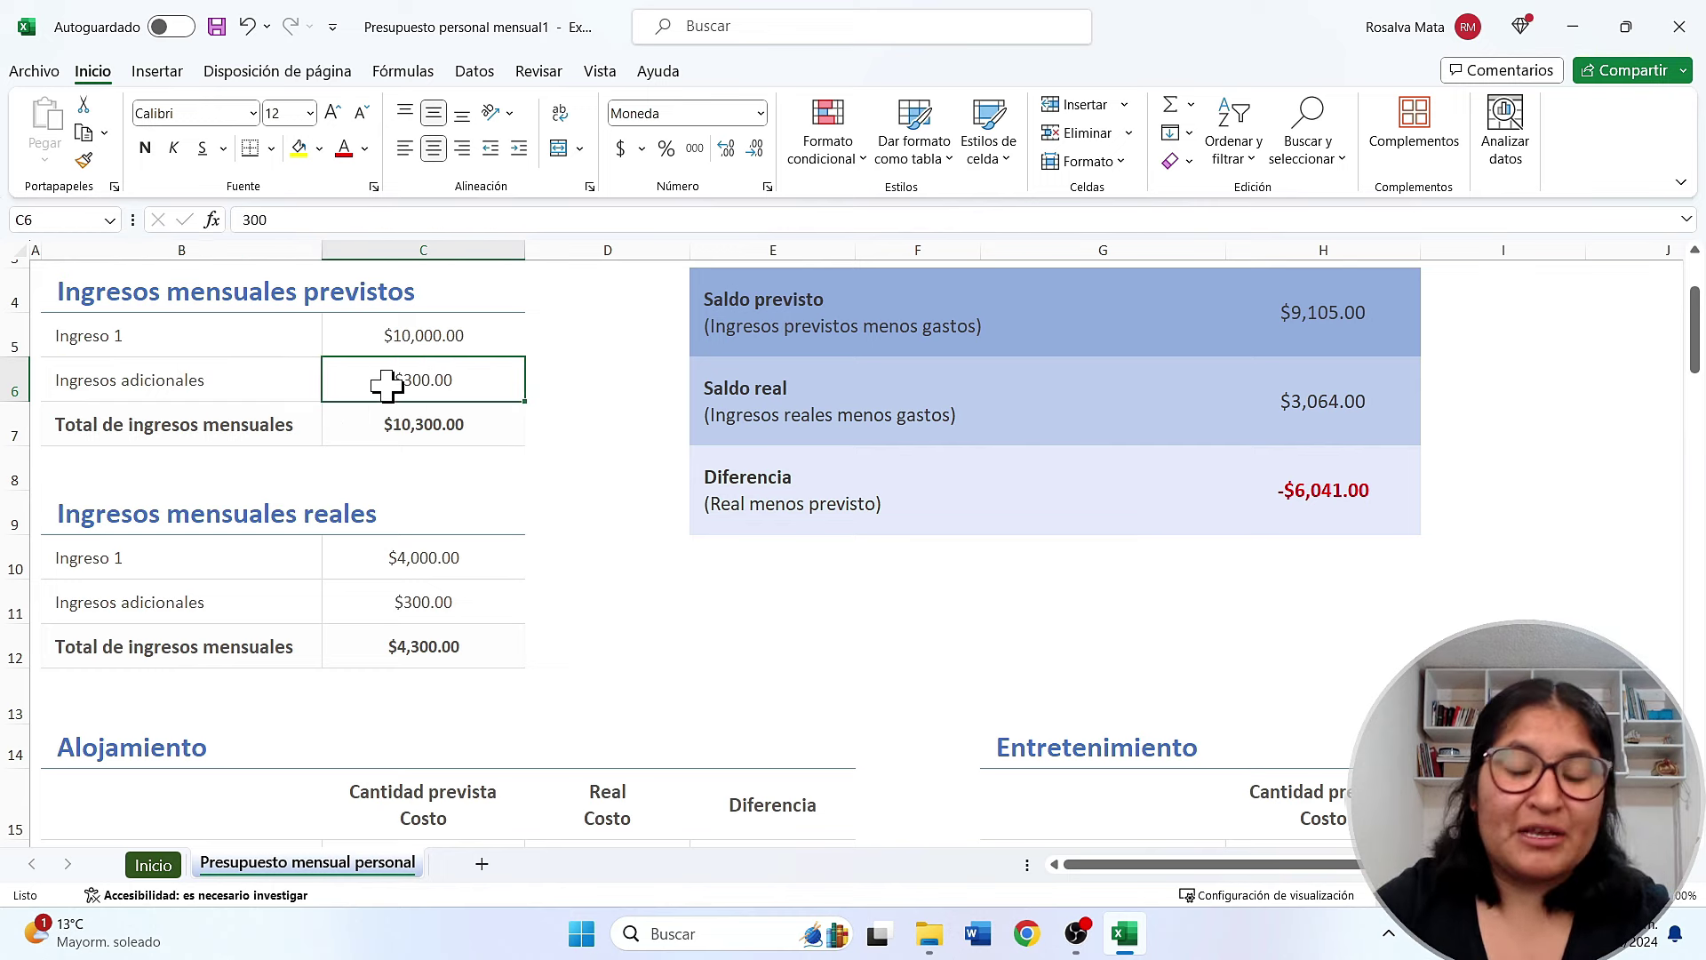
pyautogui.write('1500')
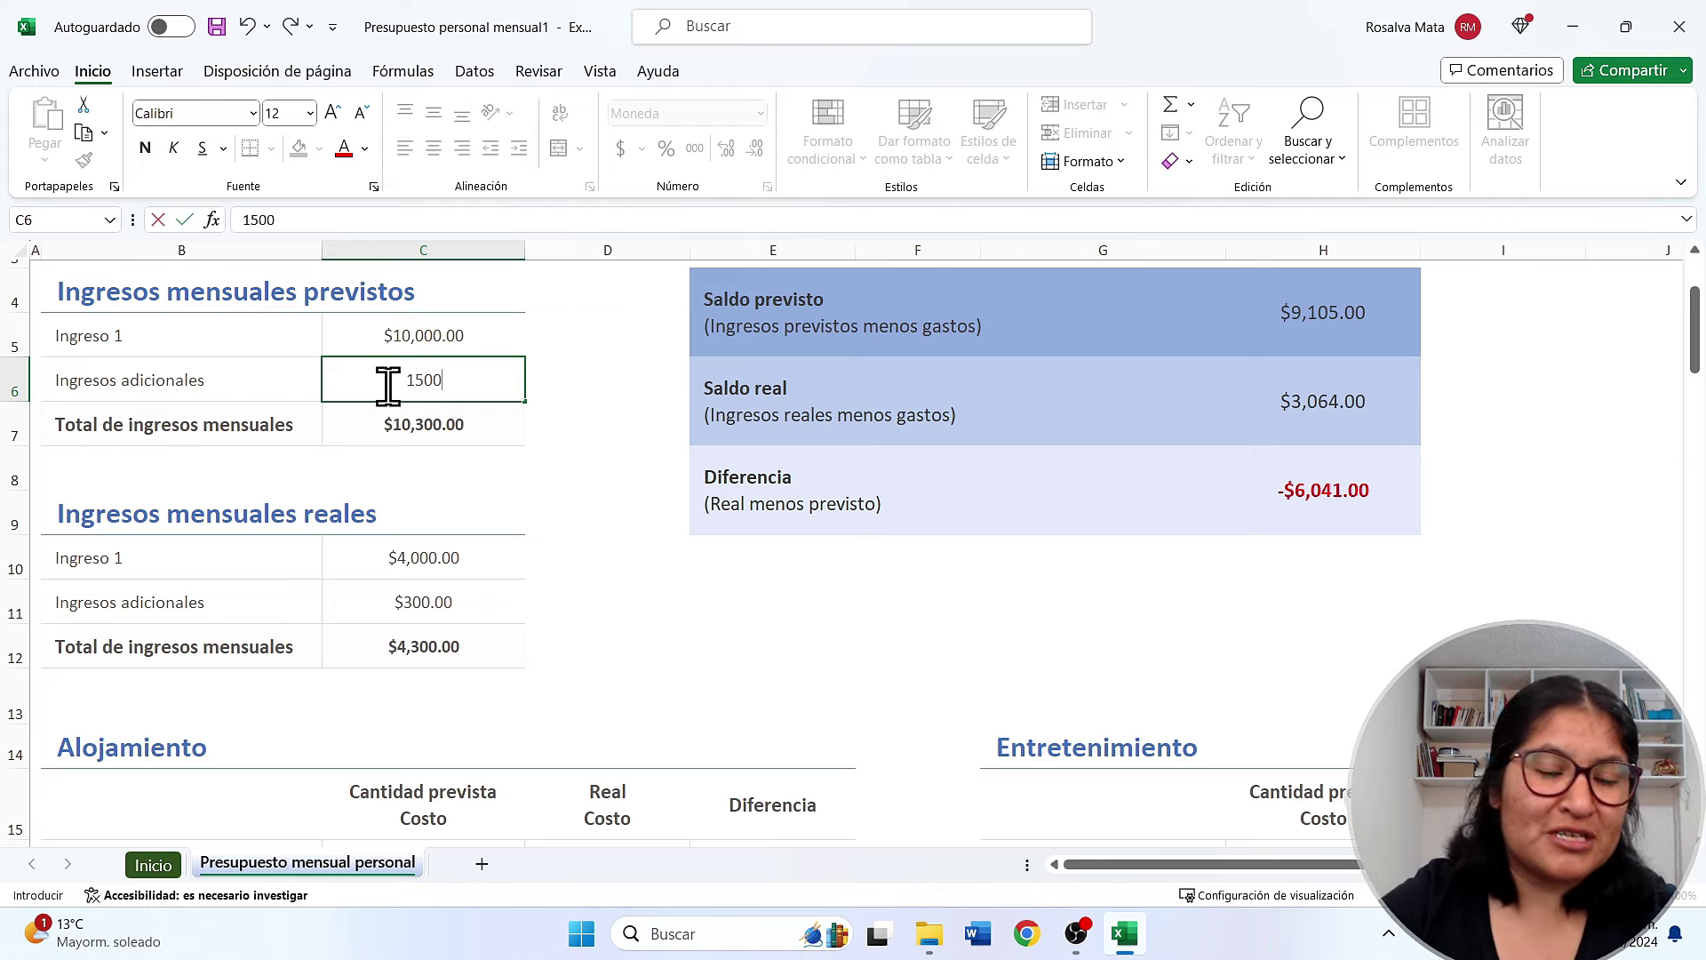
pyautogui.click(589, 390)
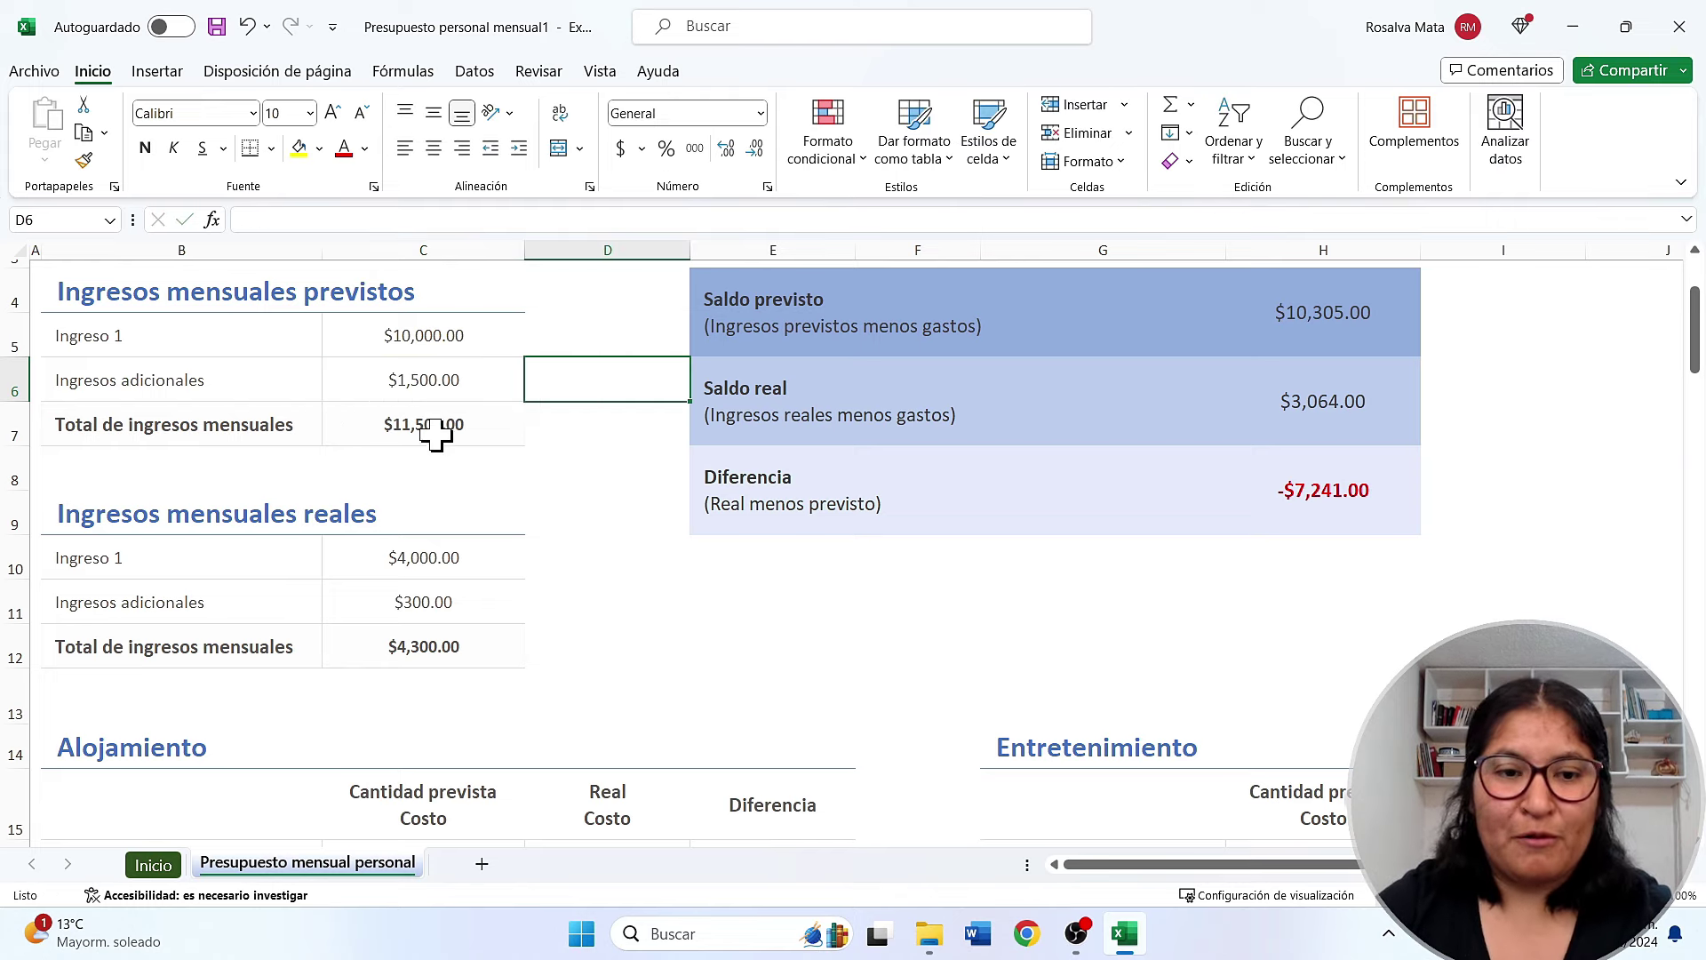
# Enter actual income of 10000 in C10 and 0 additional income in C11
pyautogui.click(418, 553)
pyautogui.write('100')
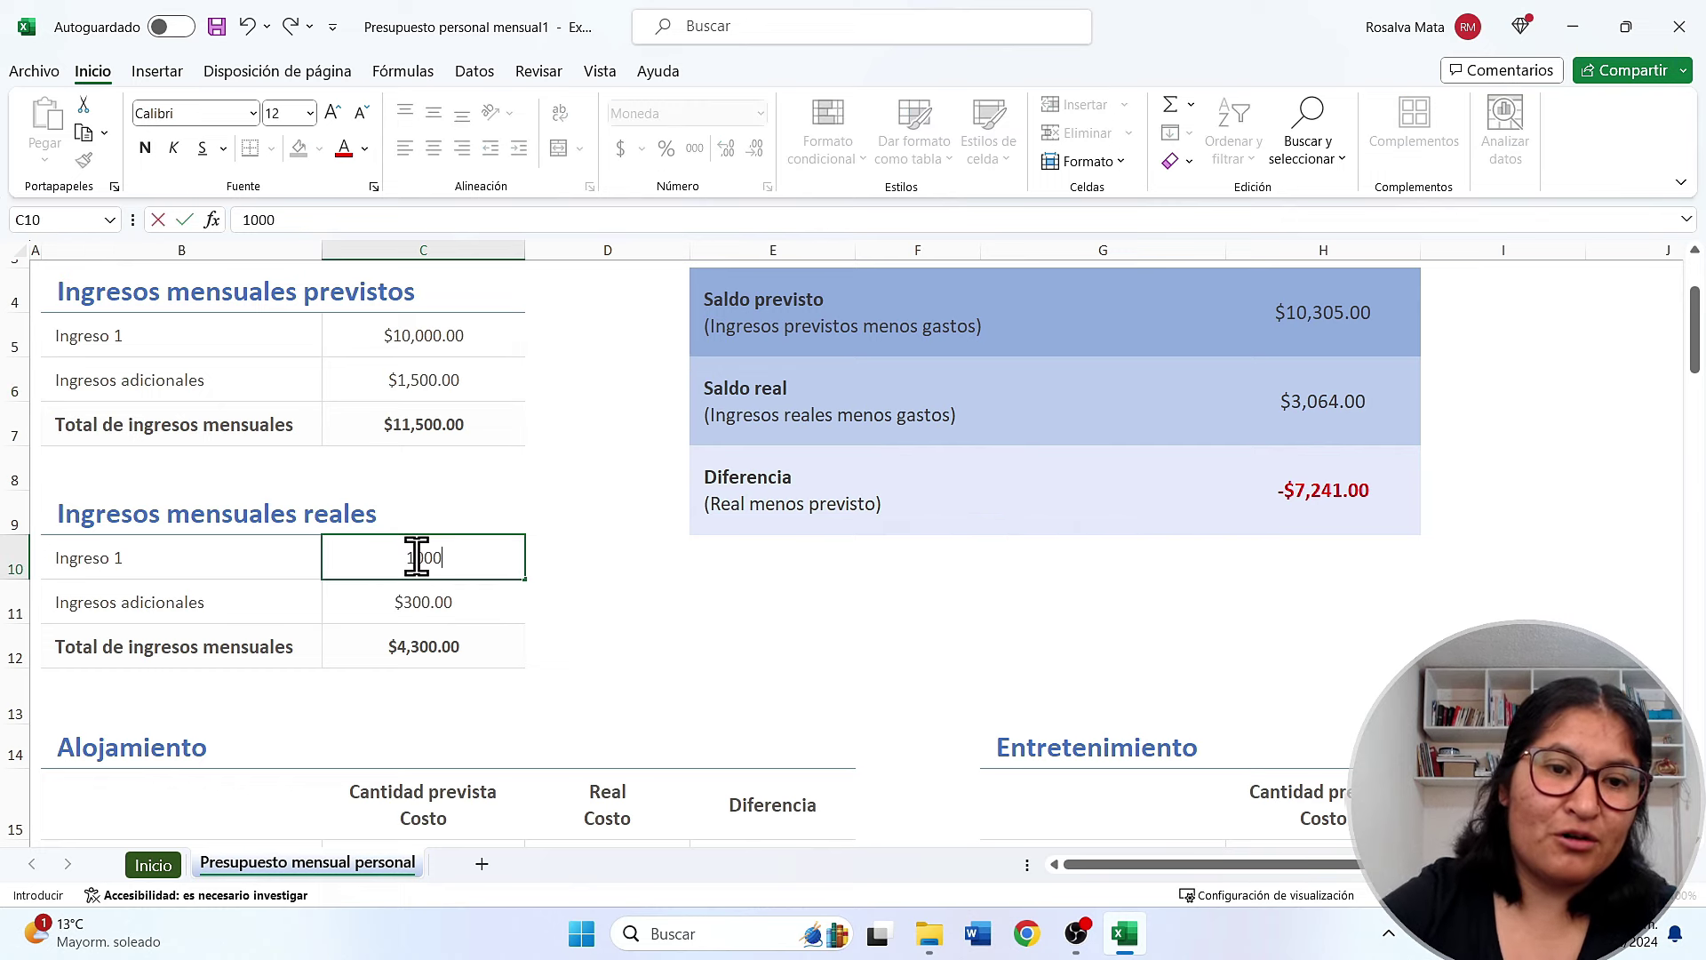
pyautogui.write('0')
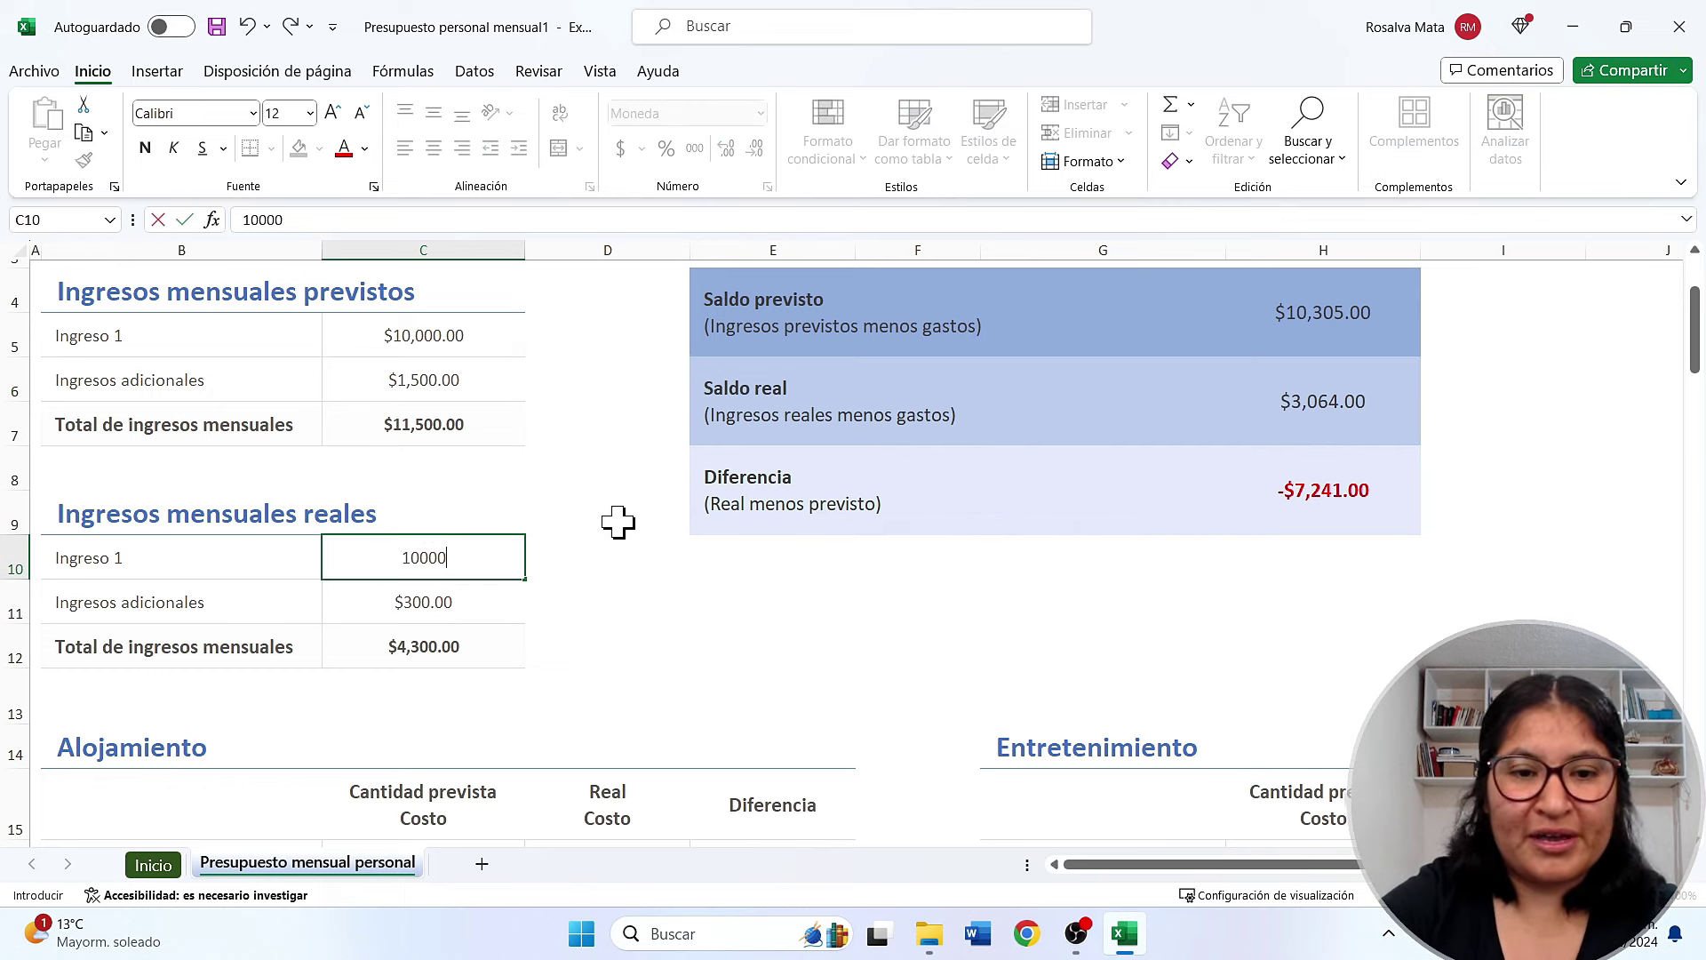
pyautogui.click(495, 605)
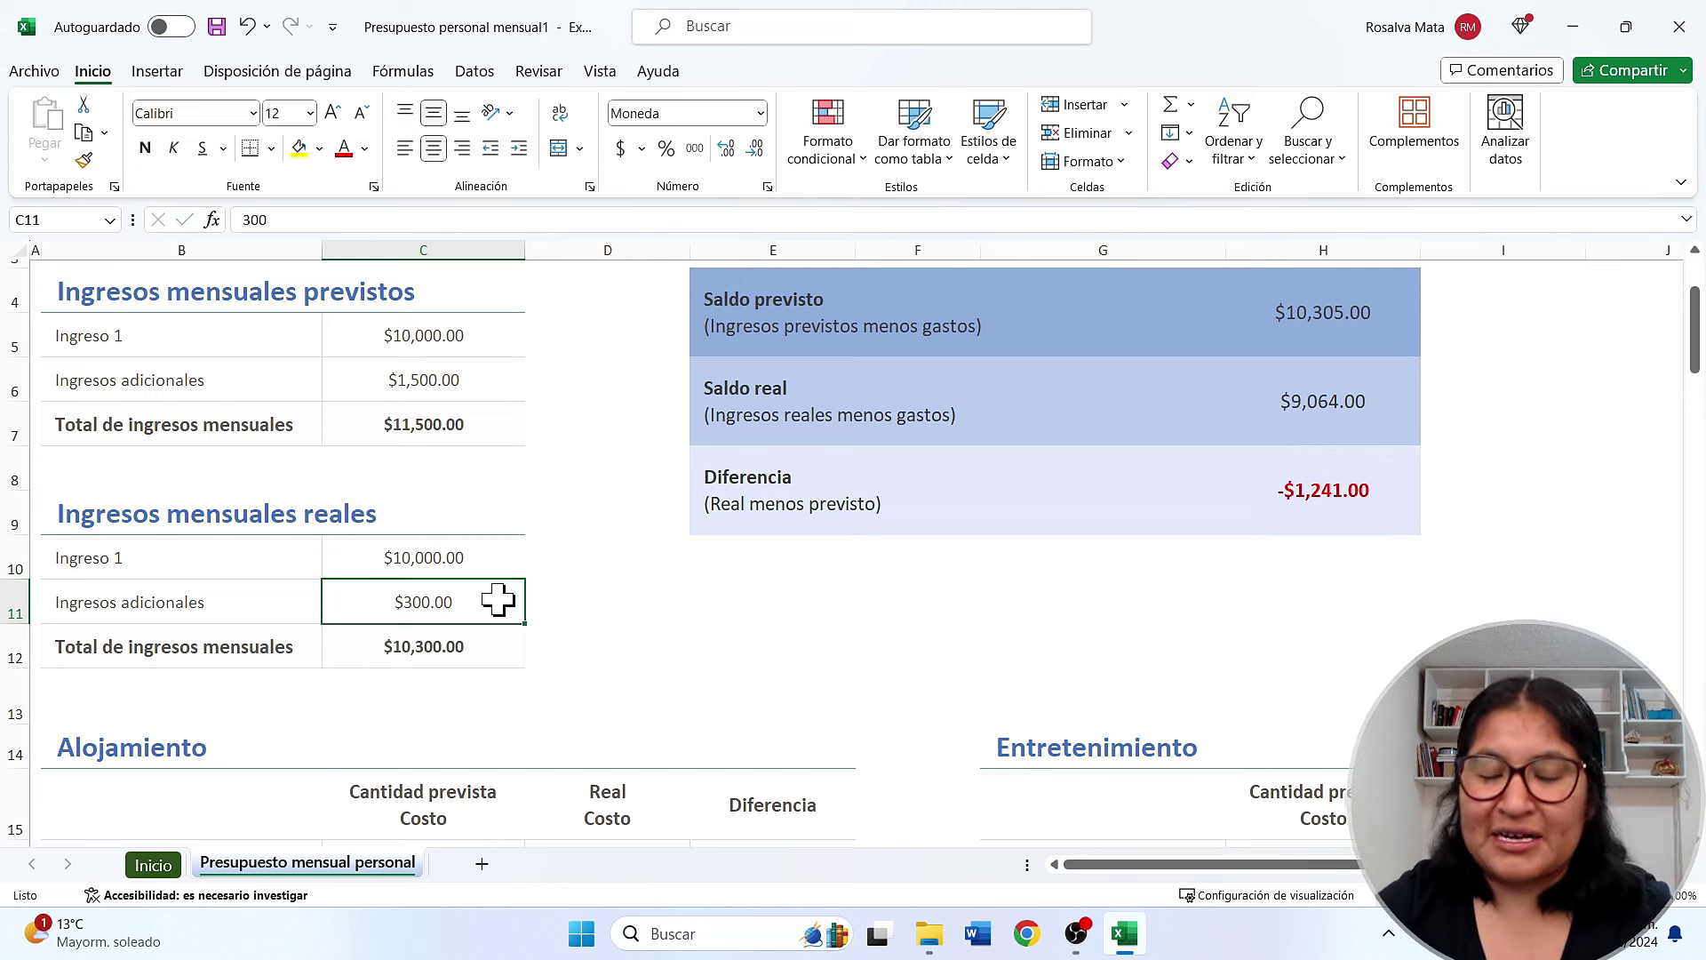
pyautogui.write('0')
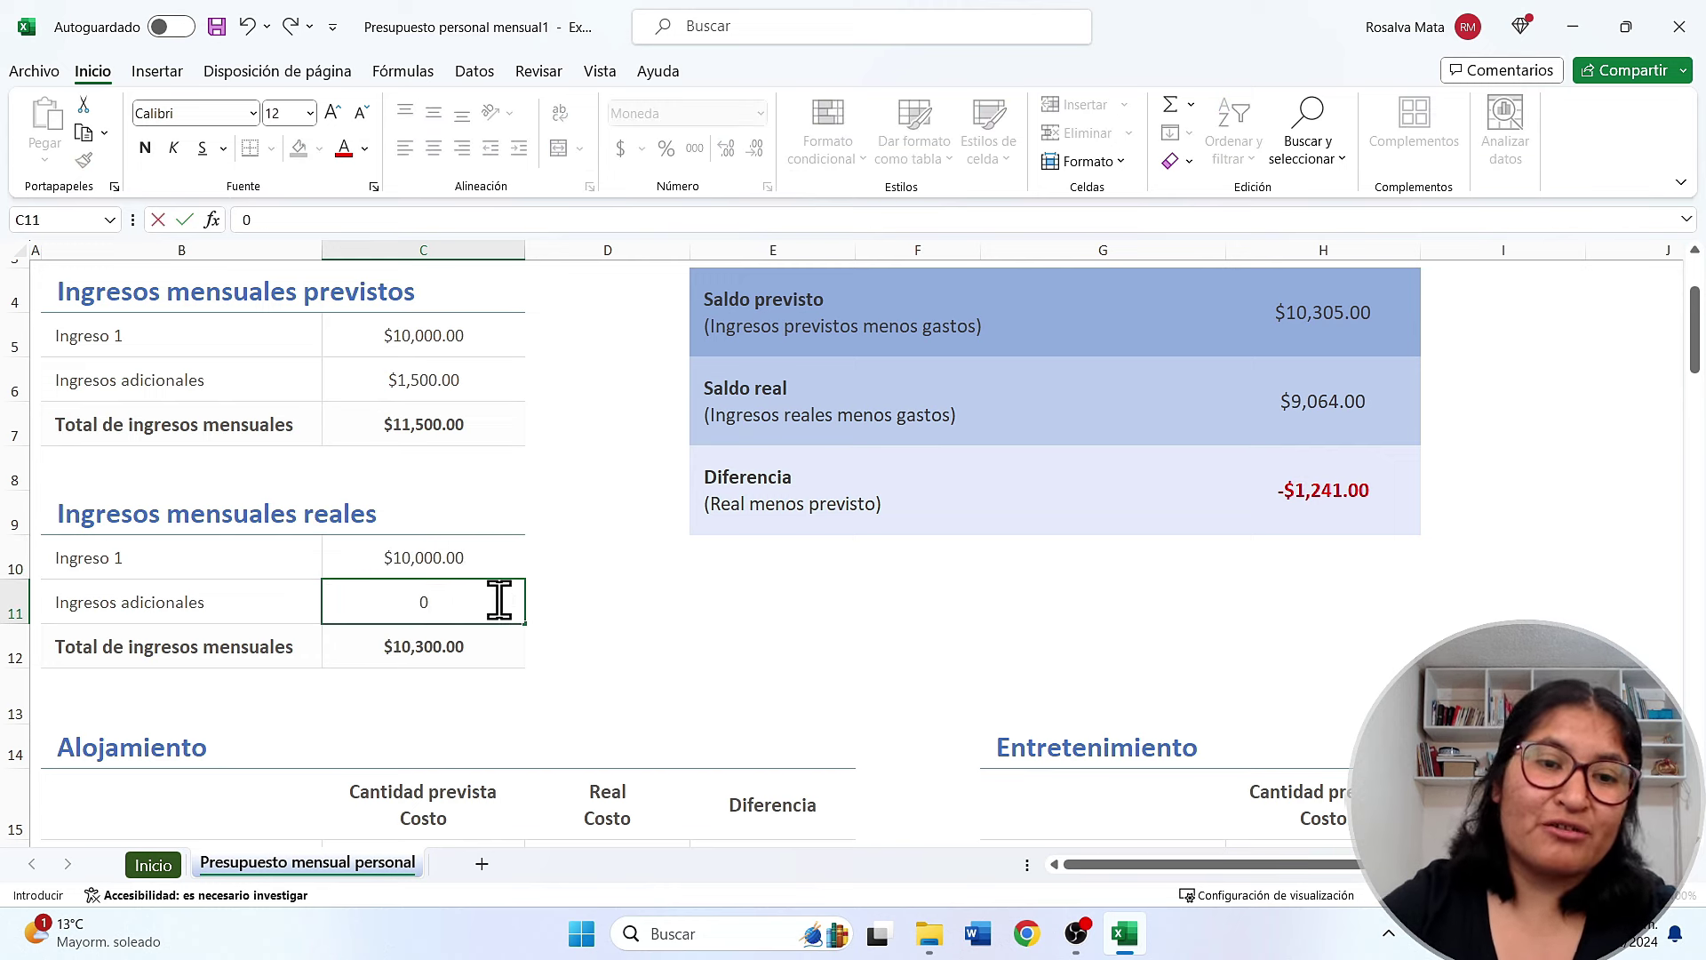
pyautogui.click(610, 605)
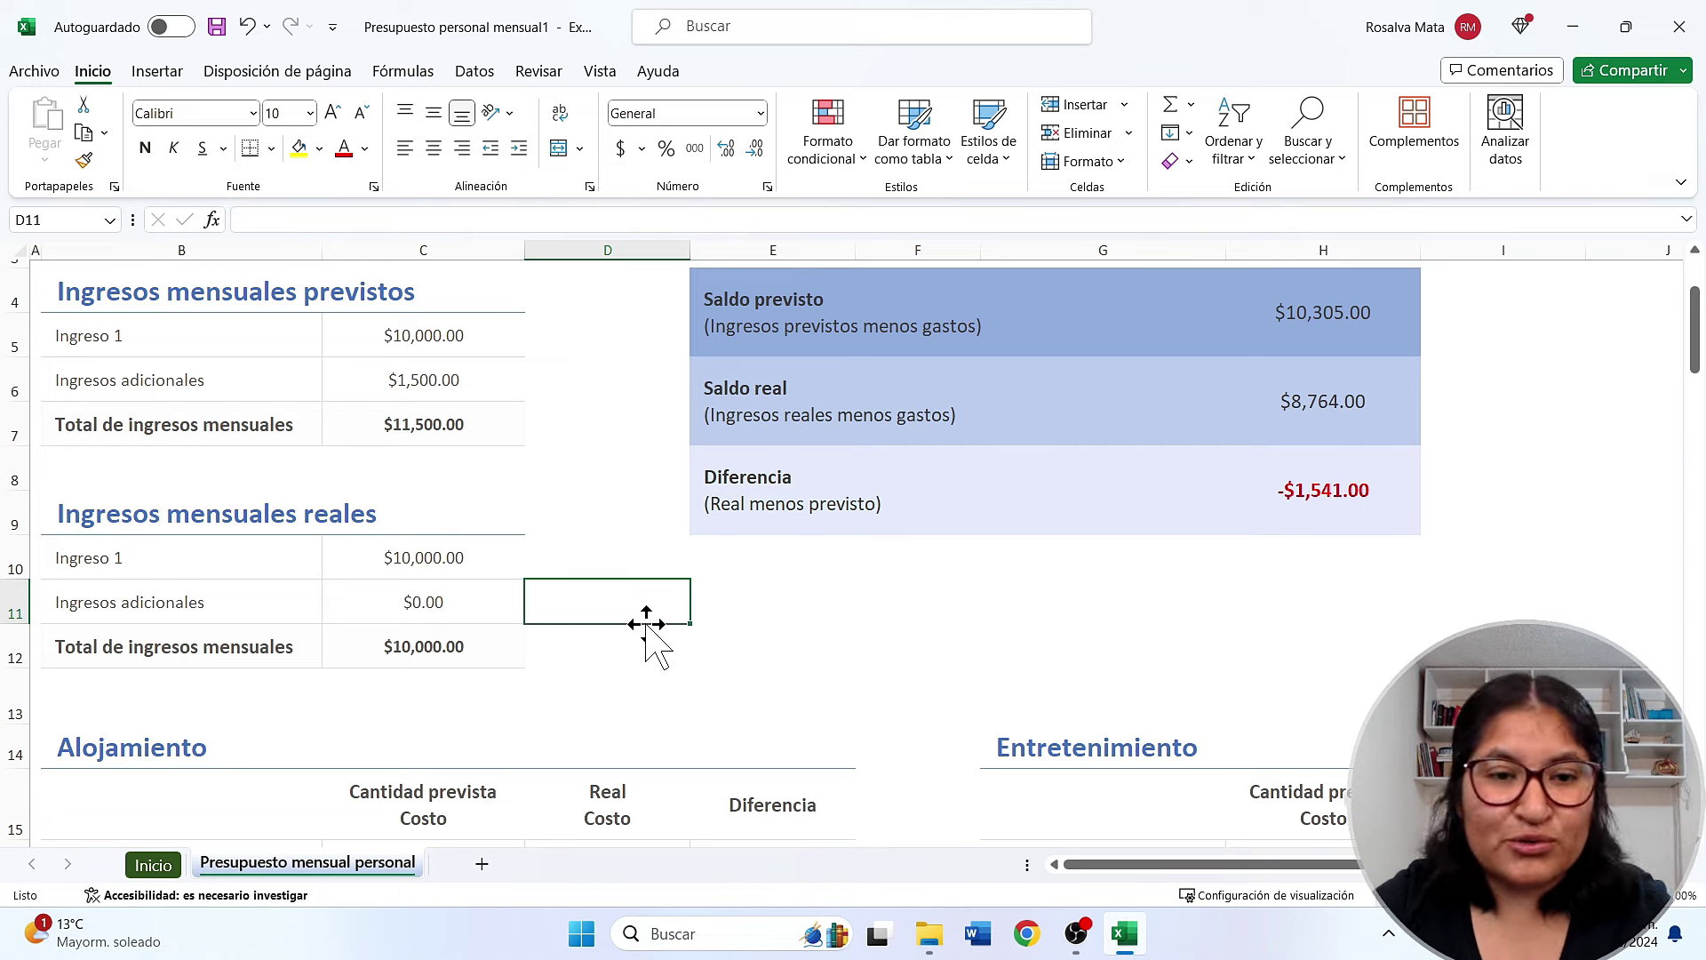
pyautogui.click(442, 381)
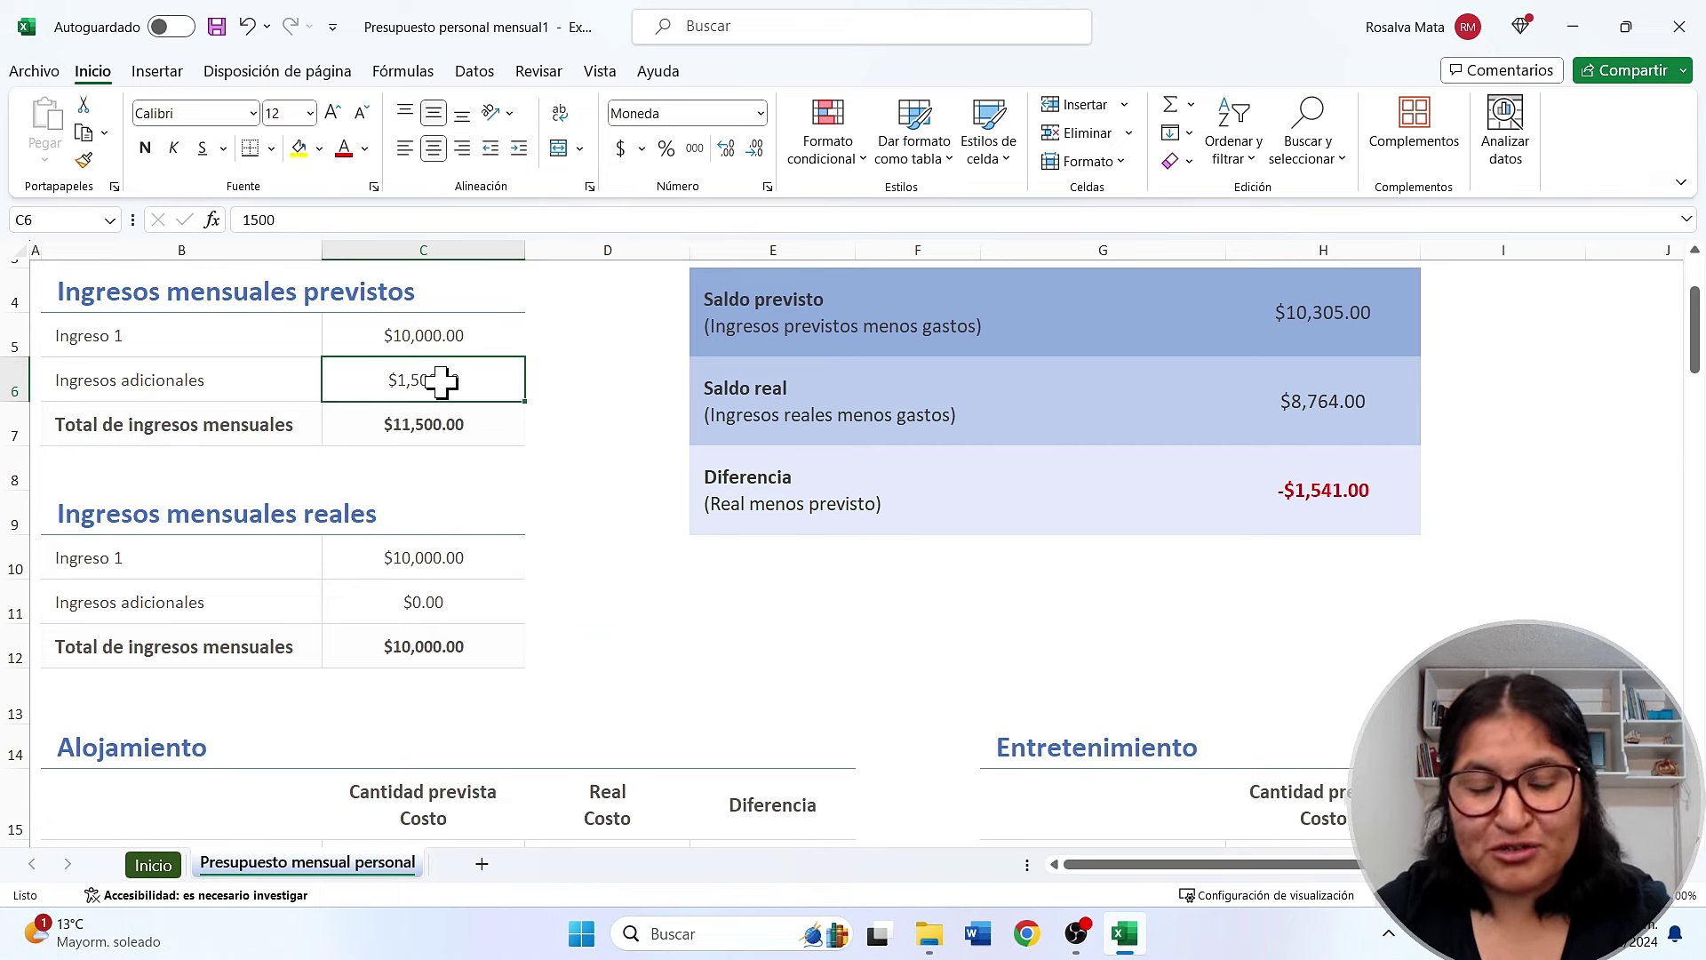
pyautogui.scroll(-1, 488, 455)
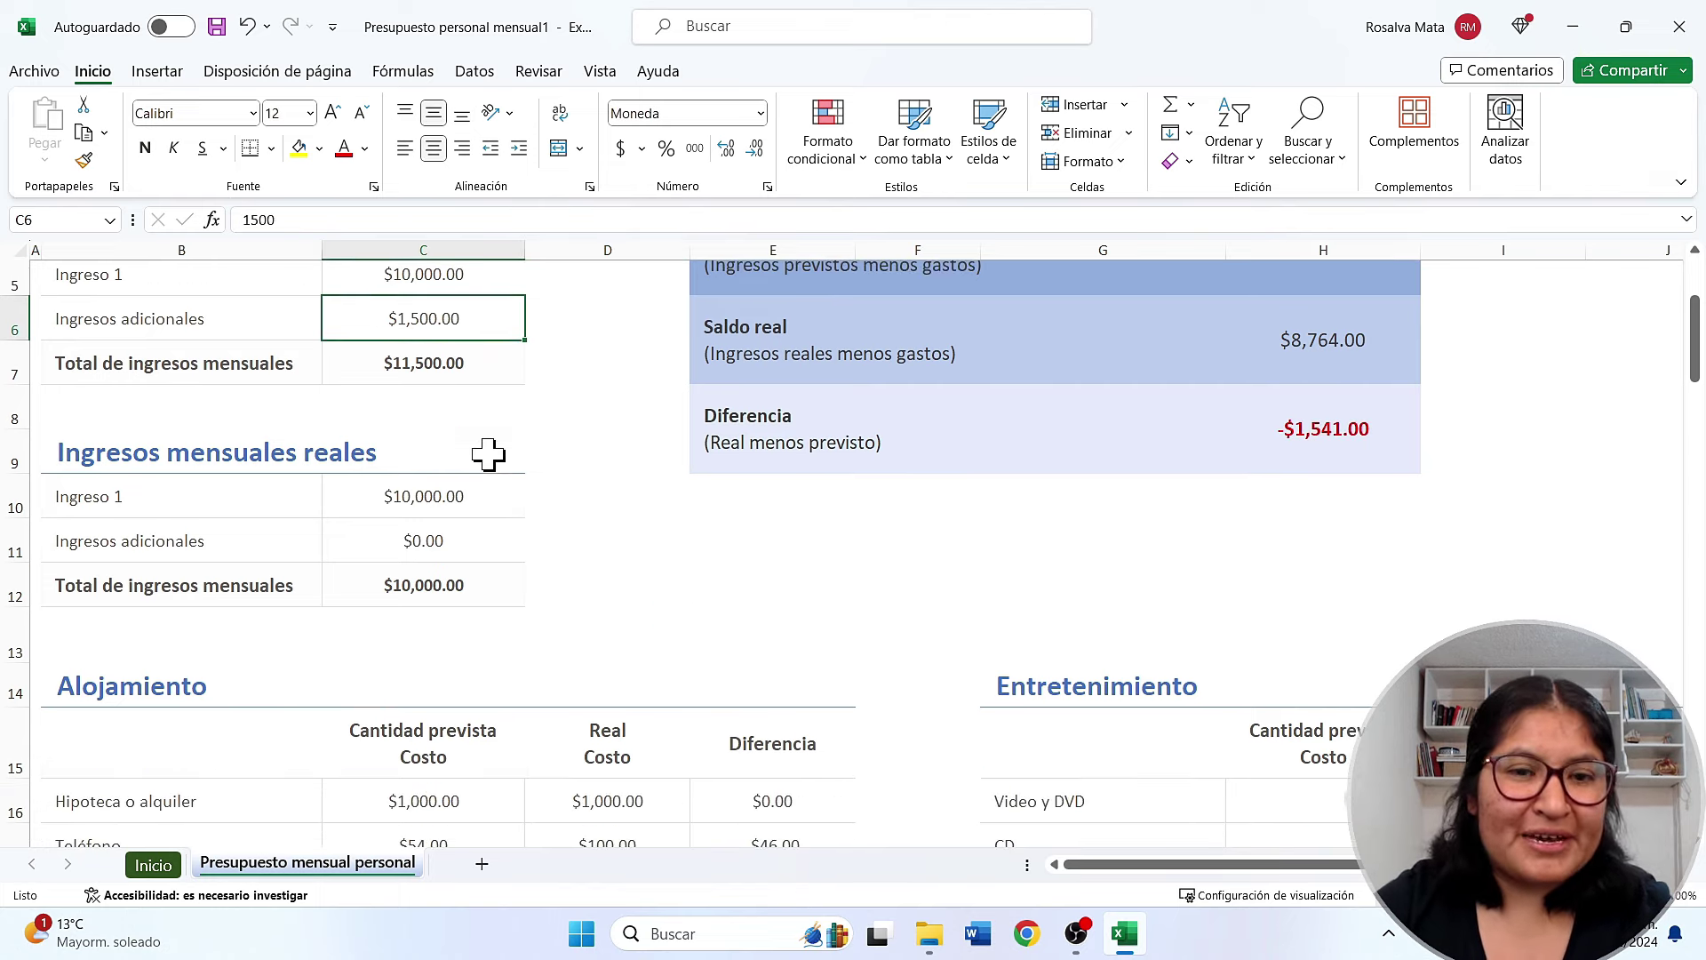
pyautogui.scroll(-1, 488, 455)
pyautogui.scroll(-1, 490, 455)
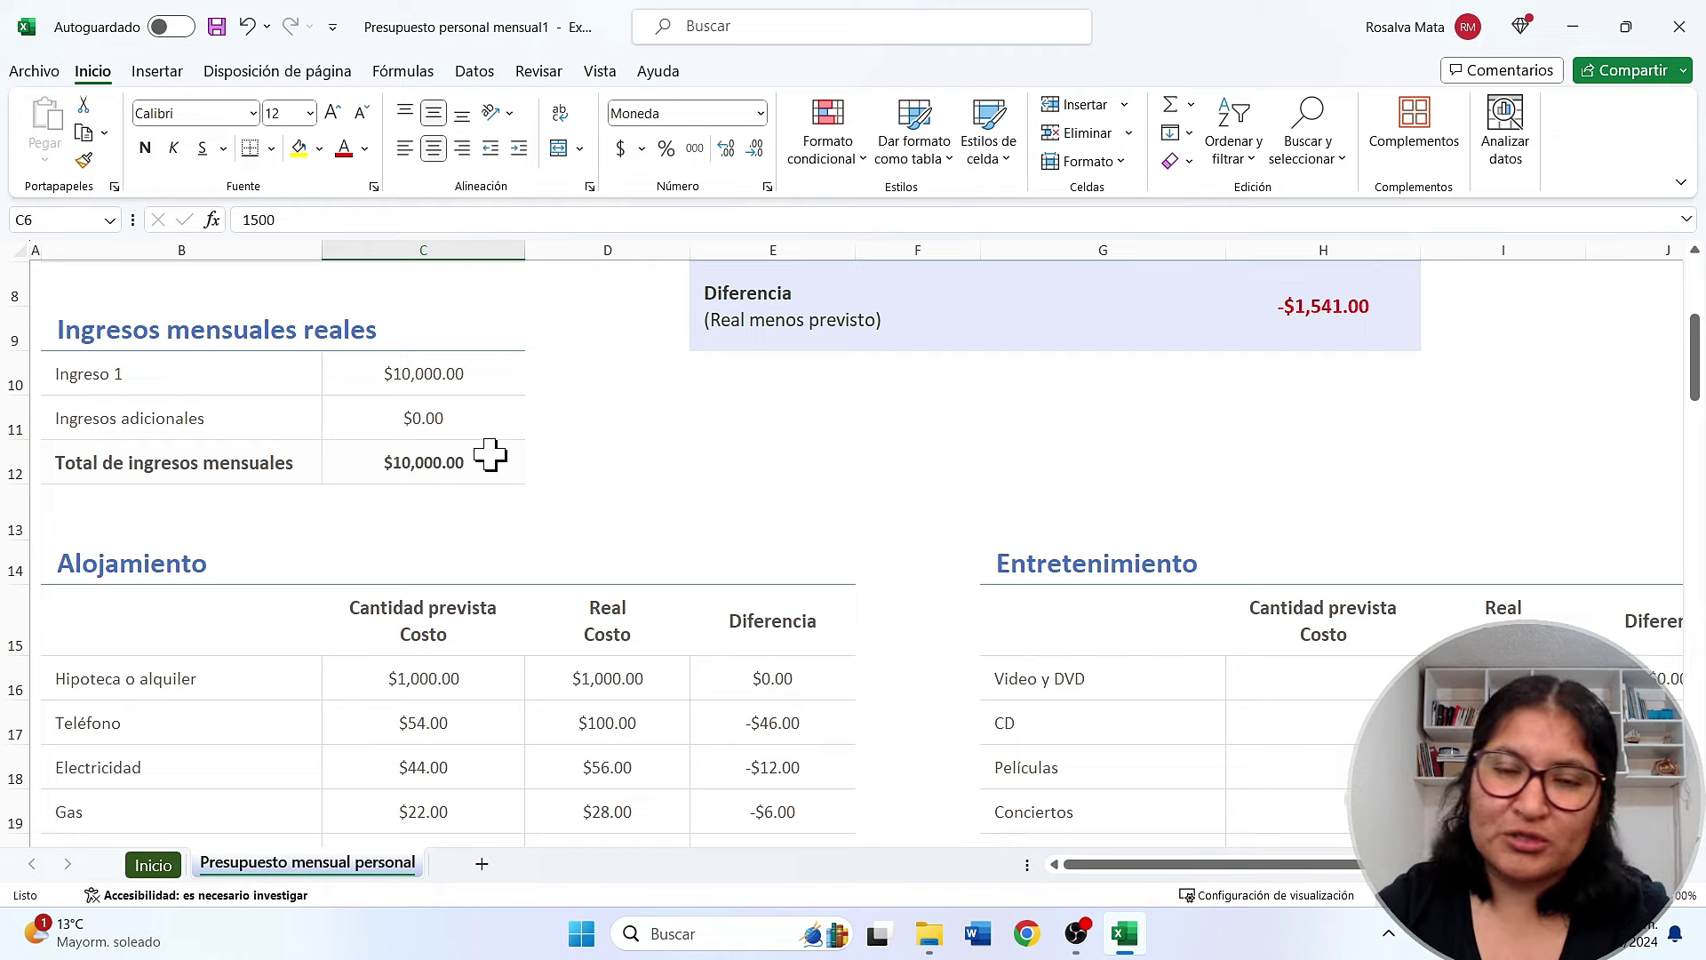
pyautogui.scroll(-1, 490, 455)
pyautogui.scroll(-1, 491, 455)
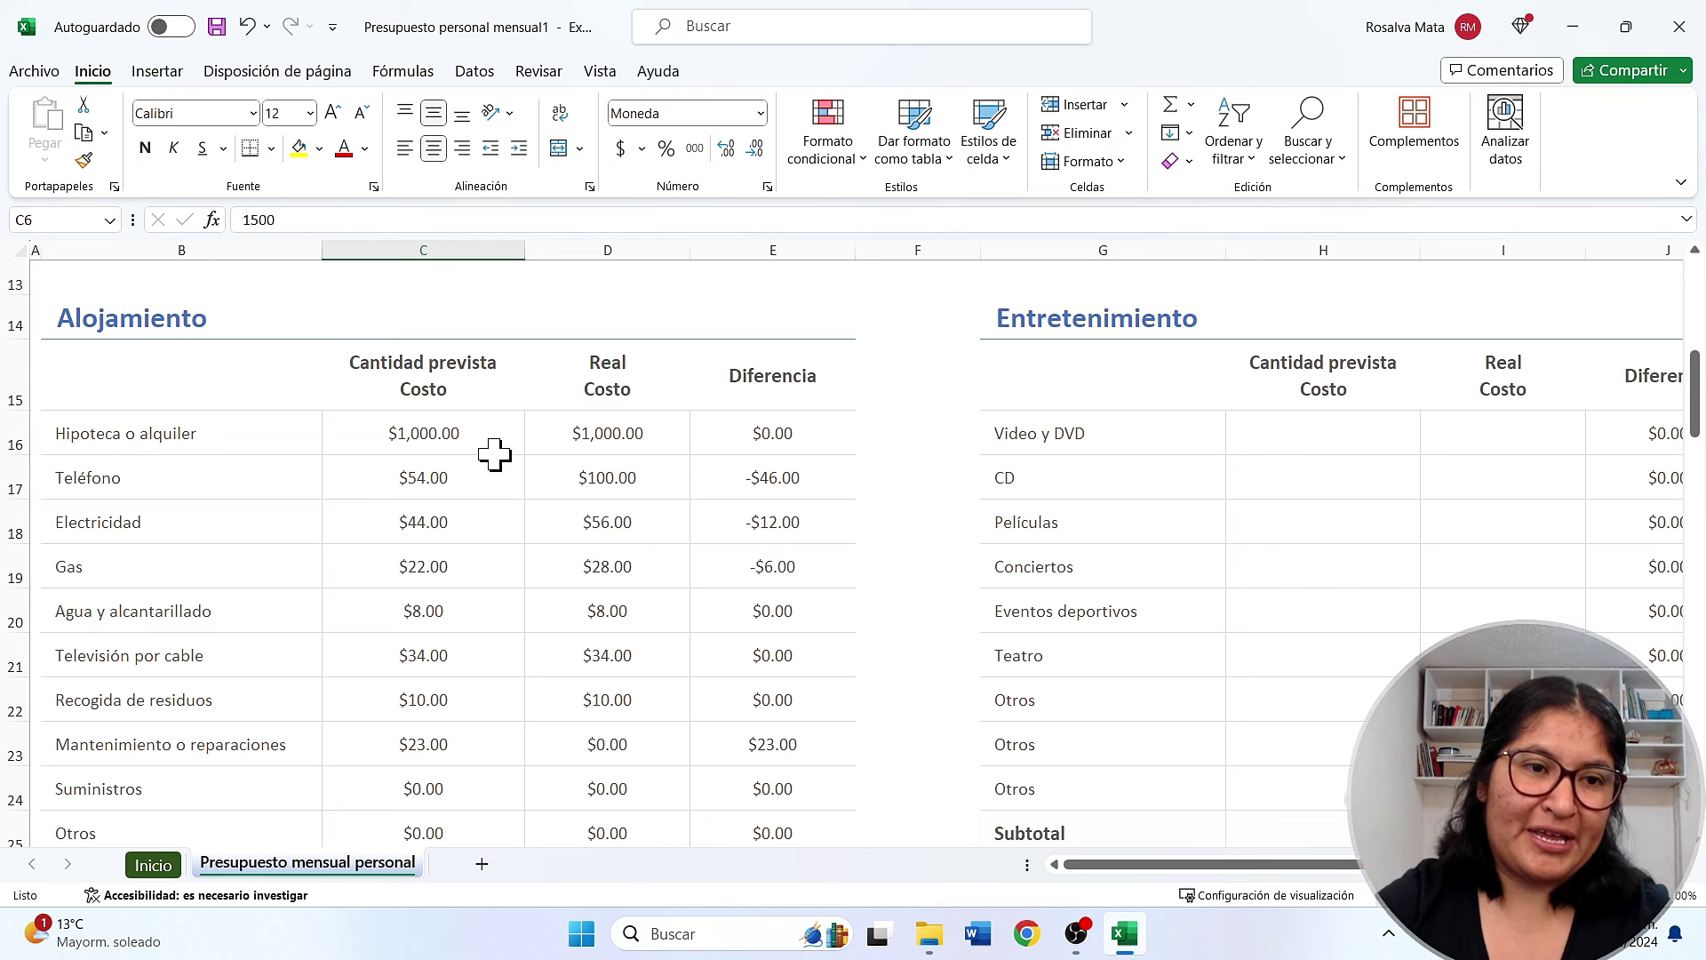
pyautogui.click(155, 426)
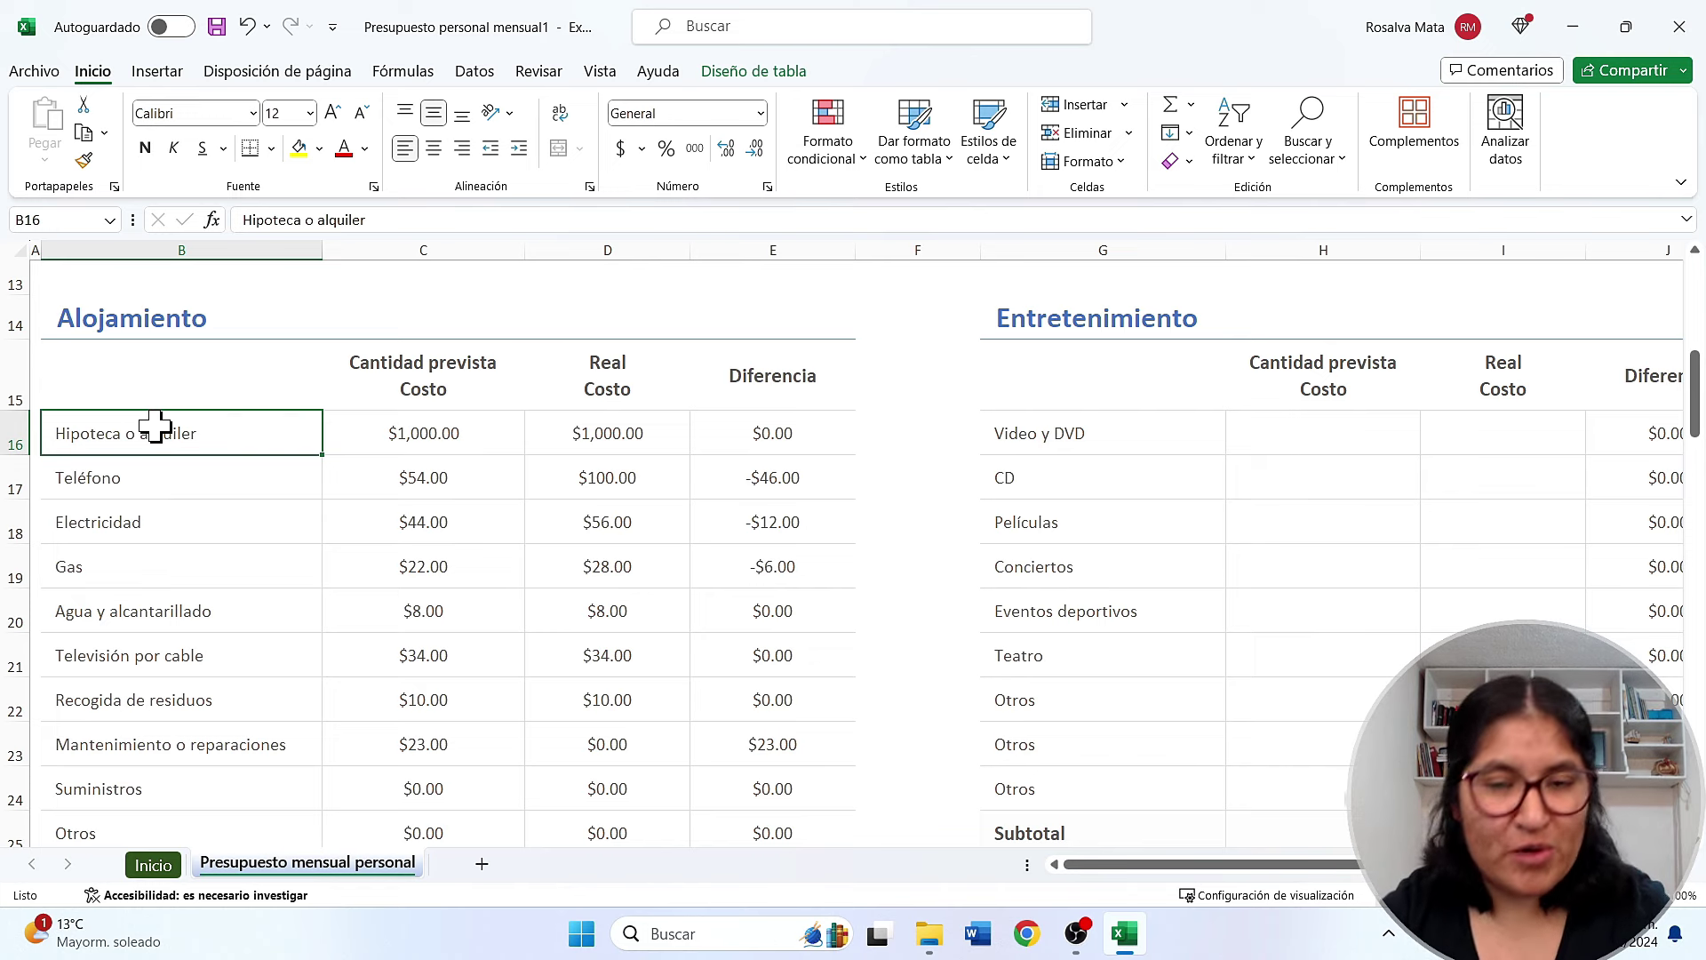
pyautogui.click(133, 475)
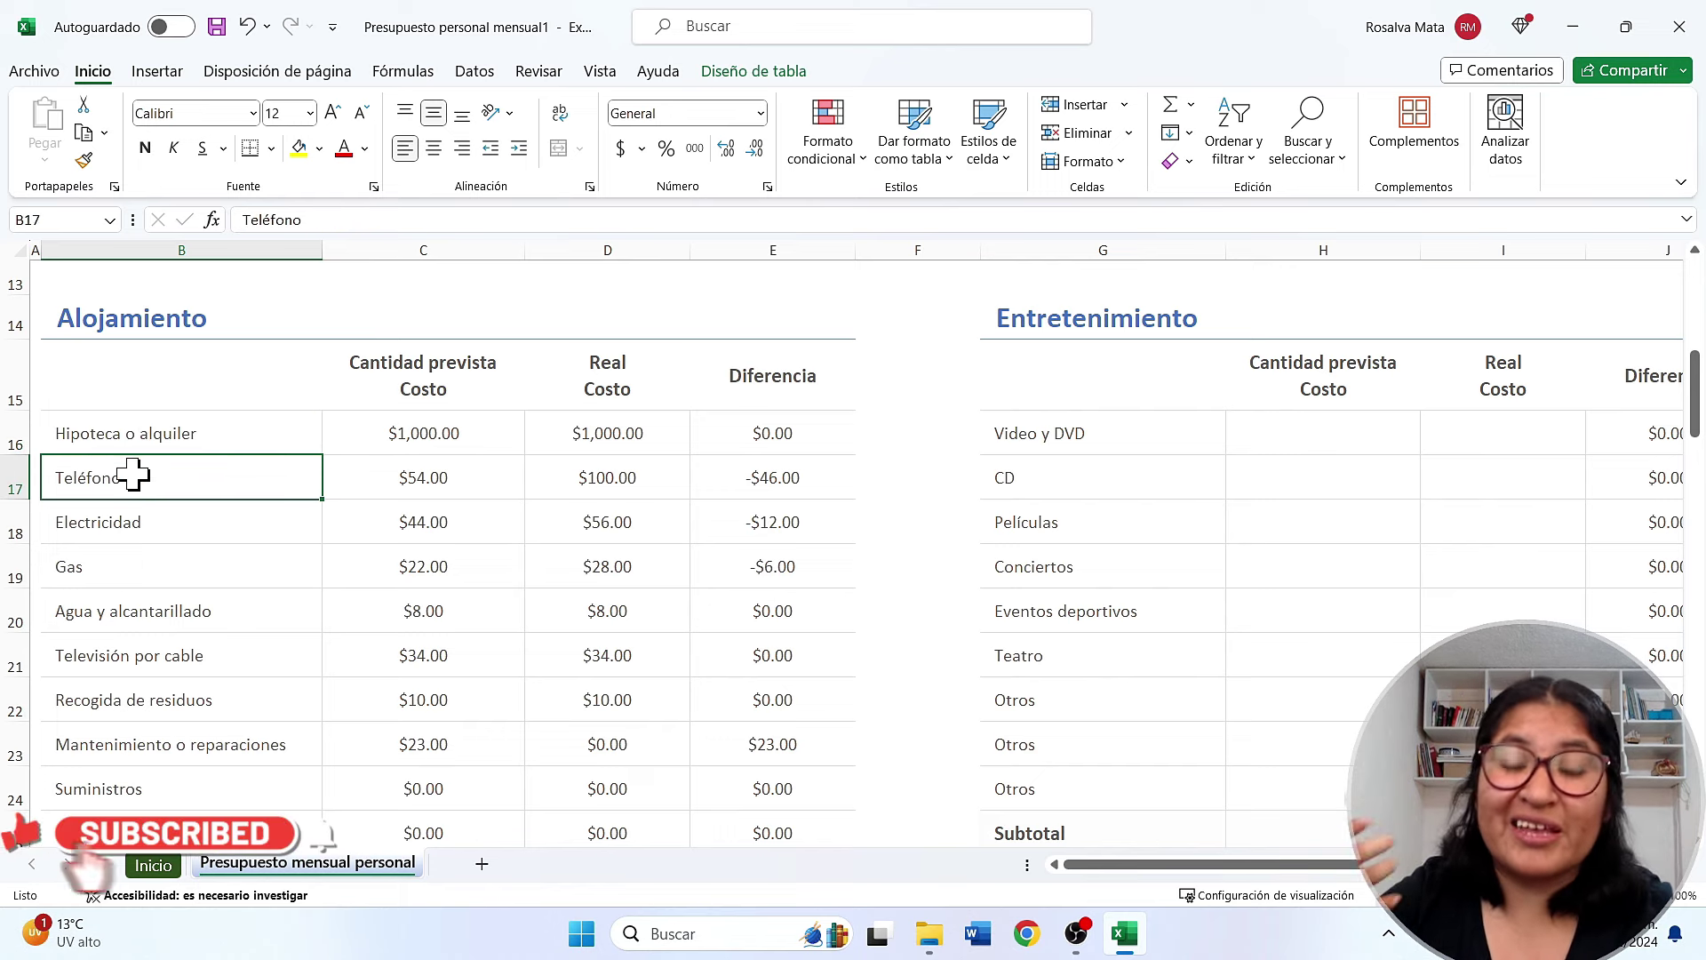
pyautogui.press('Down')
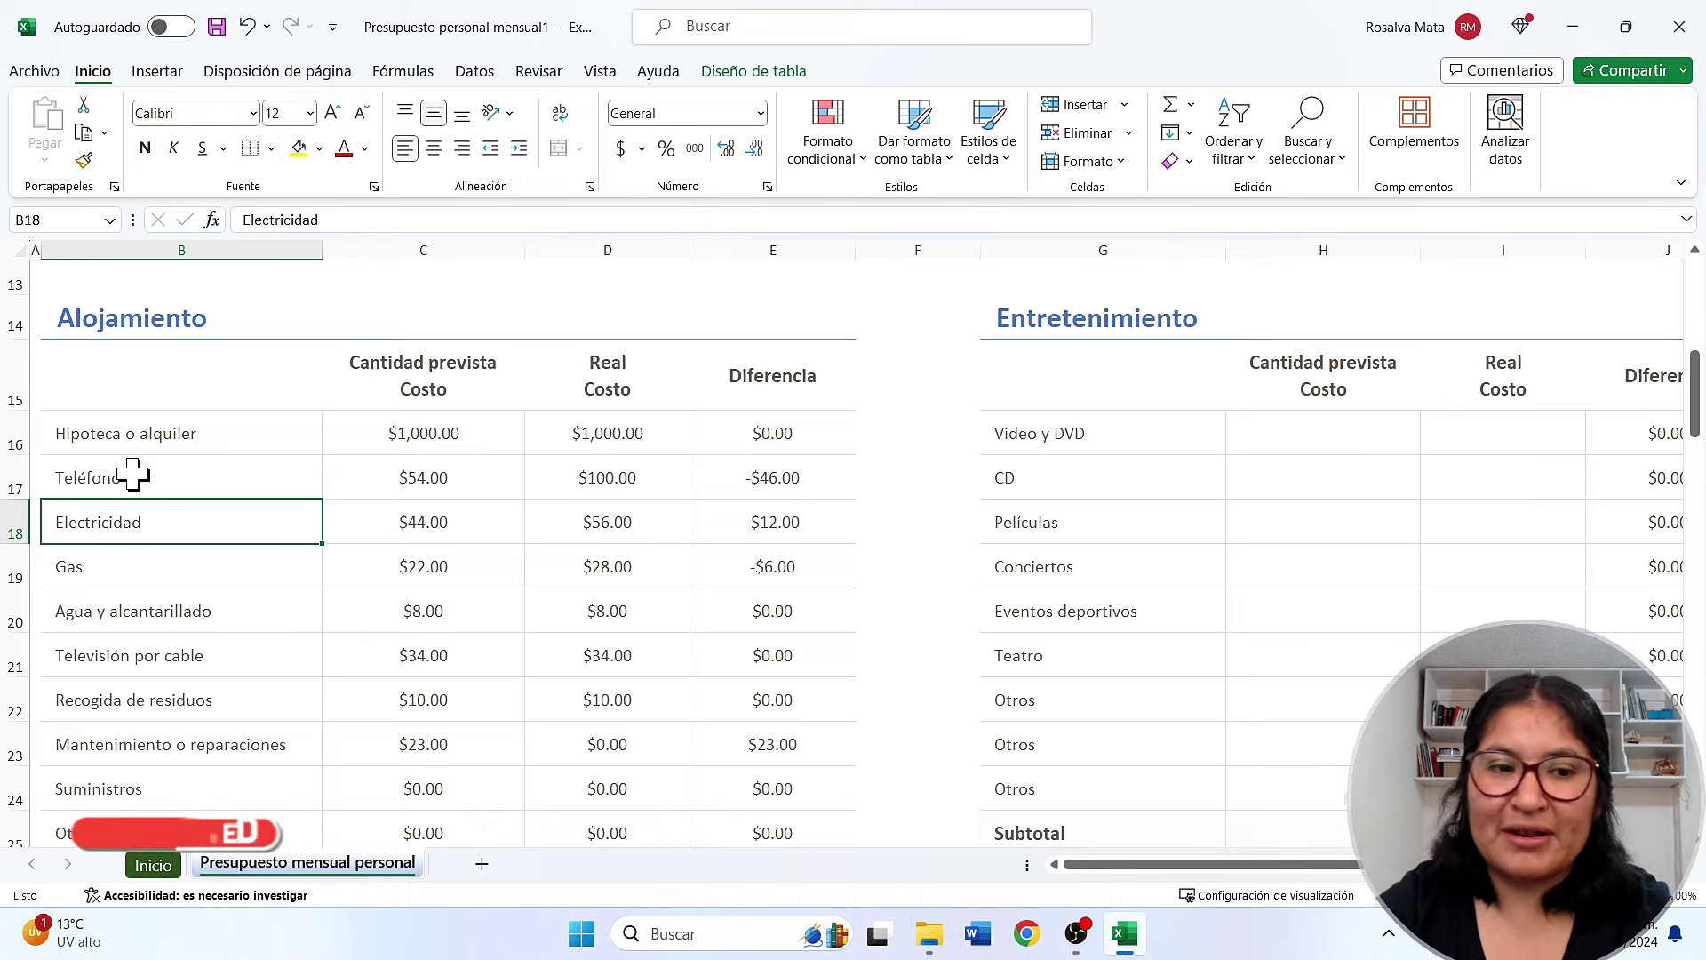
pyautogui.press('Down')
pyautogui.press('Down')
pyautogui.press('Down')
pyautogui.press('Down')
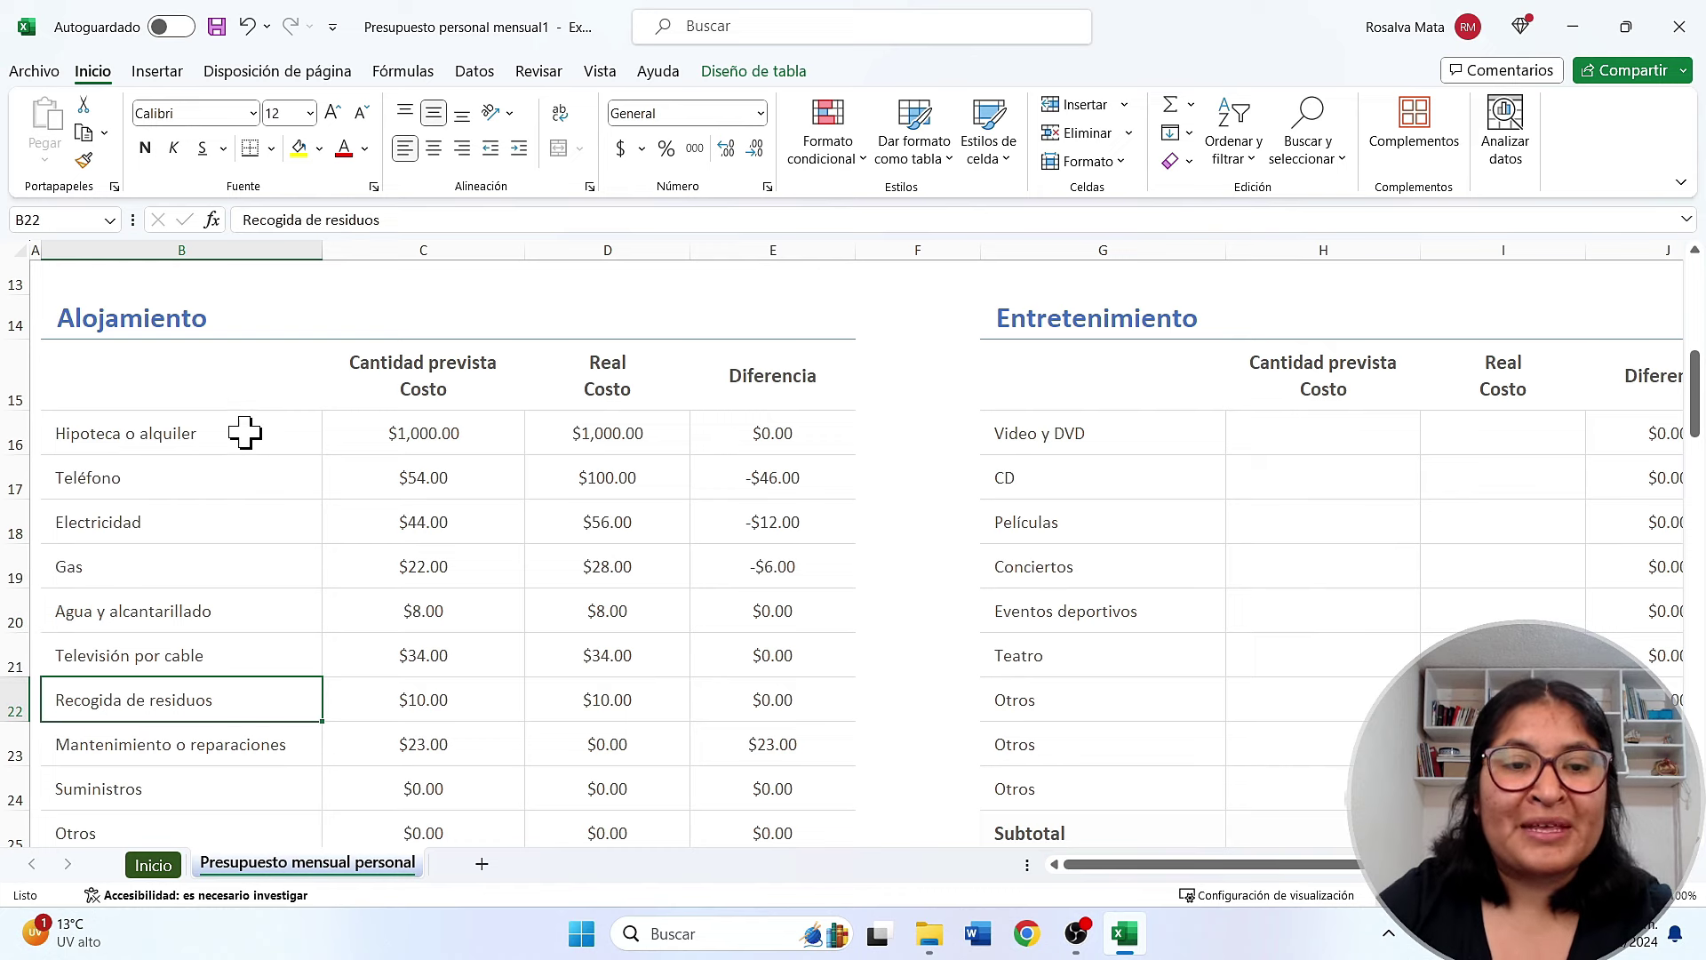
# Set the planned Hipoteca o alquiler cost in C16 to 4000
pyautogui.click(431, 472)
pyautogui.click(434, 437)
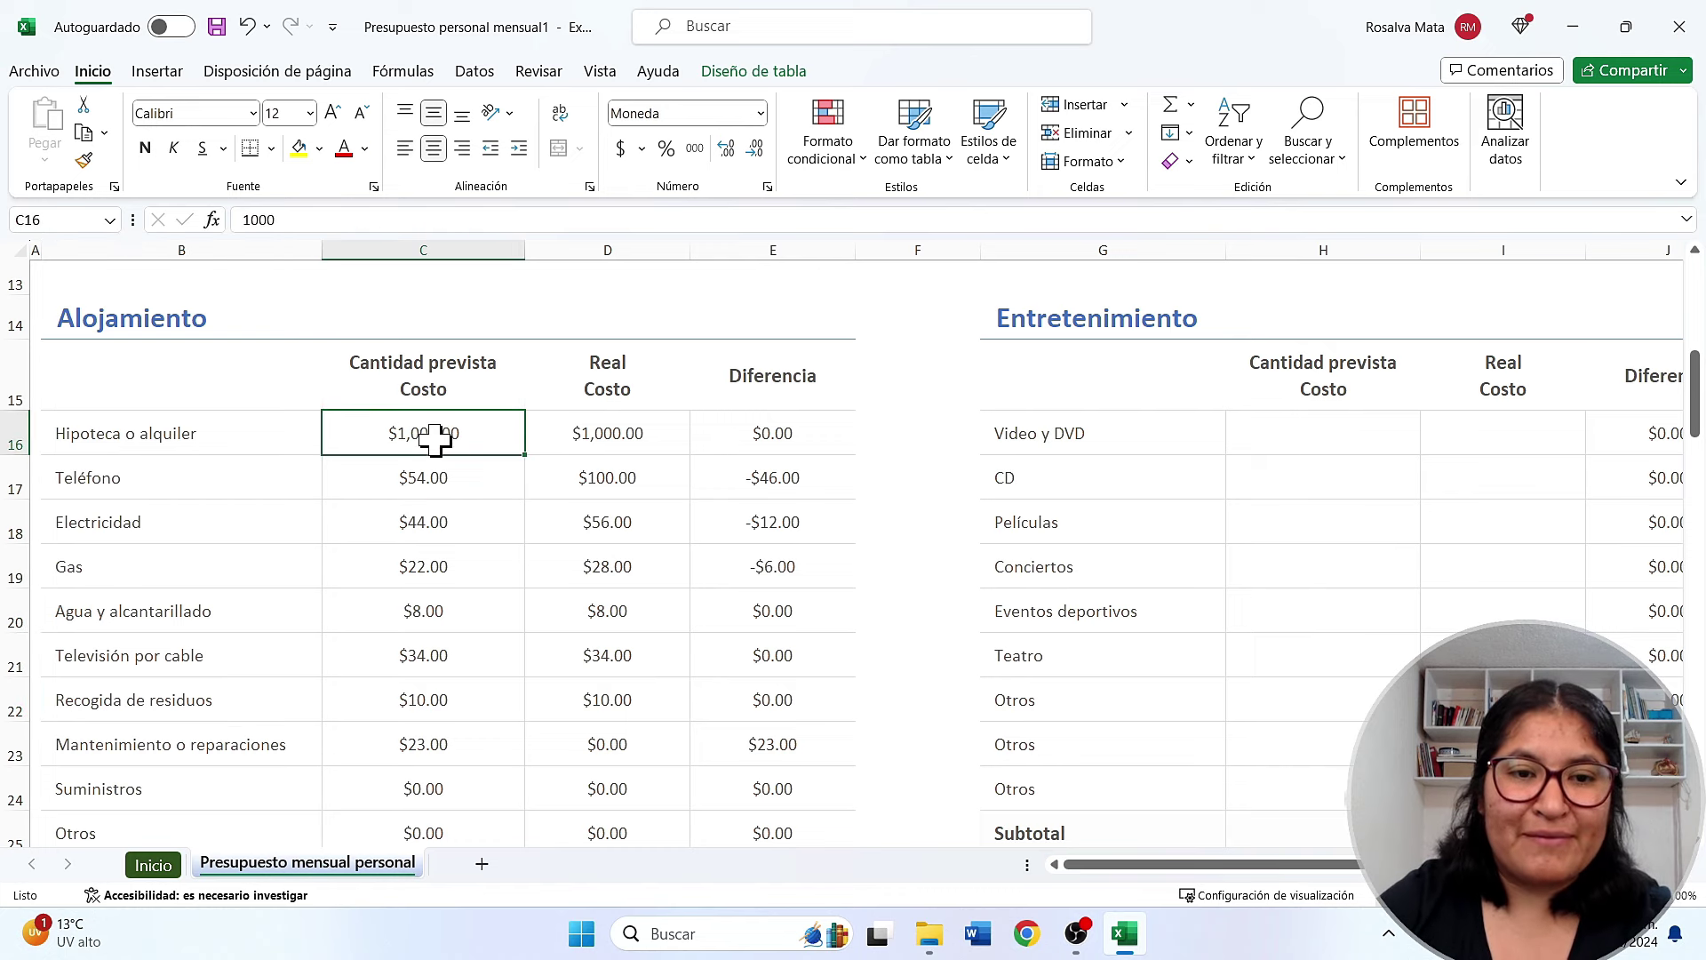
pyautogui.click(424, 521)
pyautogui.click(420, 604)
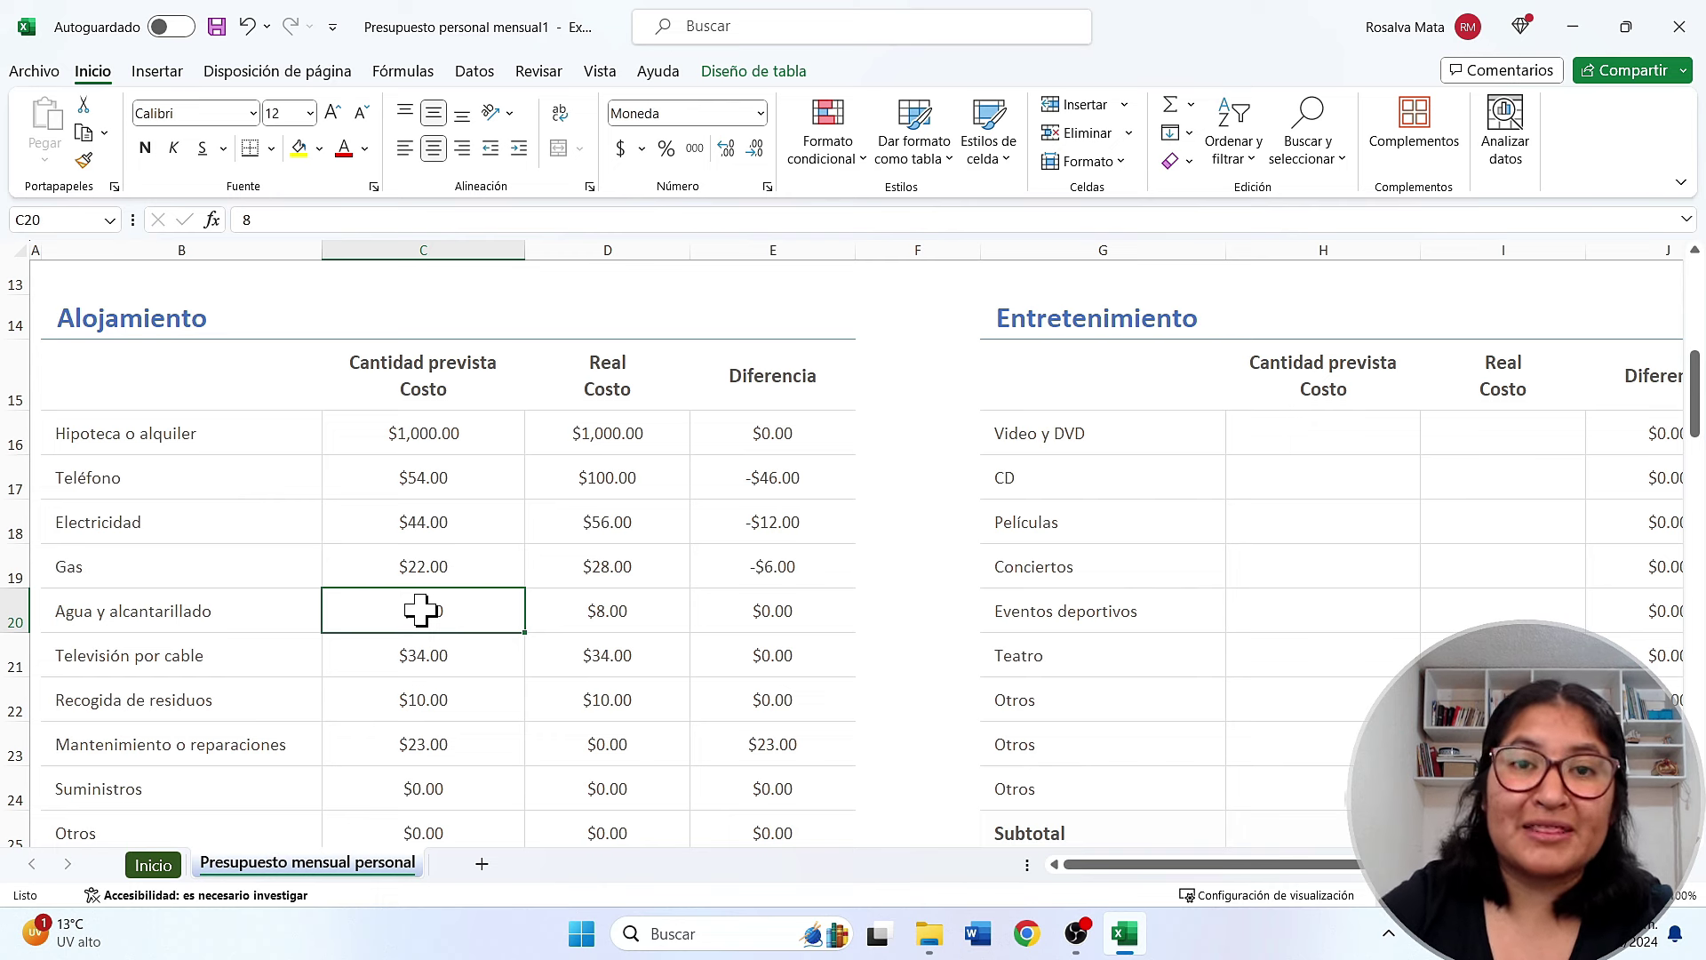
pyautogui.click(442, 433)
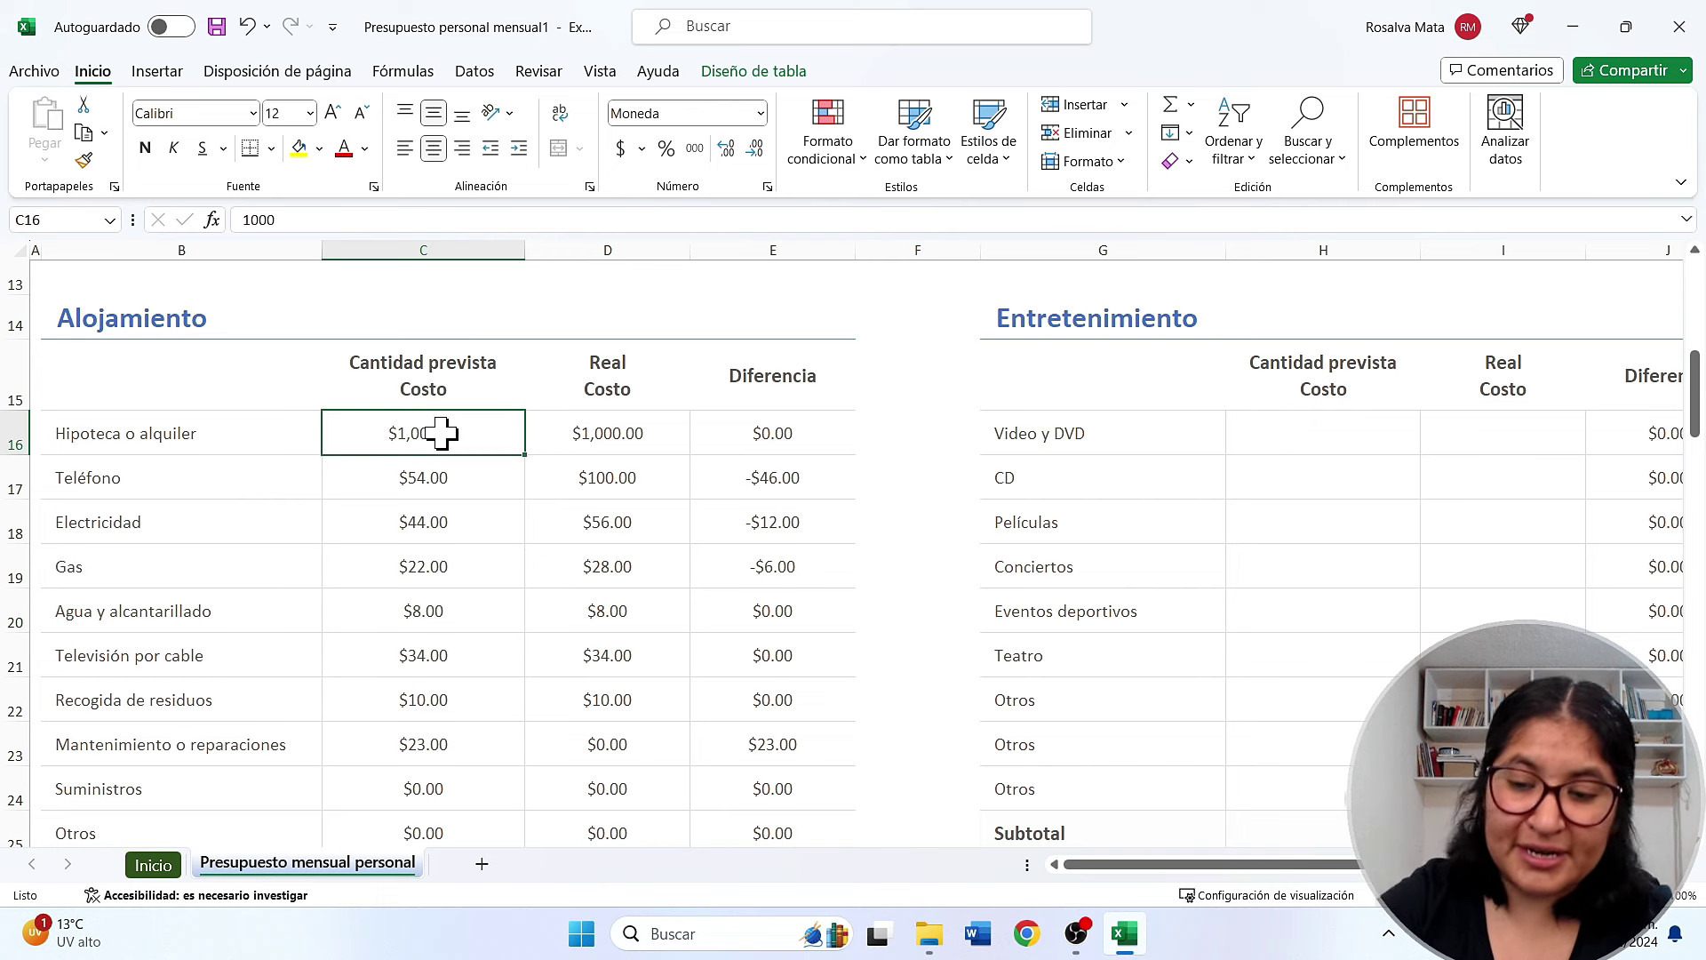
pyautogui.write('4000')
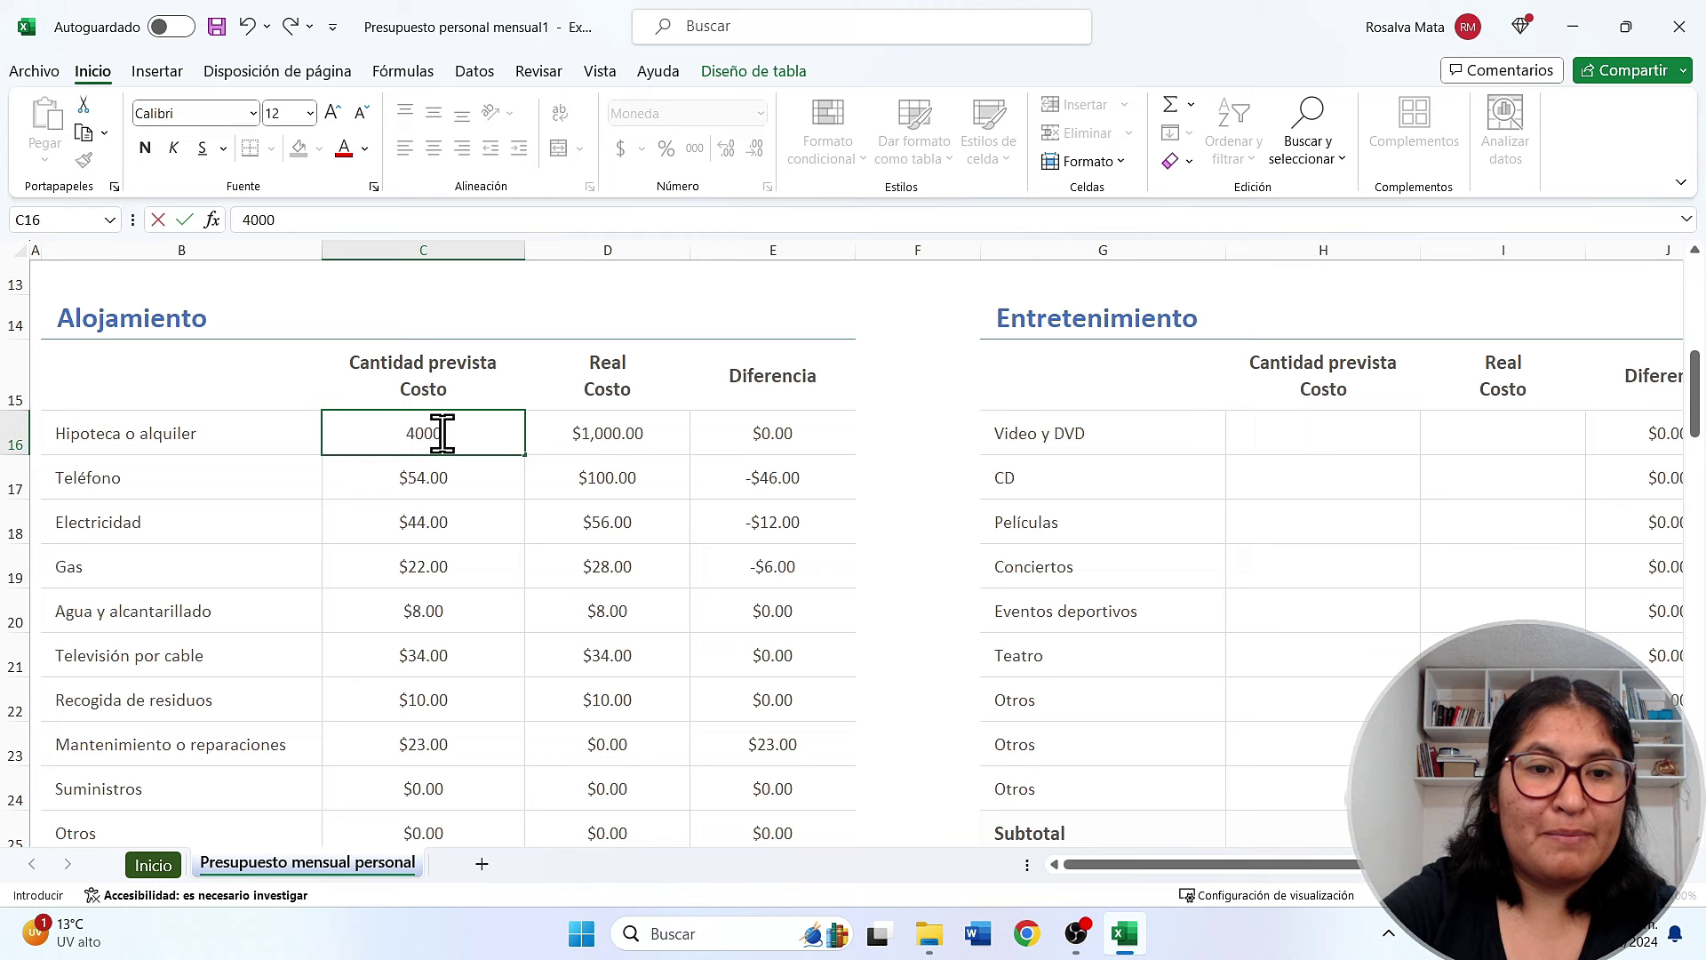
pyautogui.click(449, 482)
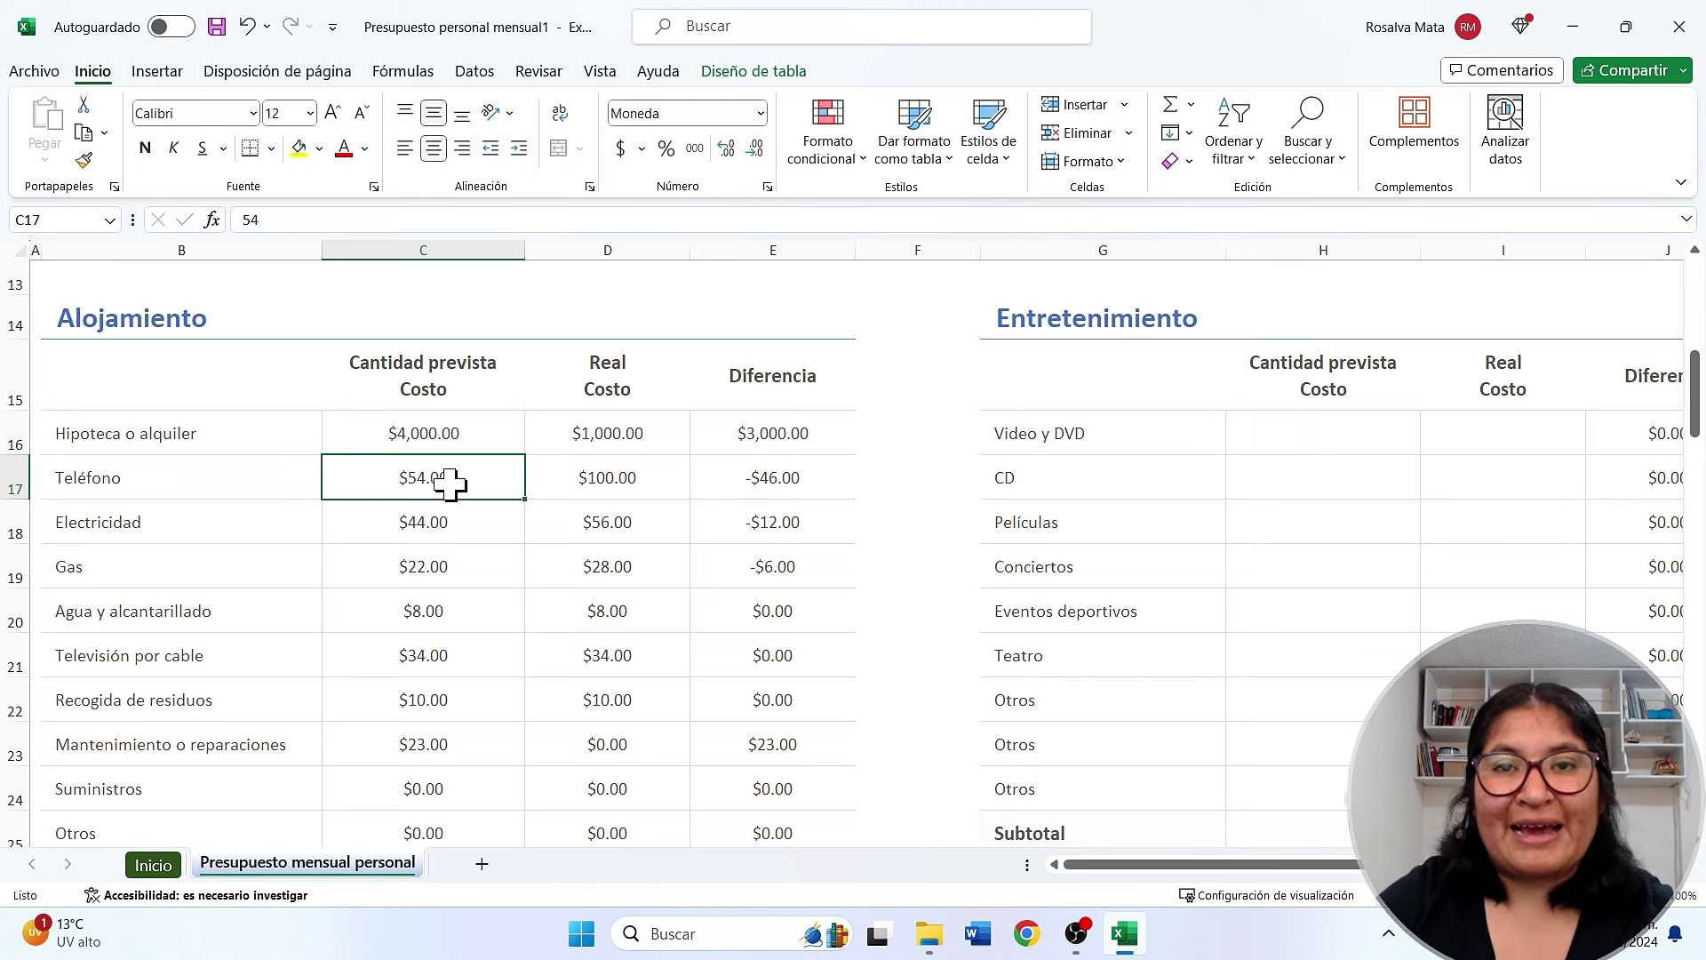
# Undo the accidental overwrite of Teléfono and set its planned cost in C17 to 200
pyautogui.click(135, 489)
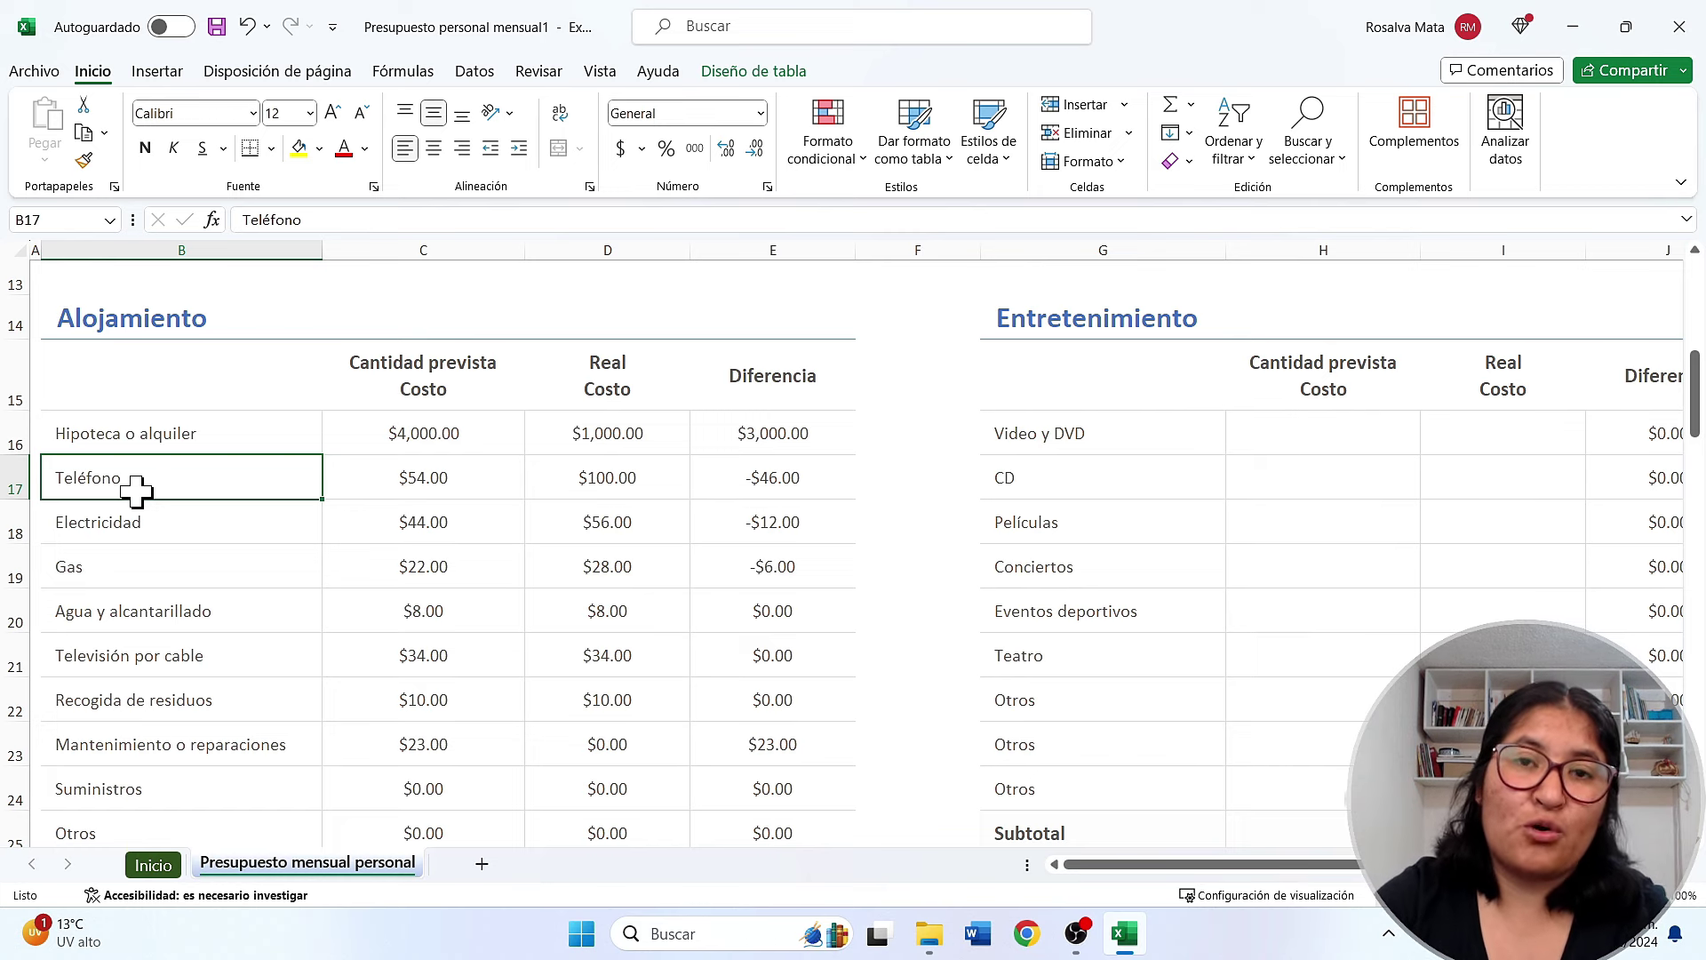
pyautogui.write('1')
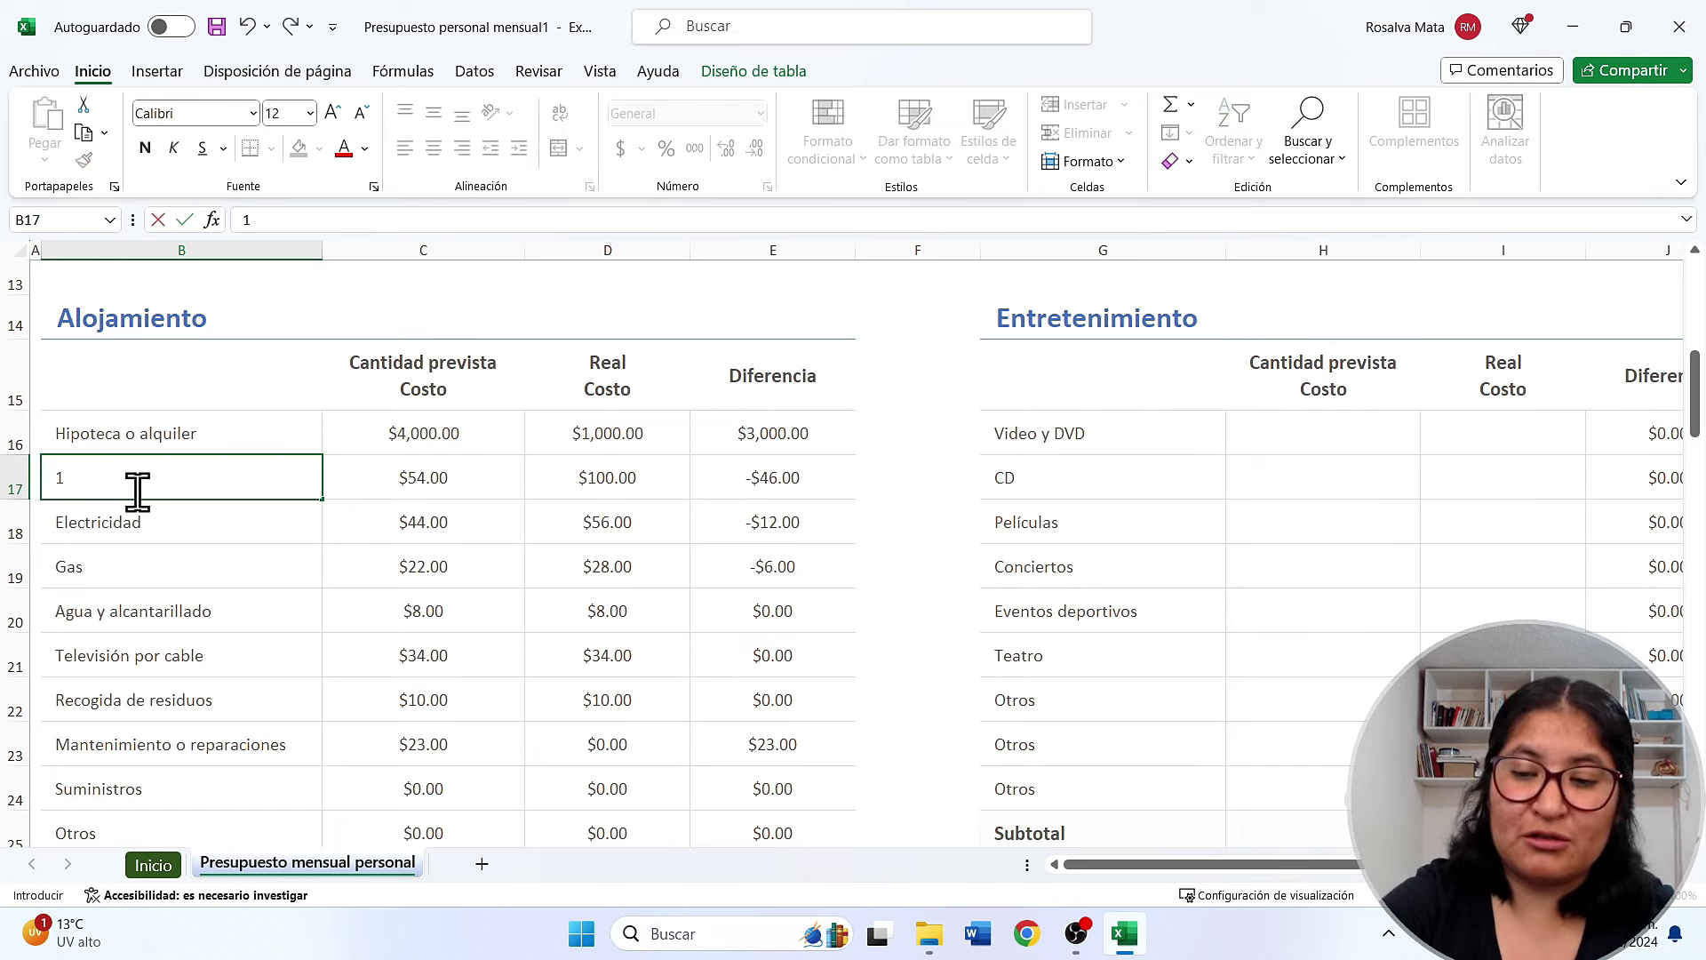
pyautogui.write('200')
pyautogui.press('Return')
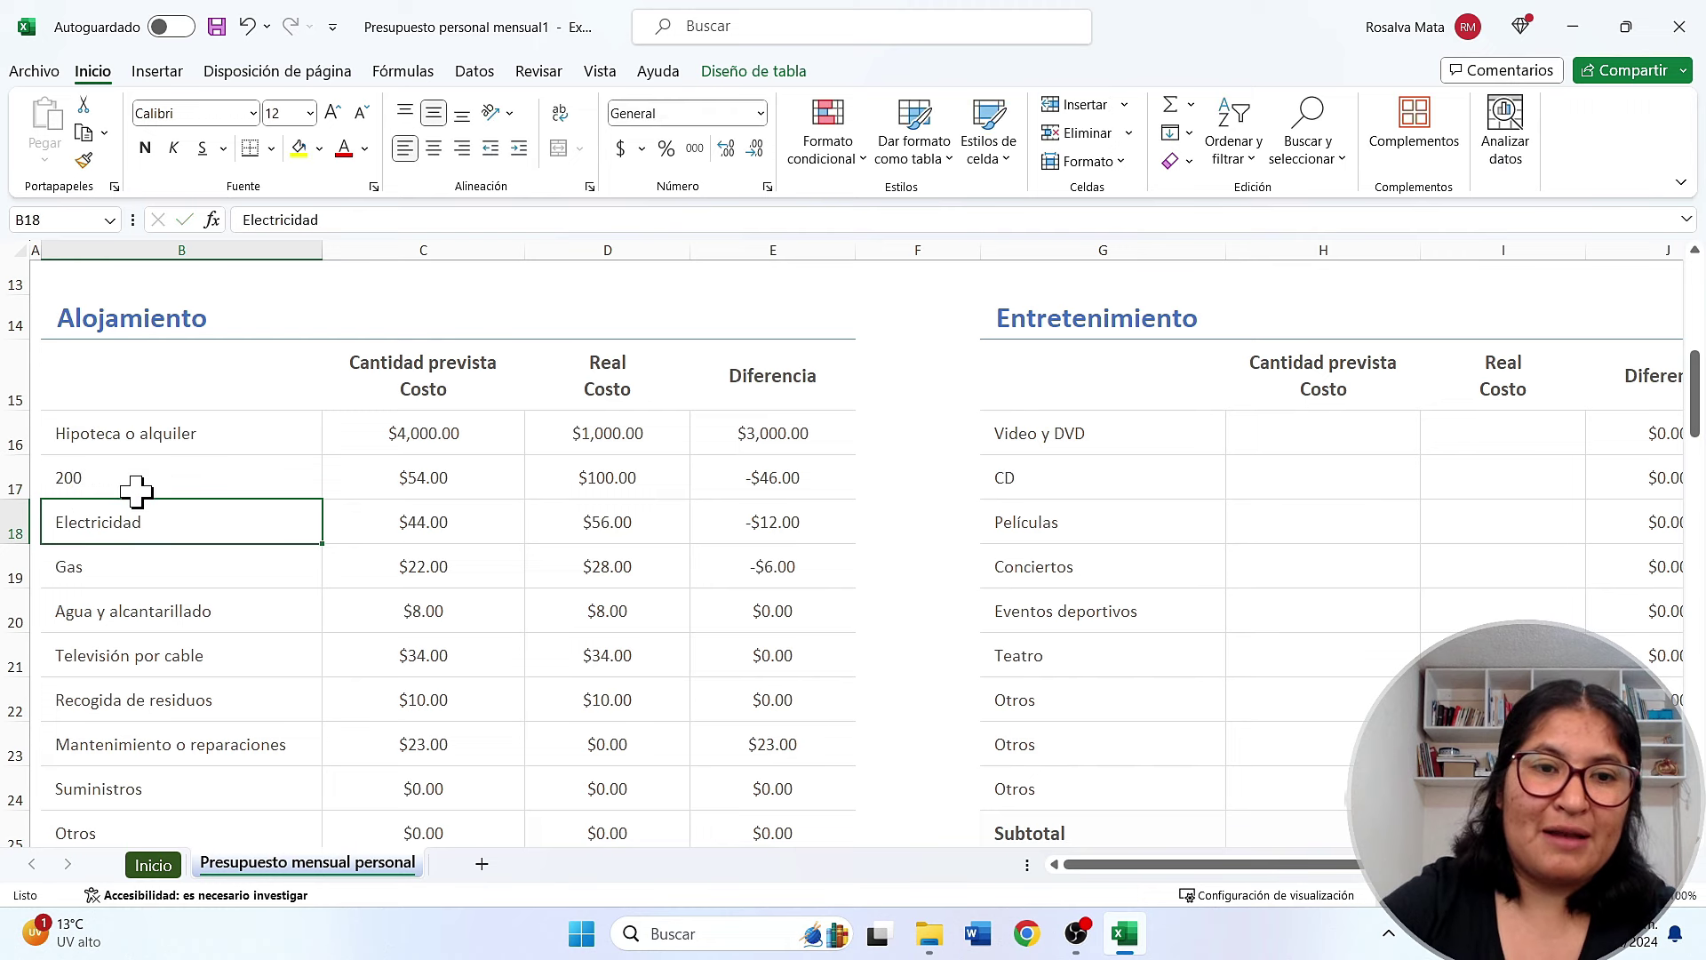
pyautogui.click(135, 490)
pyautogui.hotkey('ctrl', 'z')
pyautogui.click(382, 477)
pyautogui.write('200')
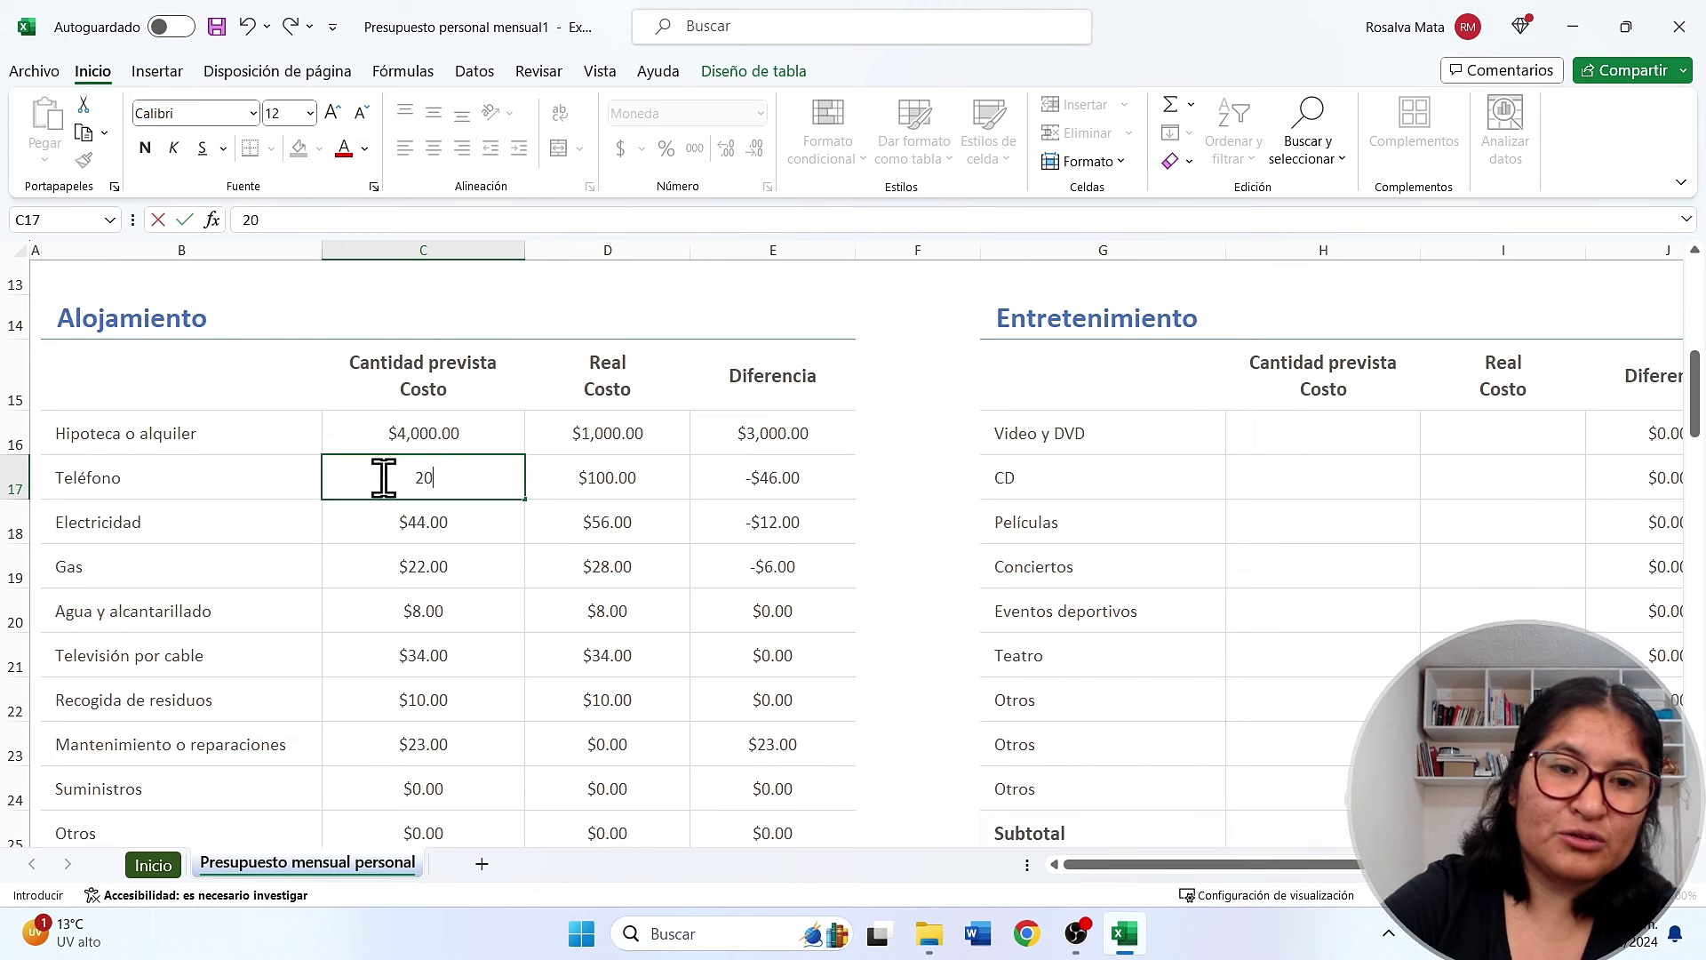
pyautogui.press('Return')
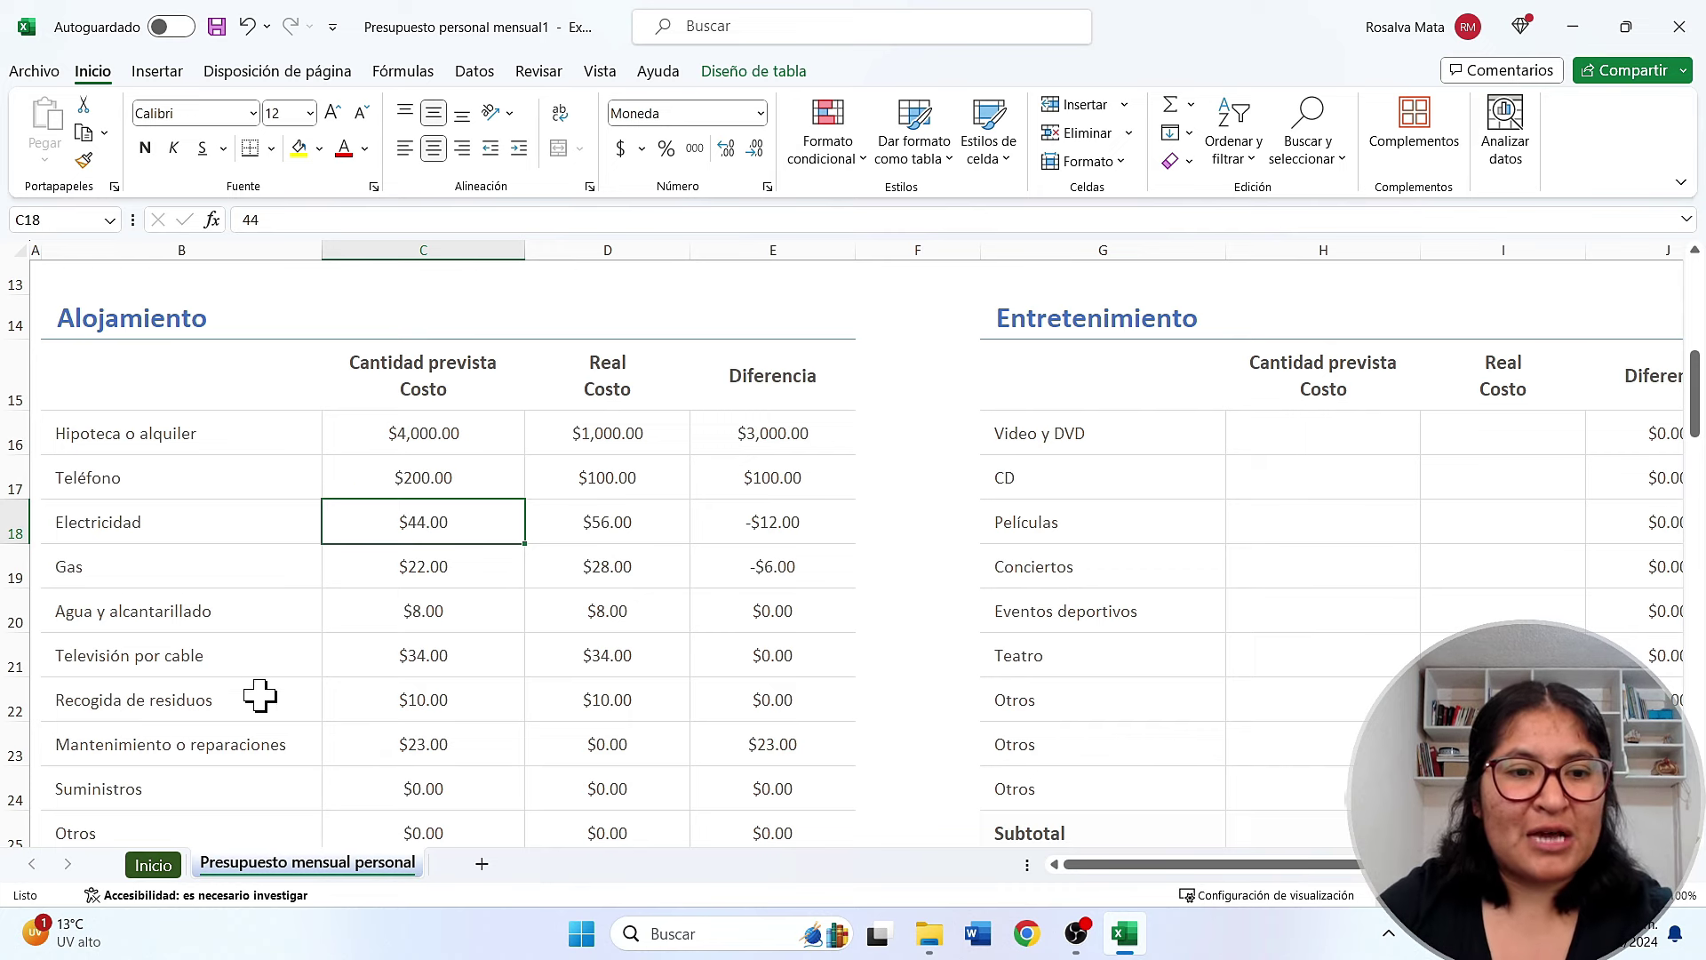
# Rename Recogida de residuos to Internet and give it a planned cost of 500
pyautogui.click(107, 708)
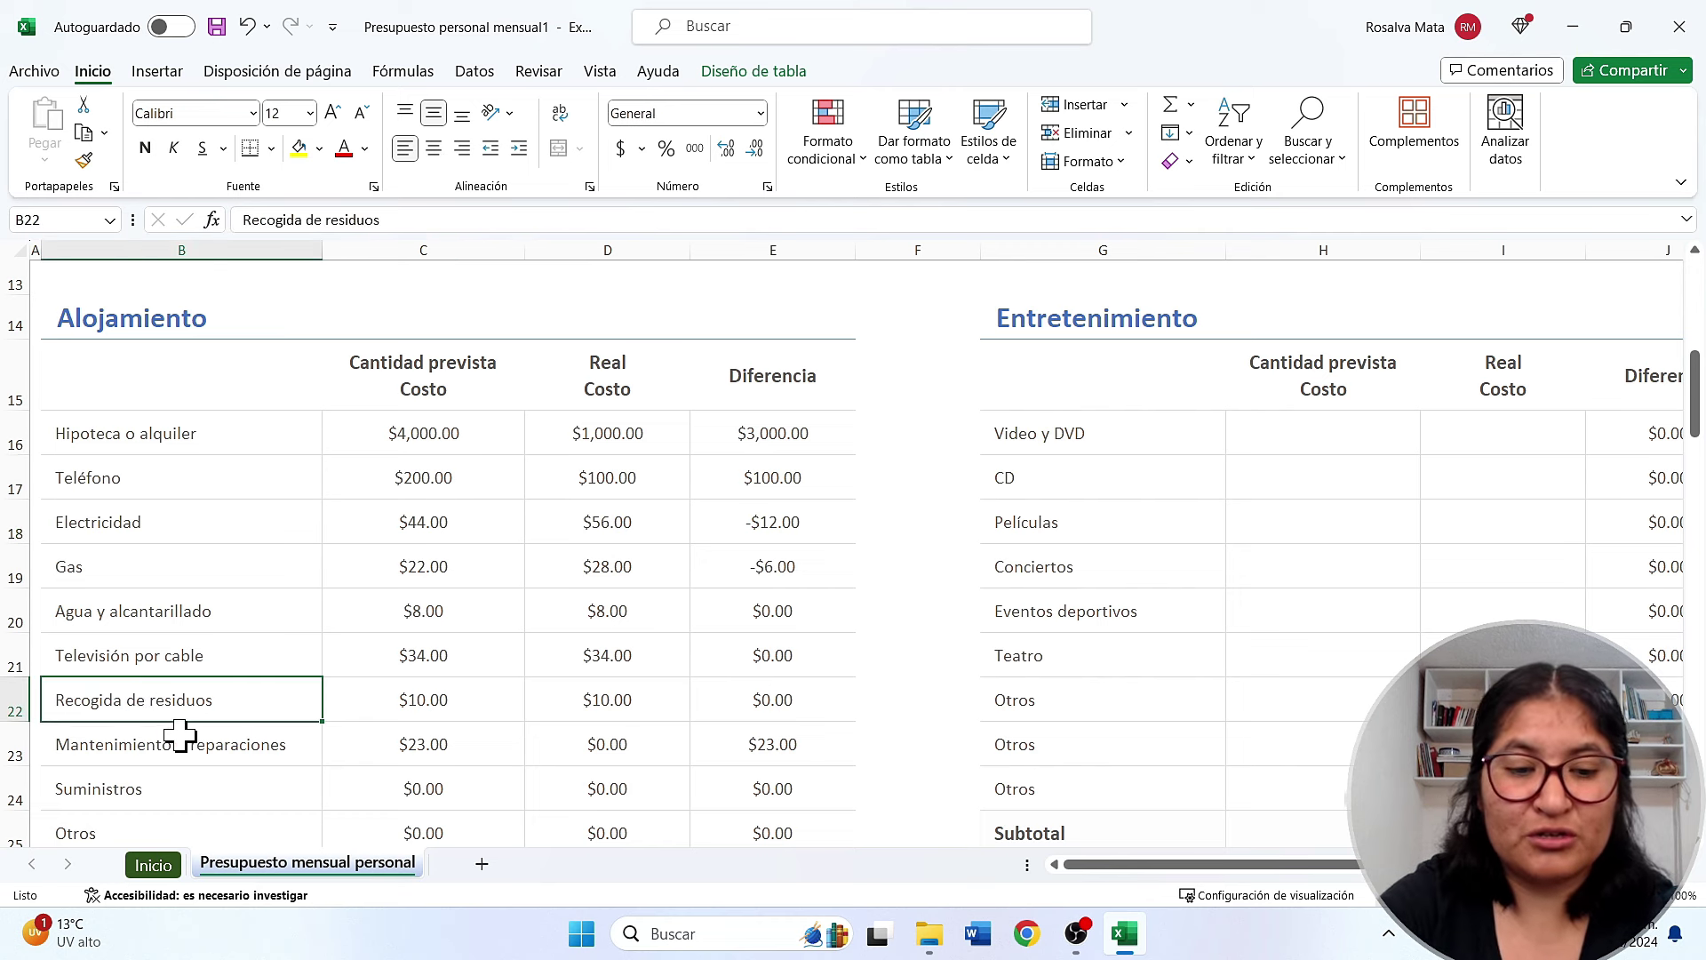
pyautogui.write('Internet')
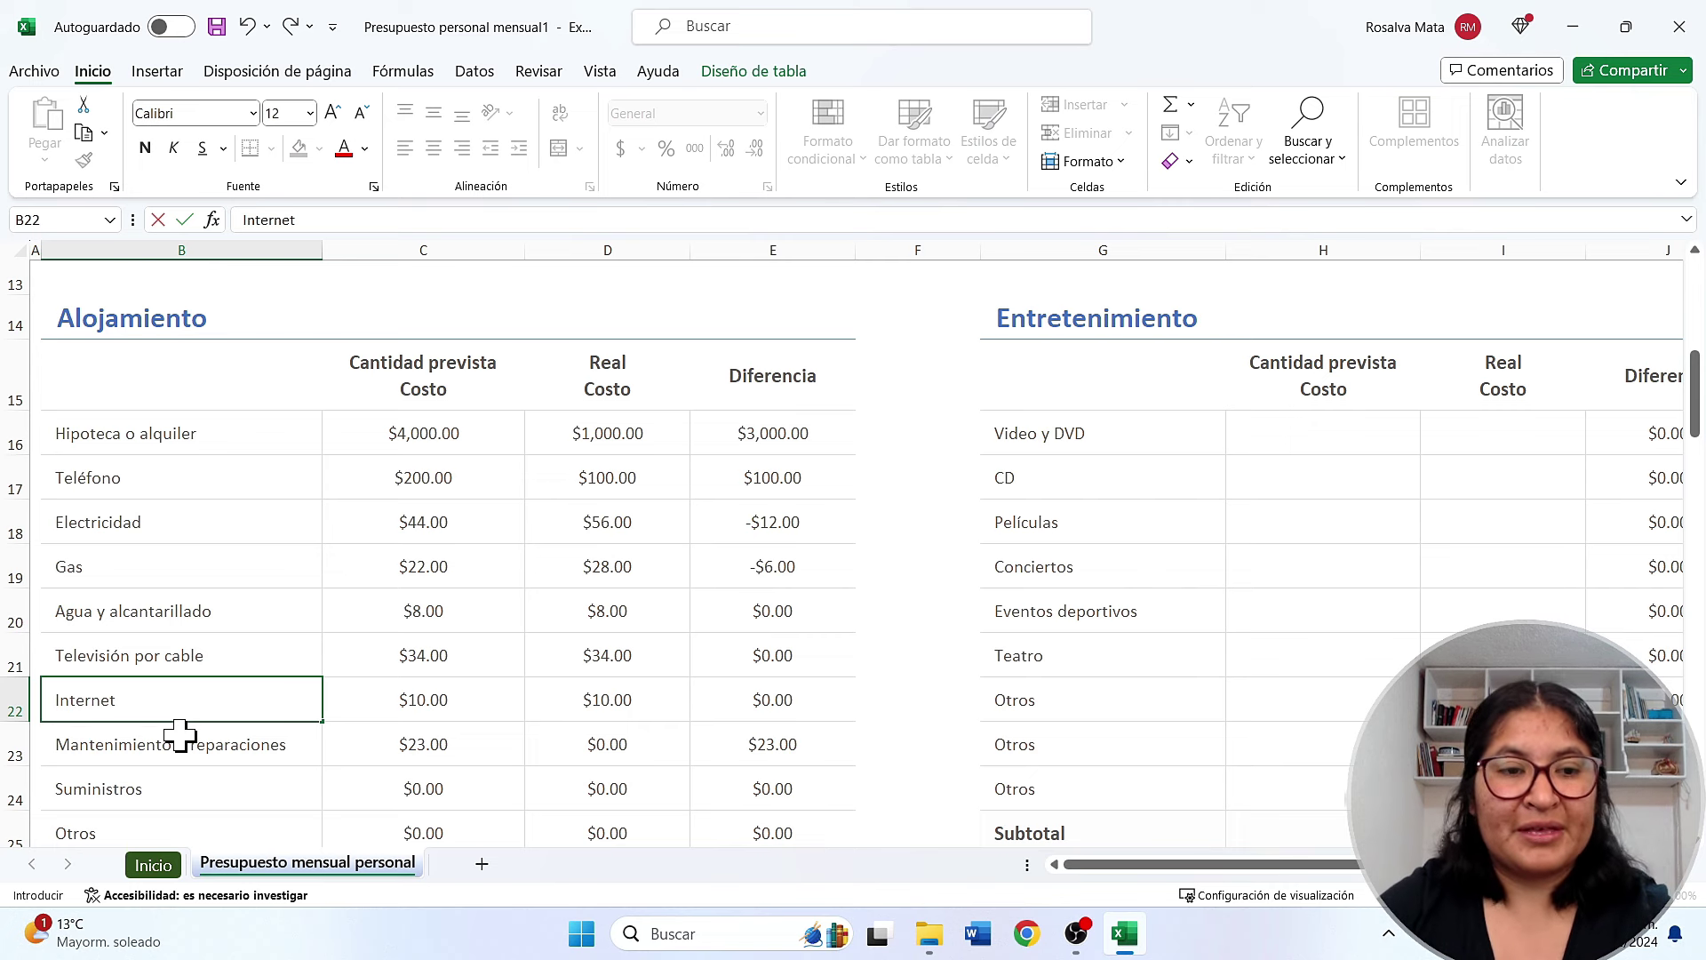
pyautogui.click(424, 700)
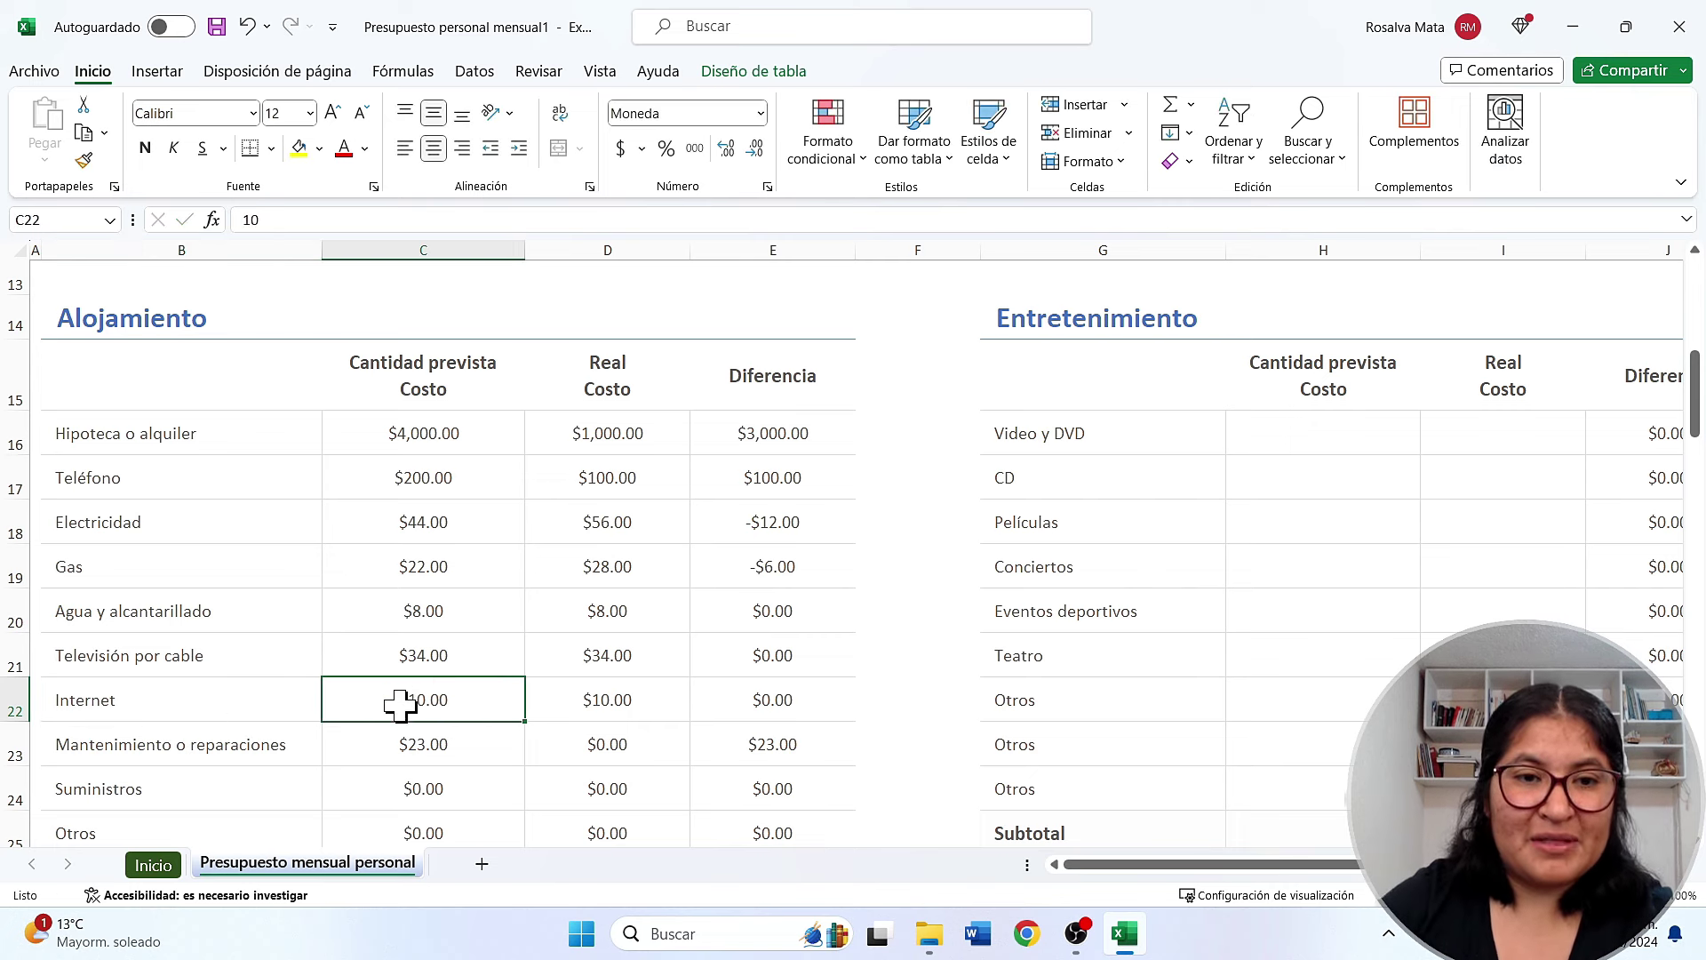
pyautogui.write('50')
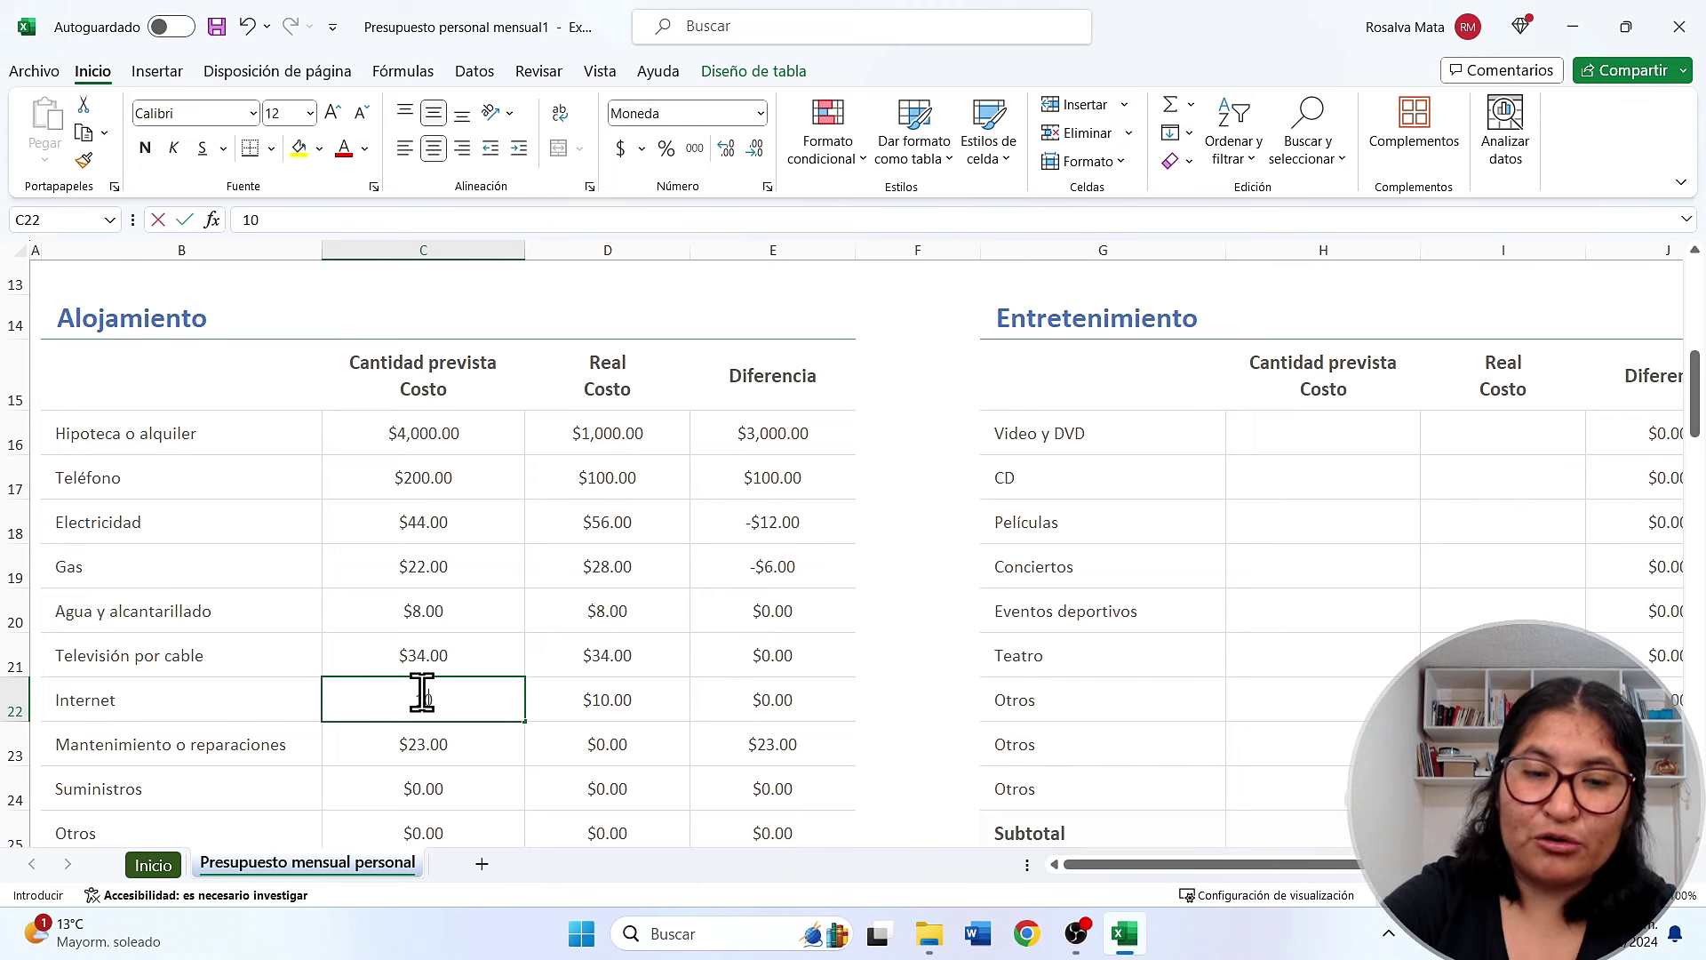
pyautogui.write('0')
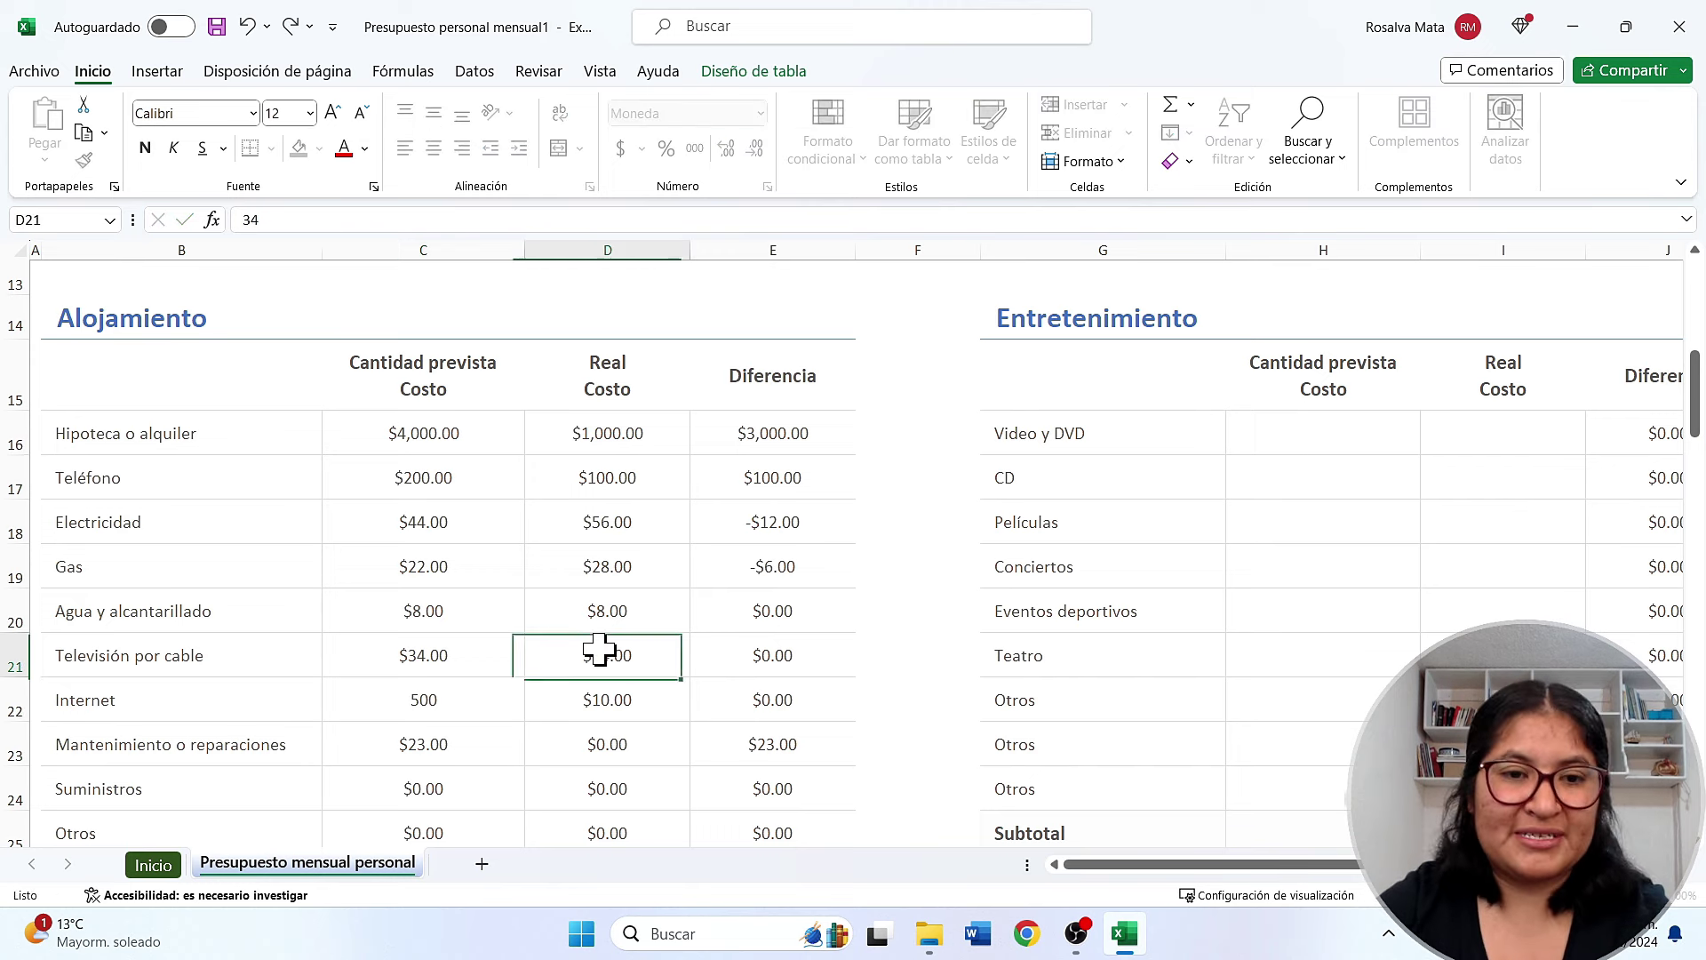
pyautogui.click(597, 650)
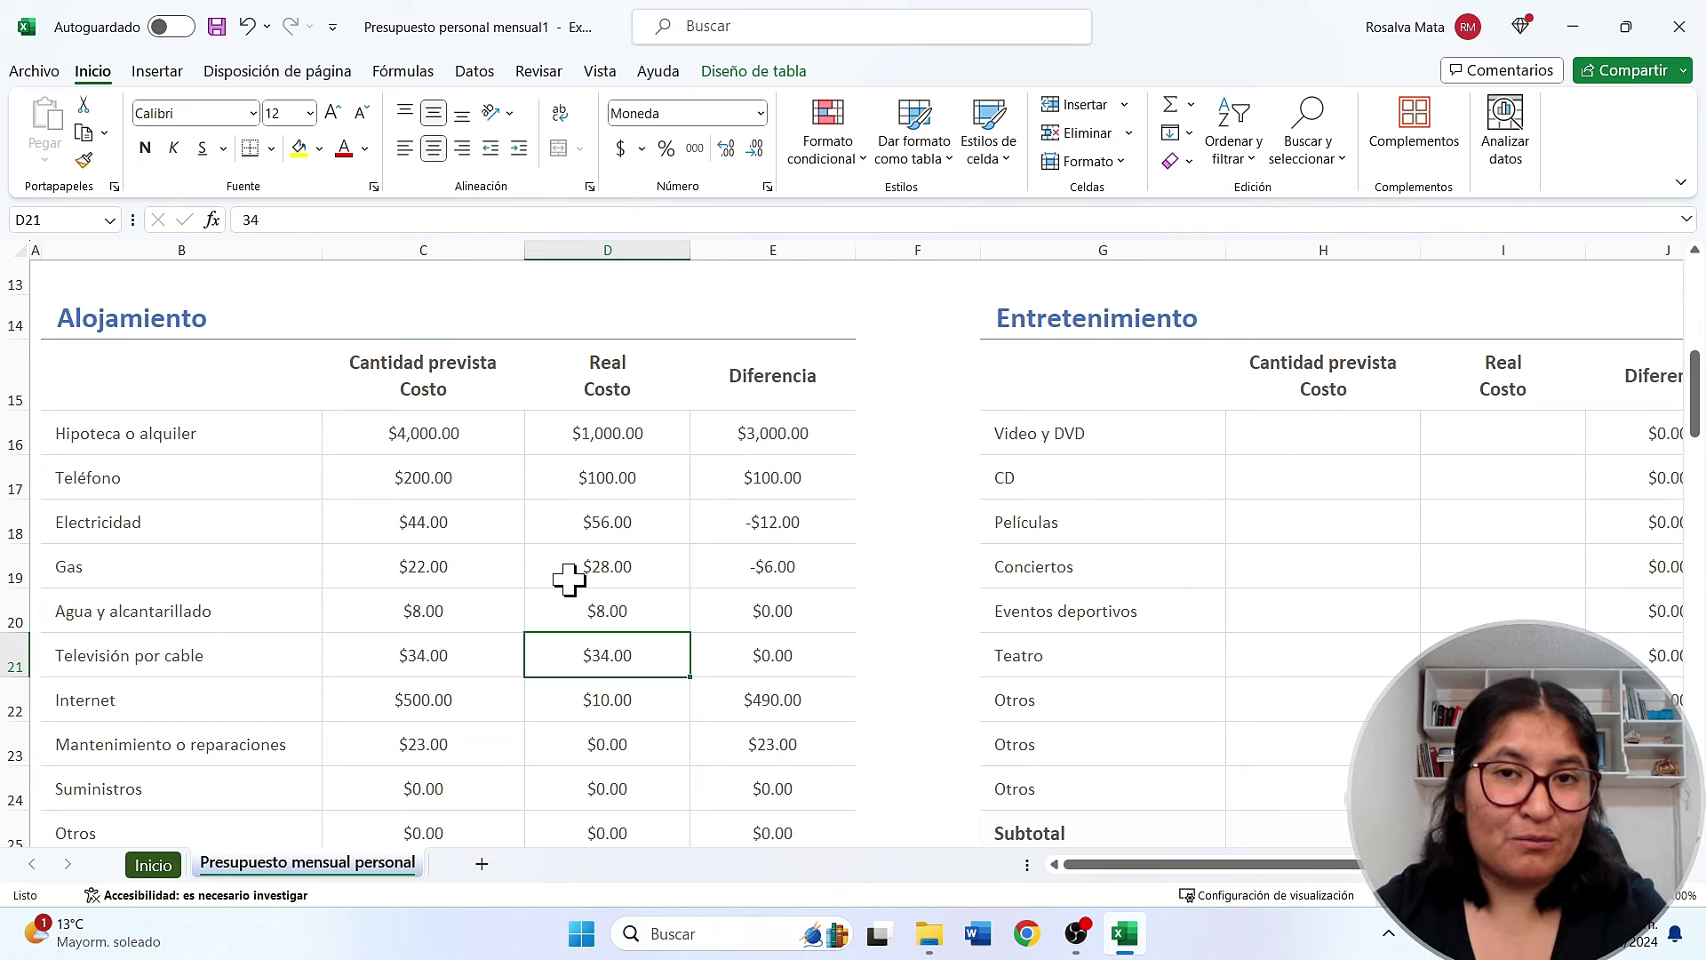
pyautogui.click(129, 613)
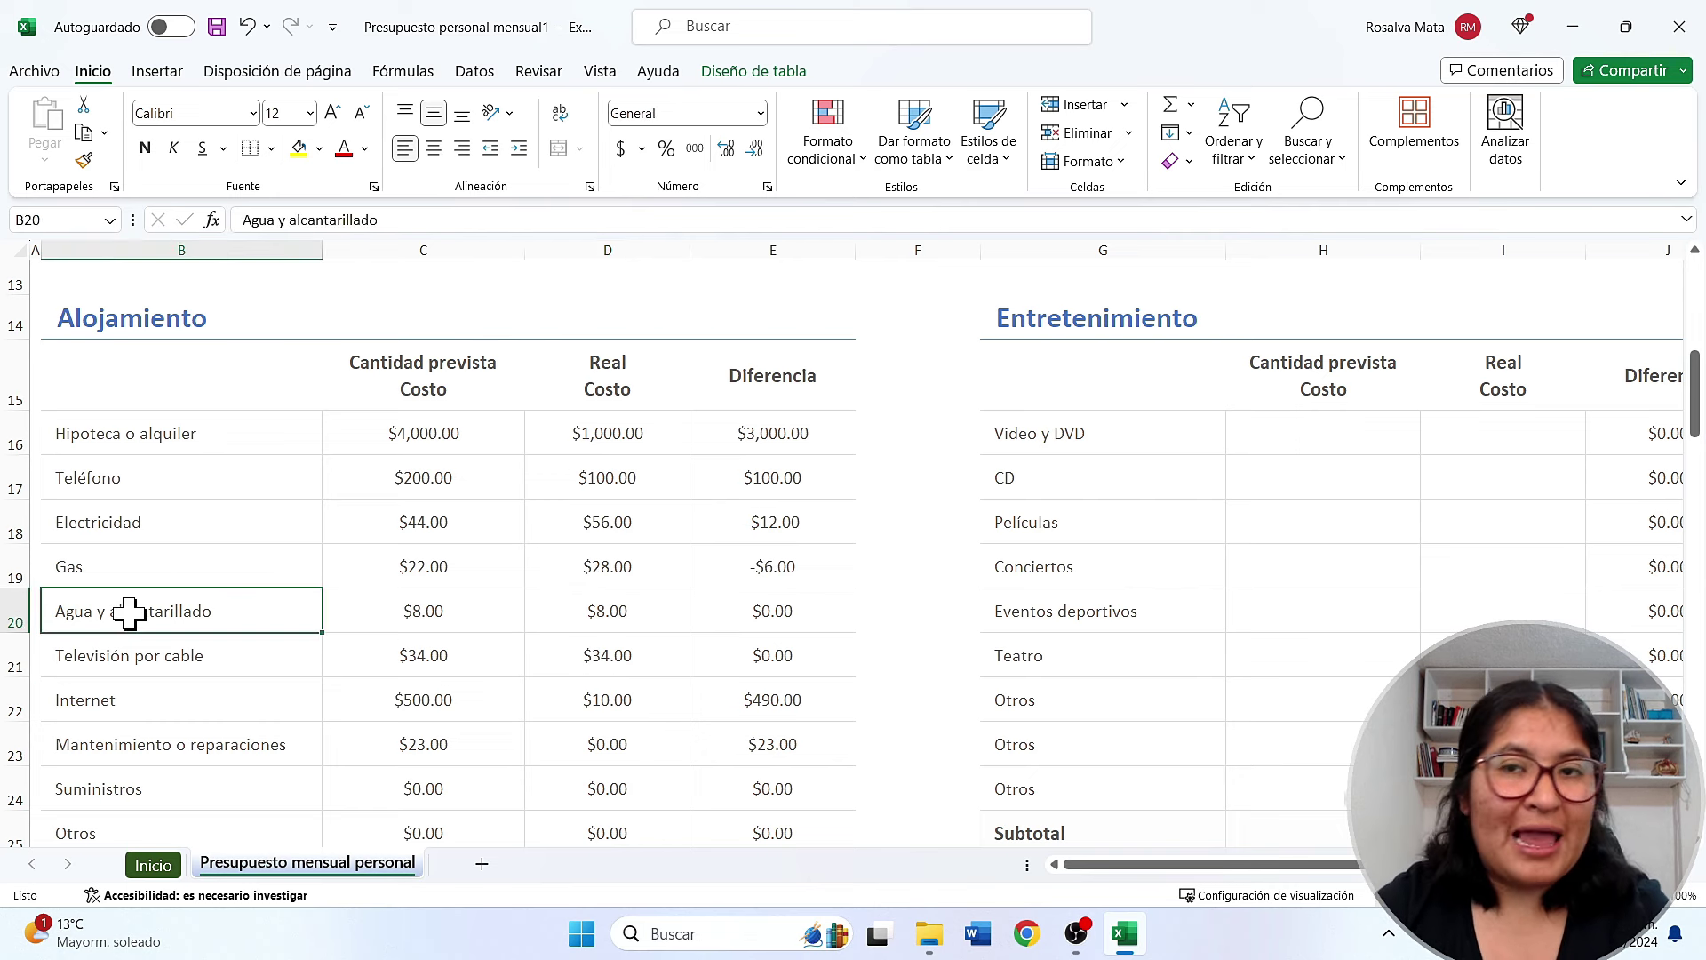
pyautogui.scroll(-1, 129, 623)
pyautogui.click(190, 601)
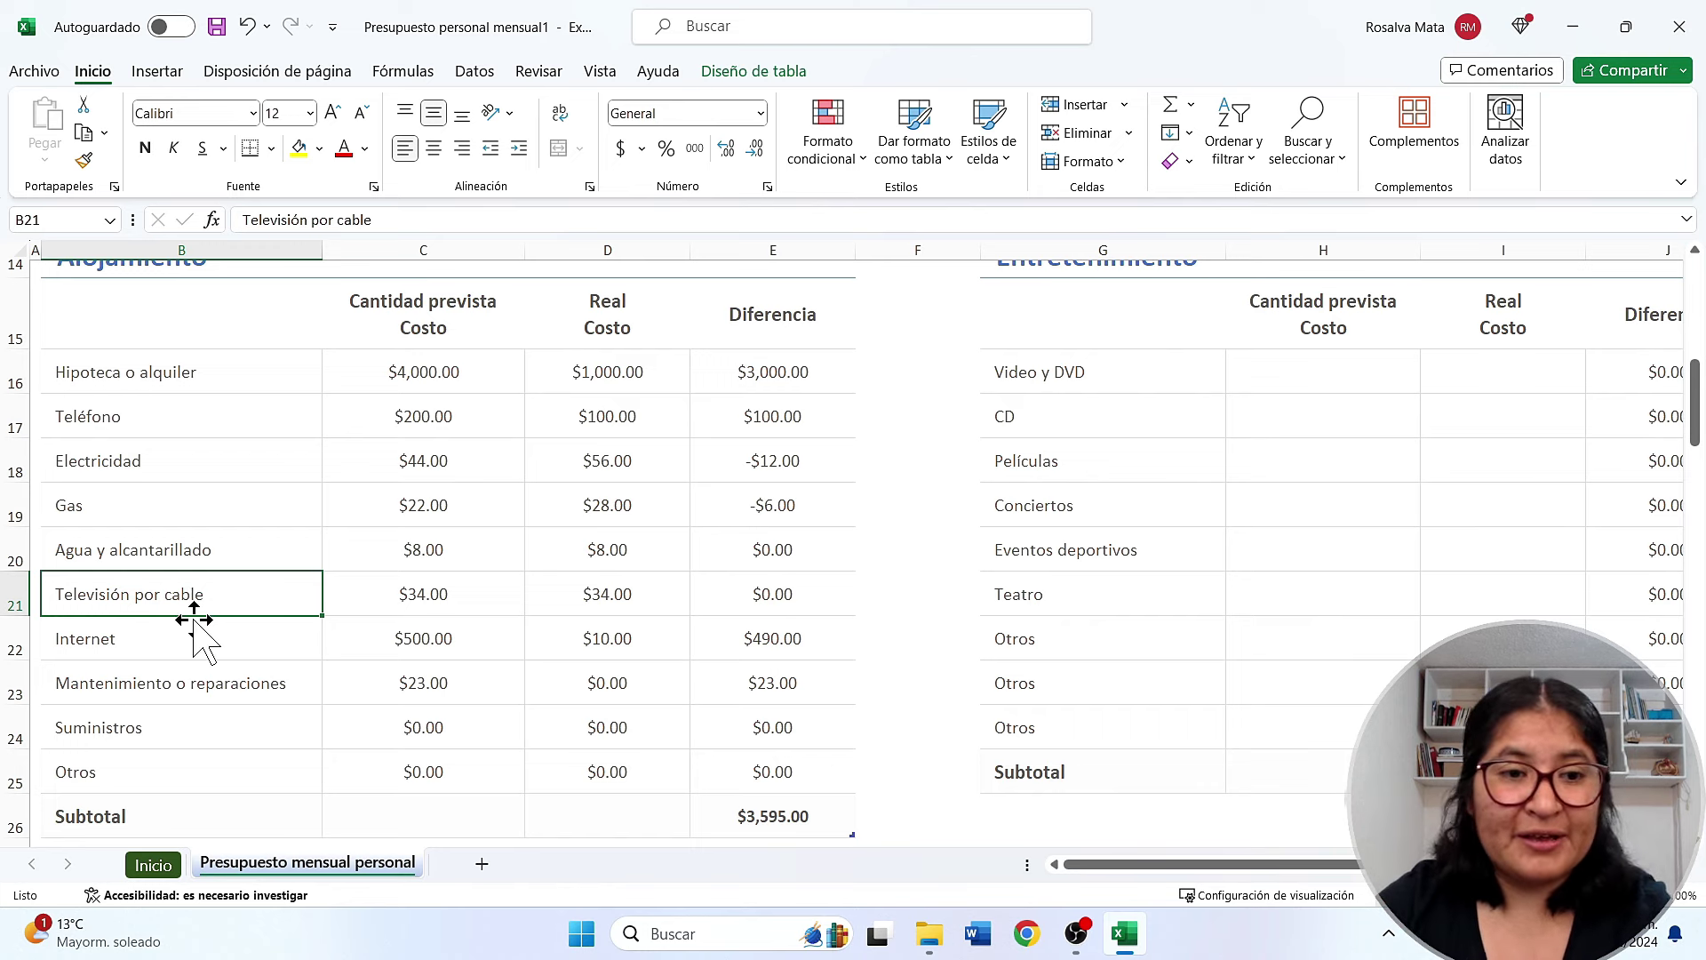
pyautogui.click(224, 686)
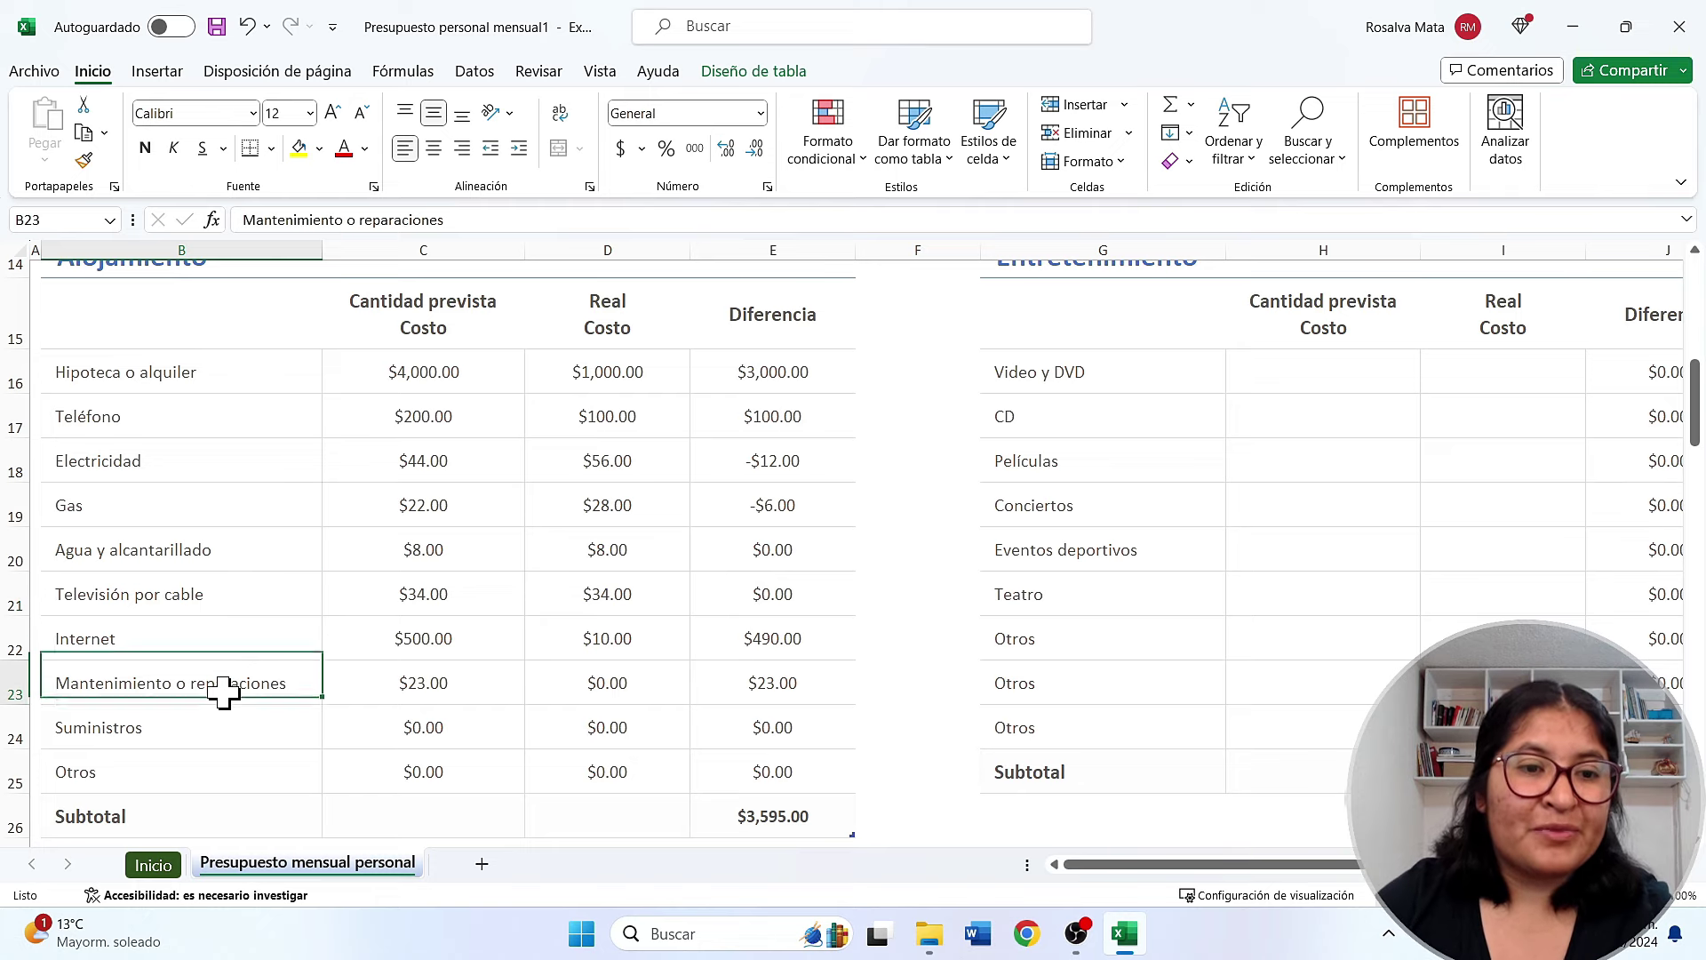
pyautogui.scroll(-1, 222, 702)
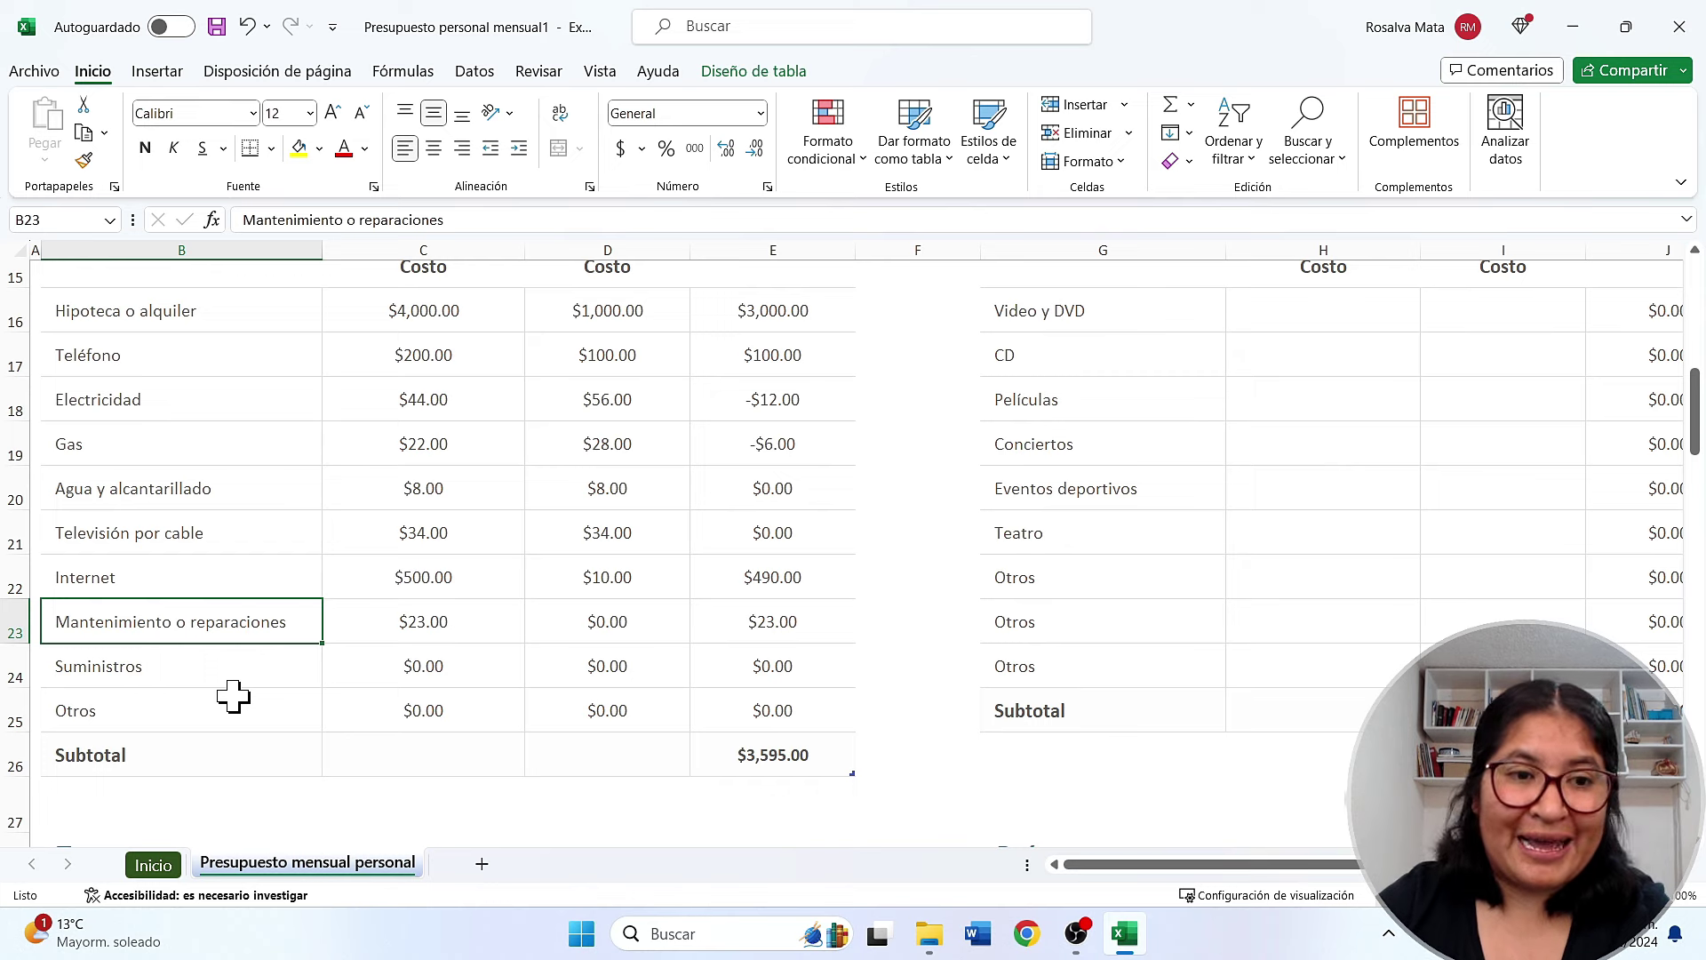
pyautogui.click(228, 683)
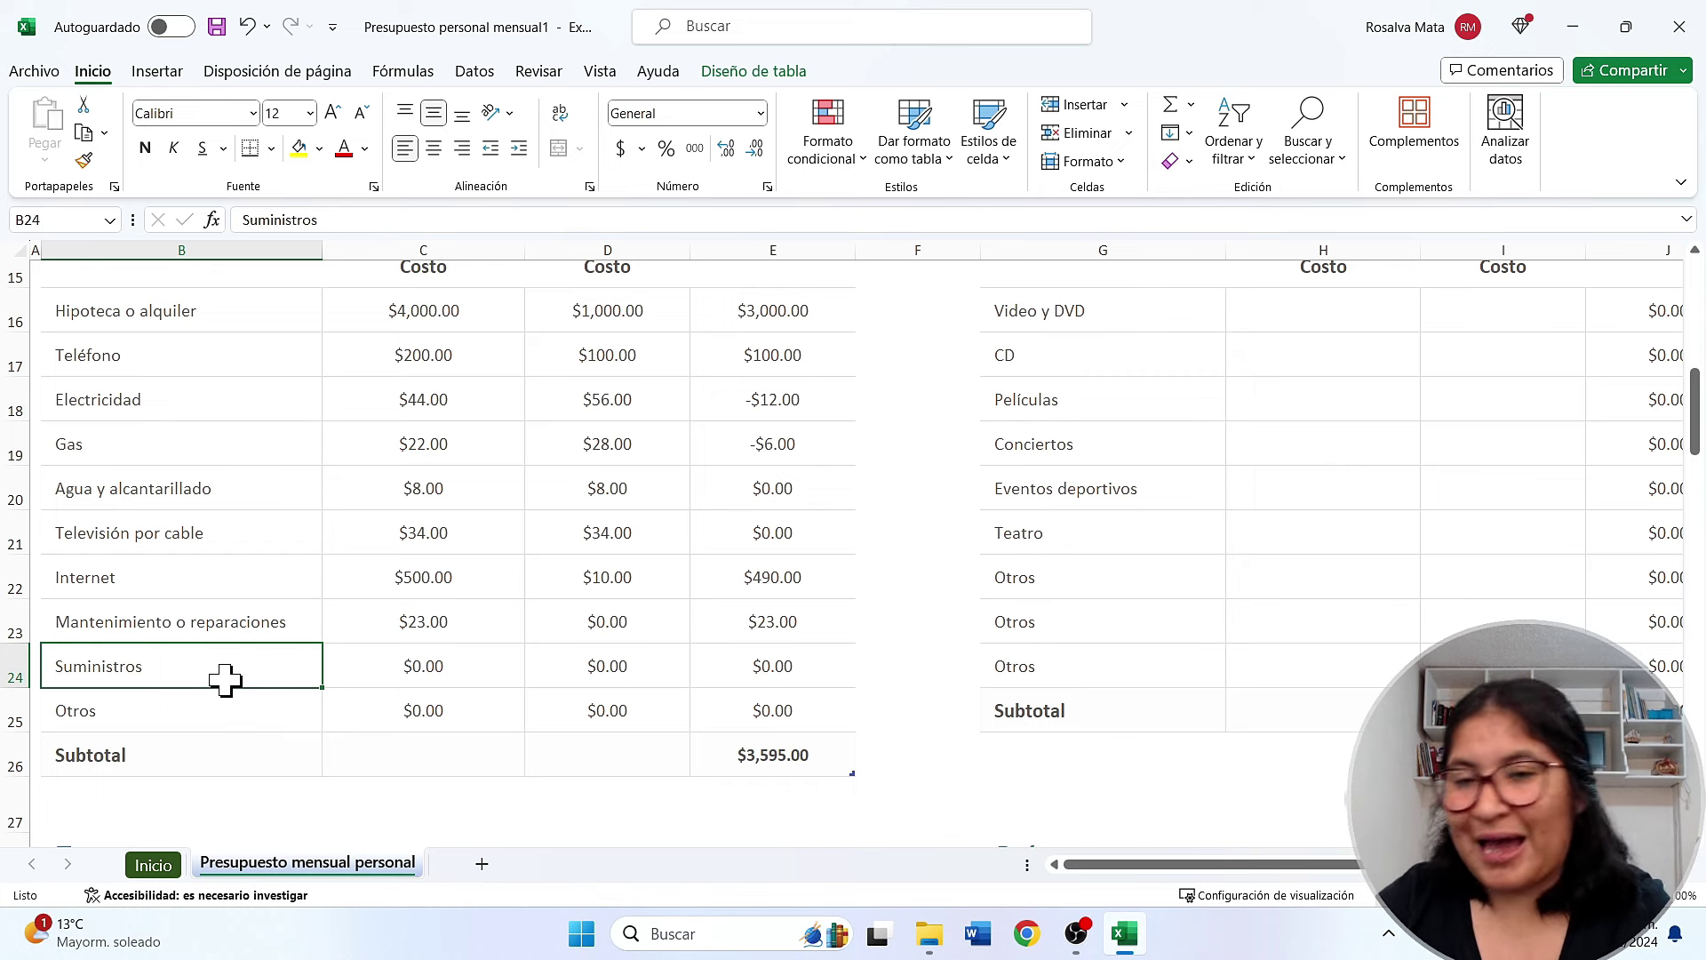
pyautogui.scroll(1, 228, 680)
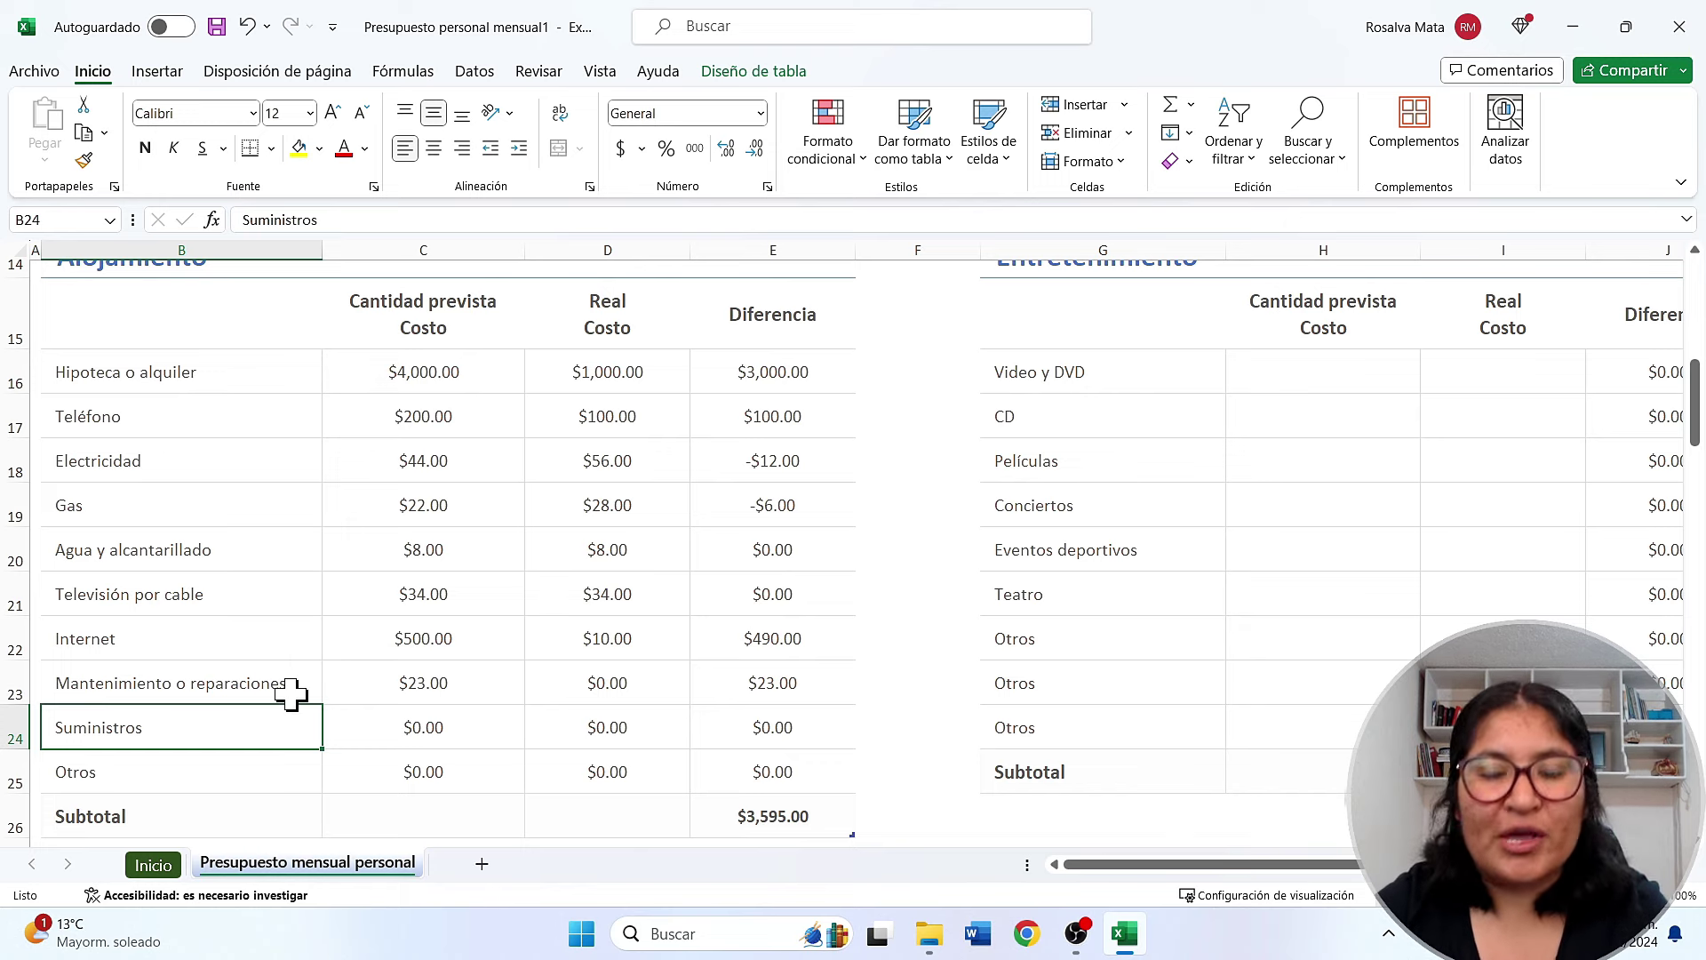
pyautogui.scroll(1, 947, 613)
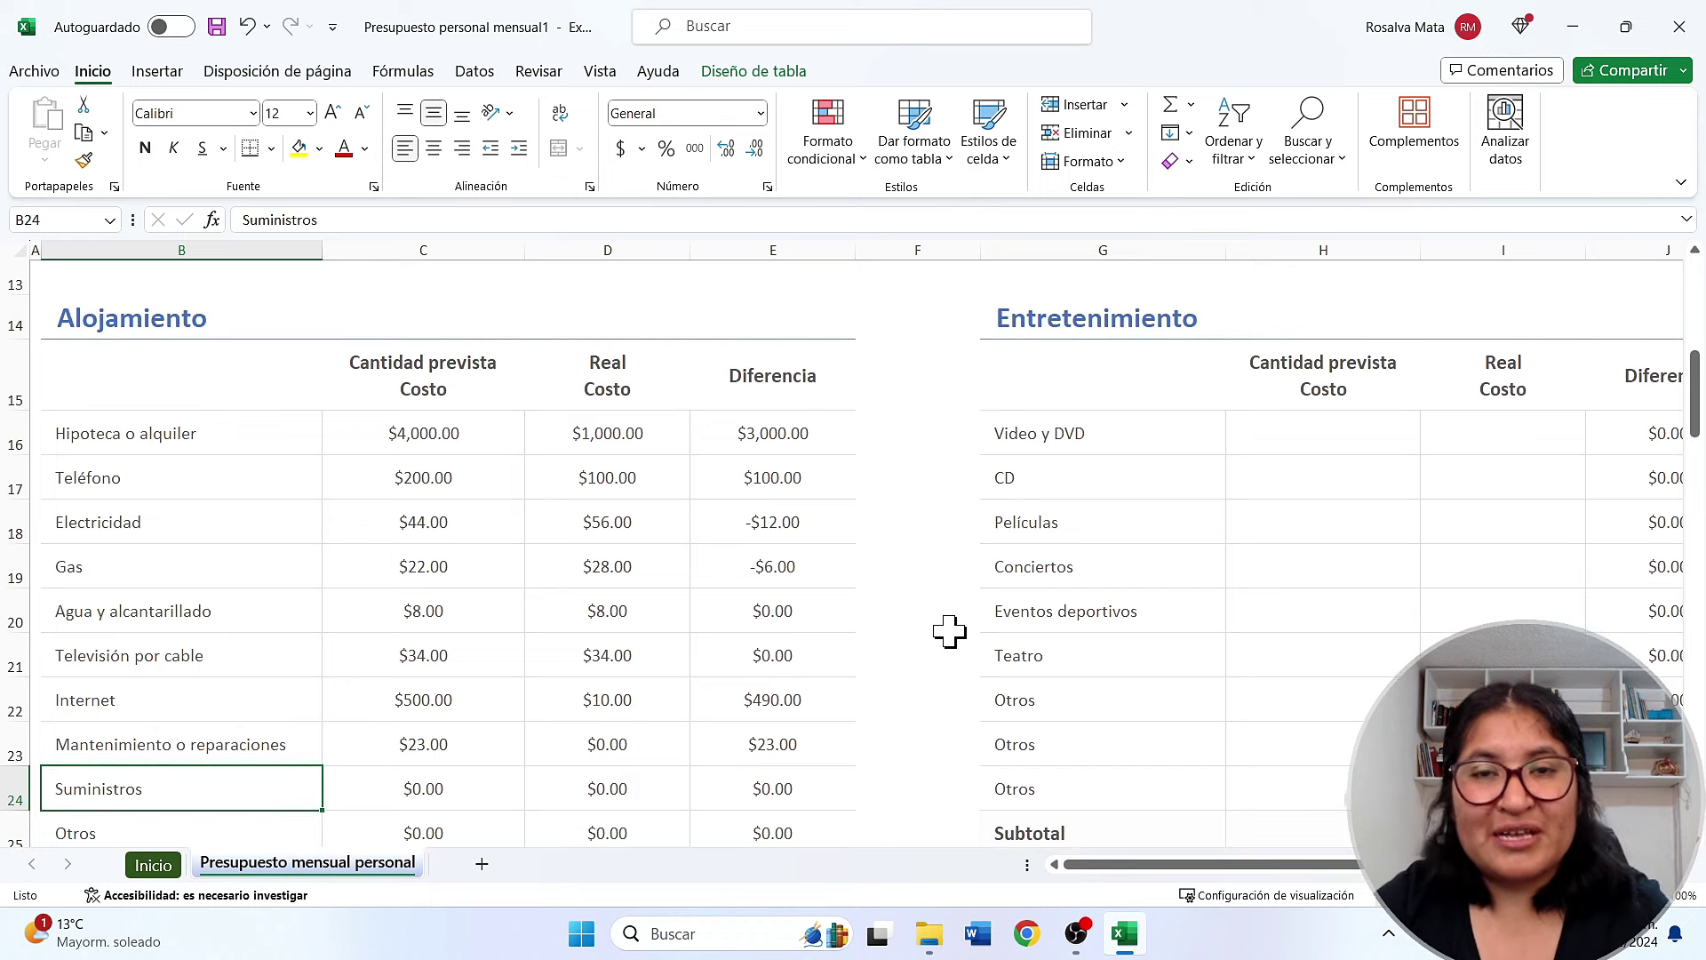
# Rename Video y DVD to cine with 1000 planned and 500 actual cost
pyautogui.click(1080, 452)
pyautogui.scroll(-1, 1108, 537)
pyautogui.scroll(1, 1116, 551)
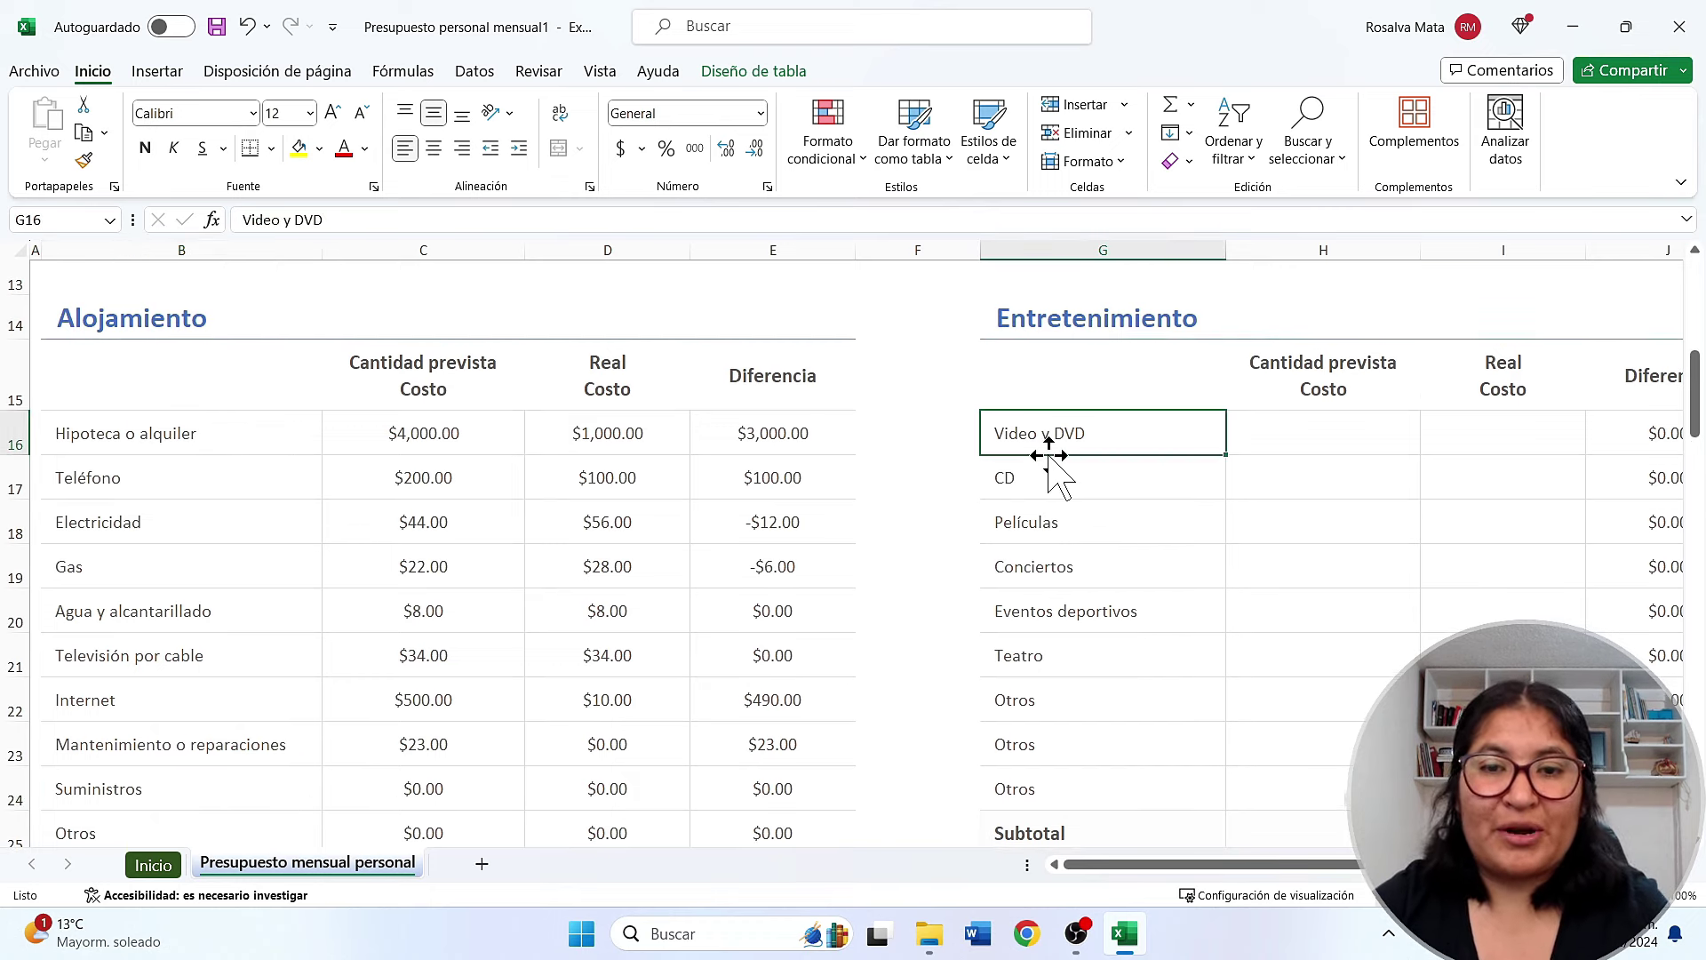
pyautogui.write('cine')
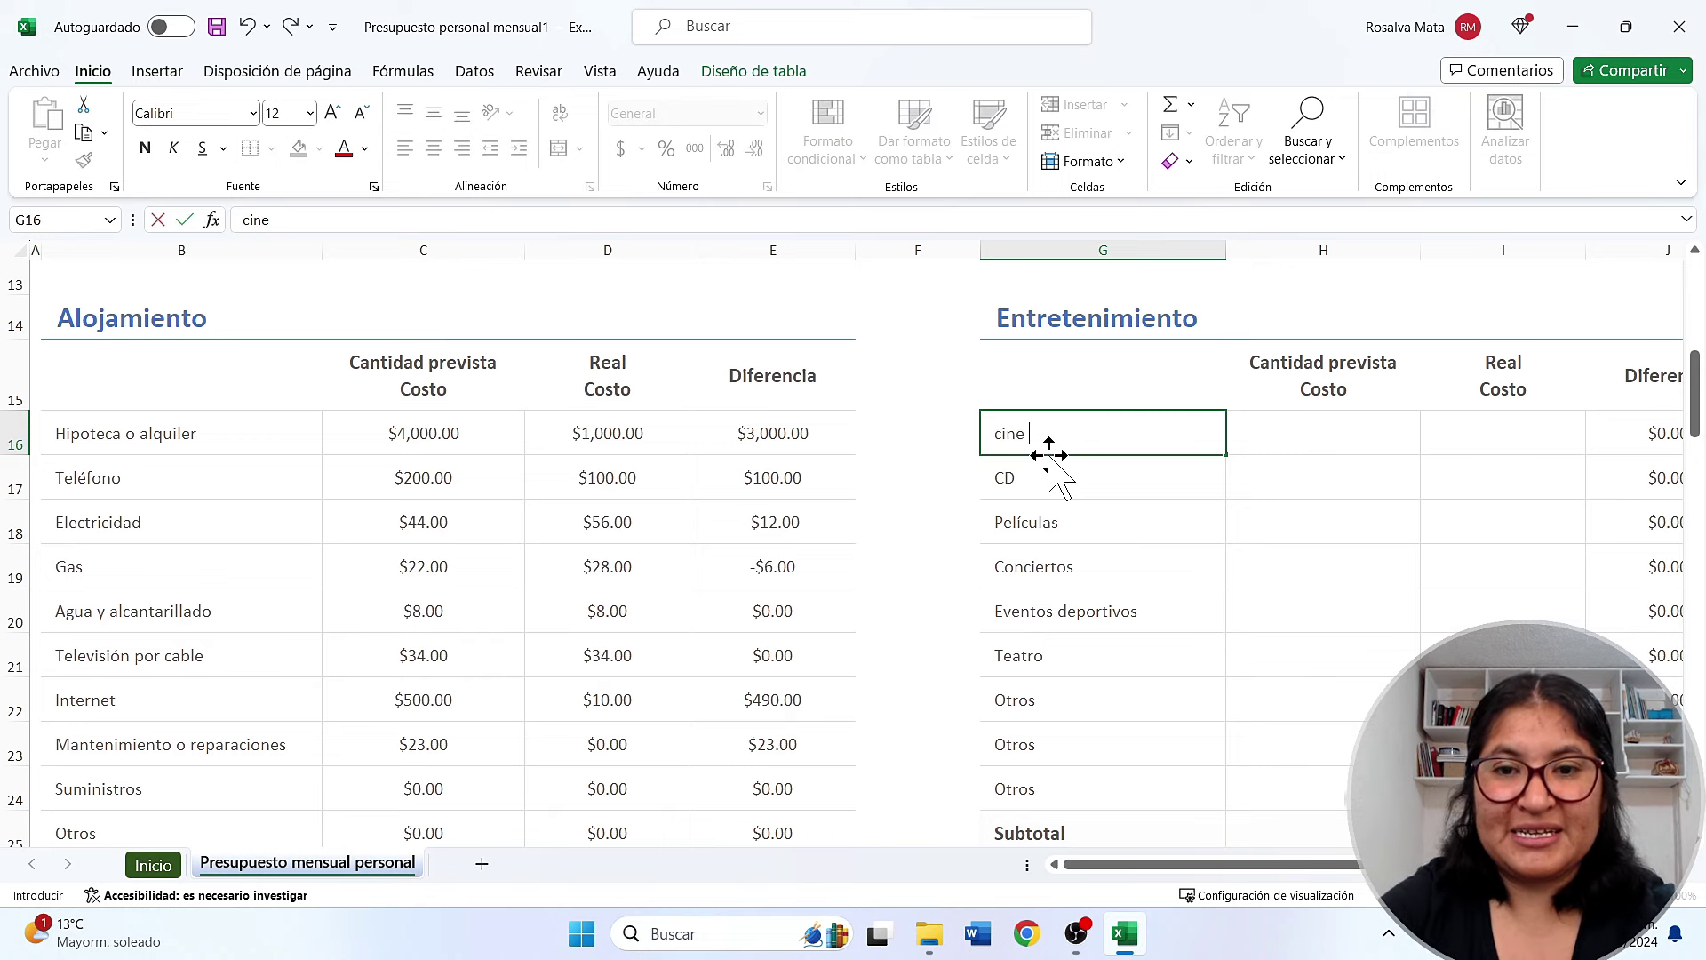
pyautogui.click(1360, 439)
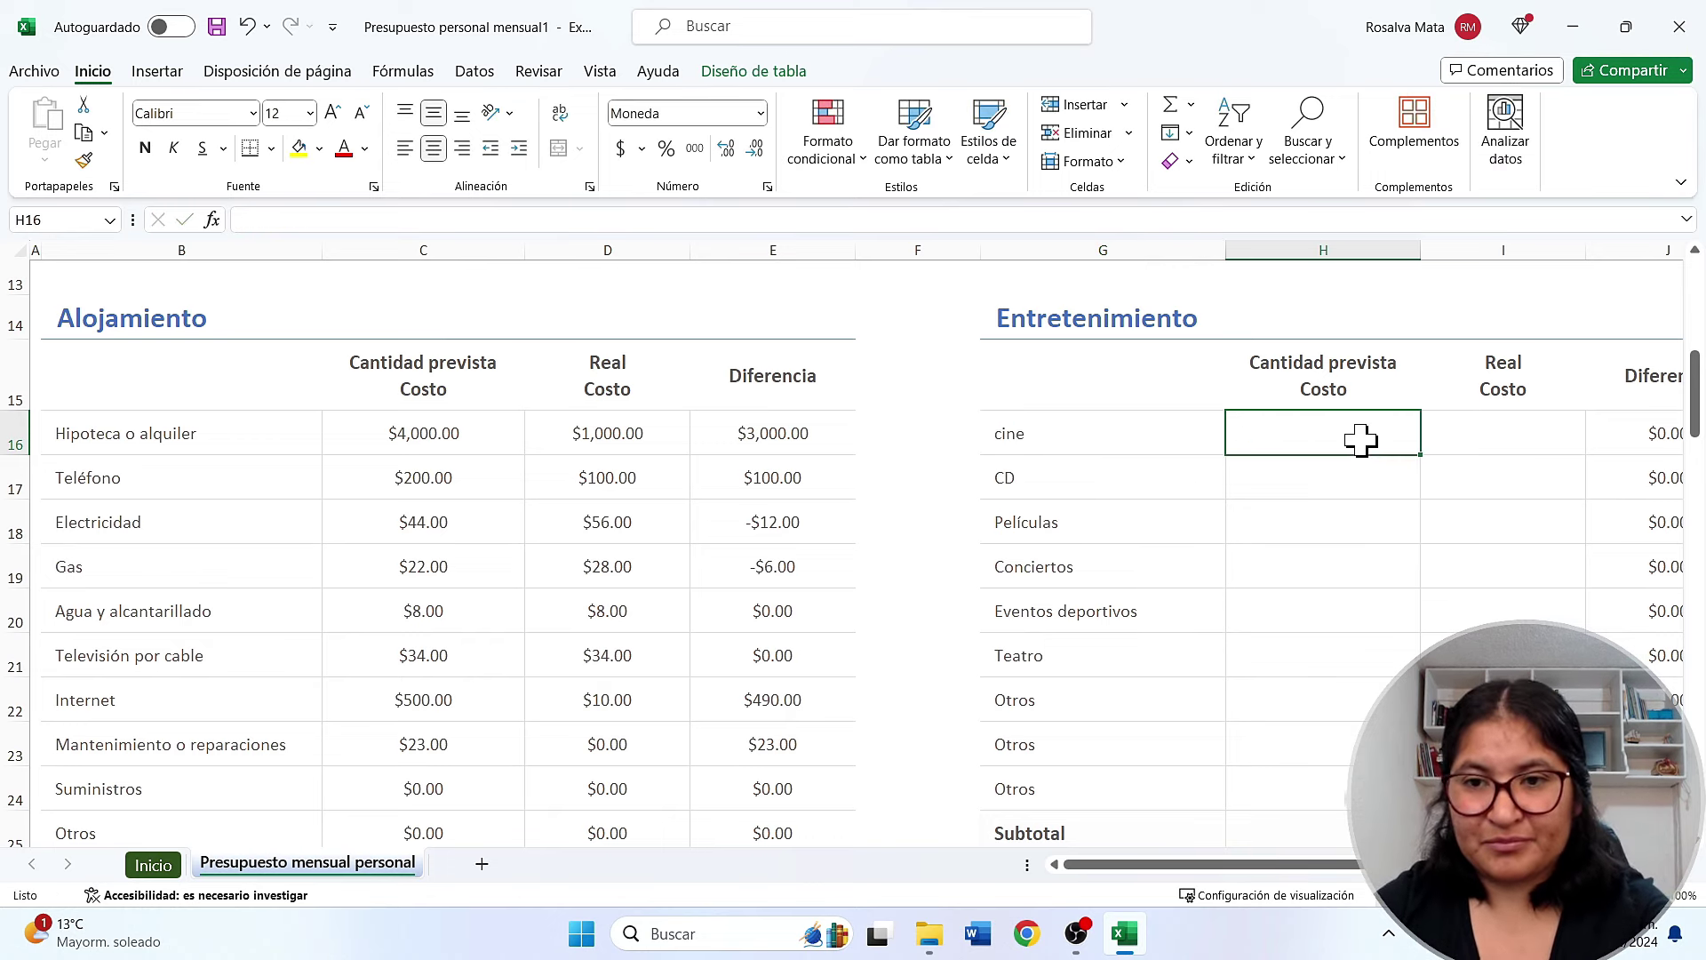
pyautogui.write('1500')
pyautogui.press('BackSpace')
pyautogui.press('BackSpace')
pyautogui.press('BackSpace')
pyautogui.write('0')
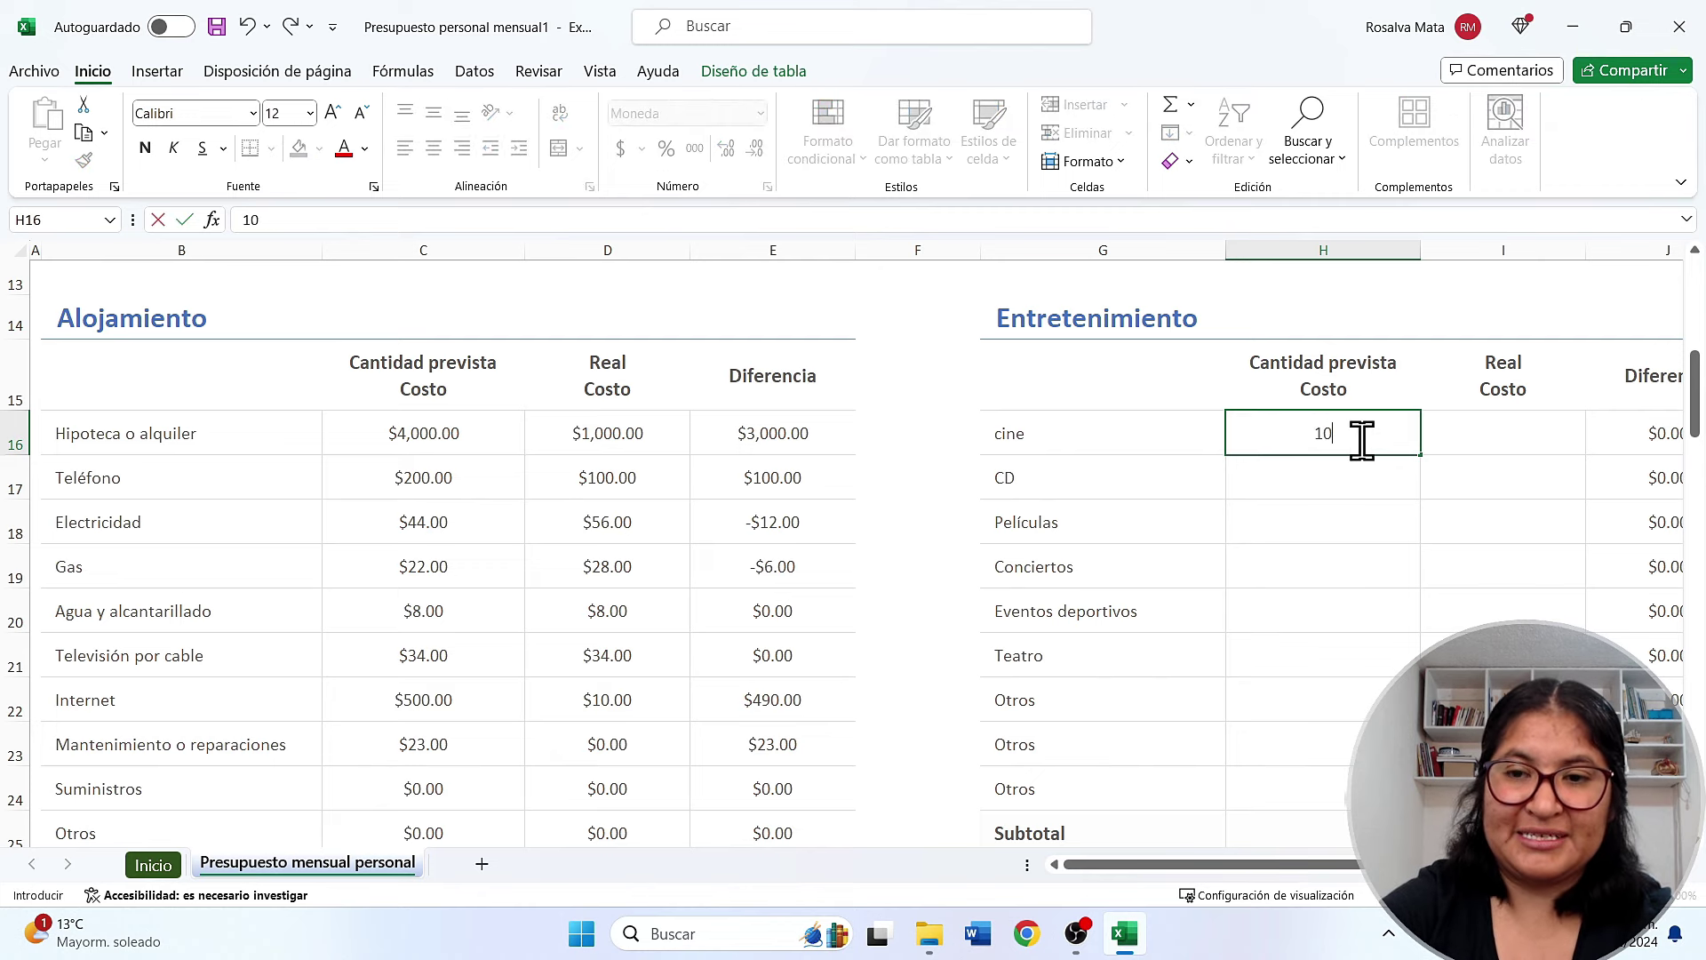
pyautogui.write('0')
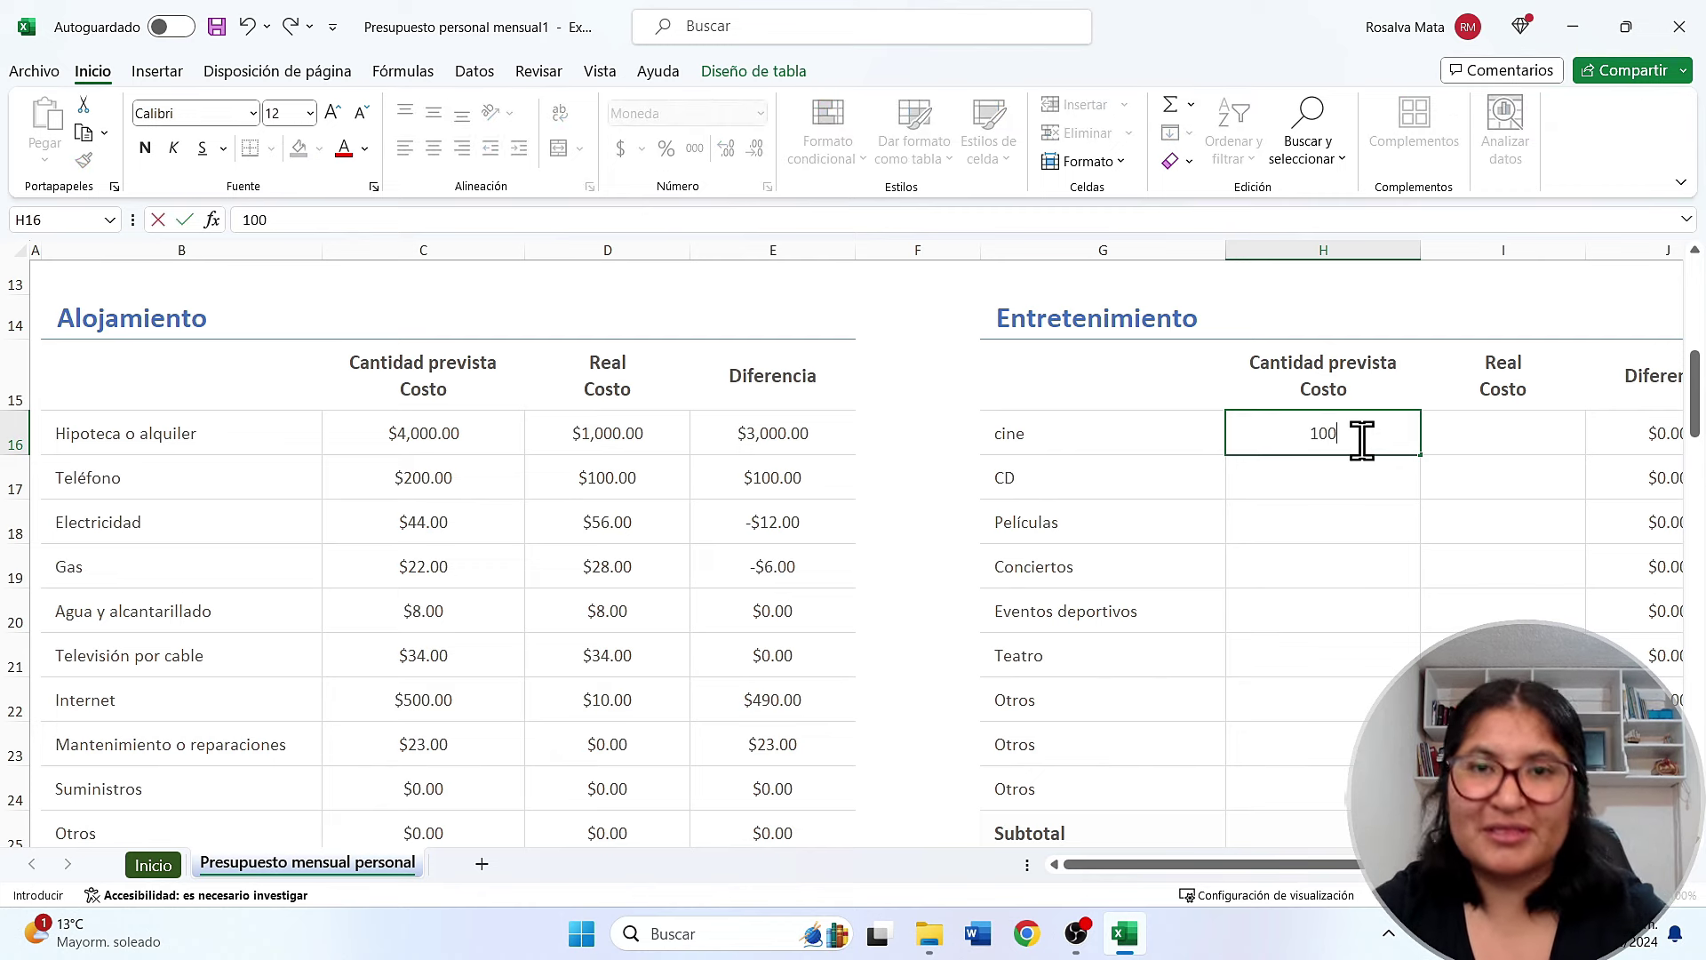
pyautogui.write('0')
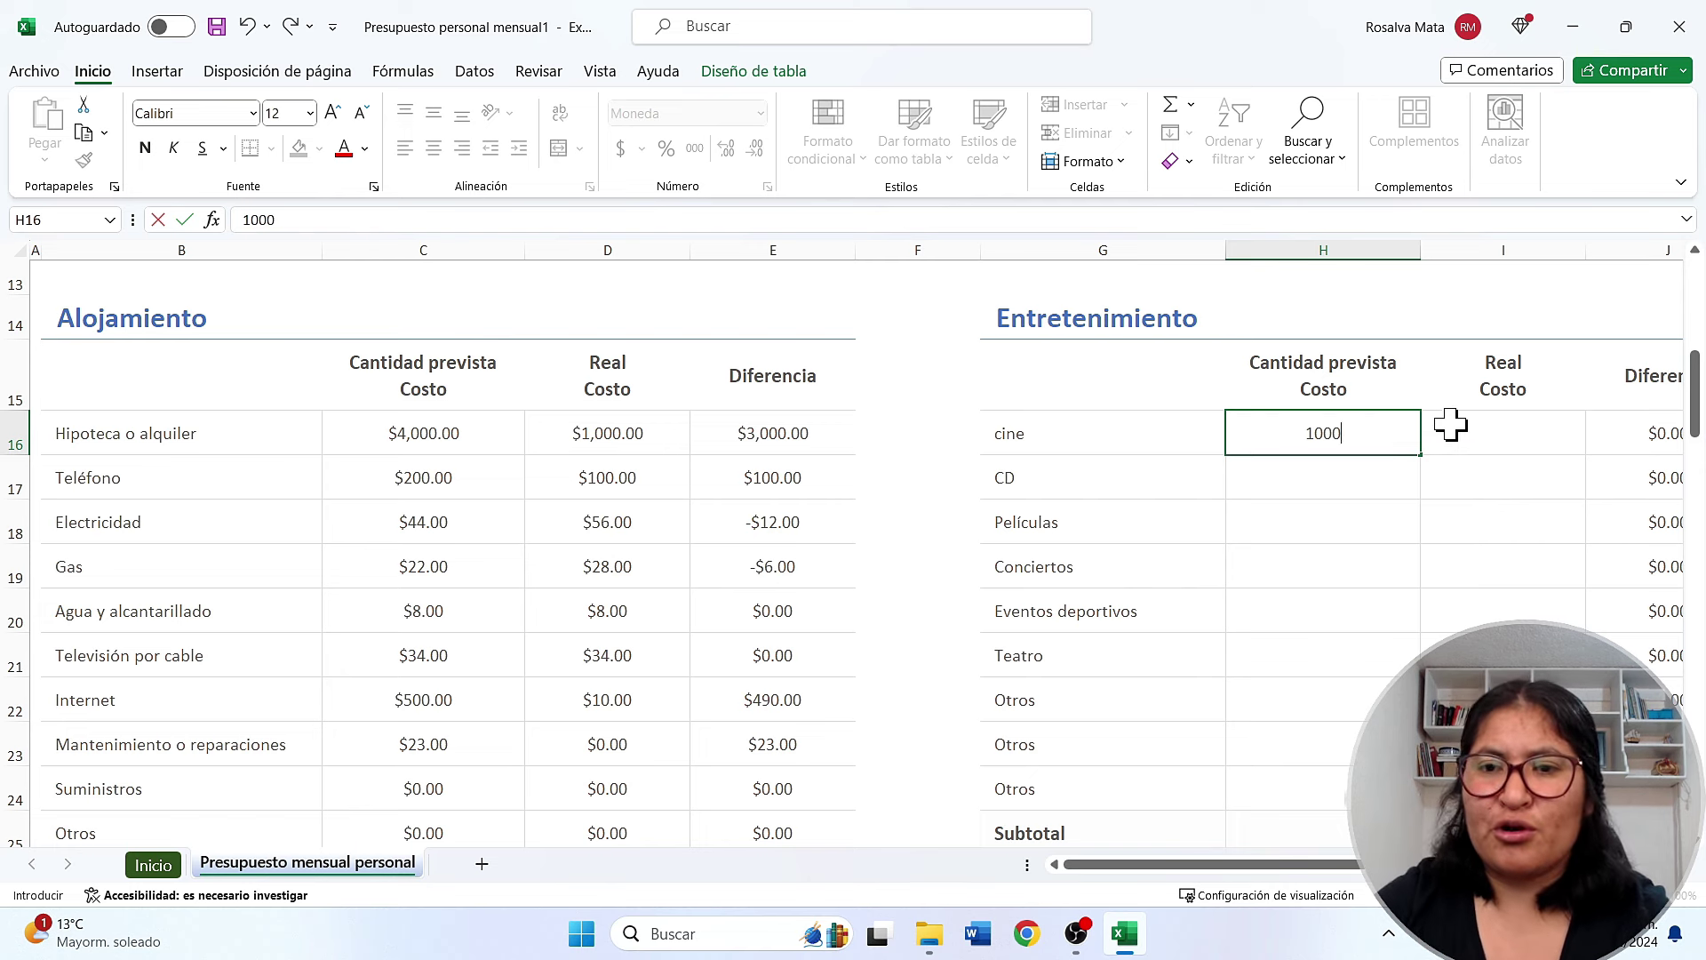
pyautogui.click(1480, 433)
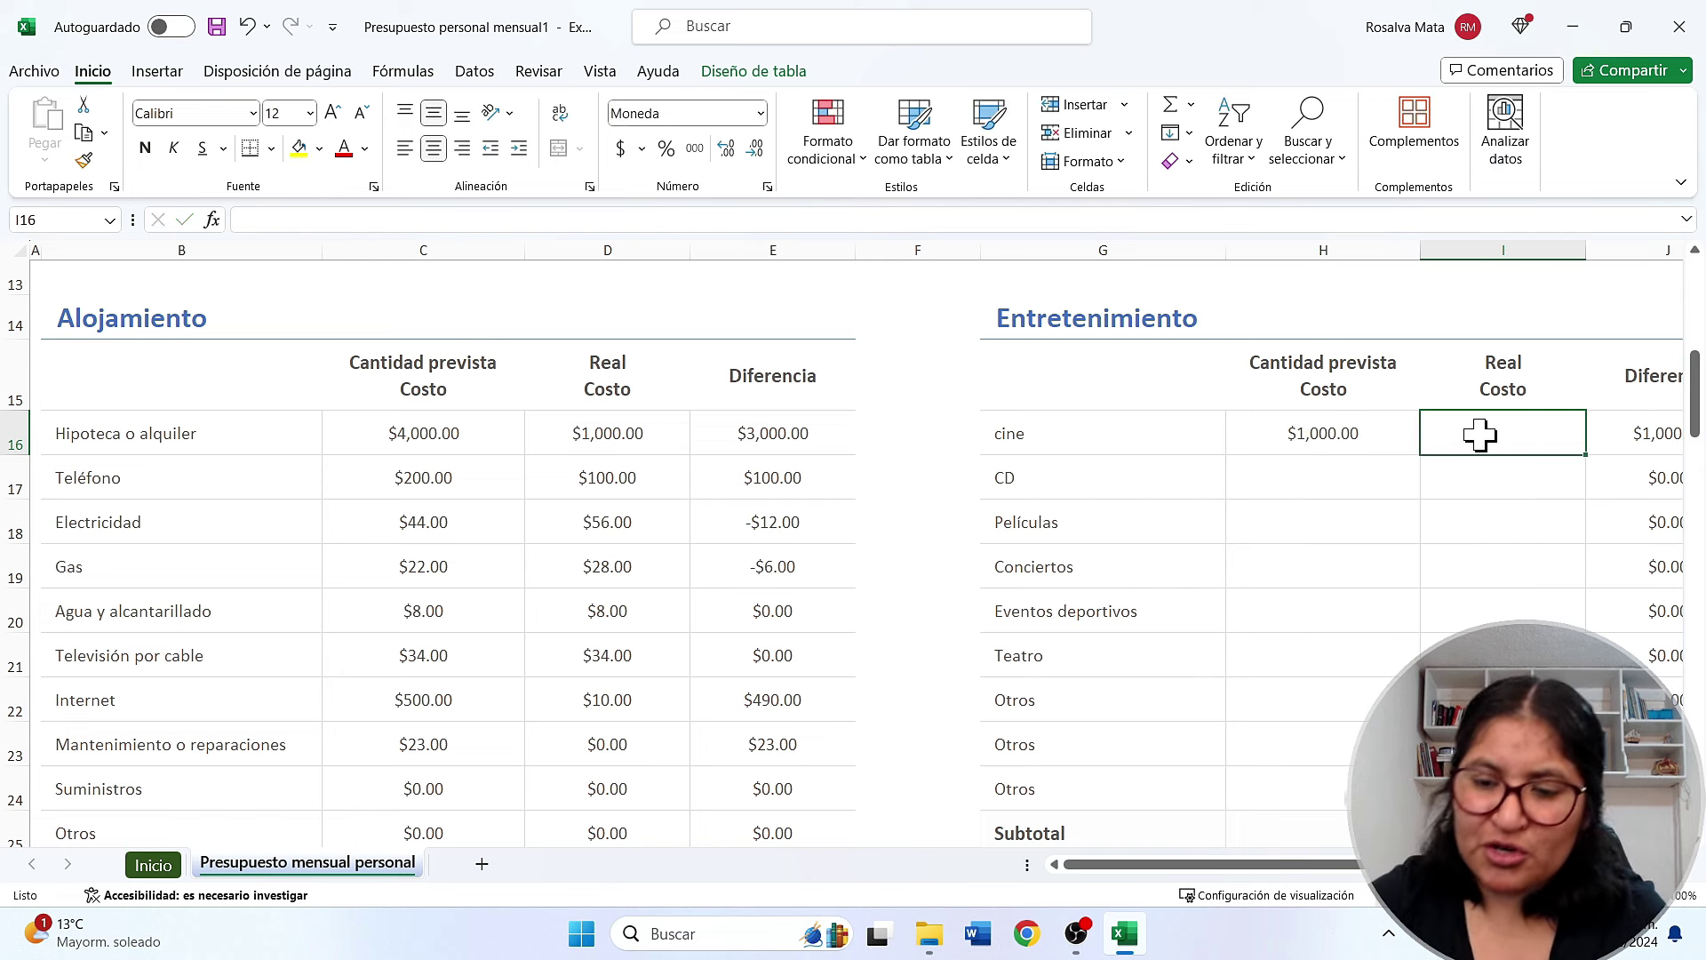
pyautogui.write('500')
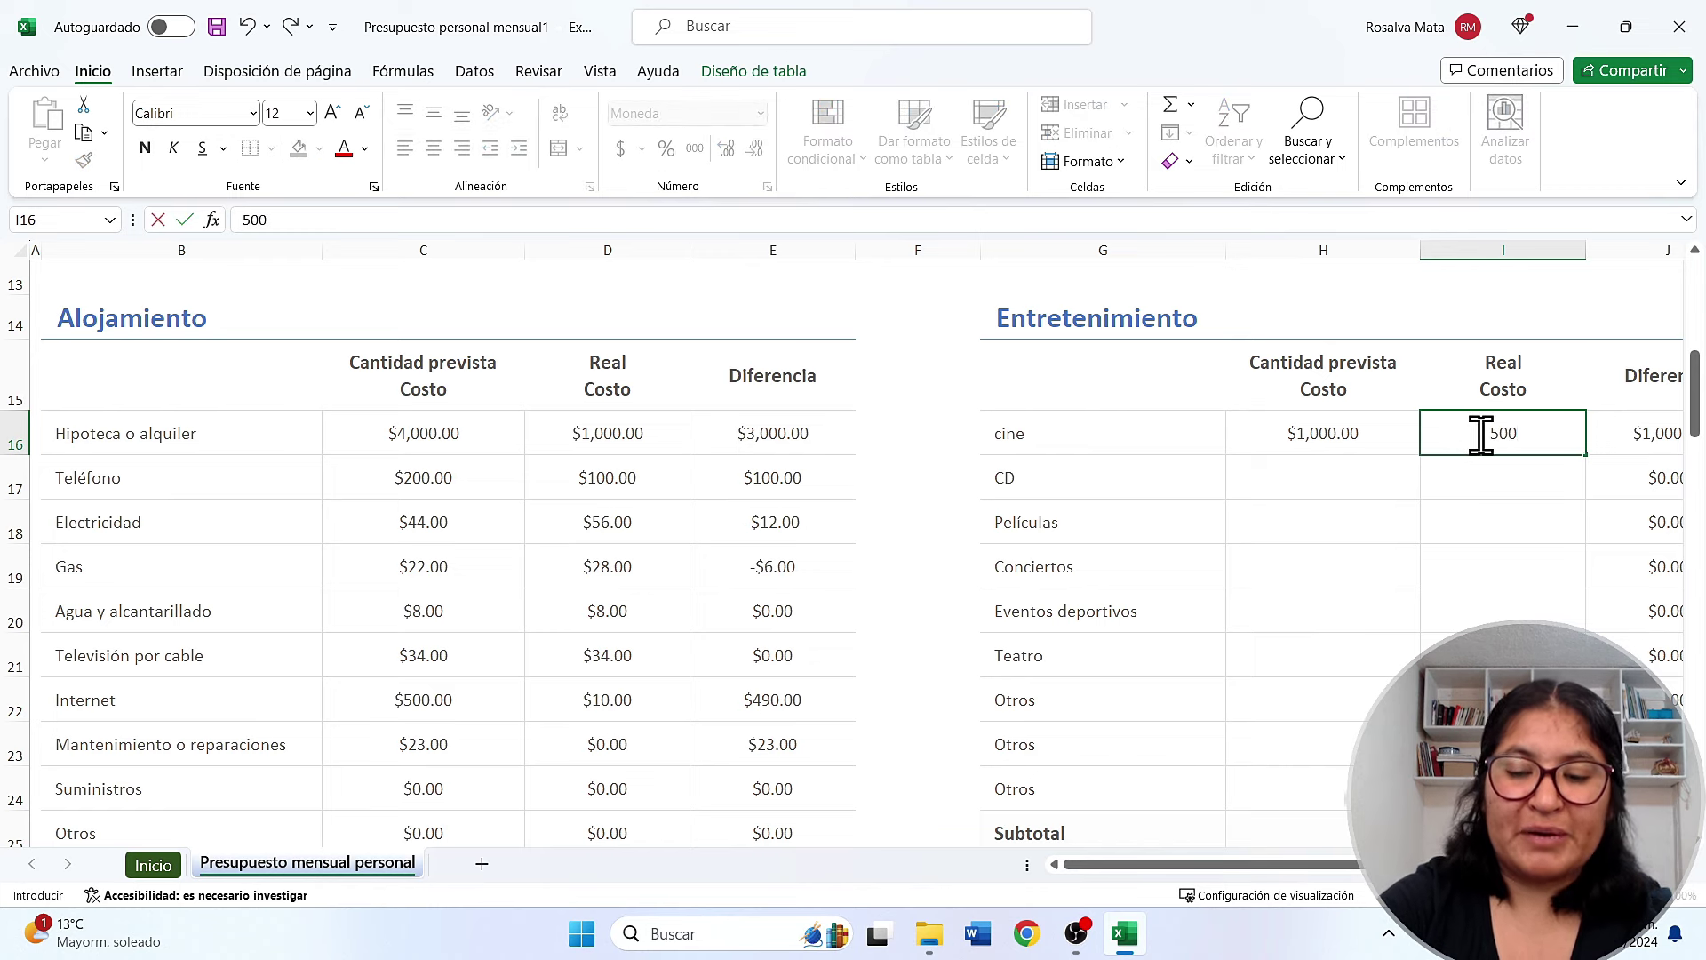
pyautogui.press('Return')
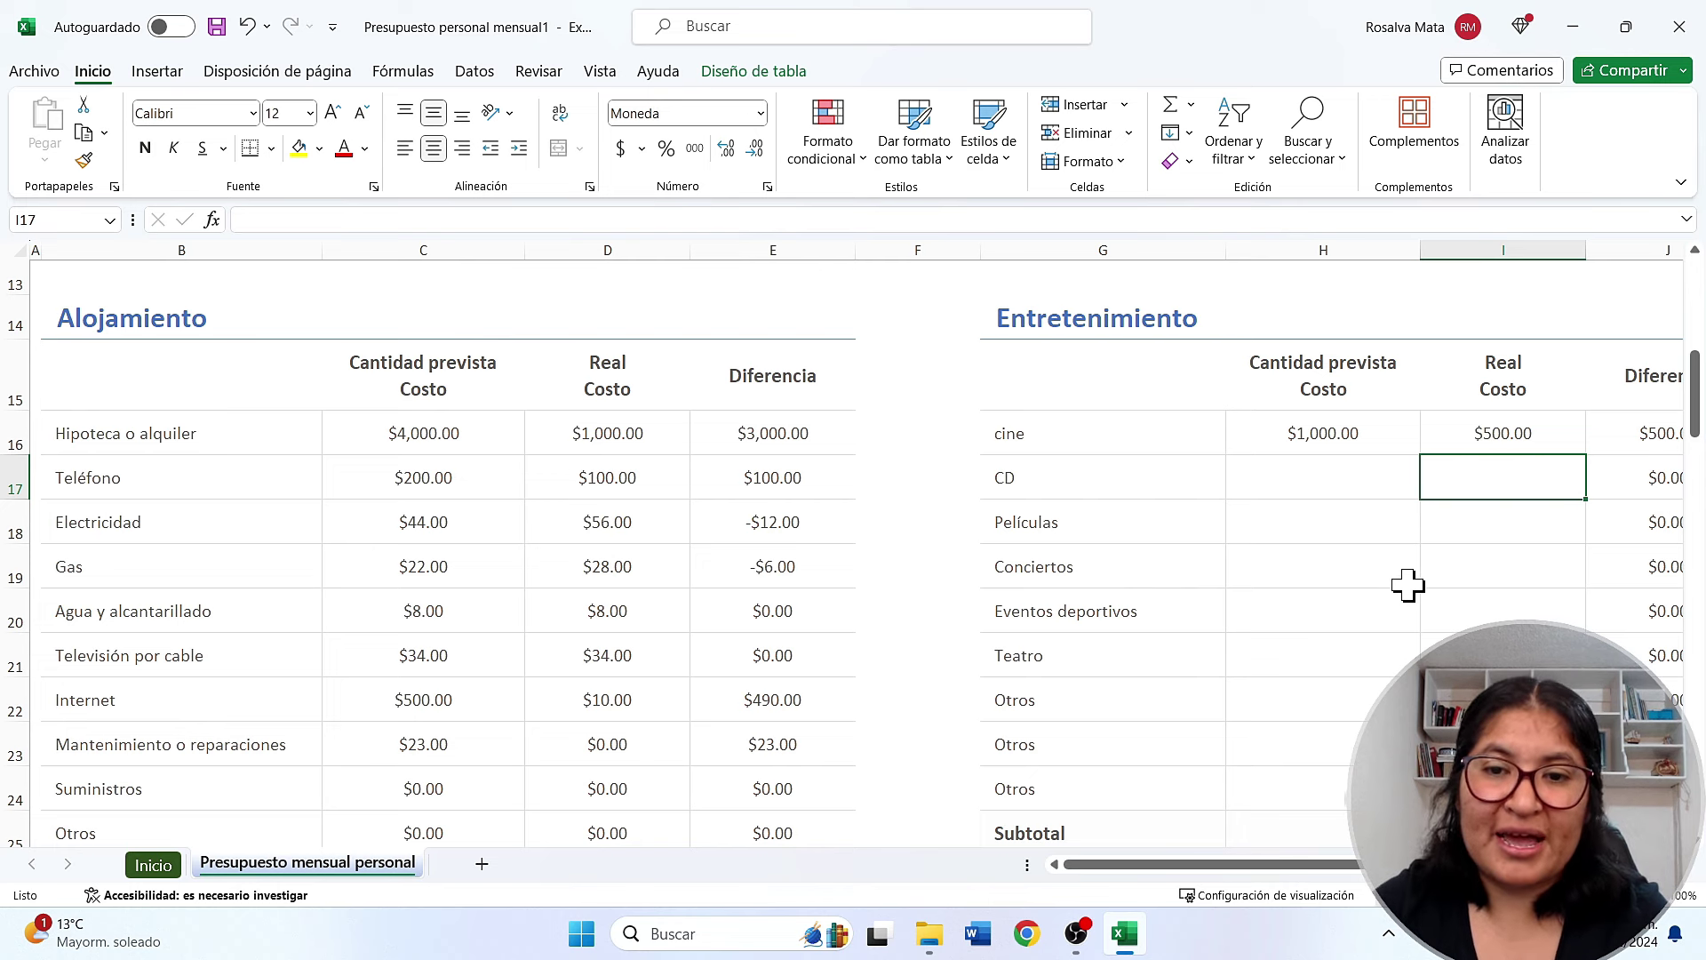
# Rename the CD item in G17 to Restaurante
pyautogui.click(1031, 436)
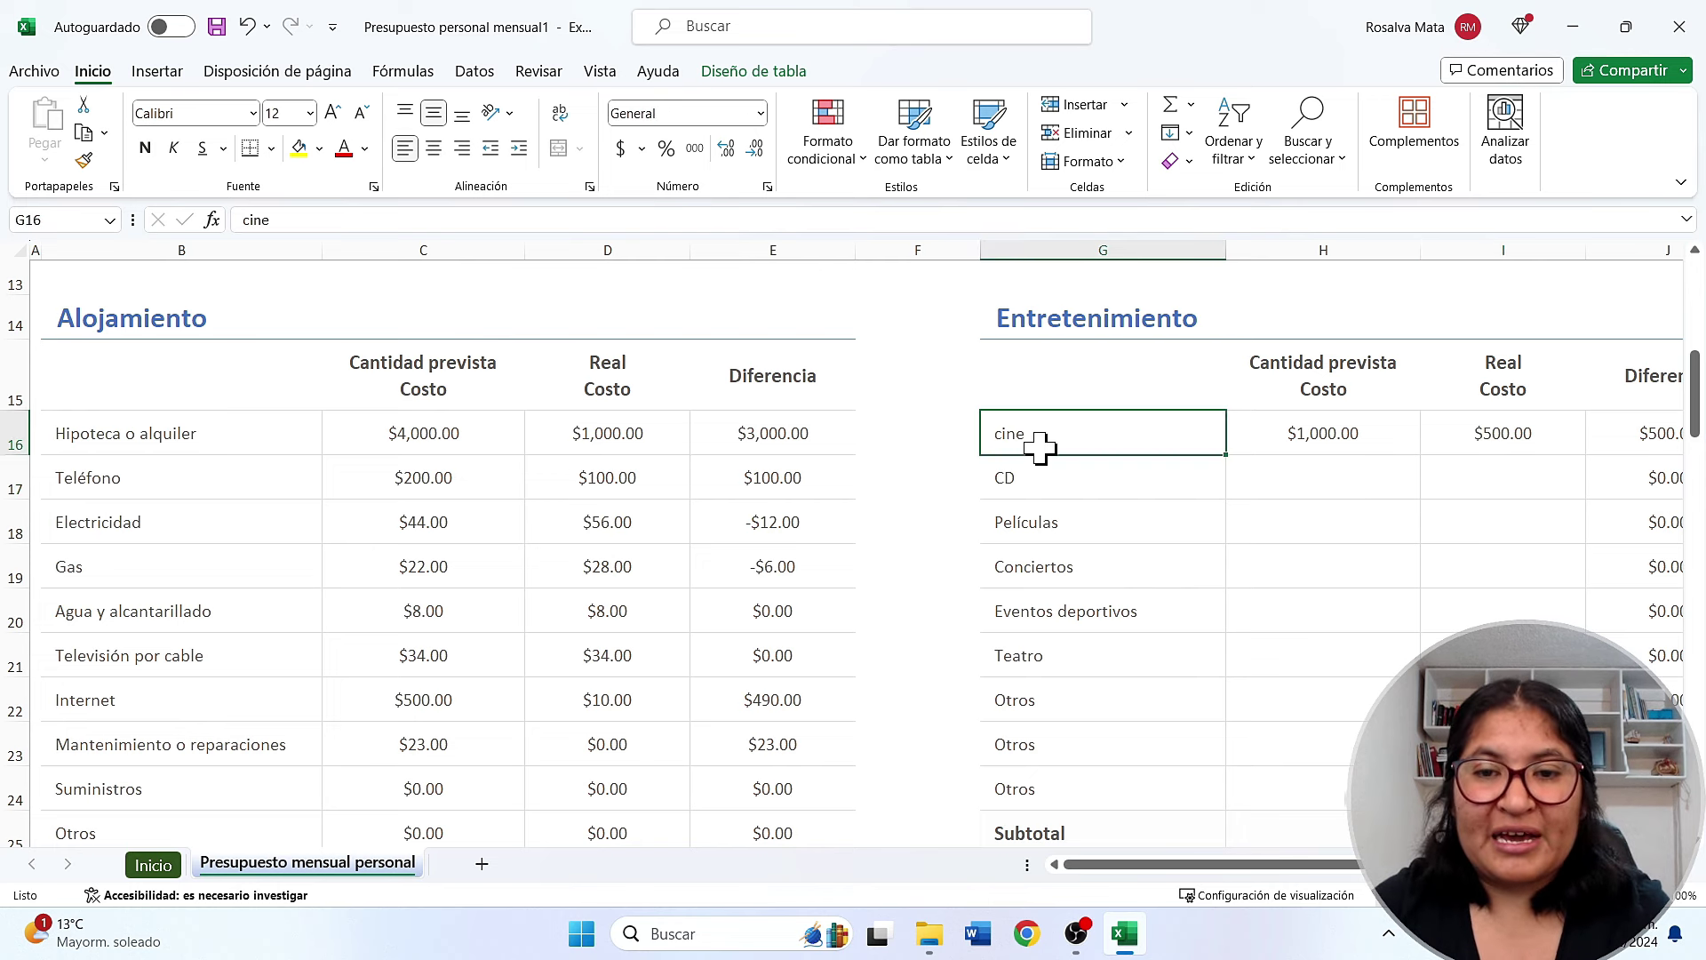
pyautogui.click(1039, 482)
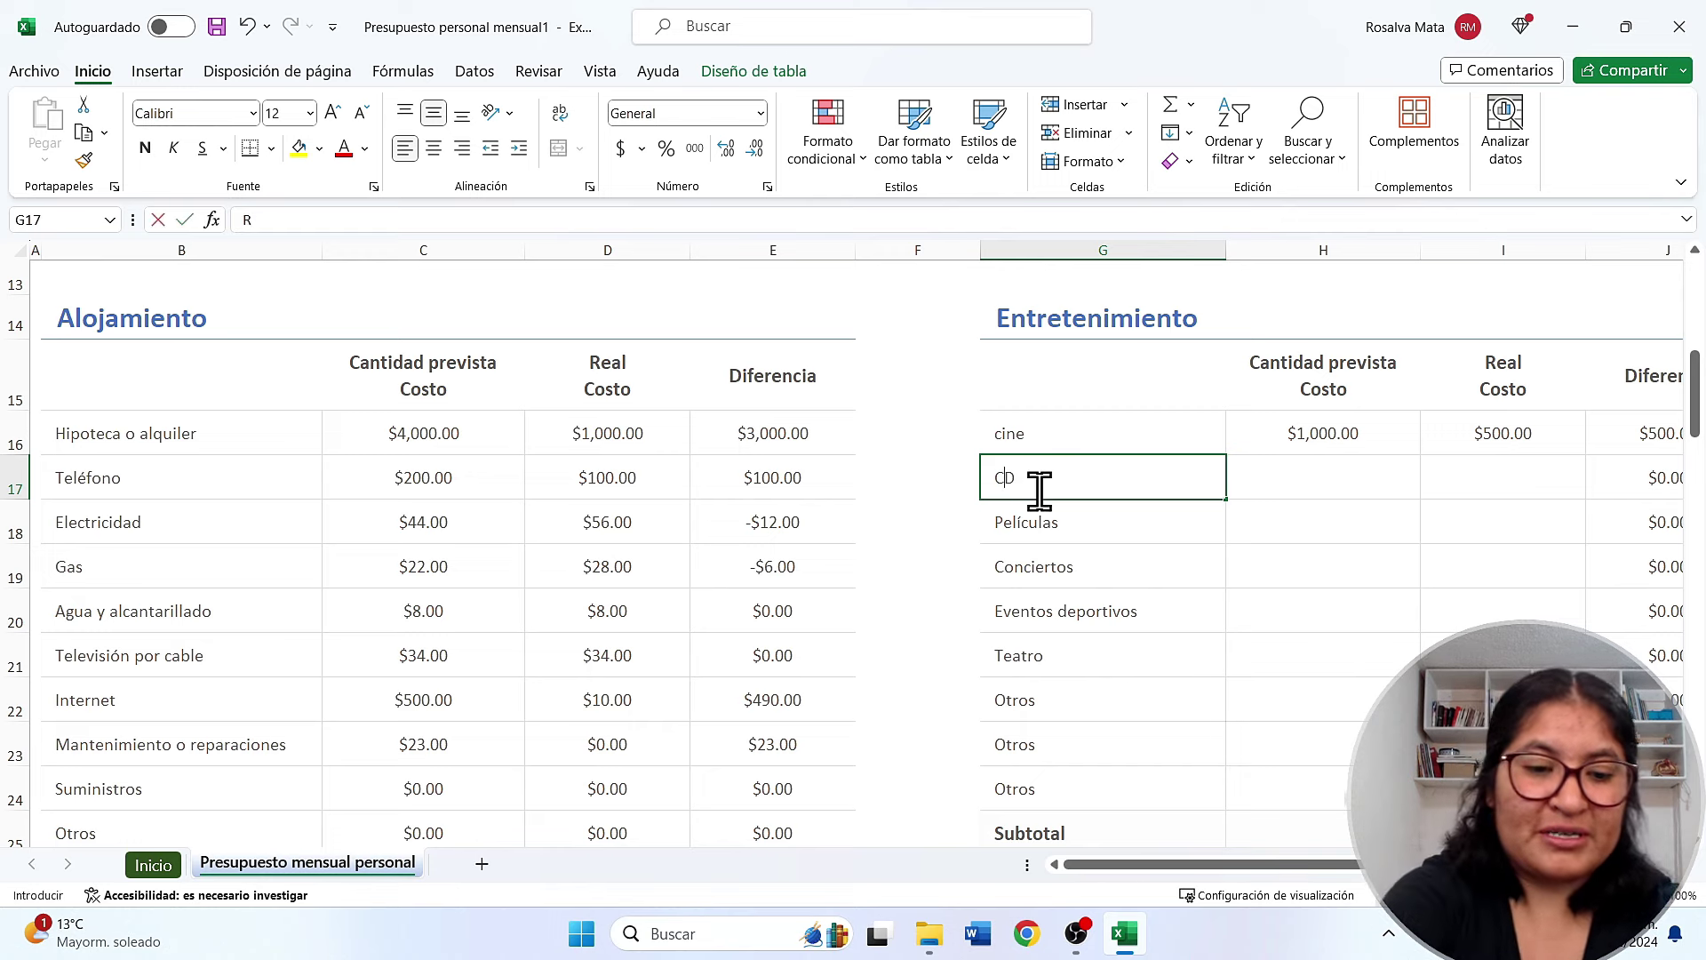
pyautogui.write('Restaurante')
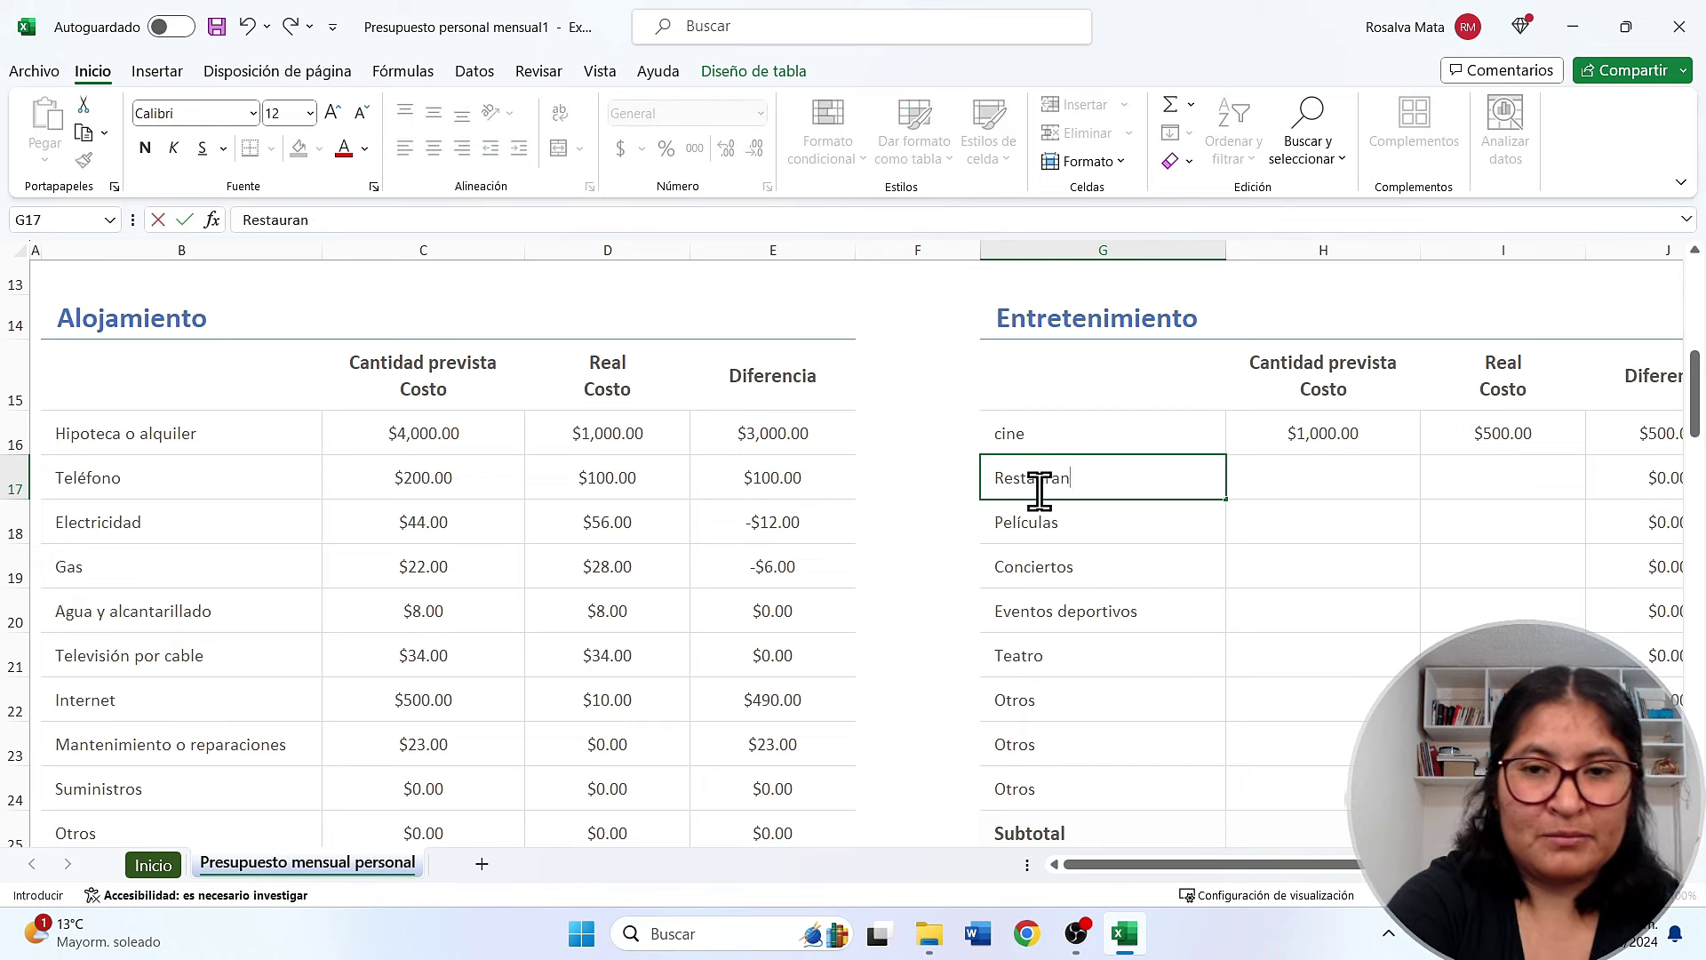
pyautogui.click(1069, 526)
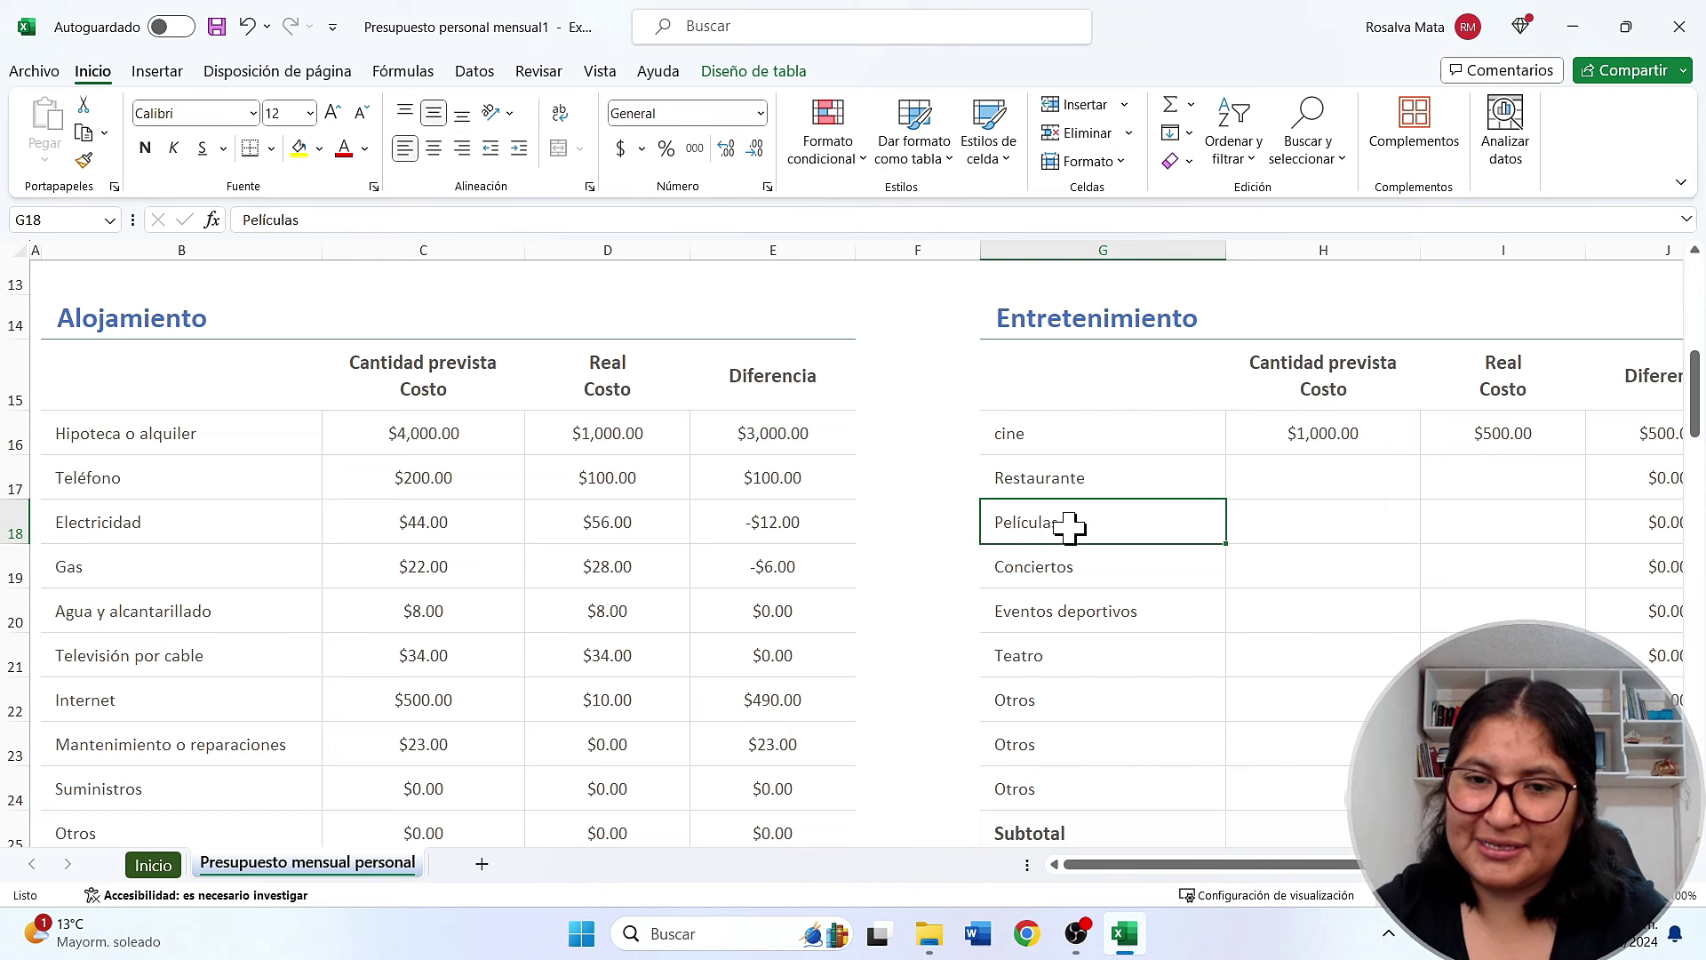
pyautogui.click(1317, 508)
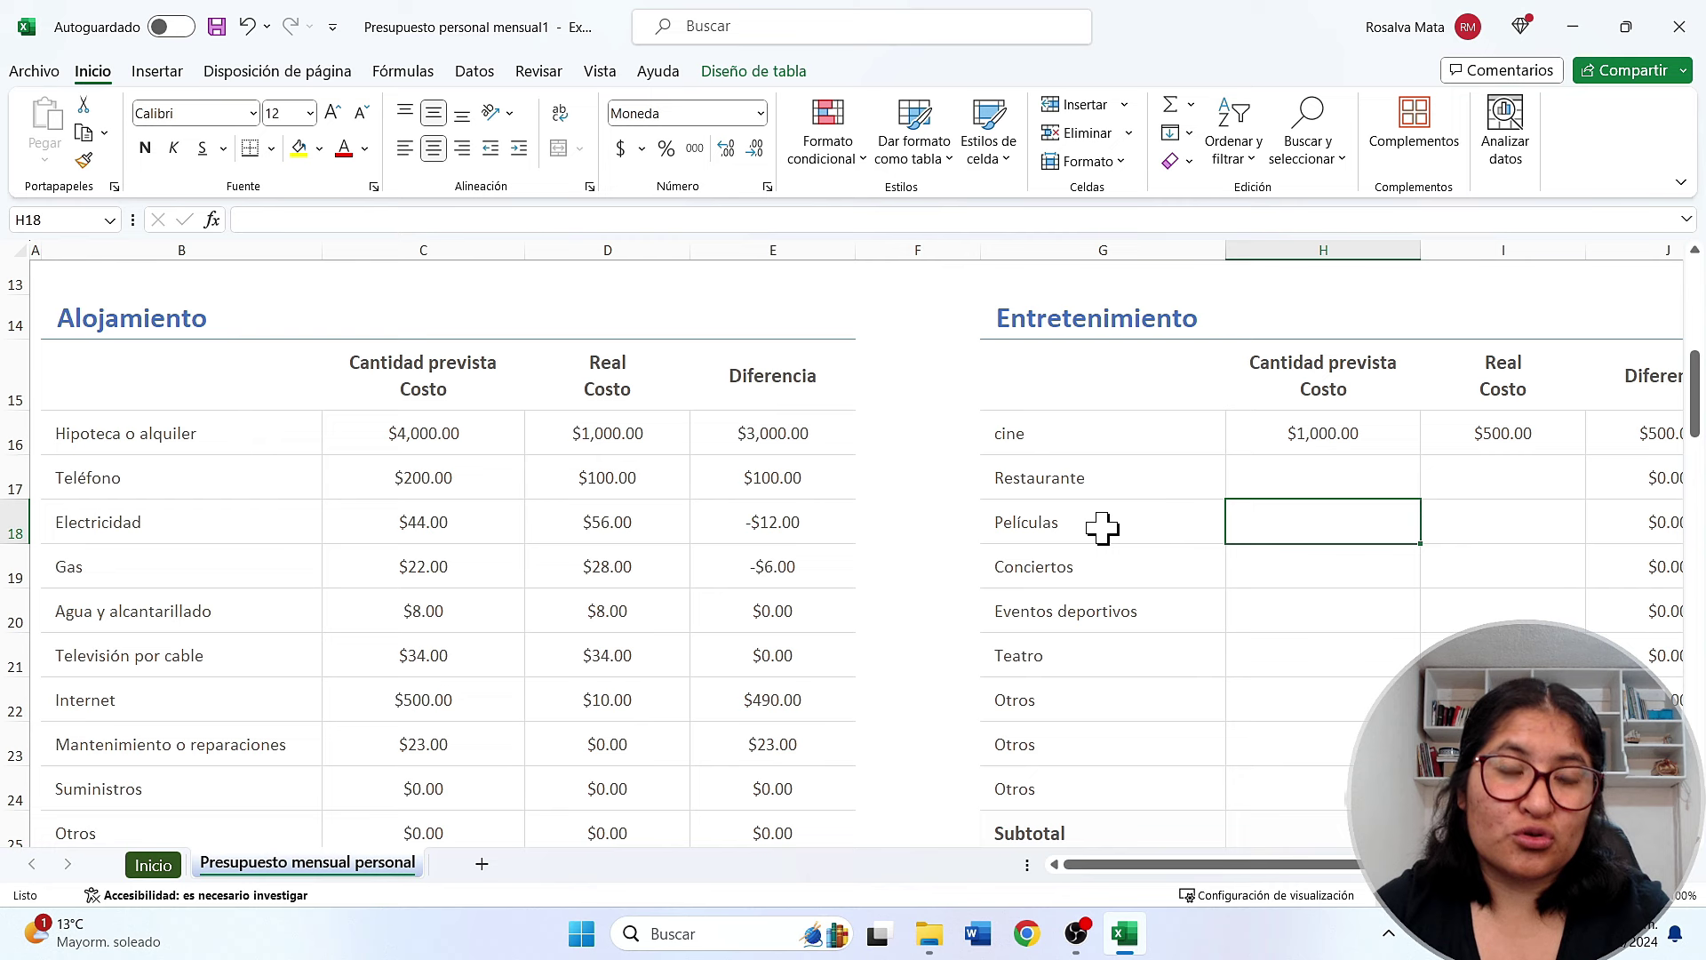
# Rename Eventos deportivos to Zocalo evento with 1000 planned and 350 actual cost
pyautogui.click(1083, 578)
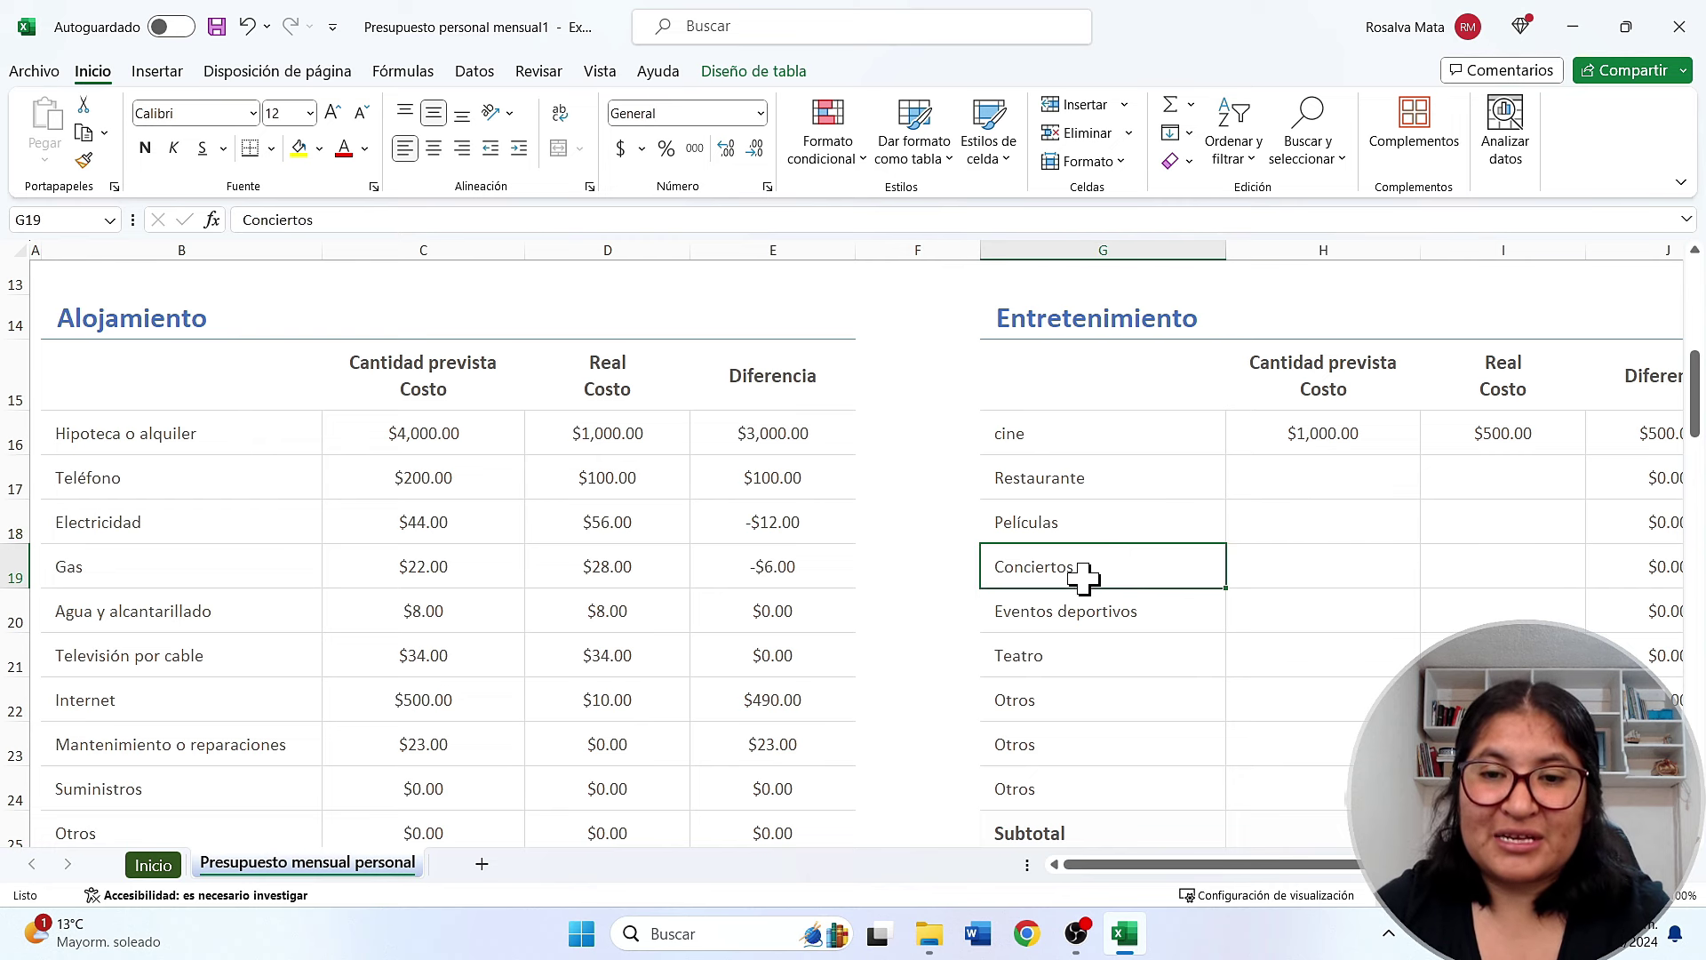
pyautogui.click(1089, 614)
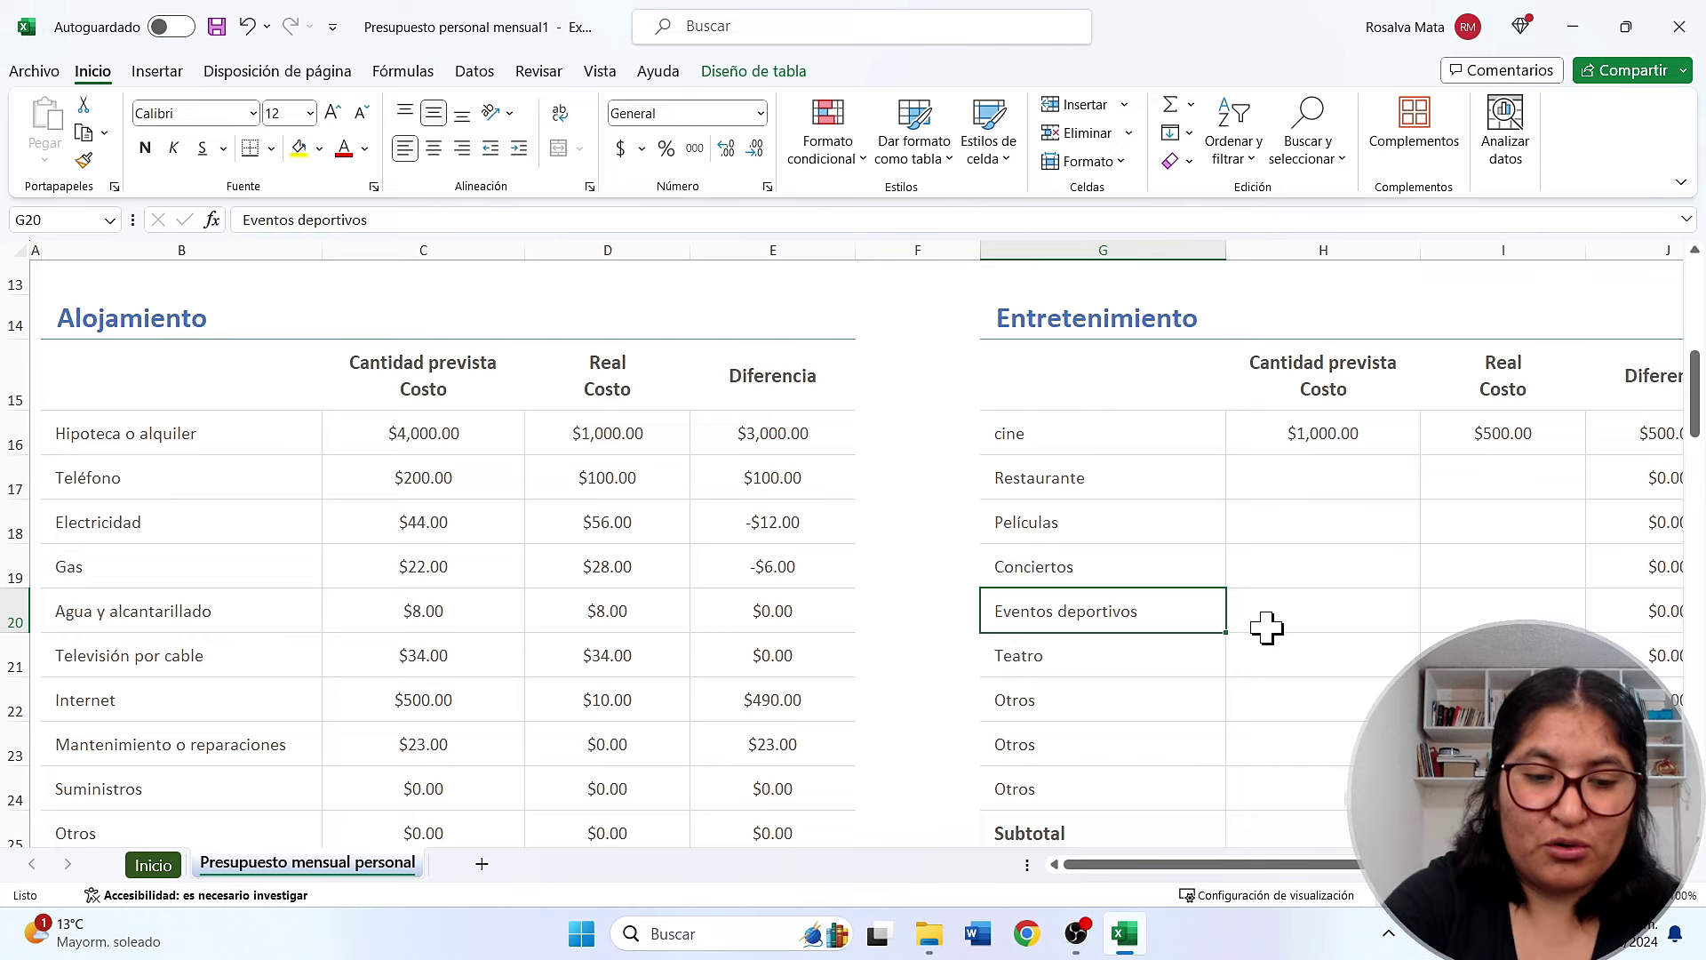
pyautogui.press('BackSpace')
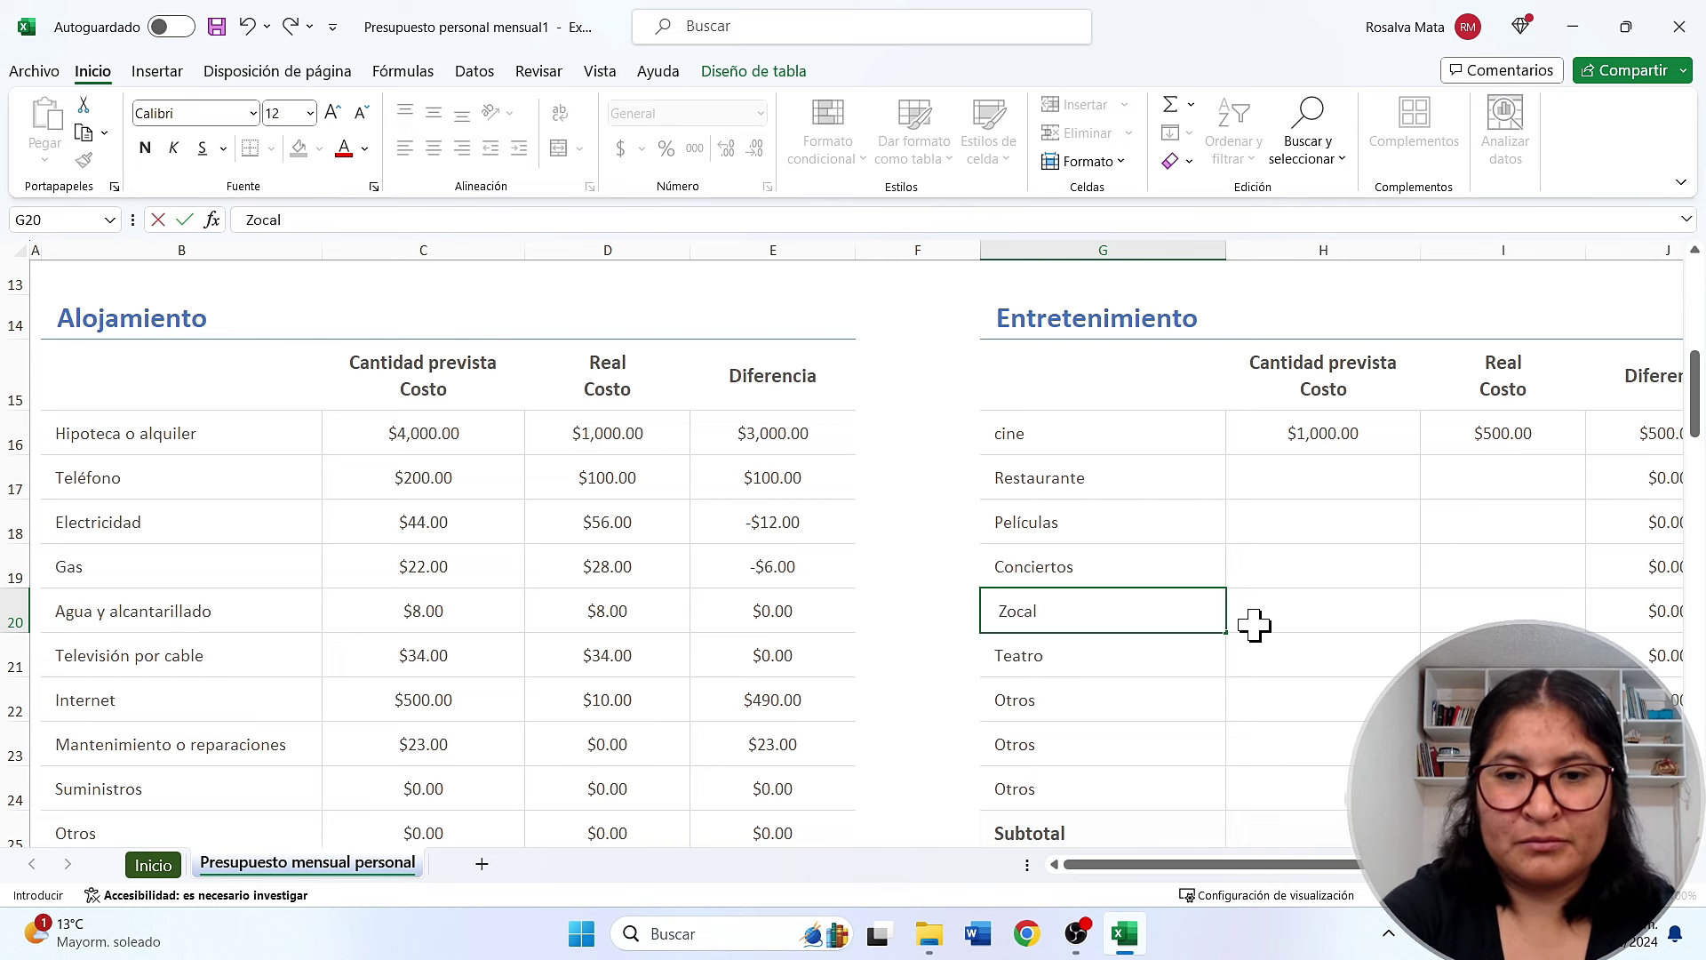
pyautogui.write('Zocalo evento')
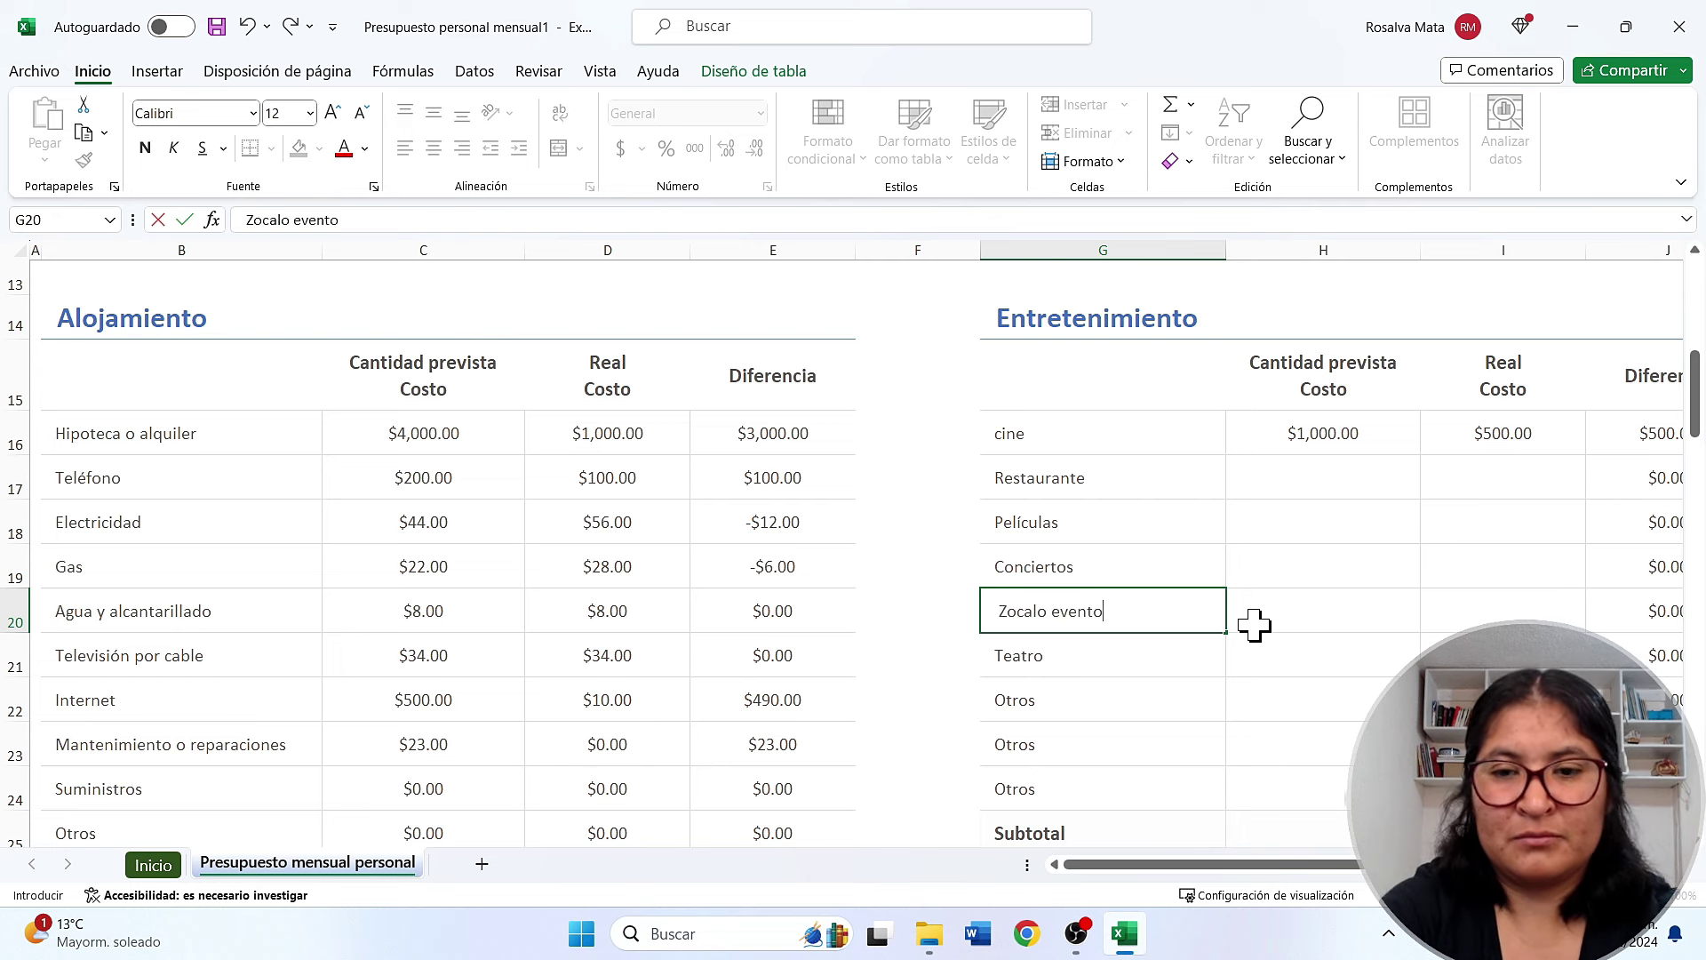
pyautogui.click(1320, 631)
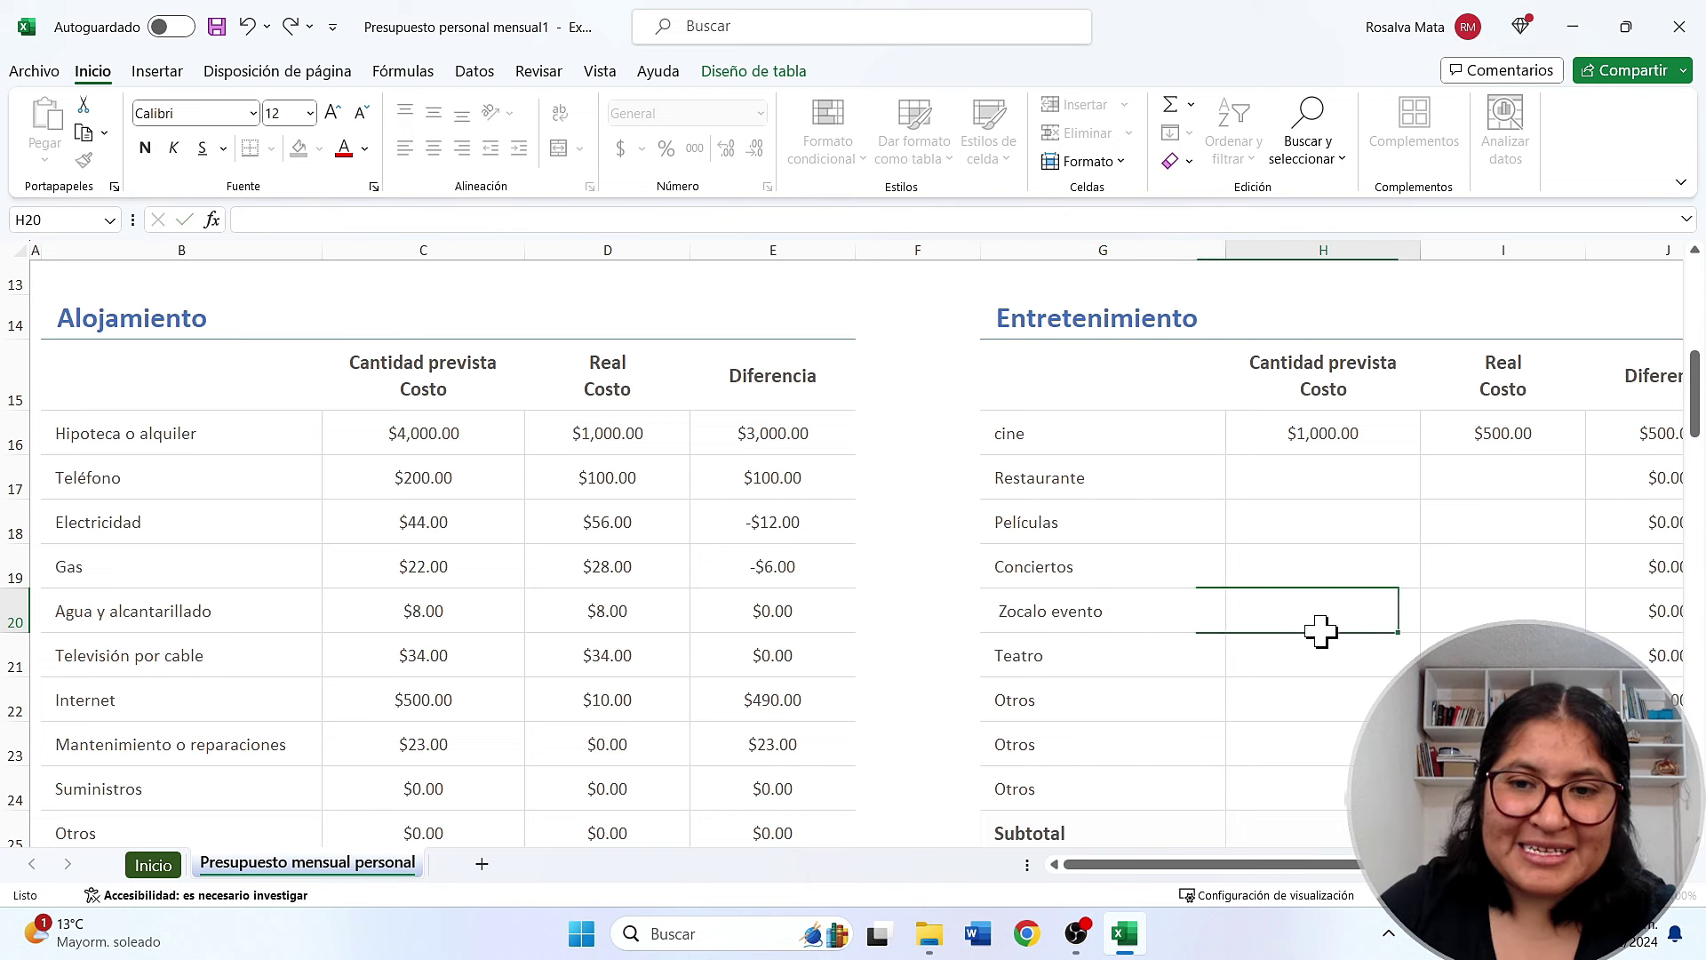
pyautogui.write('1')
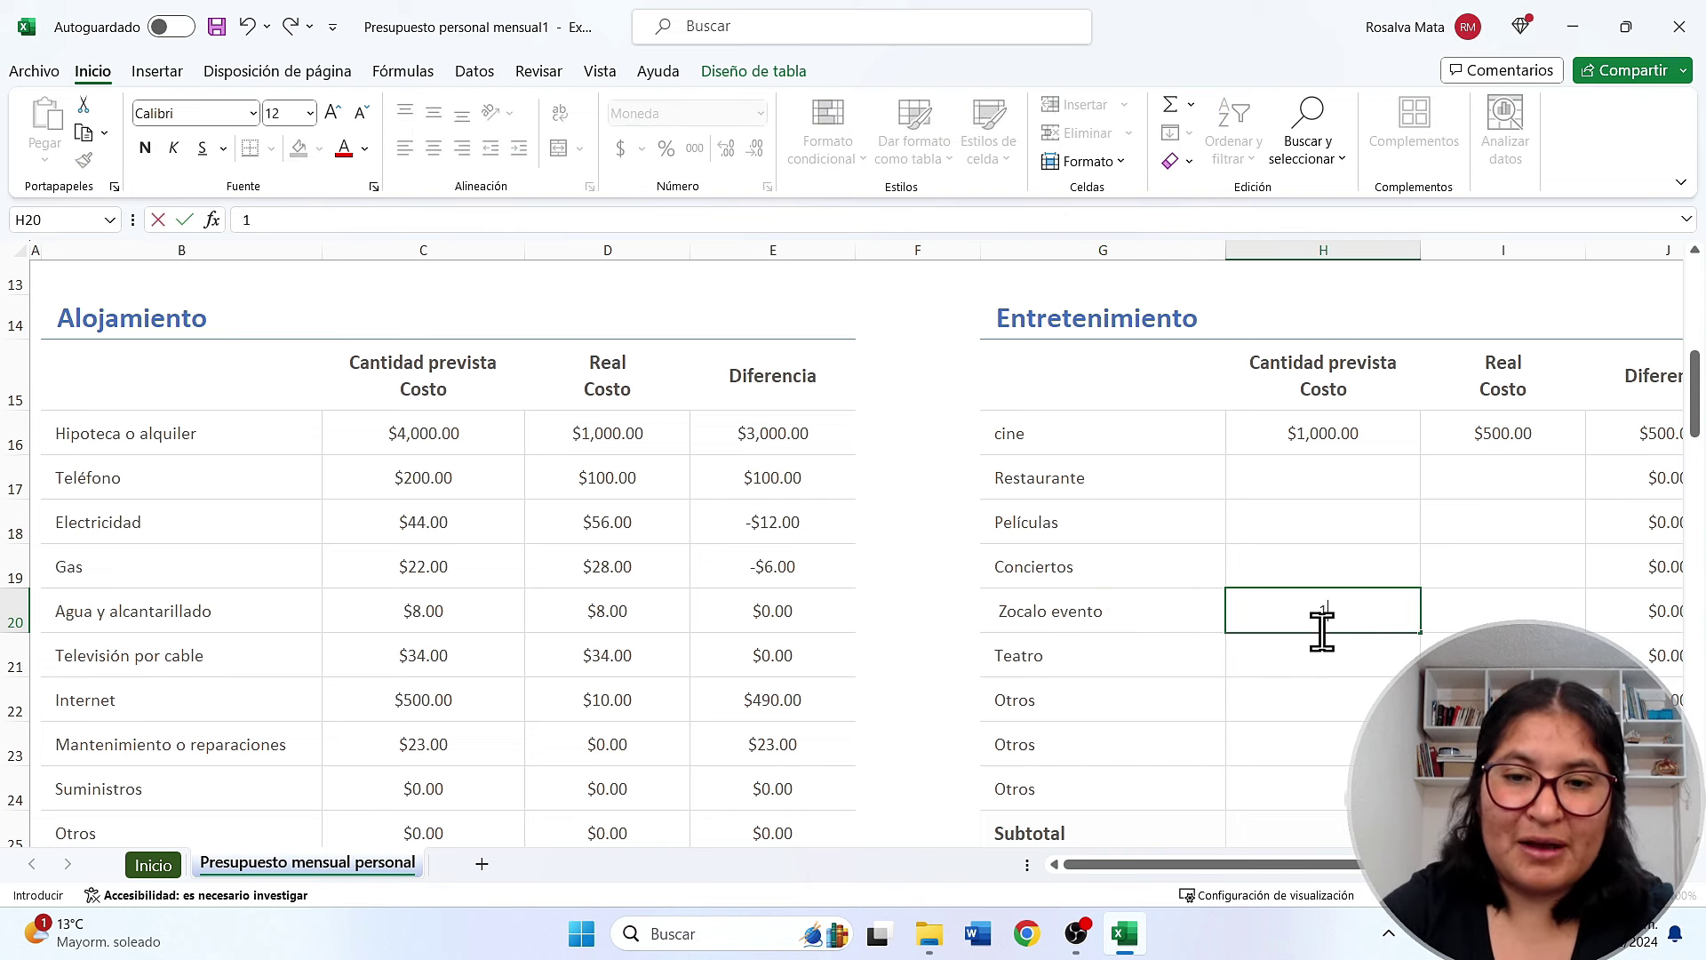
pyautogui.write('000')
pyautogui.click(1462, 626)
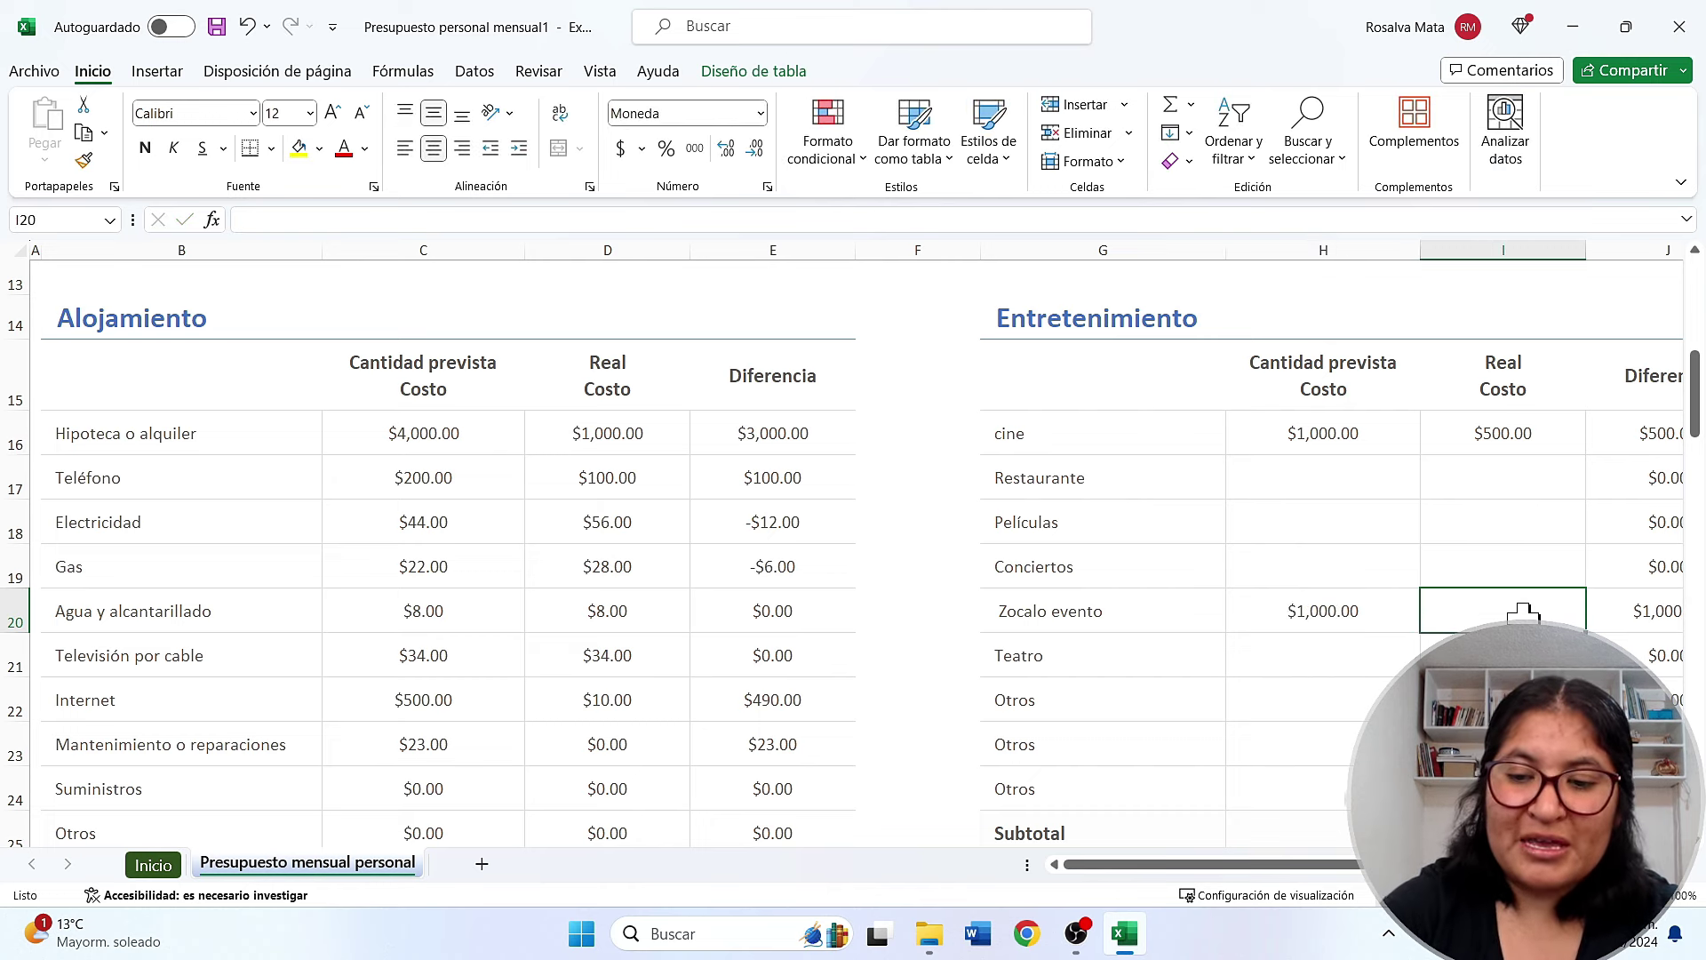
pyautogui.write('3500')
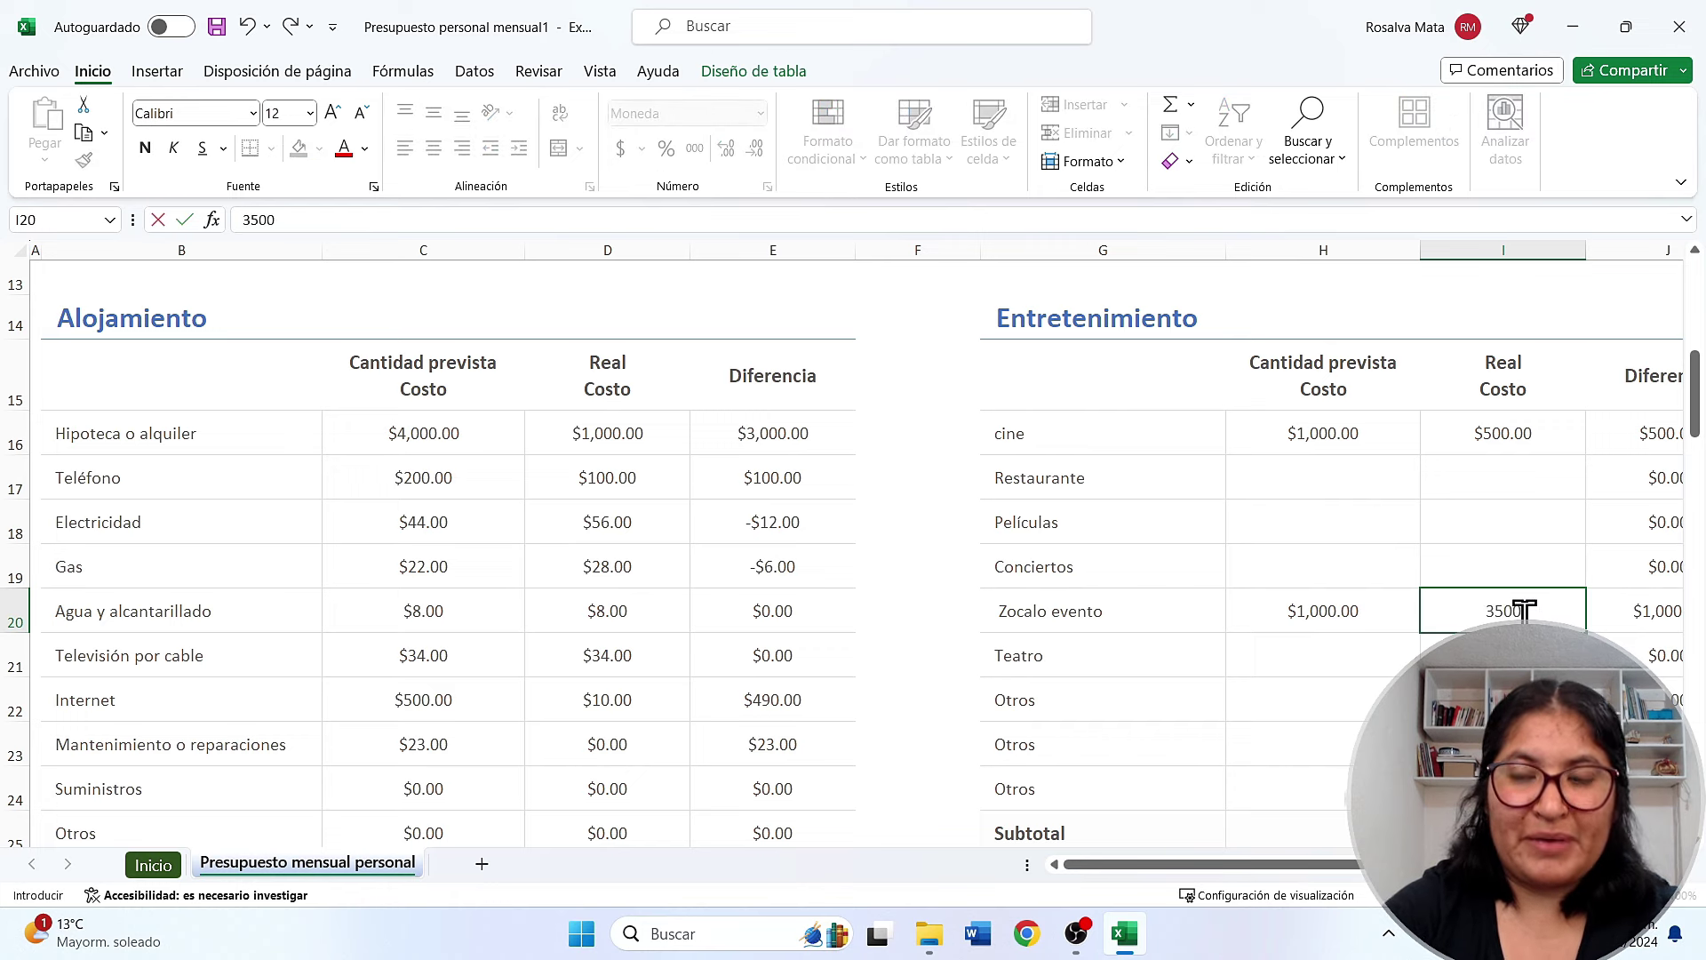
pyautogui.press('Return')
pyautogui.click(1492, 596)
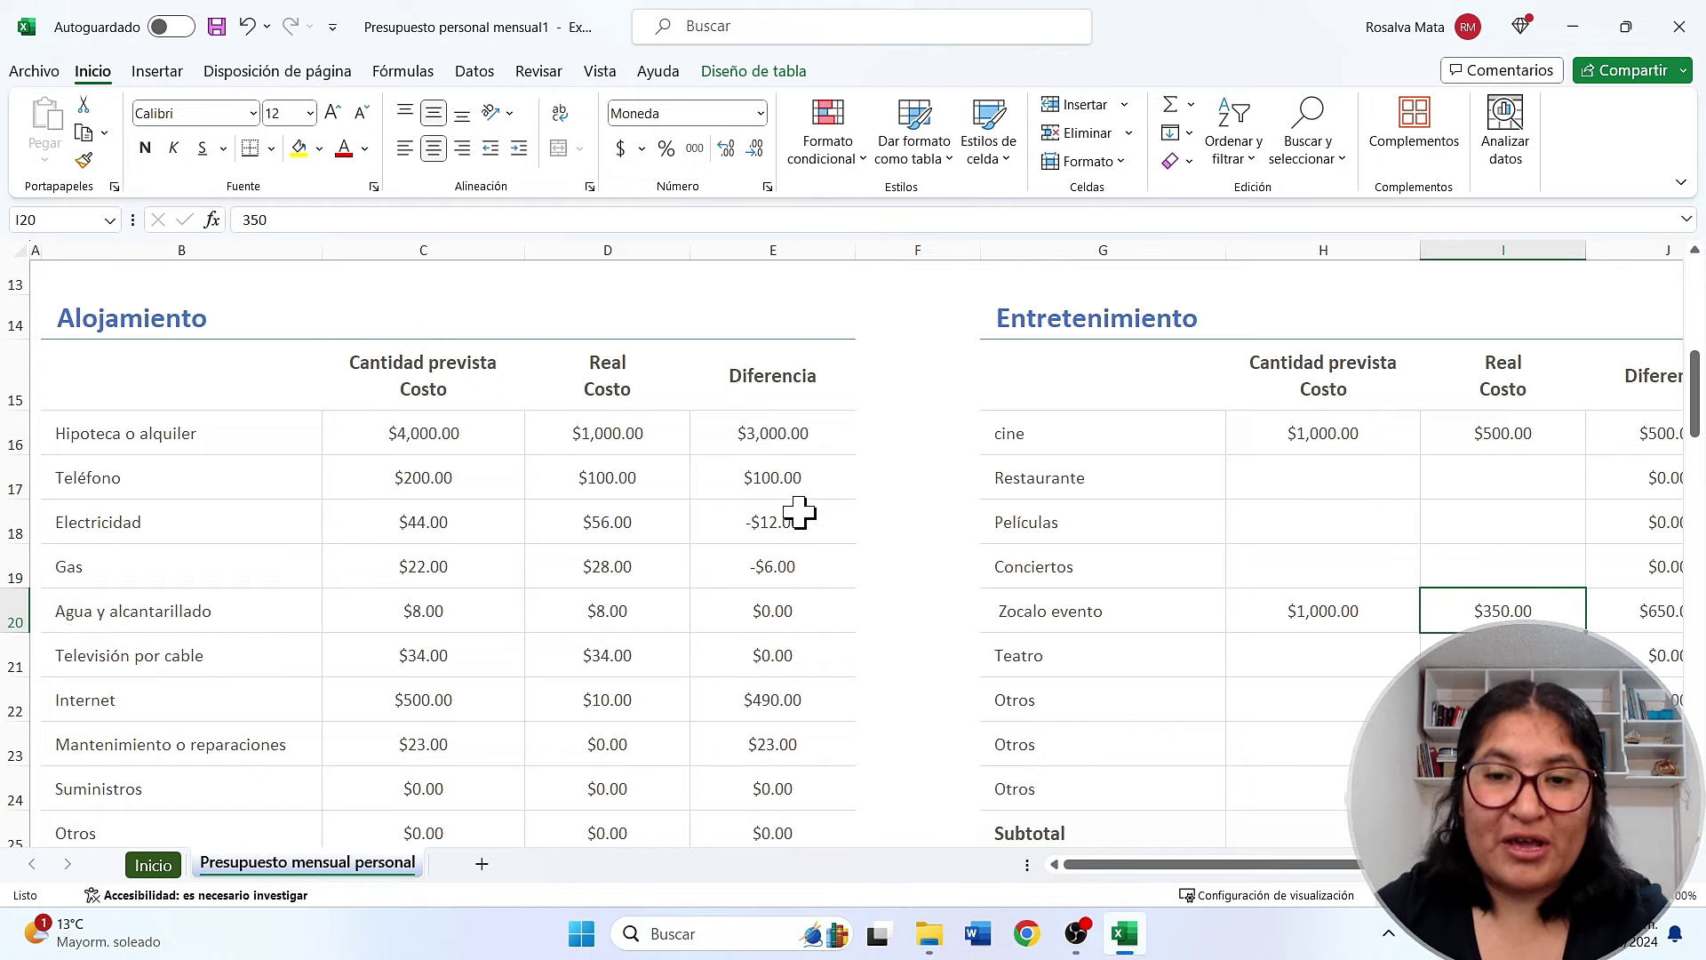
pyautogui.scroll(1, 800, 513)
pyautogui.scroll(2, 800, 513)
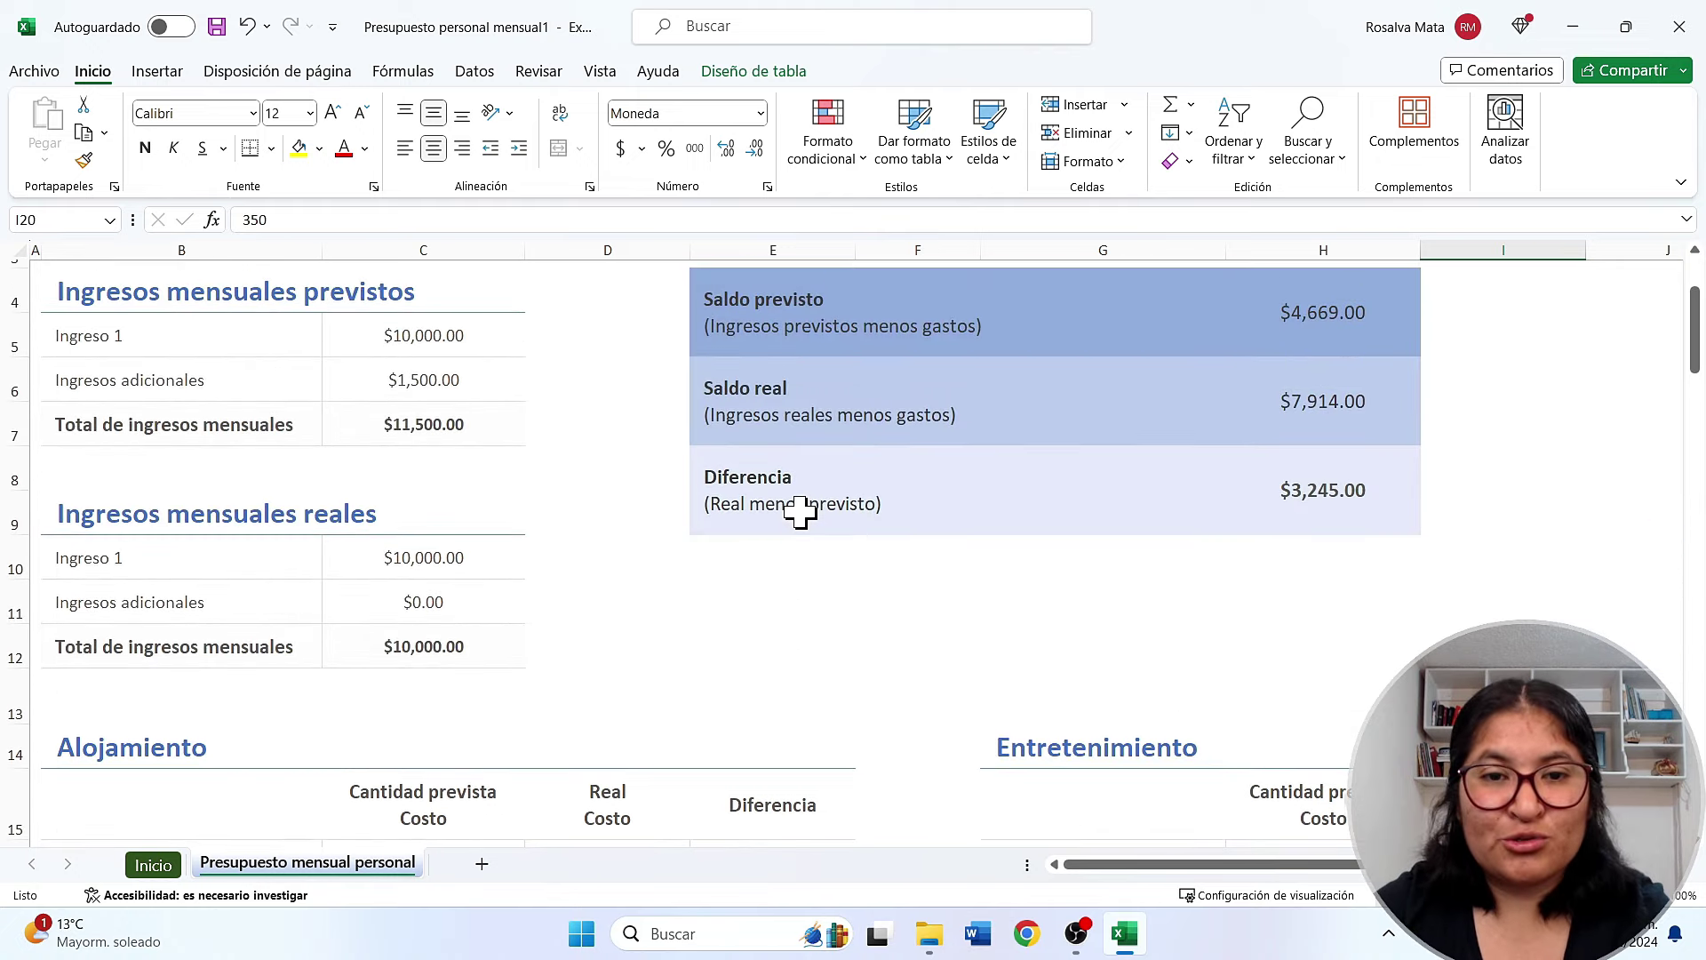
pyautogui.scroll(1, 800, 513)
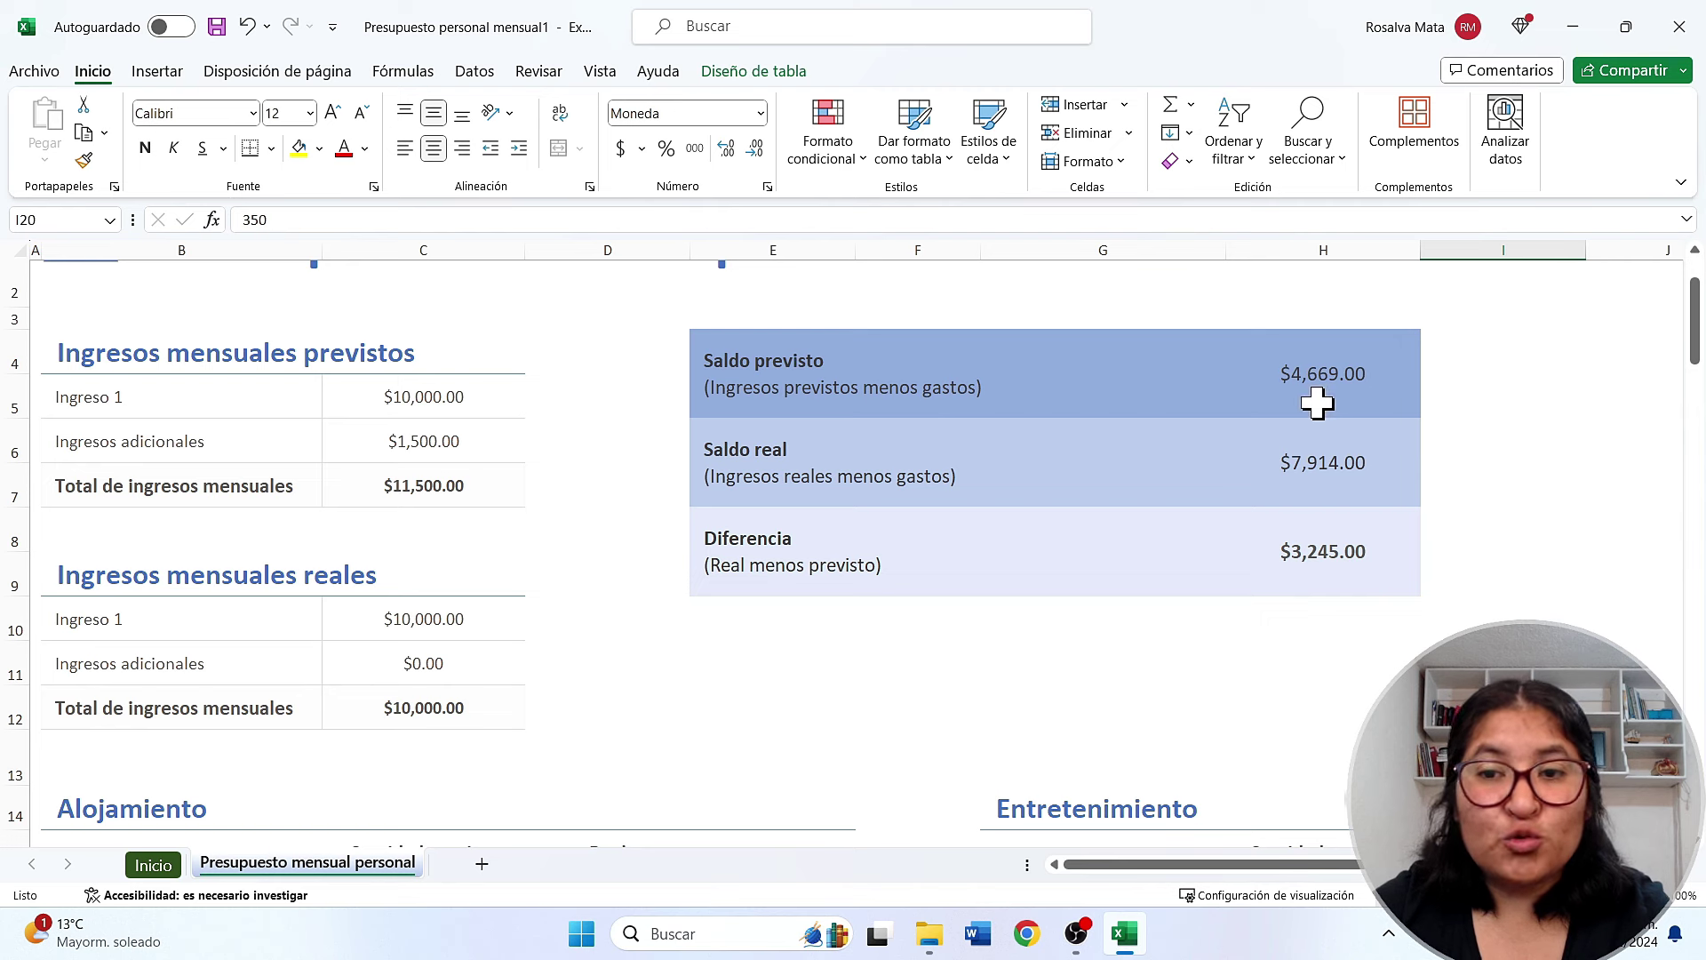
pyautogui.click(1317, 403)
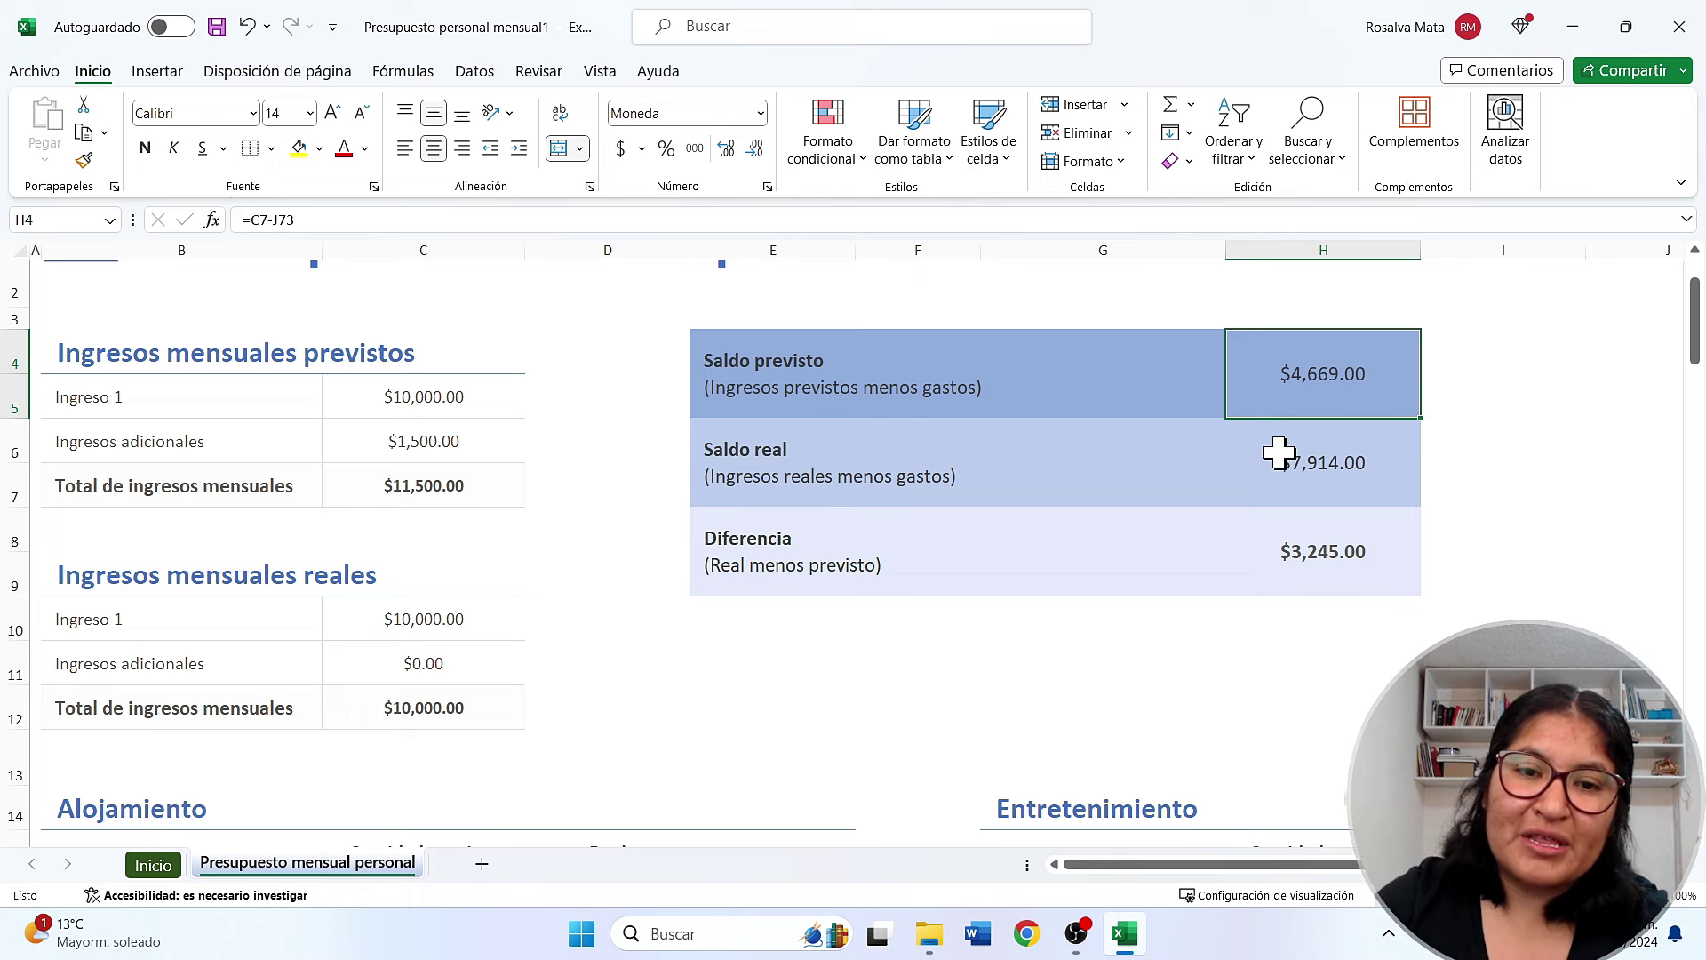
pyautogui.click(1316, 446)
pyautogui.click(1324, 378)
pyautogui.click(1308, 455)
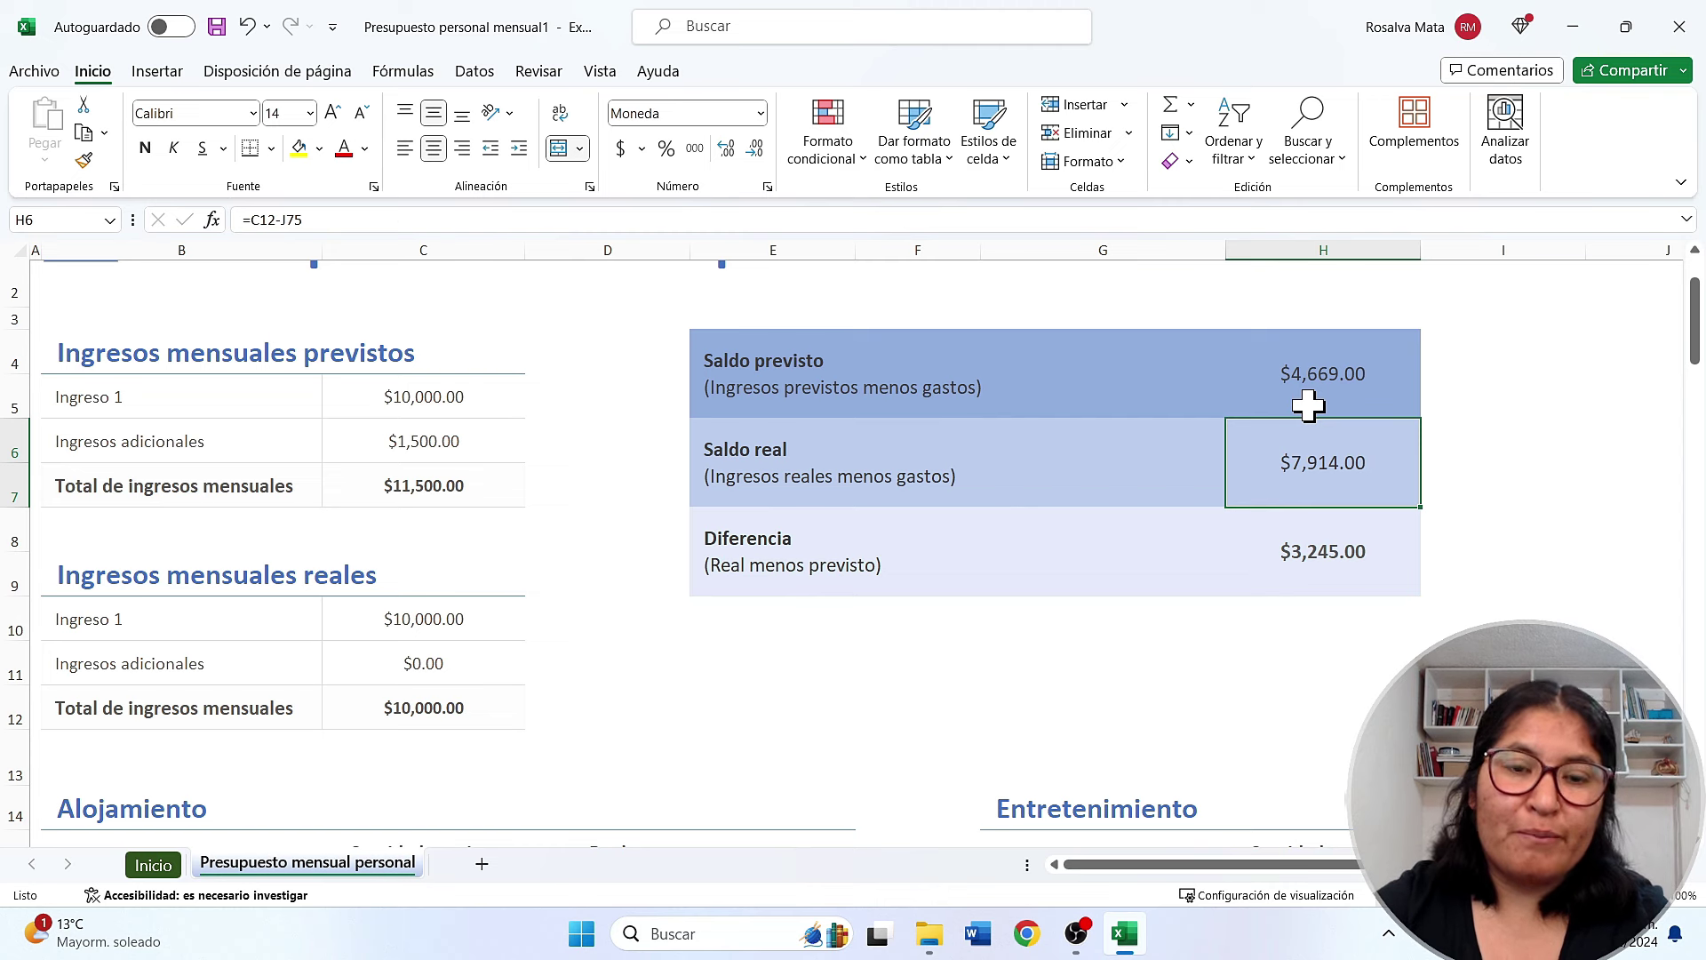
pyautogui.click(1127, 522)
pyautogui.click(1276, 449)
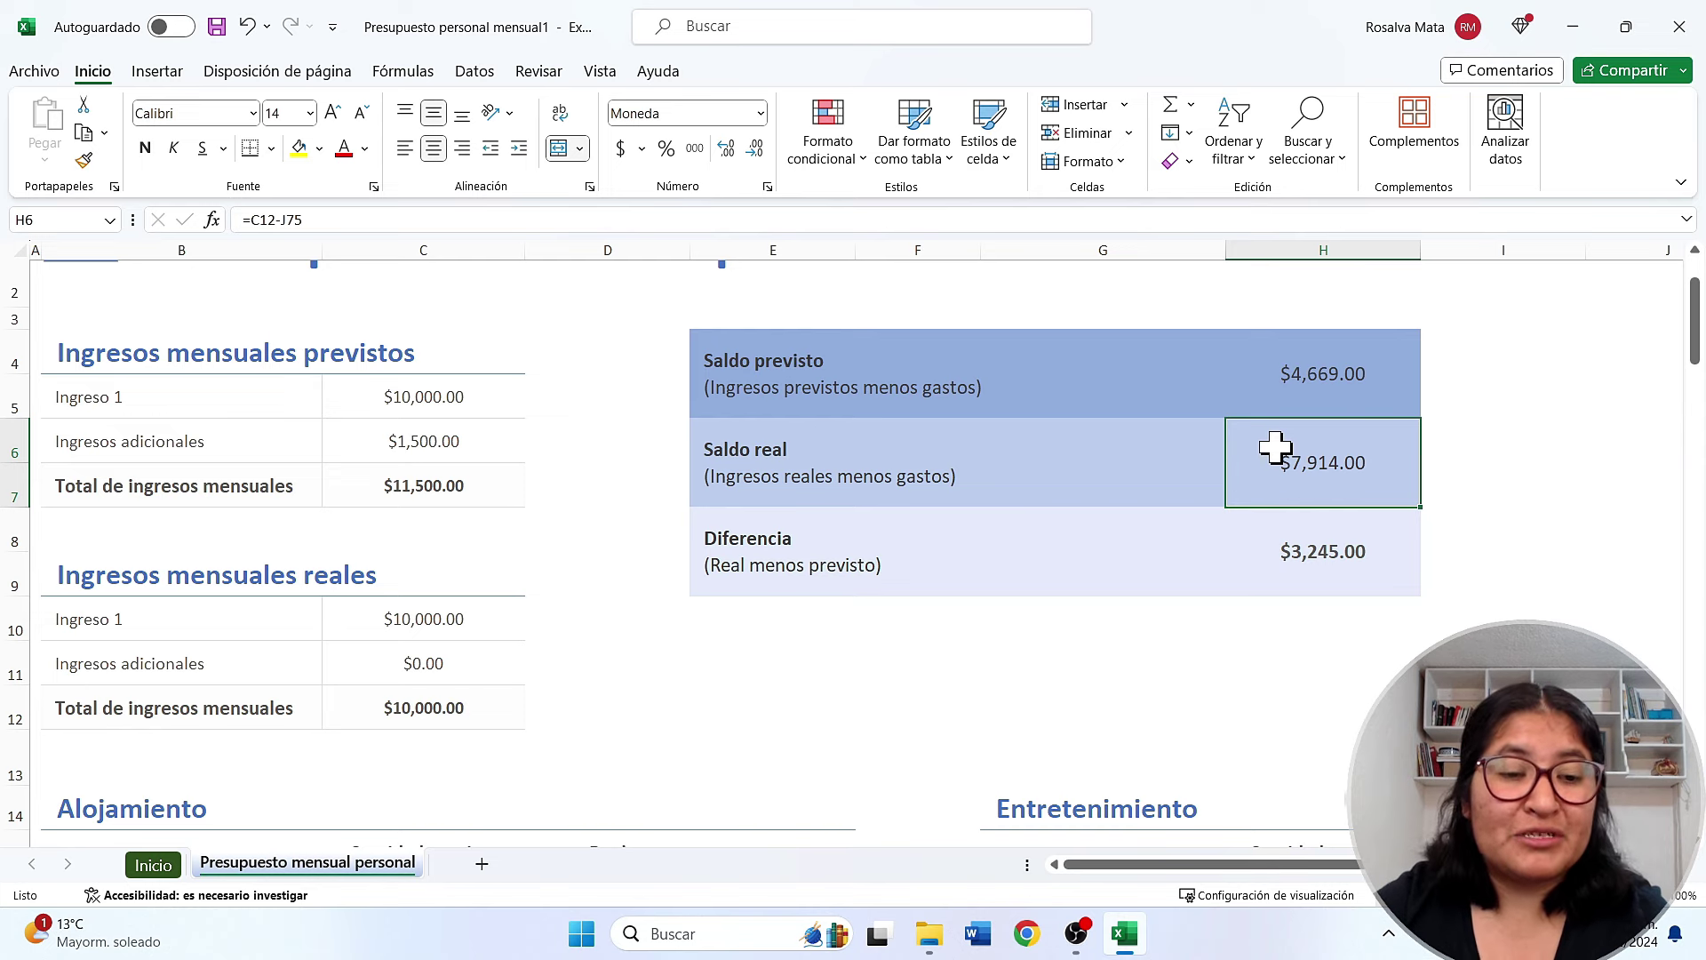
pyautogui.scroll(-1, 502, 484)
pyautogui.scroll(-1, 502, 484)
pyautogui.scroll(-2, 503, 484)
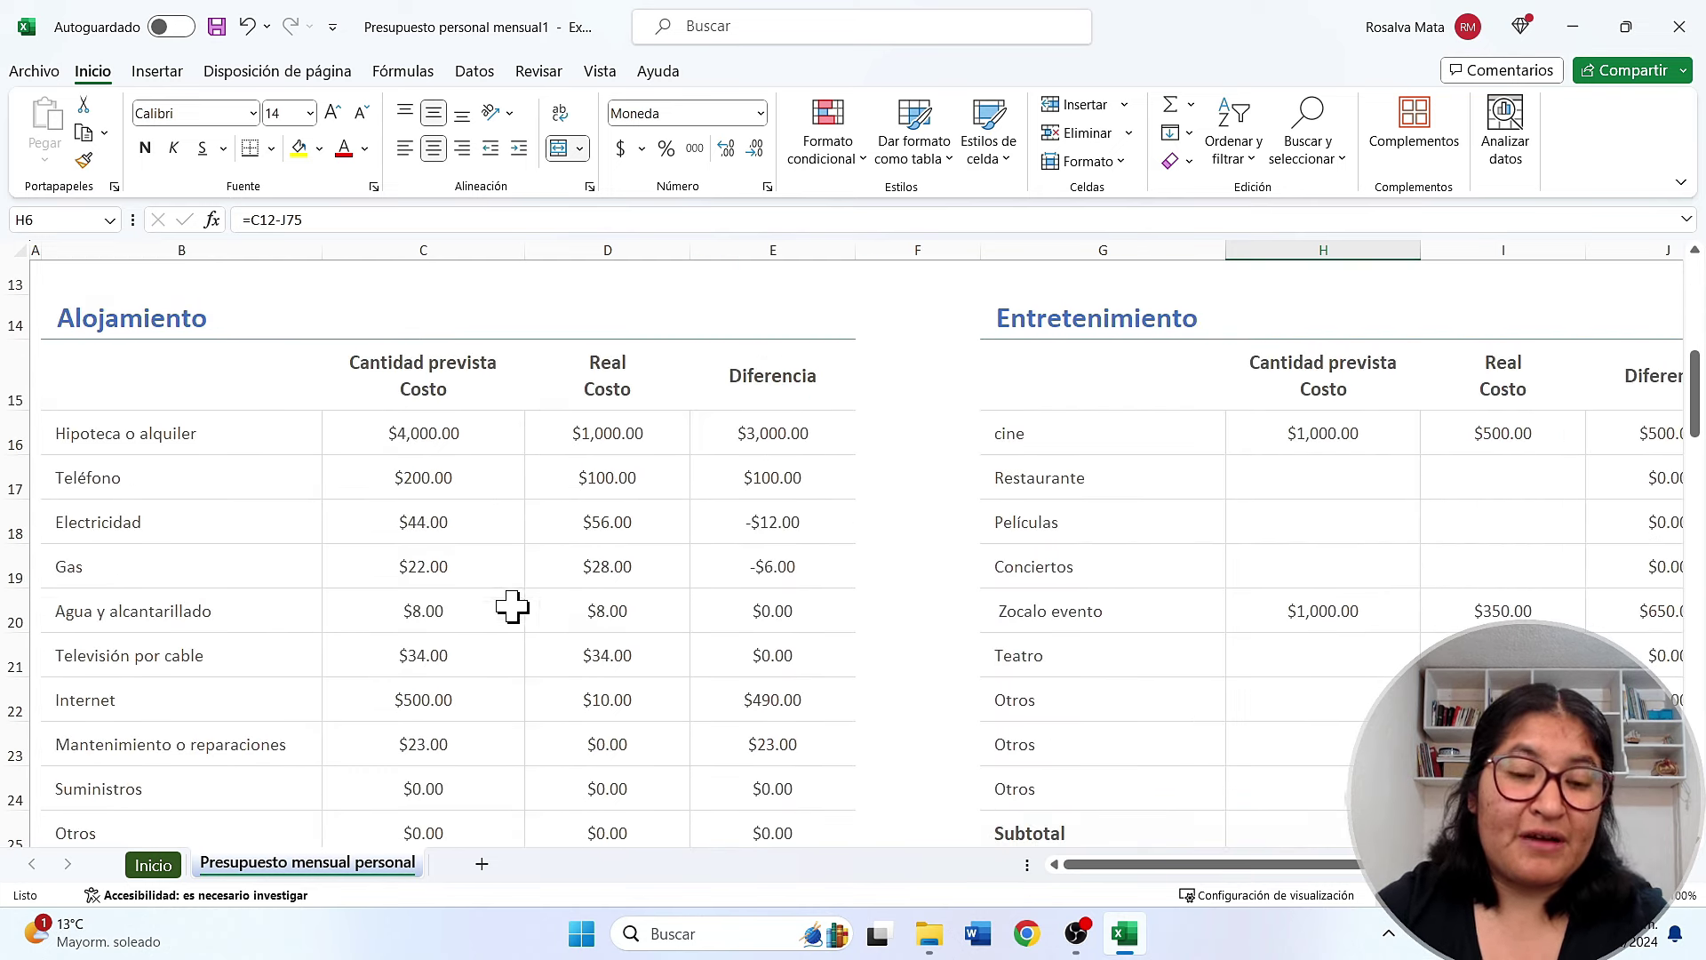
pyautogui.scroll(2, 474, 620)
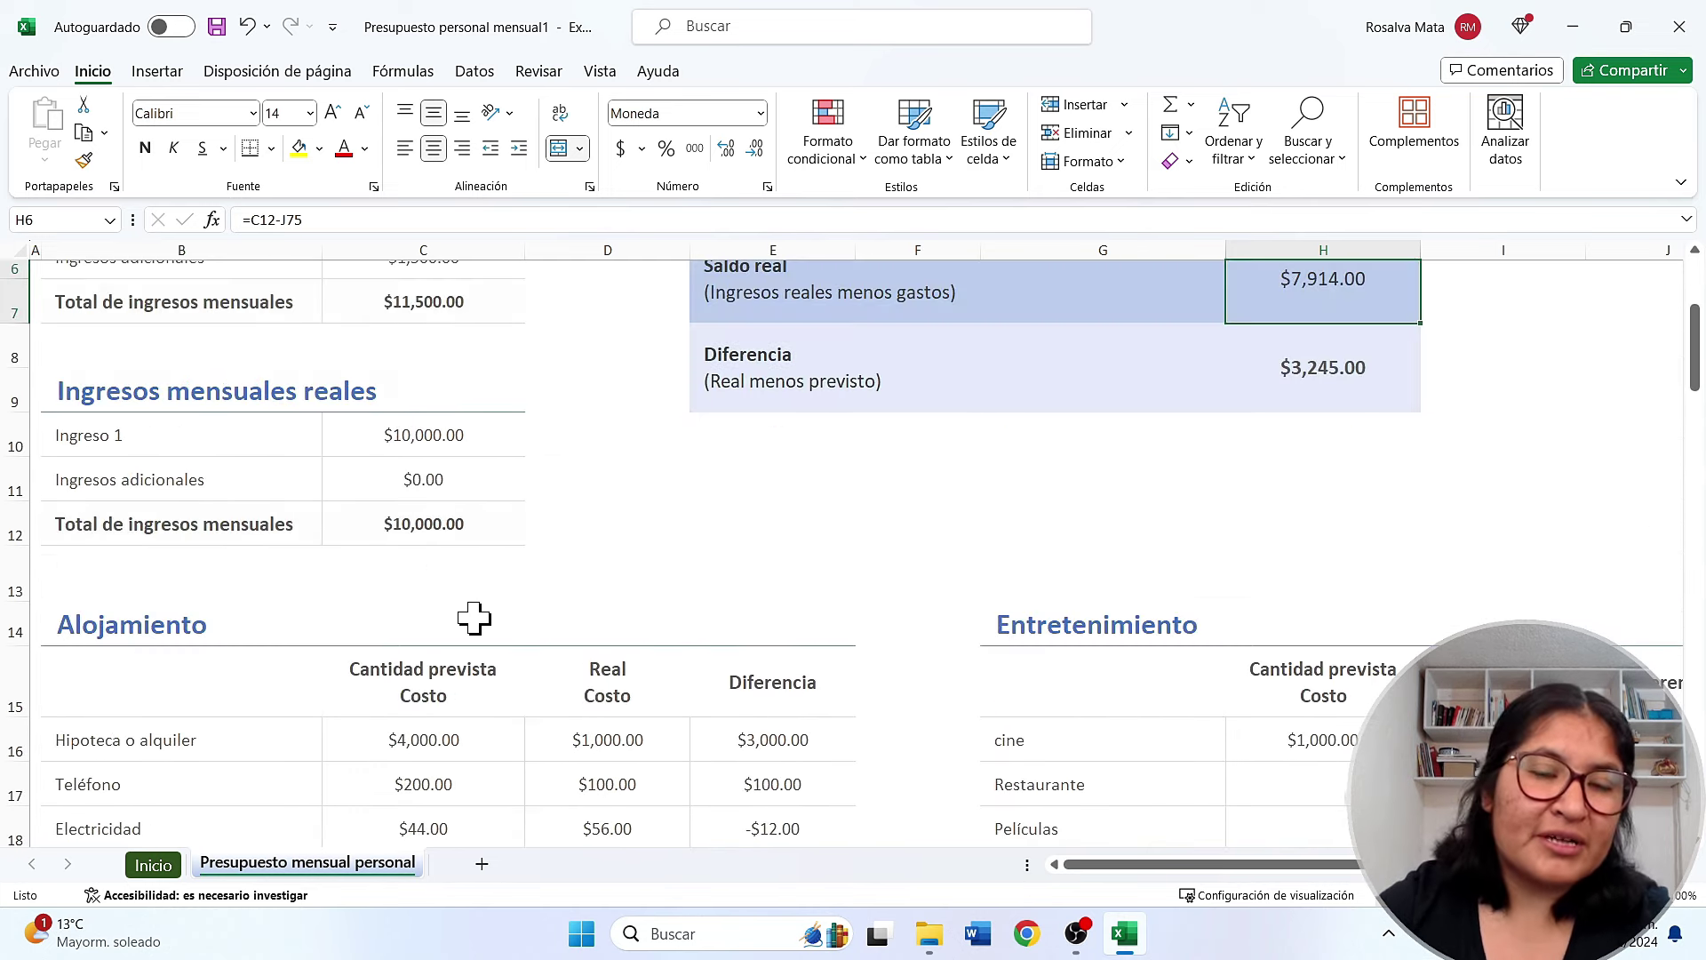
pyautogui.scroll(1, 445, 609)
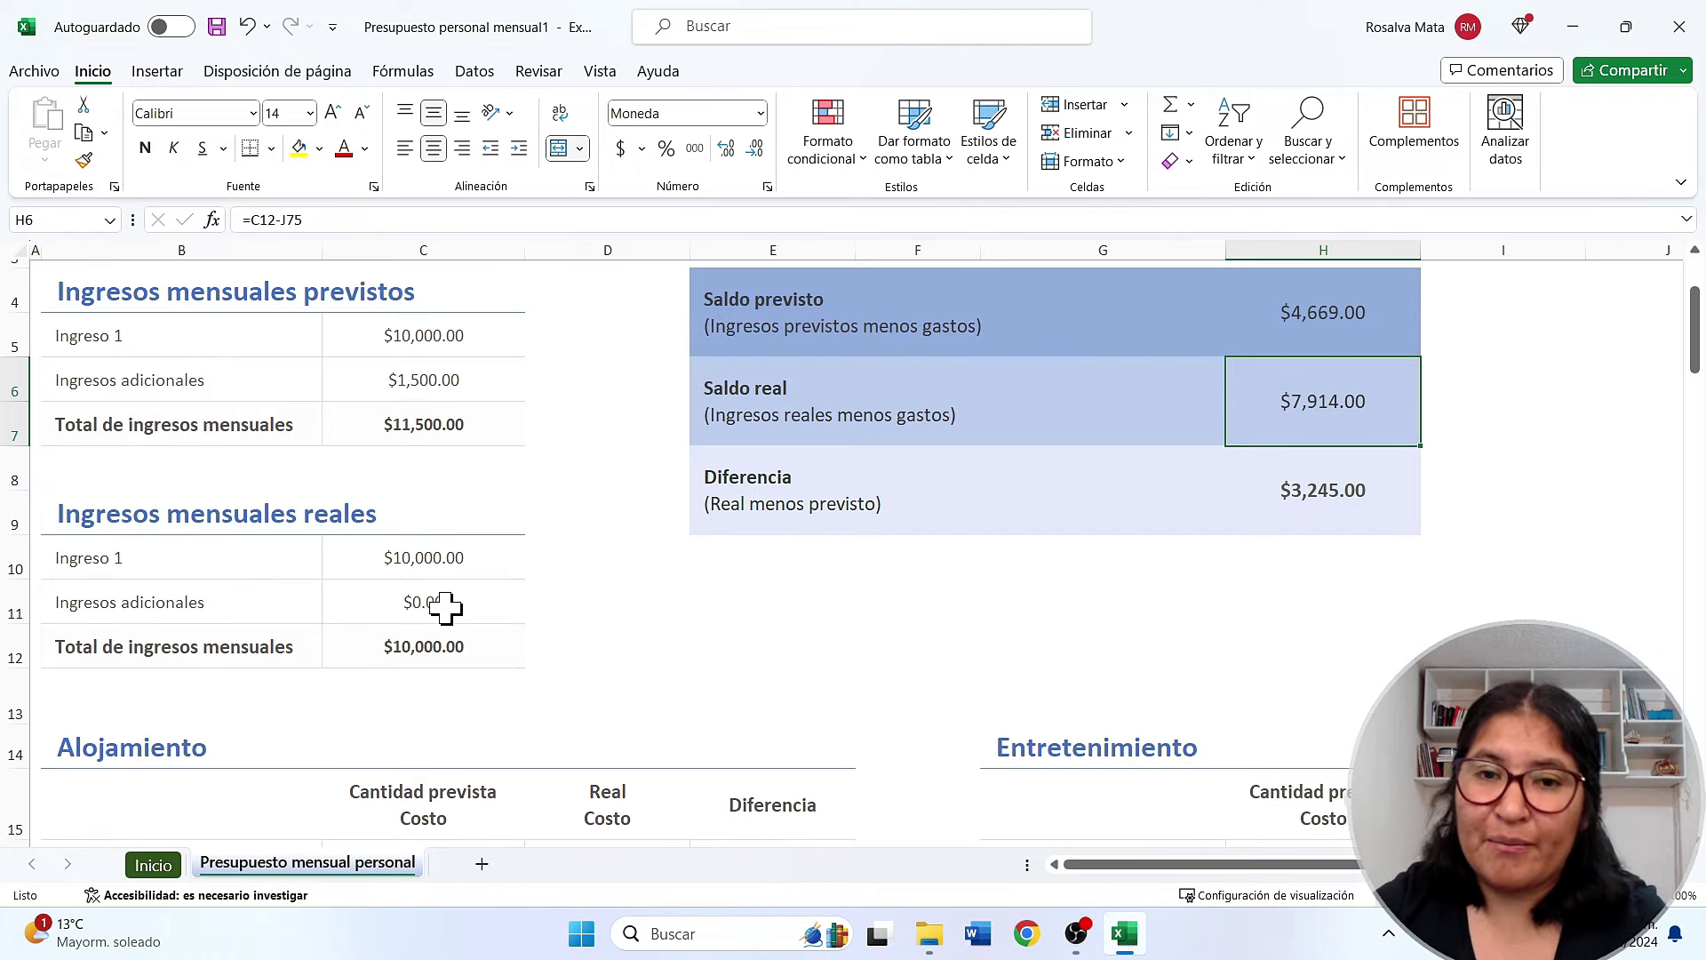
pyautogui.scroll(-1, 458, 609)
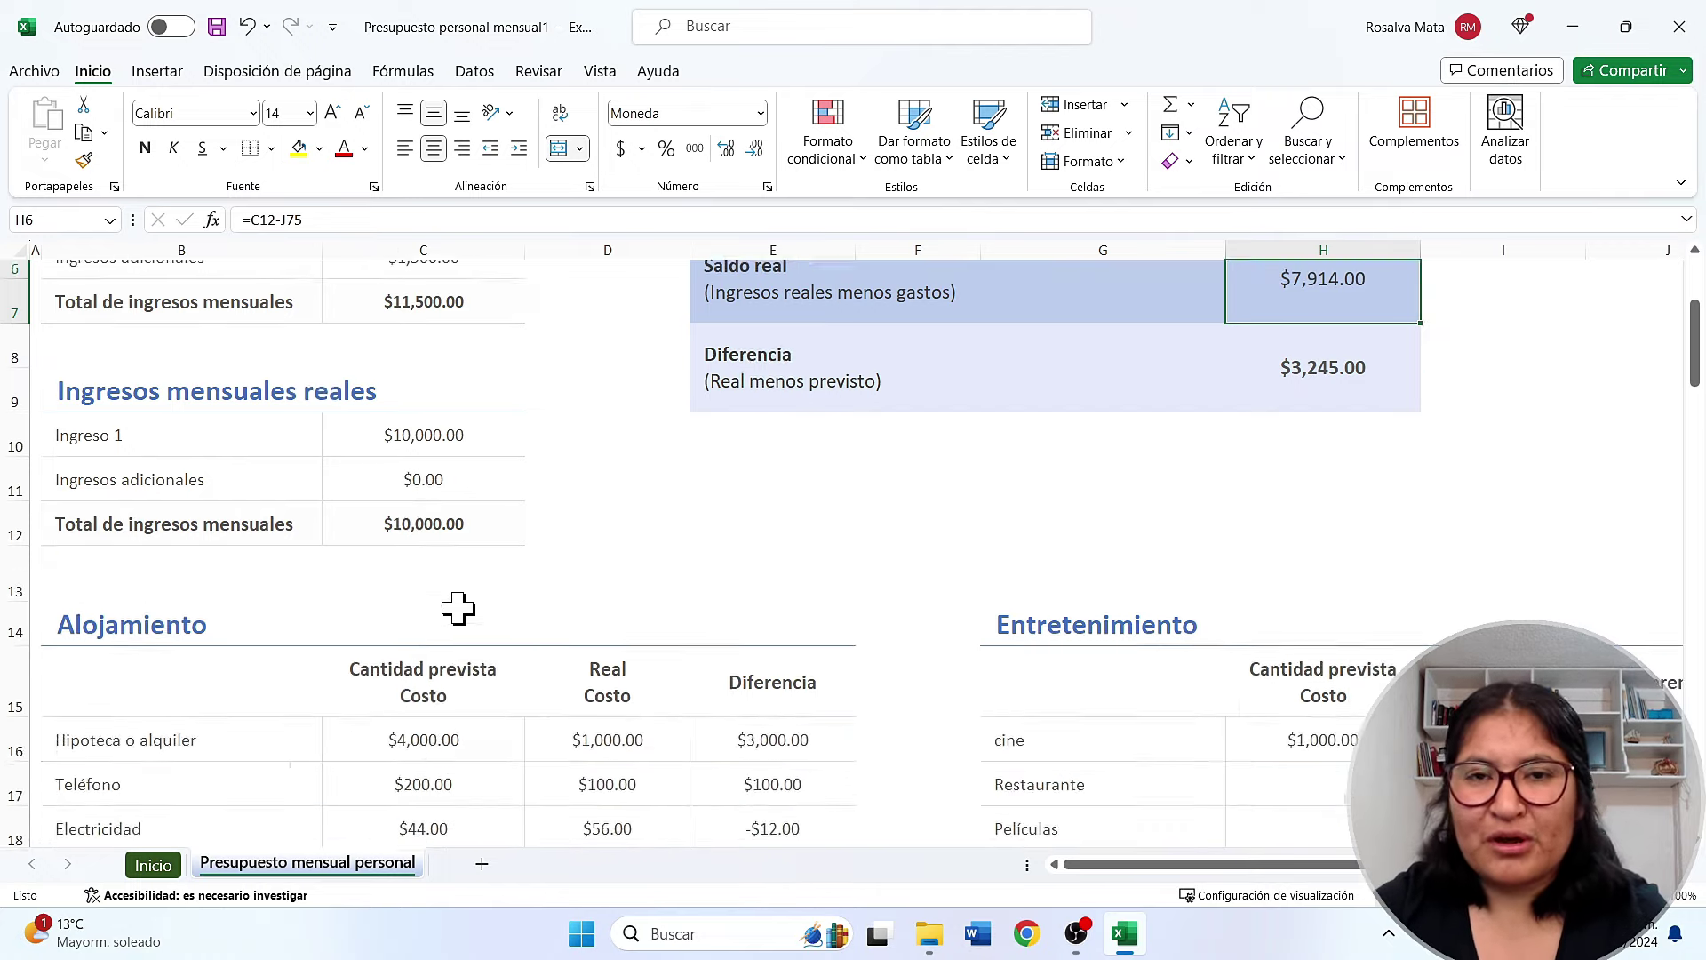
pyautogui.scroll(-1, 459, 615)
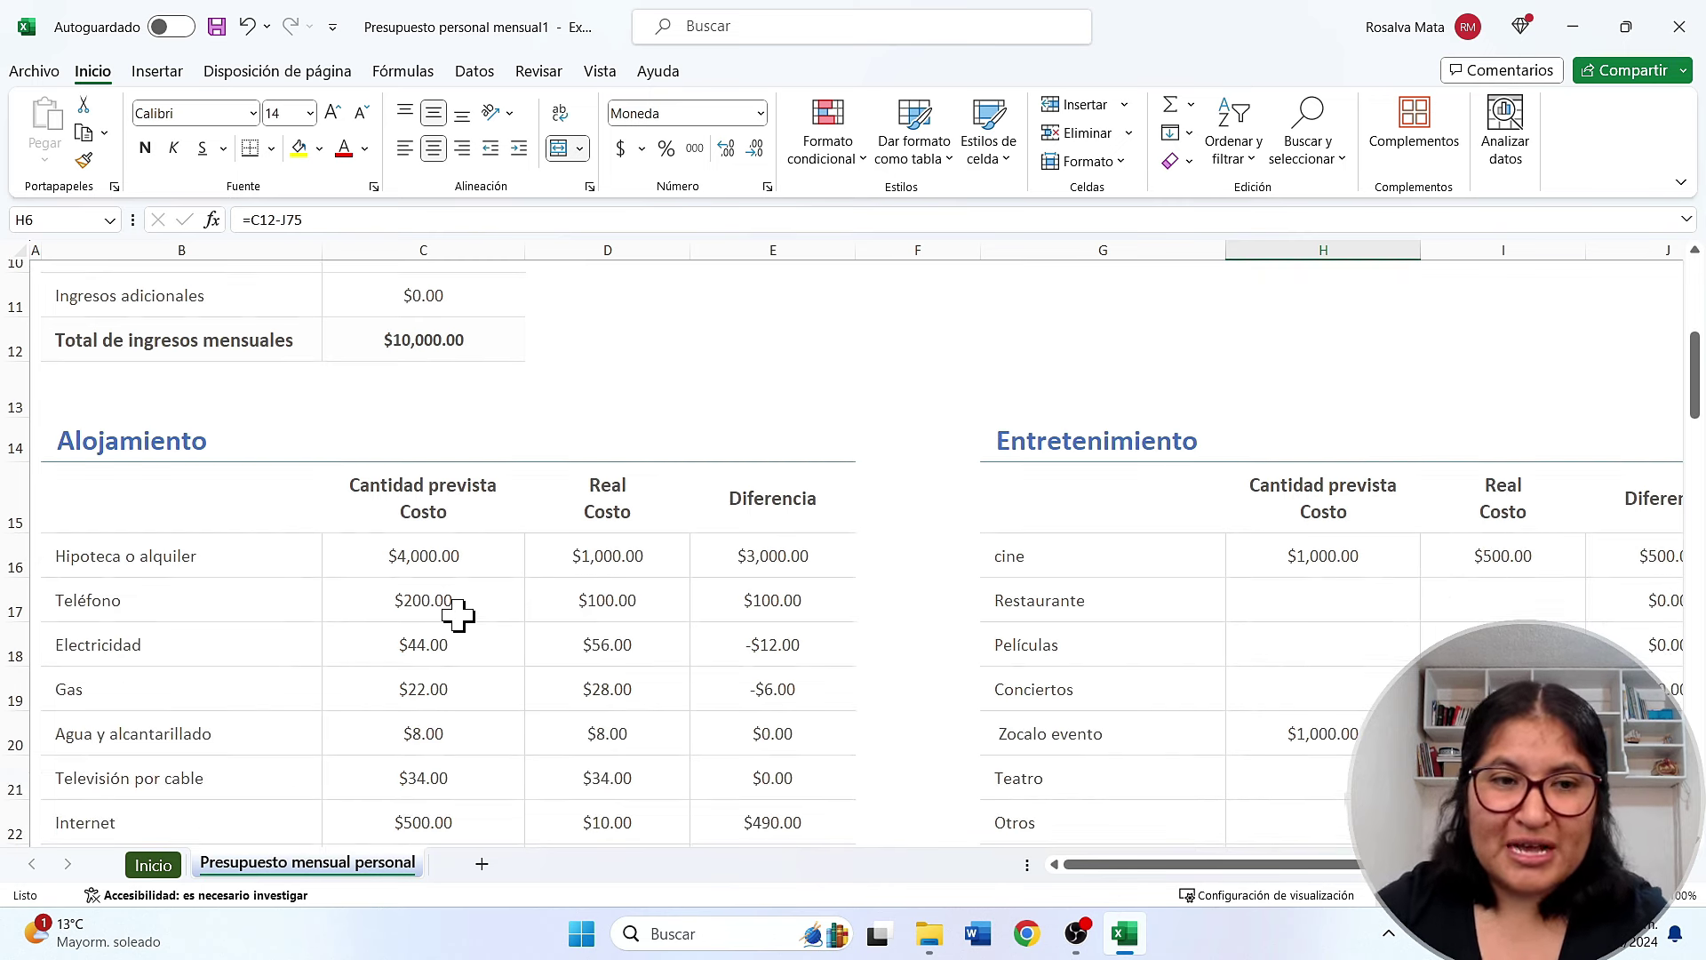
pyautogui.scroll(-1, 279, 606)
pyautogui.scroll(-3, 320, 583)
pyautogui.scroll(-1, 318, 585)
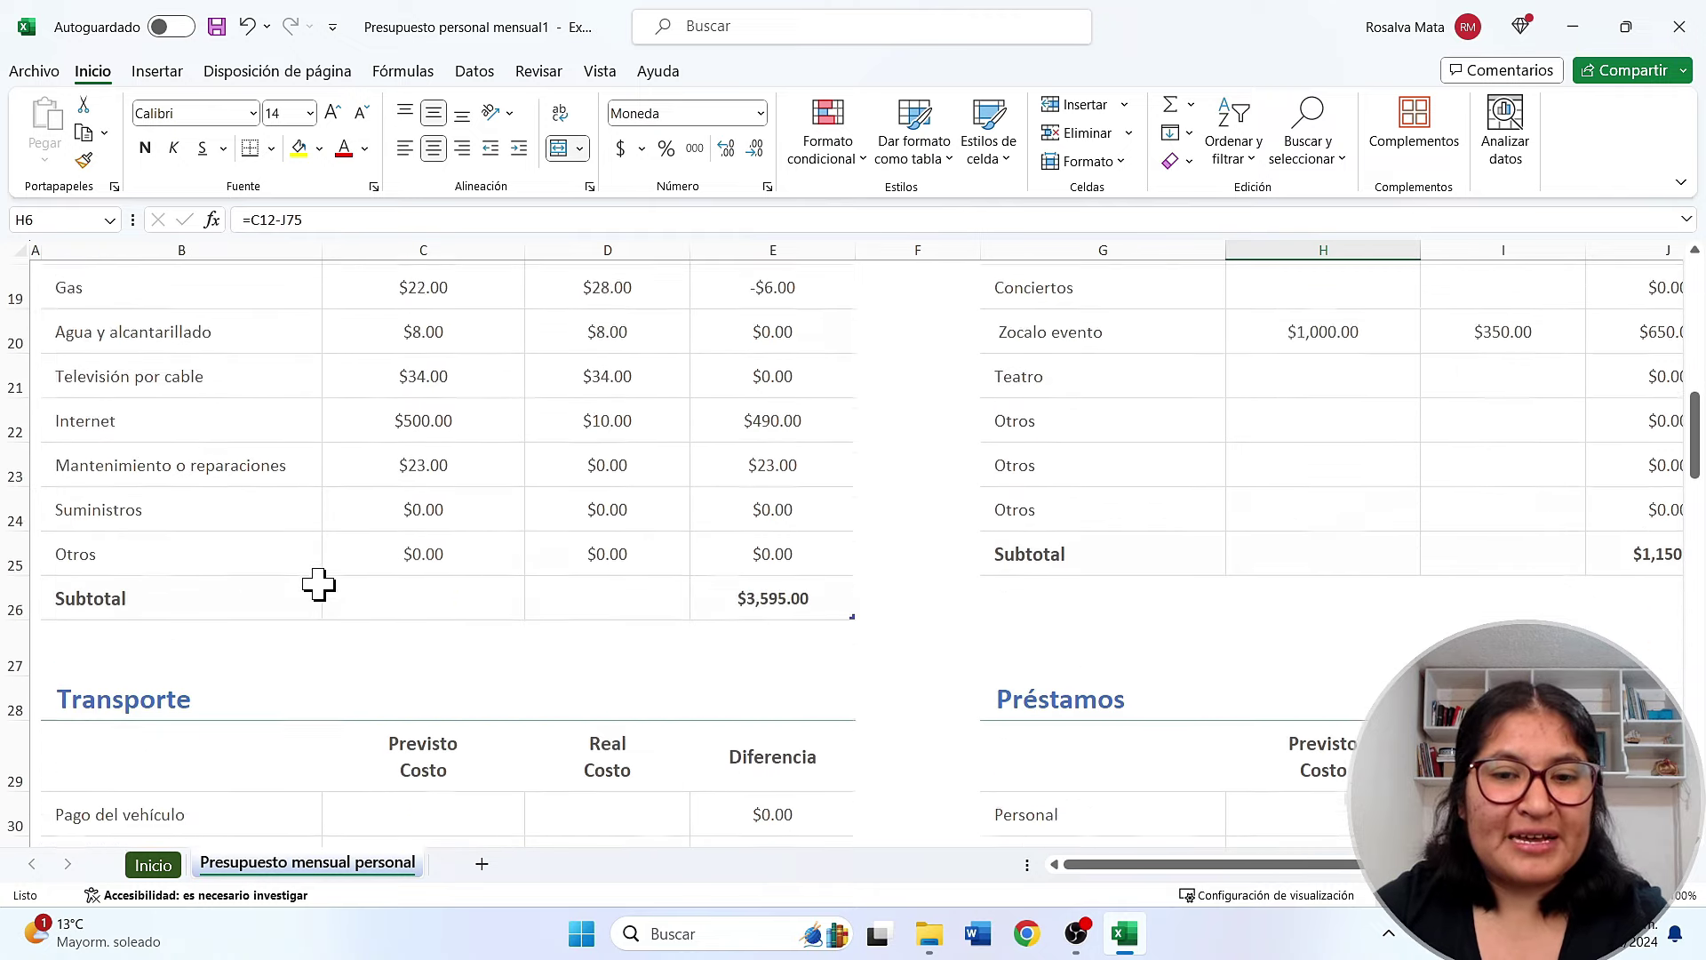
pyautogui.scroll(-2, 319, 585)
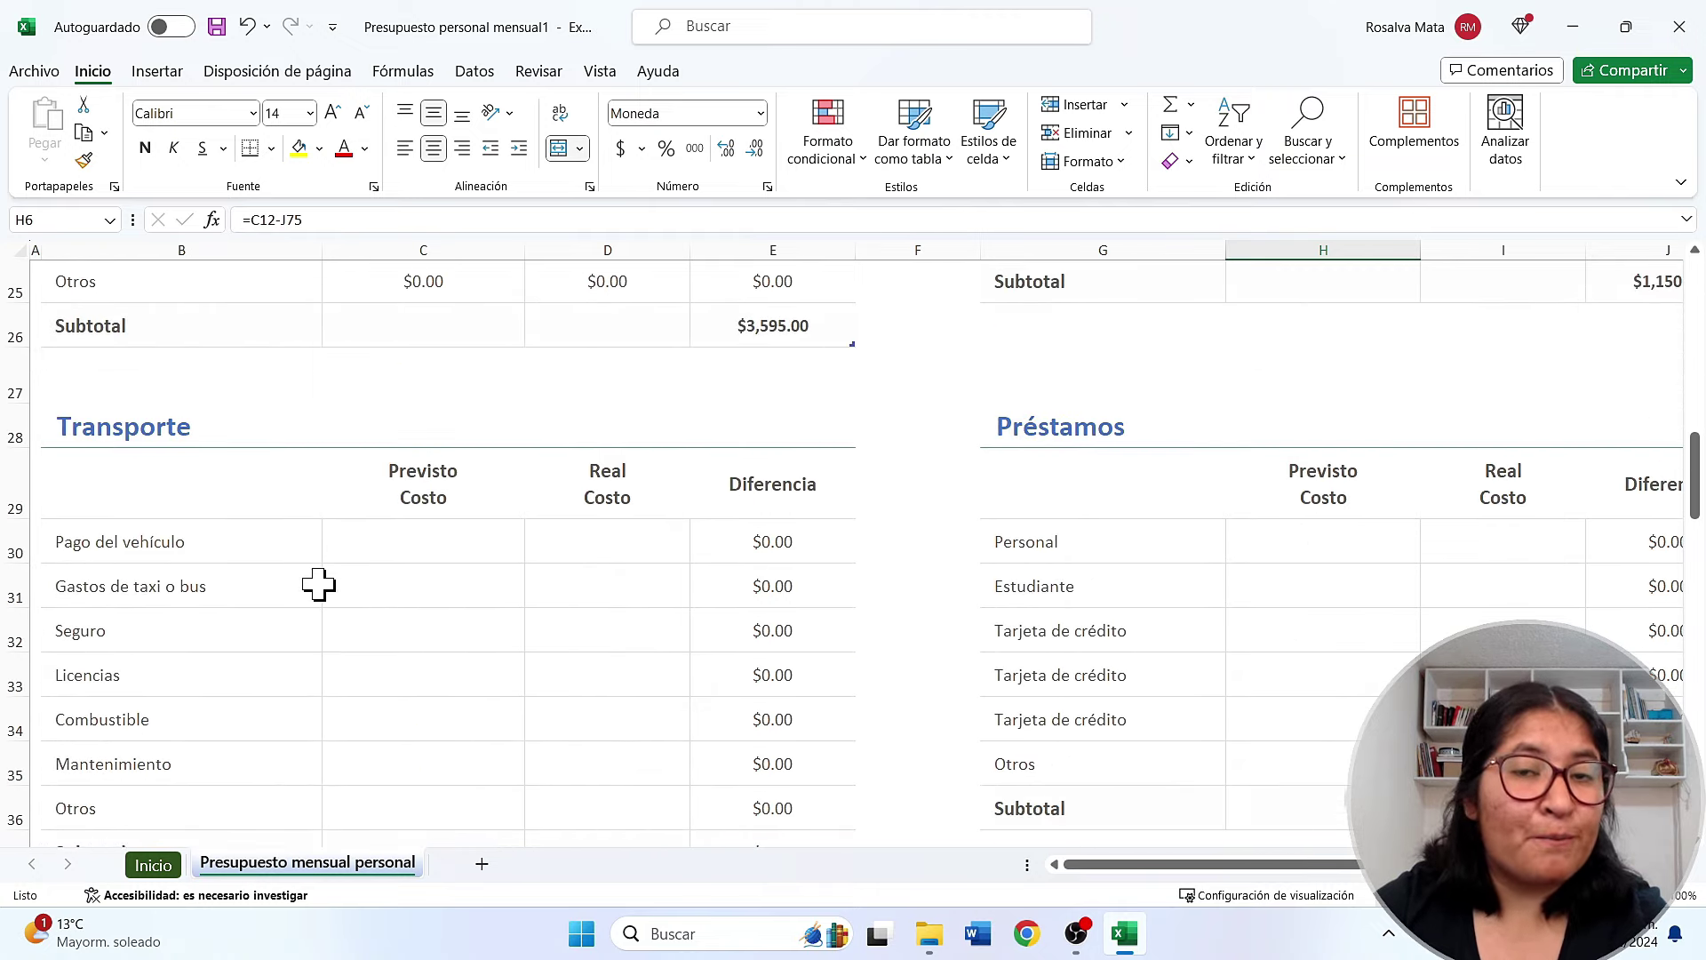
pyautogui.click(137, 453)
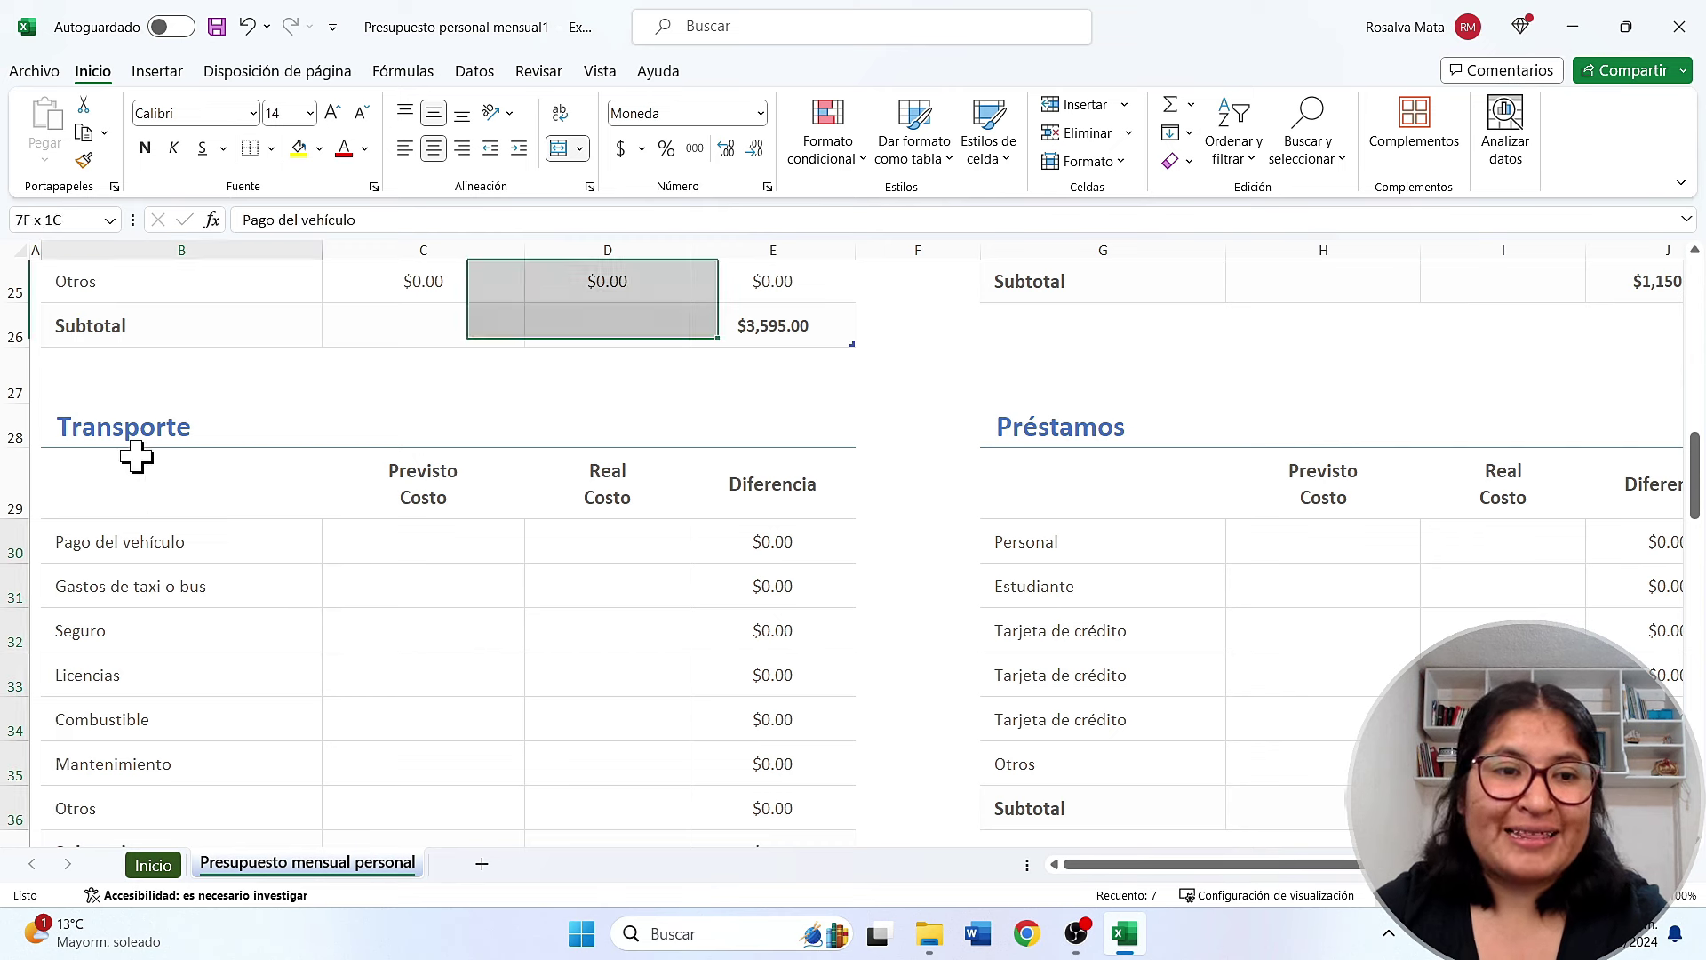
pyautogui.click(152, 591)
pyautogui.click(138, 551)
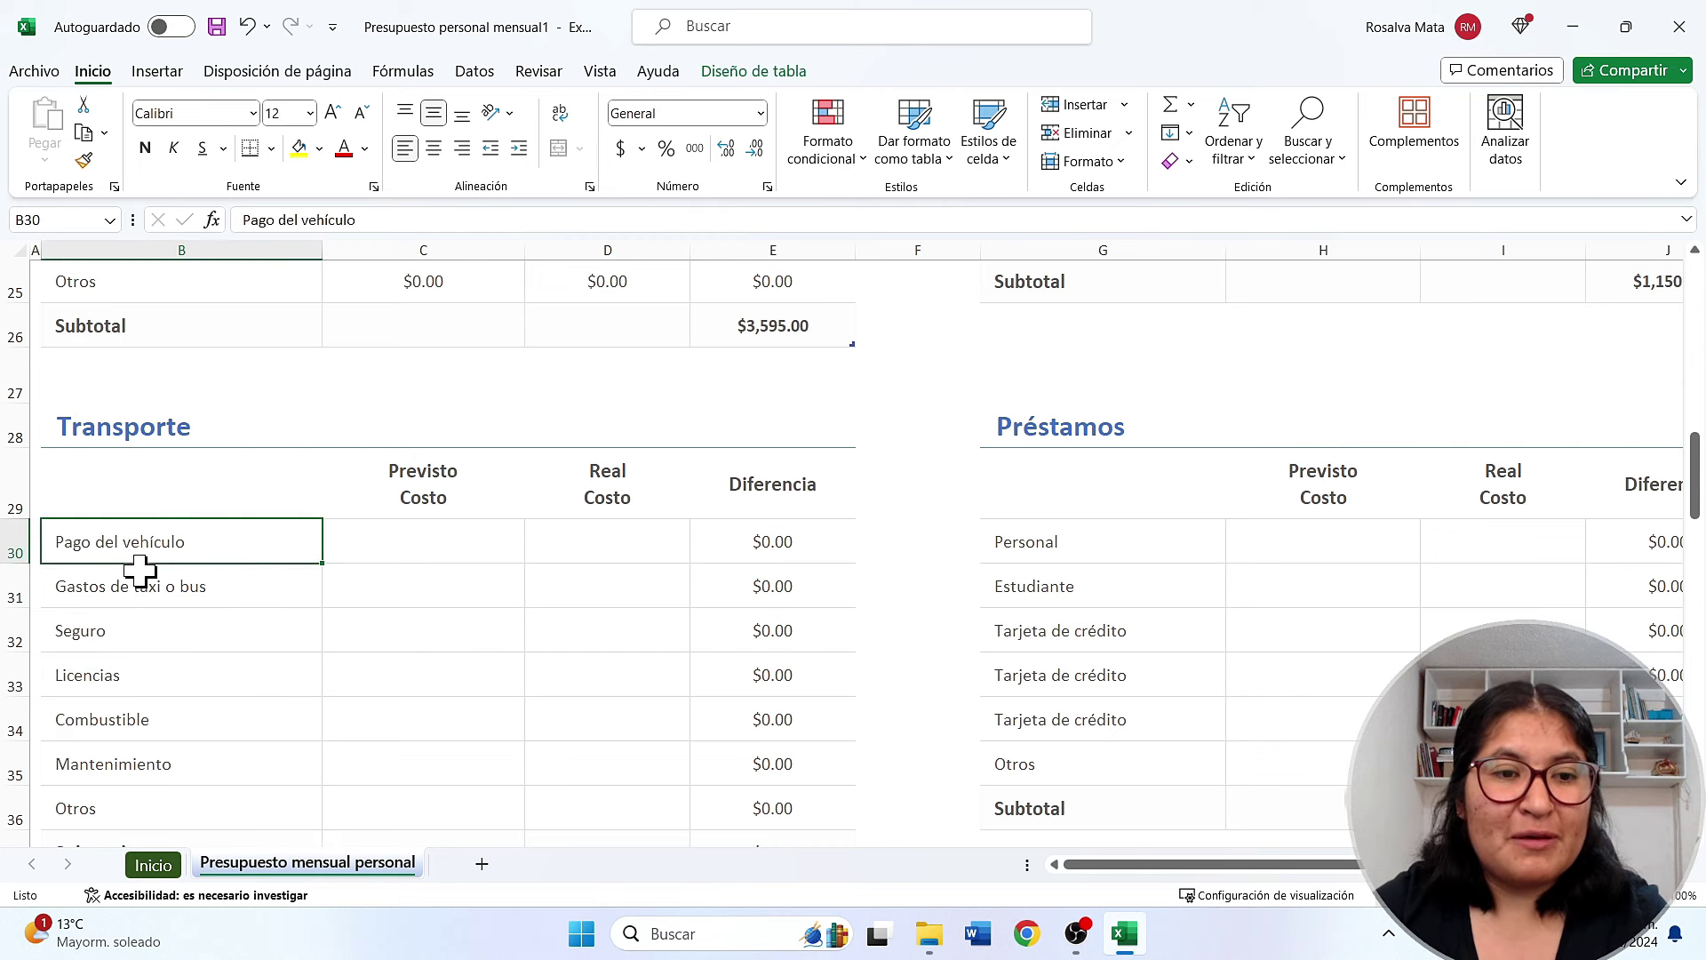
pyautogui.click(135, 602)
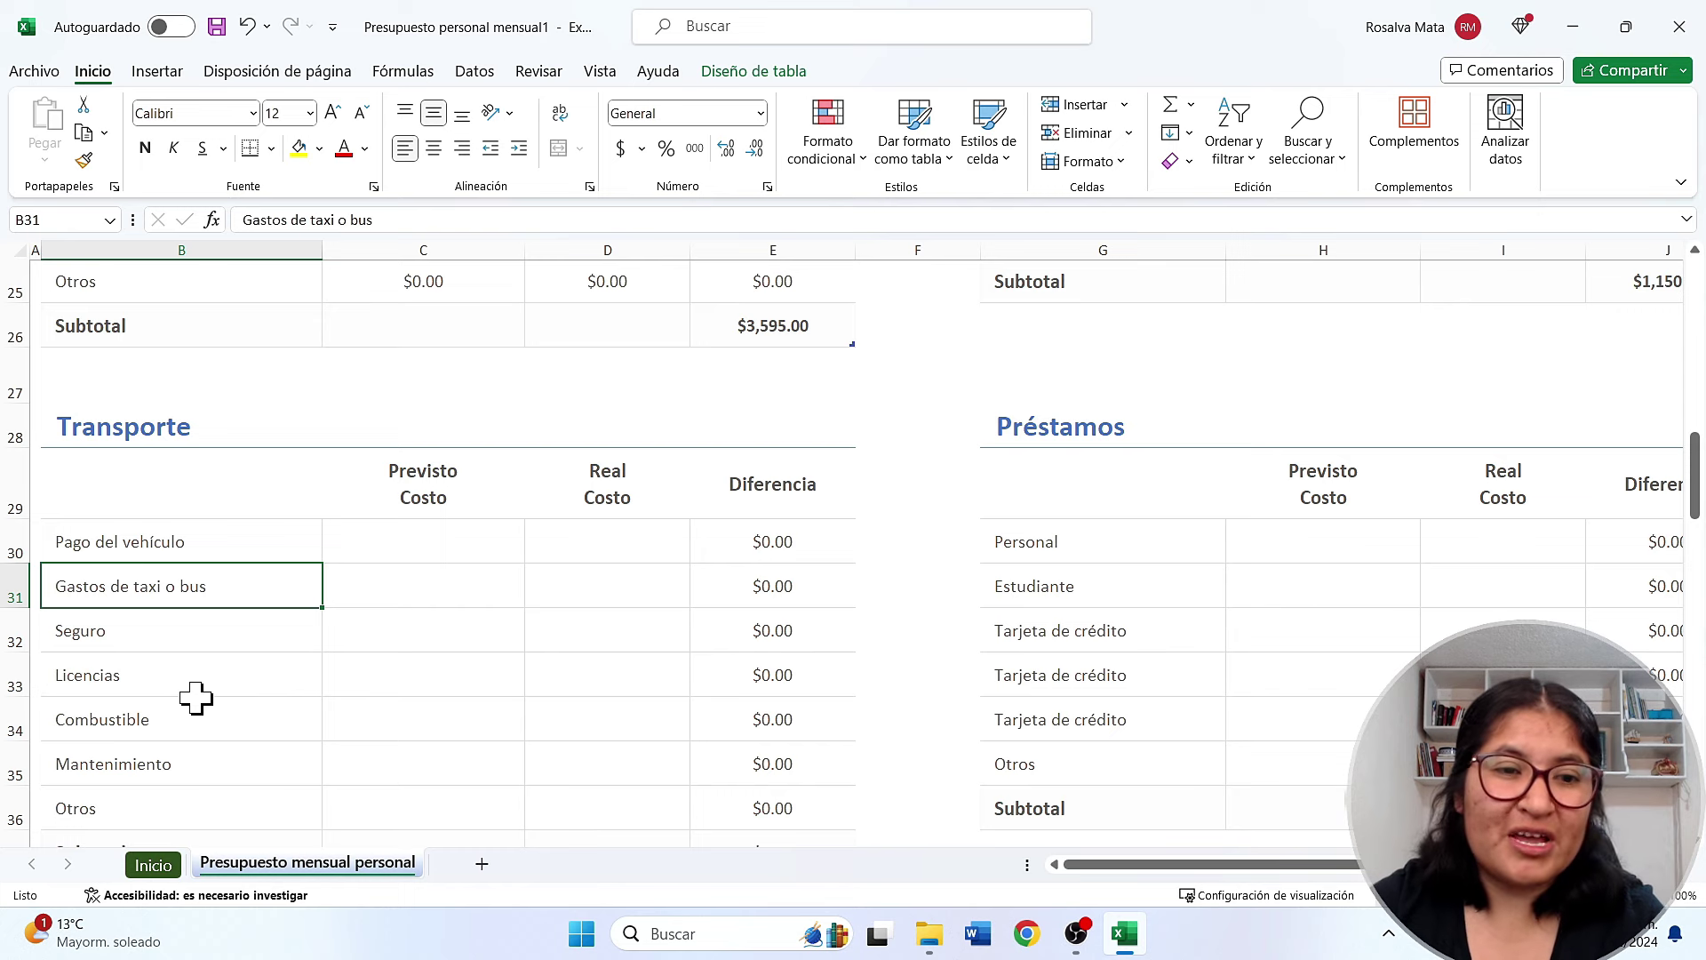
pyautogui.scroll(-1, 195, 699)
pyautogui.click(215, 627)
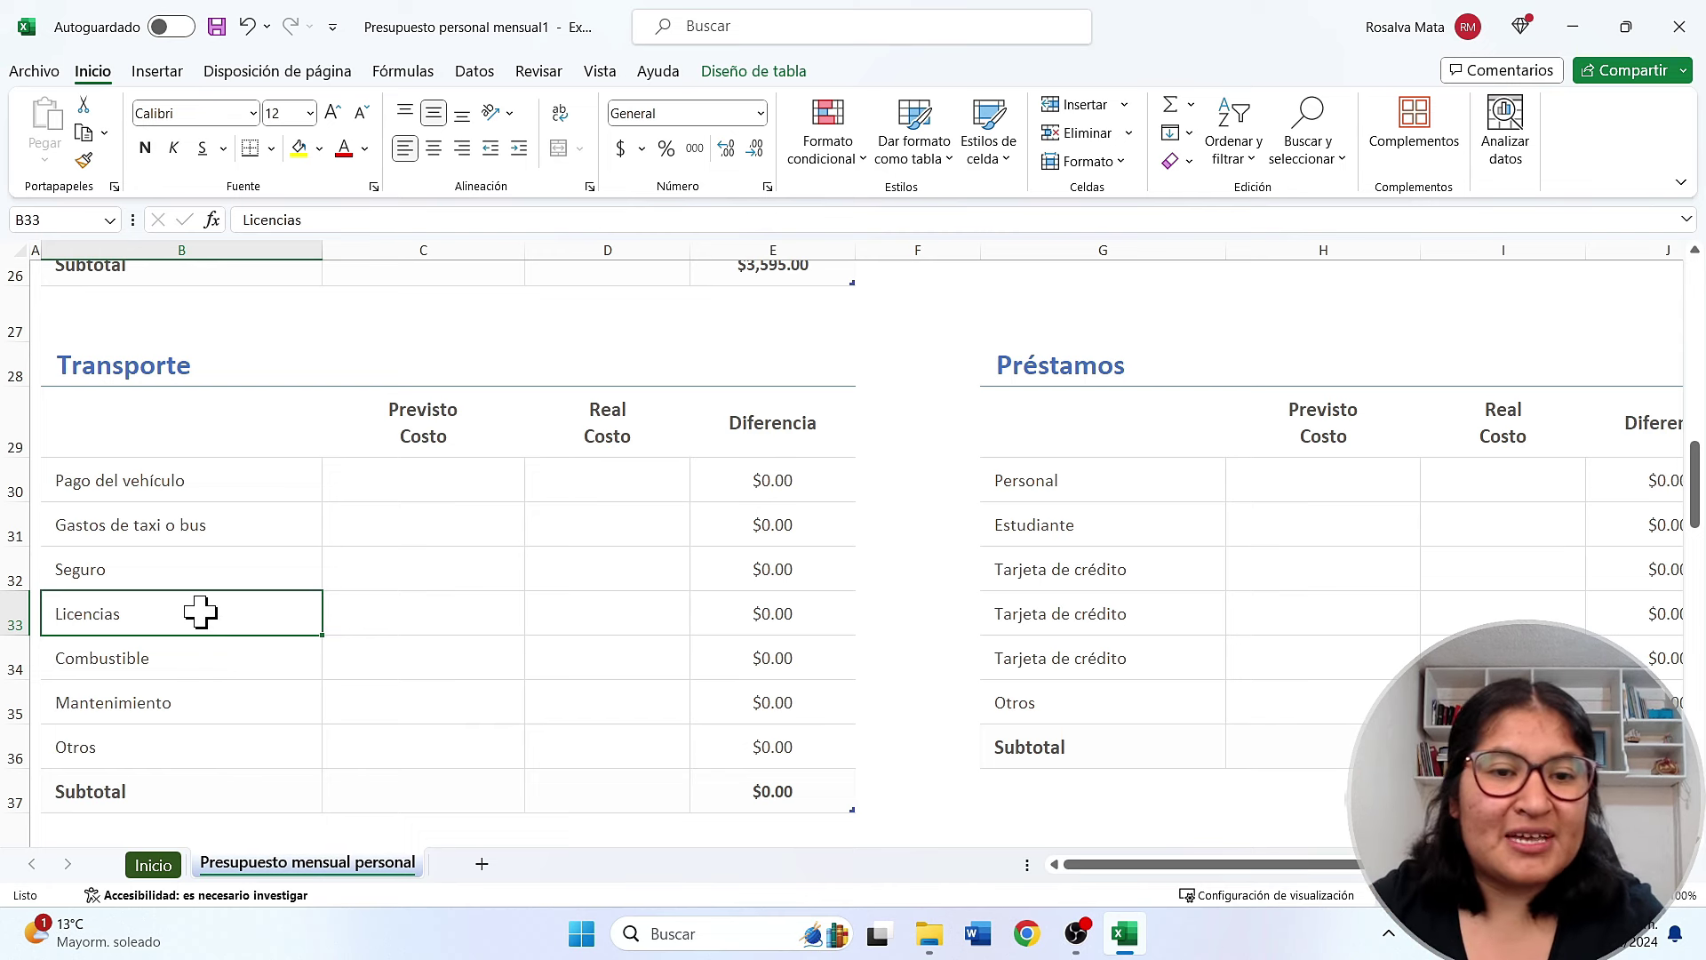
pyautogui.click(449, 520)
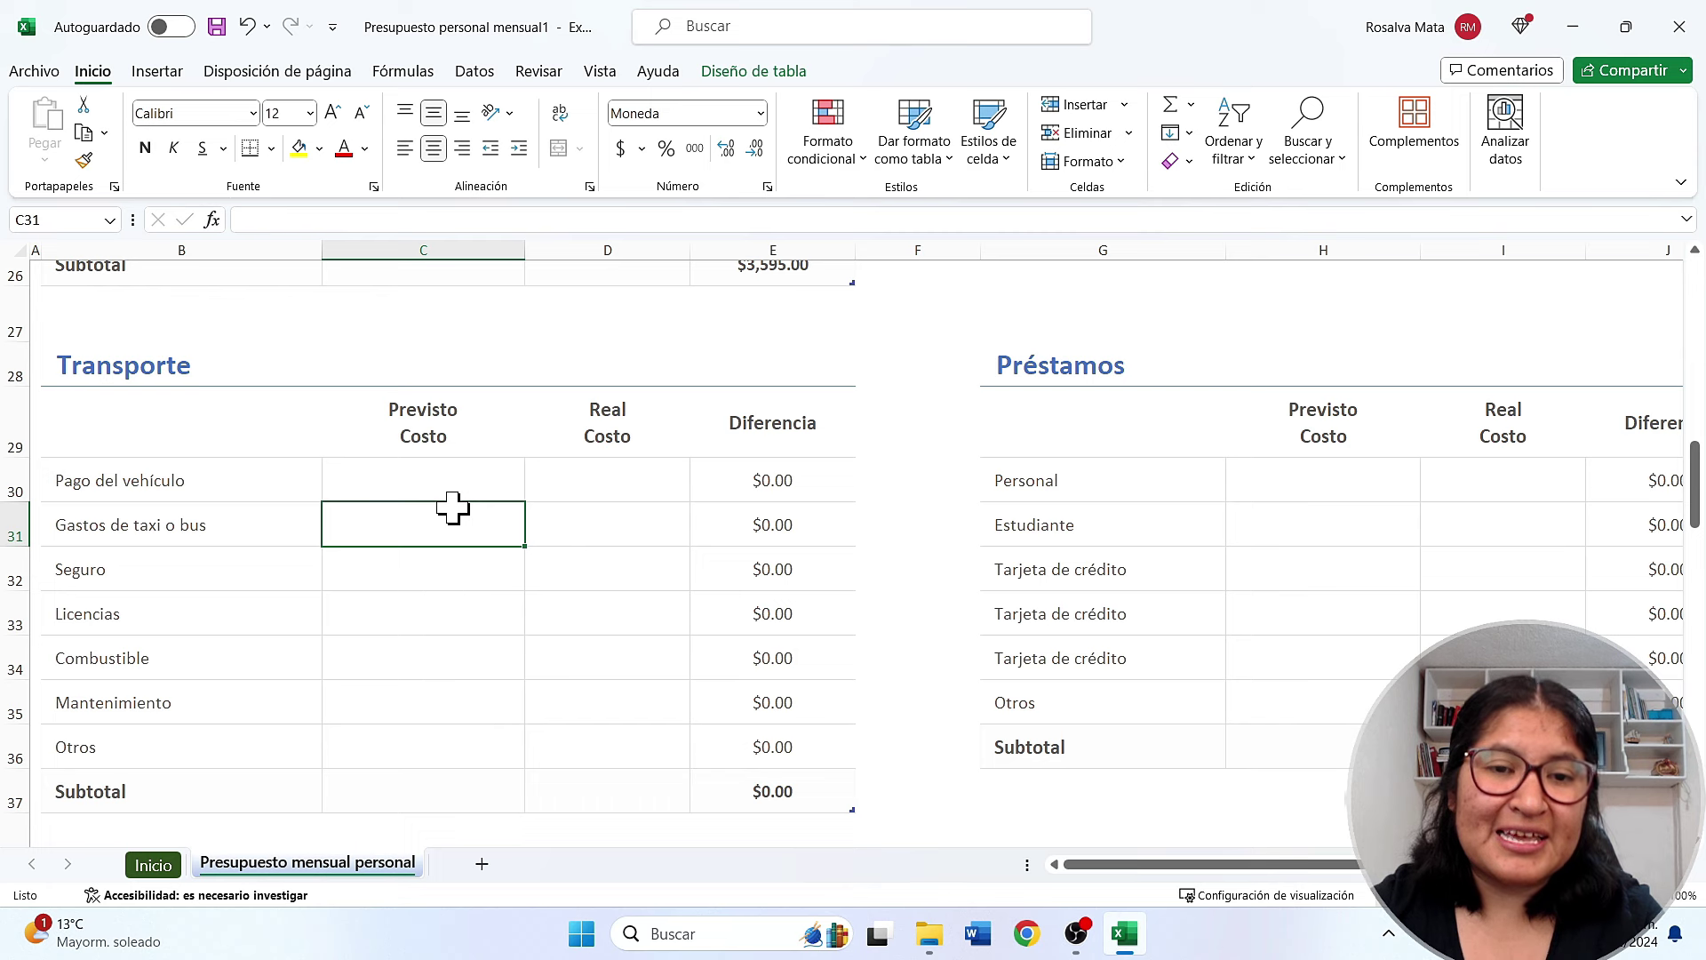
pyautogui.click(594, 496)
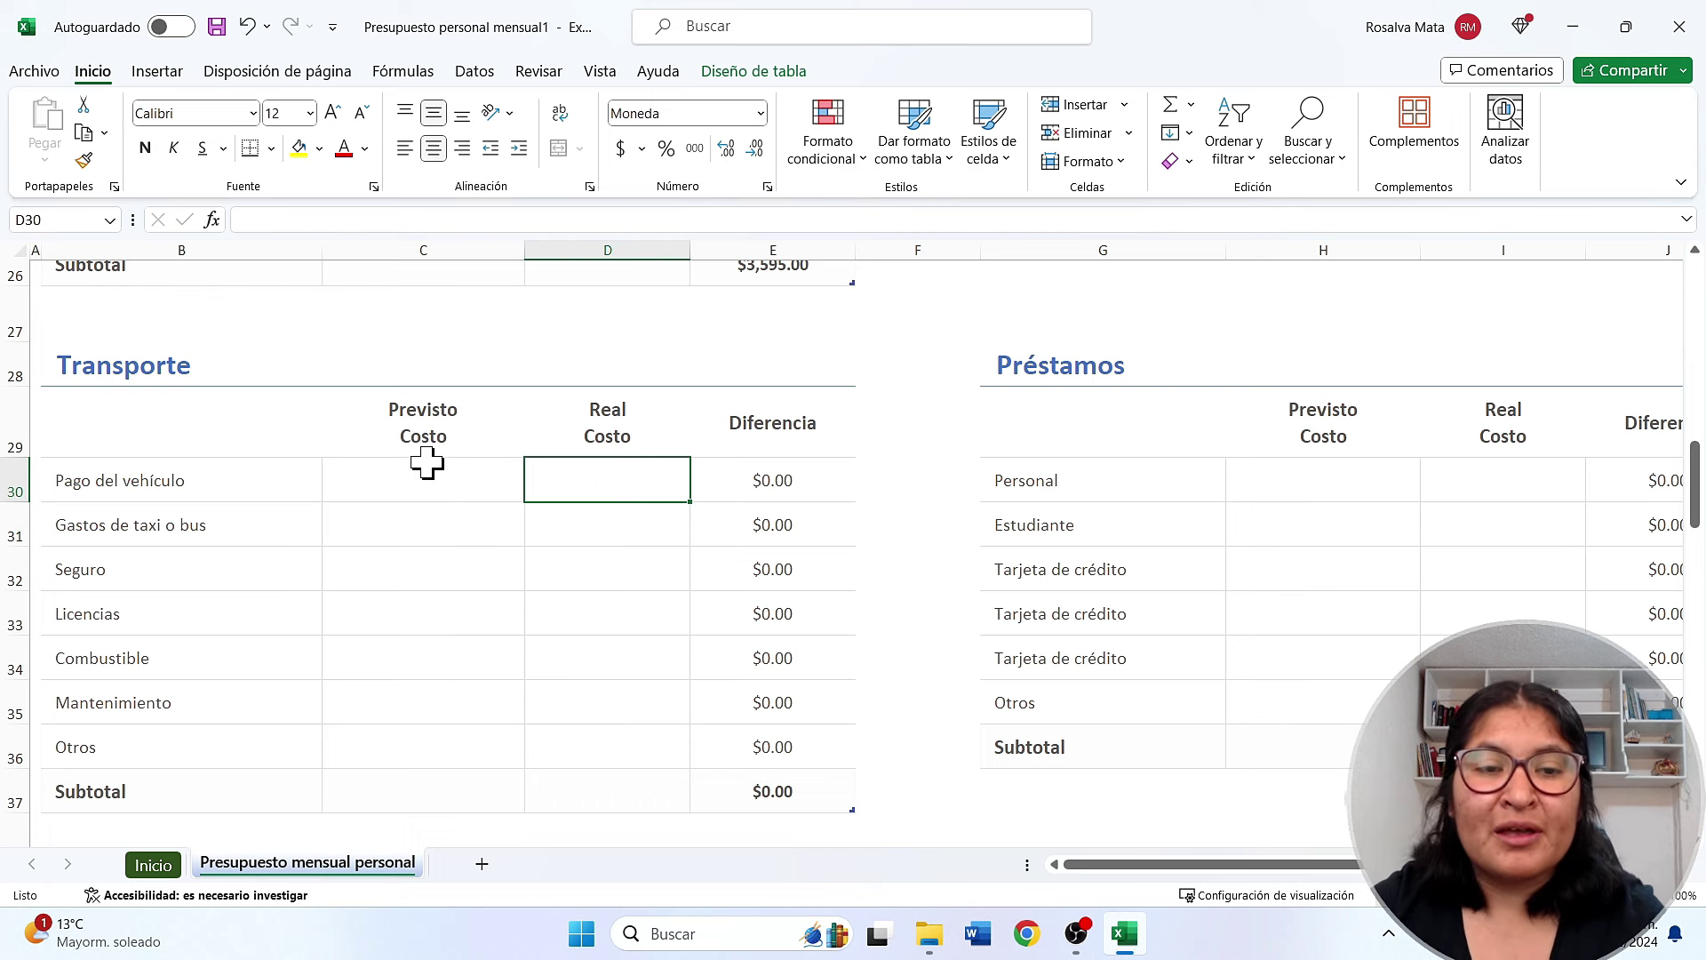
pyautogui.click(425, 411)
pyautogui.click(423, 471)
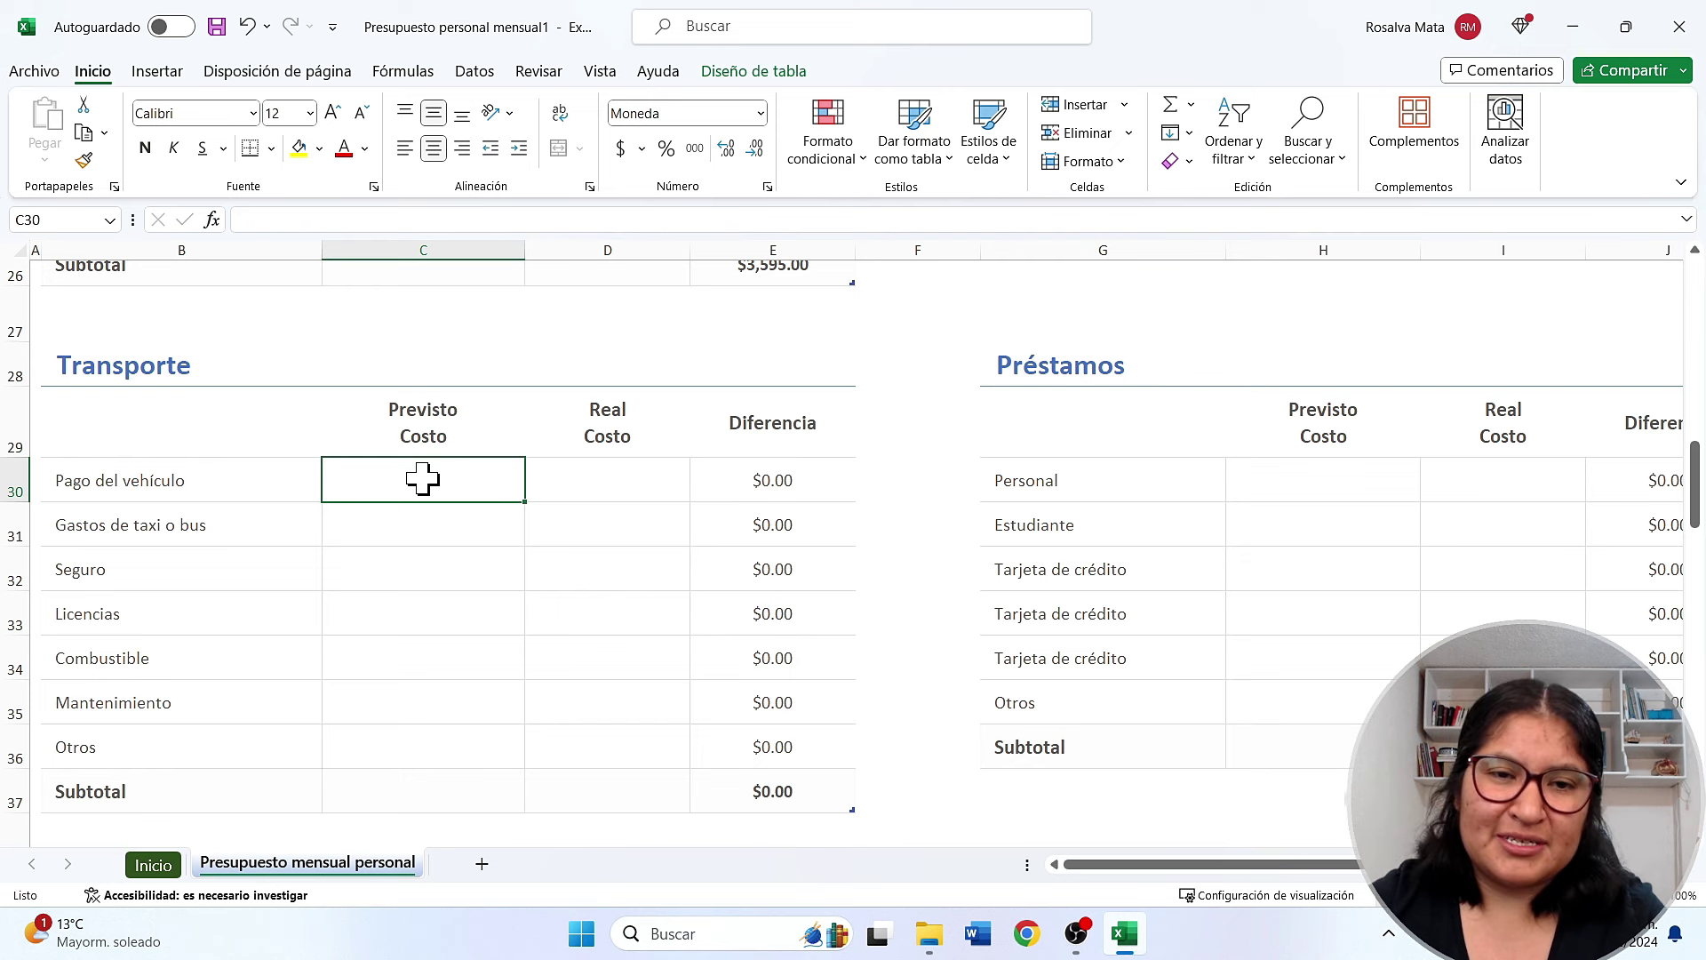
pyautogui.click(591, 464)
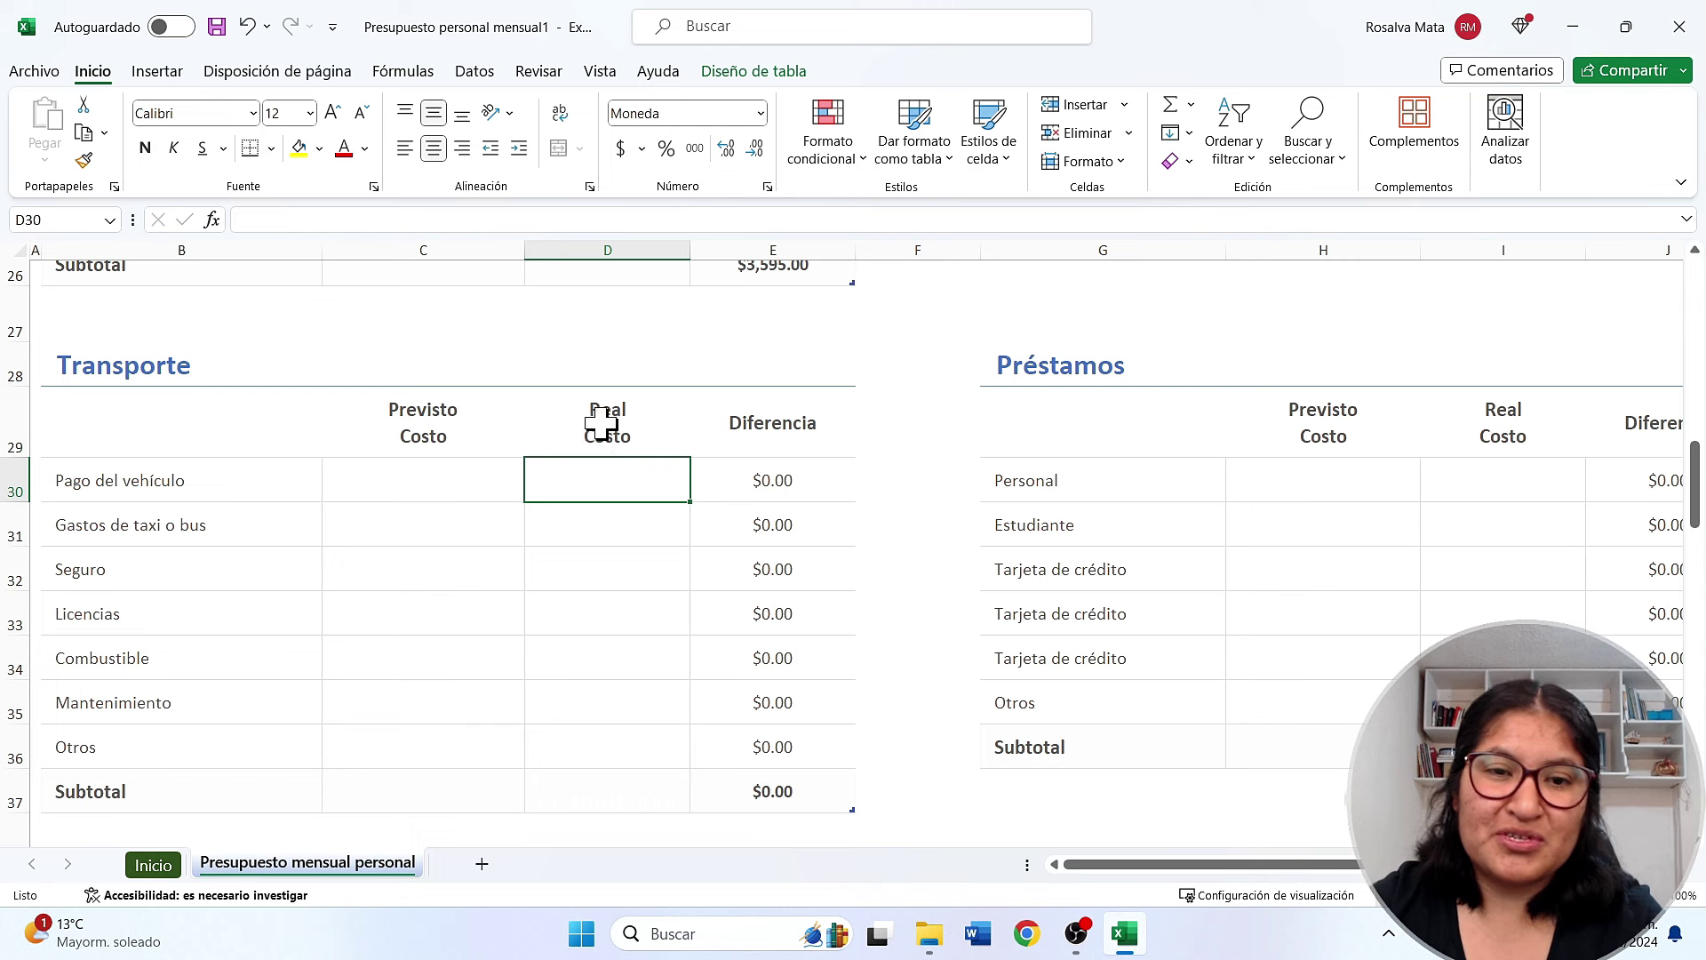
pyautogui.moveTo(606, 524); pyautogui.dragTo(614, 569)
pyautogui.click(616, 607)
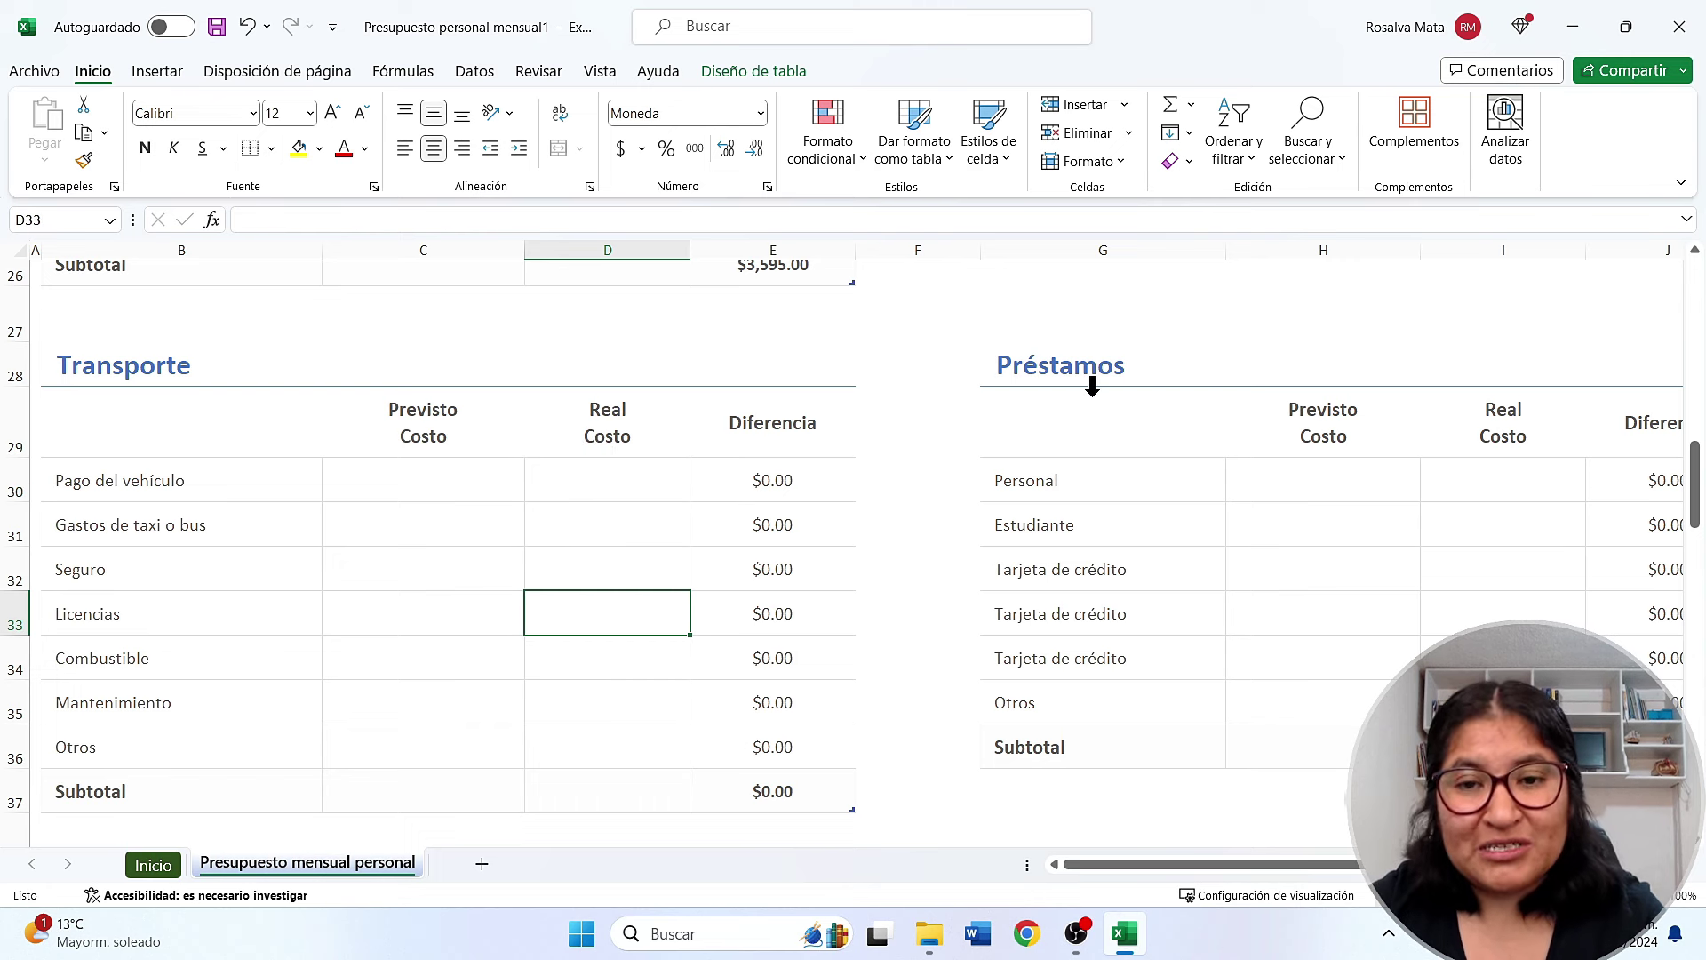
pyautogui.click(1098, 516)
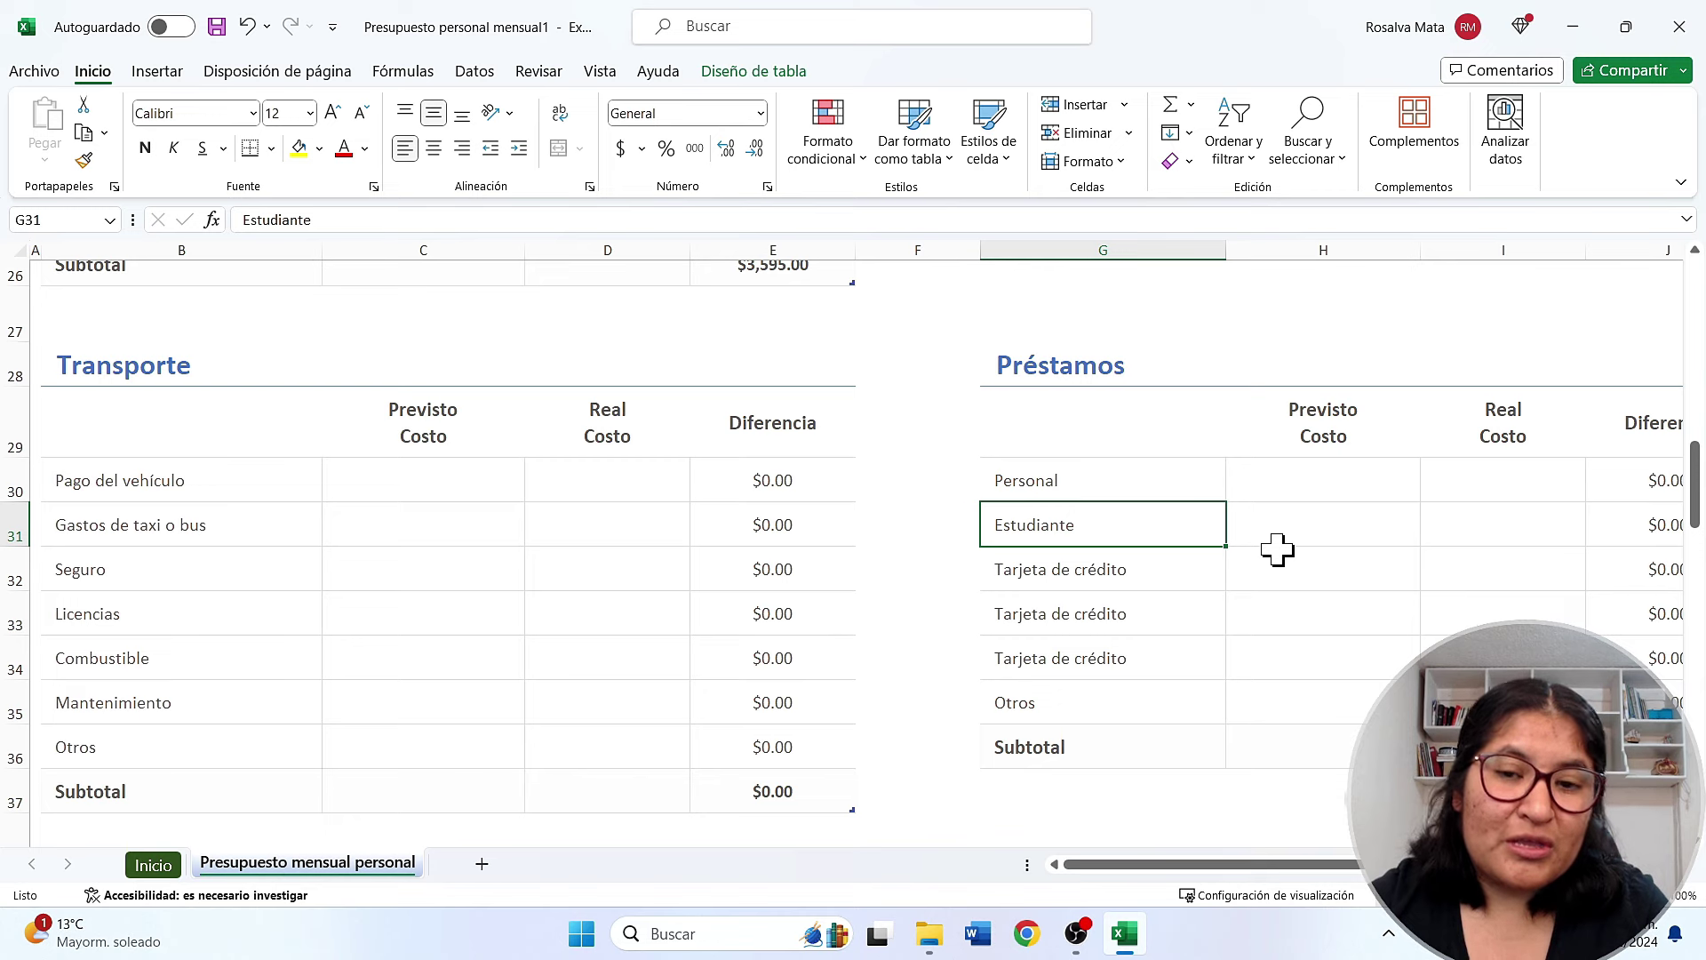
pyautogui.scroll(-1, 1277, 550)
pyautogui.scroll(1, 1277, 550)
# Scroll through the Seguro, Impuestos, Mascotas and Regalos y donaciones tables to review their empty costs
pyautogui.moveTo(1262, 594); pyautogui.dragTo(1253, 589)
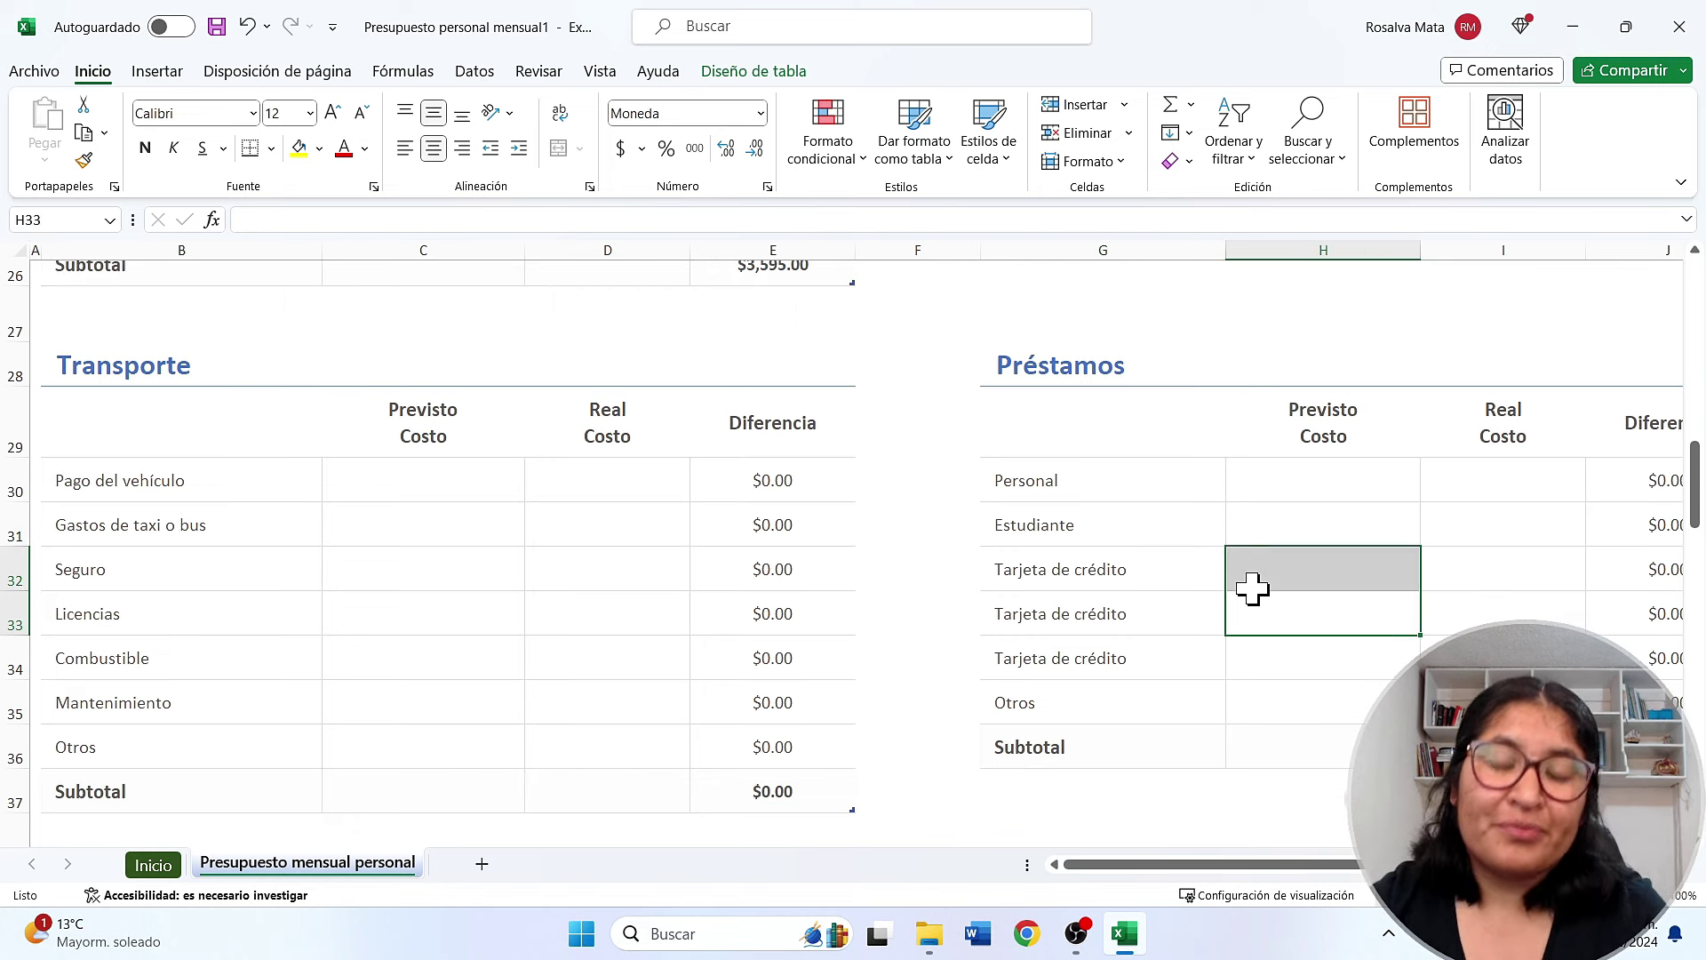
pyautogui.scroll(-1, 1125, 591)
pyautogui.scroll(-1, 1132, 591)
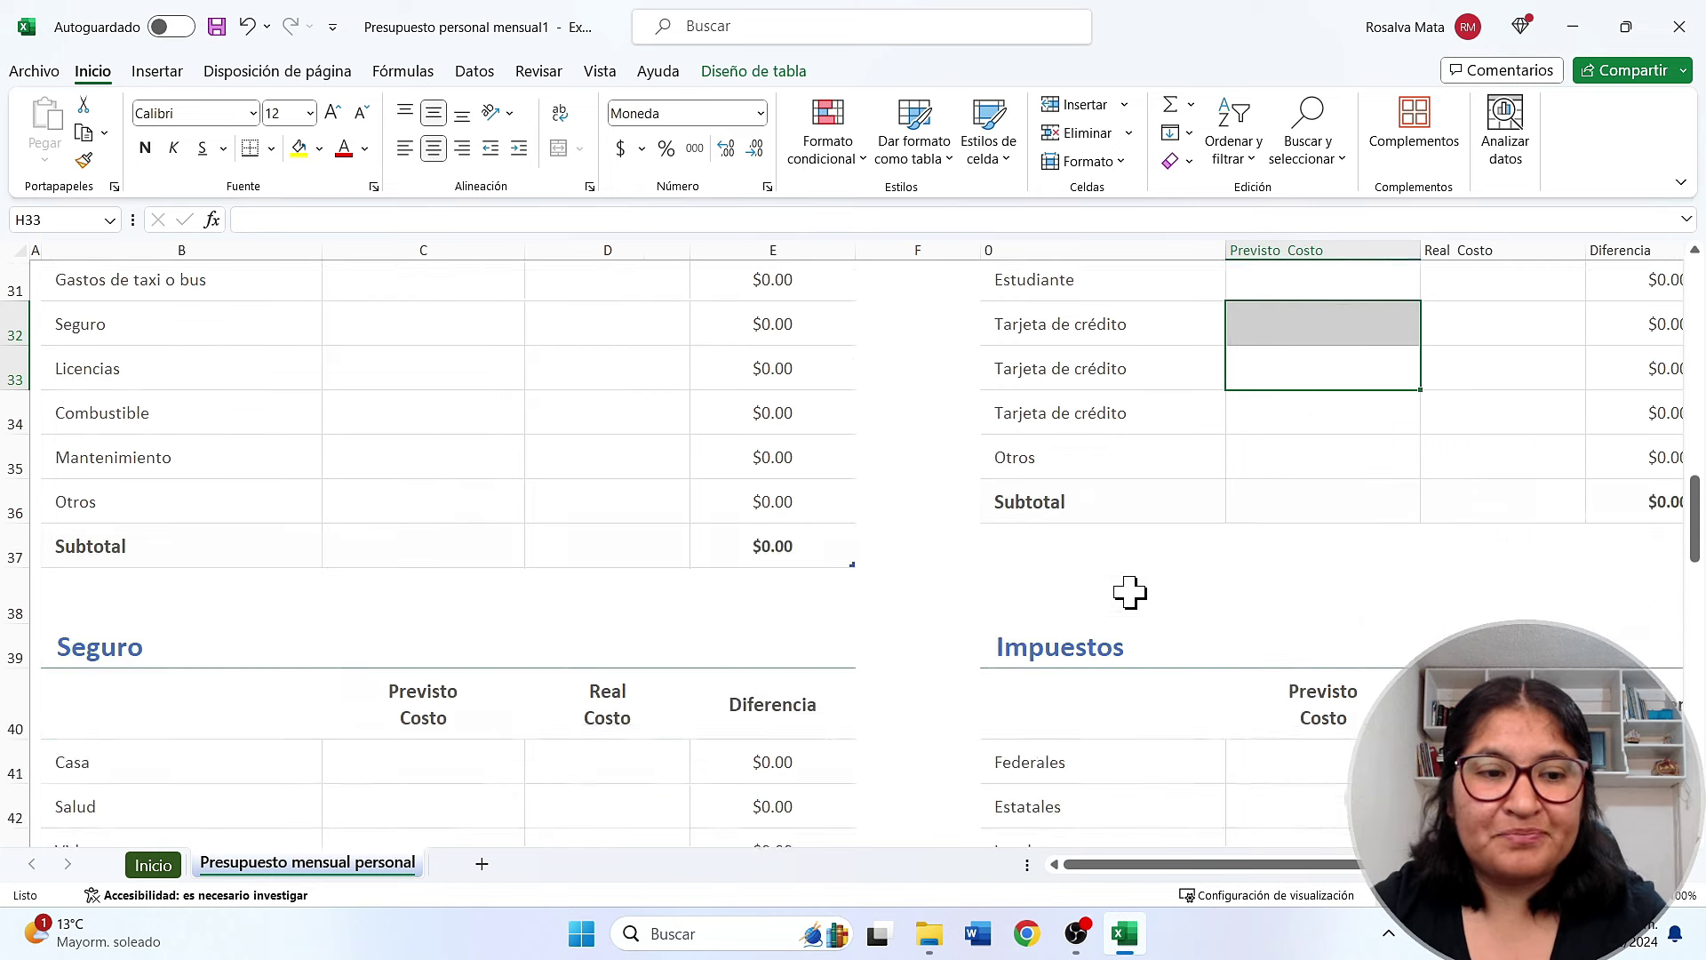
pyautogui.scroll(-1, 1132, 591)
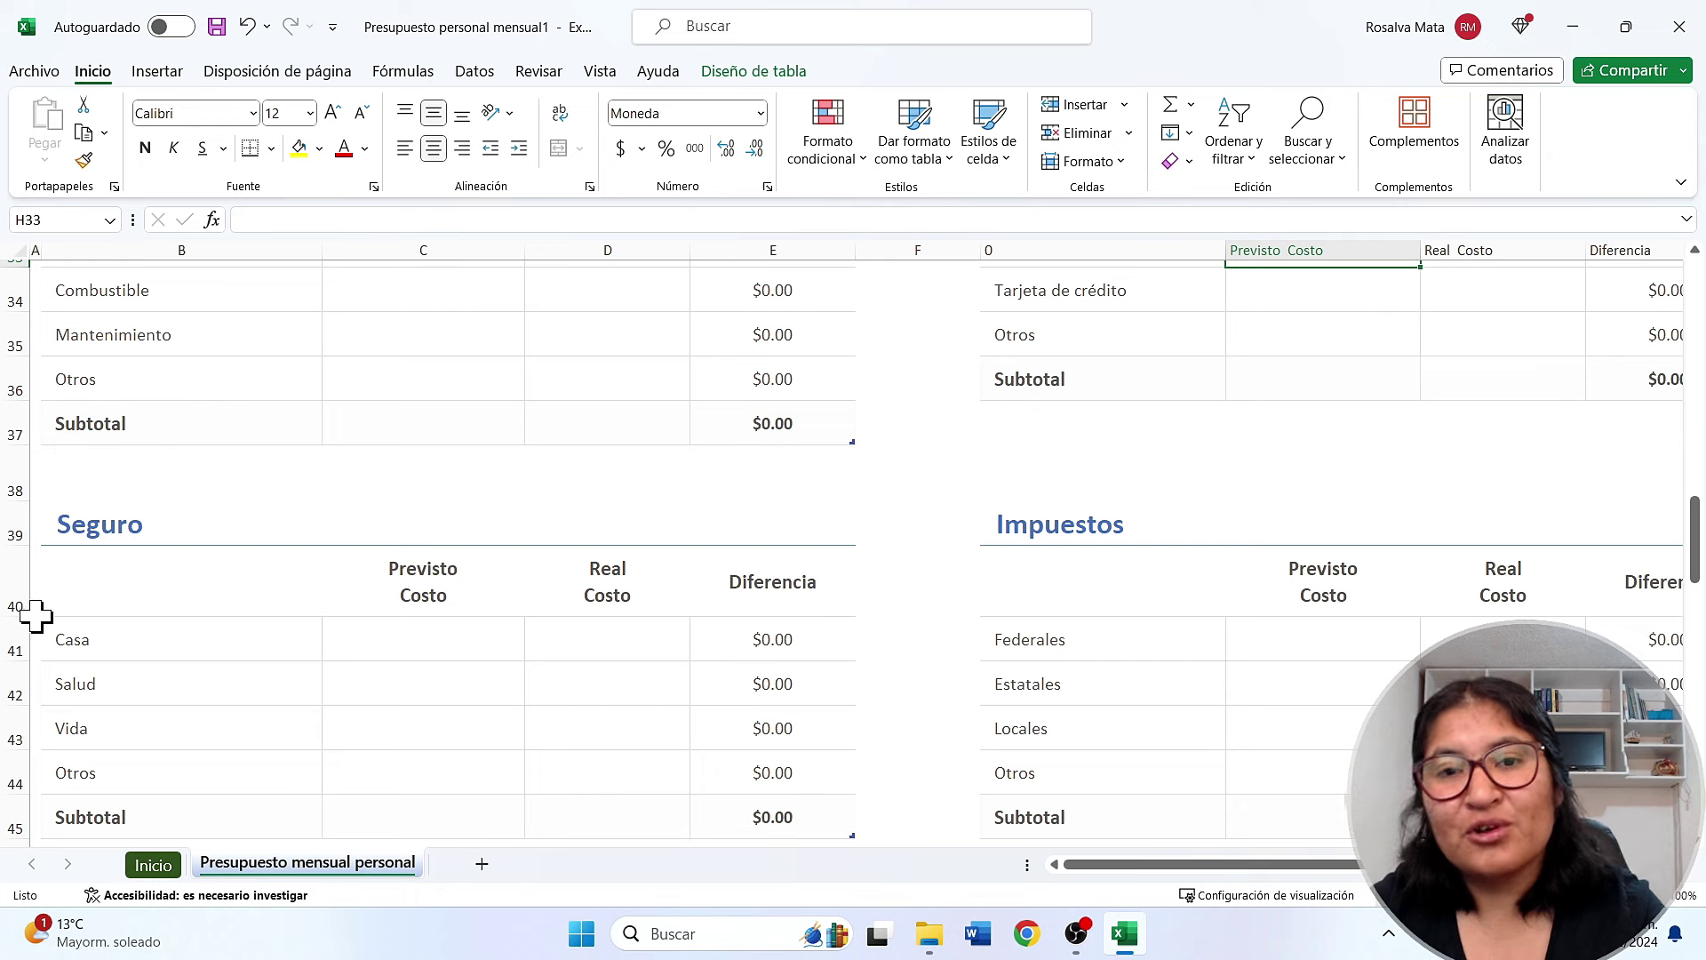
pyautogui.scroll(-1, 456, 703)
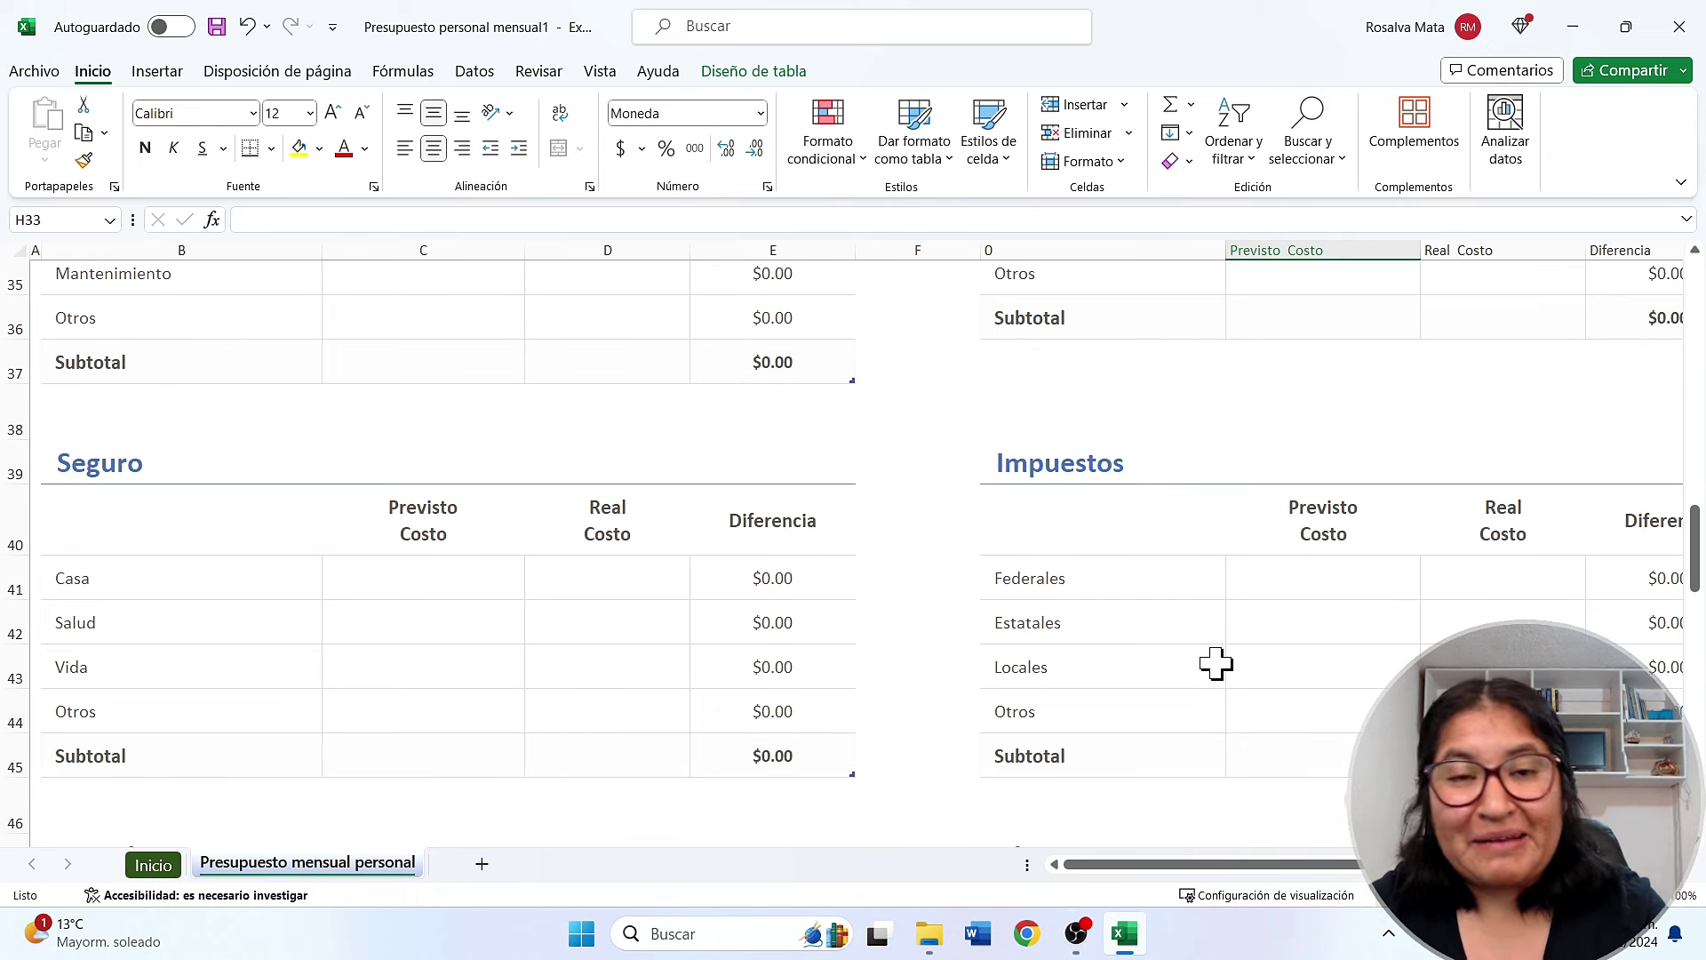
pyautogui.scroll(-1, 1214, 663)
pyautogui.scroll(-1, 1207, 676)
pyautogui.scroll(-1, 1207, 676)
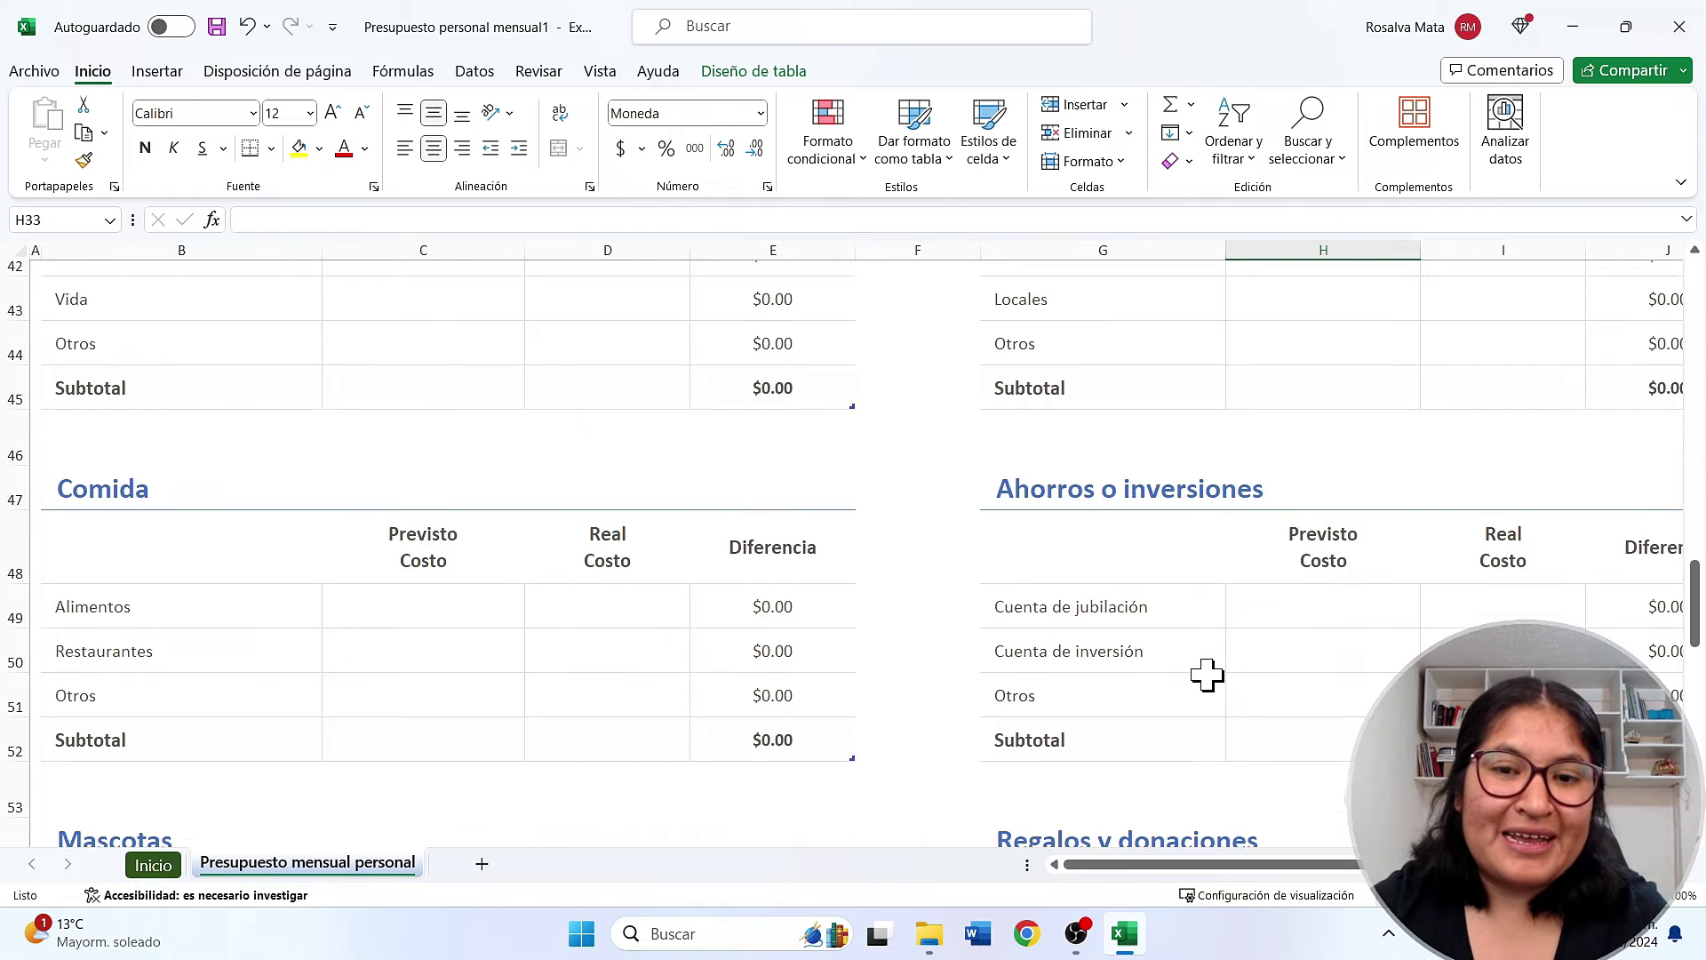
pyautogui.scroll(-1, 1207, 676)
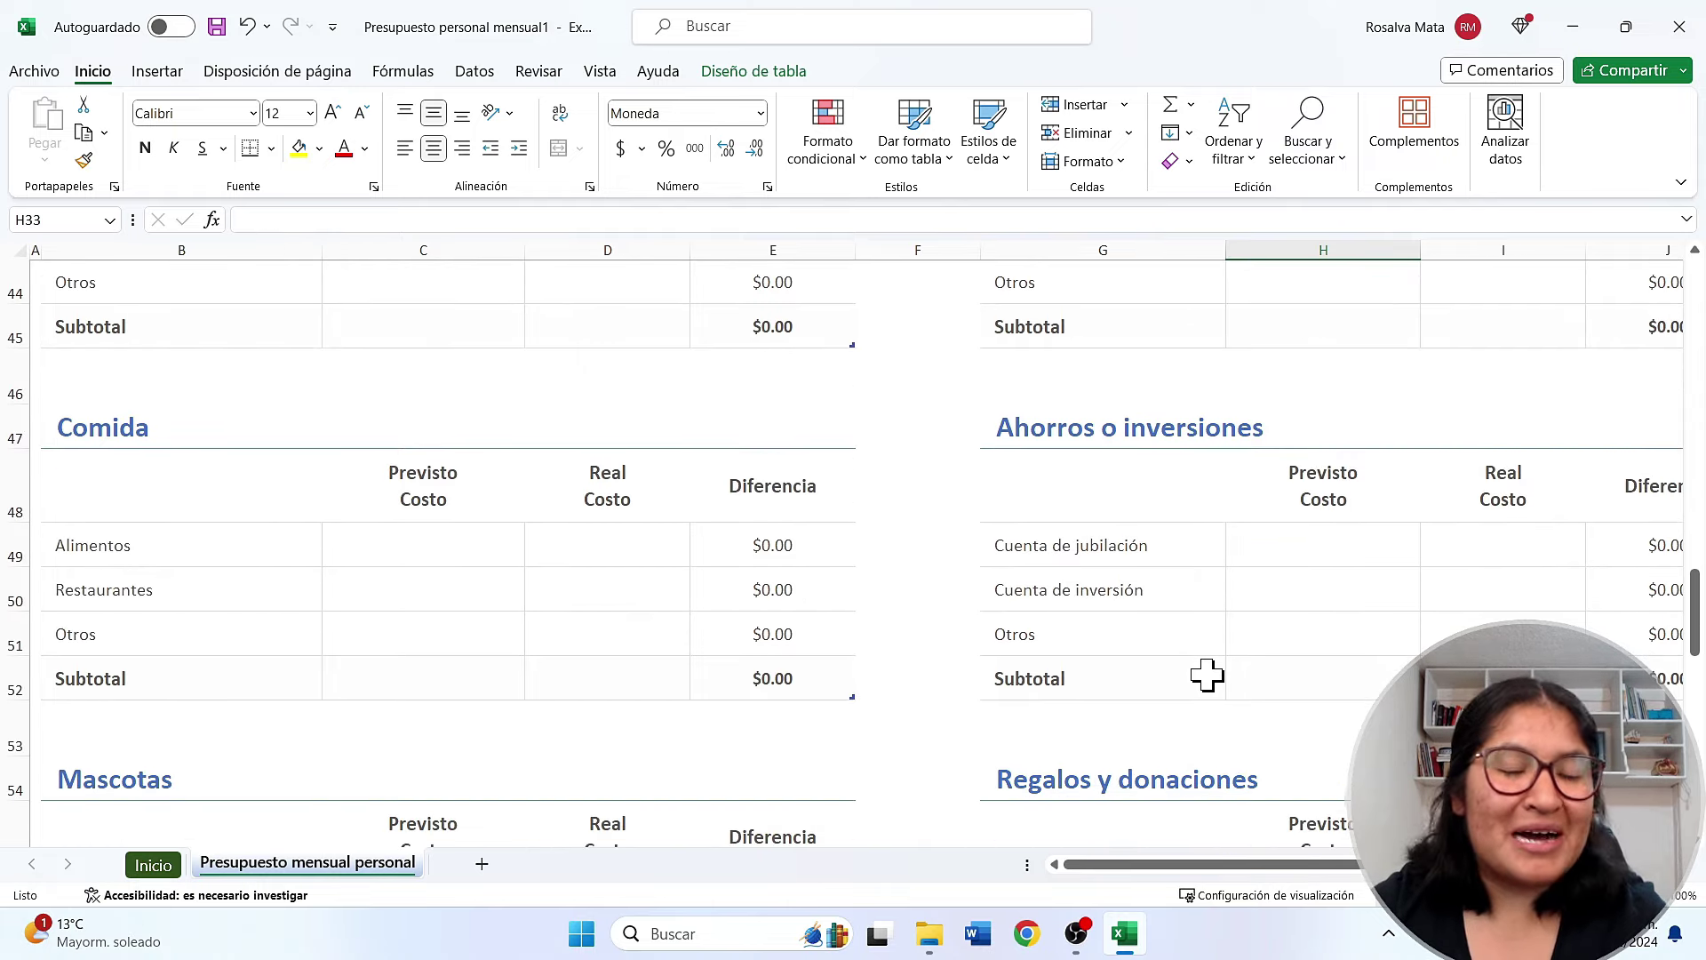
pyautogui.scroll(-1, 1207, 676)
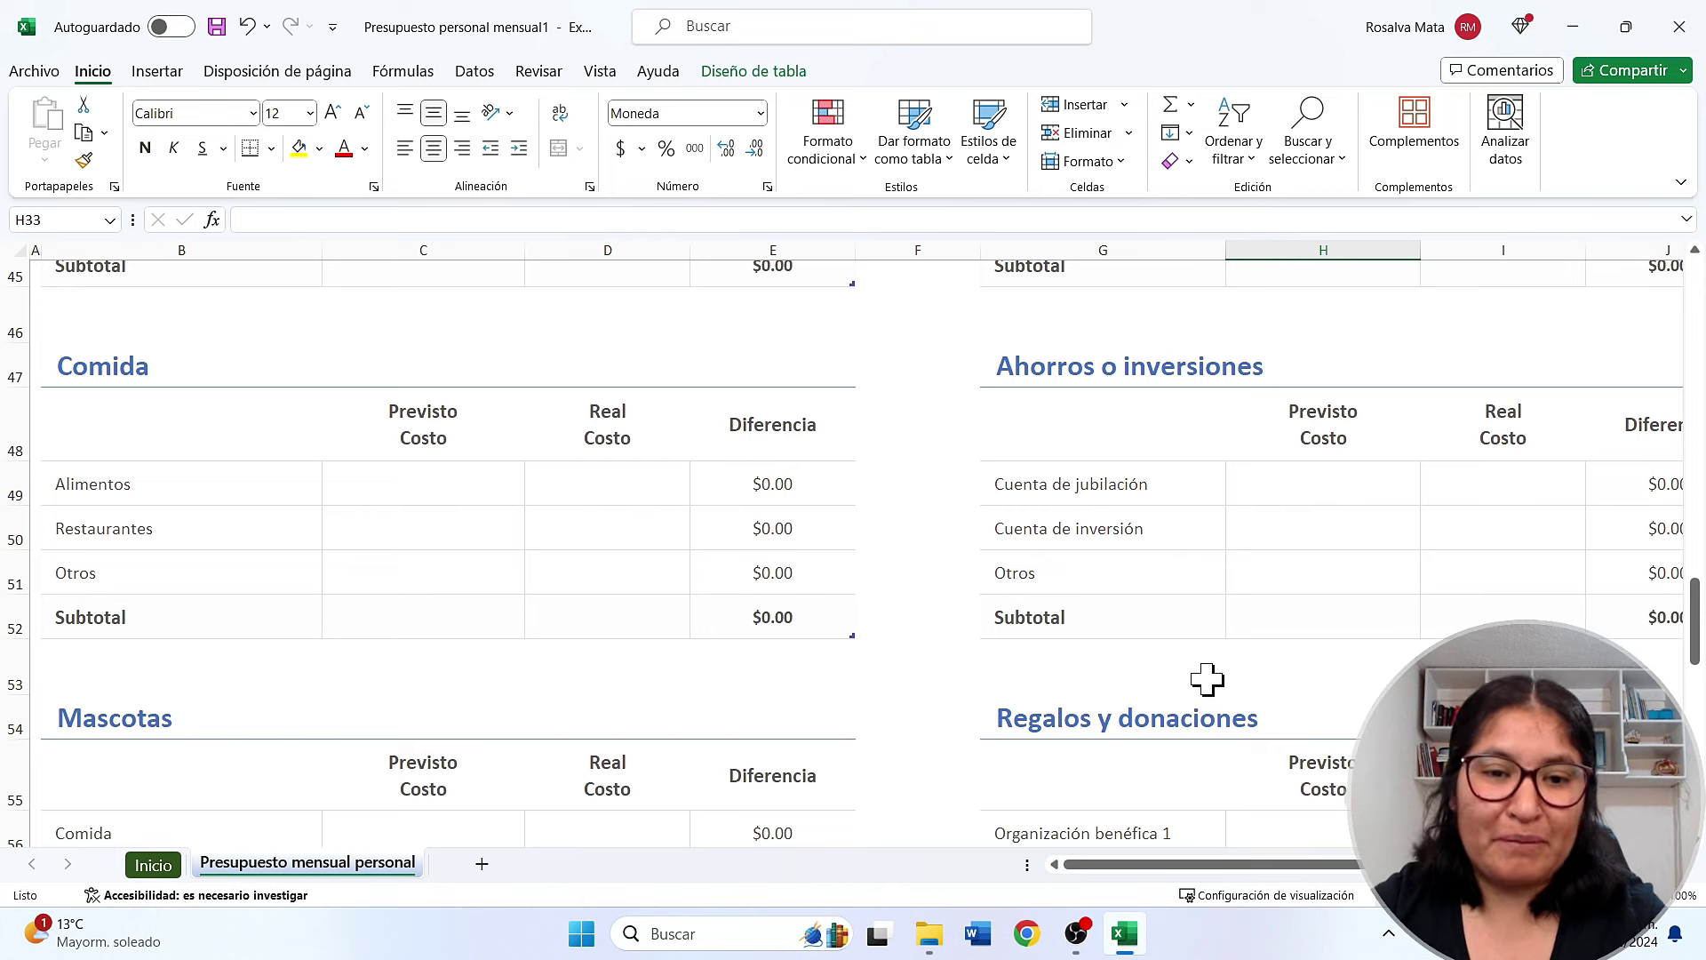
pyautogui.scroll(-2, 1207, 680)
pyautogui.scroll(-2, 1207, 680)
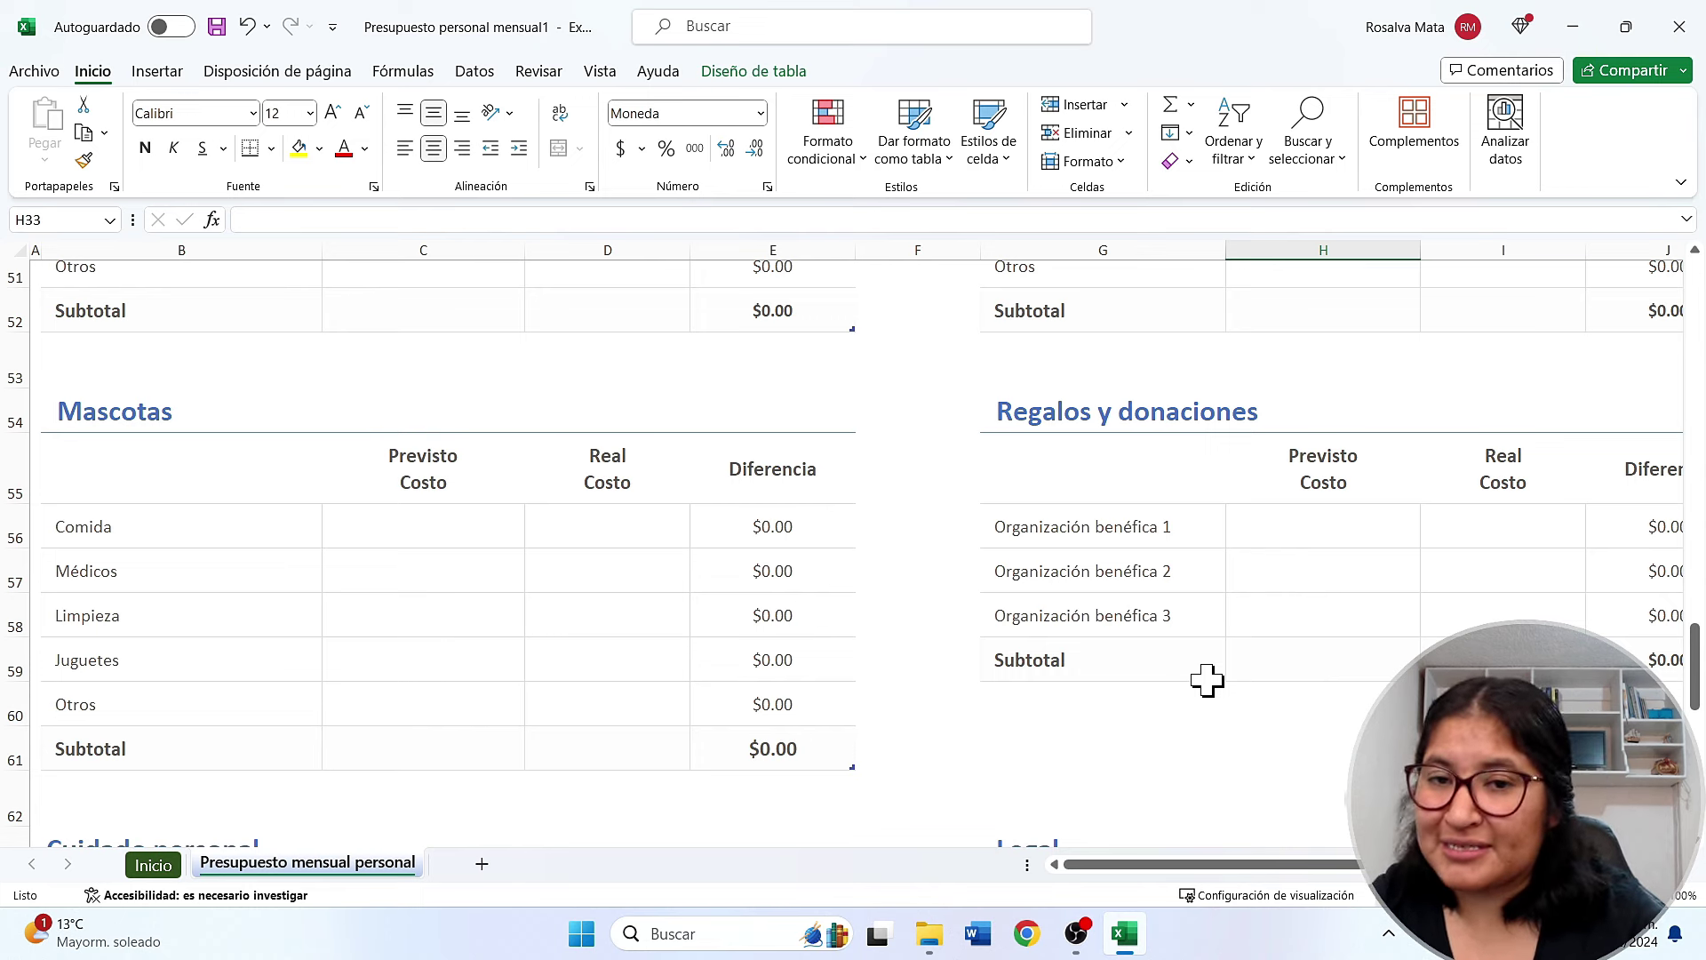
pyautogui.scroll(2, 1264, 683)
pyautogui.scroll(1, 1264, 682)
pyautogui.scroll(2, 1264, 683)
pyautogui.scroll(1, 1268, 683)
pyautogui.scroll(2, 1268, 682)
pyautogui.scroll(2, 1268, 682)
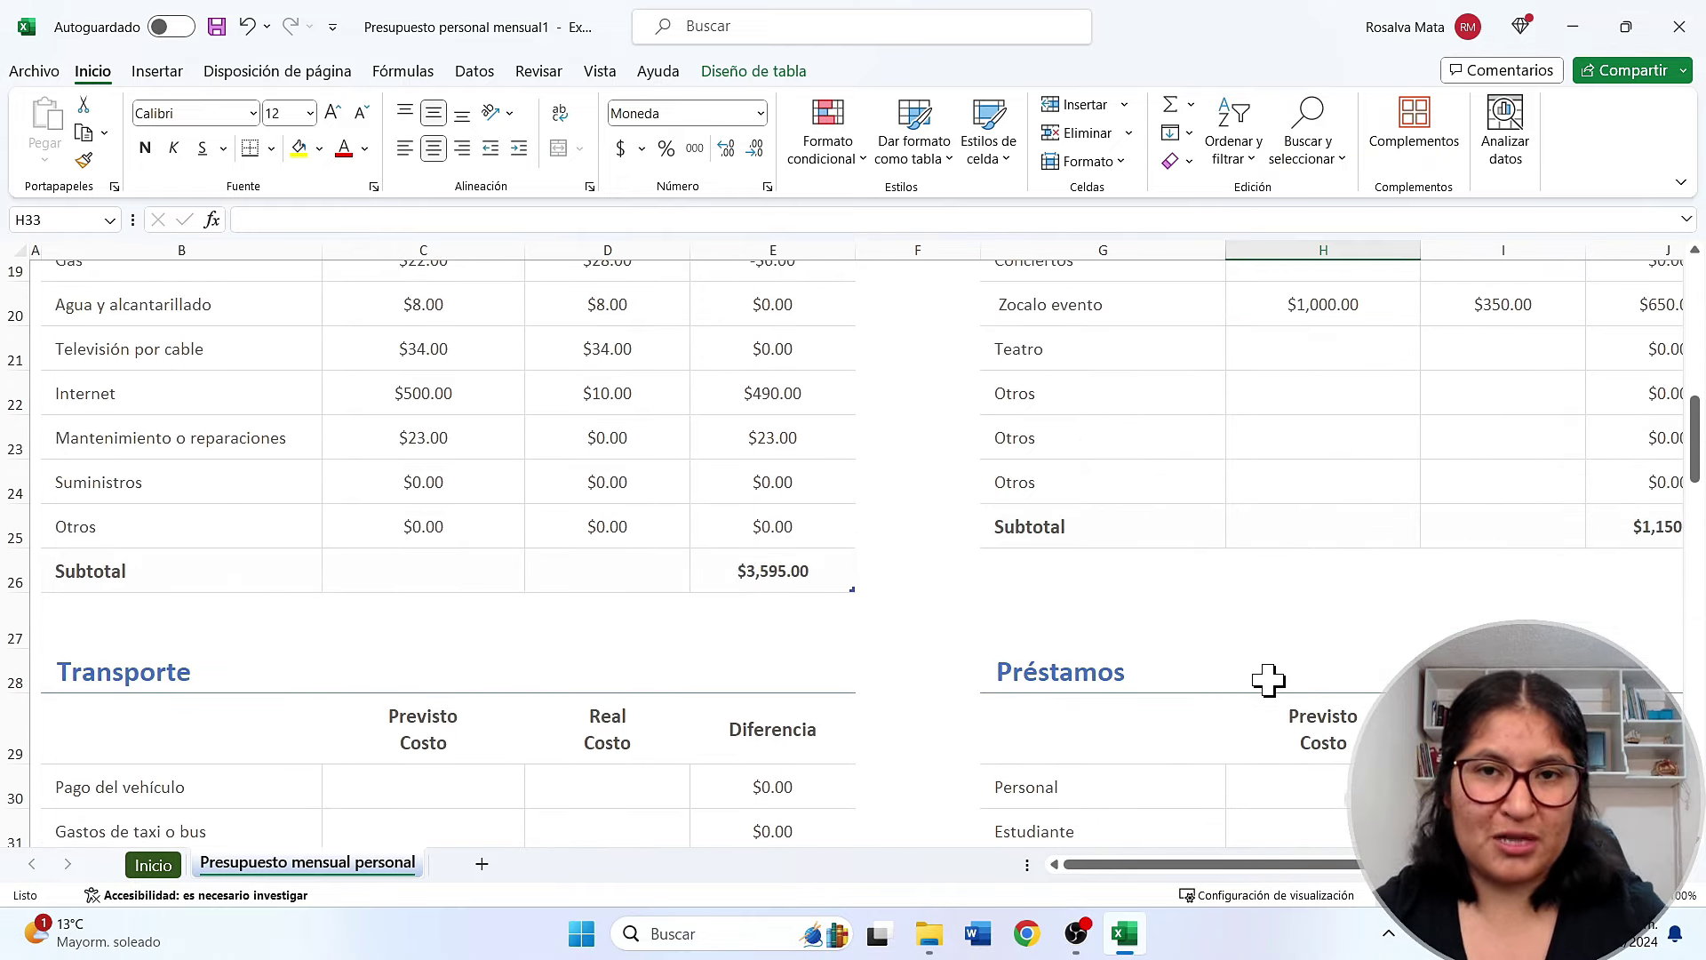
pyautogui.scroll(2, 1268, 681)
pyautogui.scroll(2, 1268, 681)
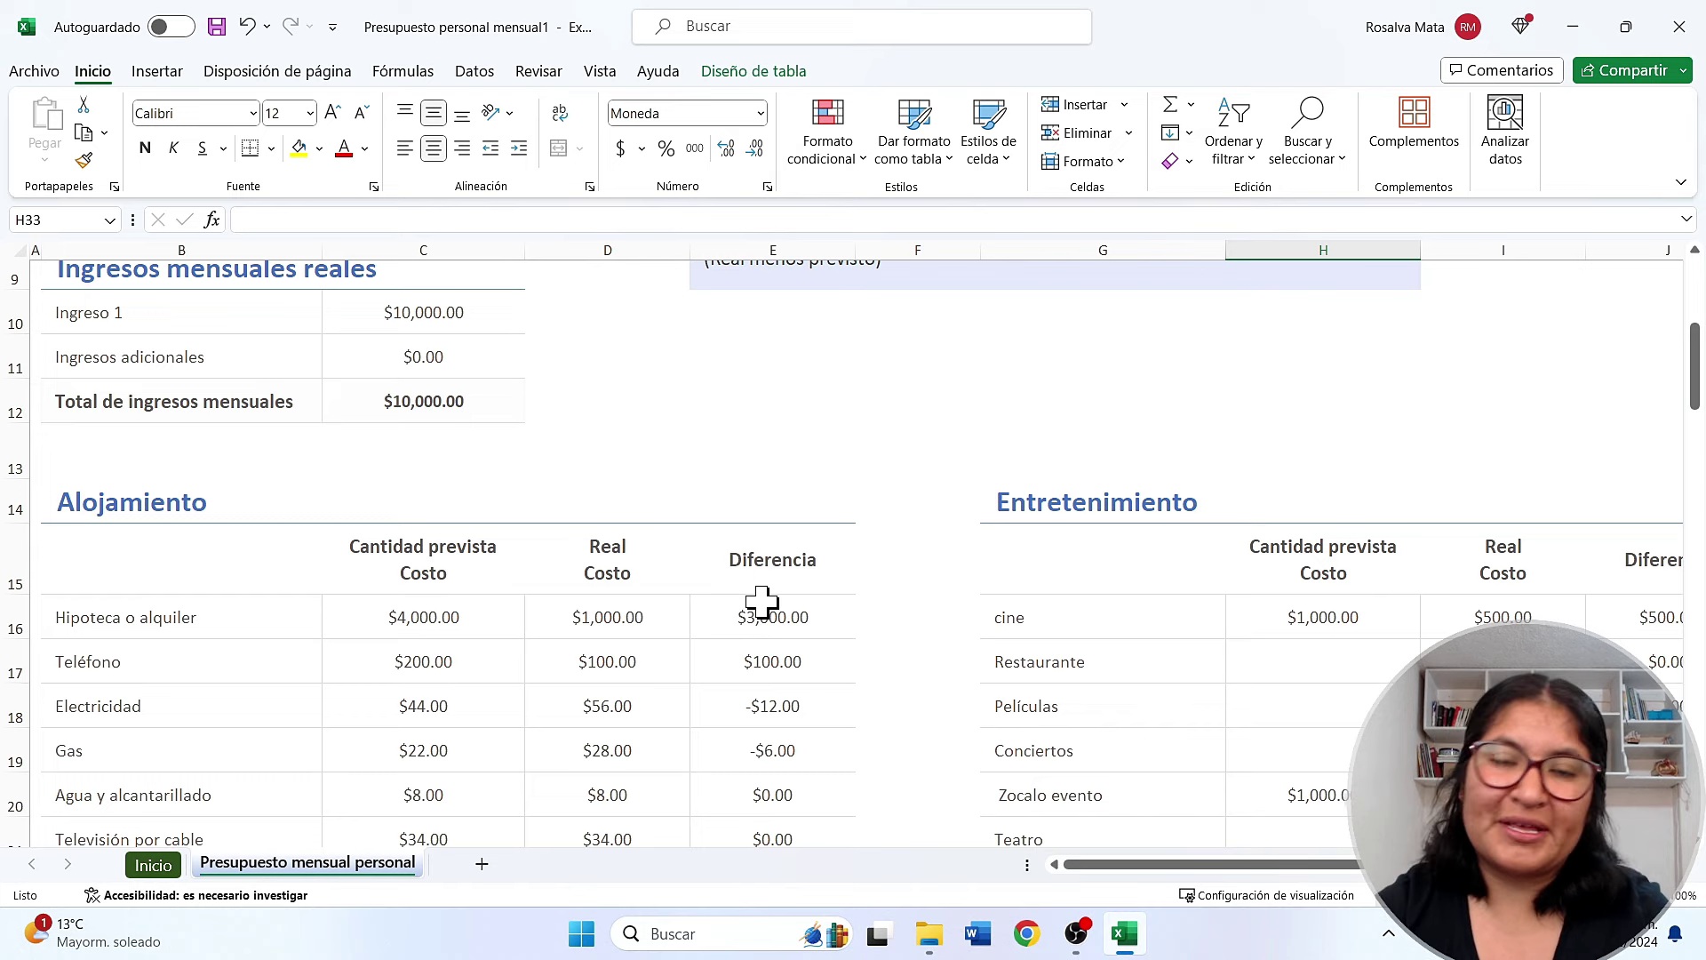
pyautogui.scroll(-2, 761, 602)
pyautogui.scroll(-2, 762, 601)
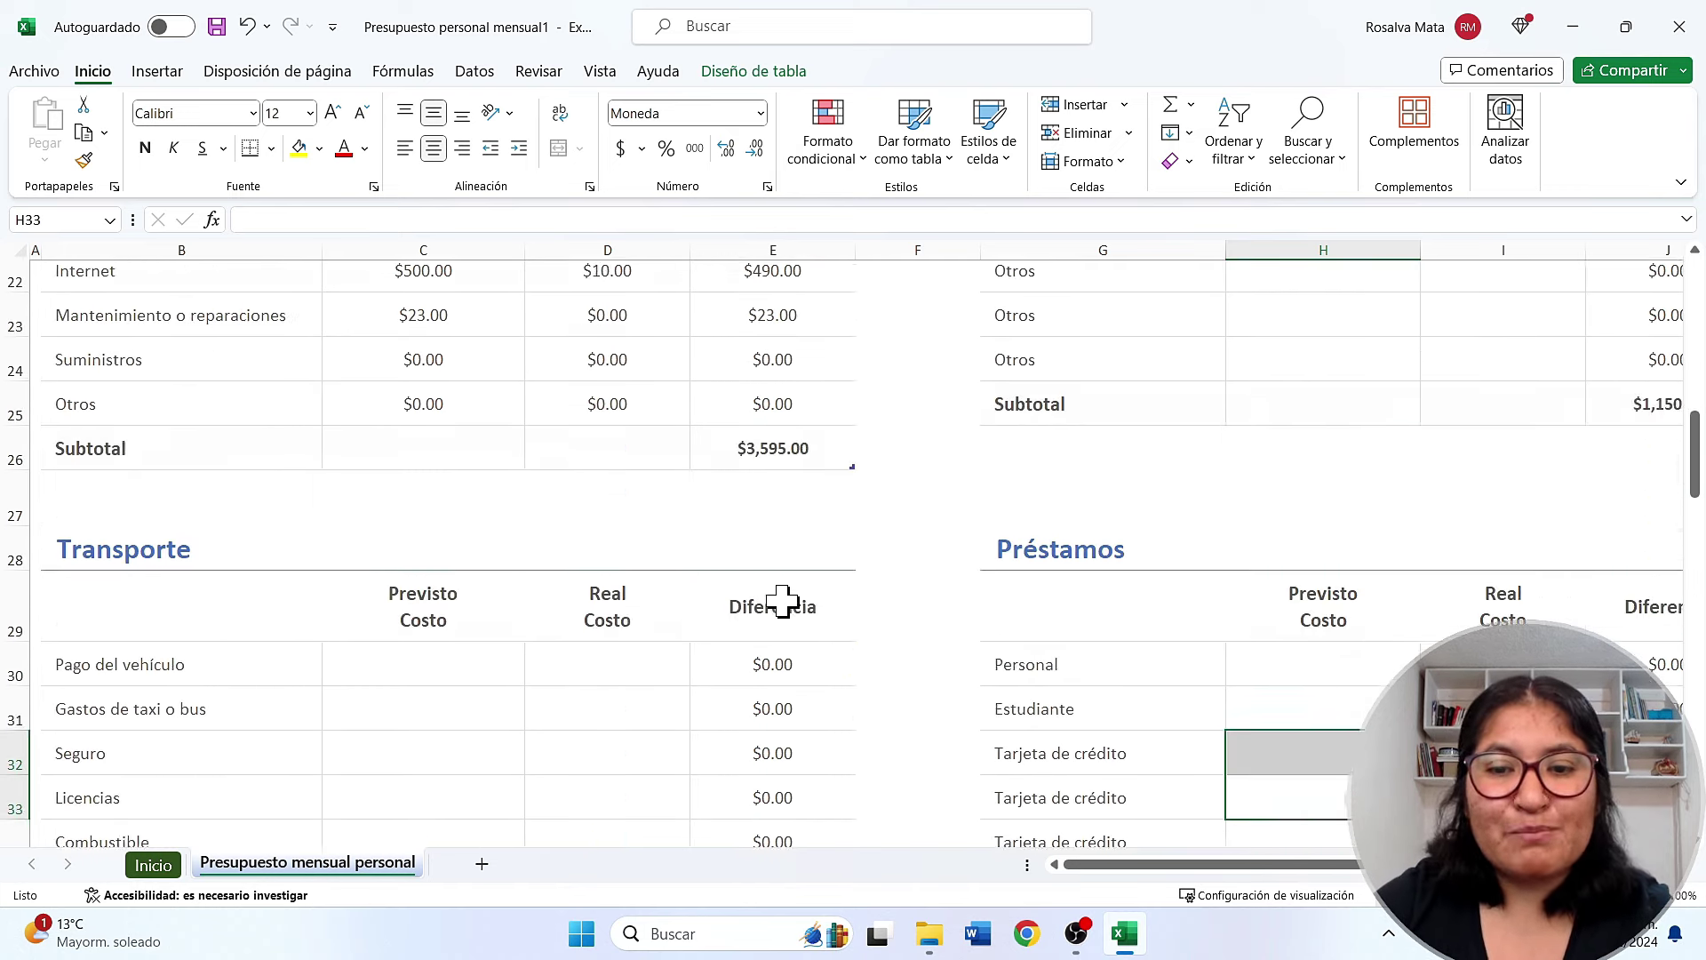
pyautogui.scroll(-1, 762, 601)
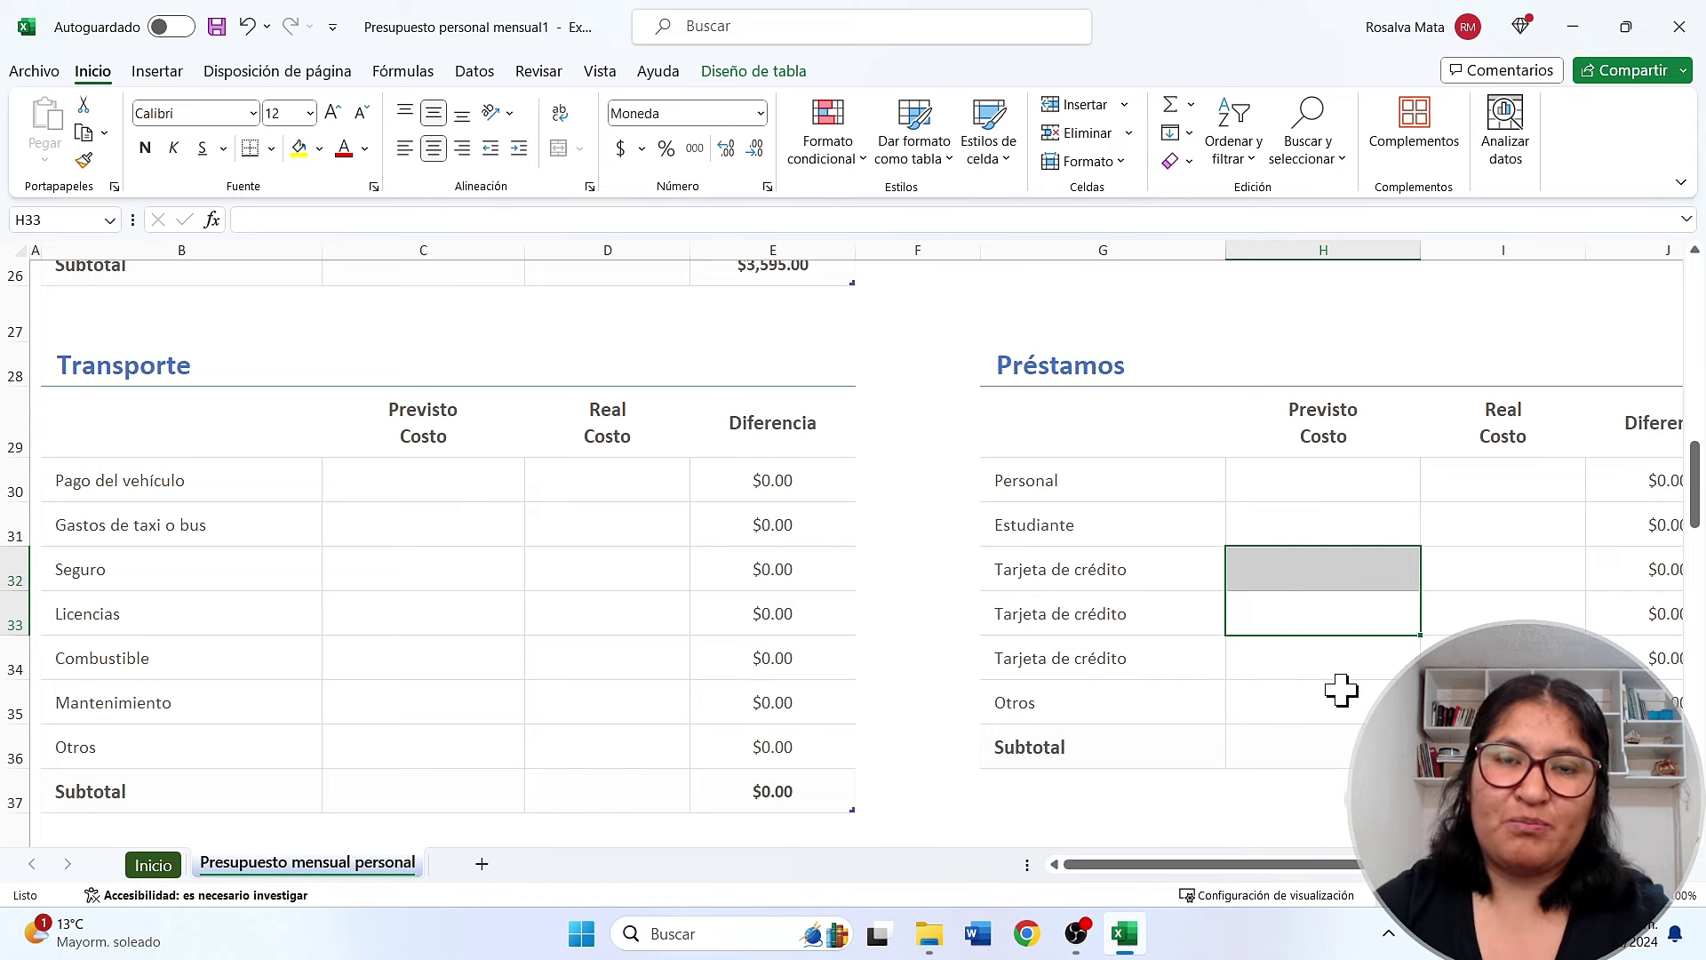
pyautogui.scroll(-2, 743, 659)
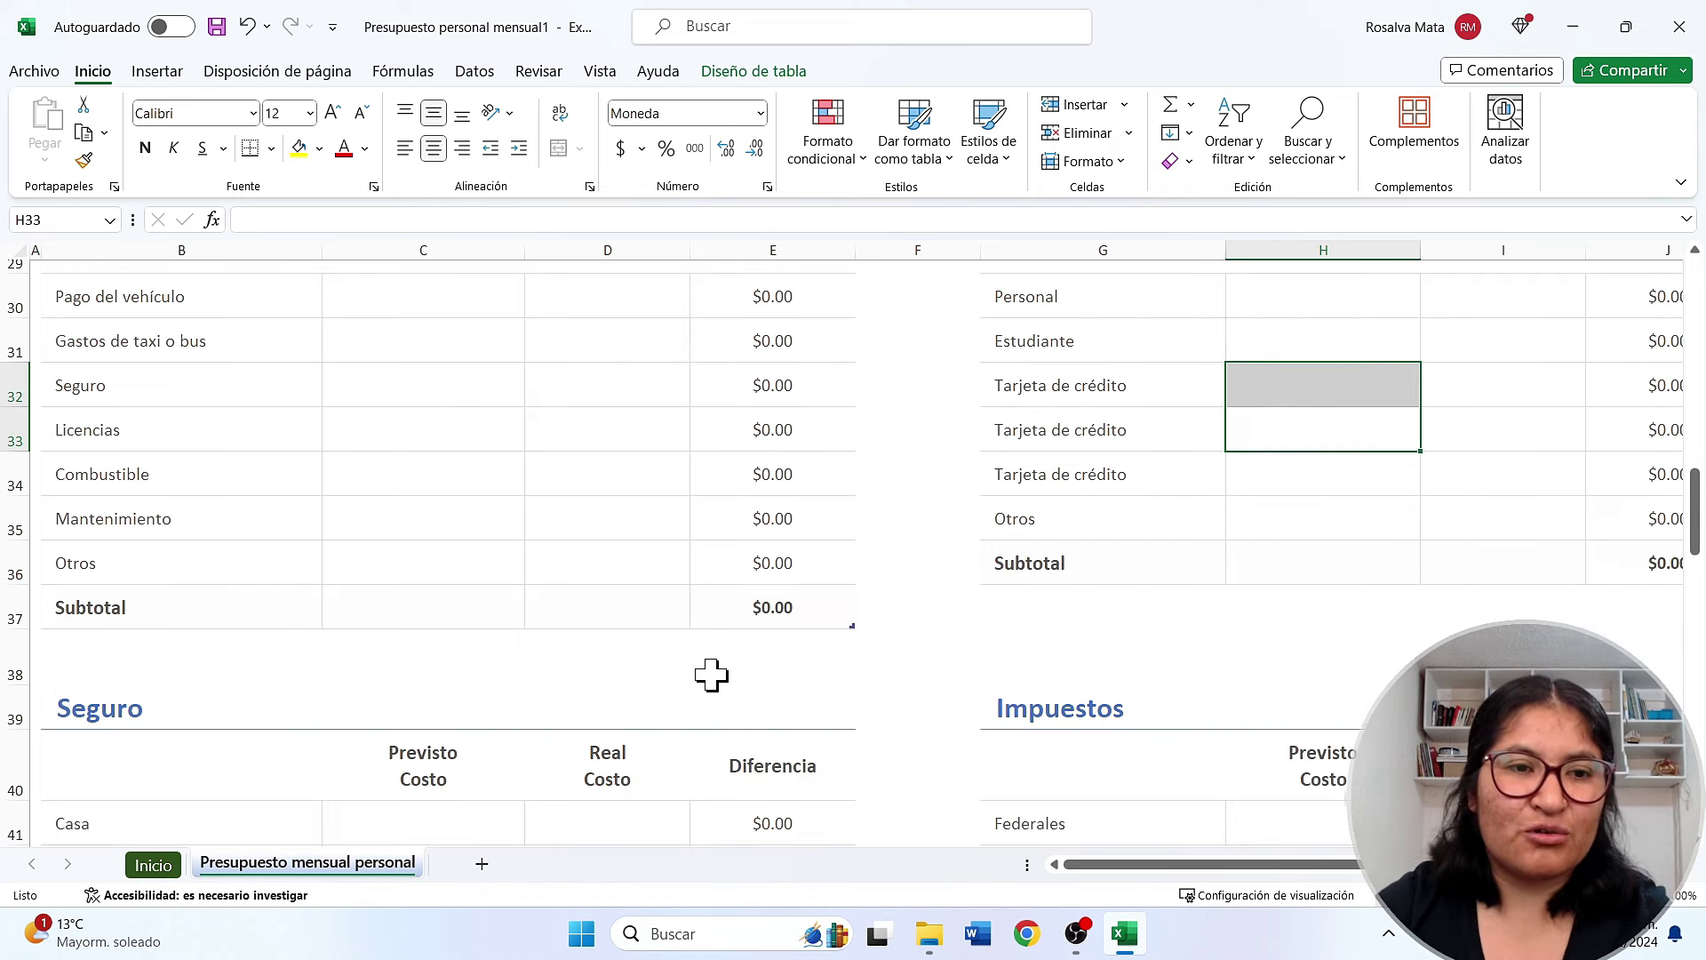
pyautogui.scroll(-1, 663, 743)
pyautogui.scroll(-1, 889, 724)
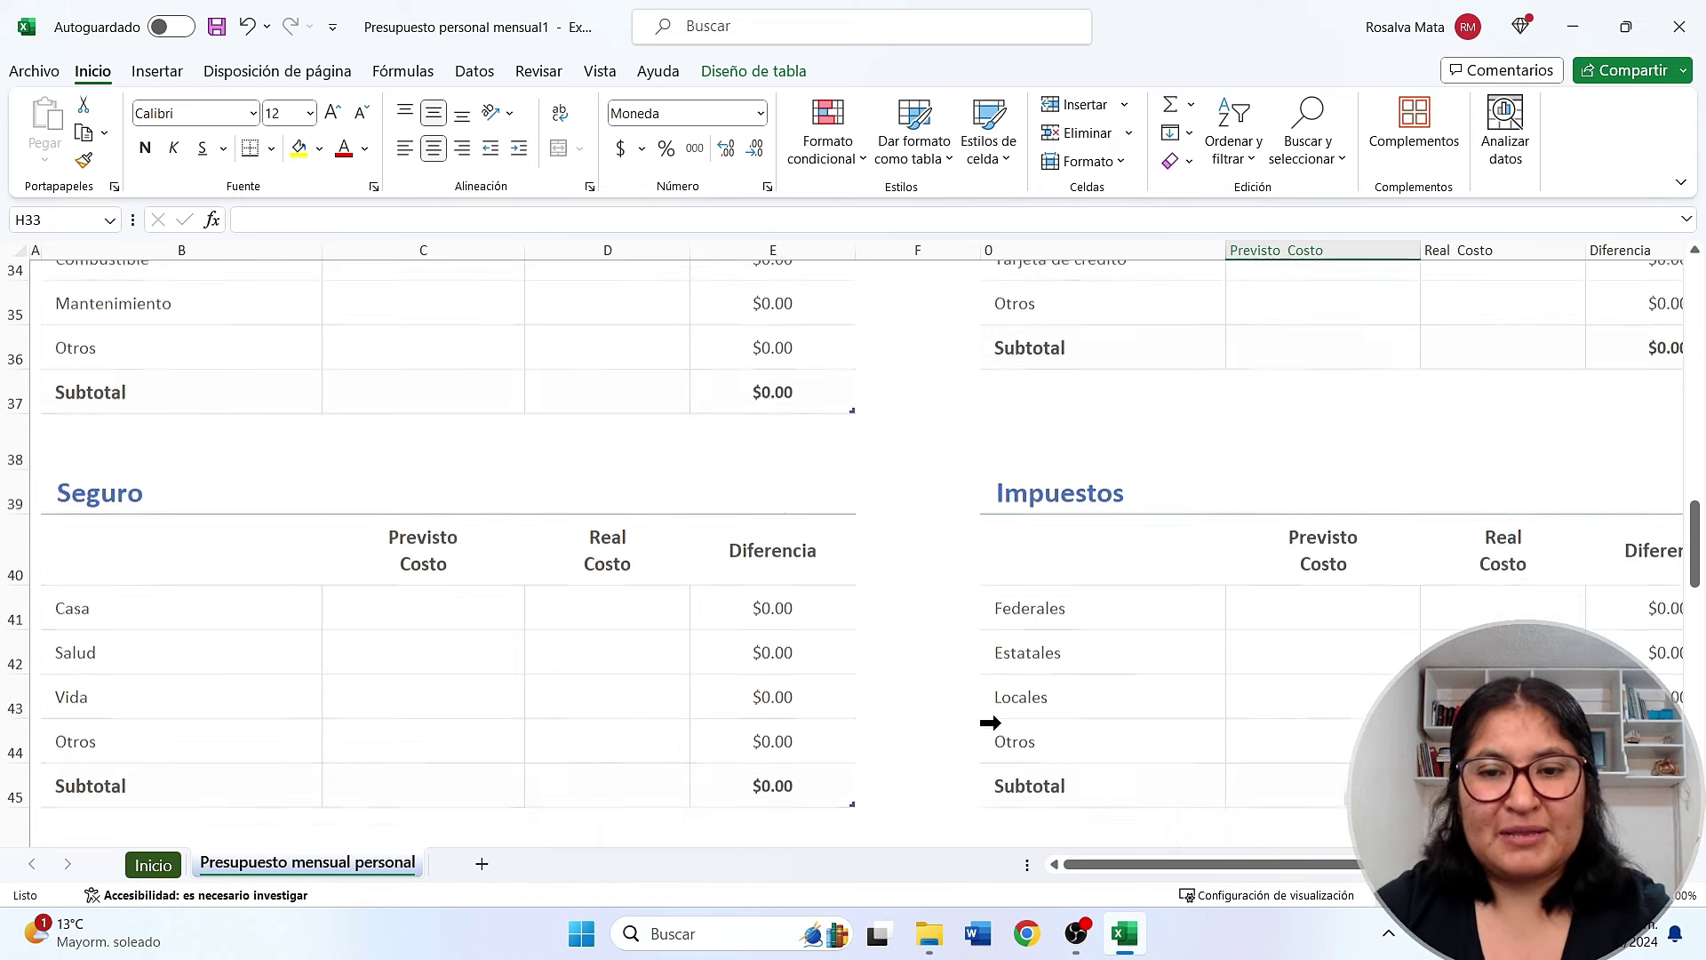
pyautogui.scroll(-1, 983, 720)
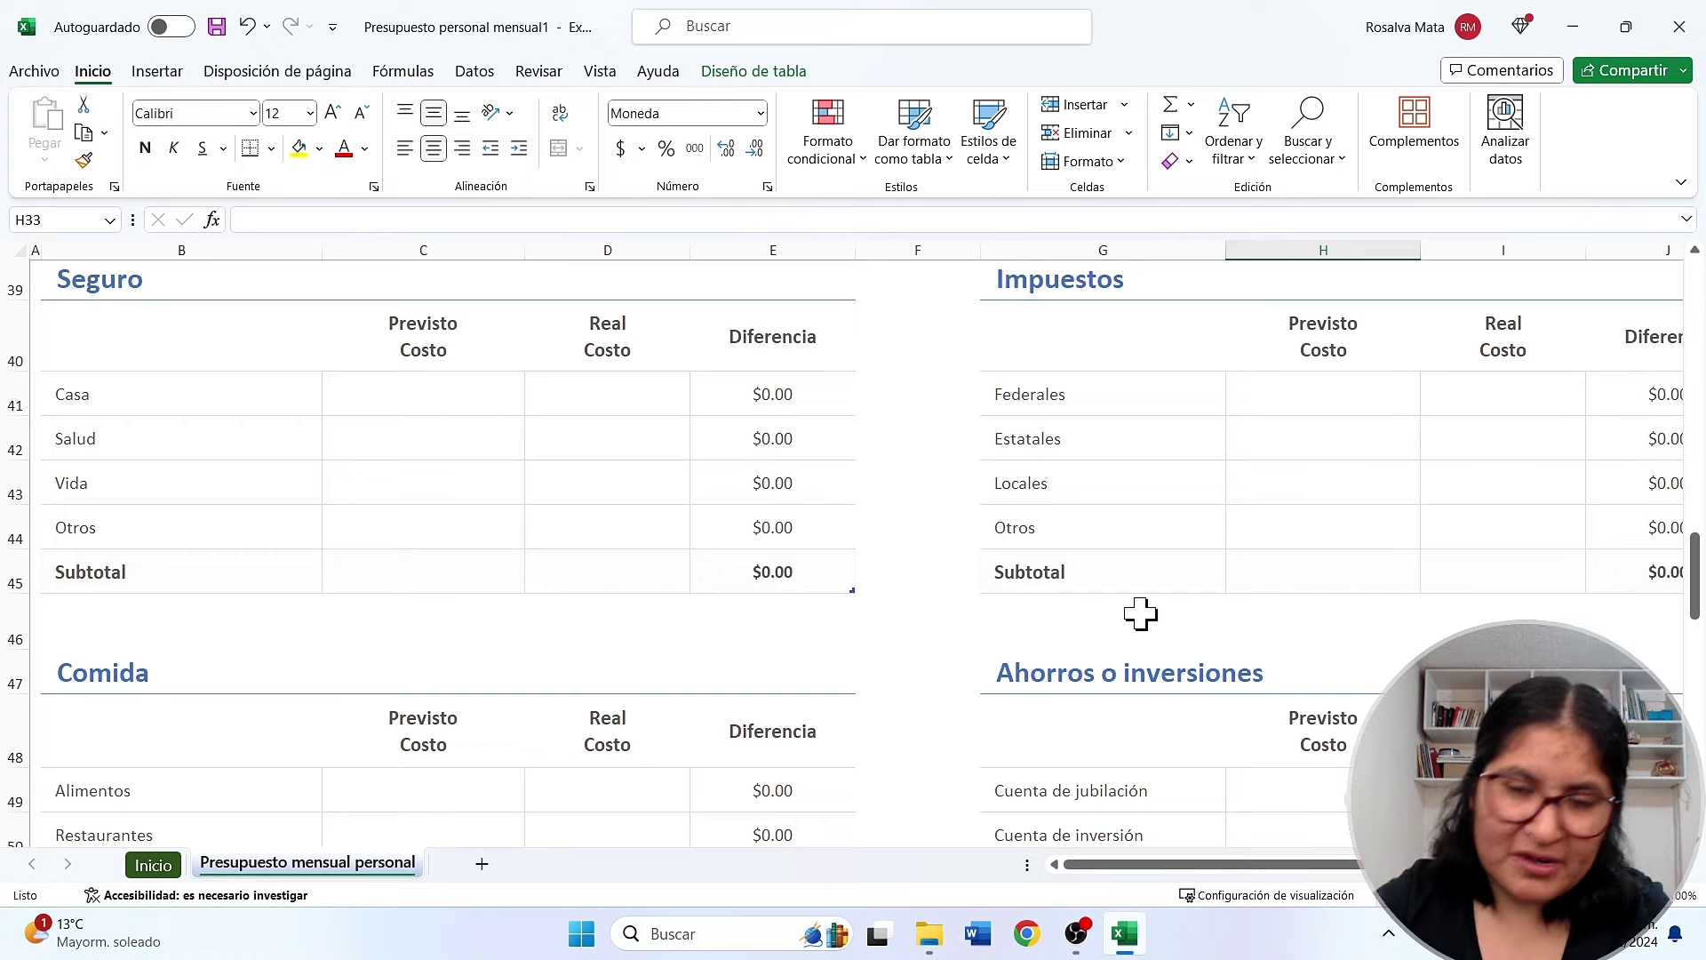
pyautogui.scroll(1, 1140, 614)
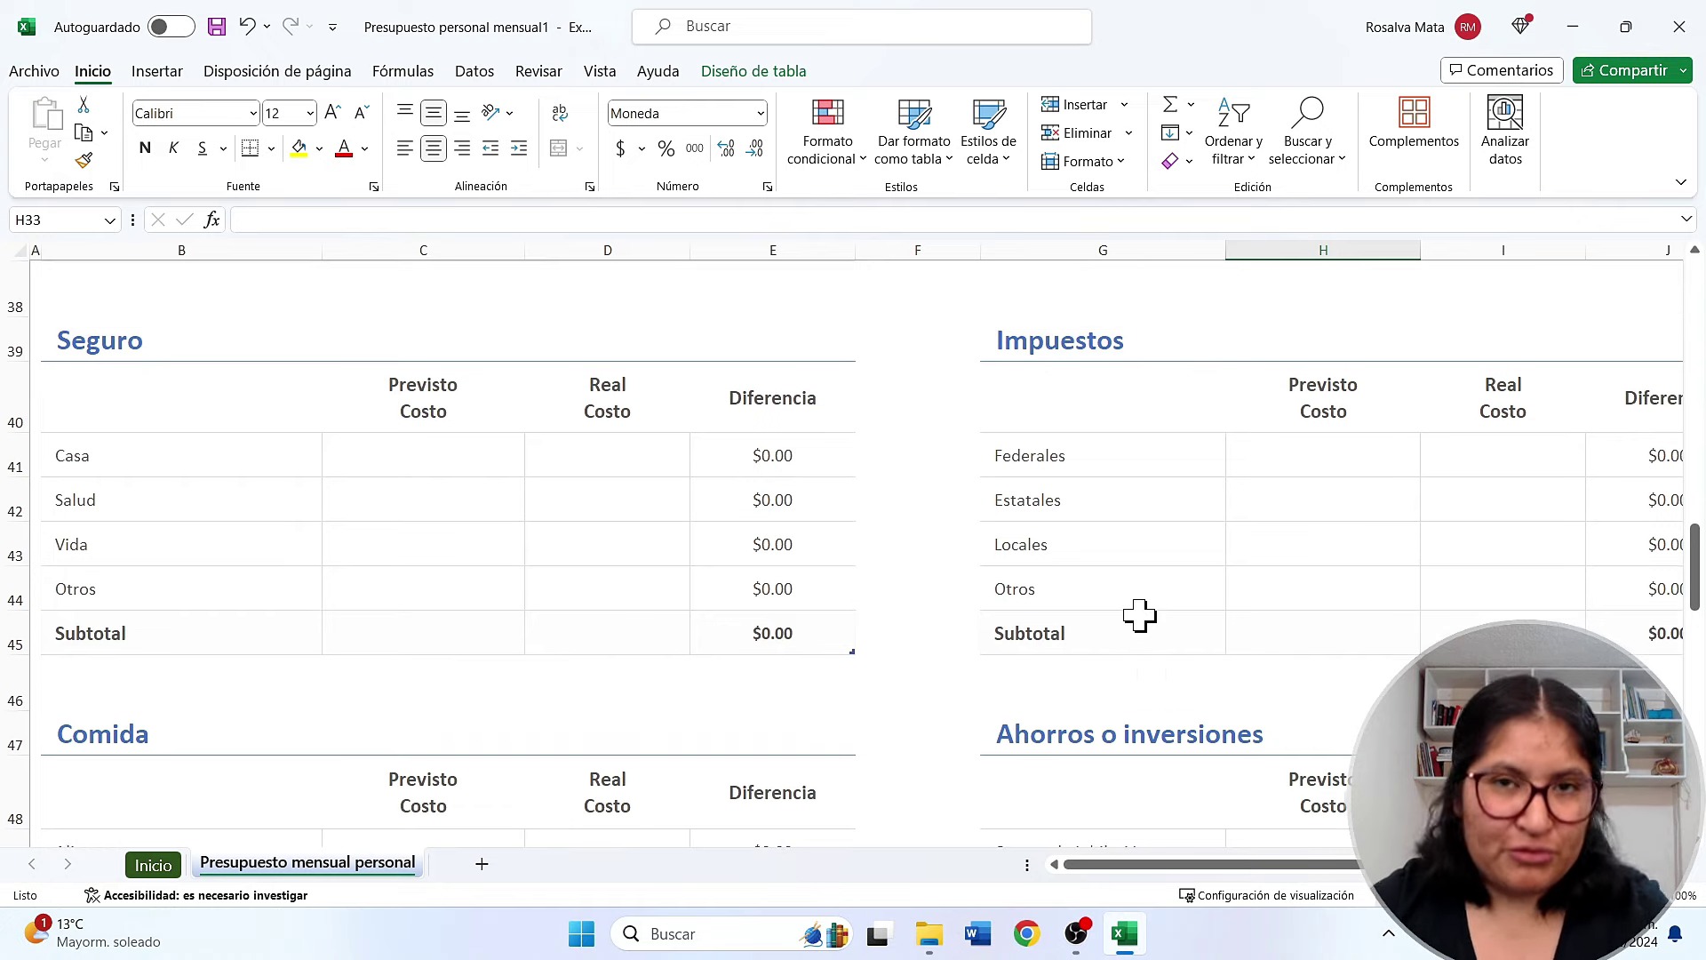
pyautogui.scroll(-2, 1141, 615)
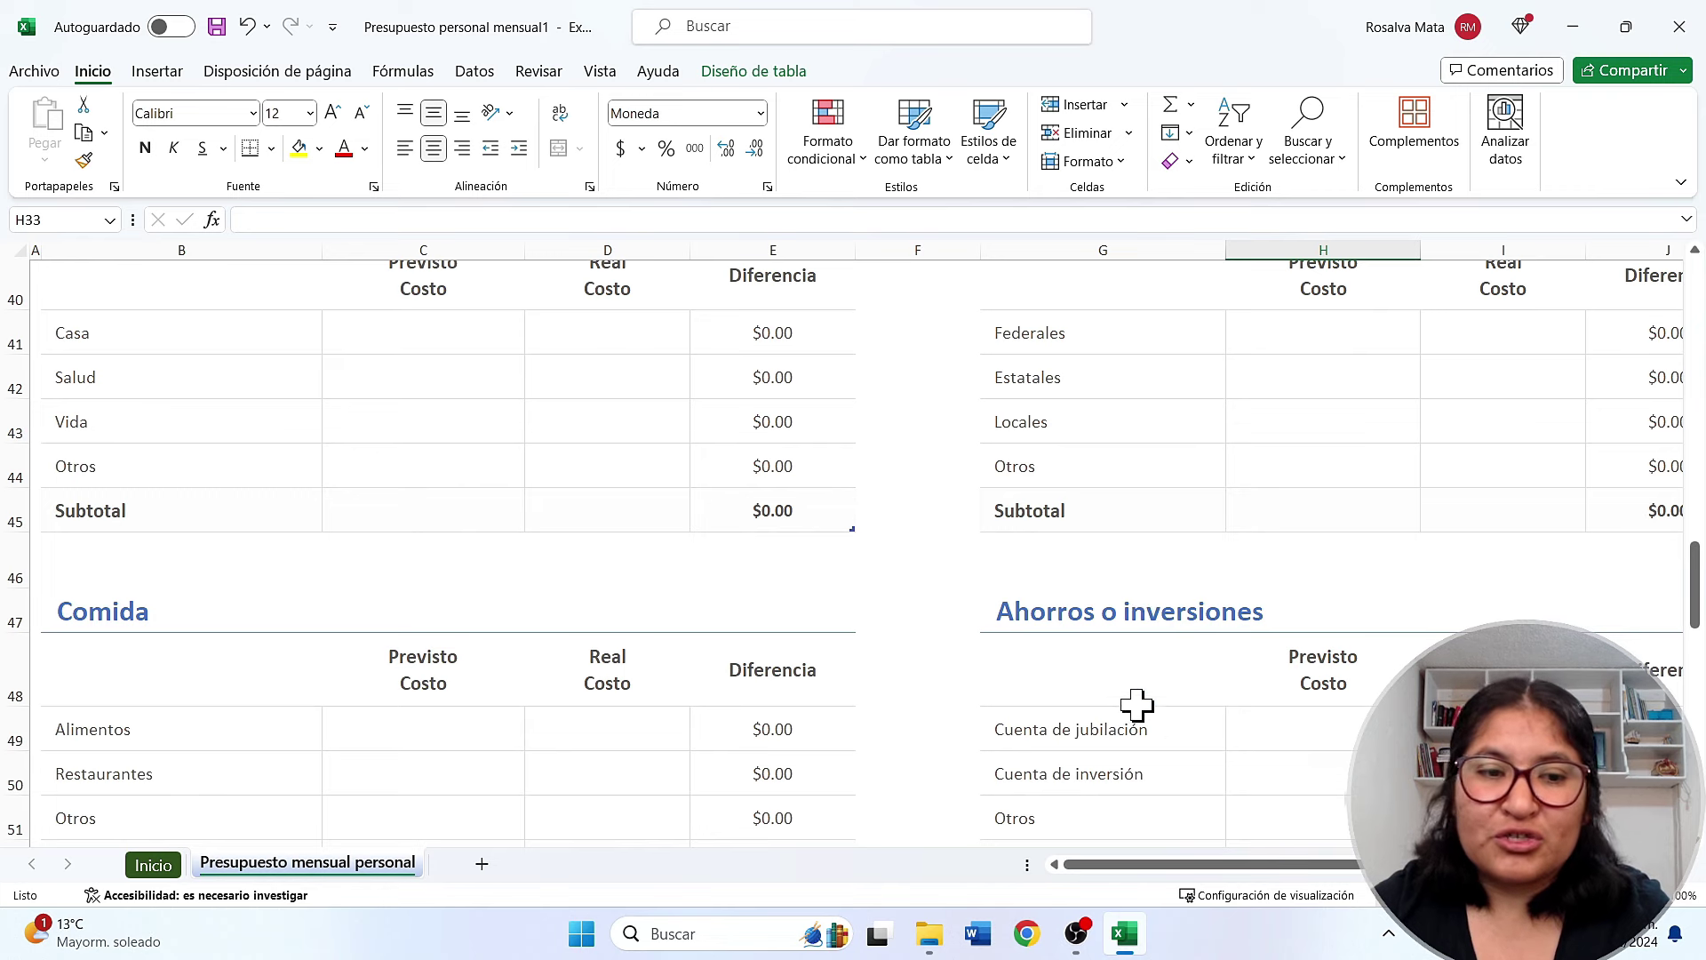
pyautogui.scroll(-1, 1137, 705)
pyautogui.scroll(-2, 1075, 708)
pyautogui.scroll(-3, 1116, 685)
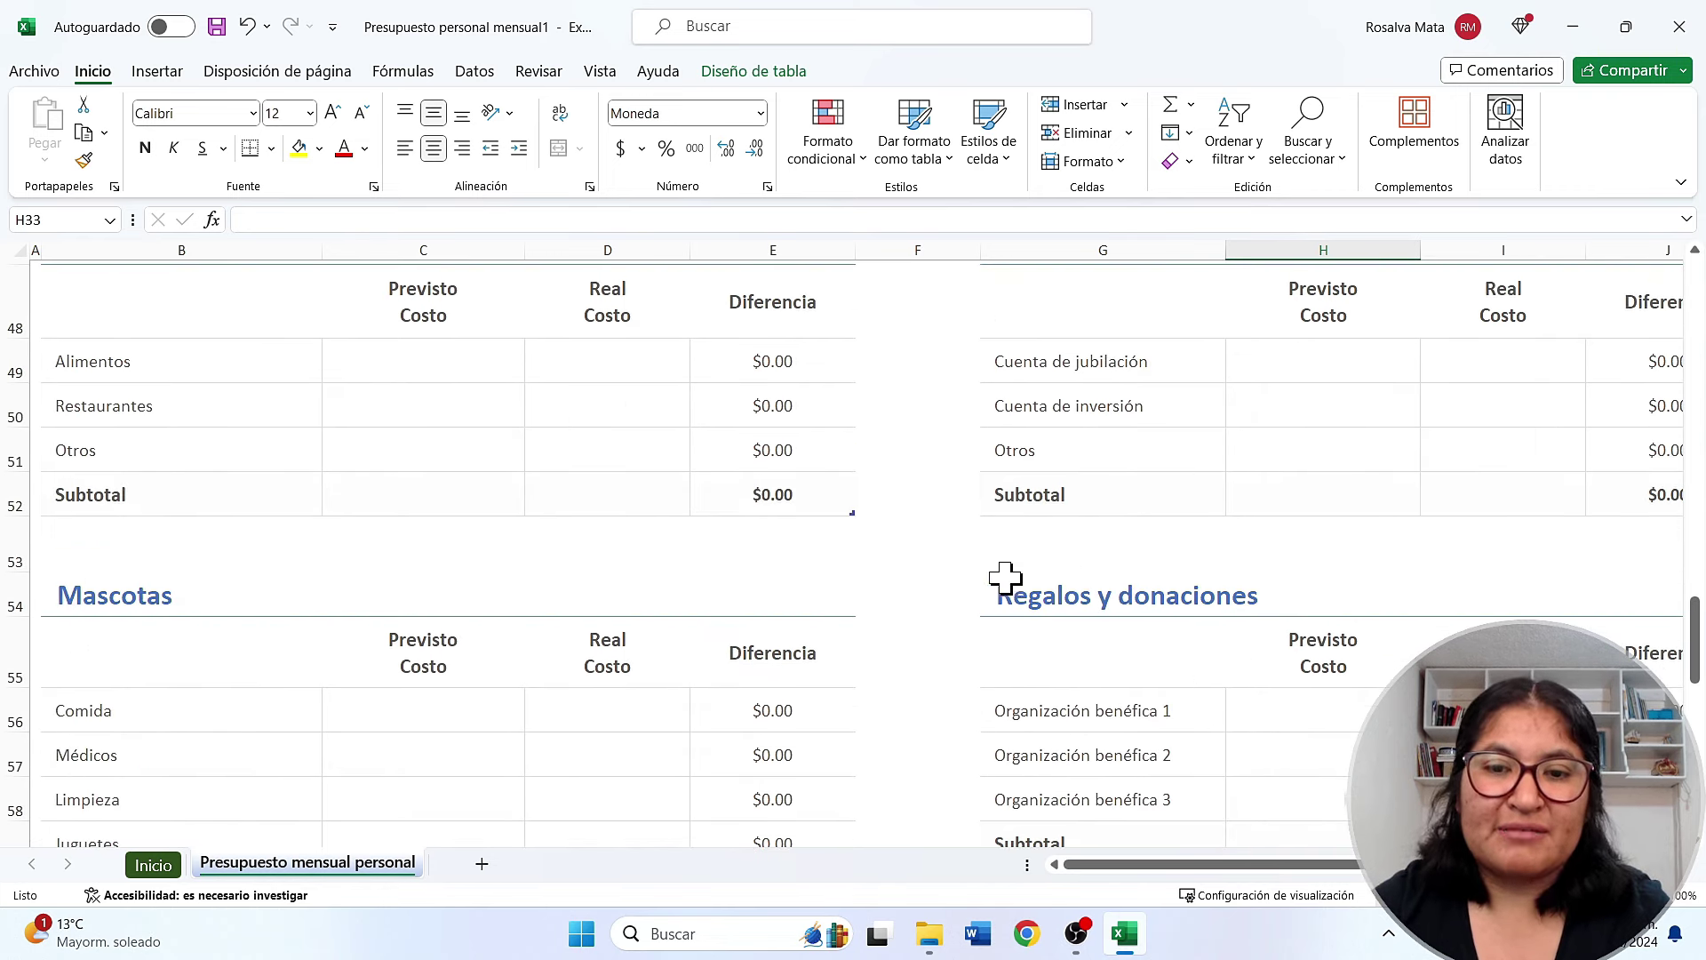
pyautogui.scroll(-2, 1155, 705)
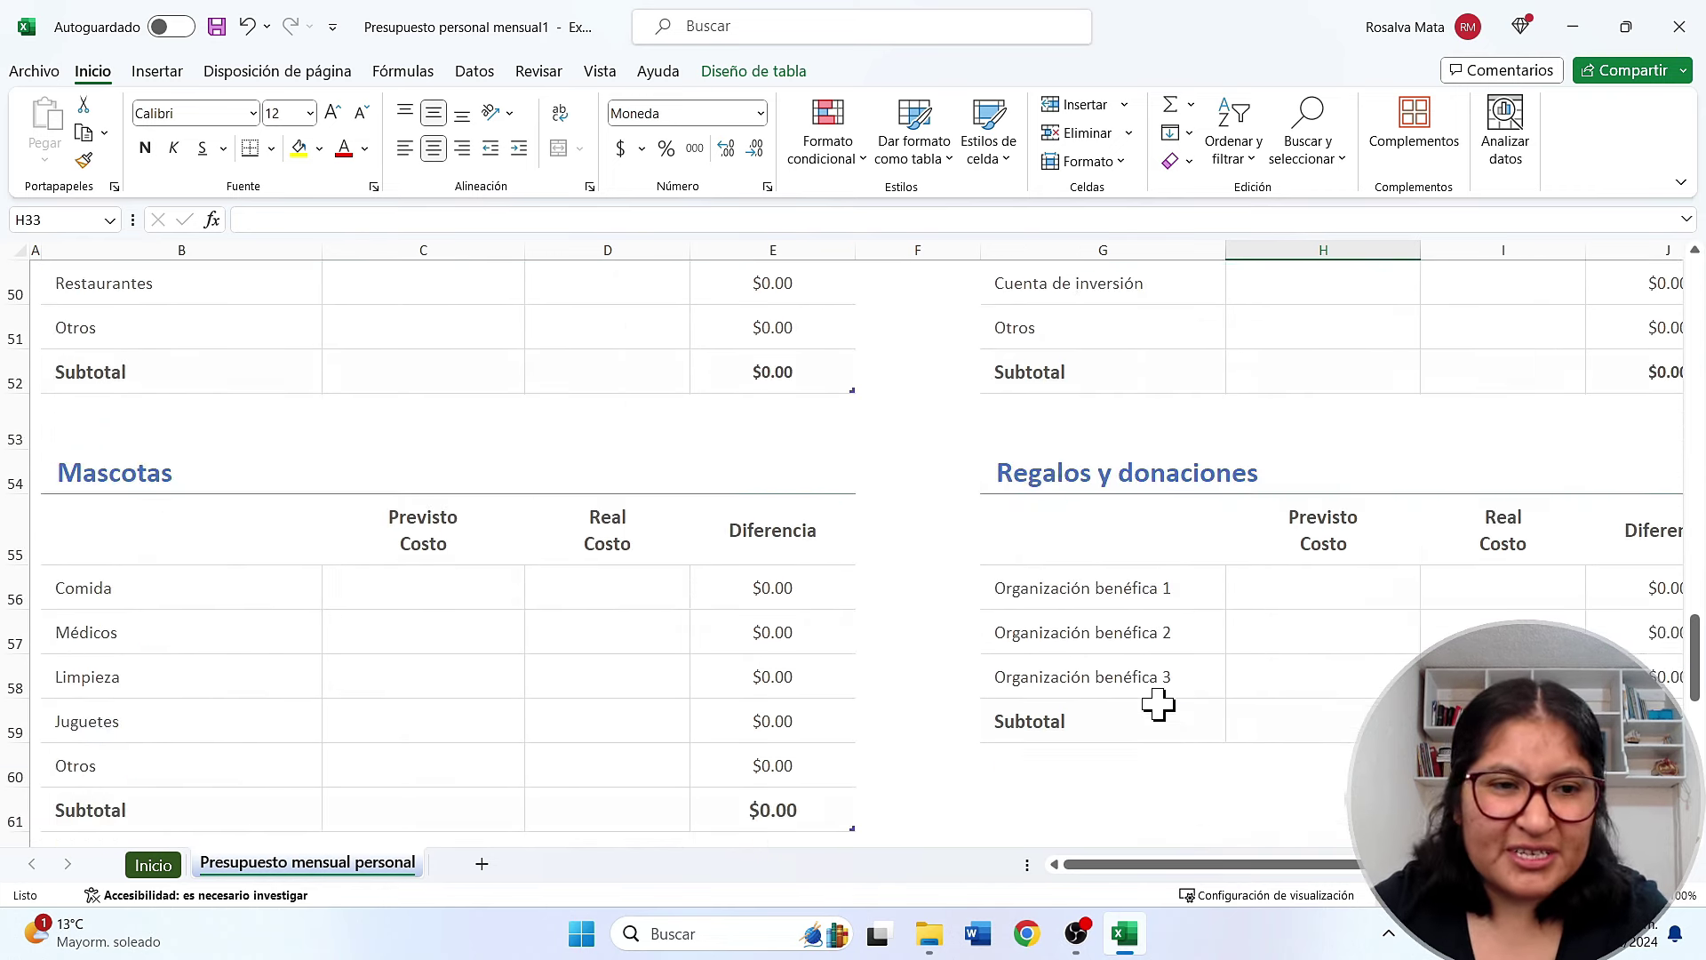
pyautogui.scroll(-1, 1159, 704)
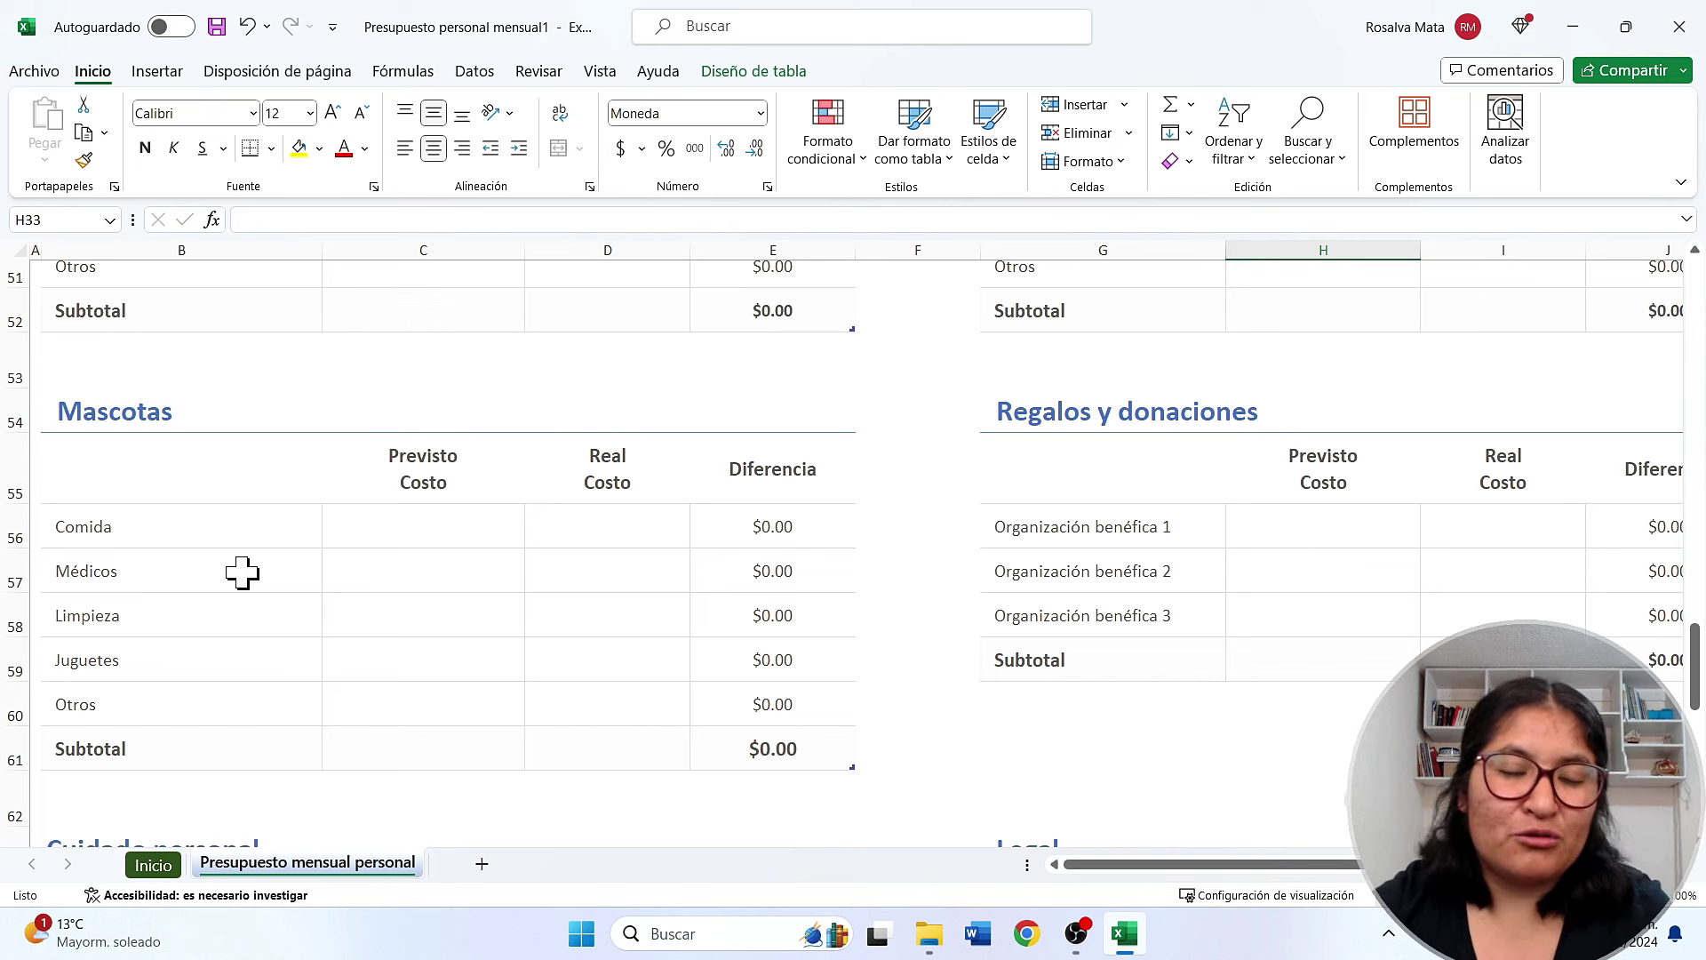
pyautogui.click(1071, 533)
pyautogui.click(658, 600)
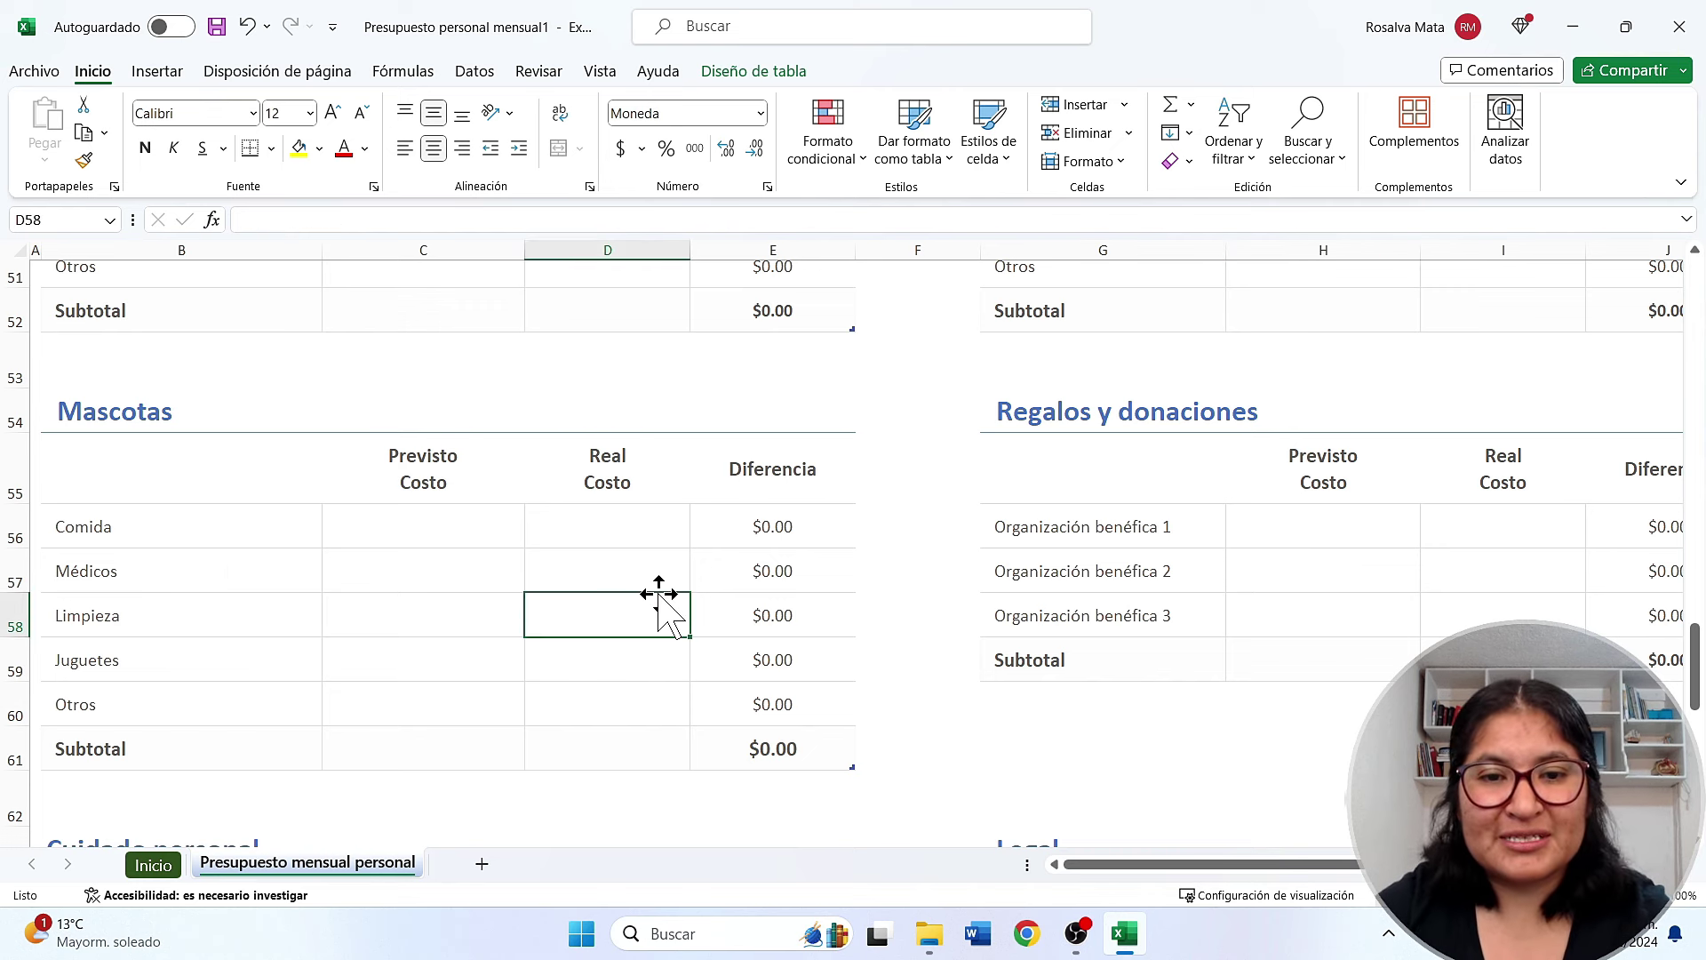
pyautogui.scroll(2, 658, 596)
pyautogui.scroll(2, 658, 596)
pyautogui.scroll(1, 659, 600)
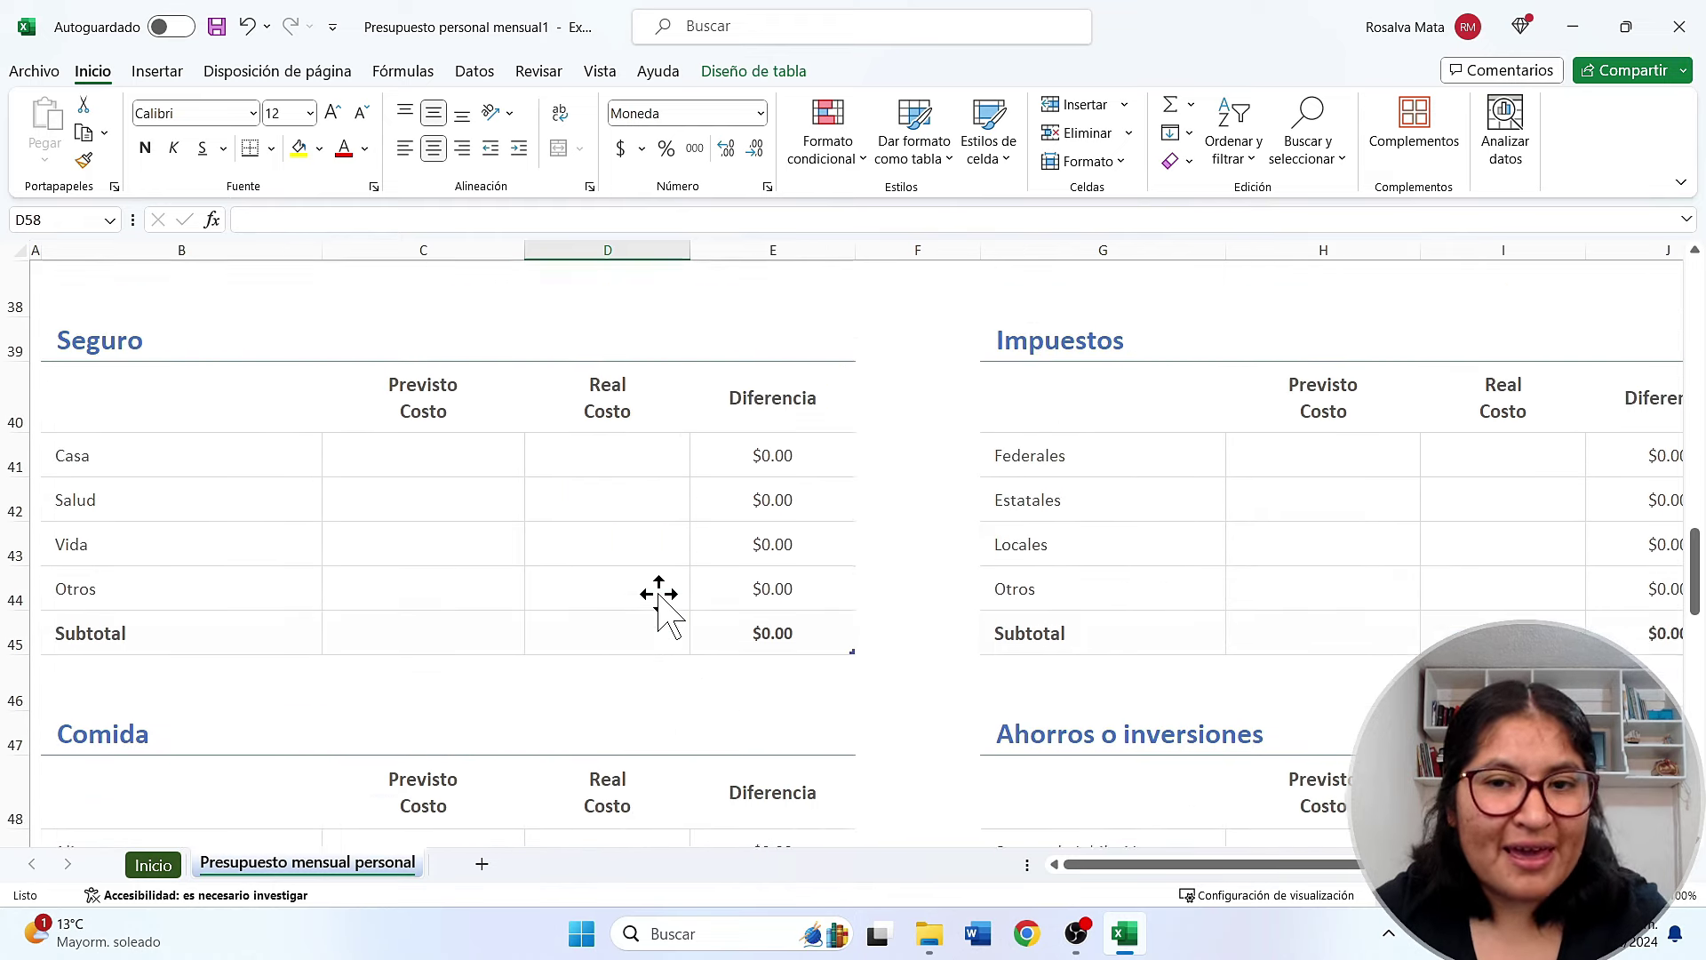
pyautogui.scroll(1, 659, 600)
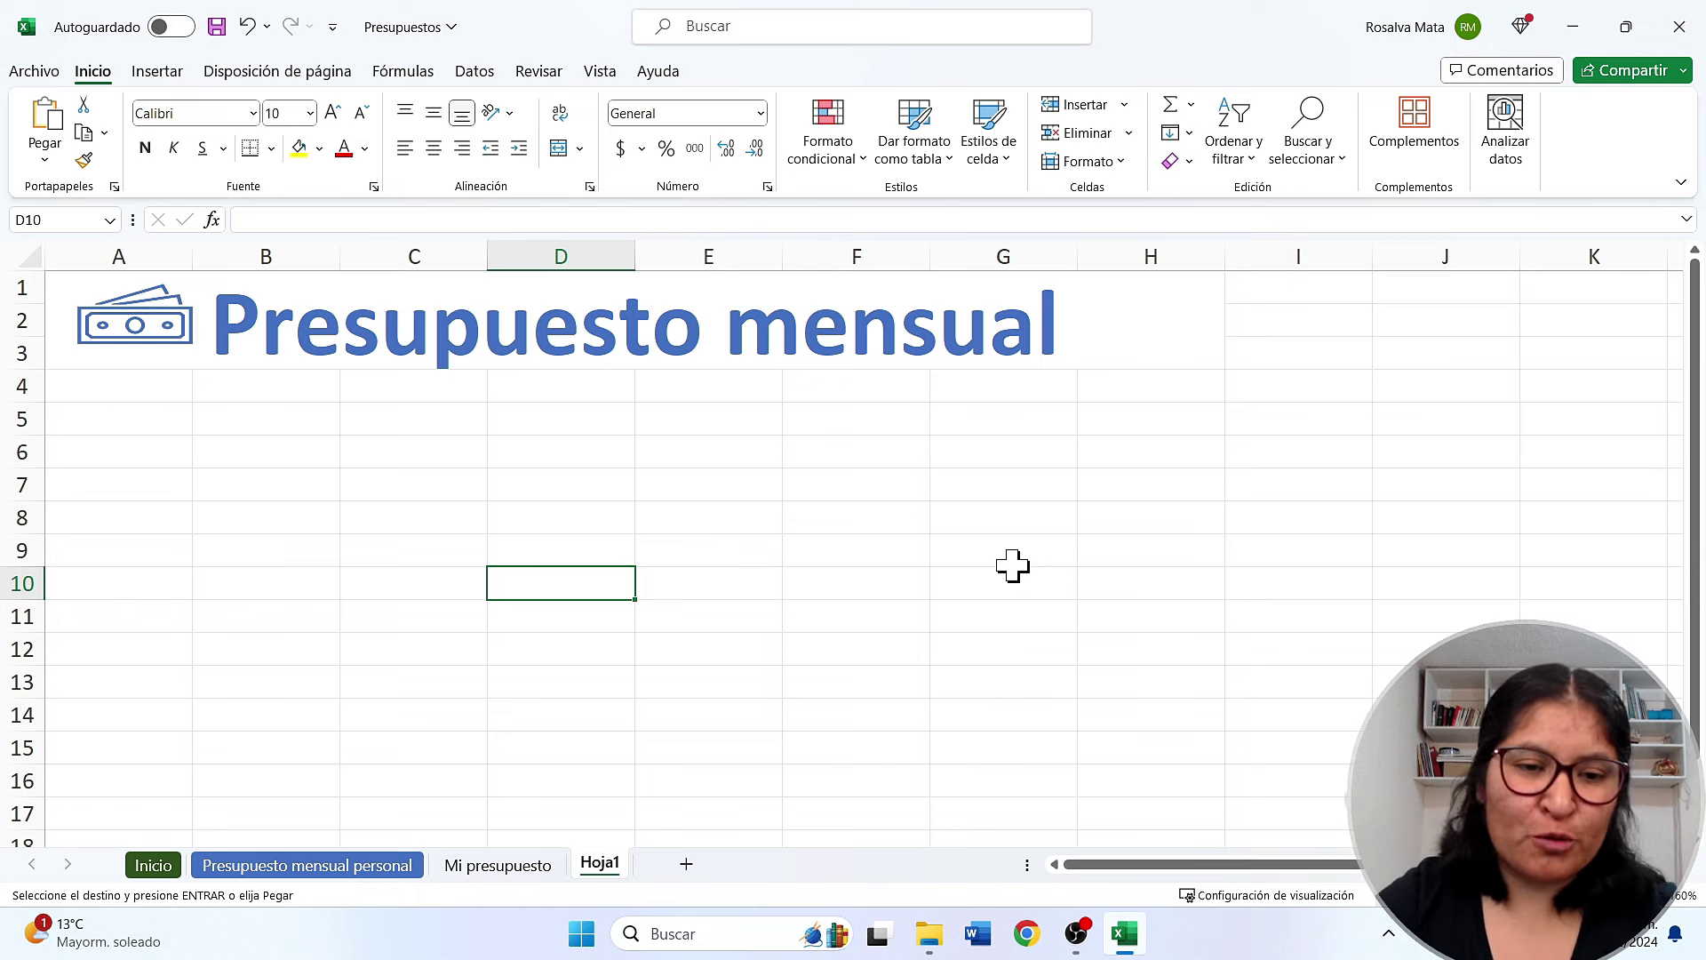
# Review the Presupuesto mensual personal sheet: $15,000.00 planned and $19,000.00 actual income, Saldo real $11,196.00
pyautogui.click(349, 866)
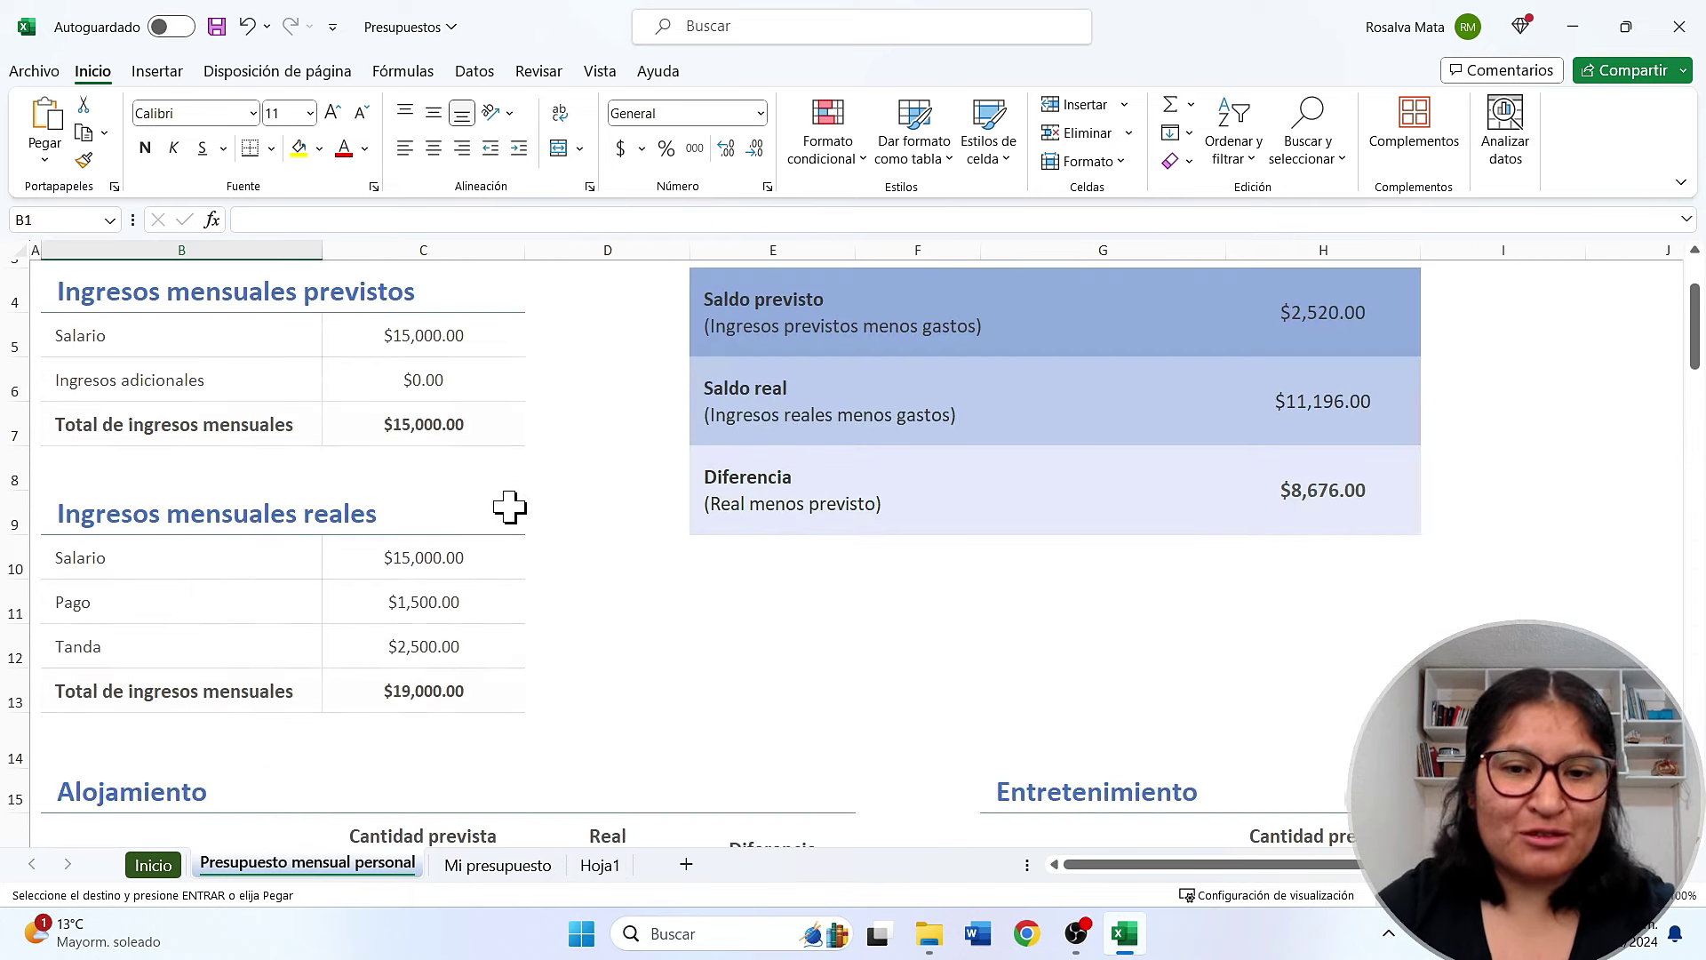
pyautogui.scroll(-2, 509, 507)
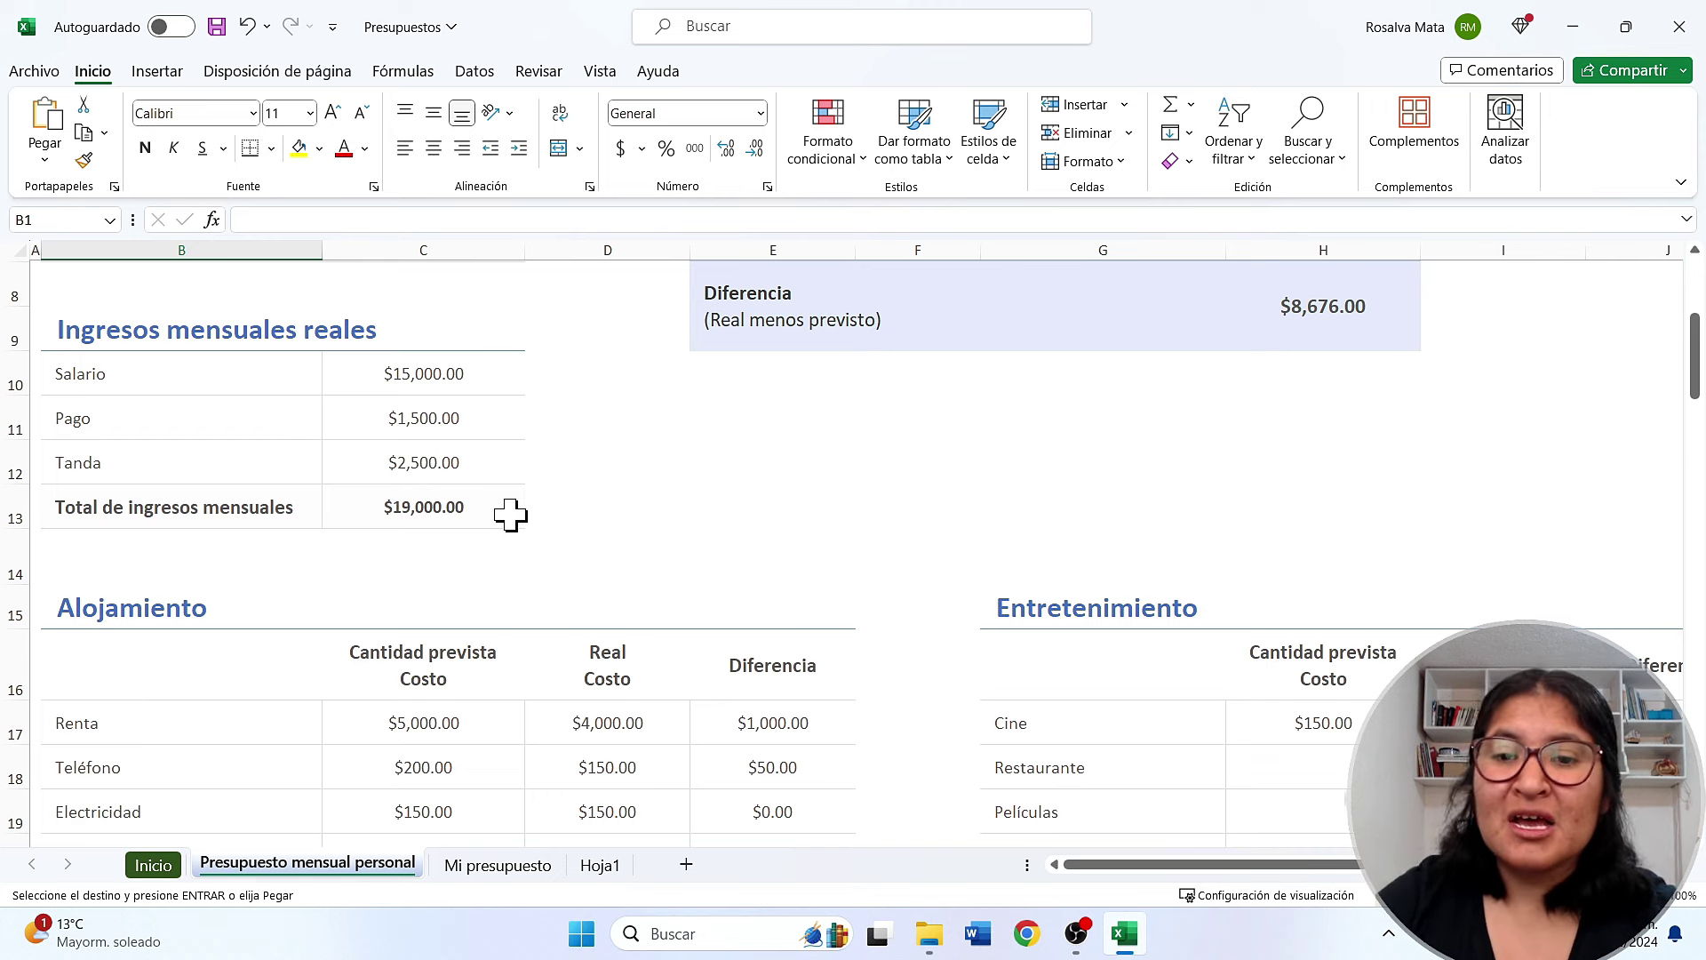
pyautogui.scroll(-1, 511, 529)
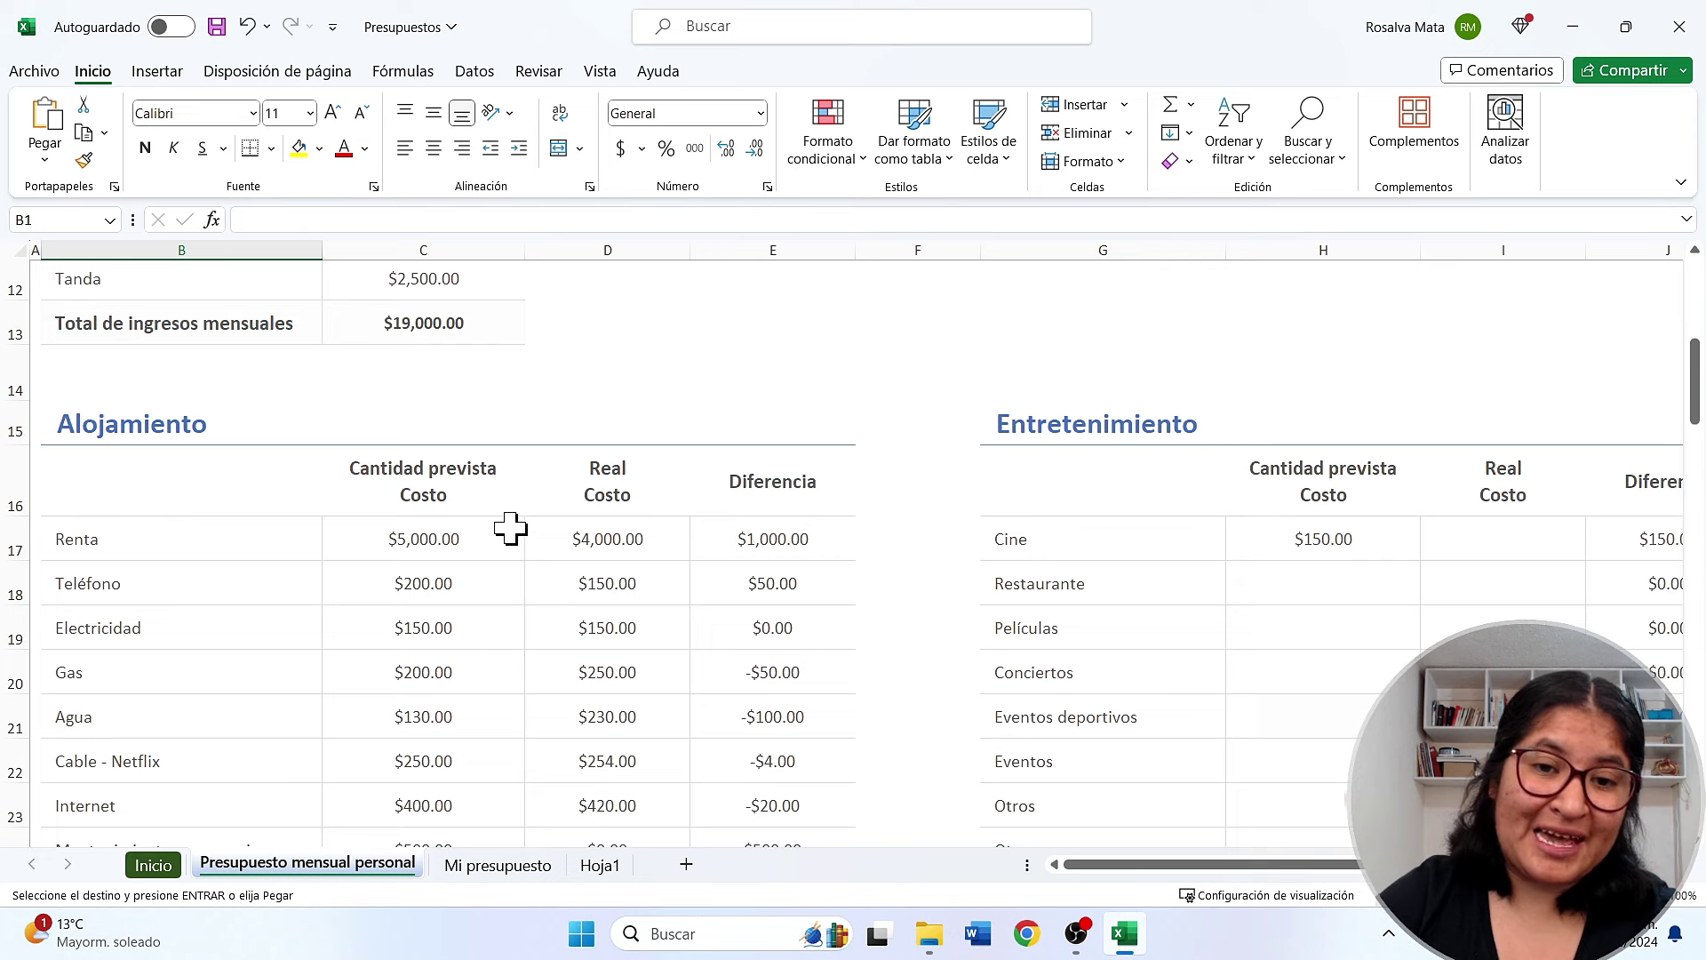
pyautogui.scroll(-2, 511, 529)
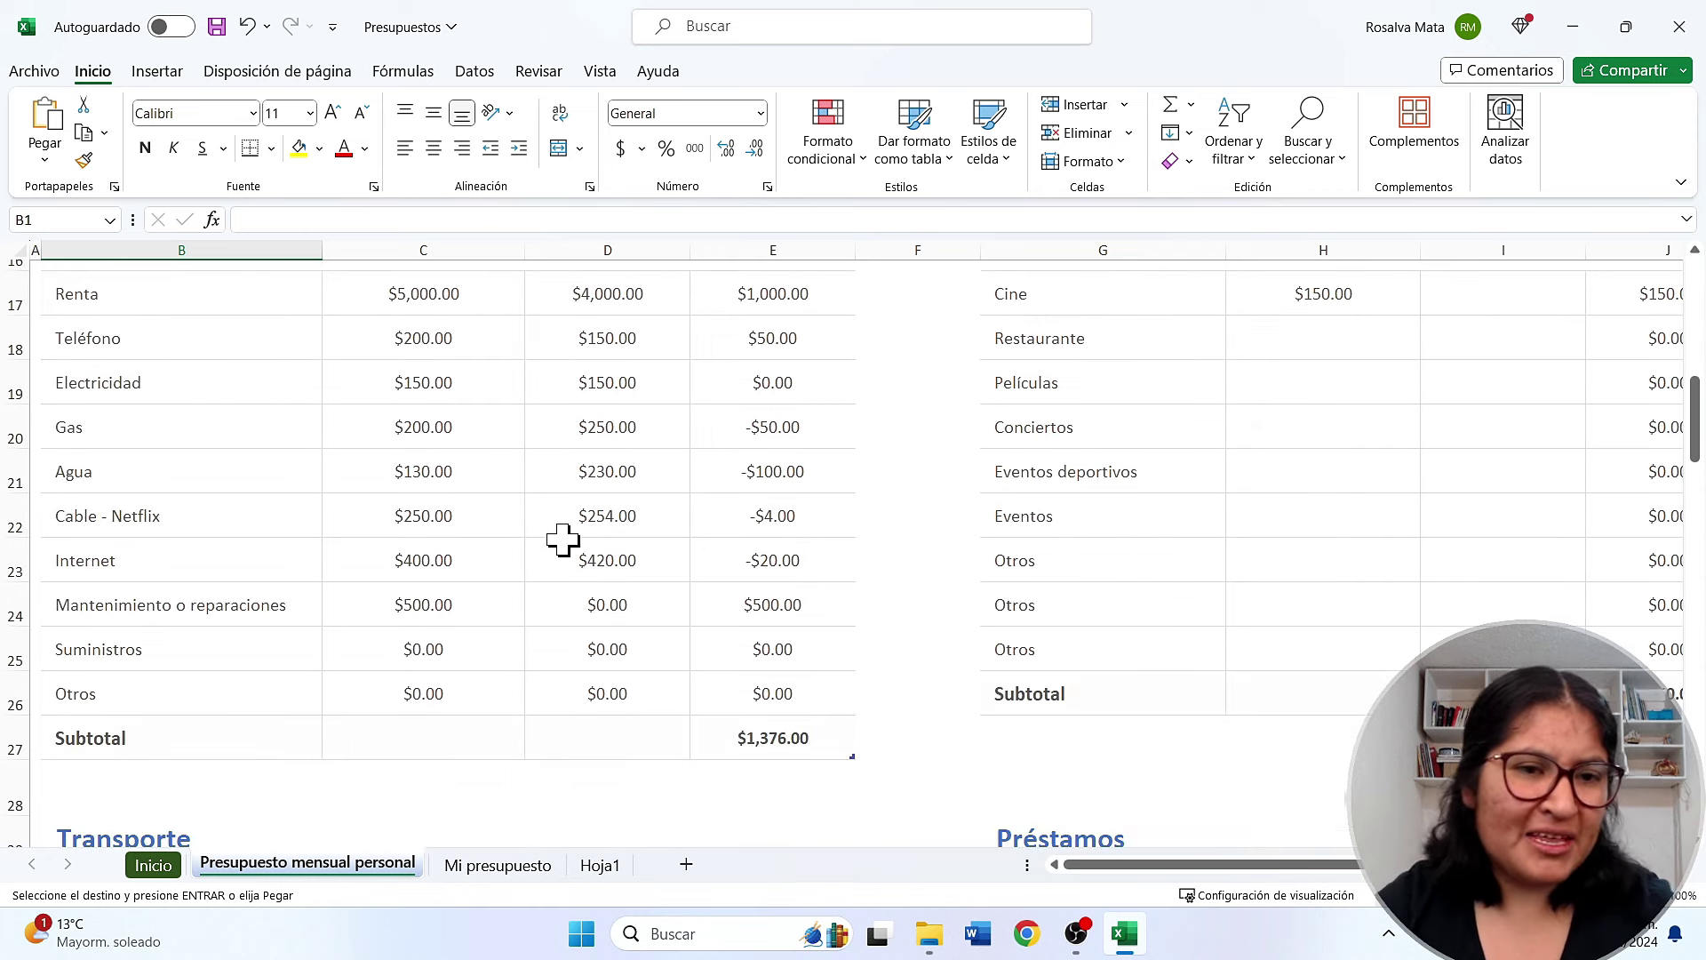
pyautogui.scroll(2, 562, 537)
pyautogui.scroll(2, 561, 548)
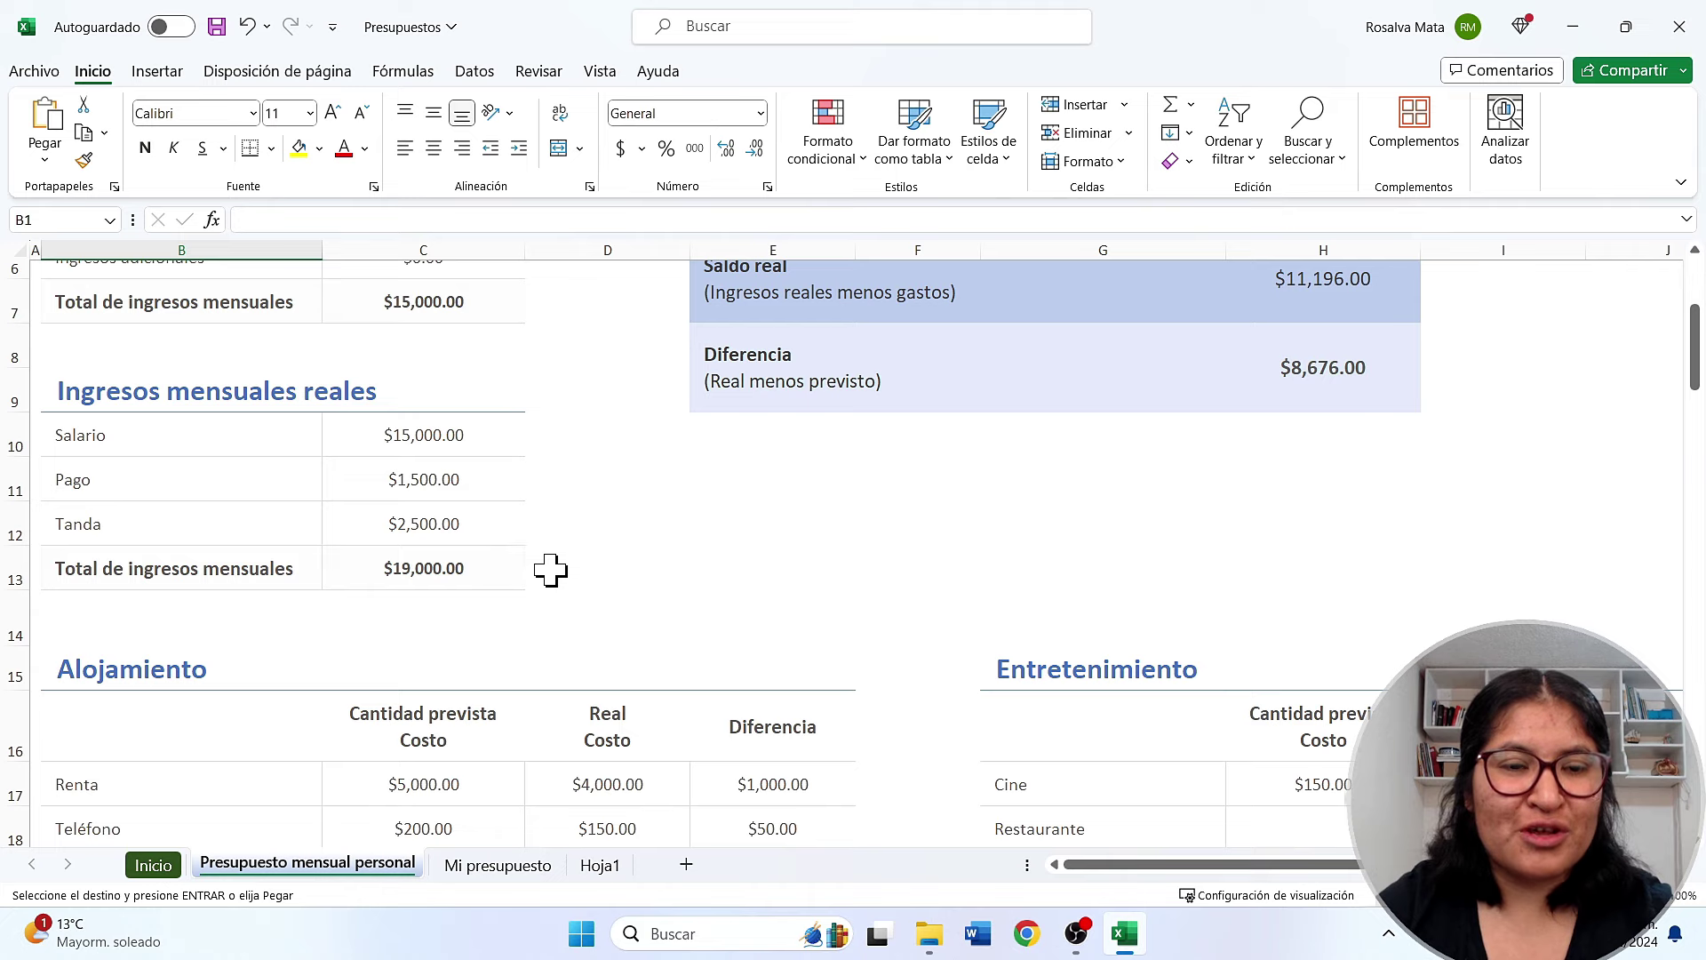
pyautogui.scroll(1, 551, 571)
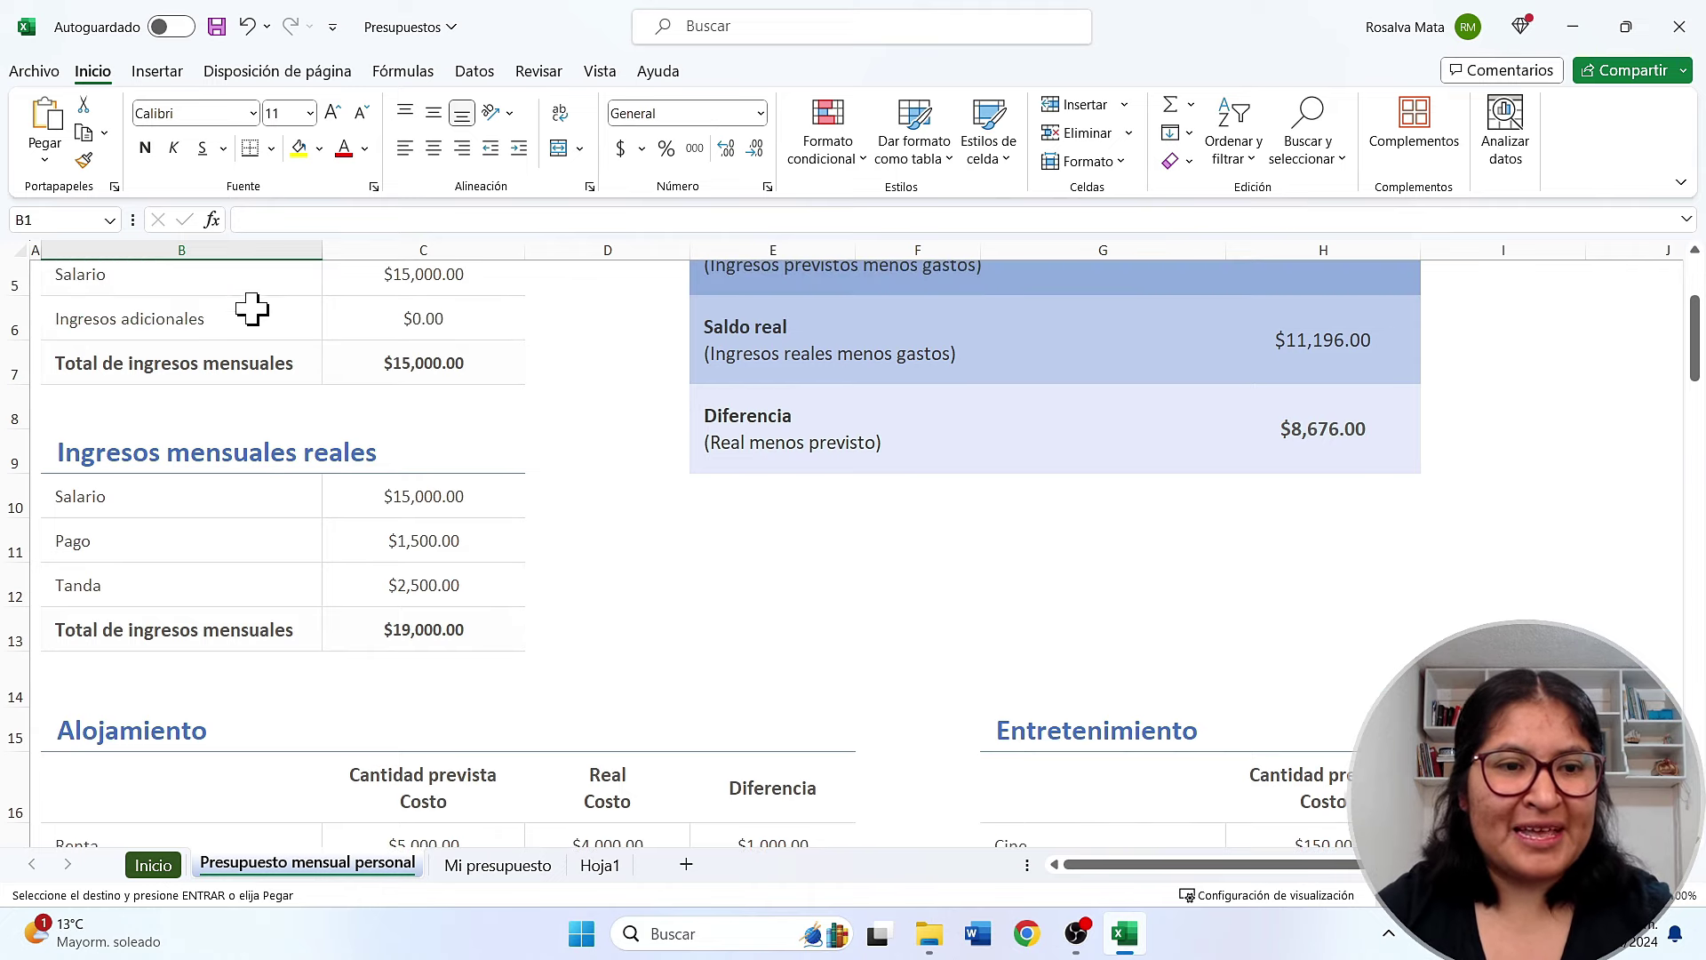
pyautogui.scroll(1, 323, 560)
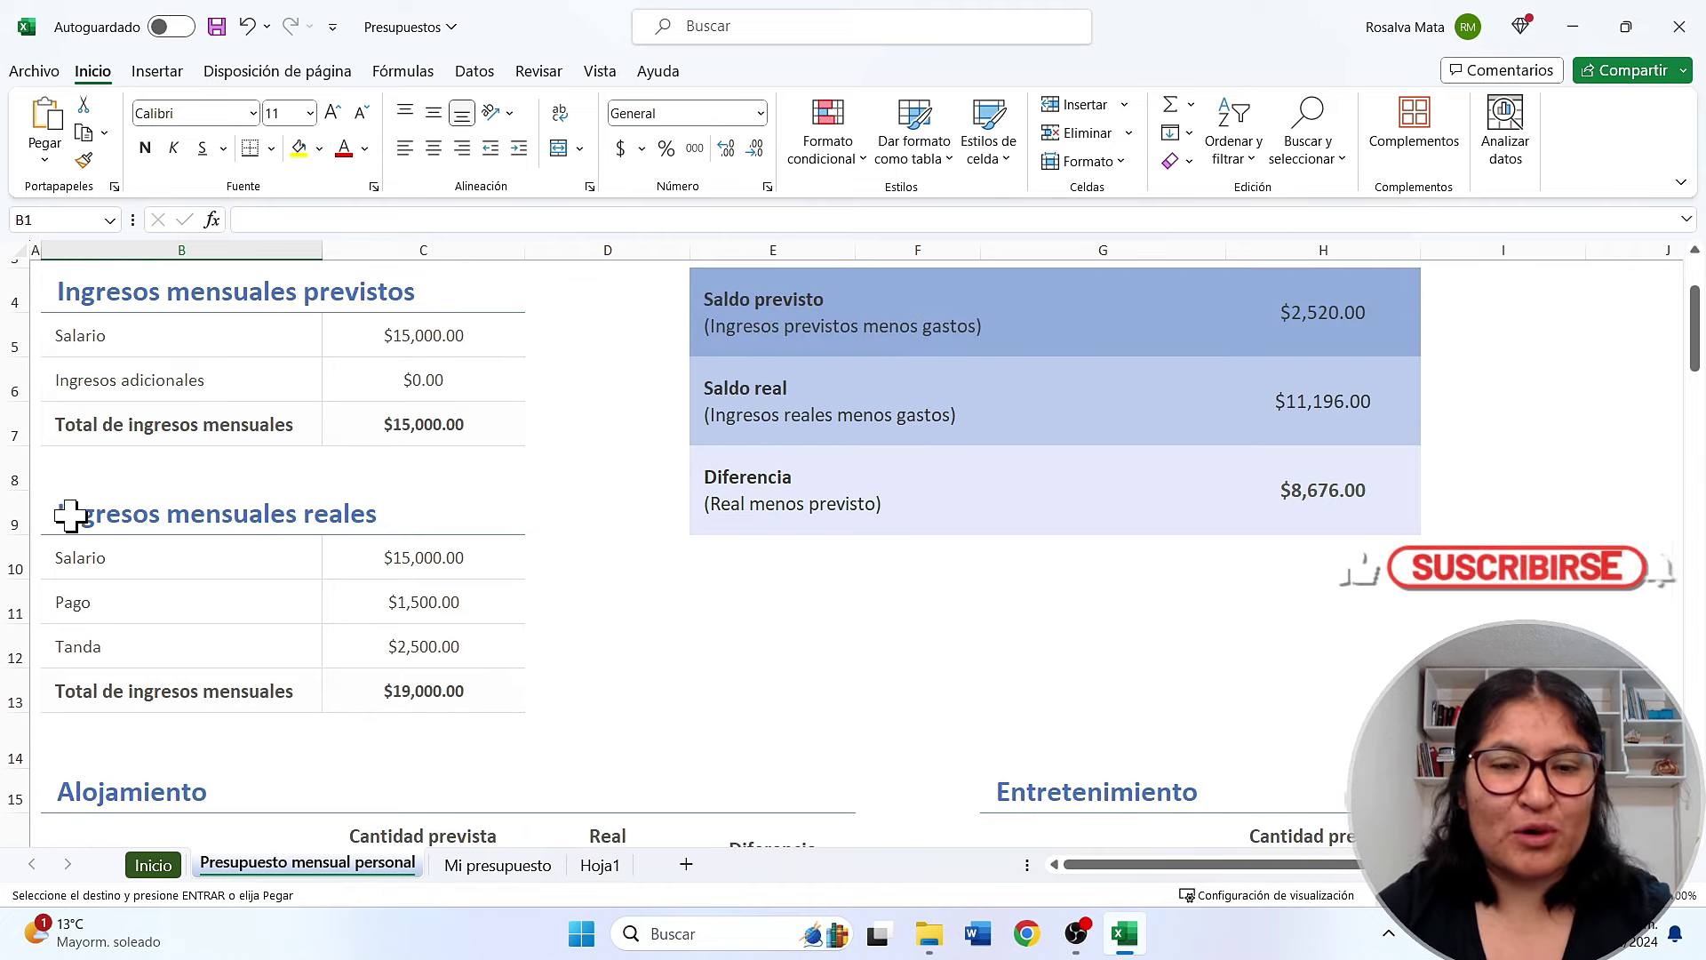
pyautogui.scroll(1, 888, 591)
pyautogui.scroll(-1, 889, 622)
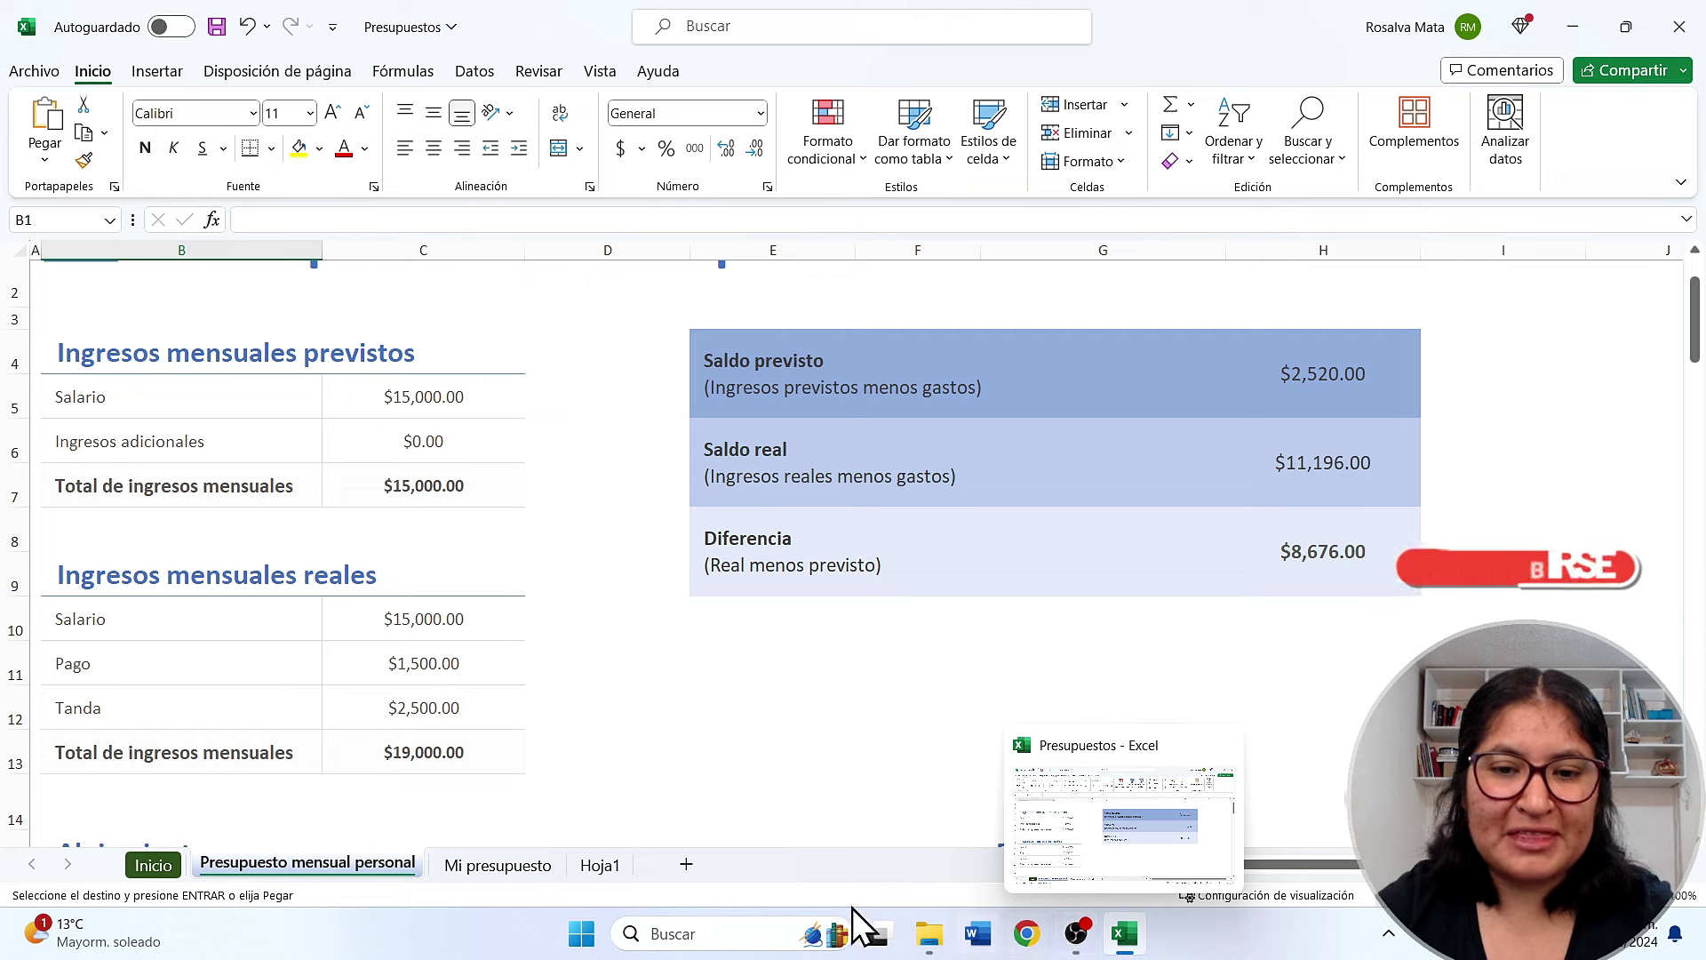
# On Hoja1, label A6 'Ingresos Mensuales previsto' and E6 'Gastos Totales de mes', then select A6:C6
pyautogui.click(593, 865)
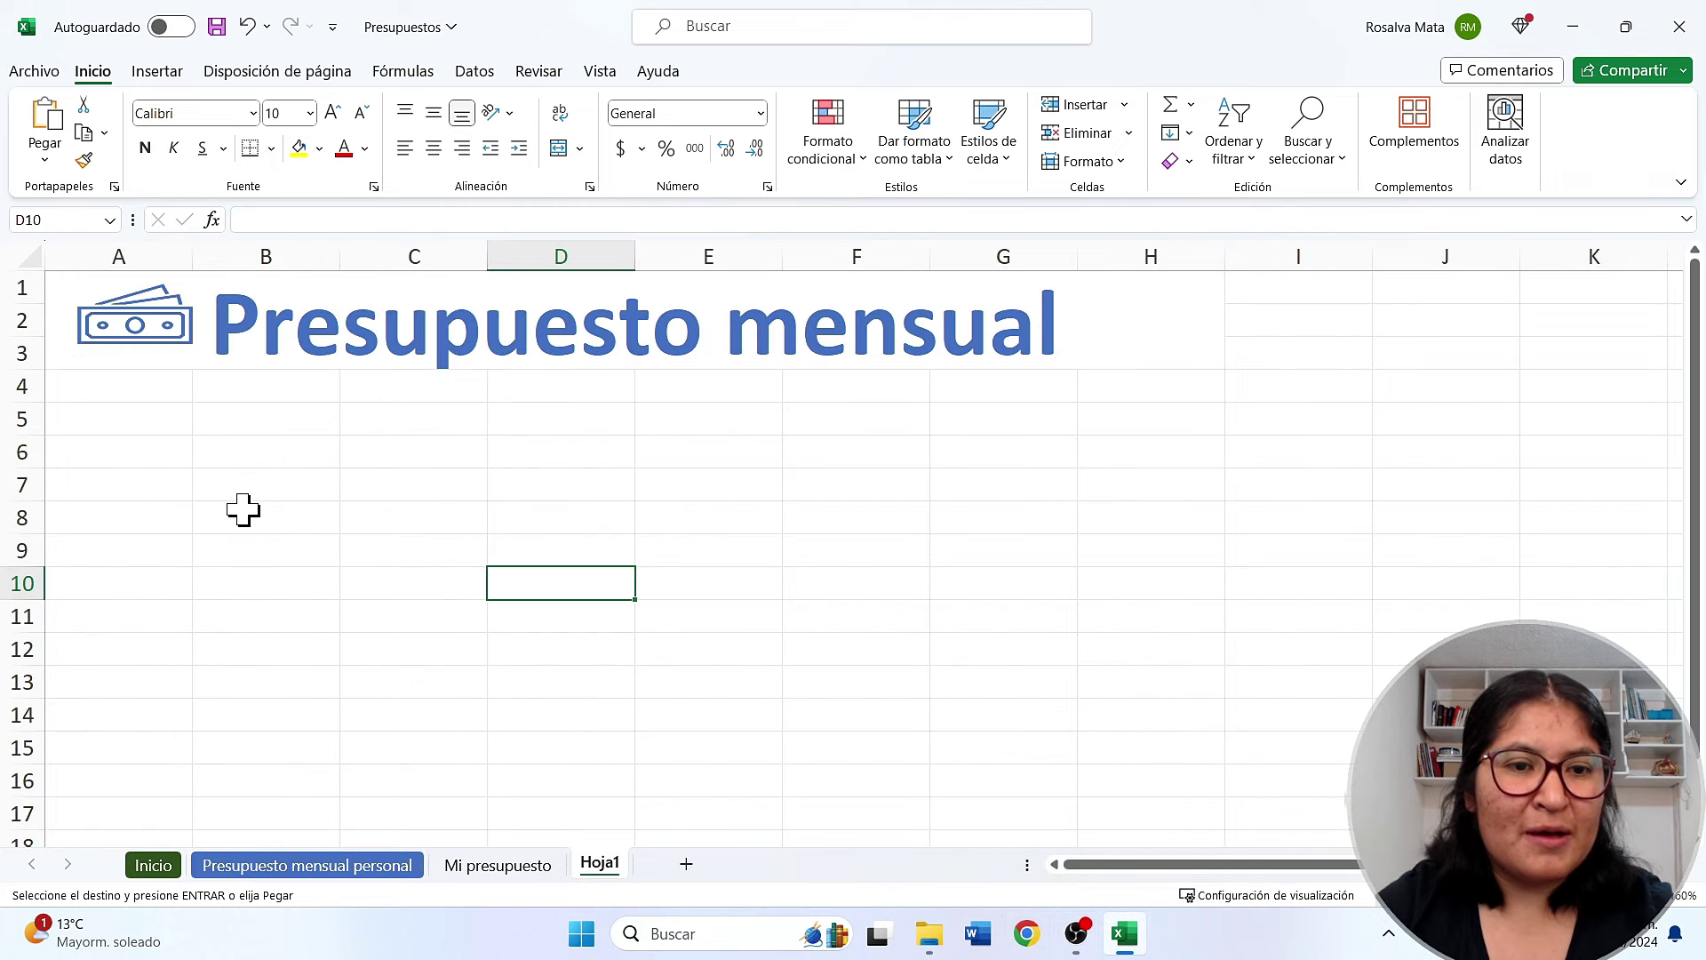
pyautogui.click(101, 455)
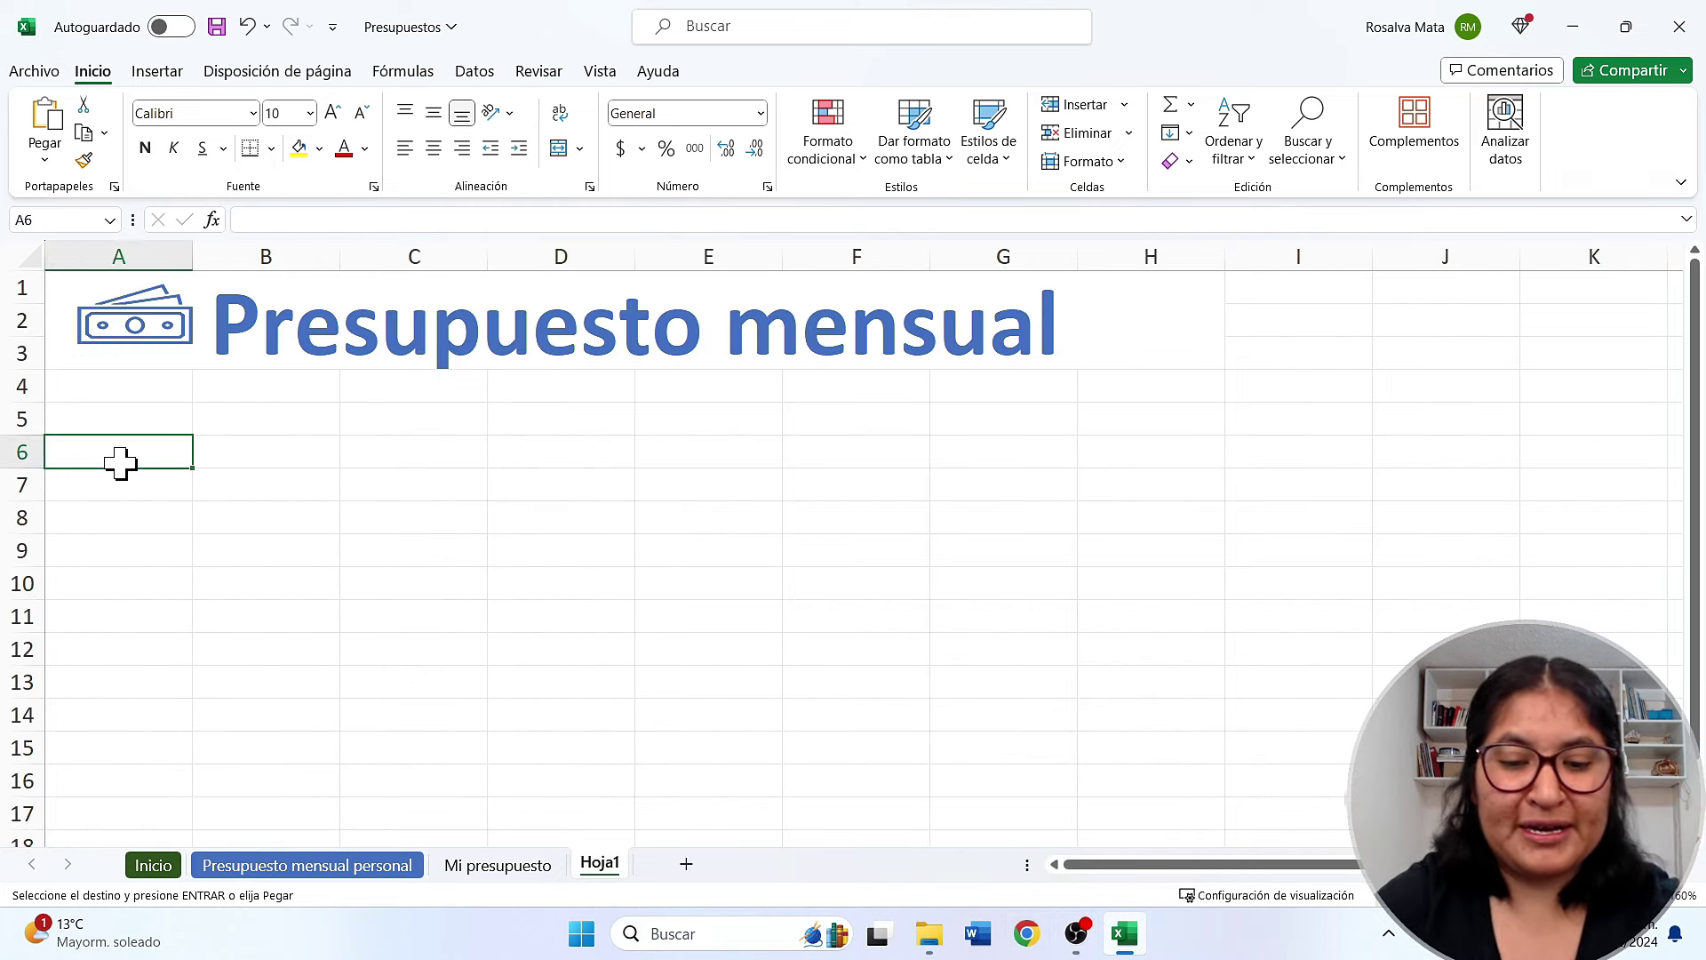
pyautogui.write('Ingresos Mensuales previsto')
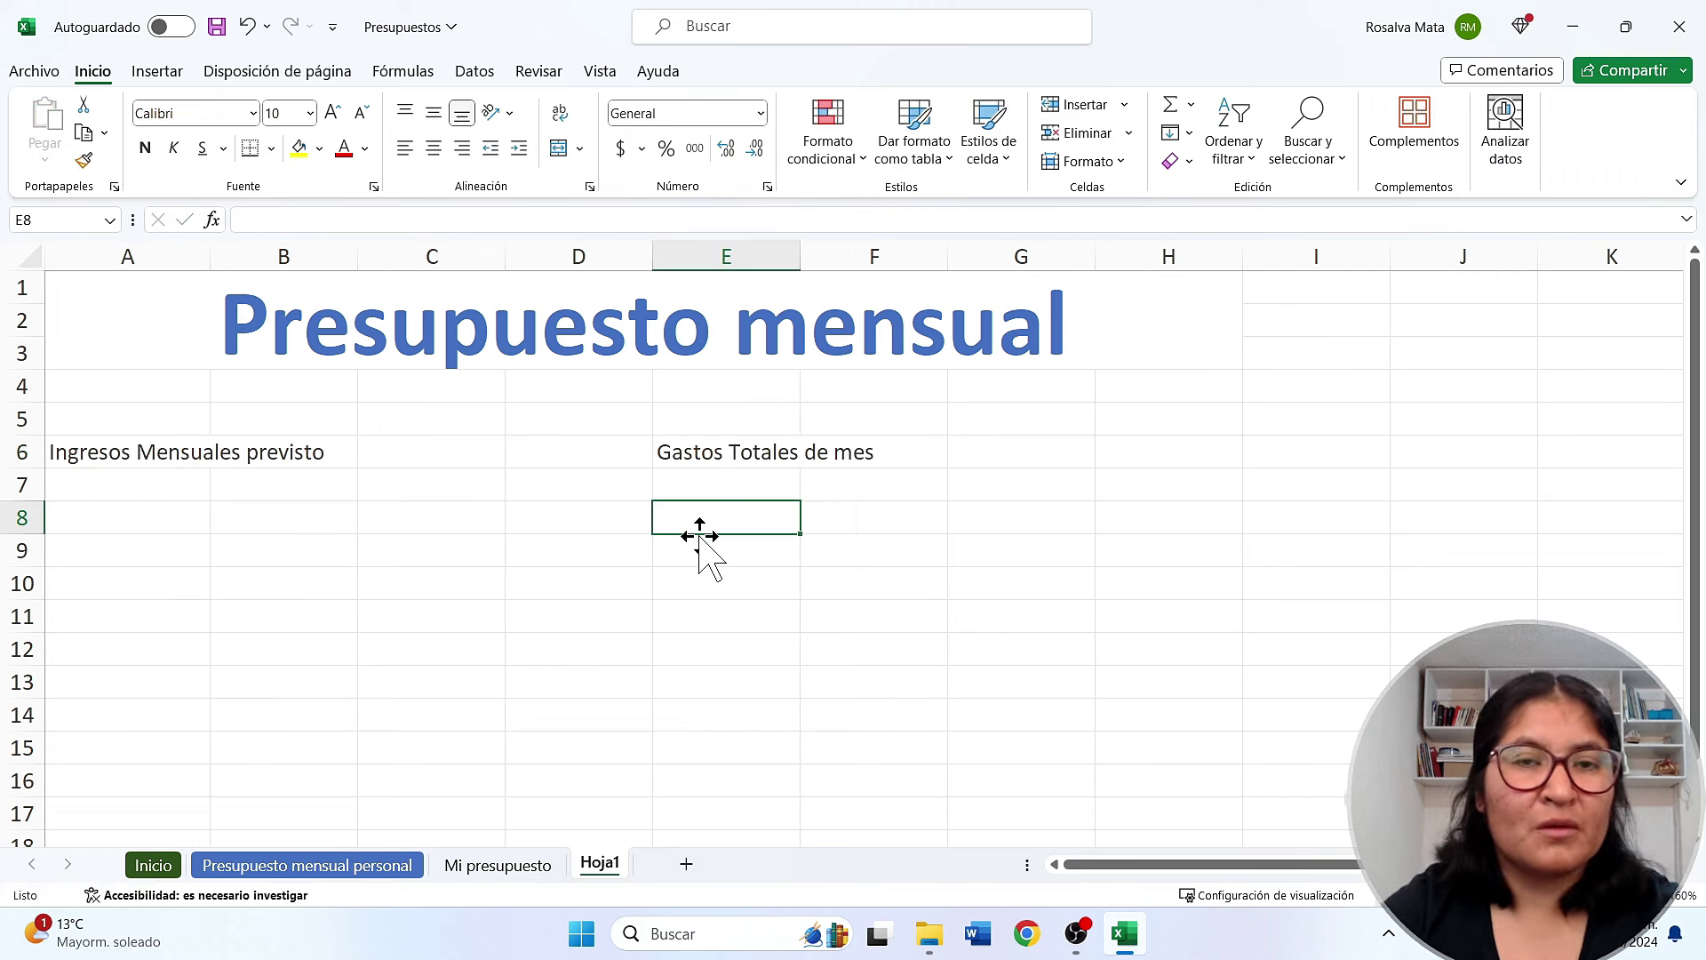
pyautogui.click(155, 457)
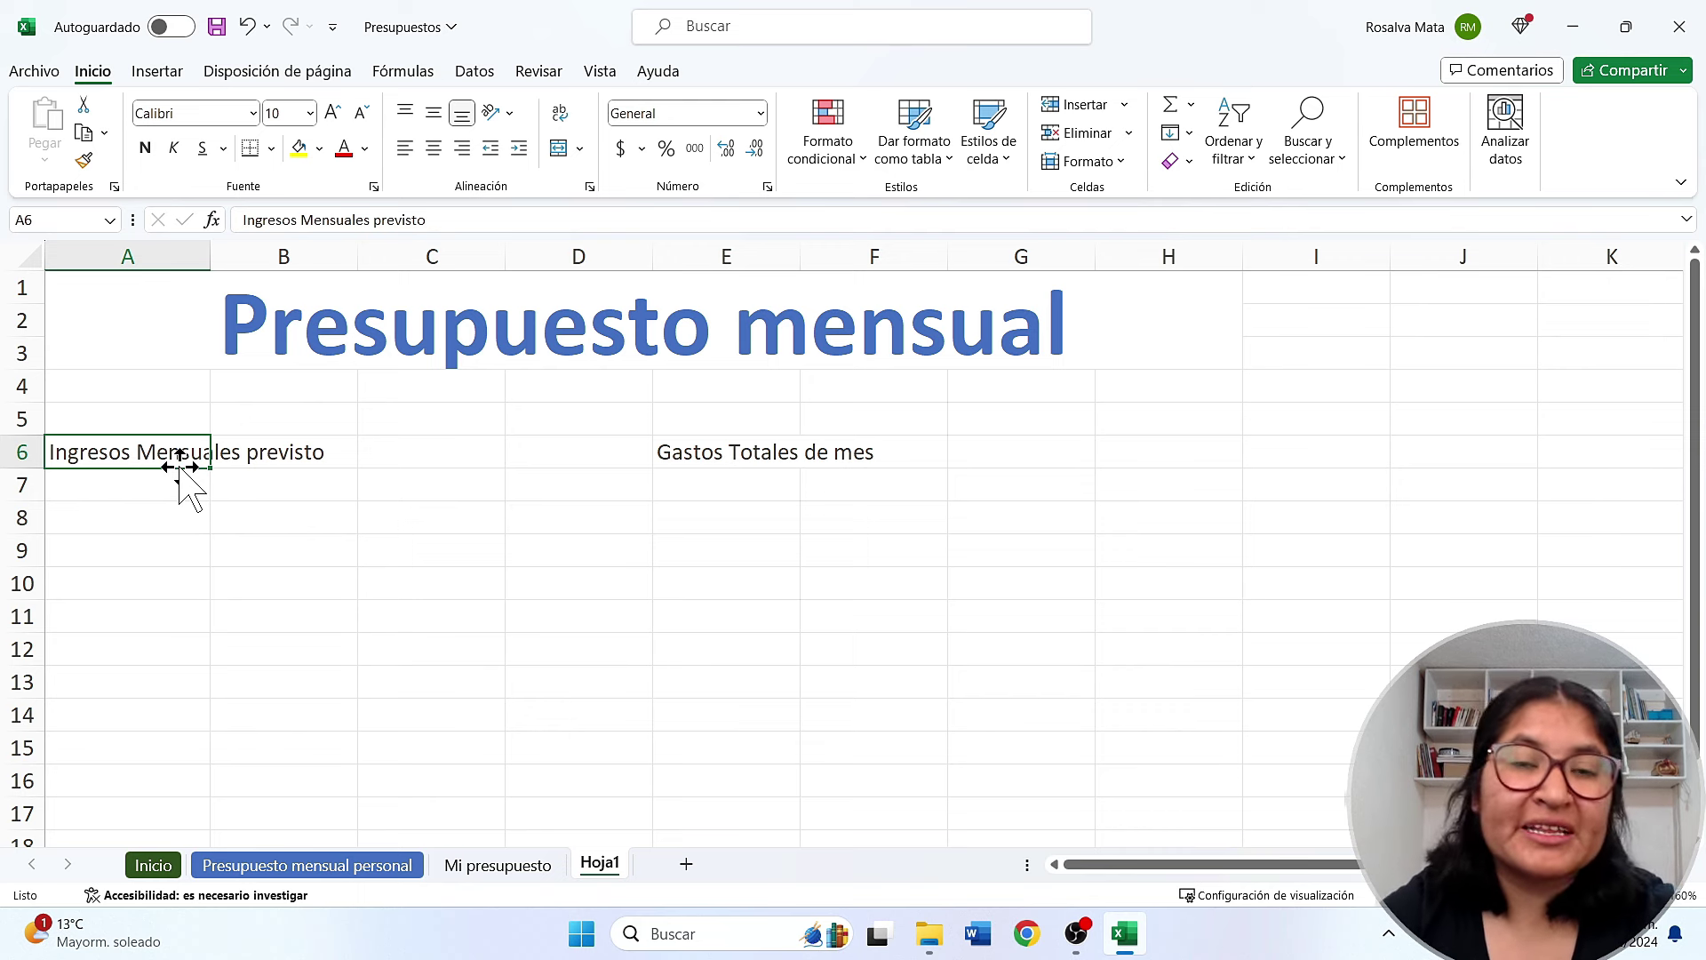
pyautogui.click(782, 452)
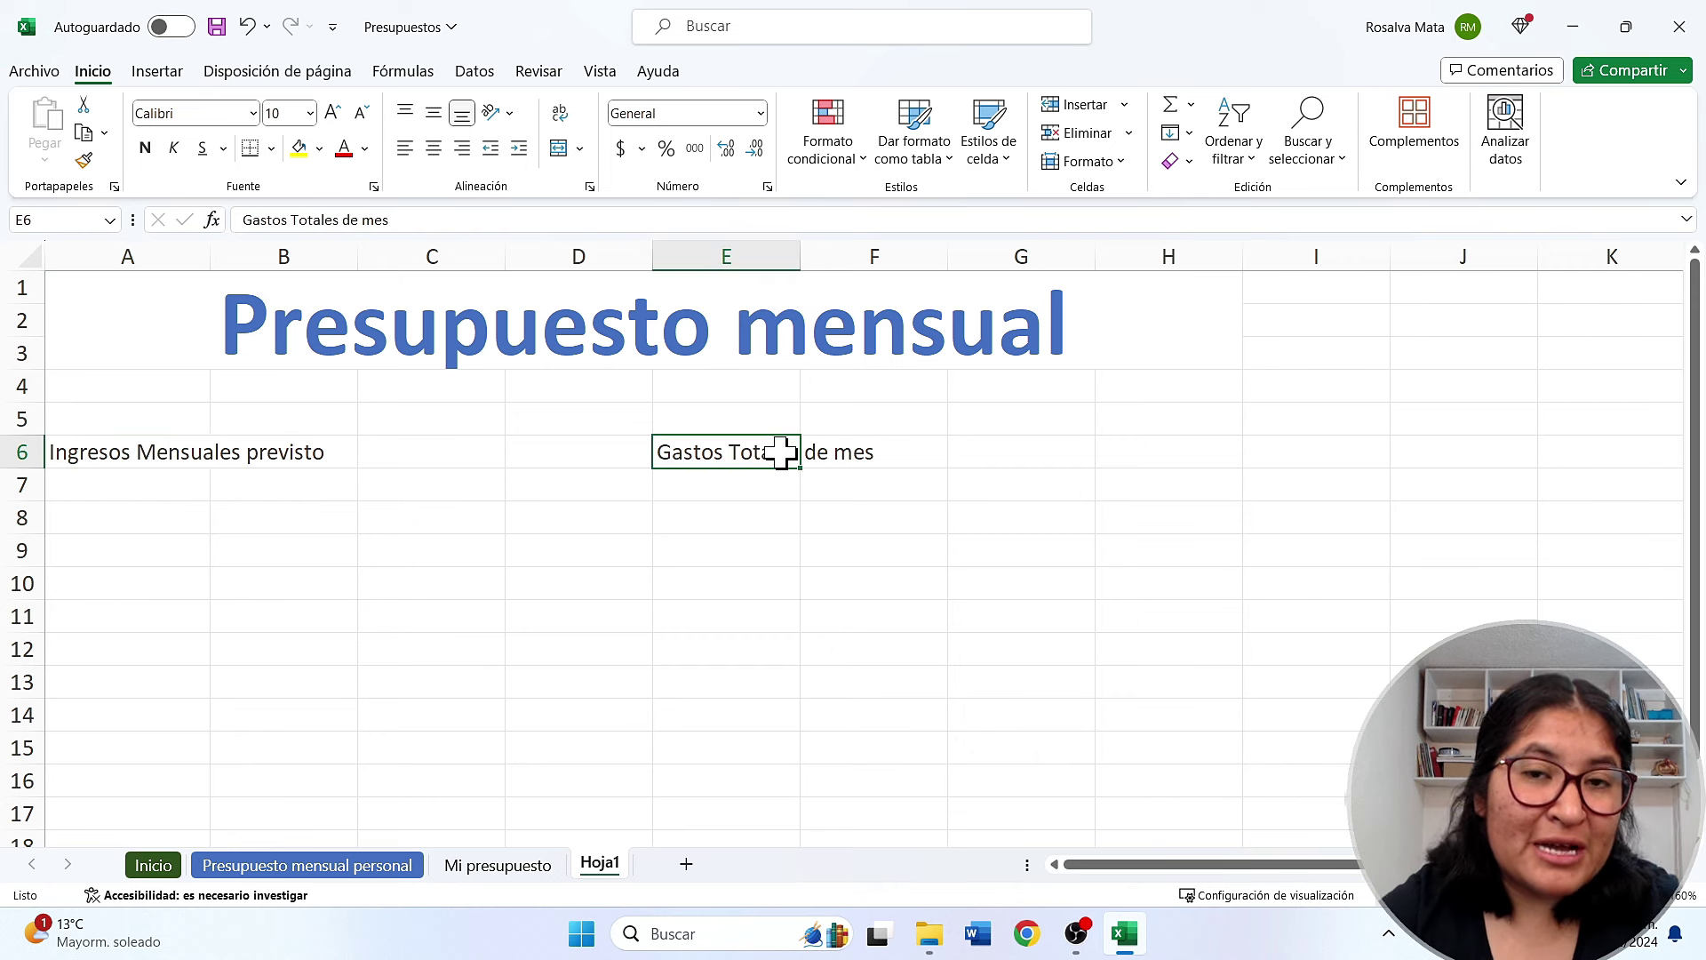
pyautogui.click(95, 462)
pyautogui.click(229, 429)
pyautogui.click(116, 454)
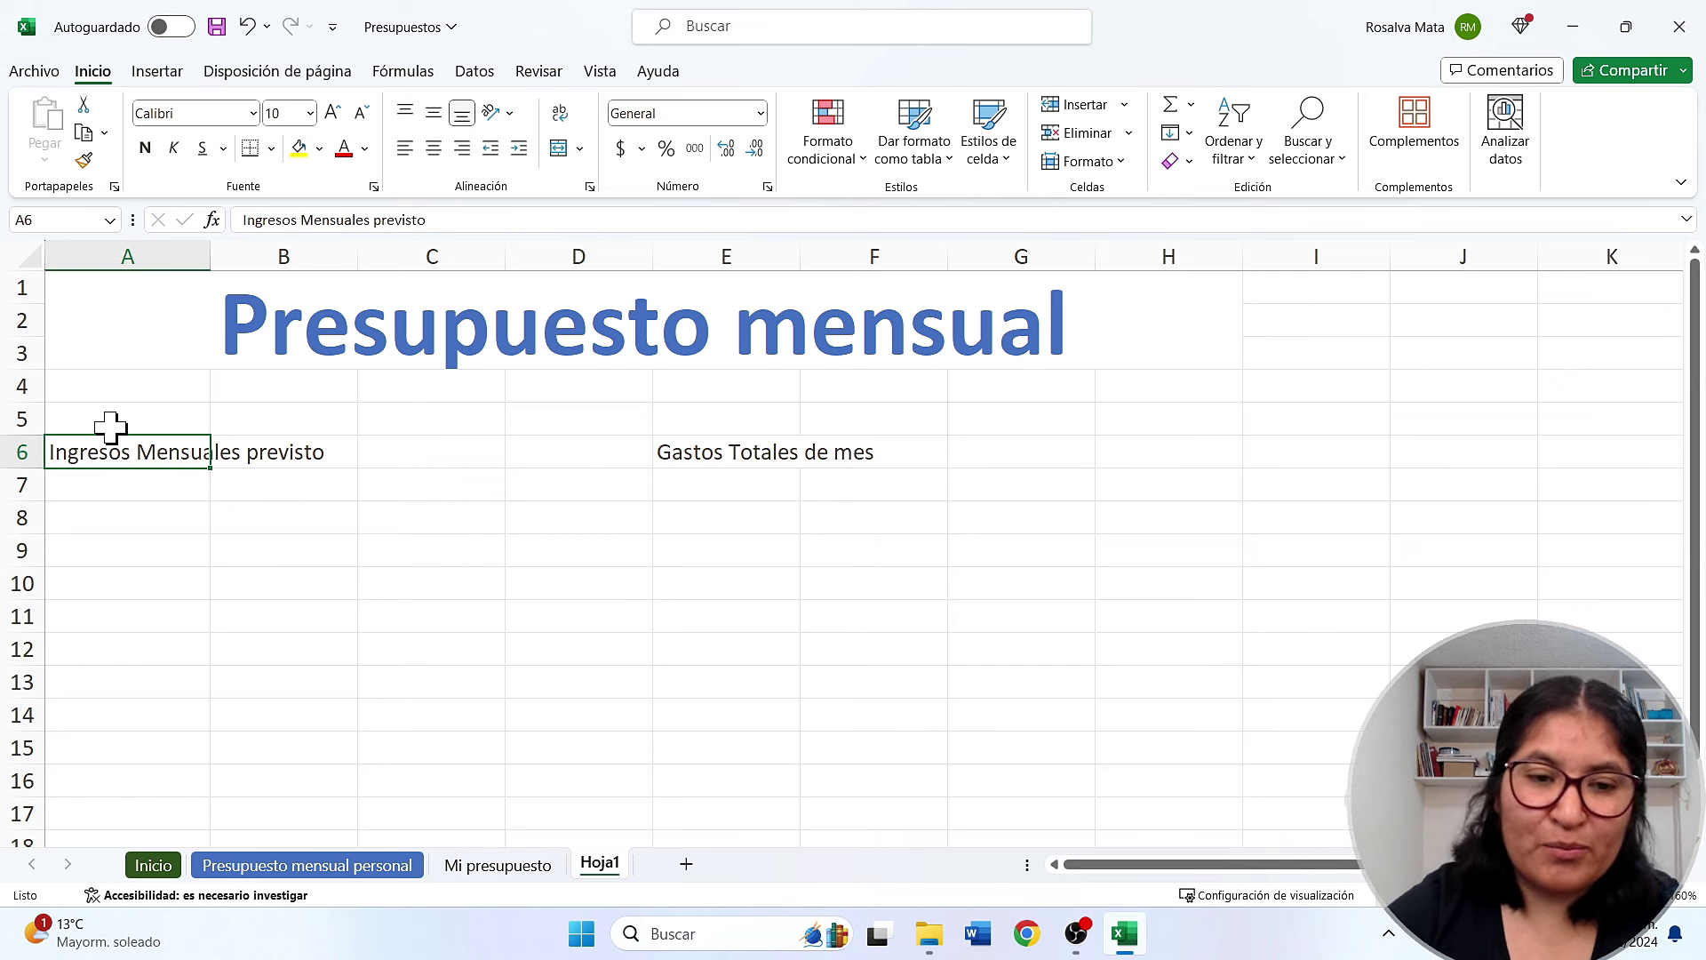
pyautogui.hotkey('shift', 'Right')
pyautogui.hotkey('shift', 'Right')
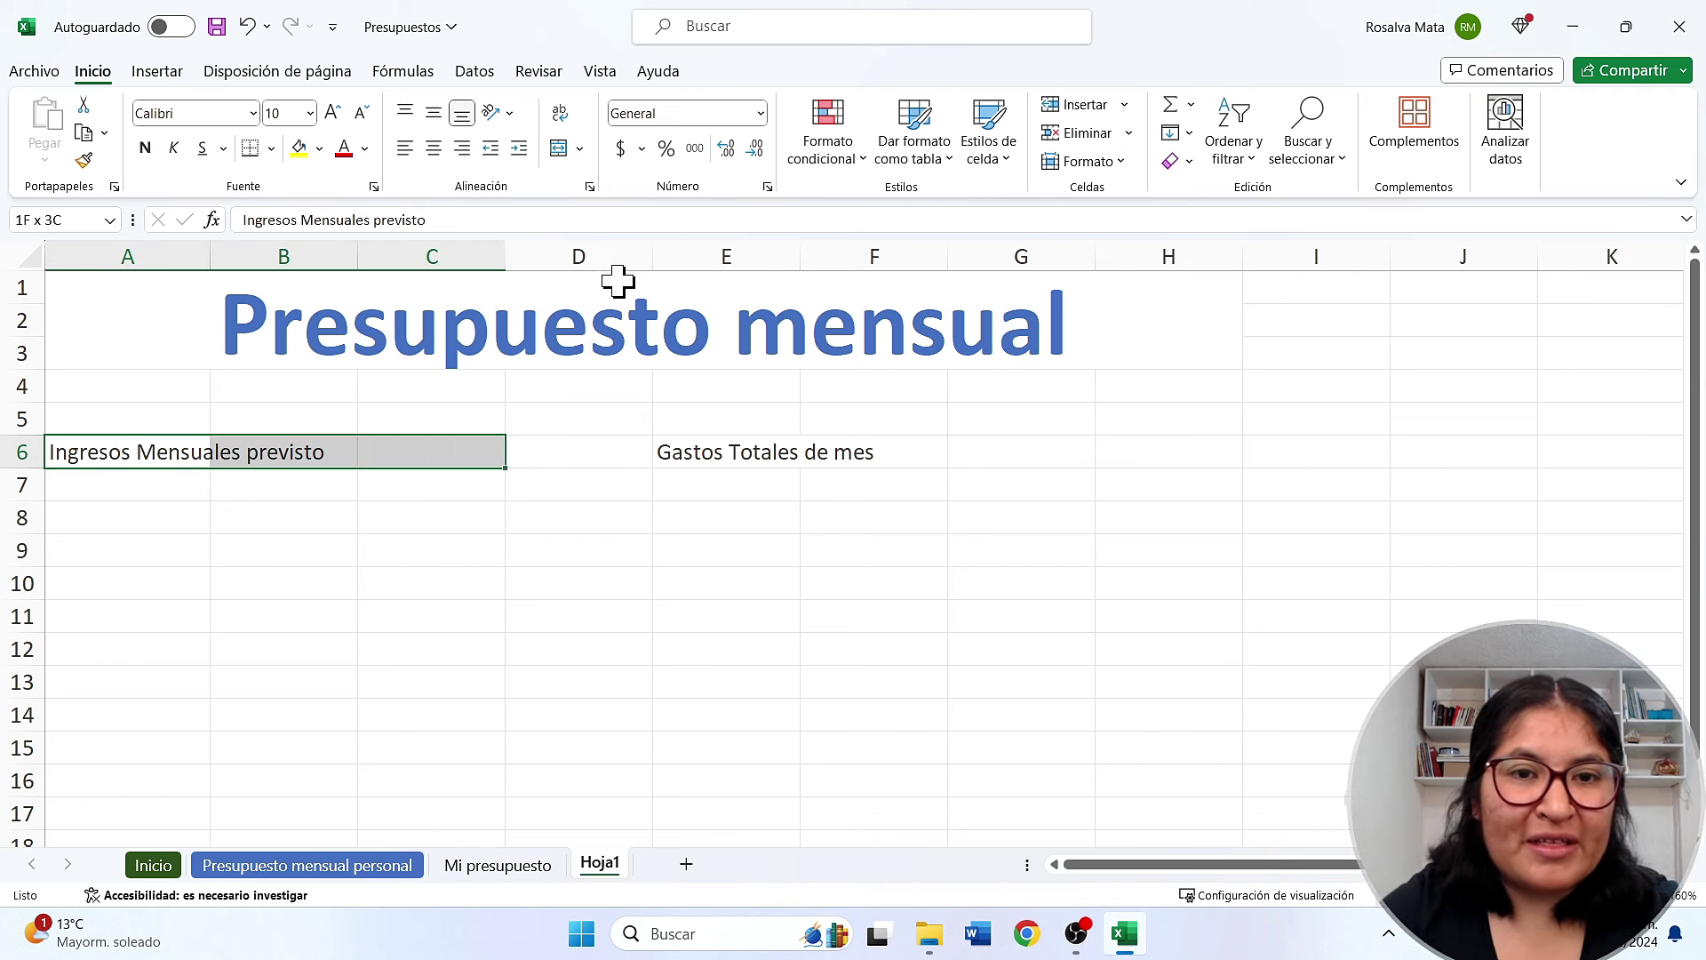
# Merge and centre the Ingresos Mensuales previsto header across A6:C6 and fill it yellow
pyautogui.click(581, 148)
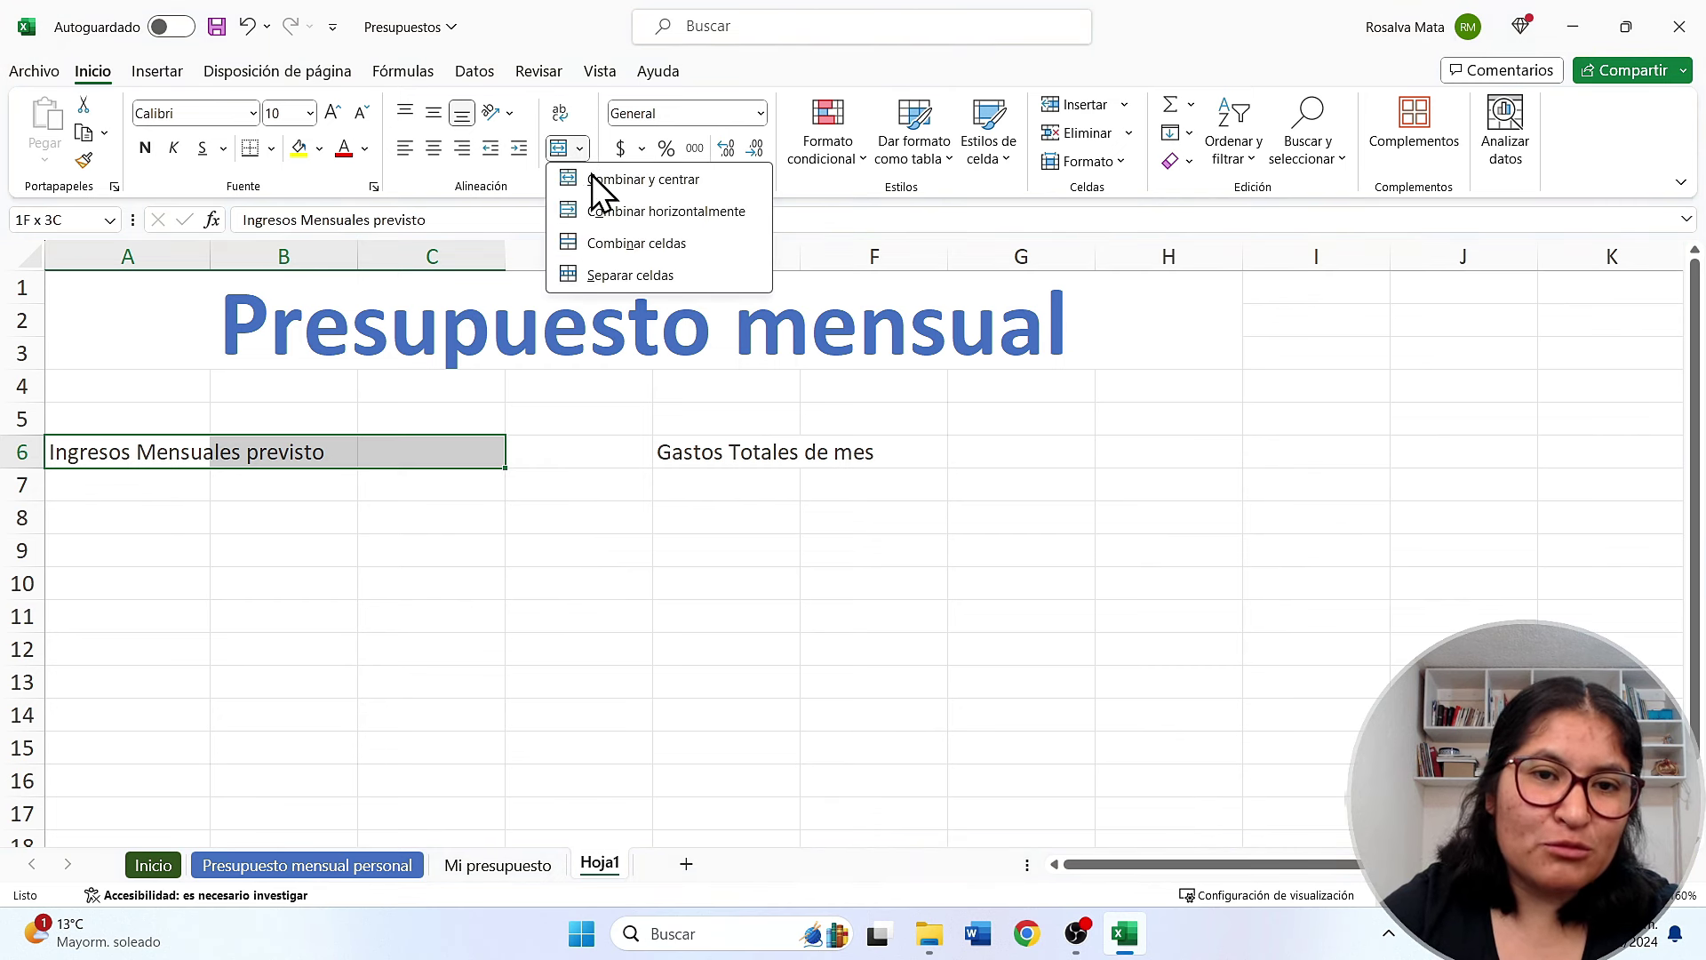
pyautogui.click(659, 184)
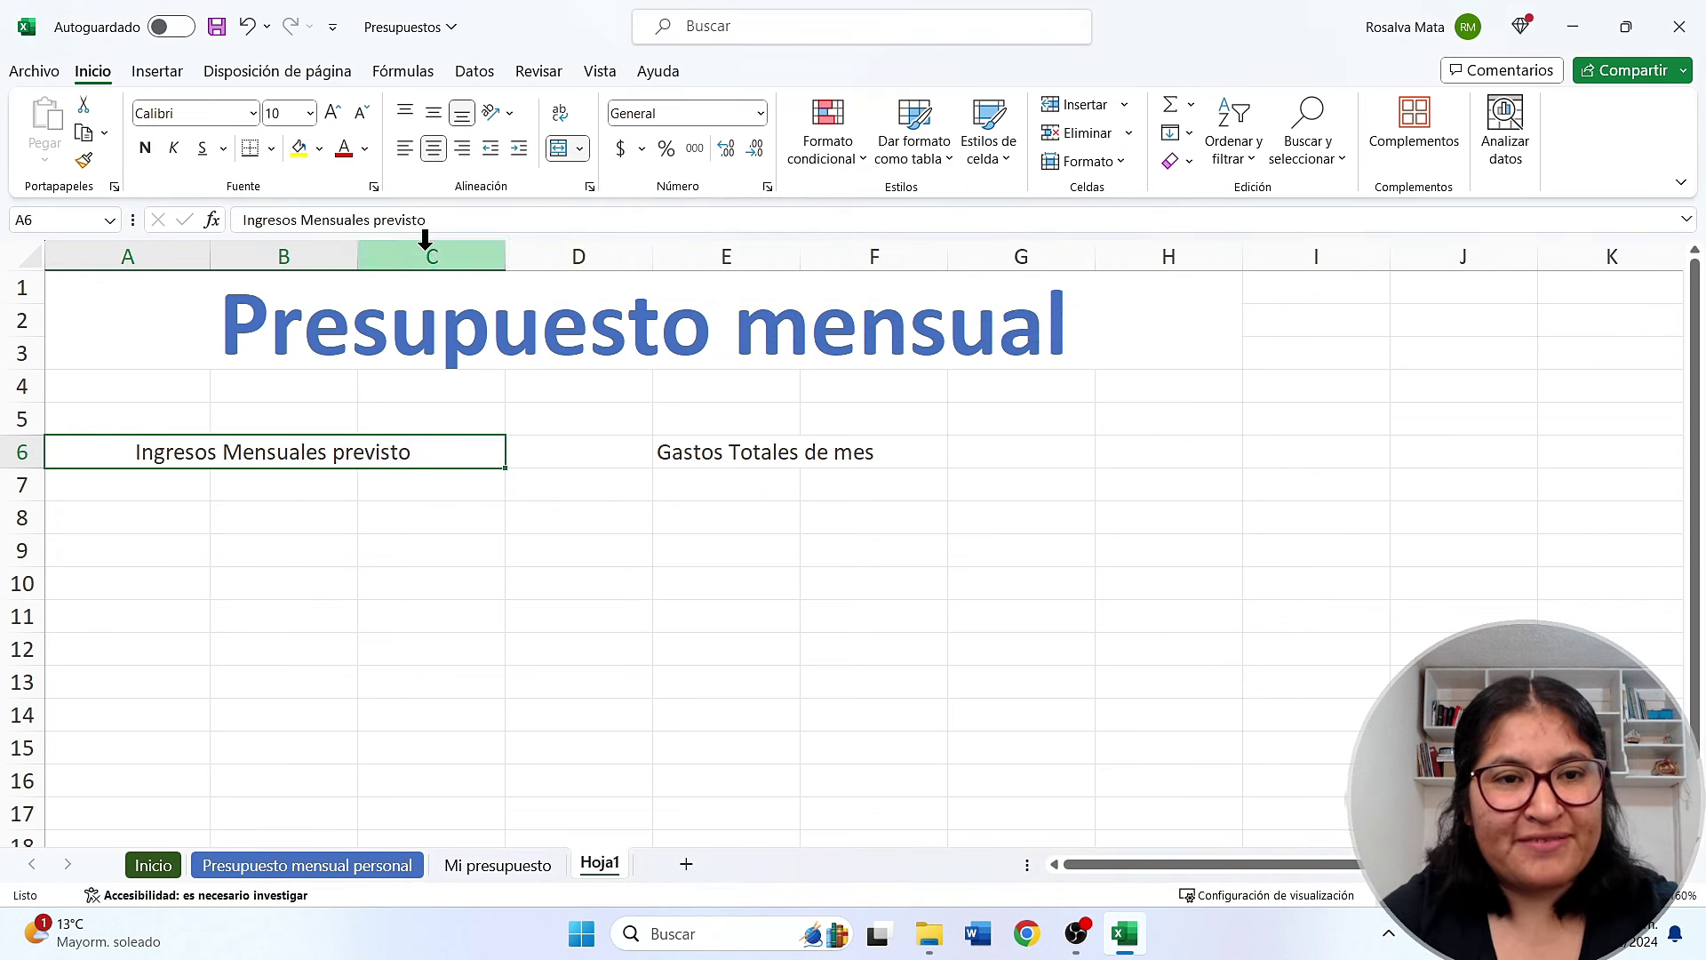
pyautogui.click(300, 148)
pyautogui.click(269, 480)
pyautogui.click(305, 458)
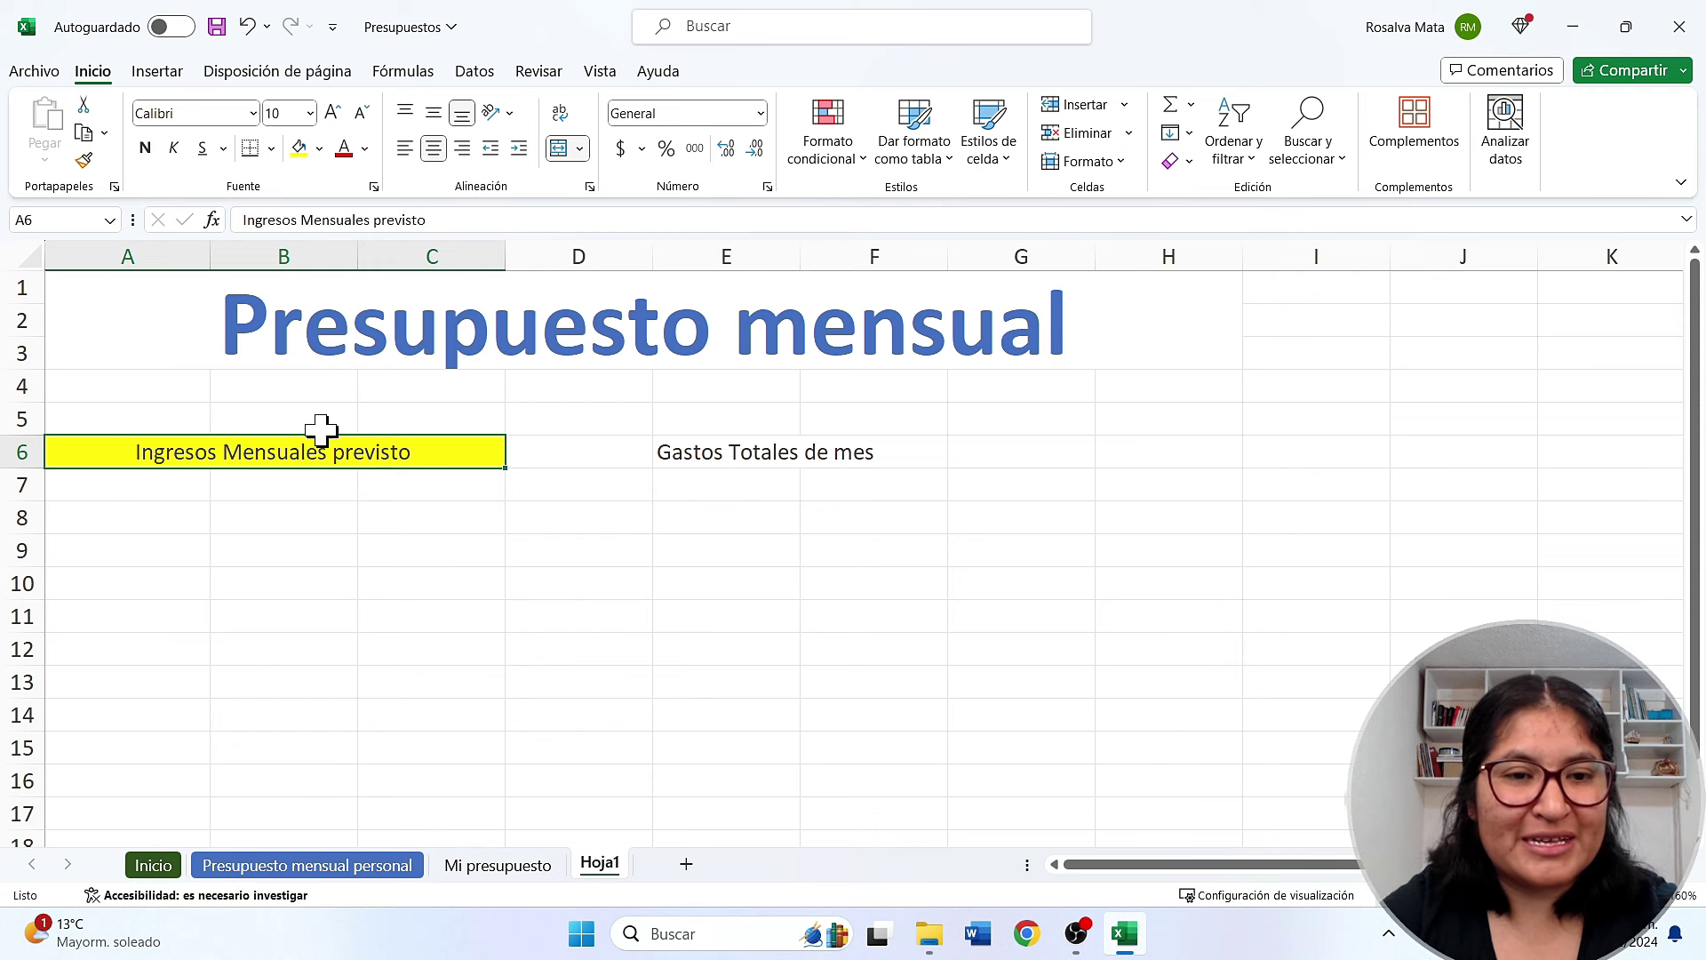
# Merge and centre the Gastos Totales de mes header across E6:G6 in yellow, then enter Sueldo in A7
pyautogui.click(735, 455)
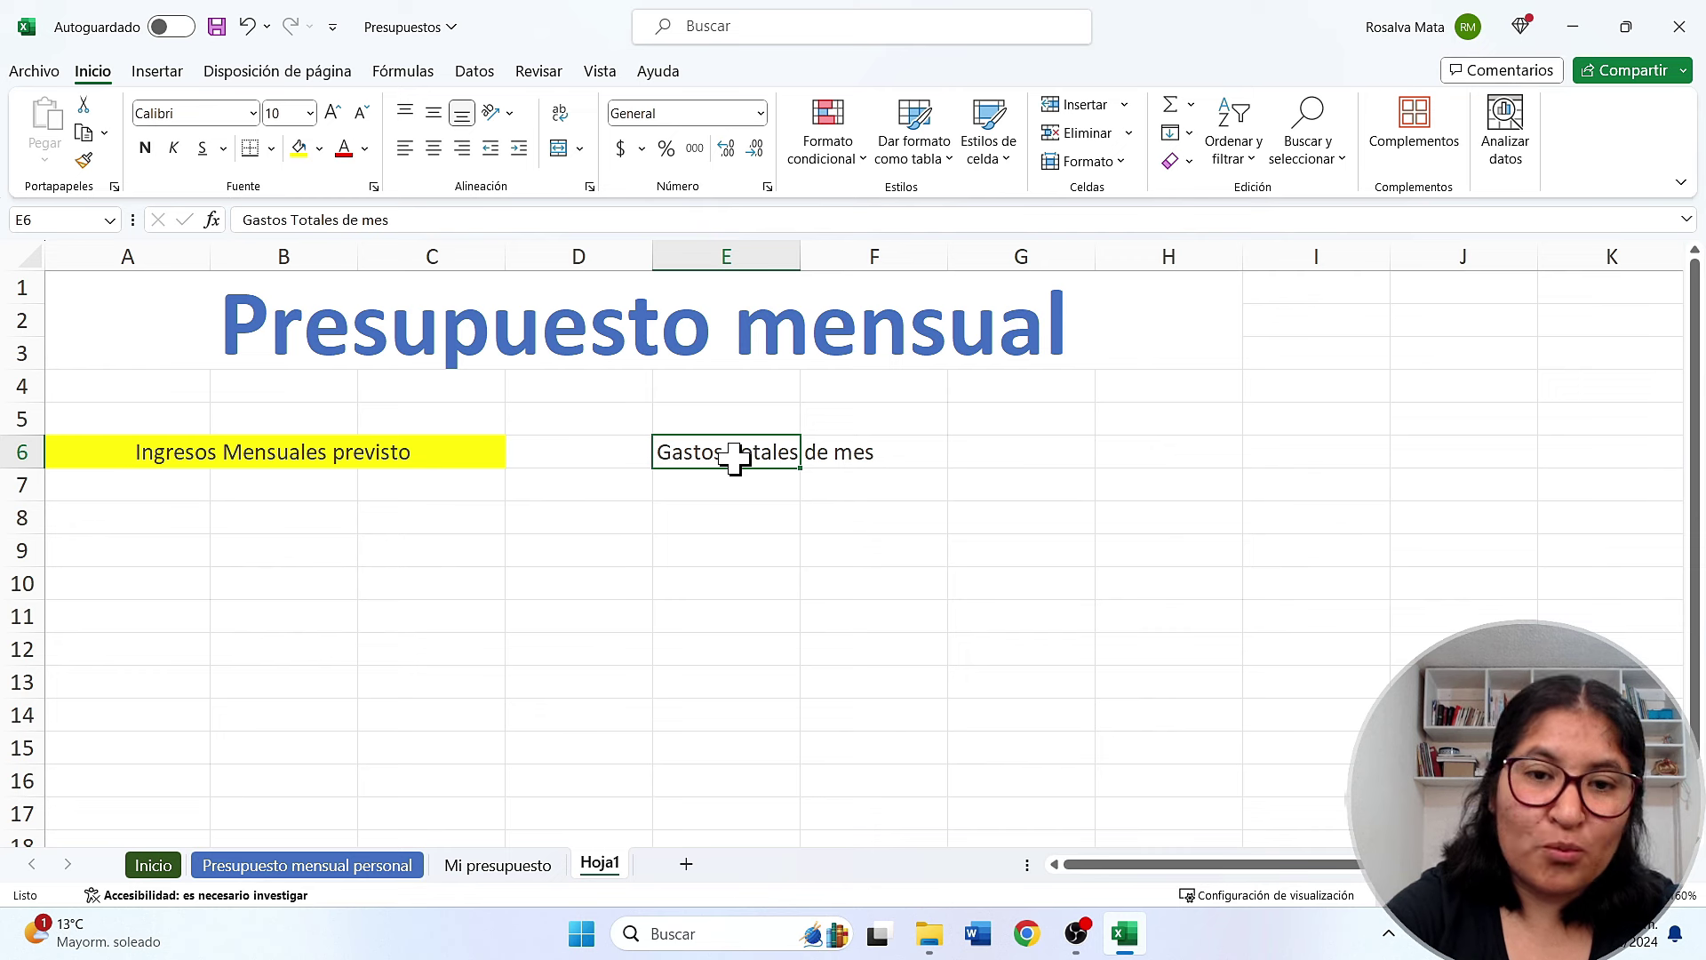
pyautogui.hotkey('shift', 'Right')
pyautogui.hotkey('shift', 'Right')
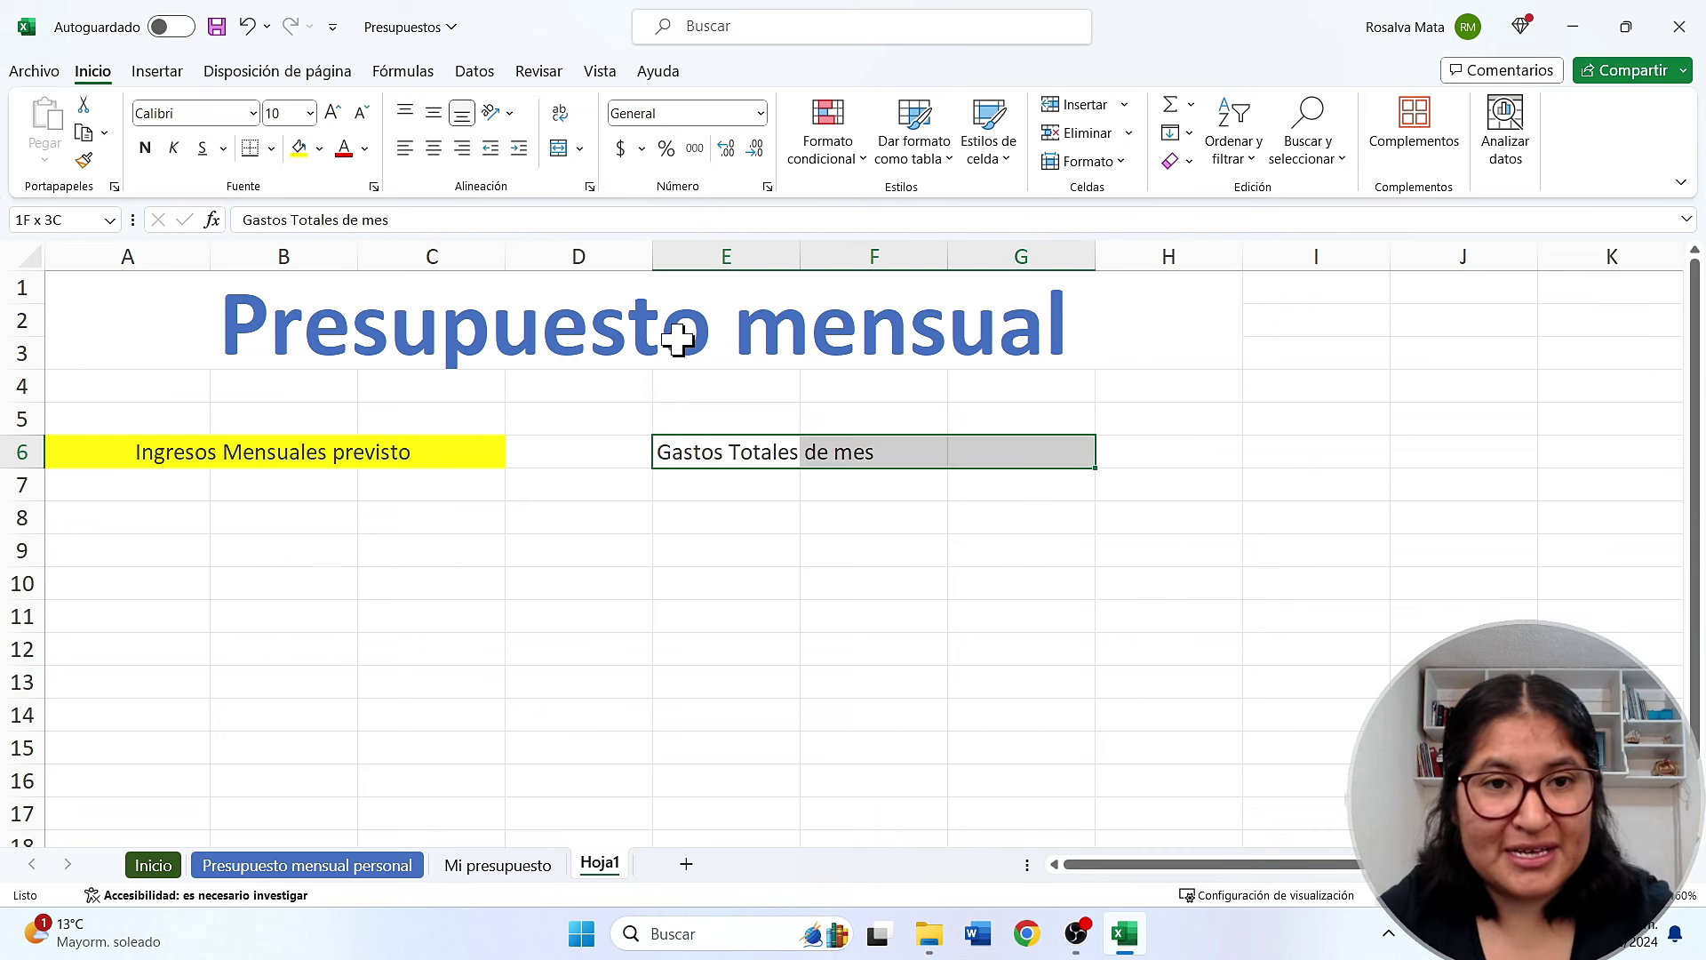
pyautogui.click(579, 149)
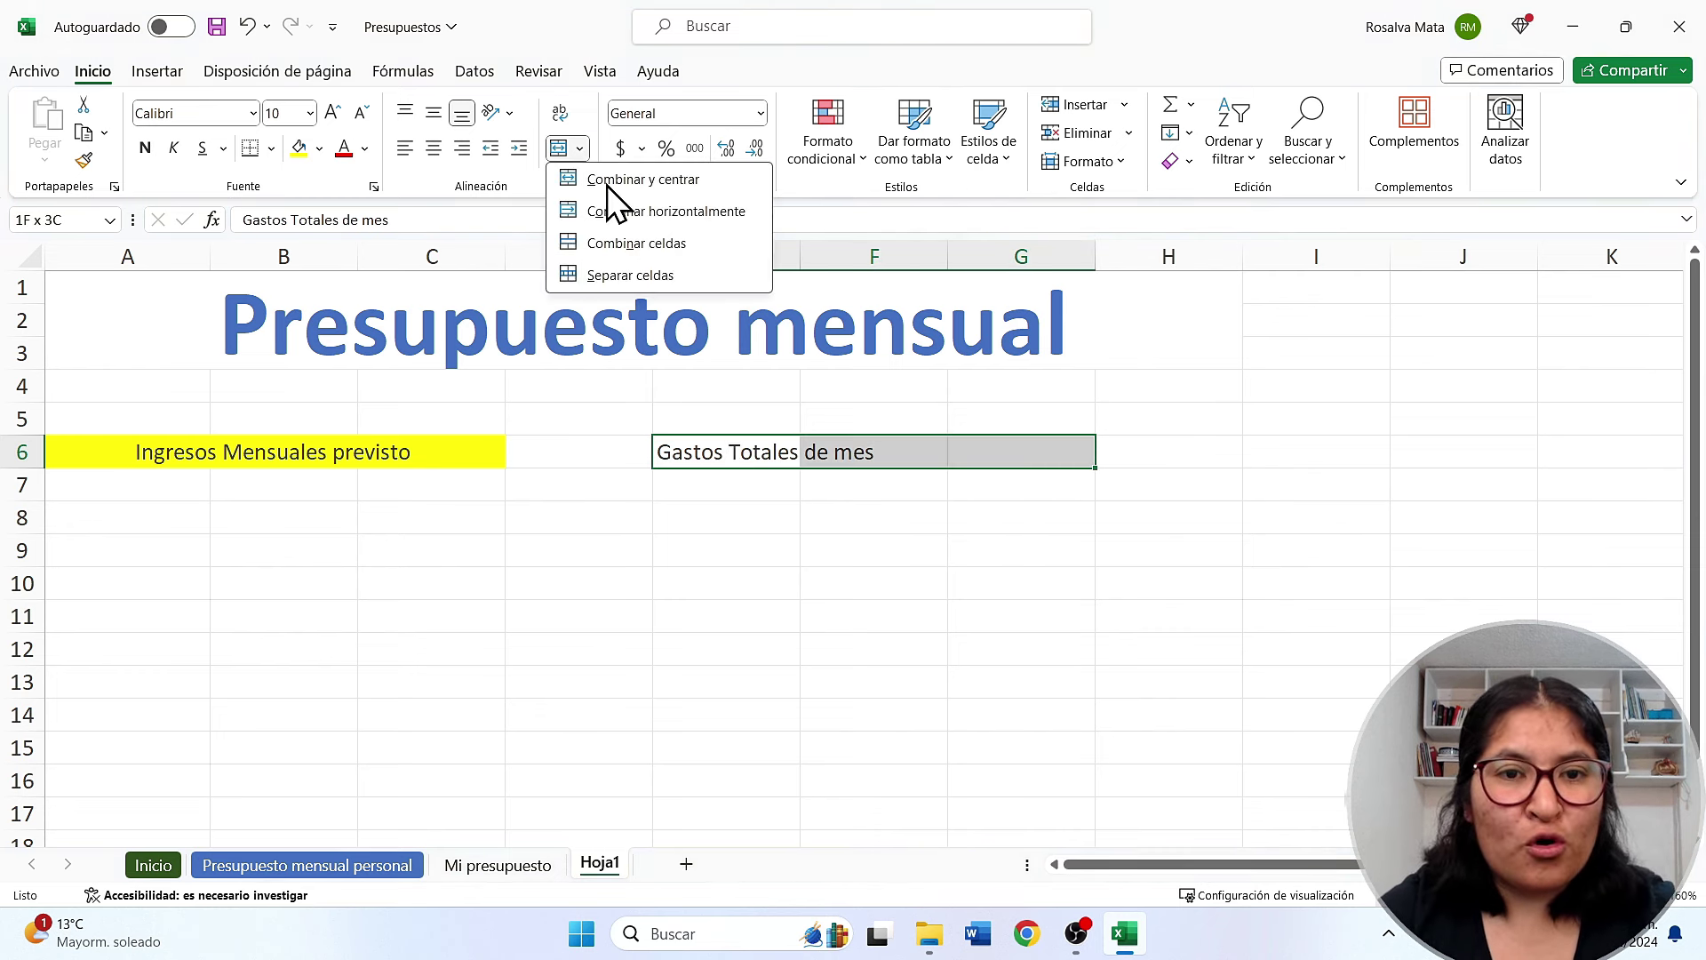
pyautogui.click(611, 181)
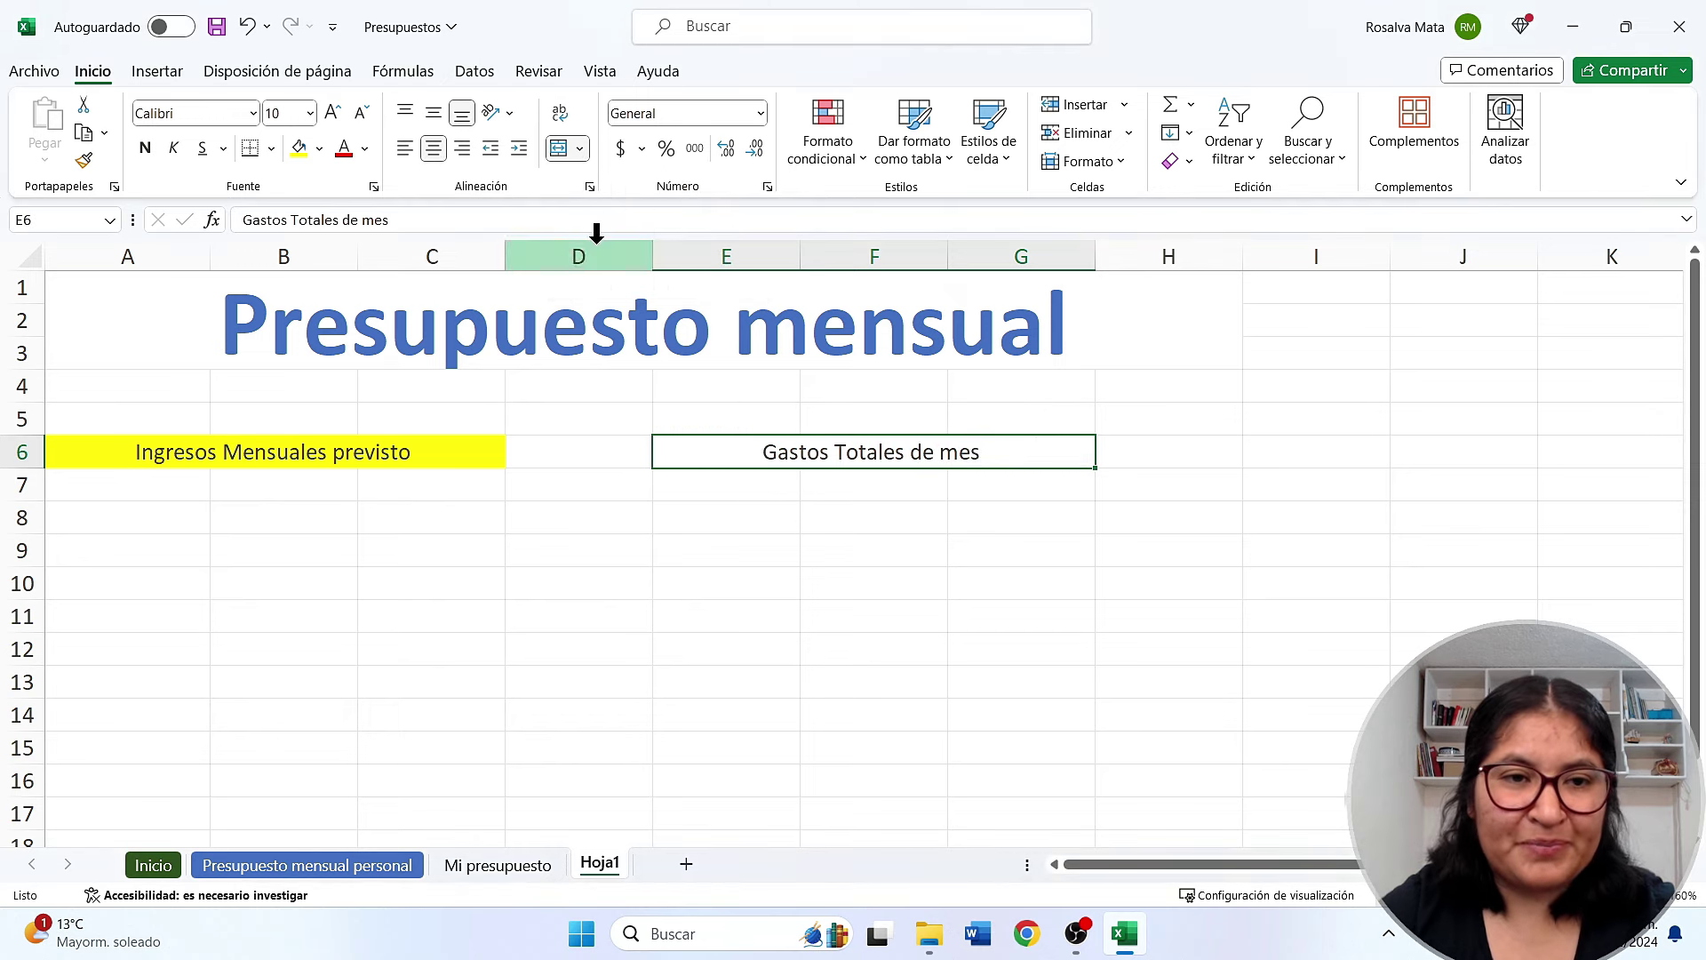
pyautogui.click(299, 149)
pyautogui.click(805, 520)
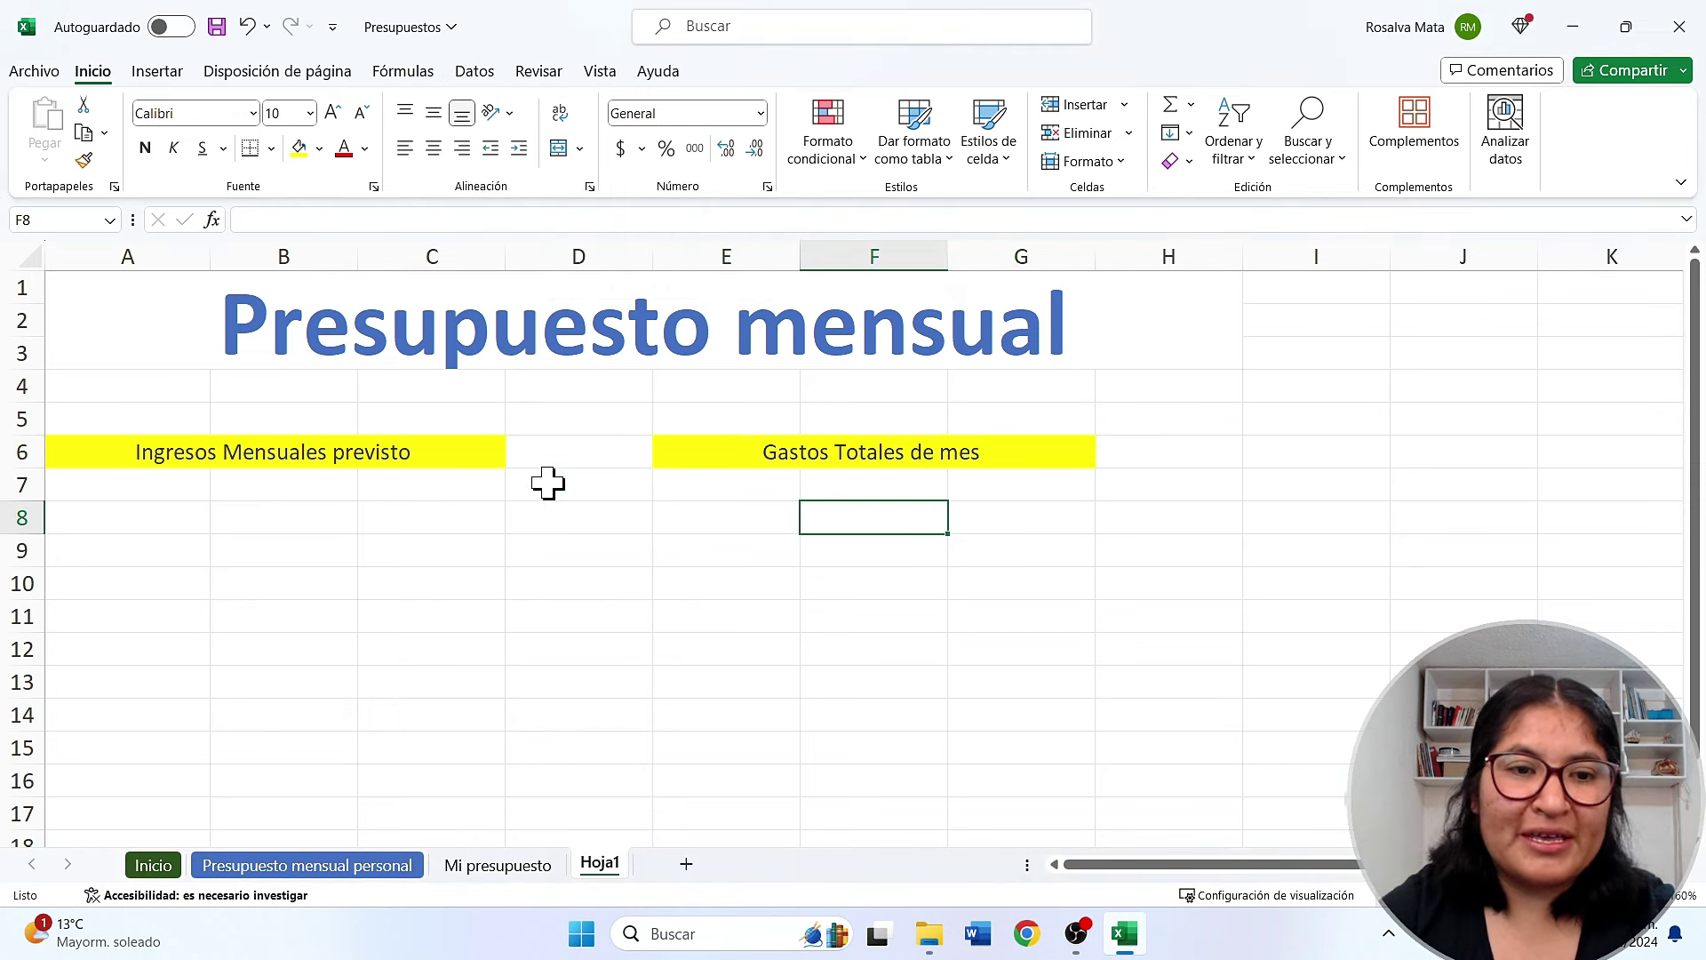
pyautogui.click(356, 464)
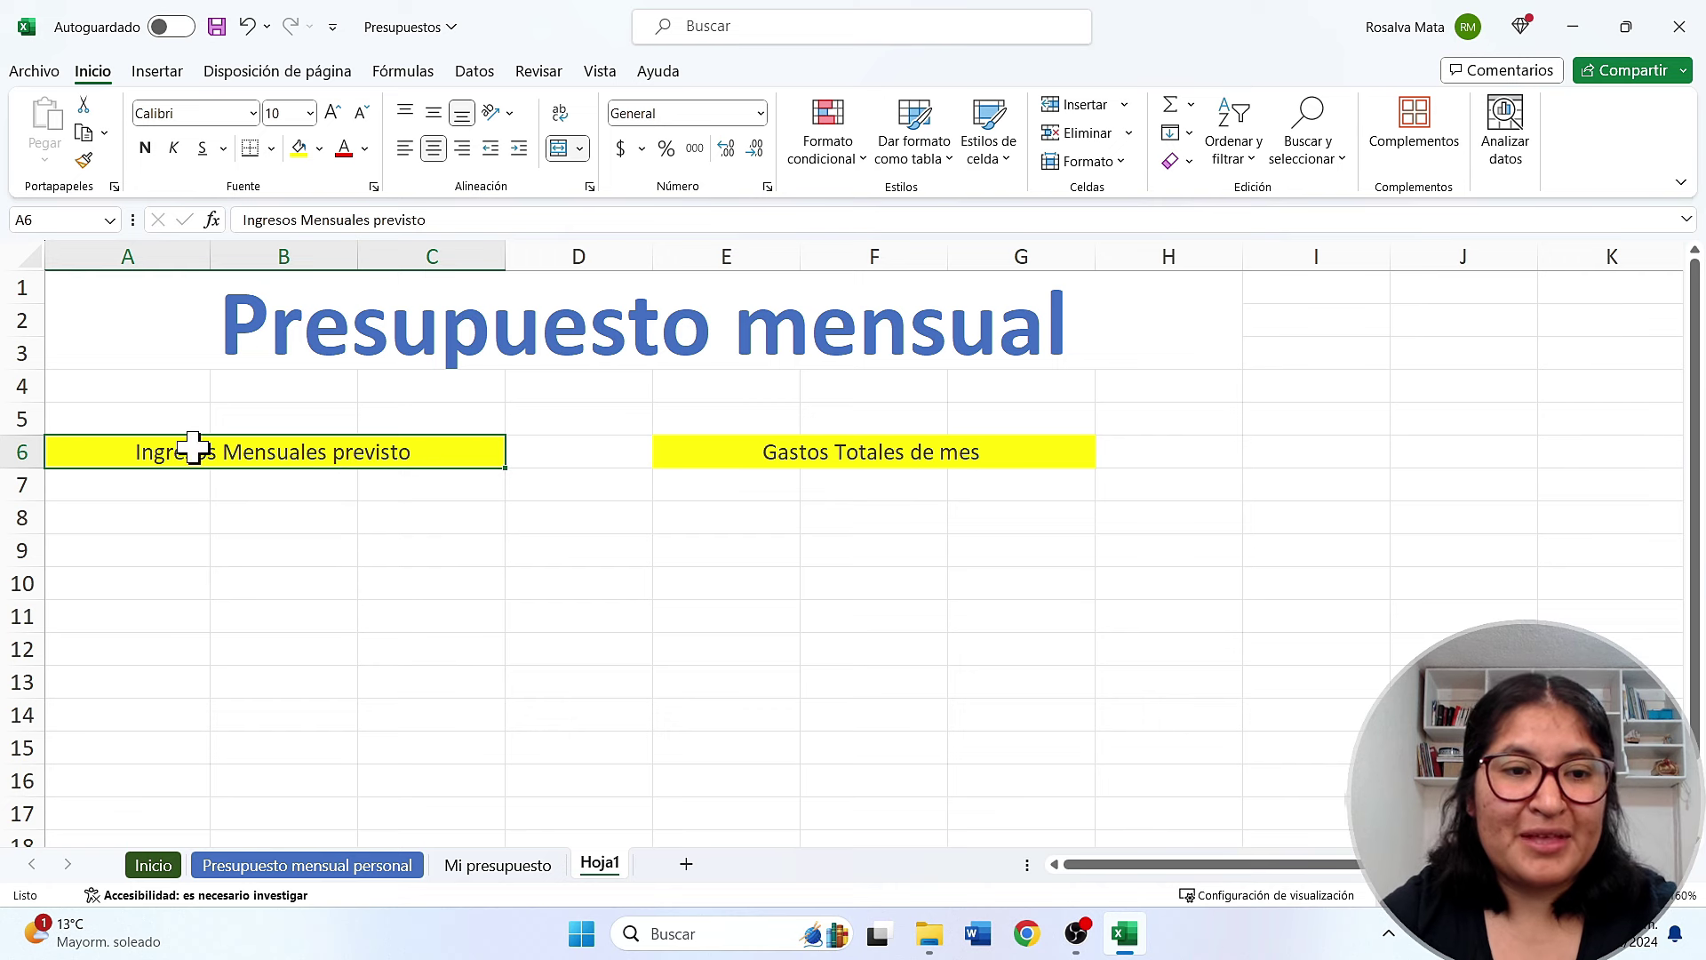
pyautogui.click(157, 490)
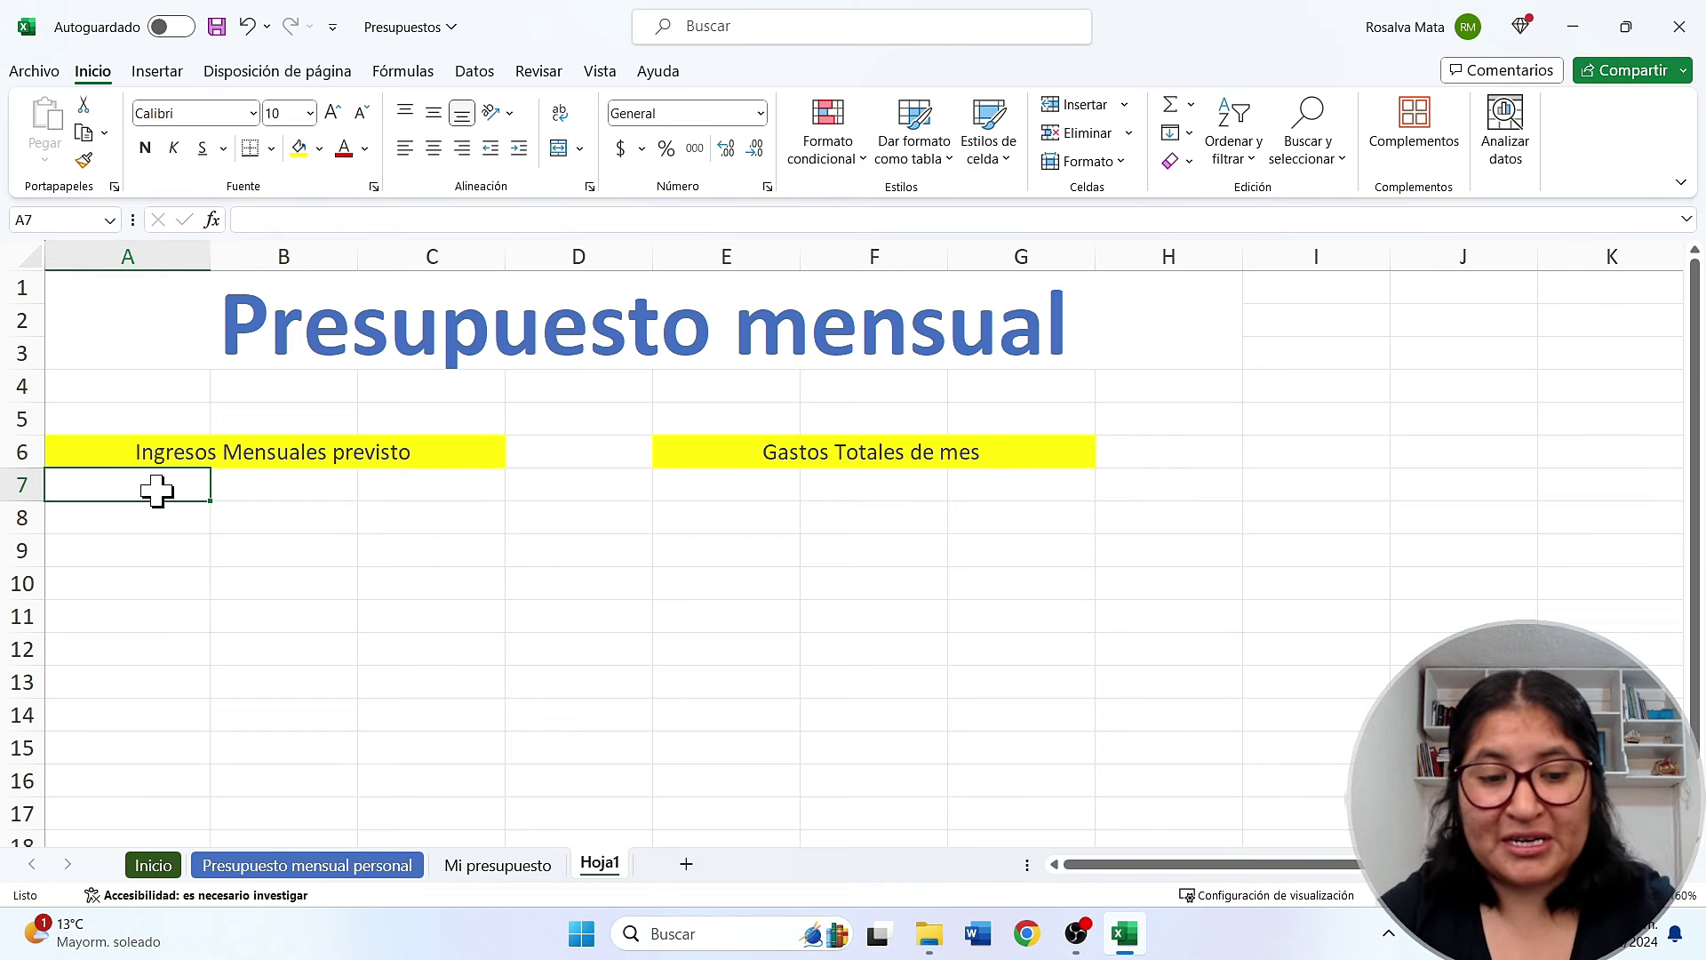
pyautogui.write('Sue')
pyautogui.write('ldo')
# Enter 10000 as the Sueldo amount in B7 and 1500 for Otros ingresos in B8
pyautogui.press('Return')
pyautogui.write('Otros ingresos')
pyautogui.click(162, 488)
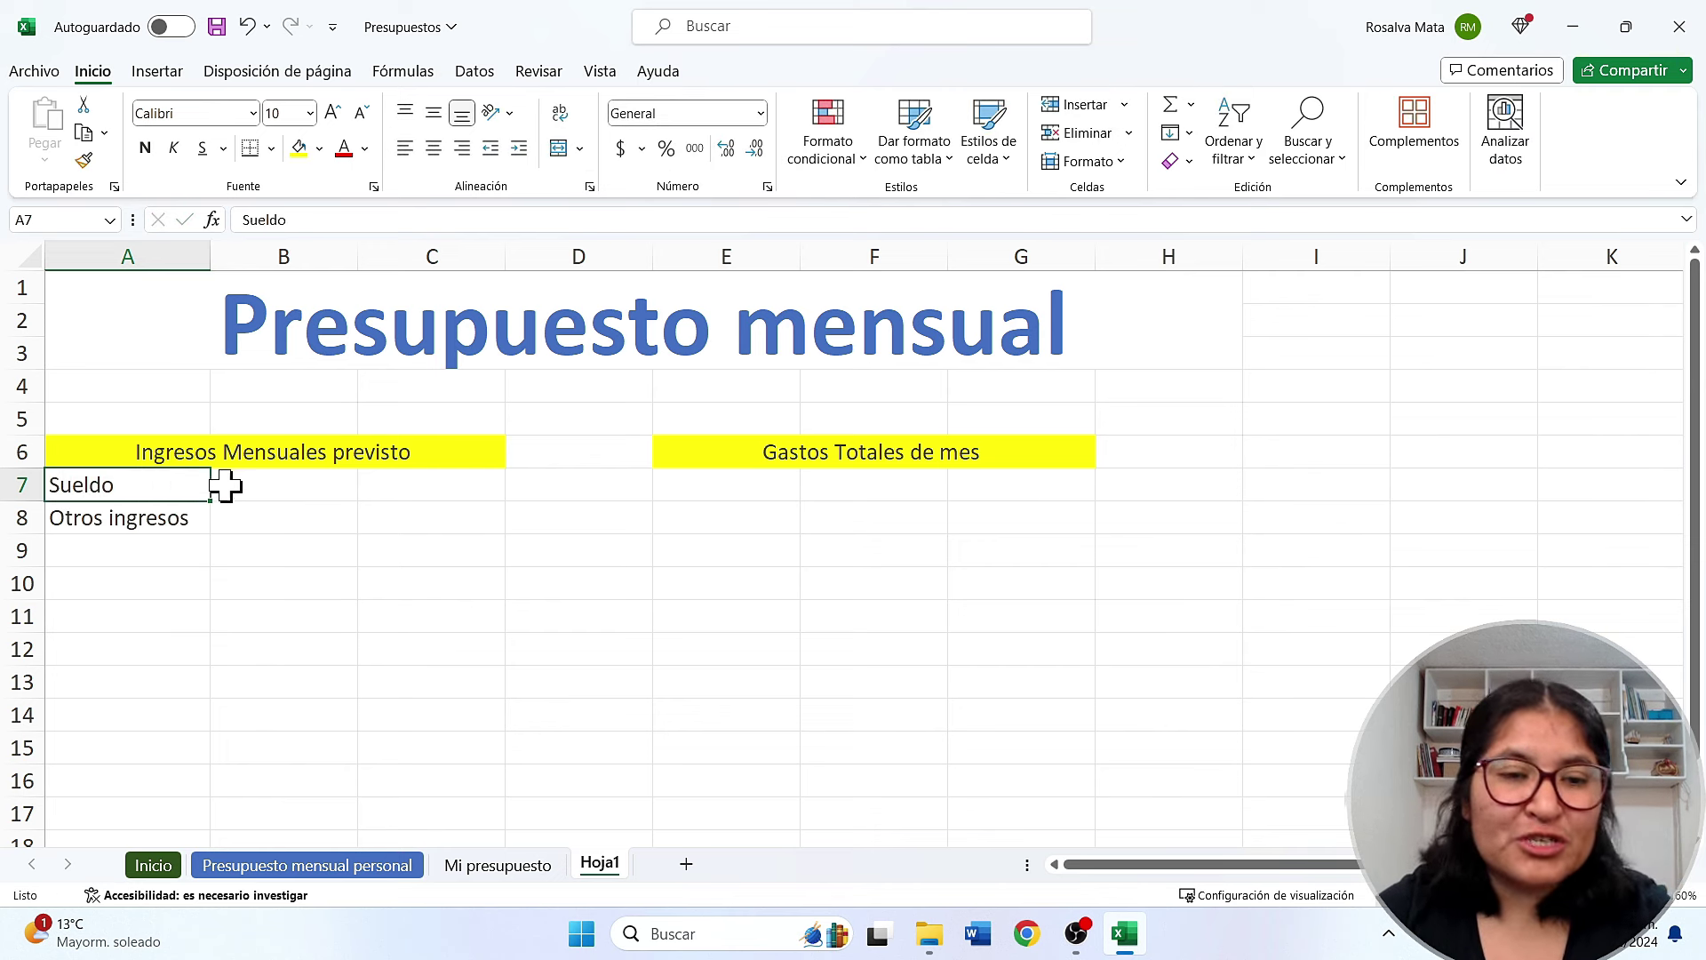
pyautogui.click(277, 497)
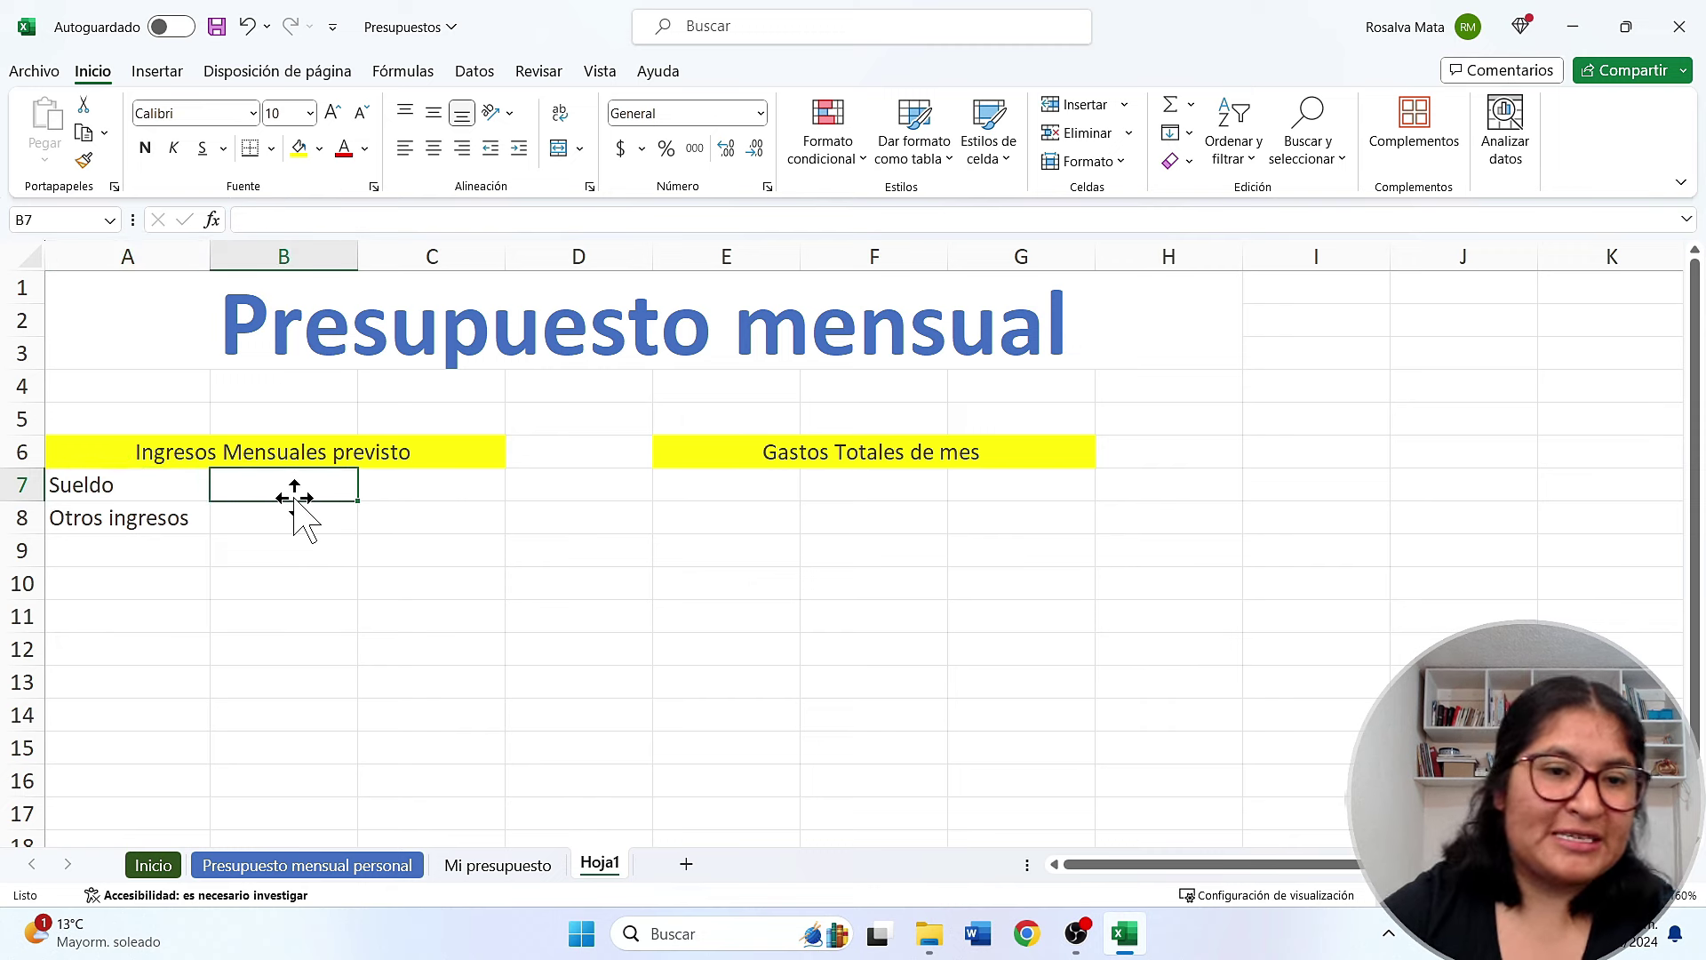
pyautogui.write('1000')
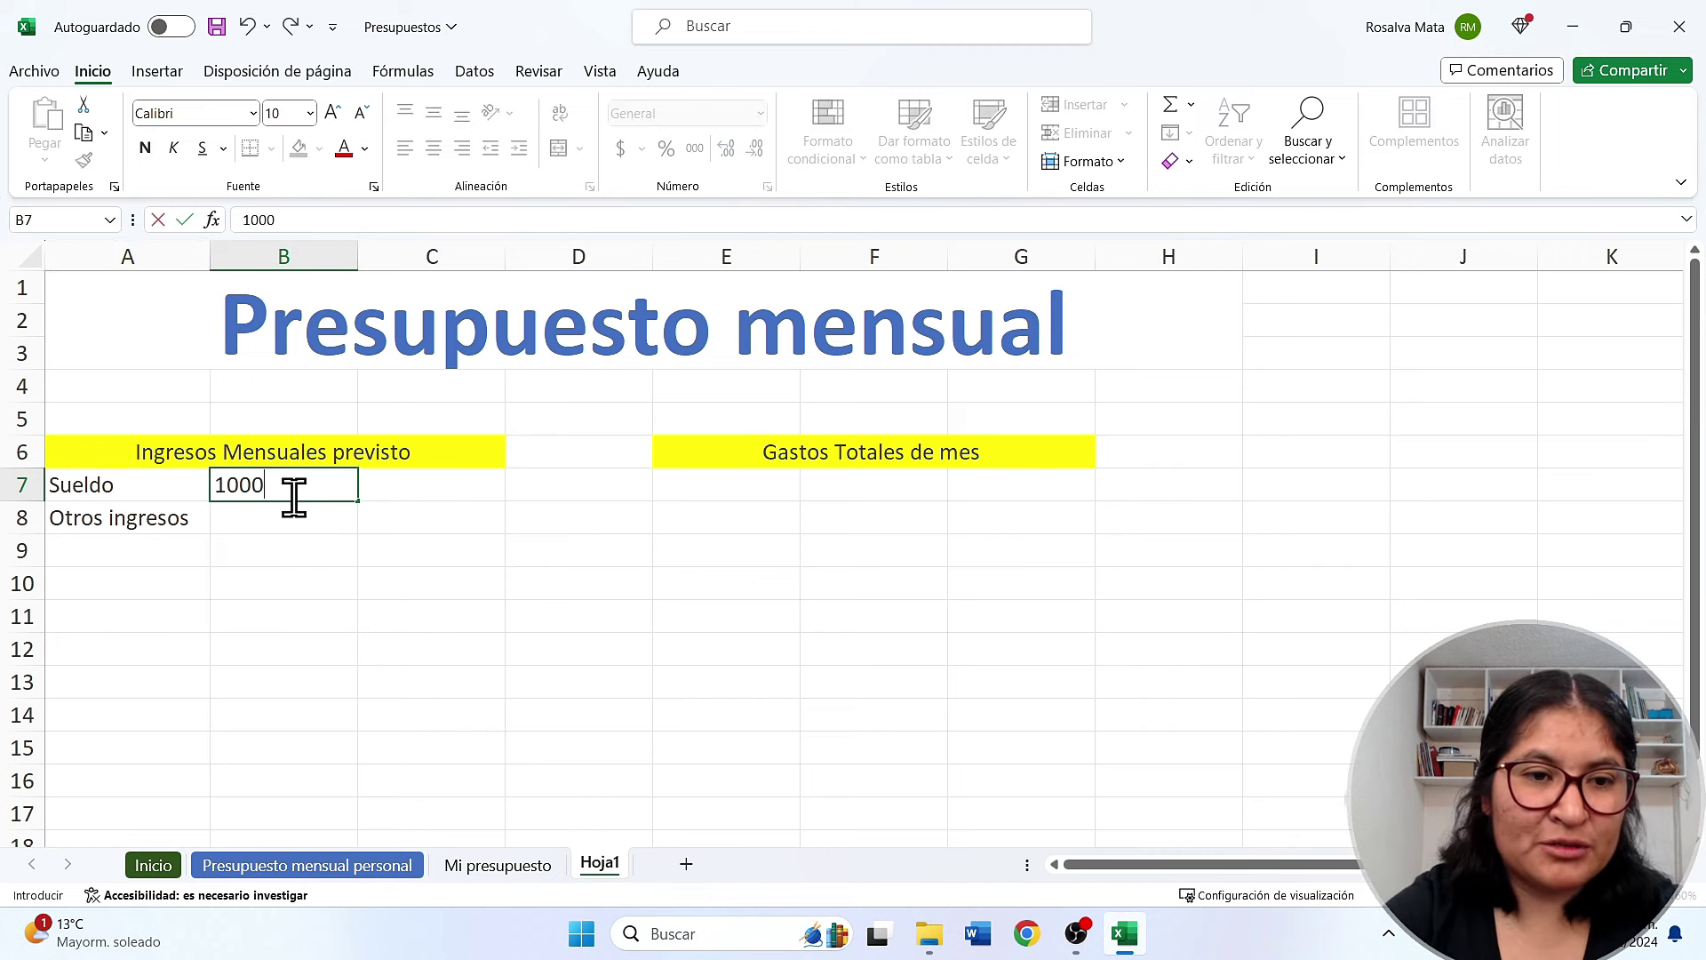
pyautogui.write('0')
pyautogui.press('Return')
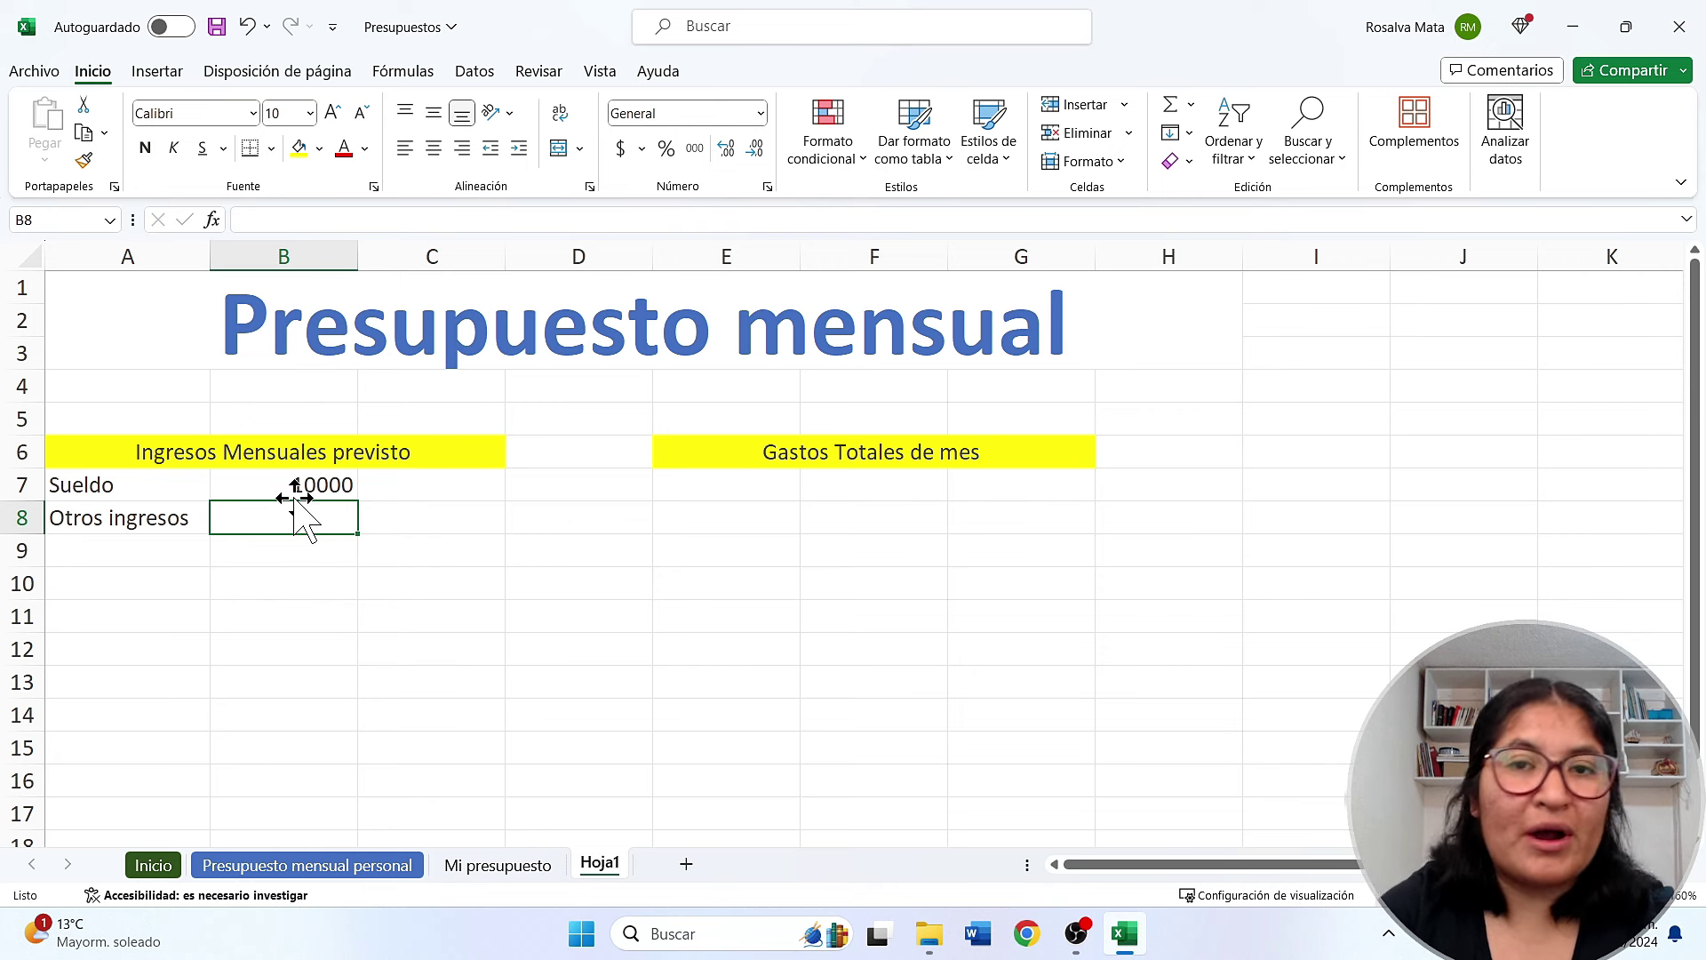
pyautogui.write('1500')
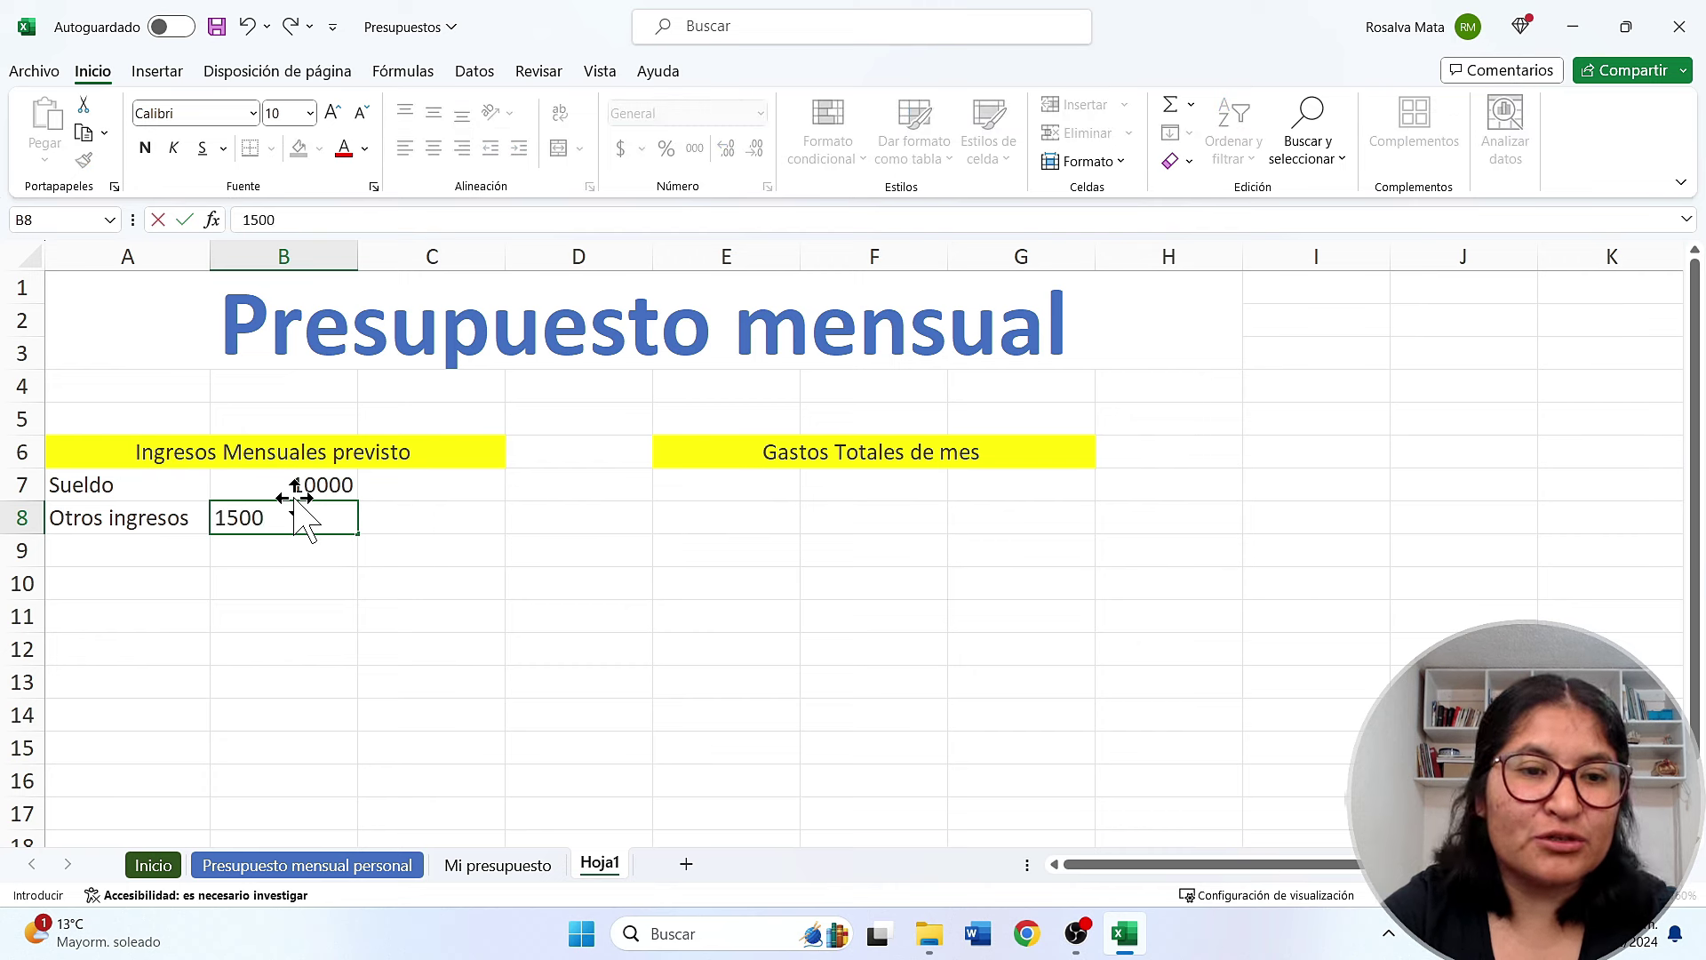
pyautogui.press('Return')
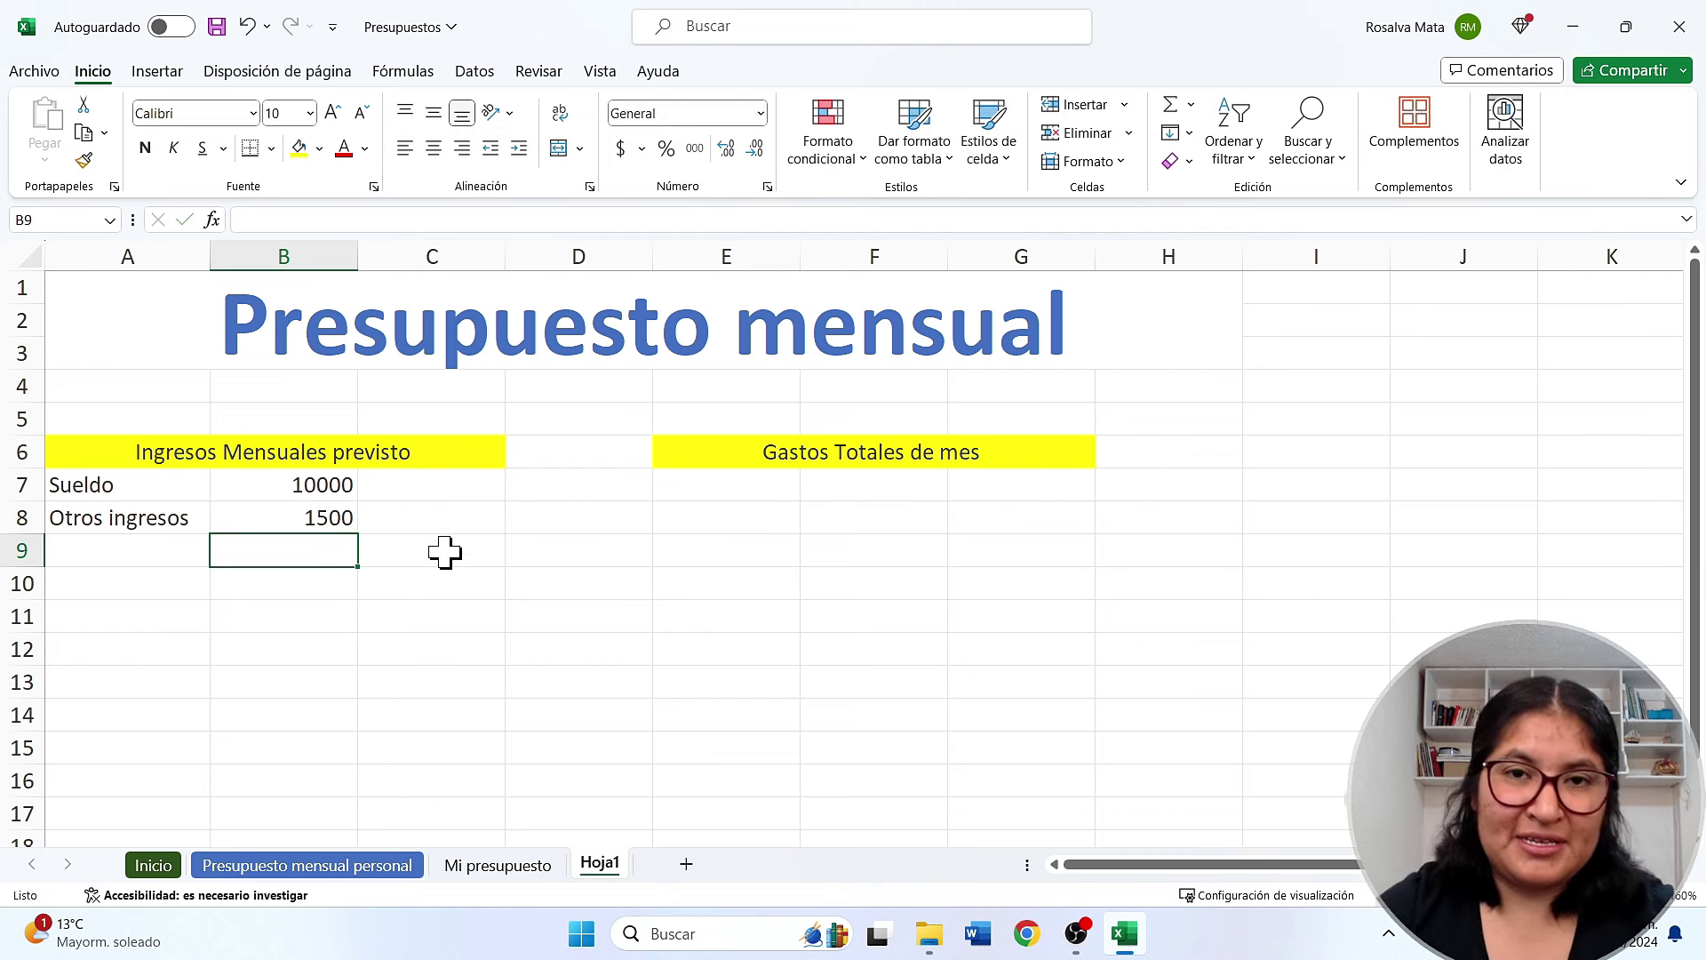
# Label A10 'Total' and select B10 for the income total
pyautogui.click(124, 579)
pyautogui.write('Tota')
pyautogui.press('Tab')
pyautogui.click(246, 558)
pyautogui.click(245, 586)
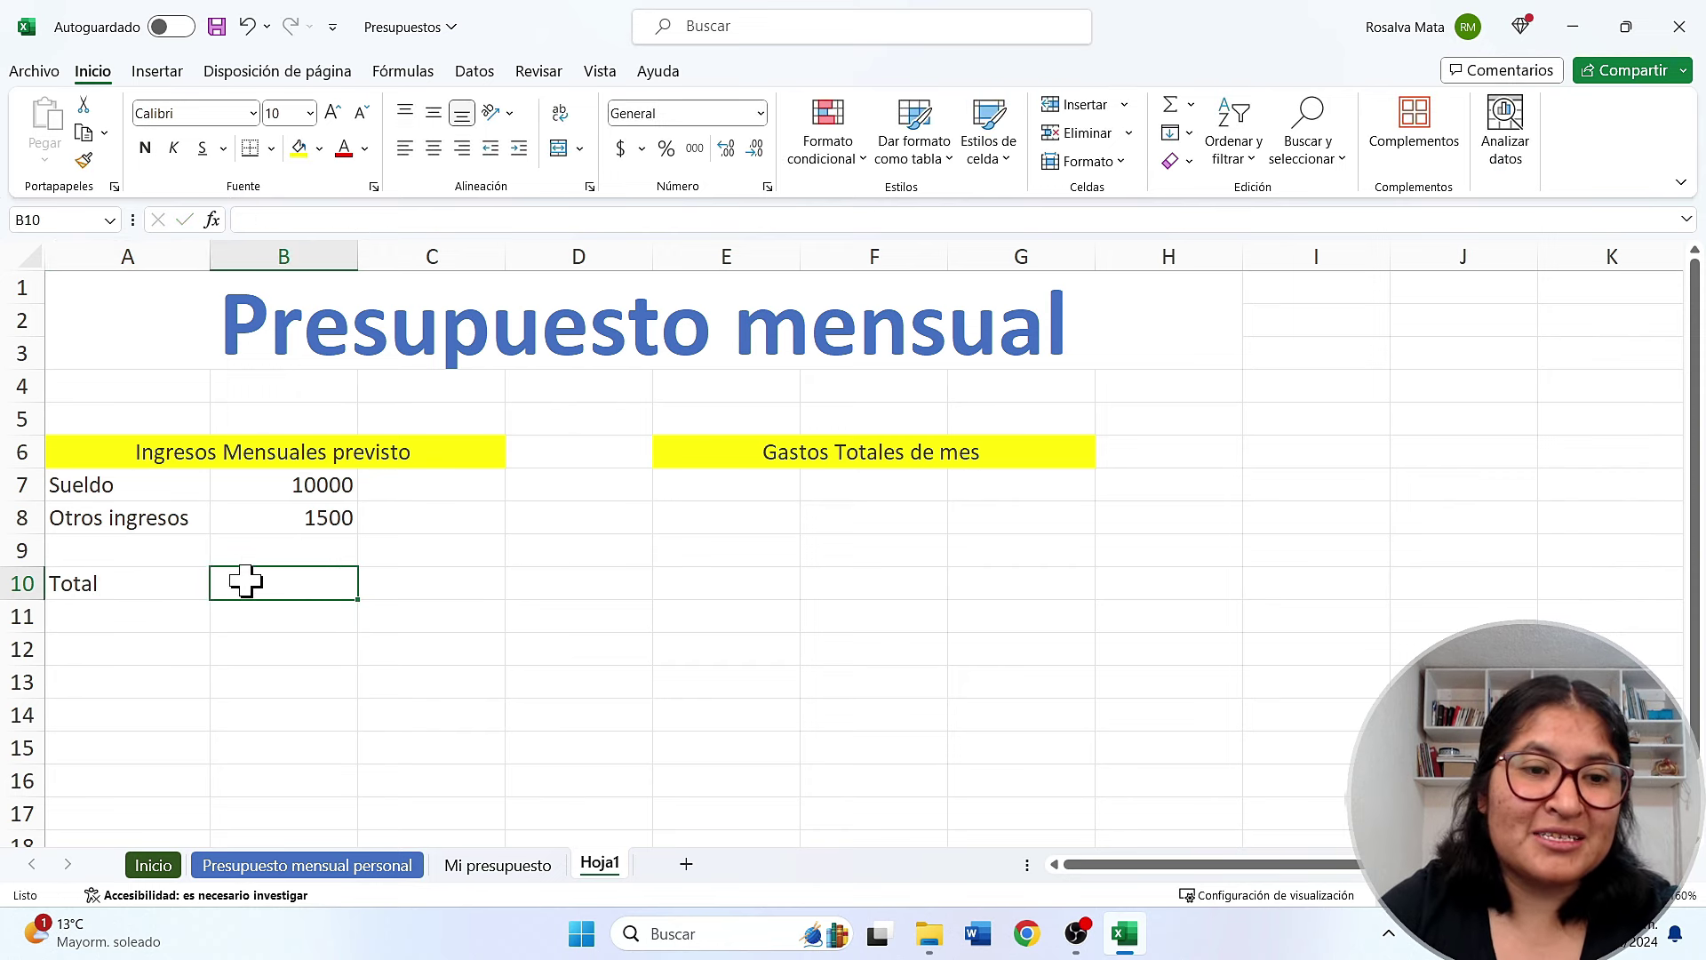
# Enter =SUMA(B7:B9) in B10 to total the income amounts
pyautogui.click(311, 526)
pyautogui.click(306, 488)
pyautogui.click(306, 524)
pyautogui.click(290, 584)
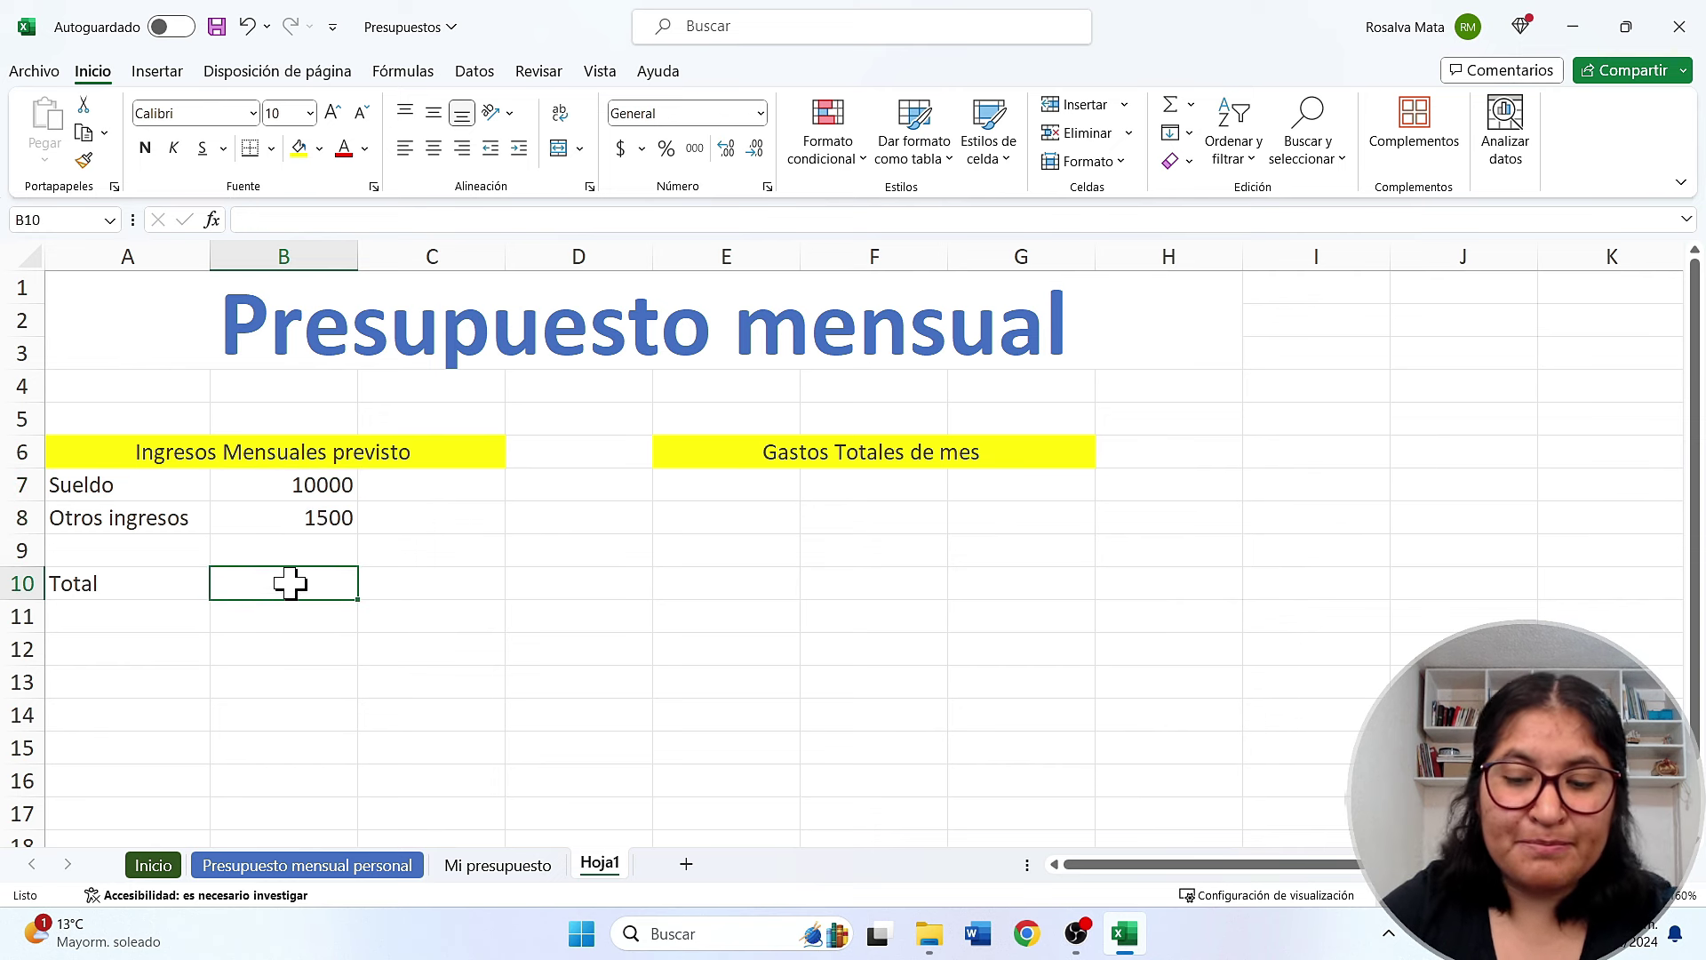
pyautogui.write(')')
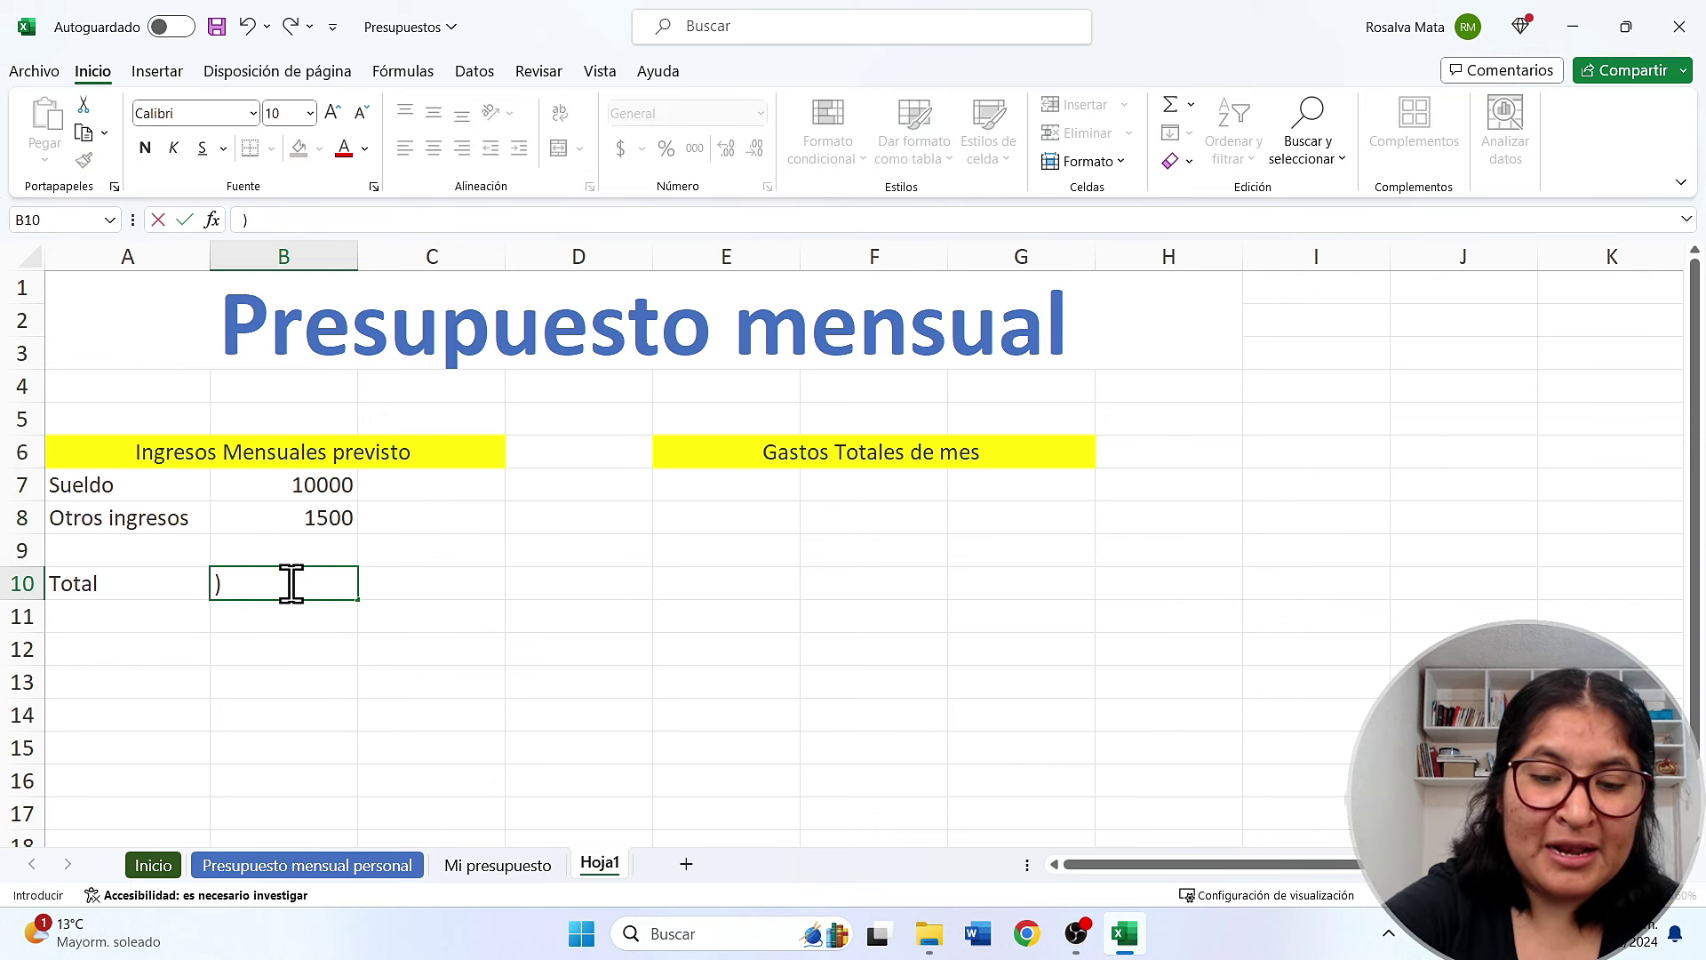
pyautogui.press('BackSpace')
pyautogui.write('=suma')
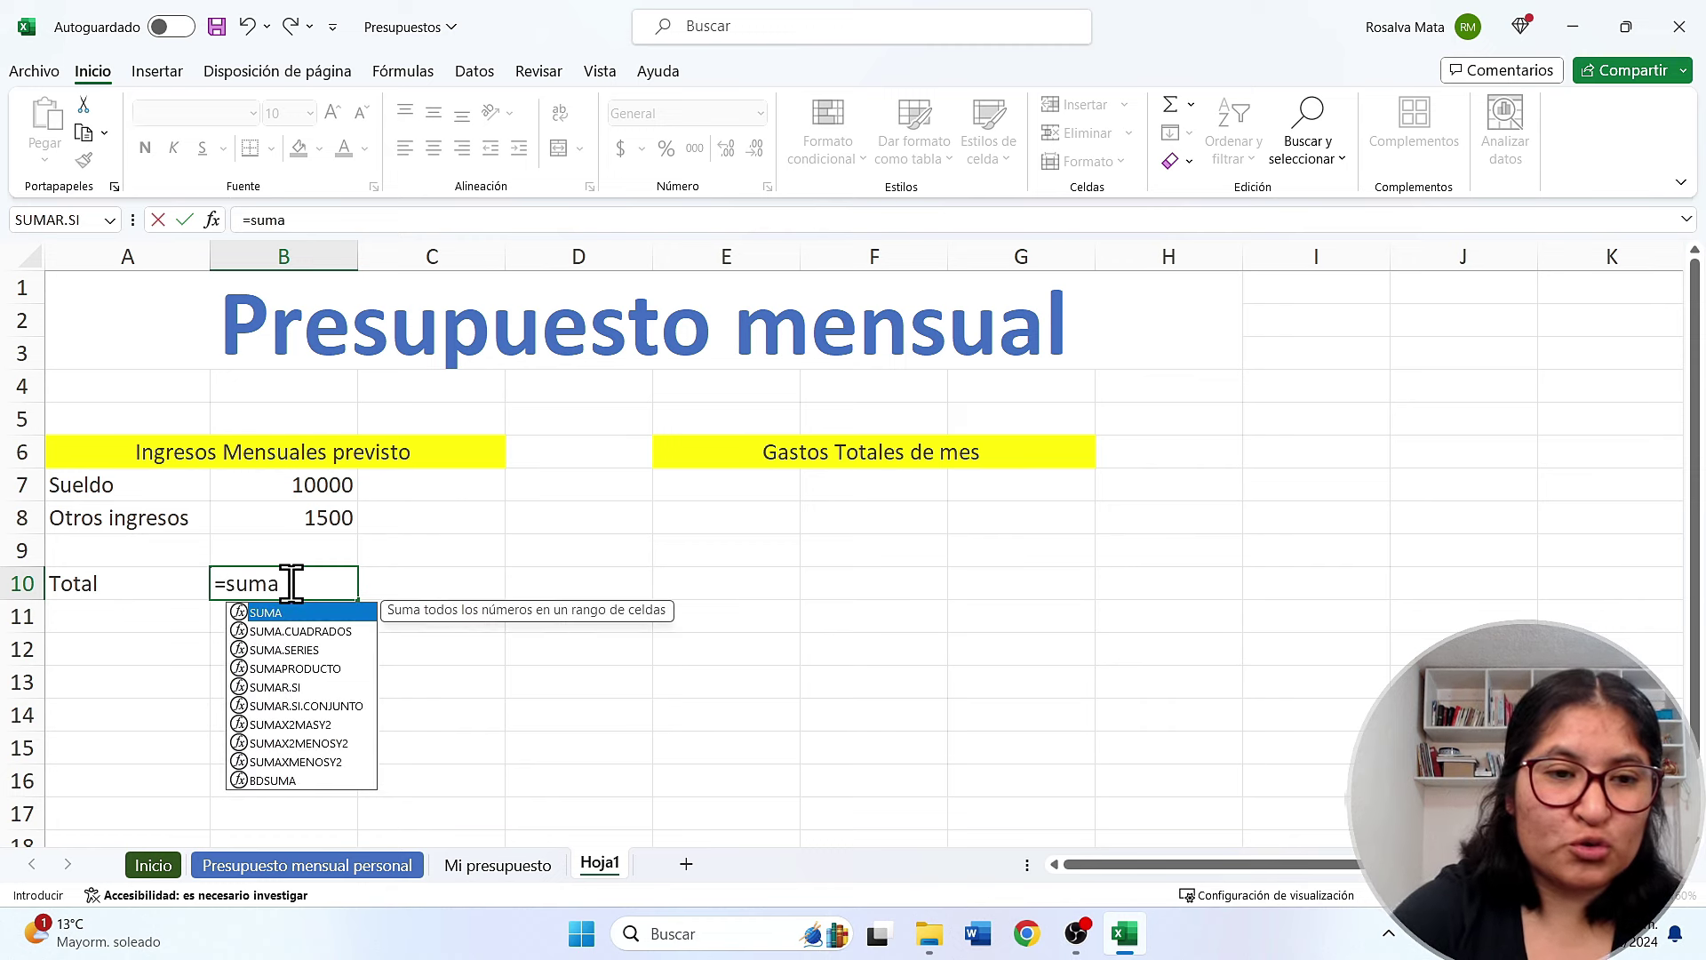
pyautogui.write('(')
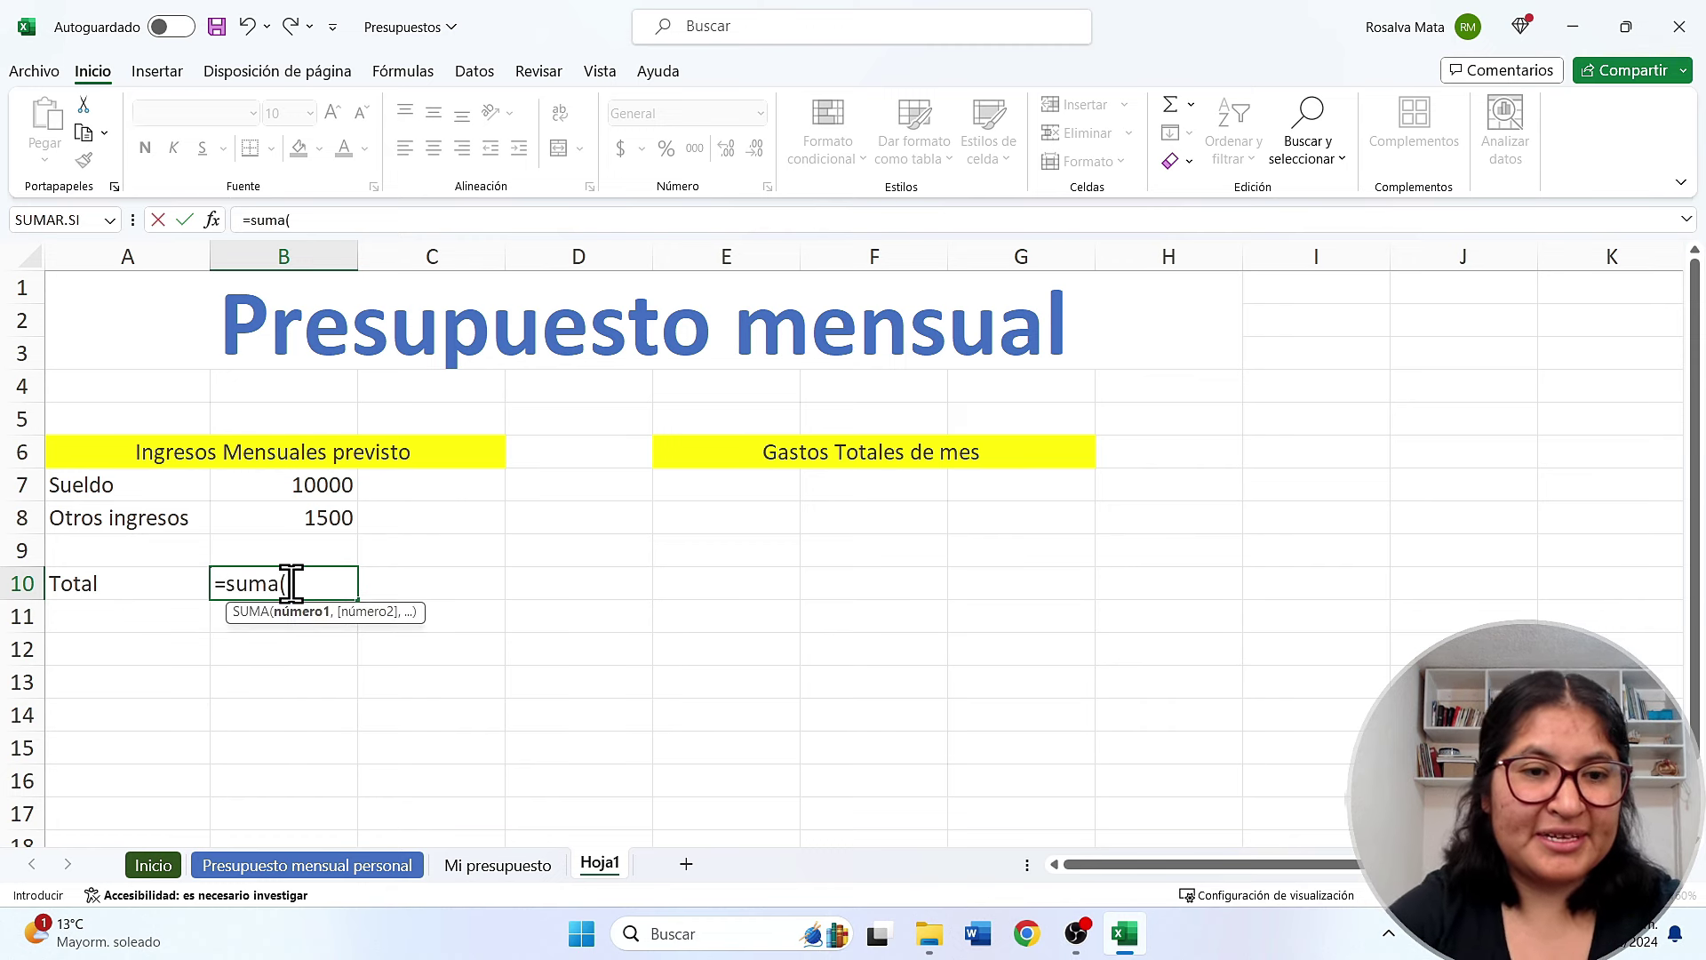
pyautogui.click(320, 487)
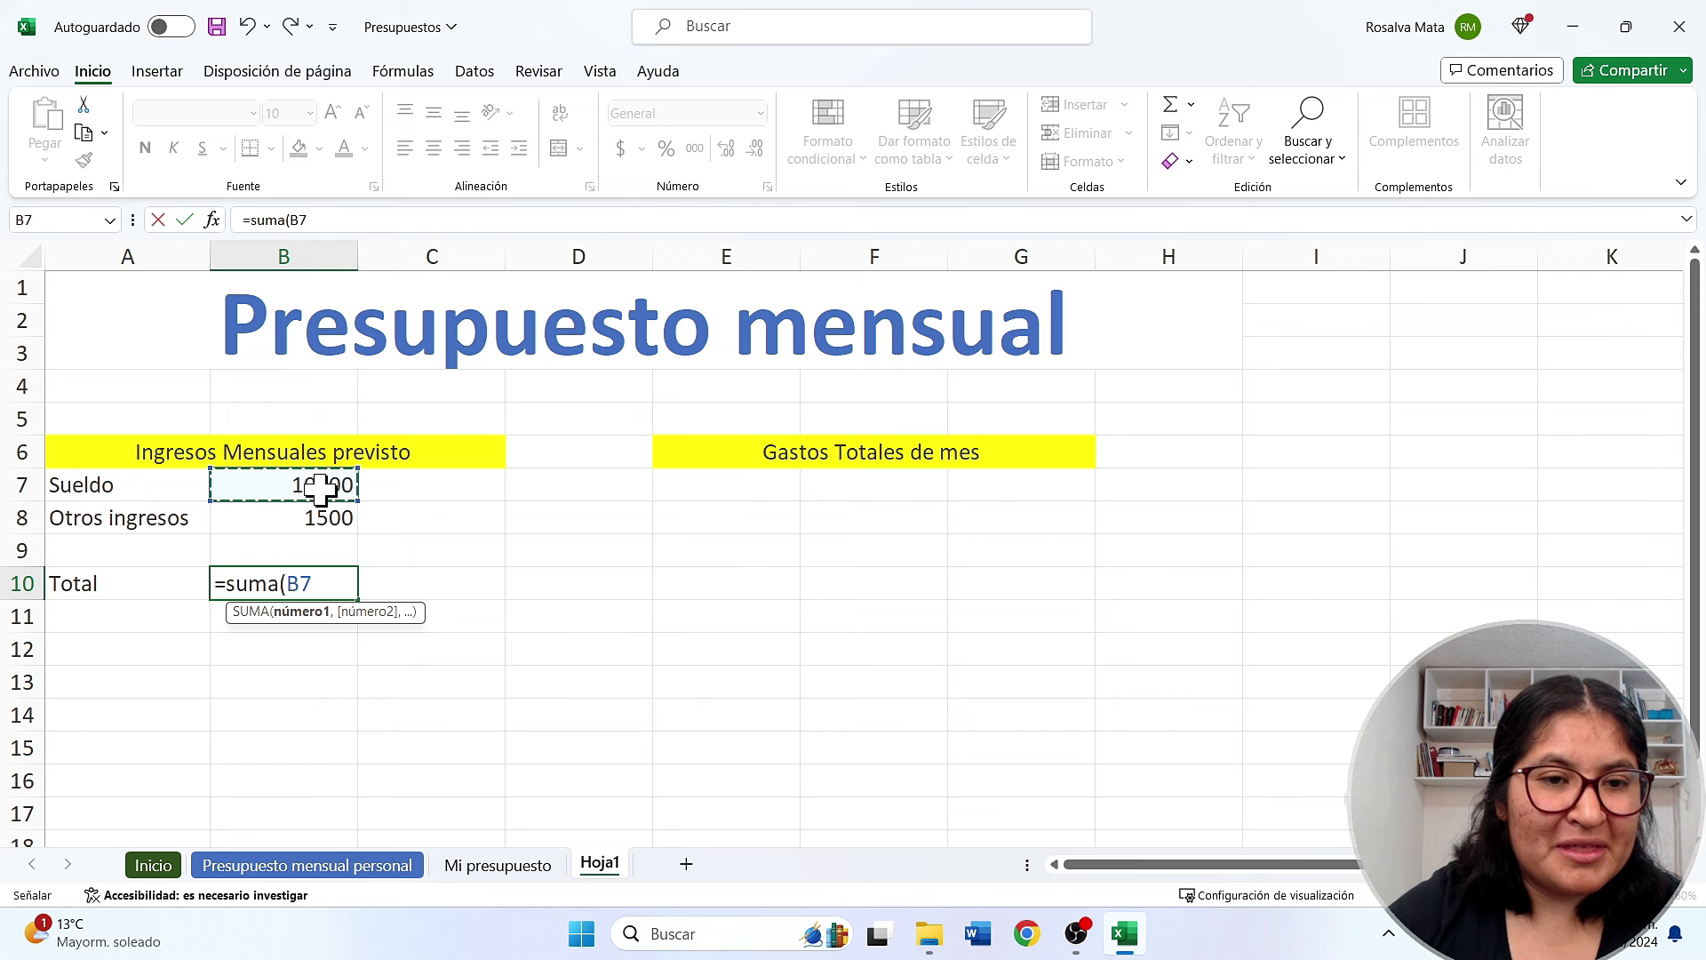
pyautogui.moveTo(327, 489); pyautogui.dragTo(342, 558)
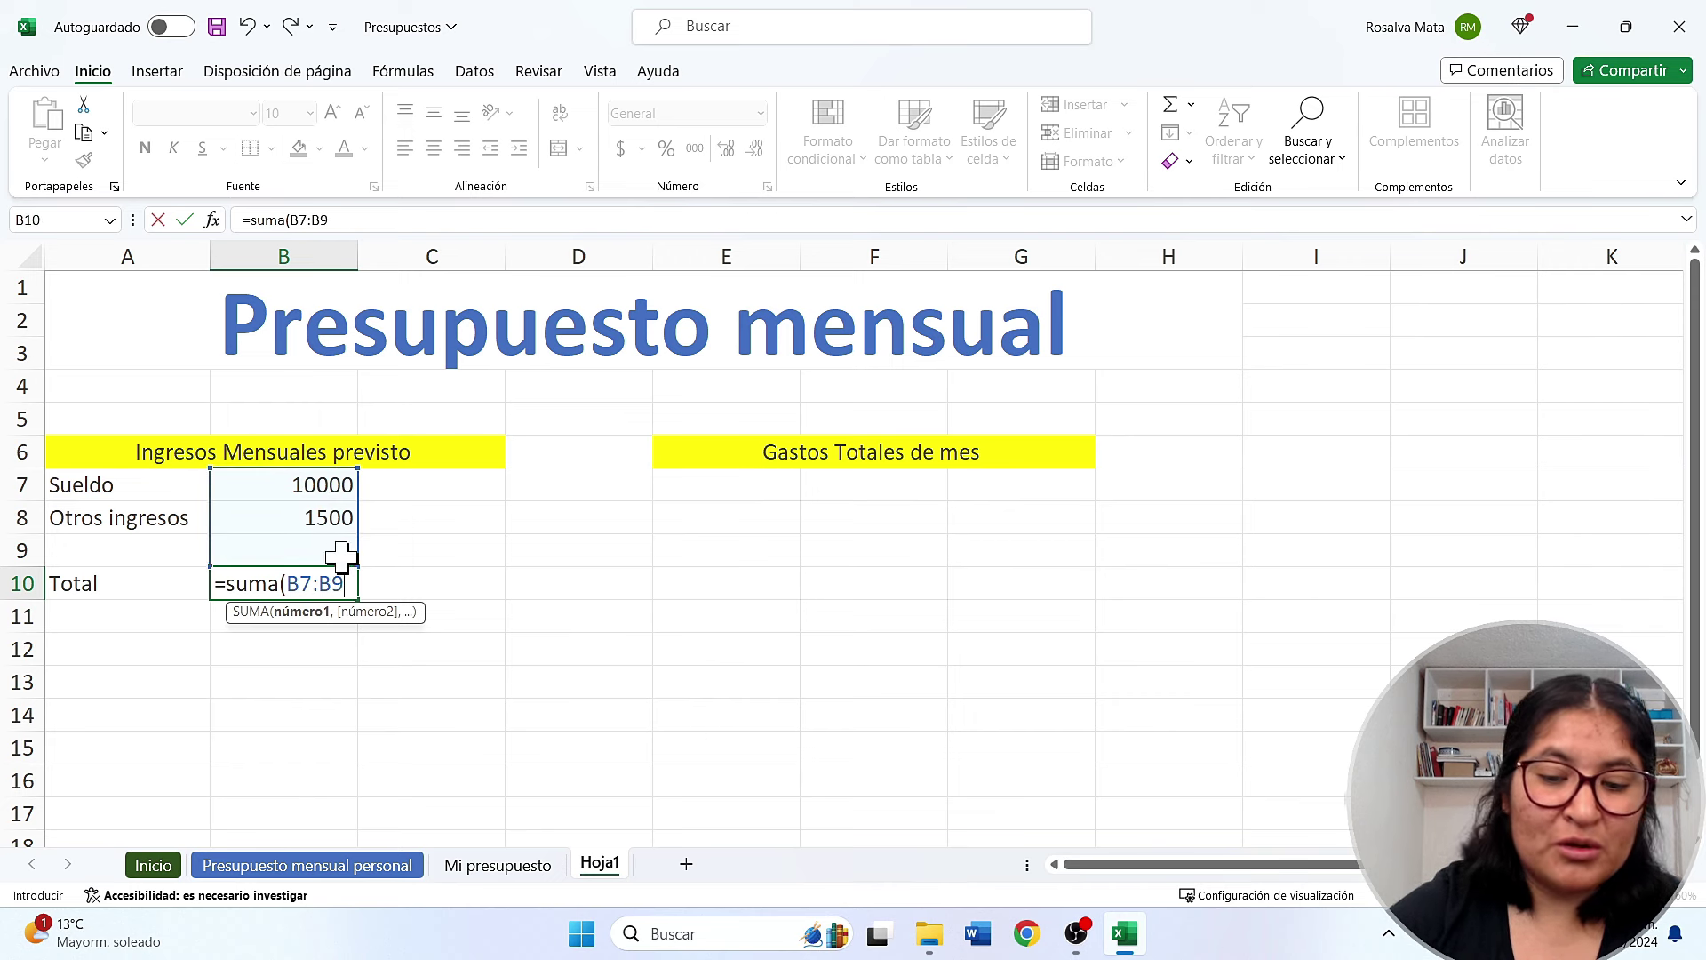
pyautogui.write(')')
pyautogui.press('Return')
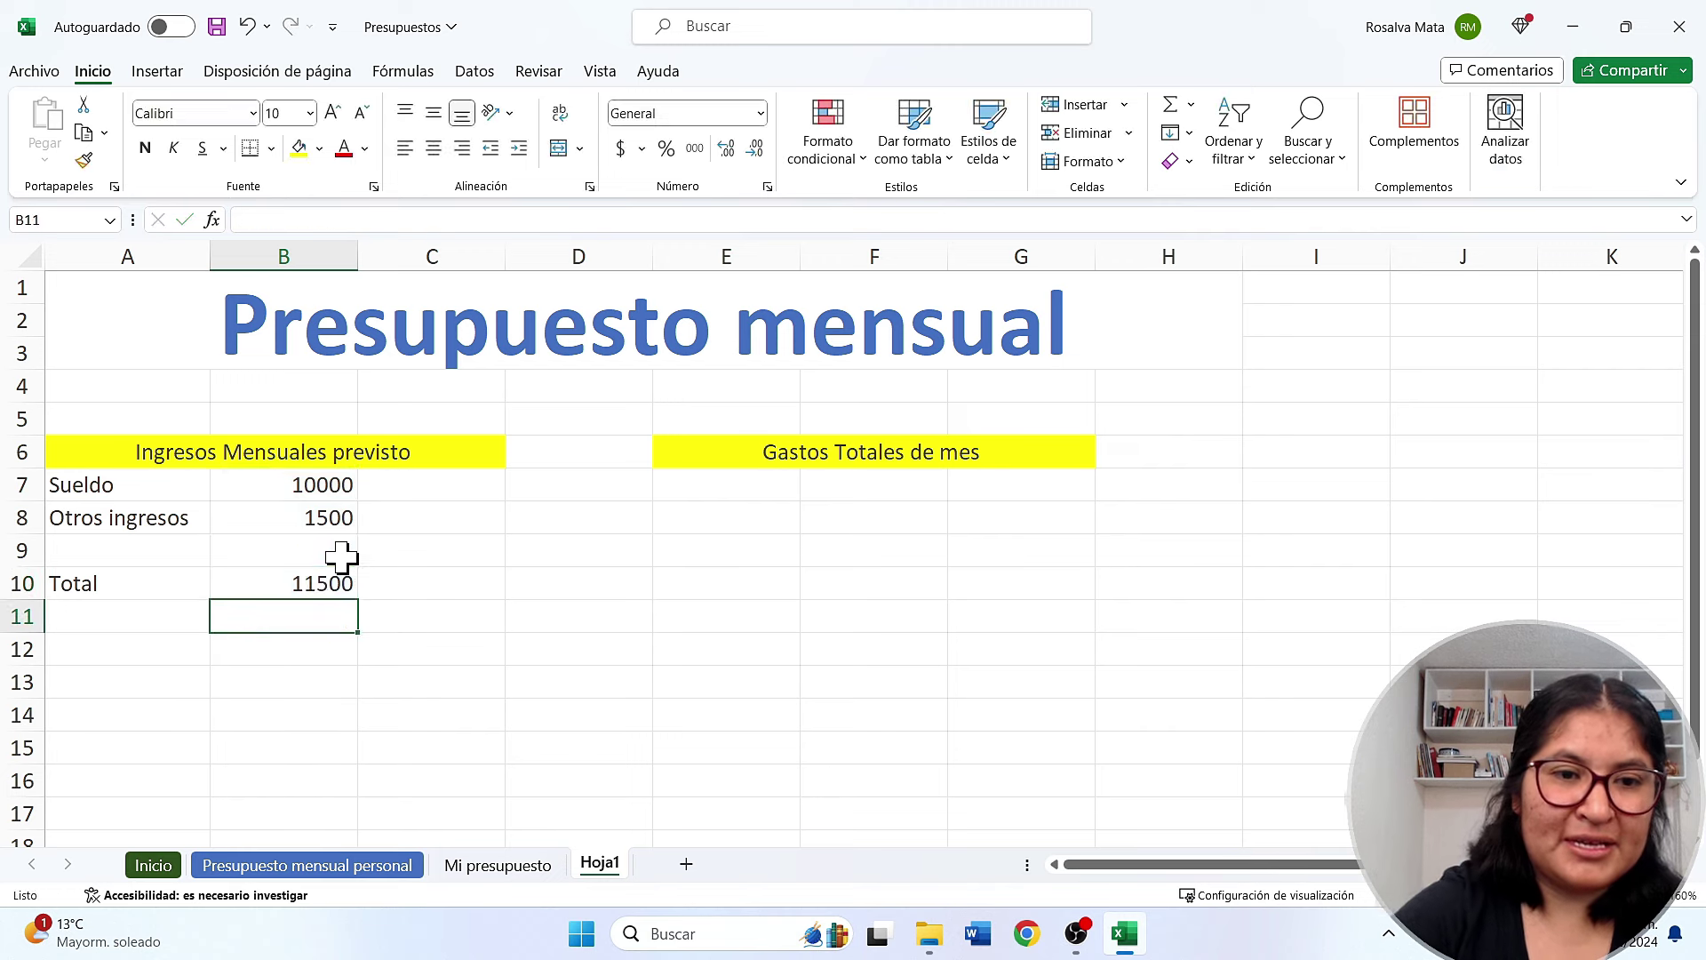
# Add a Prestamo income row of 500 in A9:B9, bringing the total to 12000
pyautogui.click(124, 555)
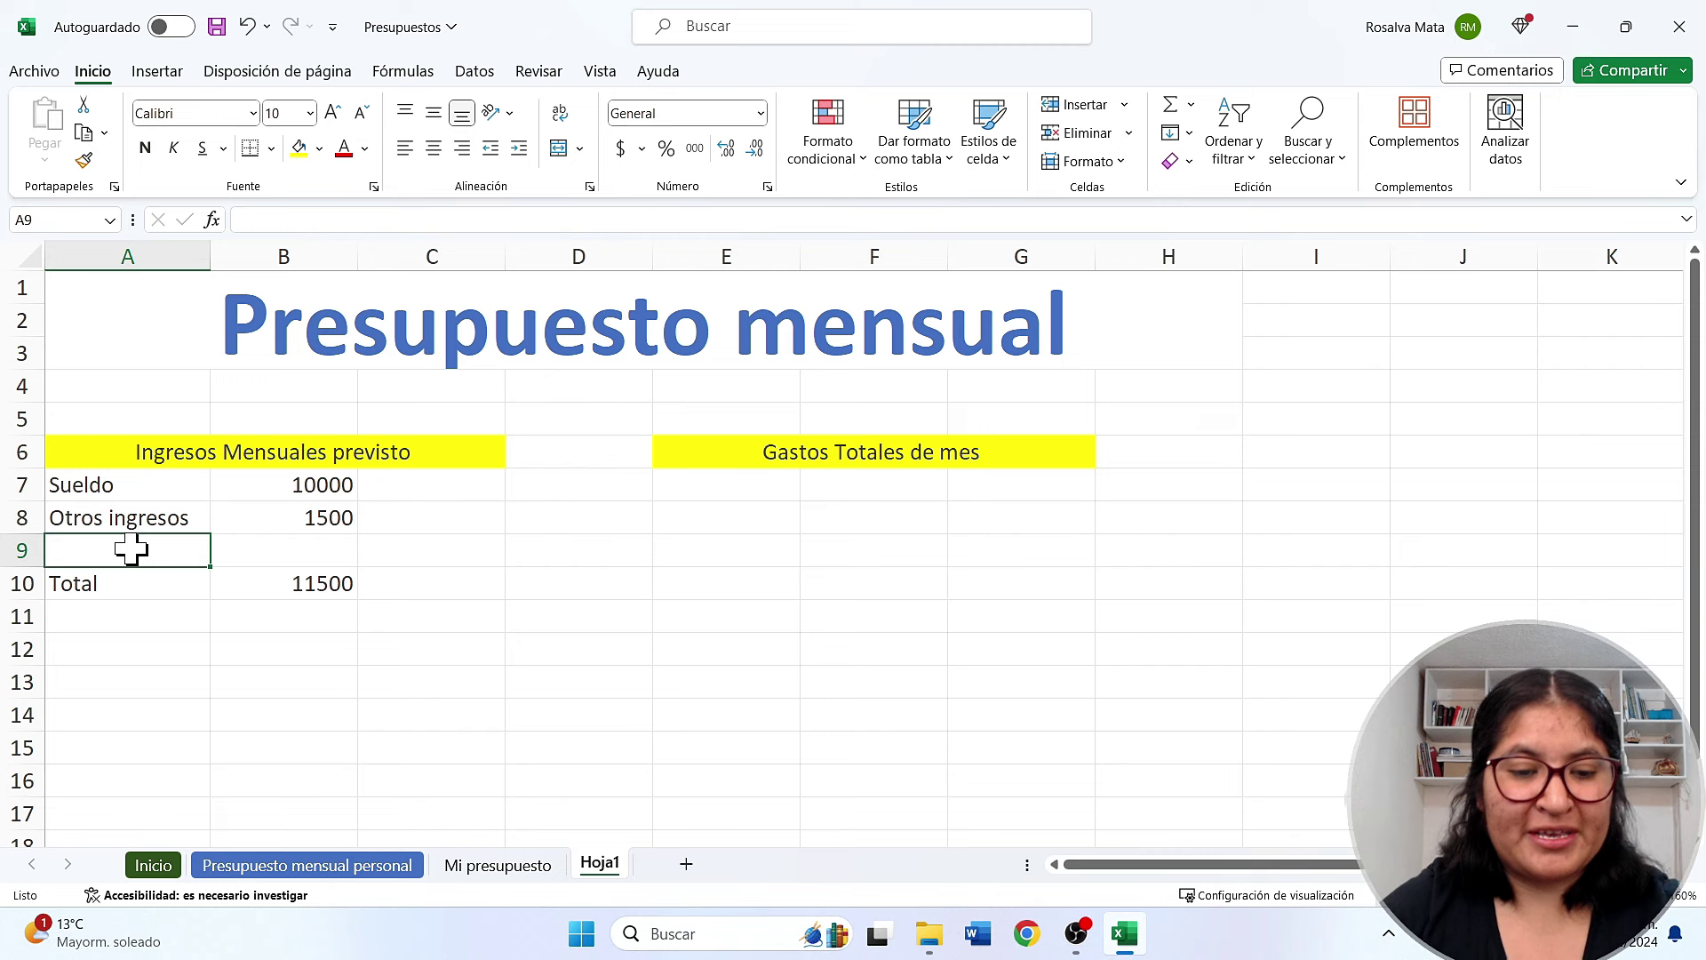
pyautogui.write('otr')
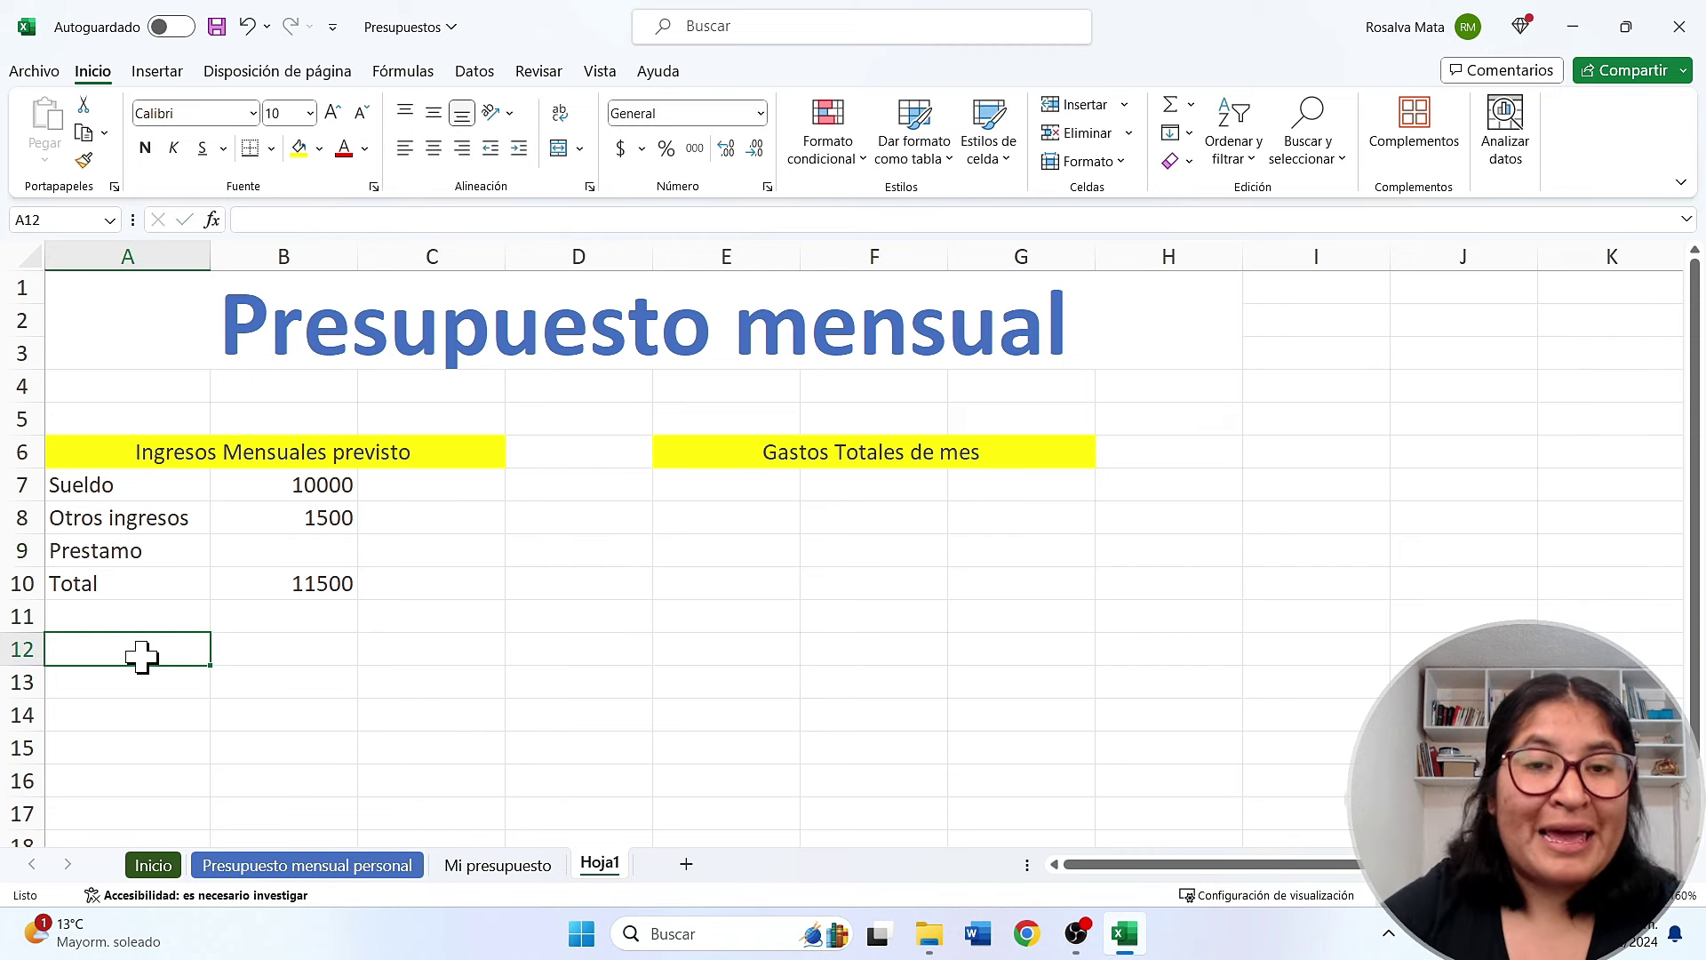
pyautogui.click(278, 555)
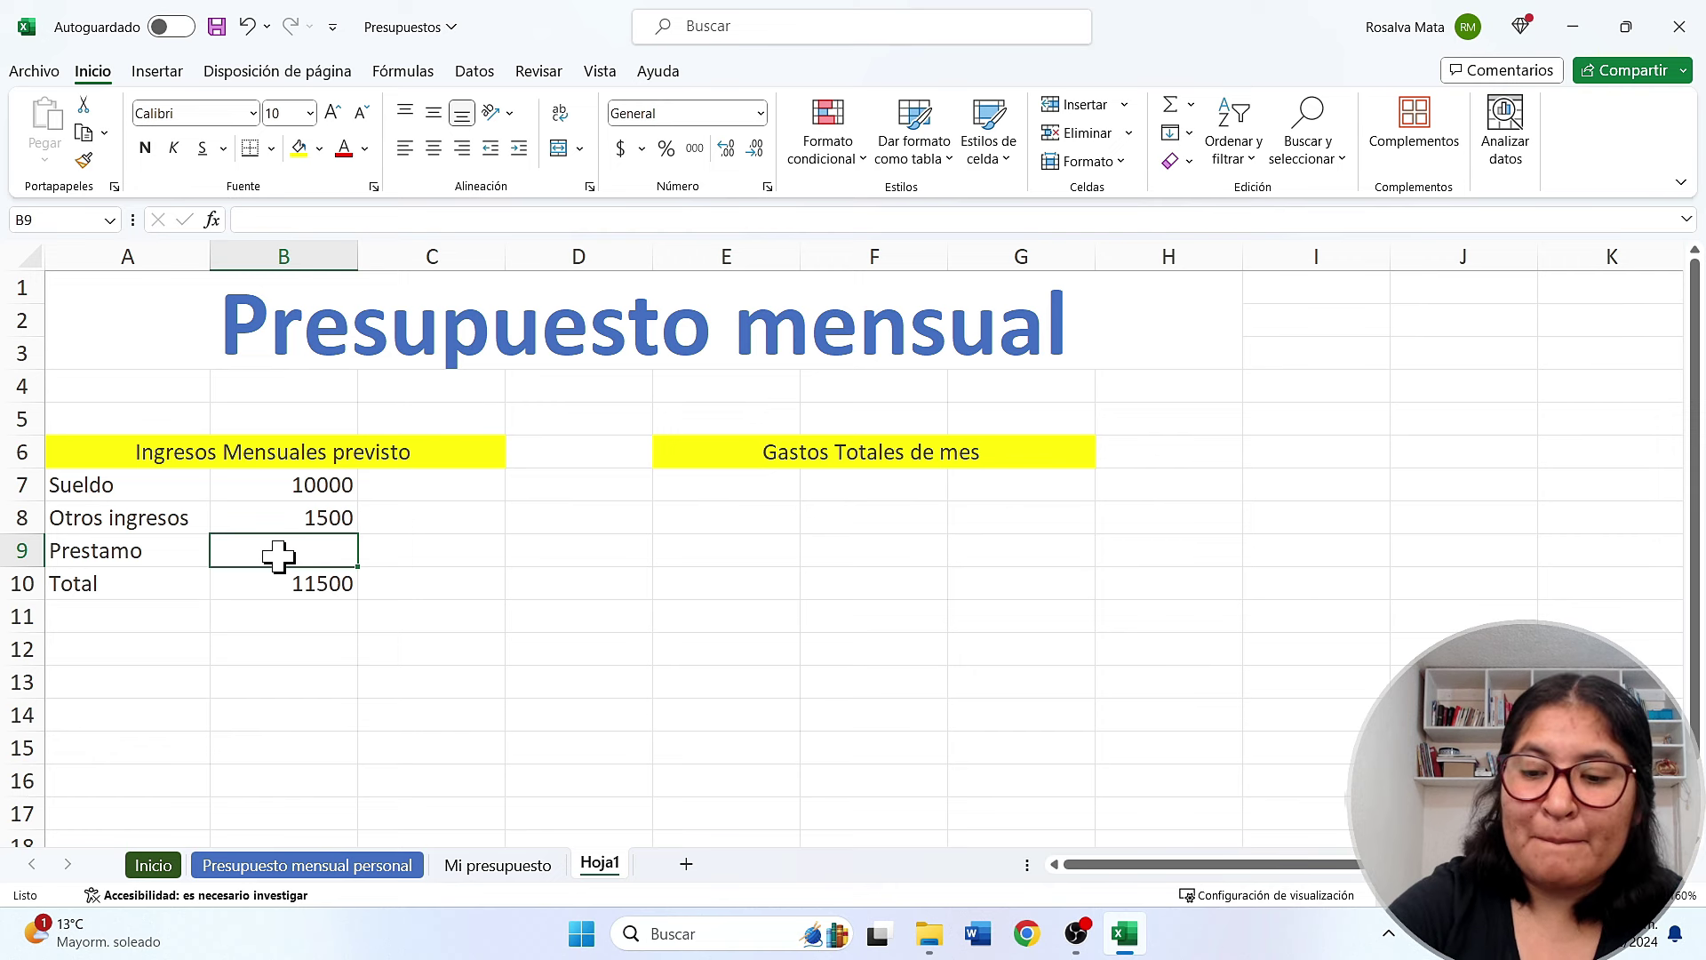
pyautogui.write('5')
pyautogui.press('Return')
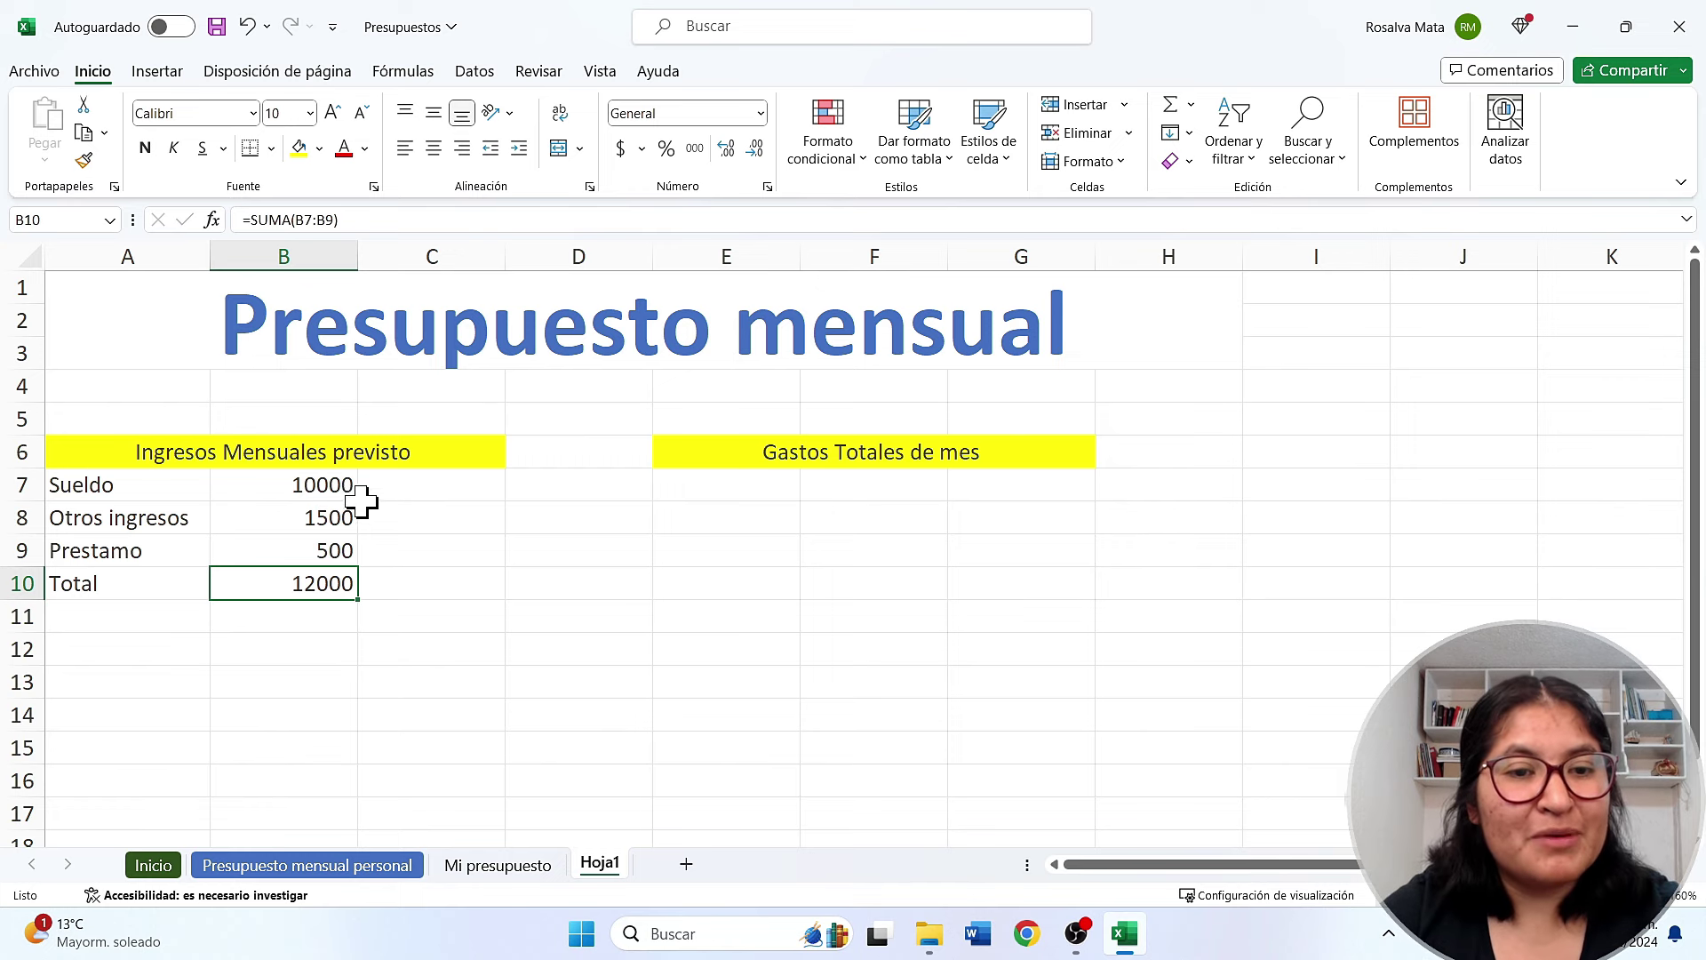
pyautogui.click(351, 495)
pyautogui.click(319, 523)
pyautogui.click(284, 583)
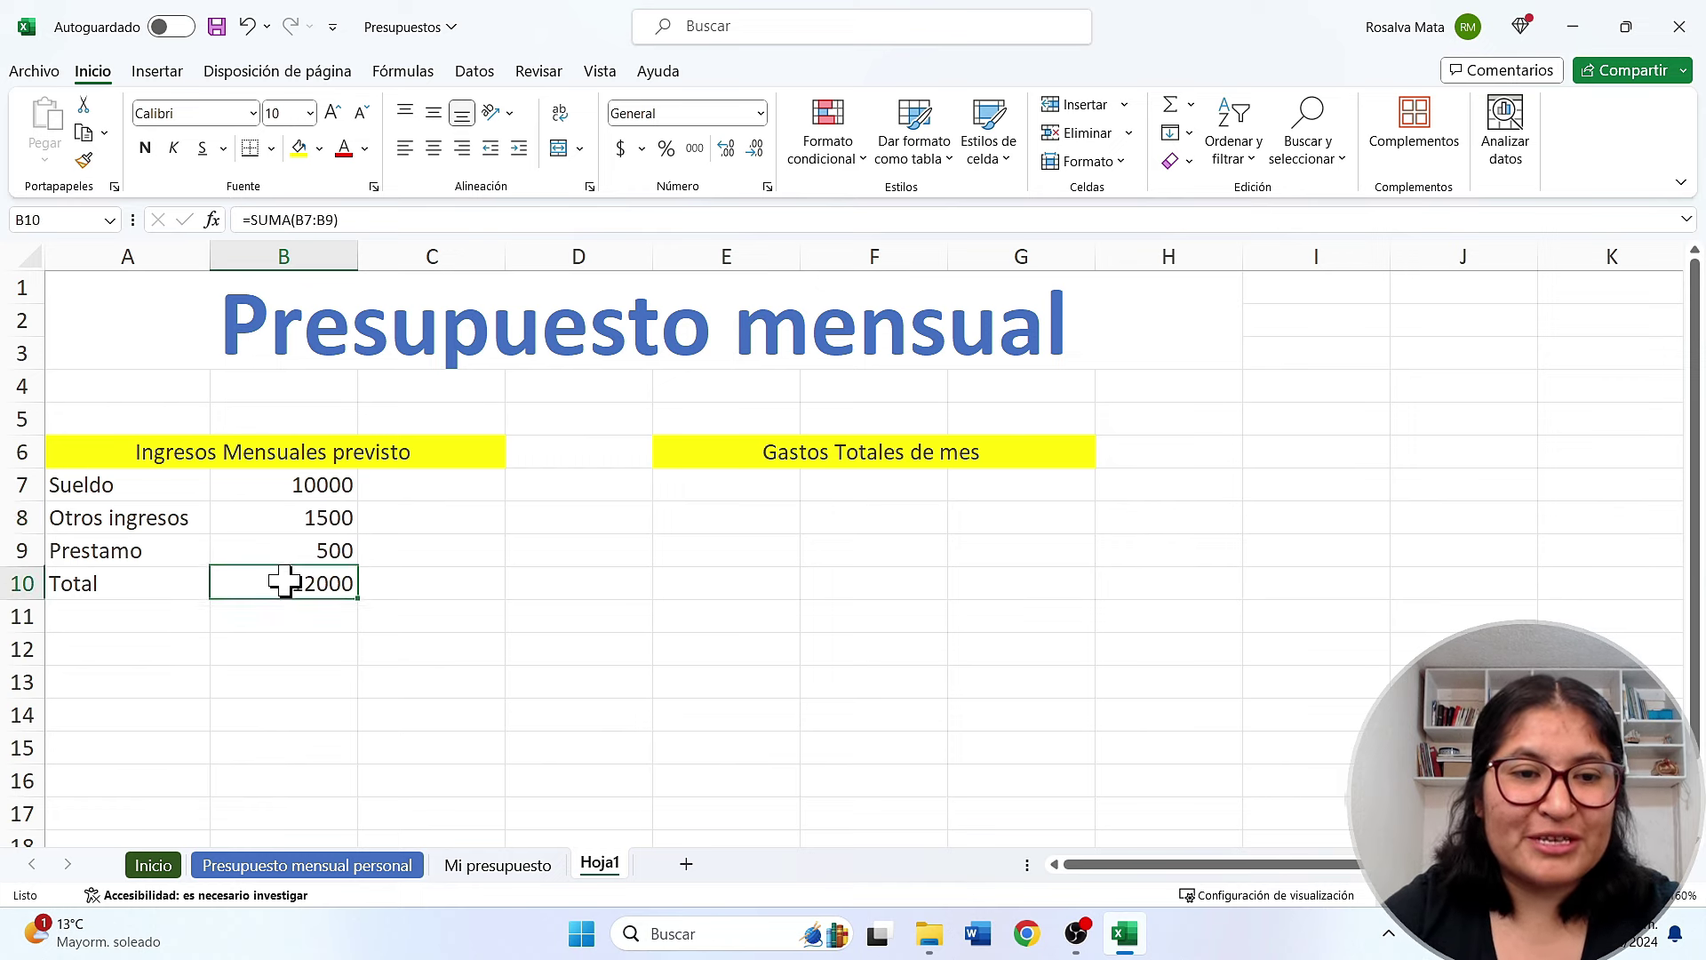
# Select the Total row A10:B10 and apply a light grey fill
pyautogui.click(169, 583)
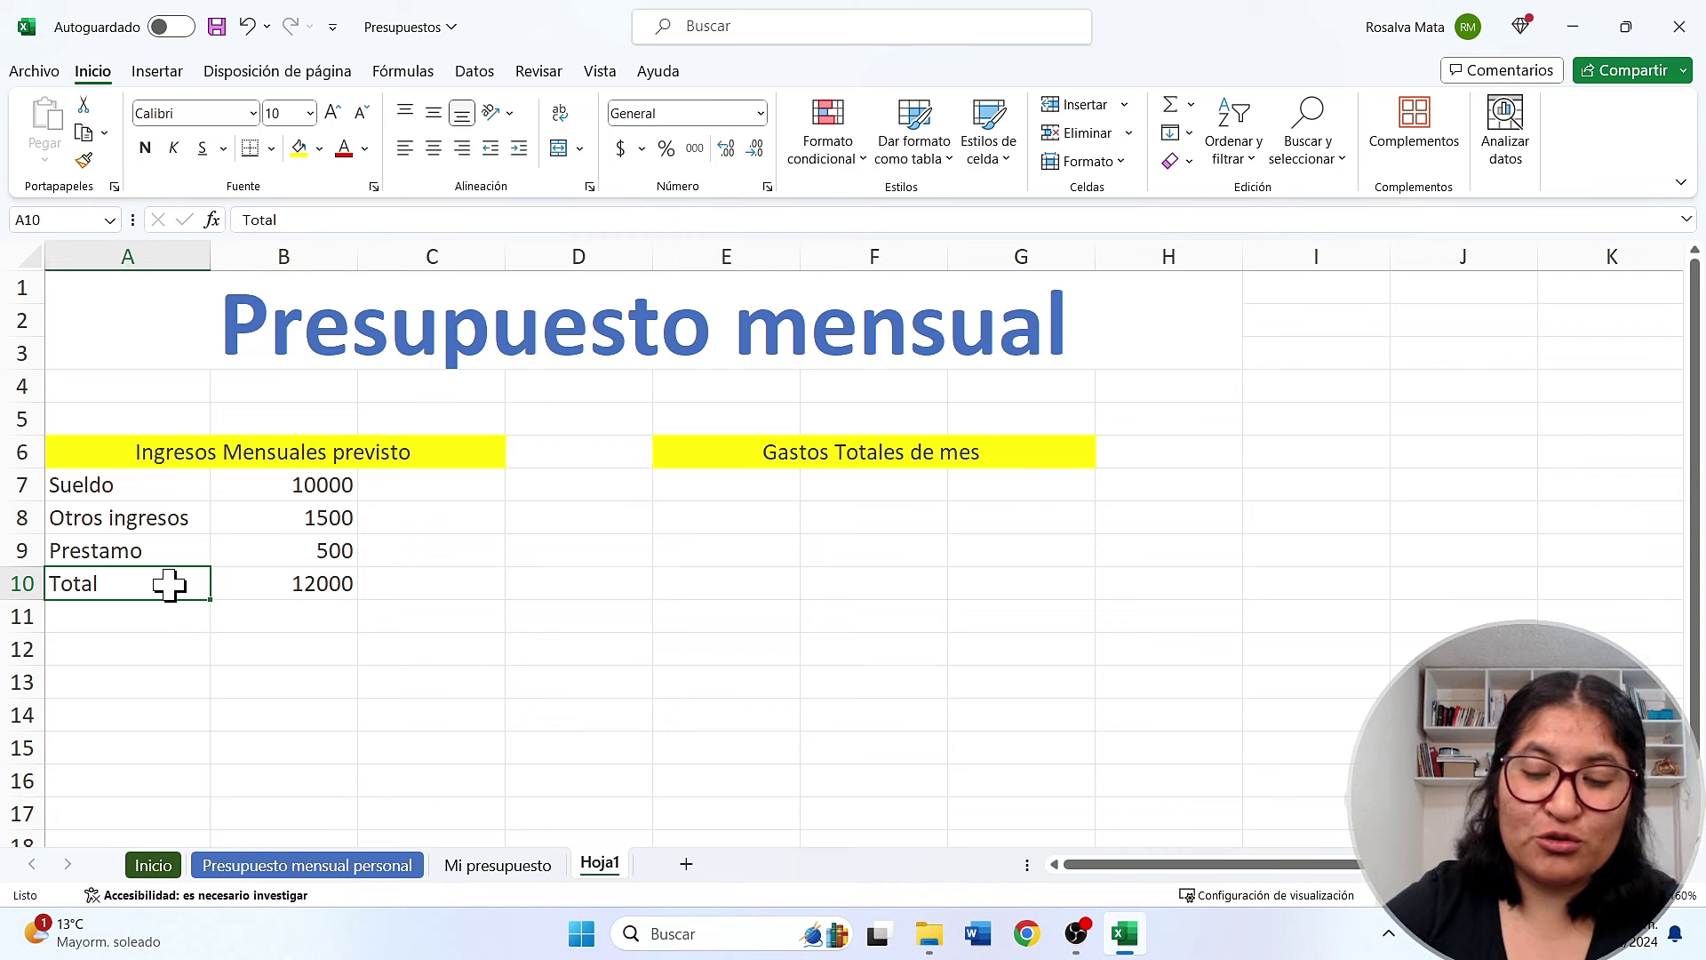
pyautogui.hotkey('shift', 'Right')
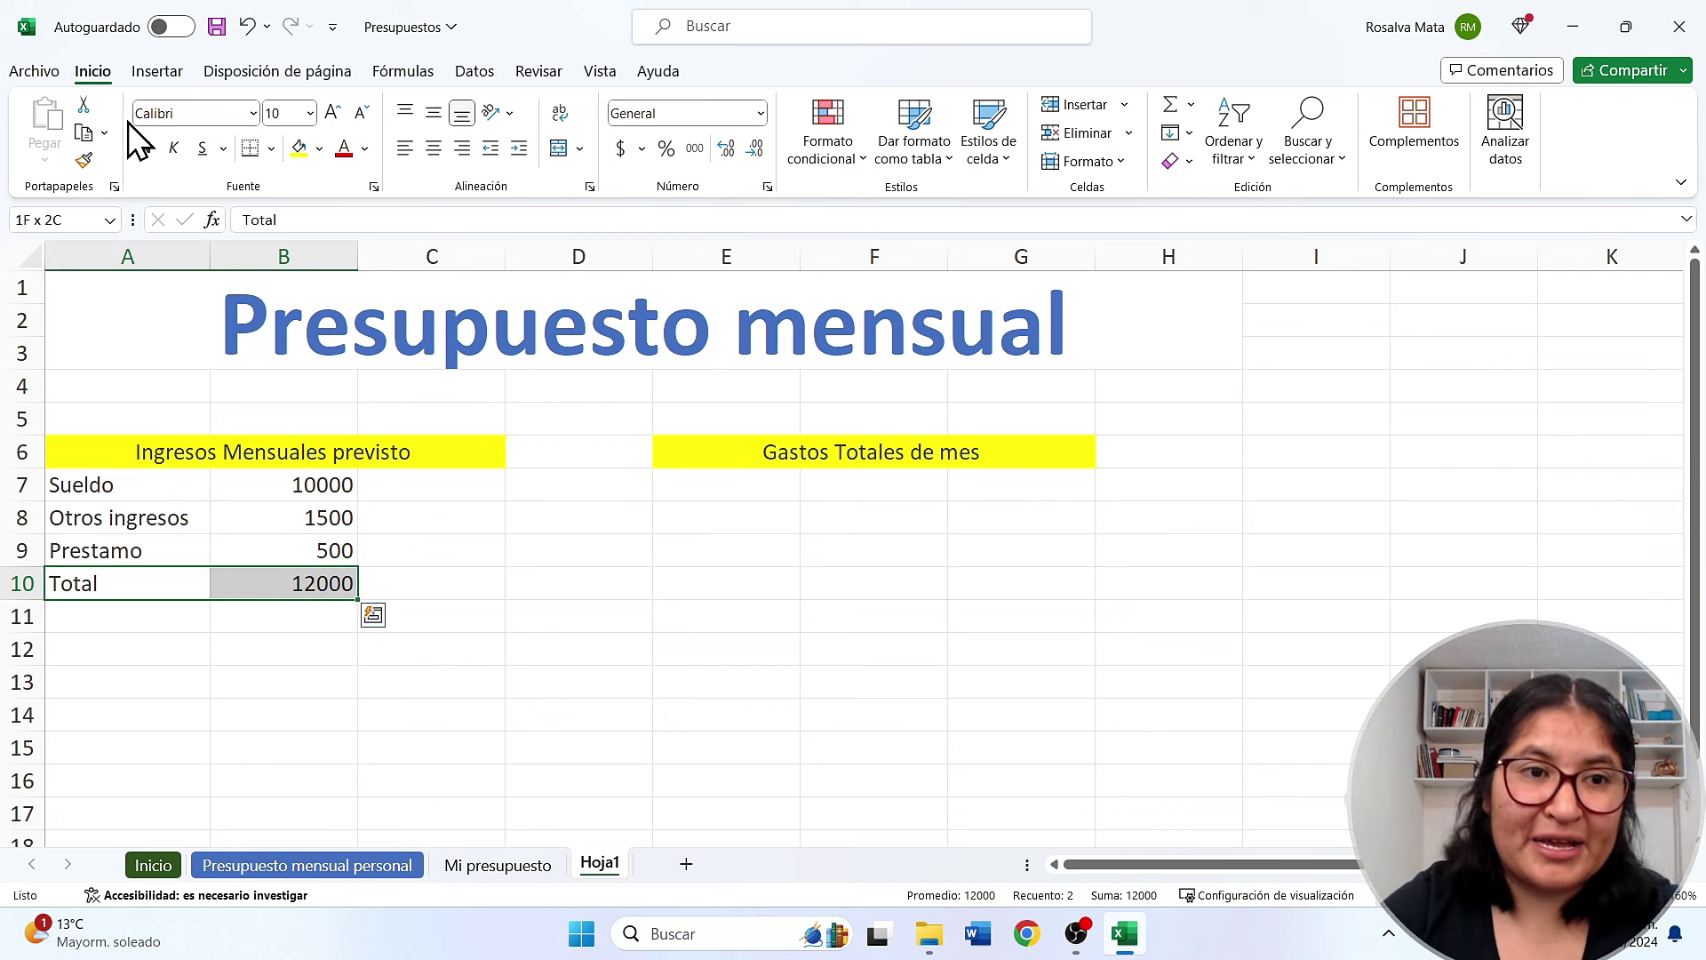
pyautogui.click(320, 150)
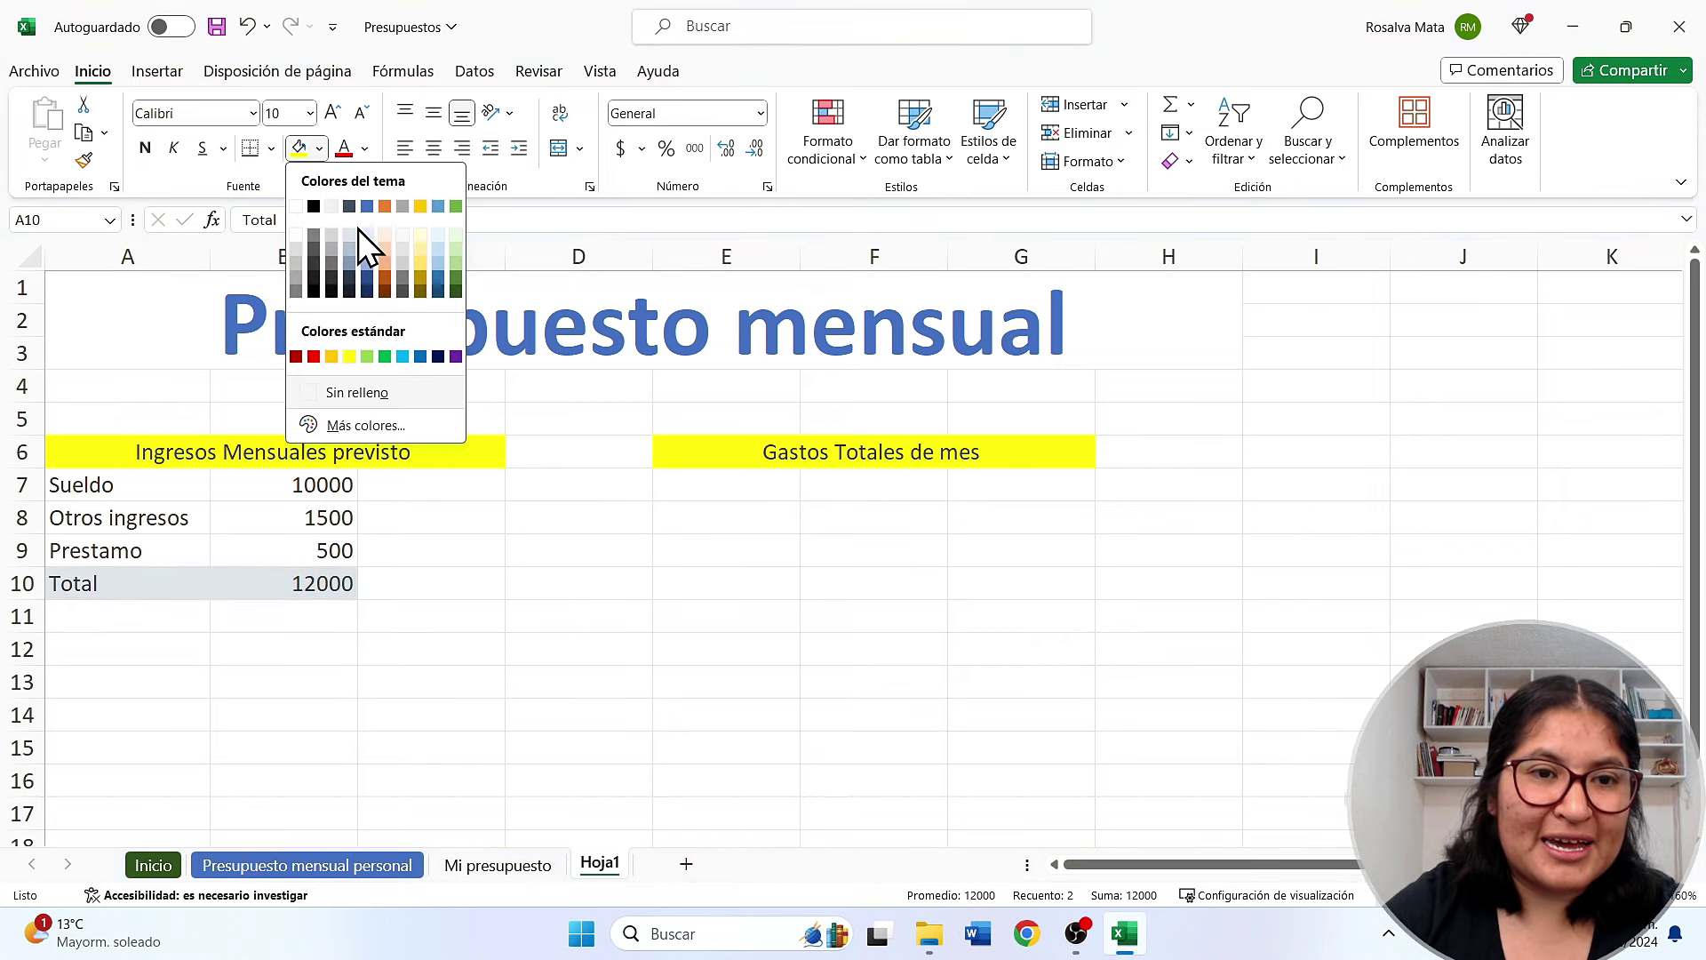
pyautogui.click(359, 233)
pyautogui.click(545, 582)
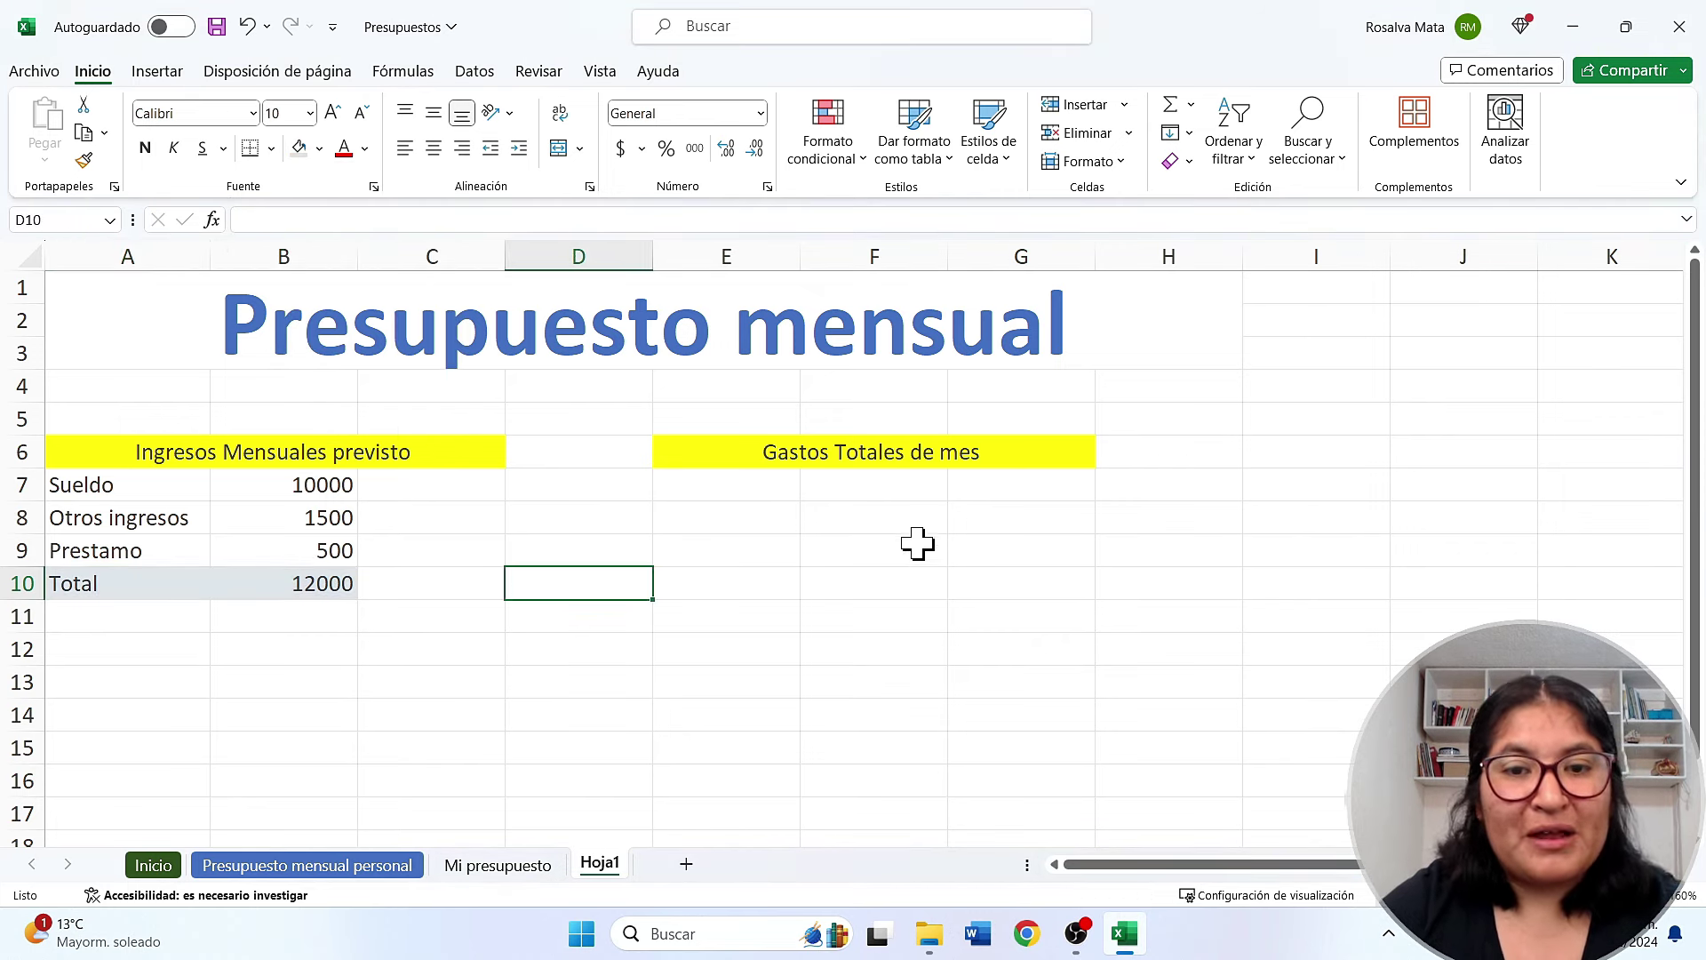
pyautogui.click(828, 514)
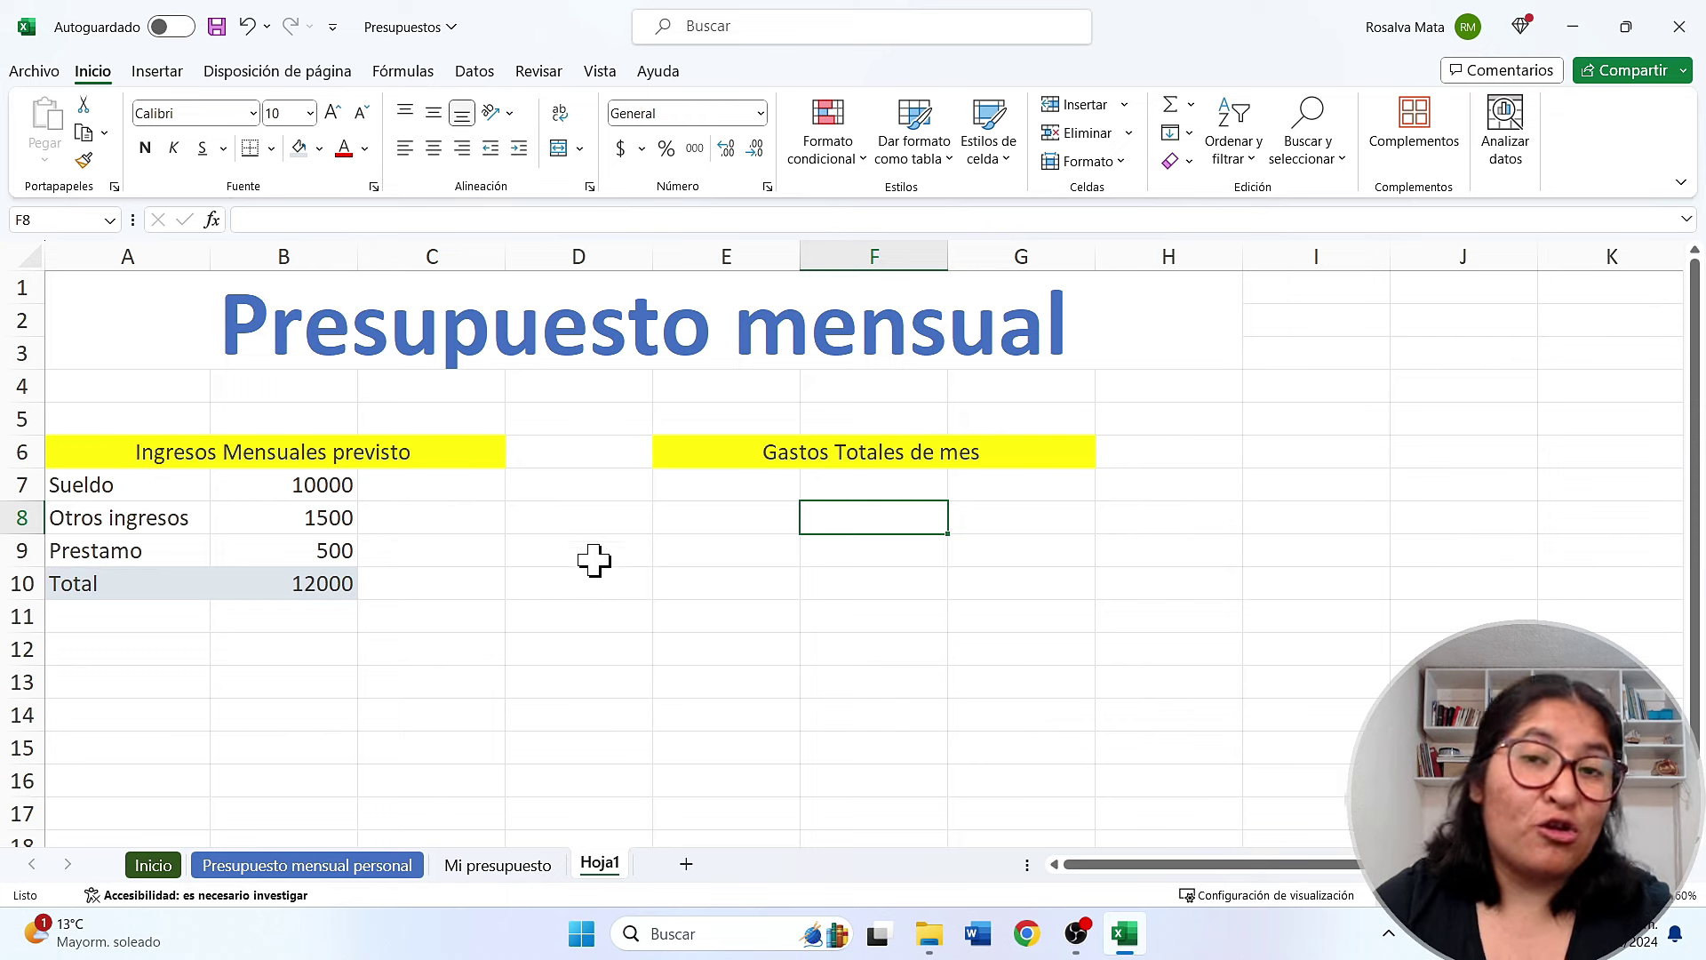
pyautogui.click(624, 676)
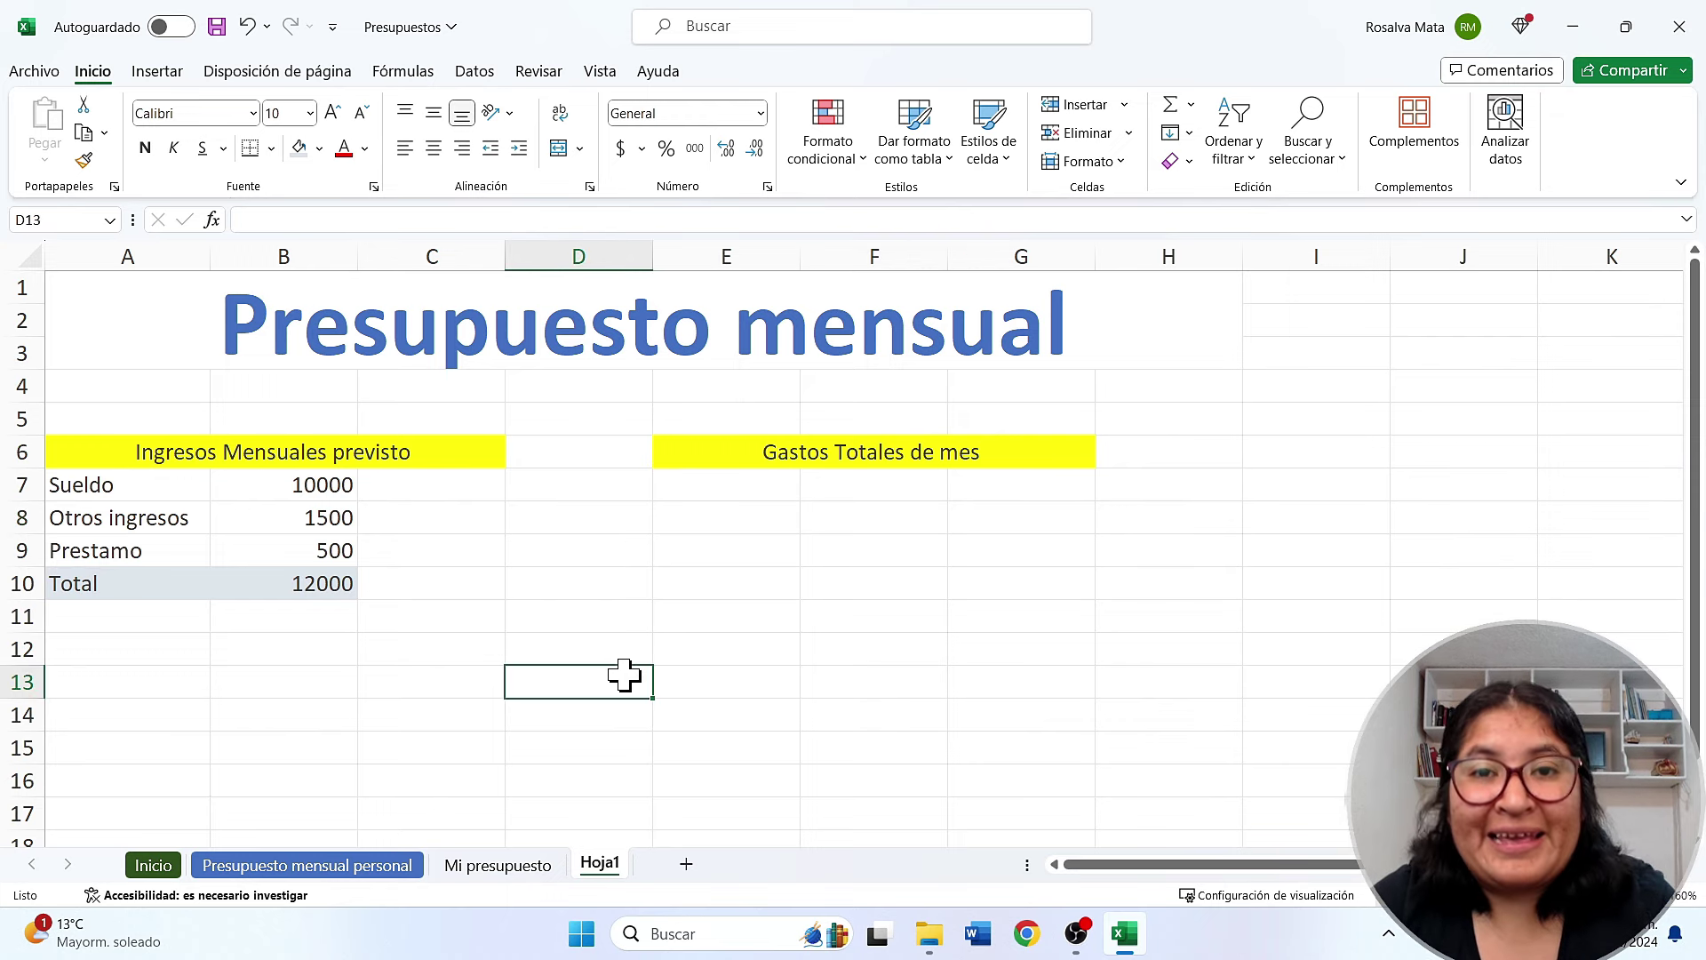
pyautogui.click(488, 675)
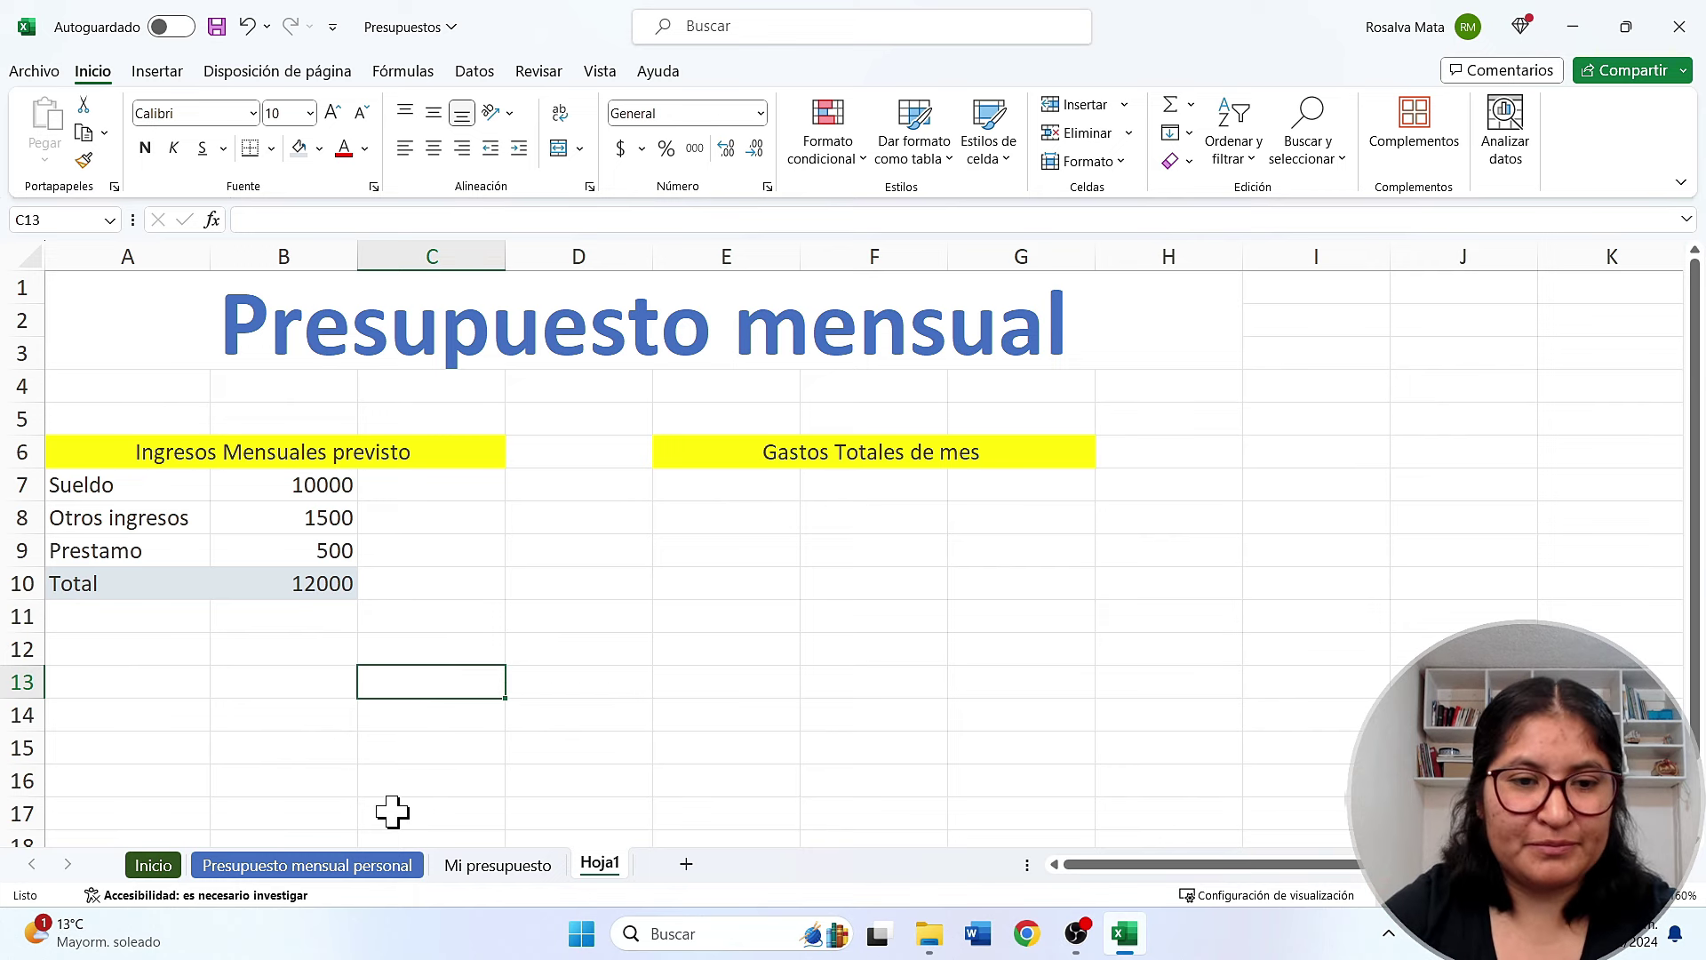
# Type headings Servicios in B13, Hogar in D13, Otros gastos in F13 and Ahorro in H13
pyautogui.click(298, 676)
pyautogui.write('Se')
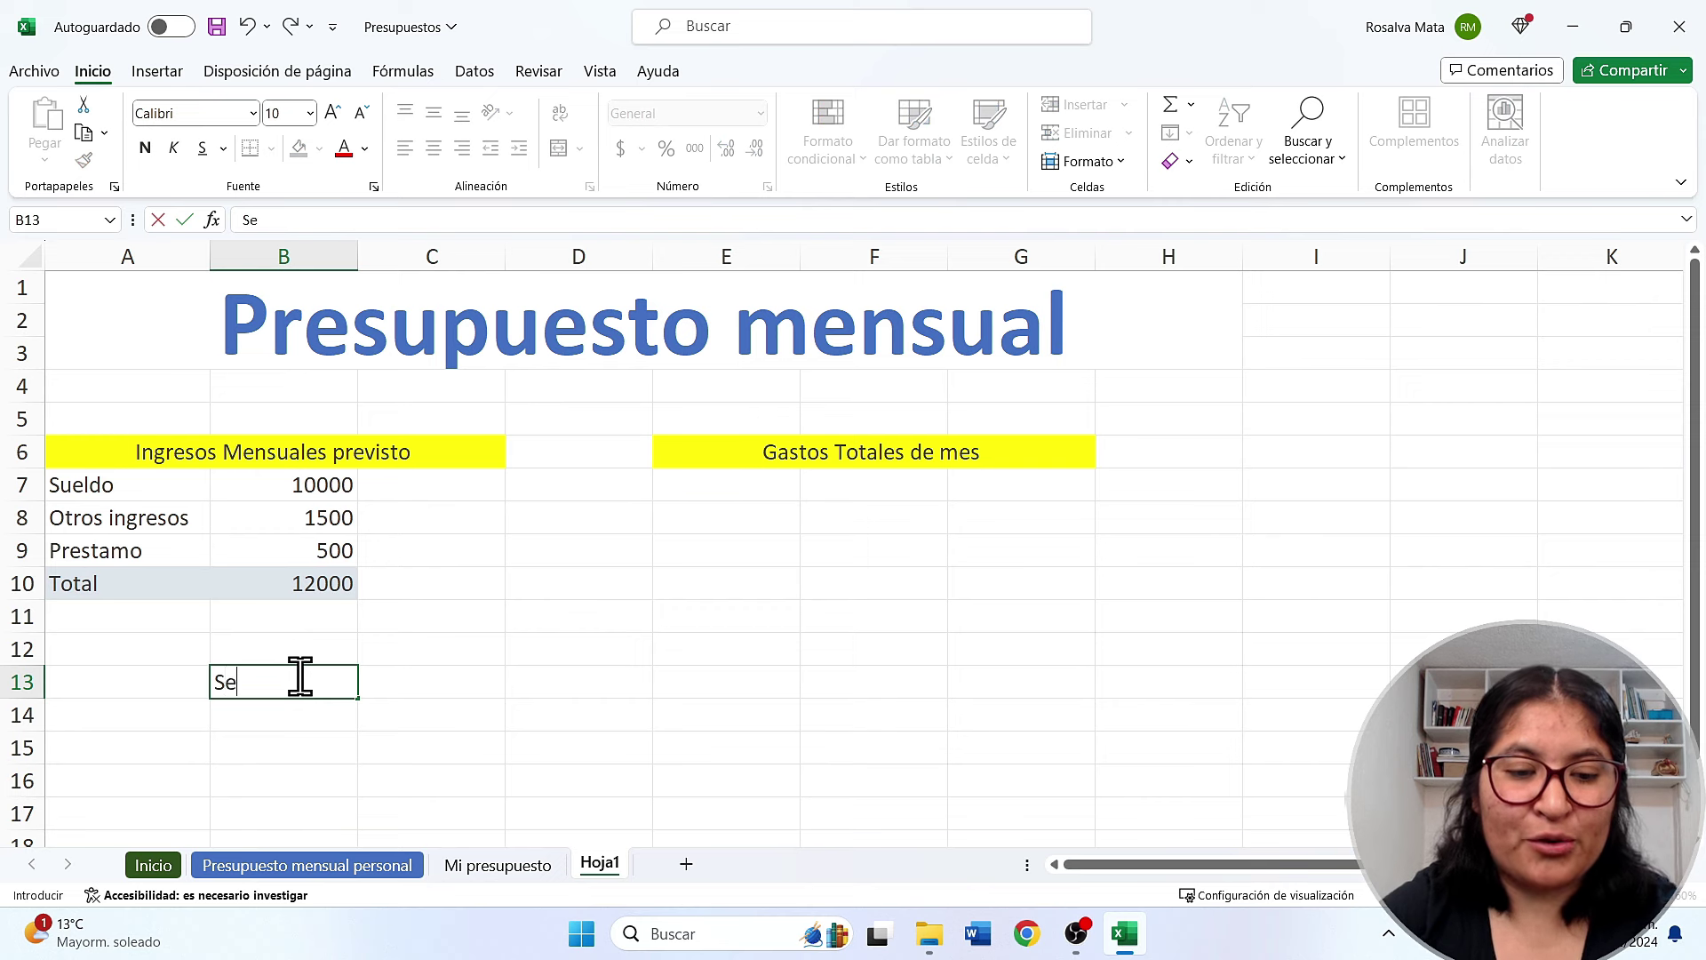
pyautogui.write('rvicios')
pyautogui.click(628, 692)
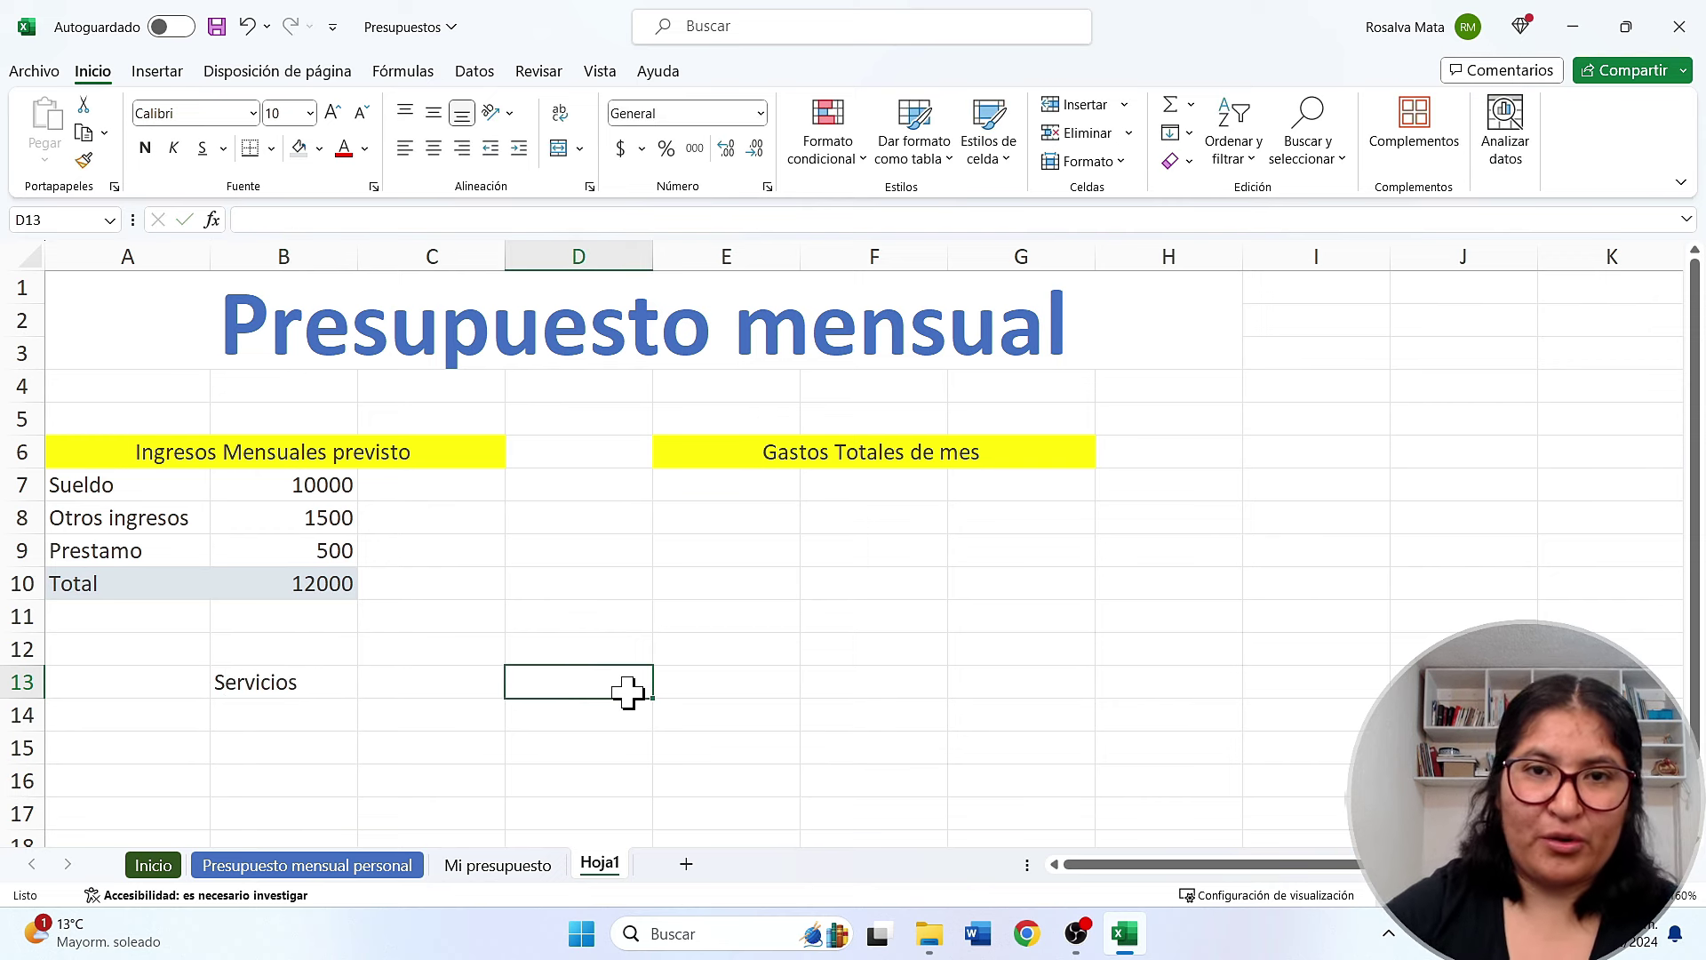
pyautogui.write('Tran')
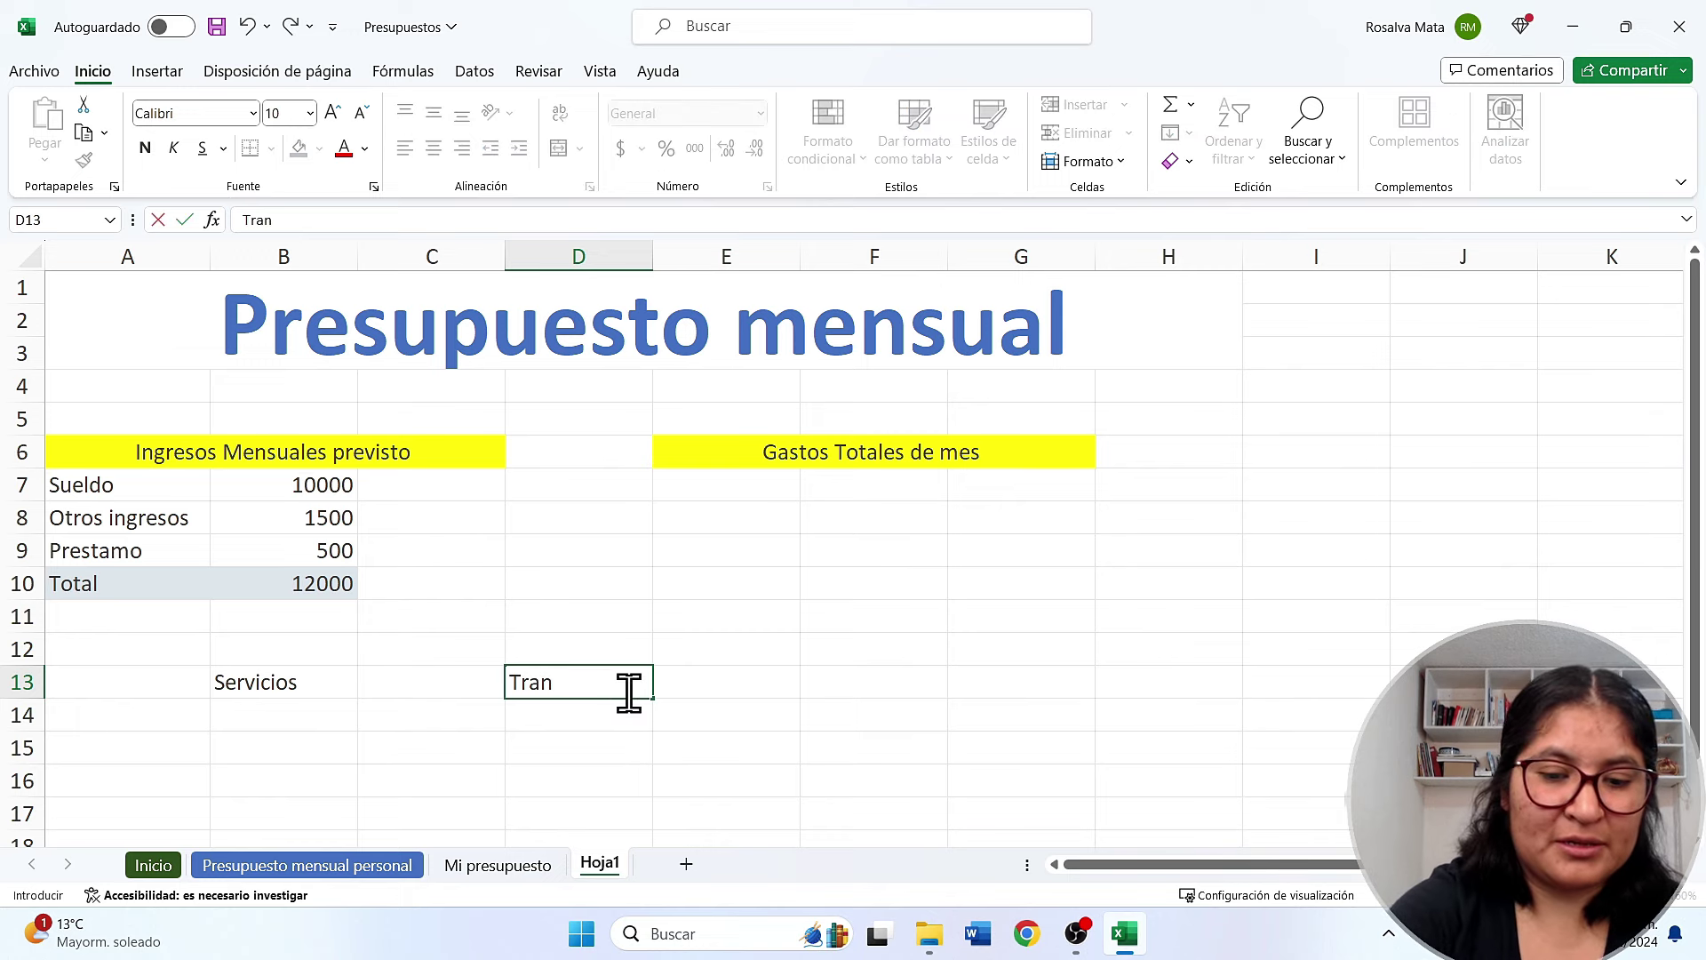
pyautogui.press('BackSpace')
pyautogui.press('BackSpace')
pyautogui.press('BackSpace')
pyautogui.press('Left')
pyautogui.click(545, 673)
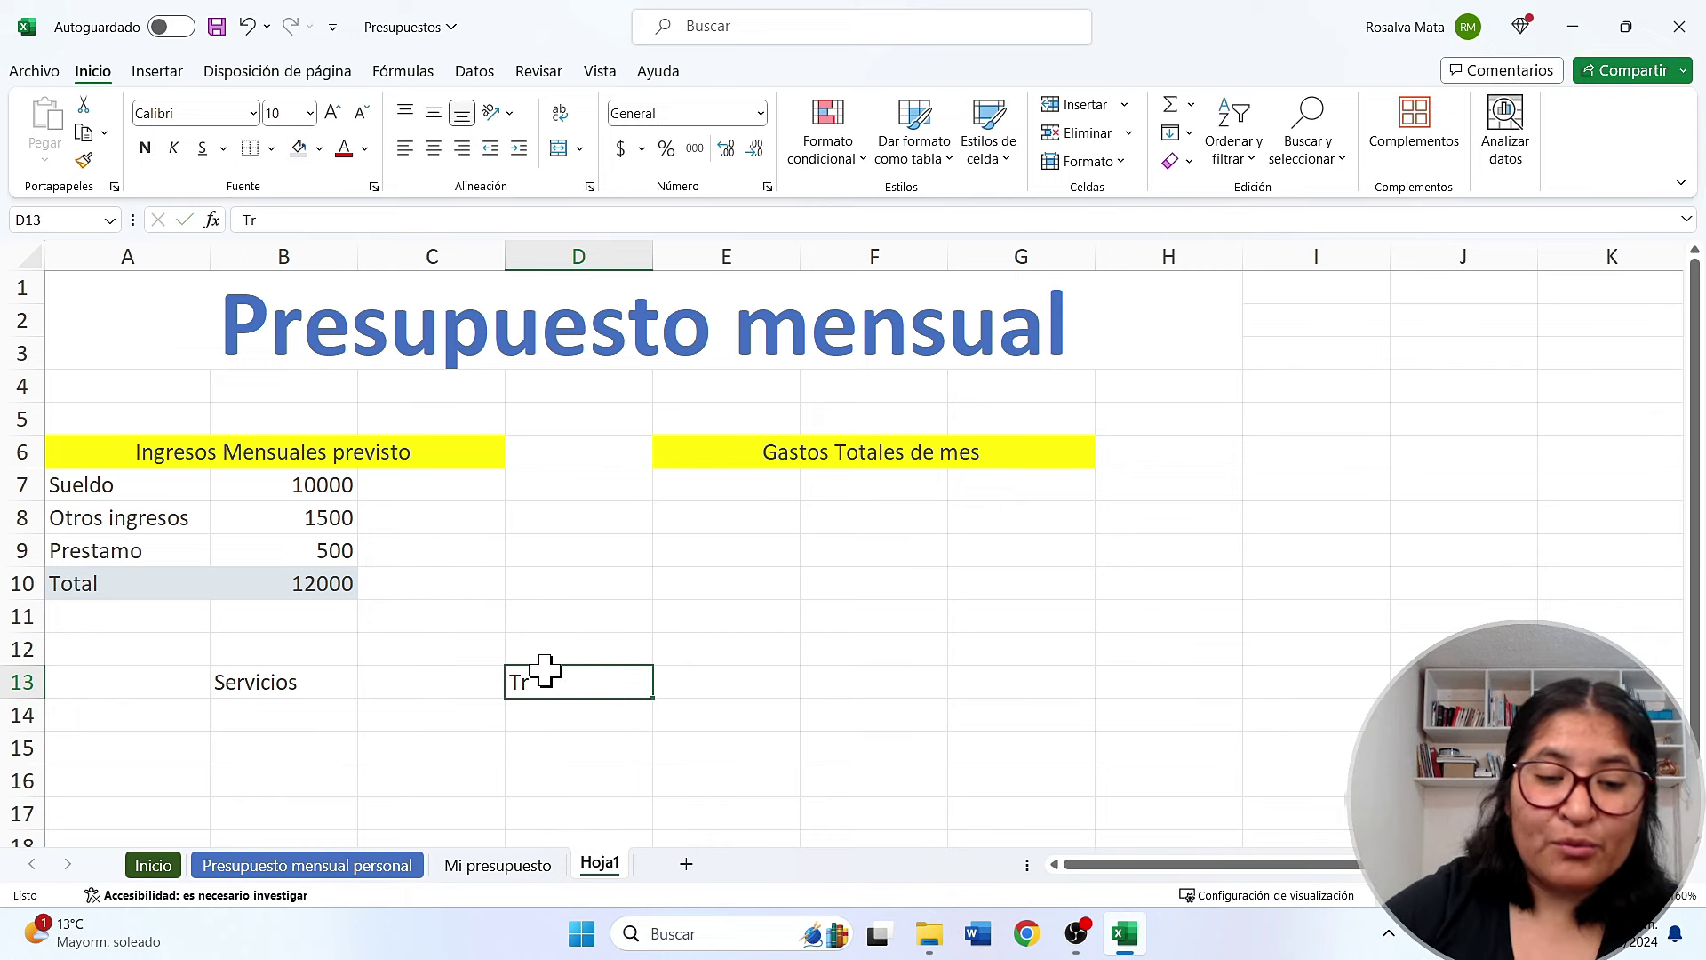
pyautogui.write('Hogar')
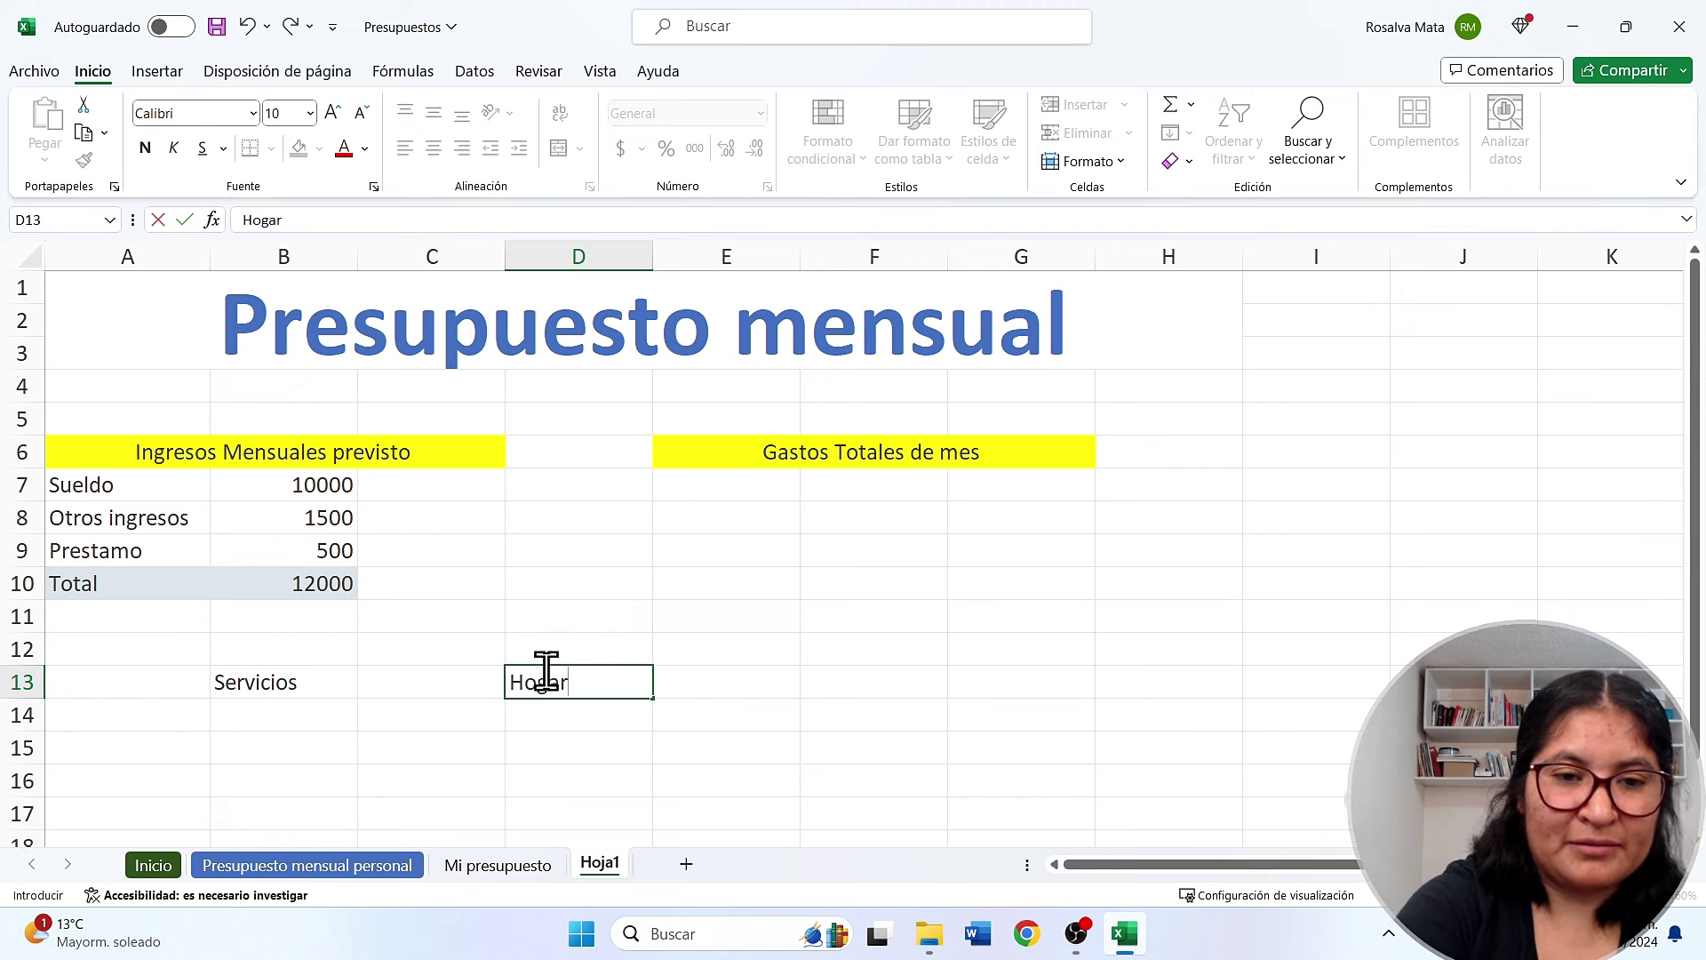
pyautogui.press('Return')
pyautogui.click(884, 684)
pyautogui.write('Otros gastos')
pyautogui.click(1213, 692)
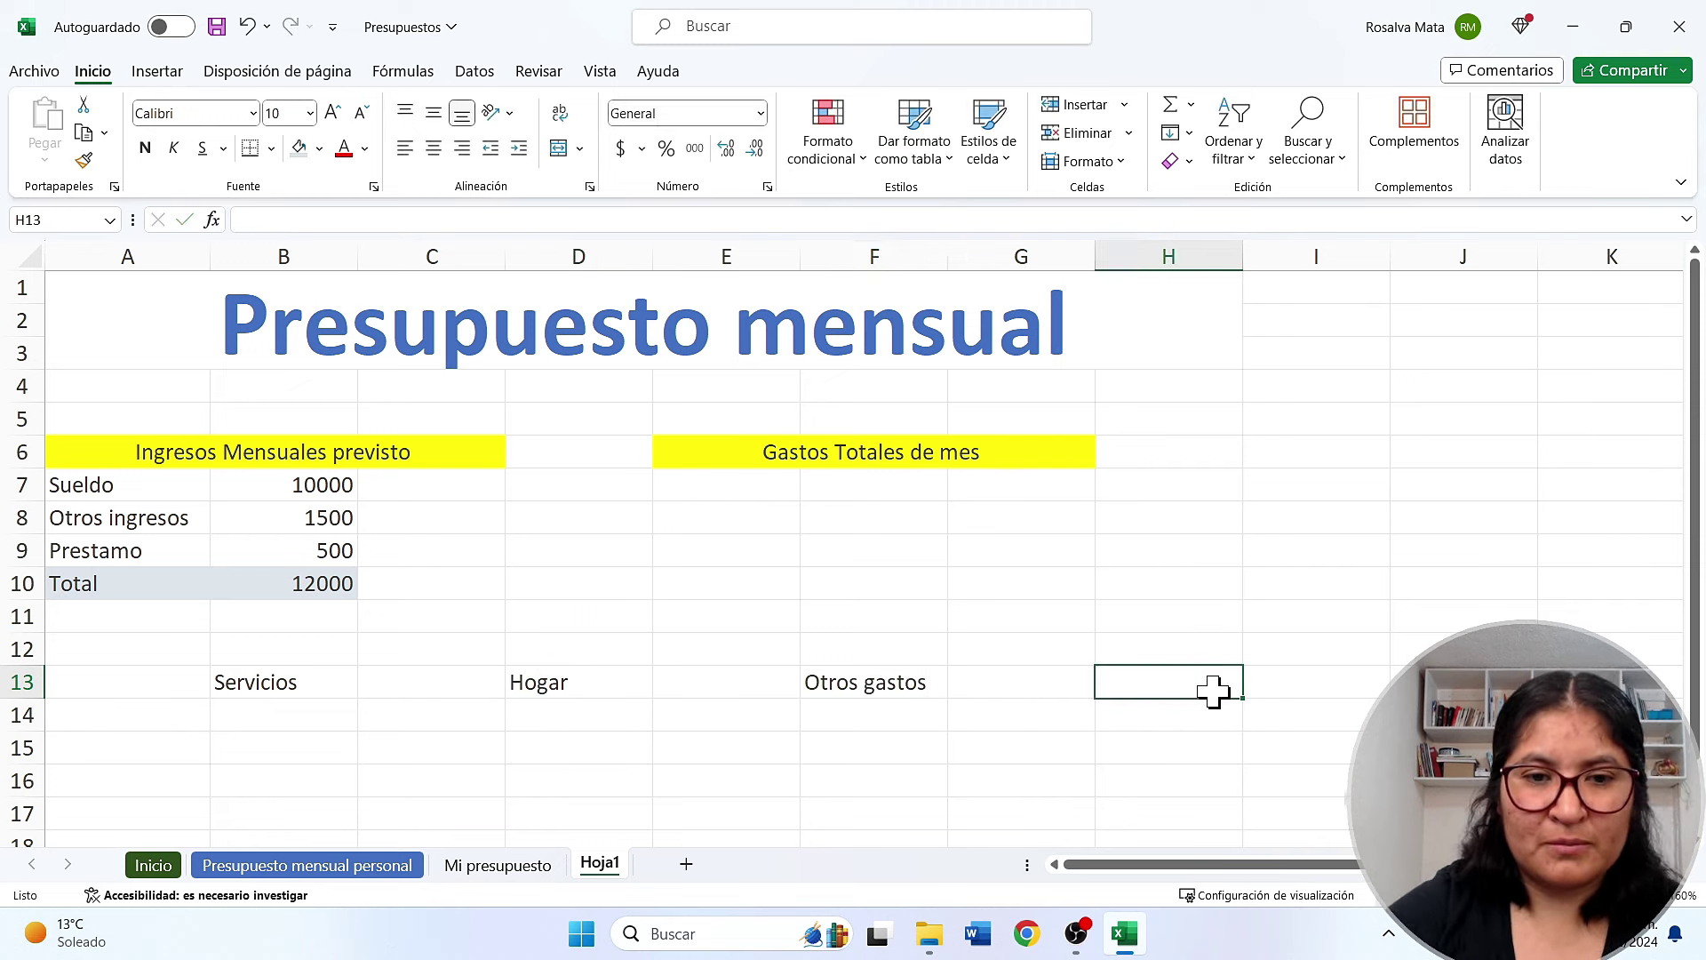
pyautogui.write('Aho')
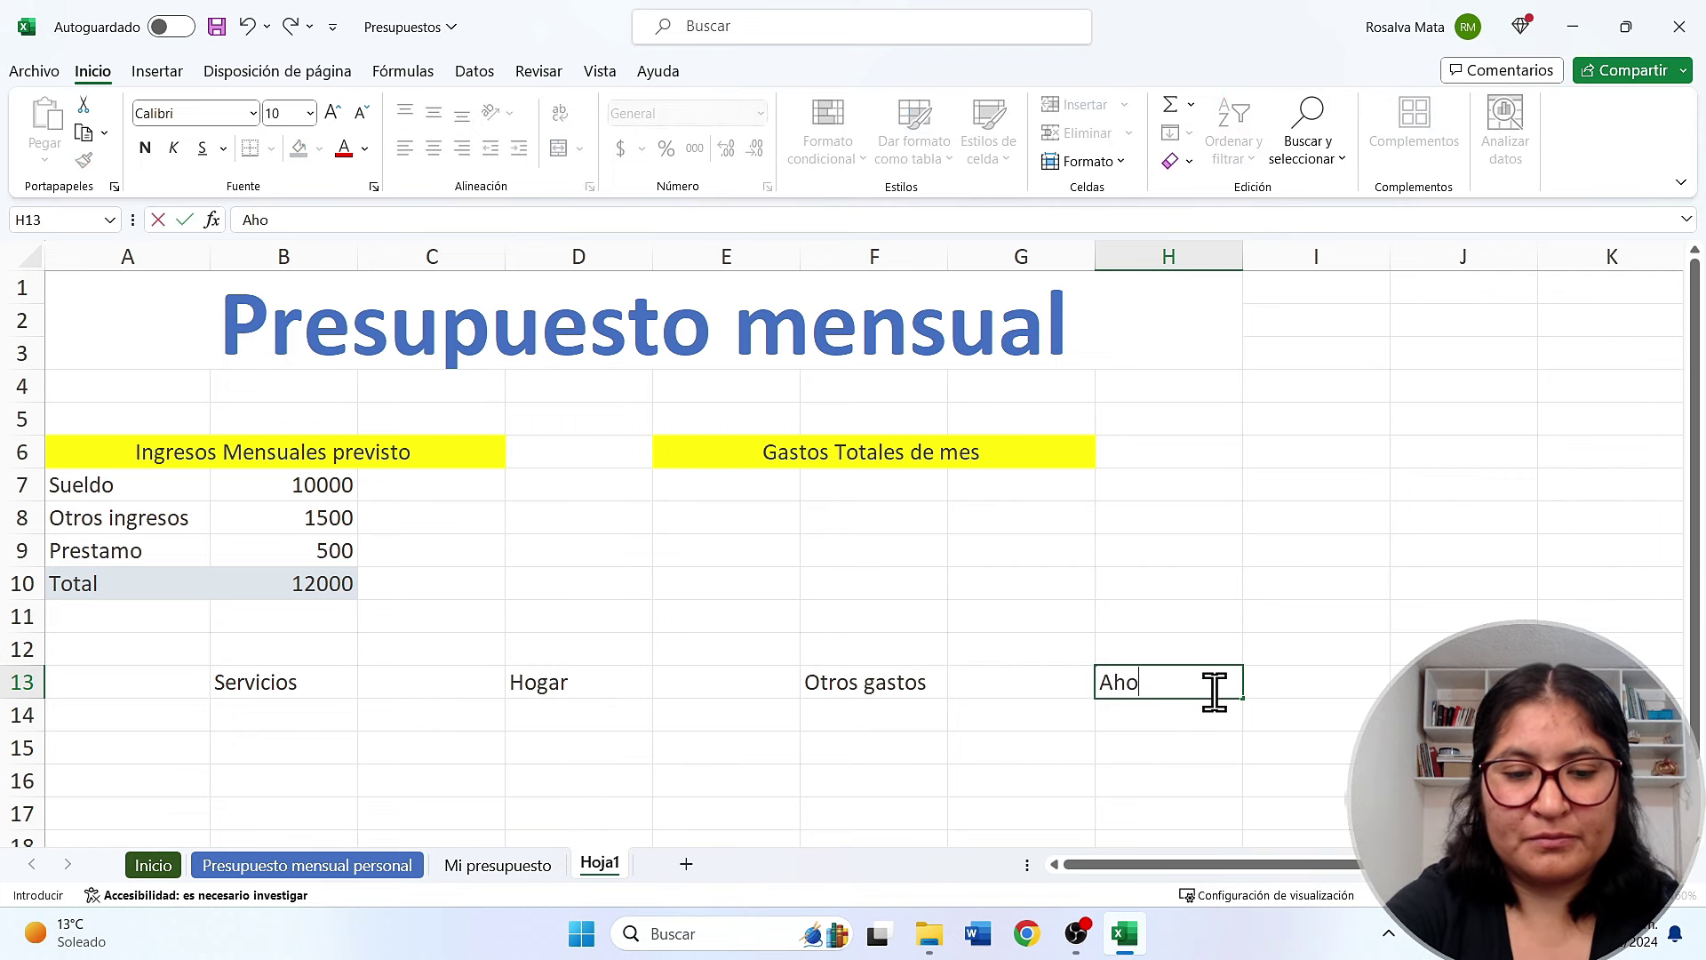
pyautogui.write('rro')
pyautogui.click(168, 695)
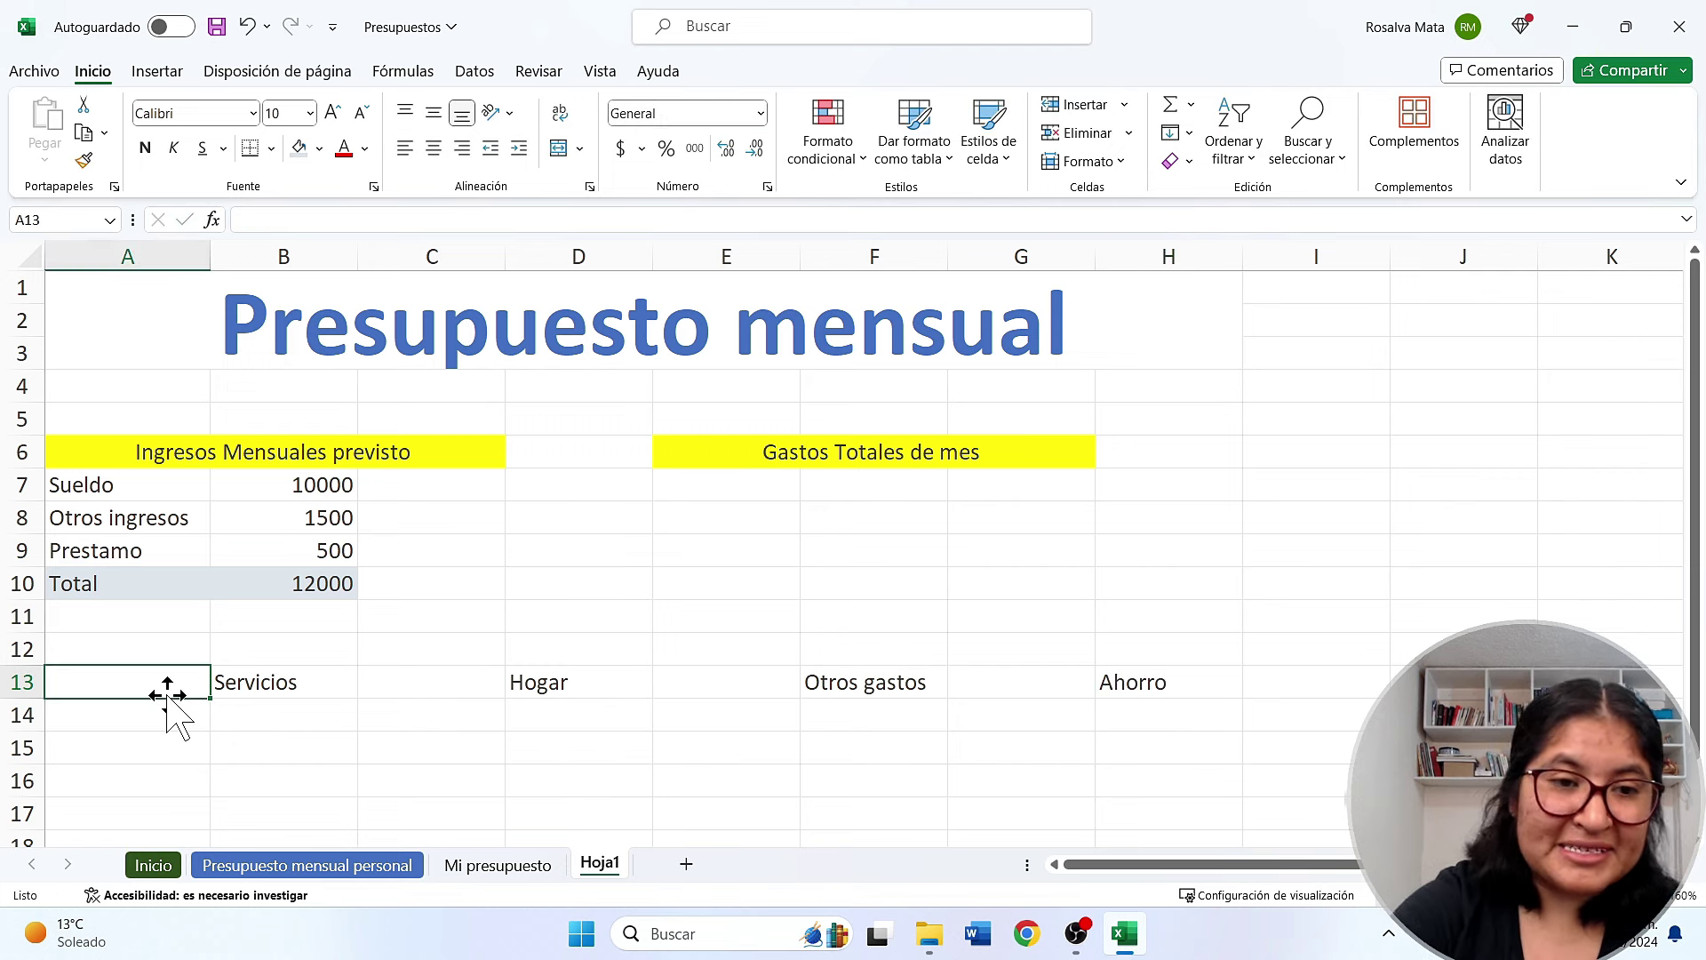
# Merge and centre the Servicios heading across A13:B13 with a light blue fill
pyautogui.hotkey('shift', 'Right')
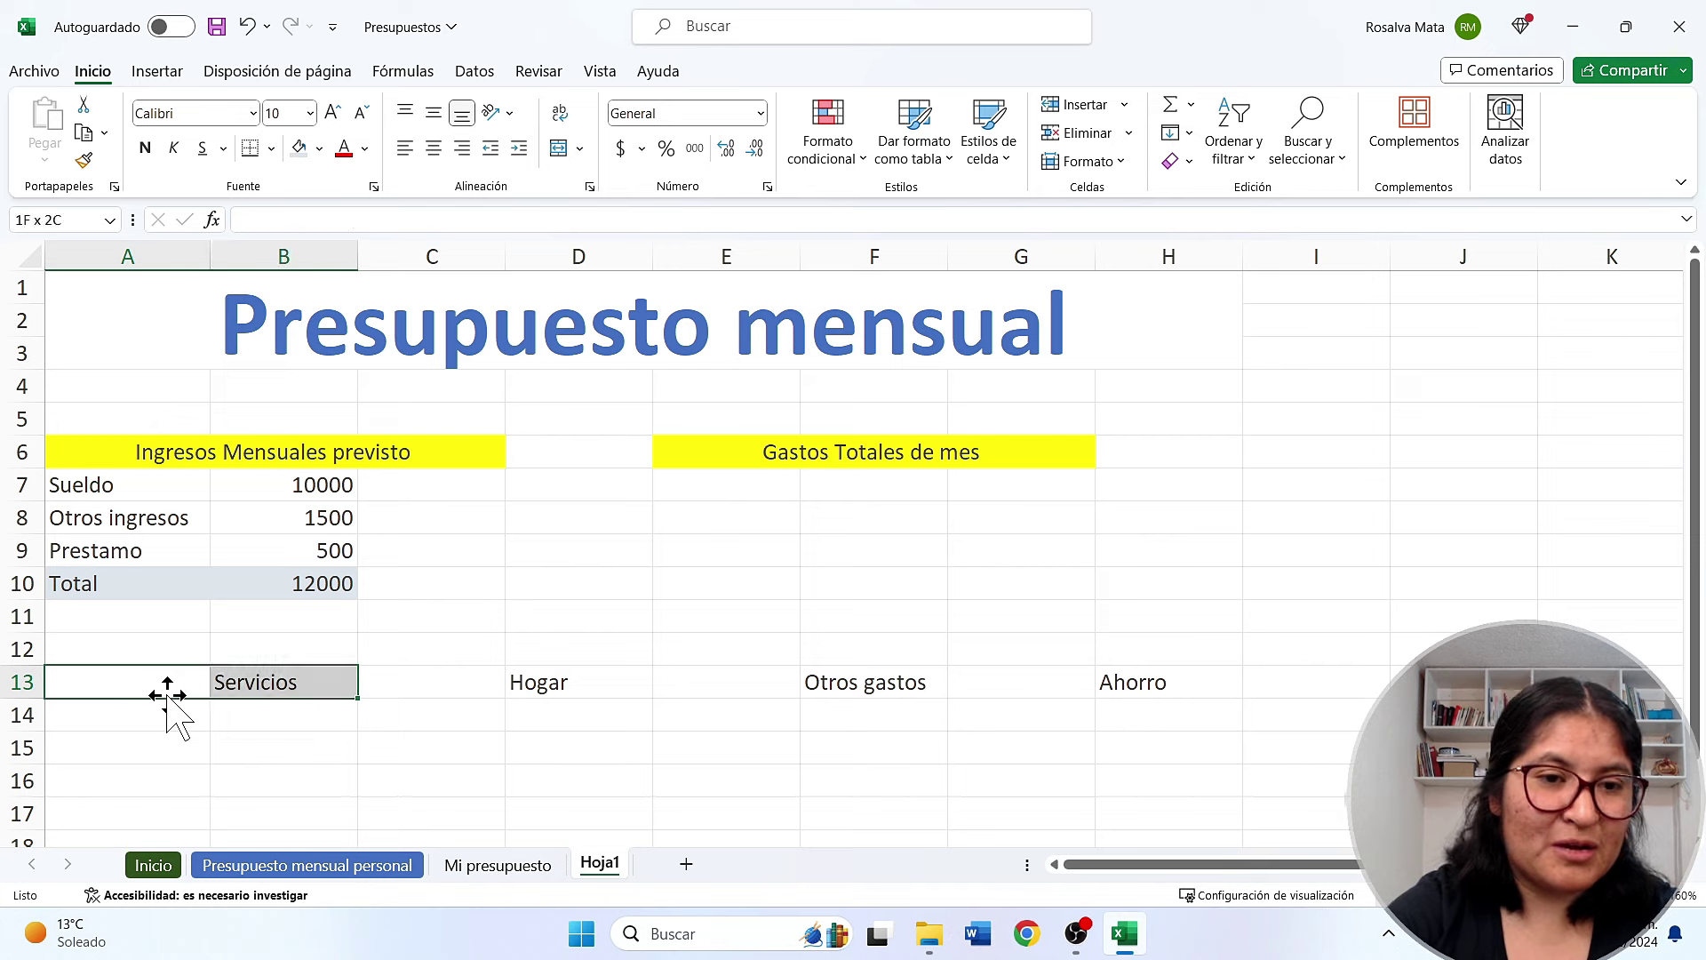
pyautogui.click(579, 148)
pyautogui.click(599, 171)
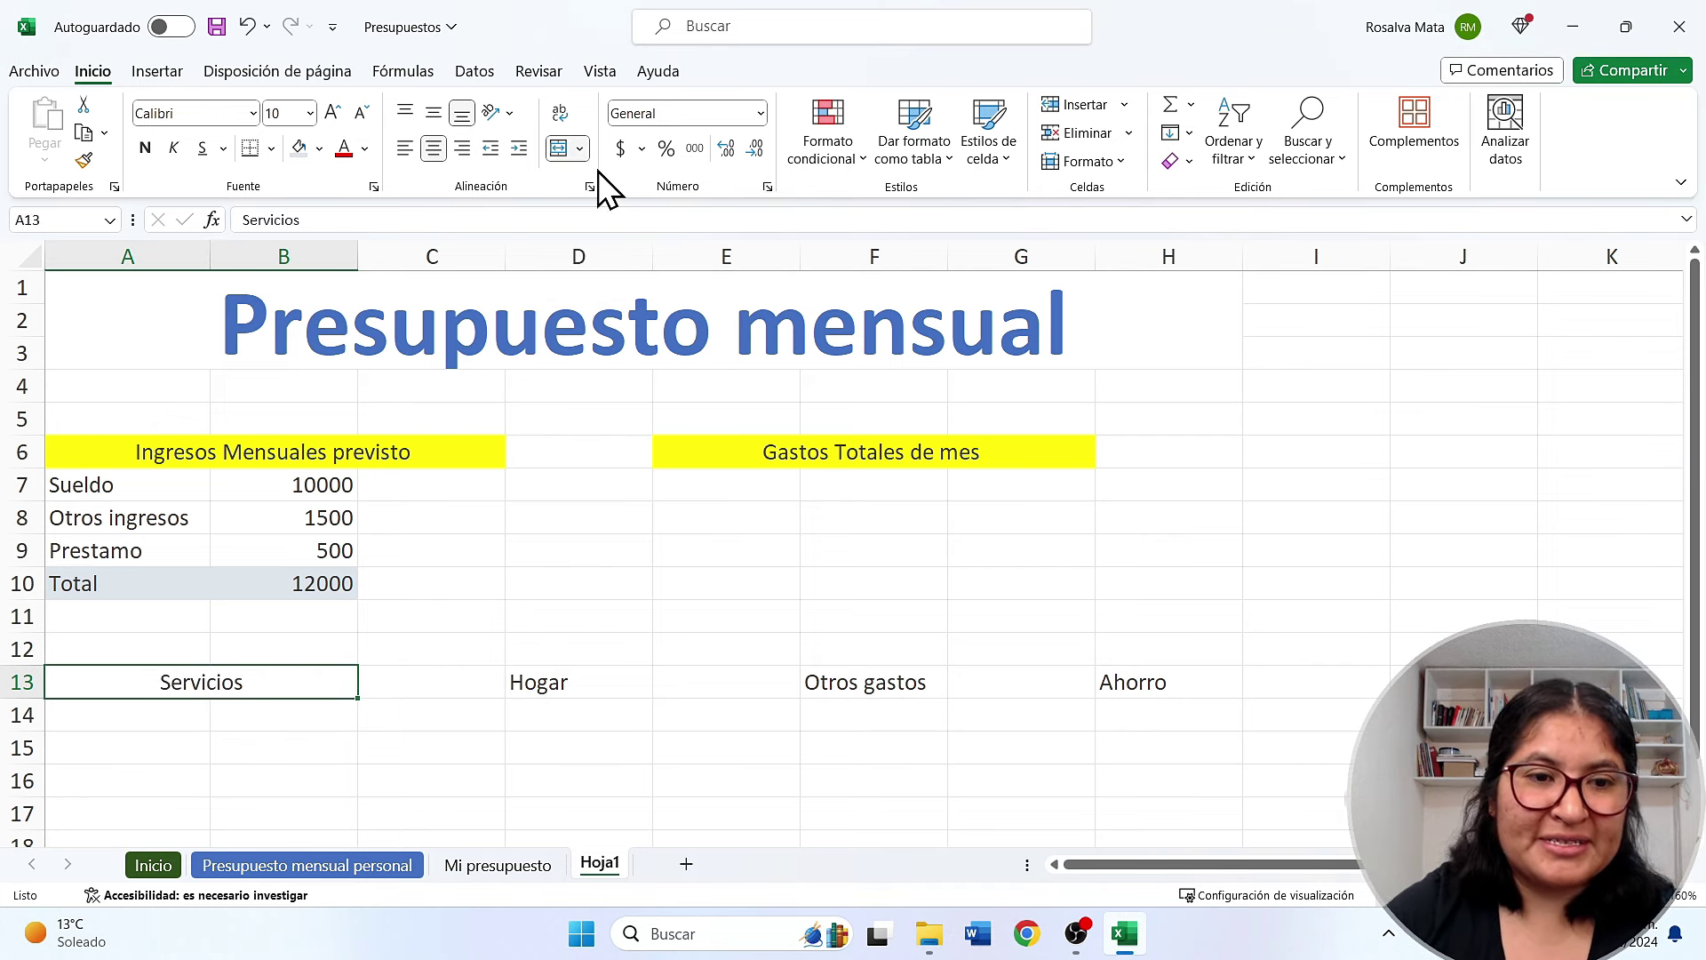
pyautogui.click(319, 149)
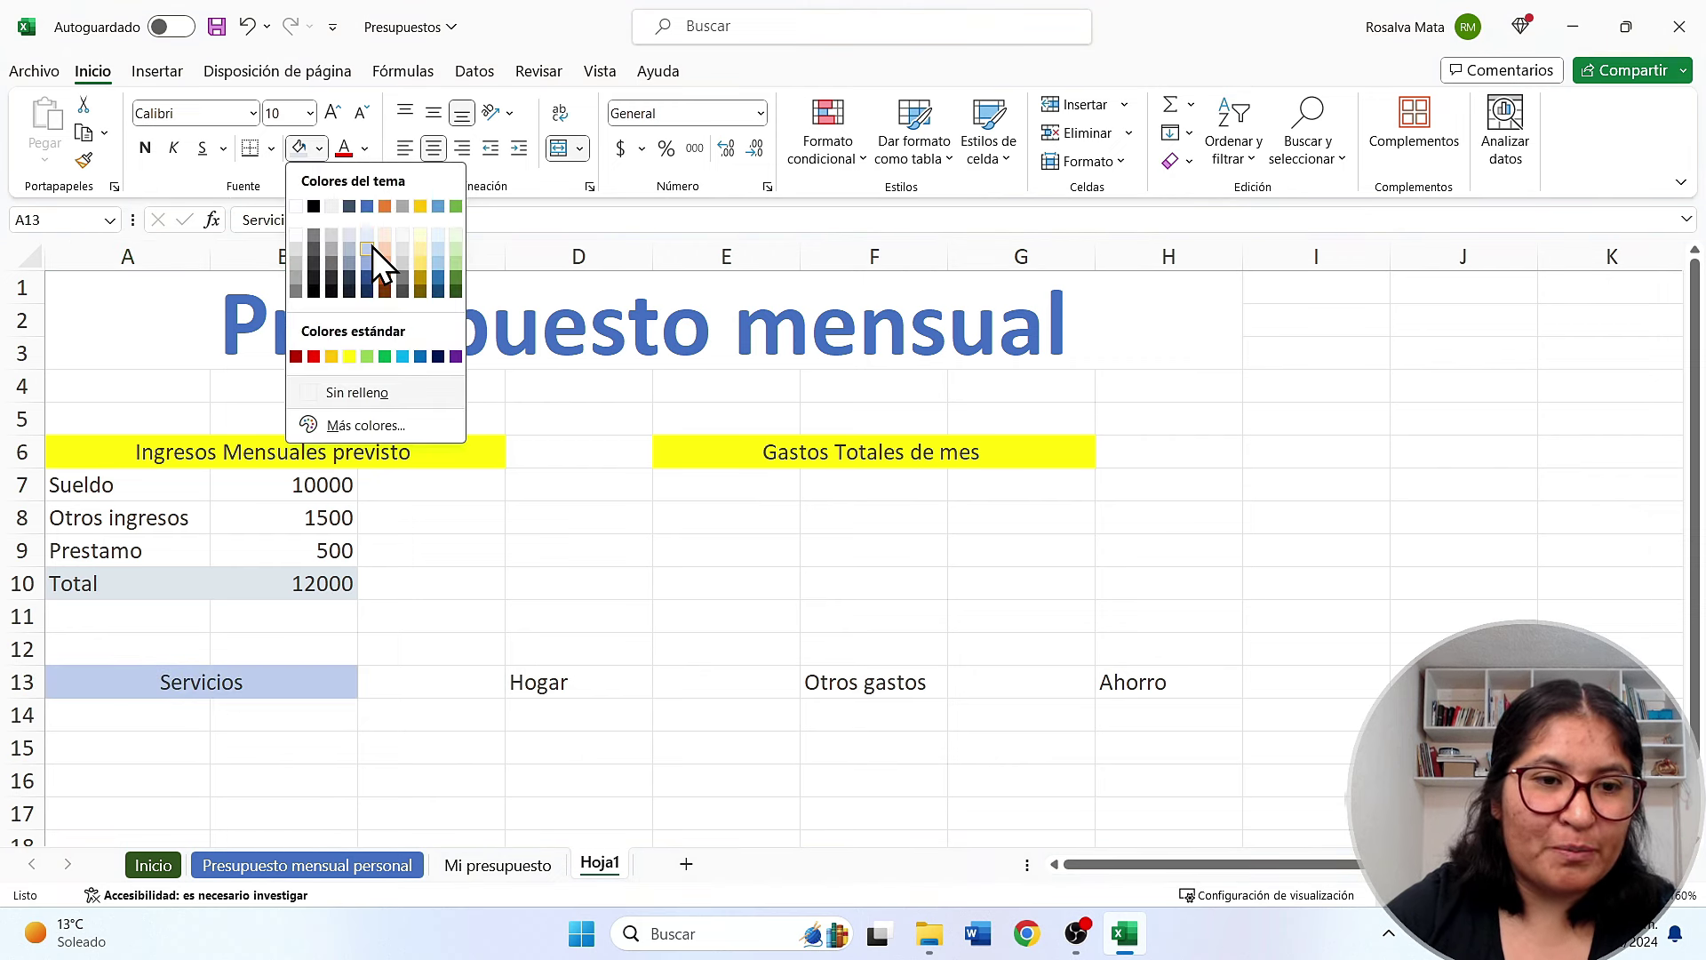
pyautogui.click(372, 247)
# Merge and centre the Hogar heading across D13:E13
pyautogui.click(560, 682)
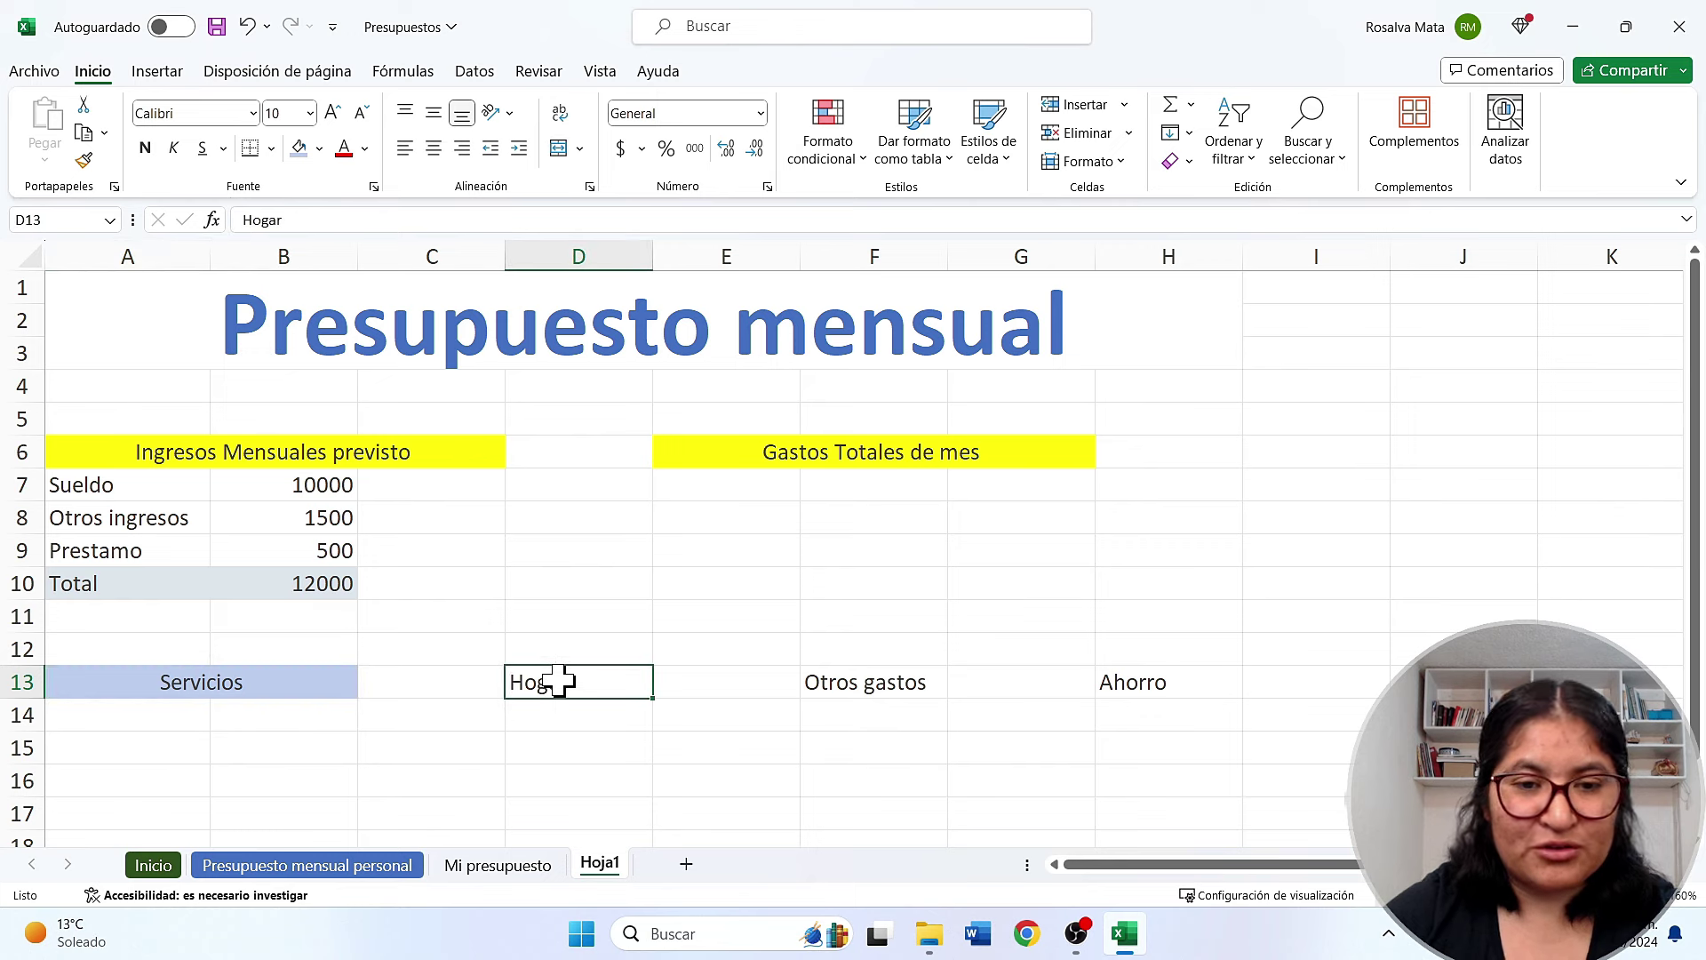
pyautogui.moveTo(560, 682); pyautogui.dragTo(720, 682)
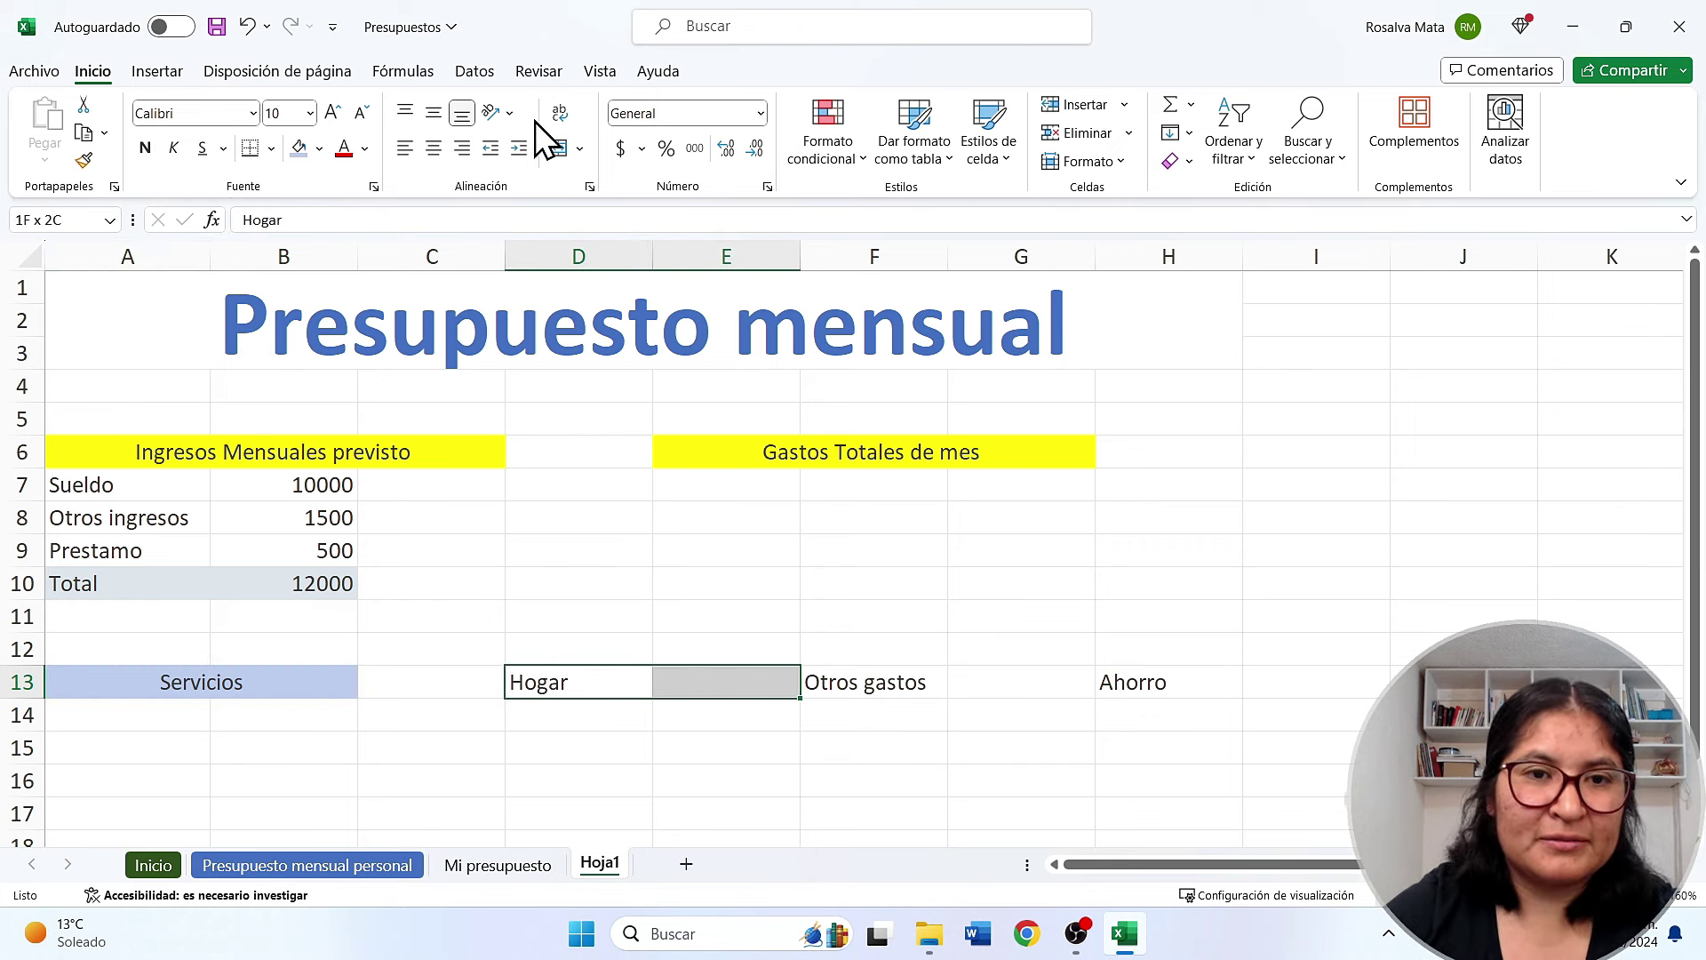
pyautogui.click(579, 149)
pyautogui.click(627, 181)
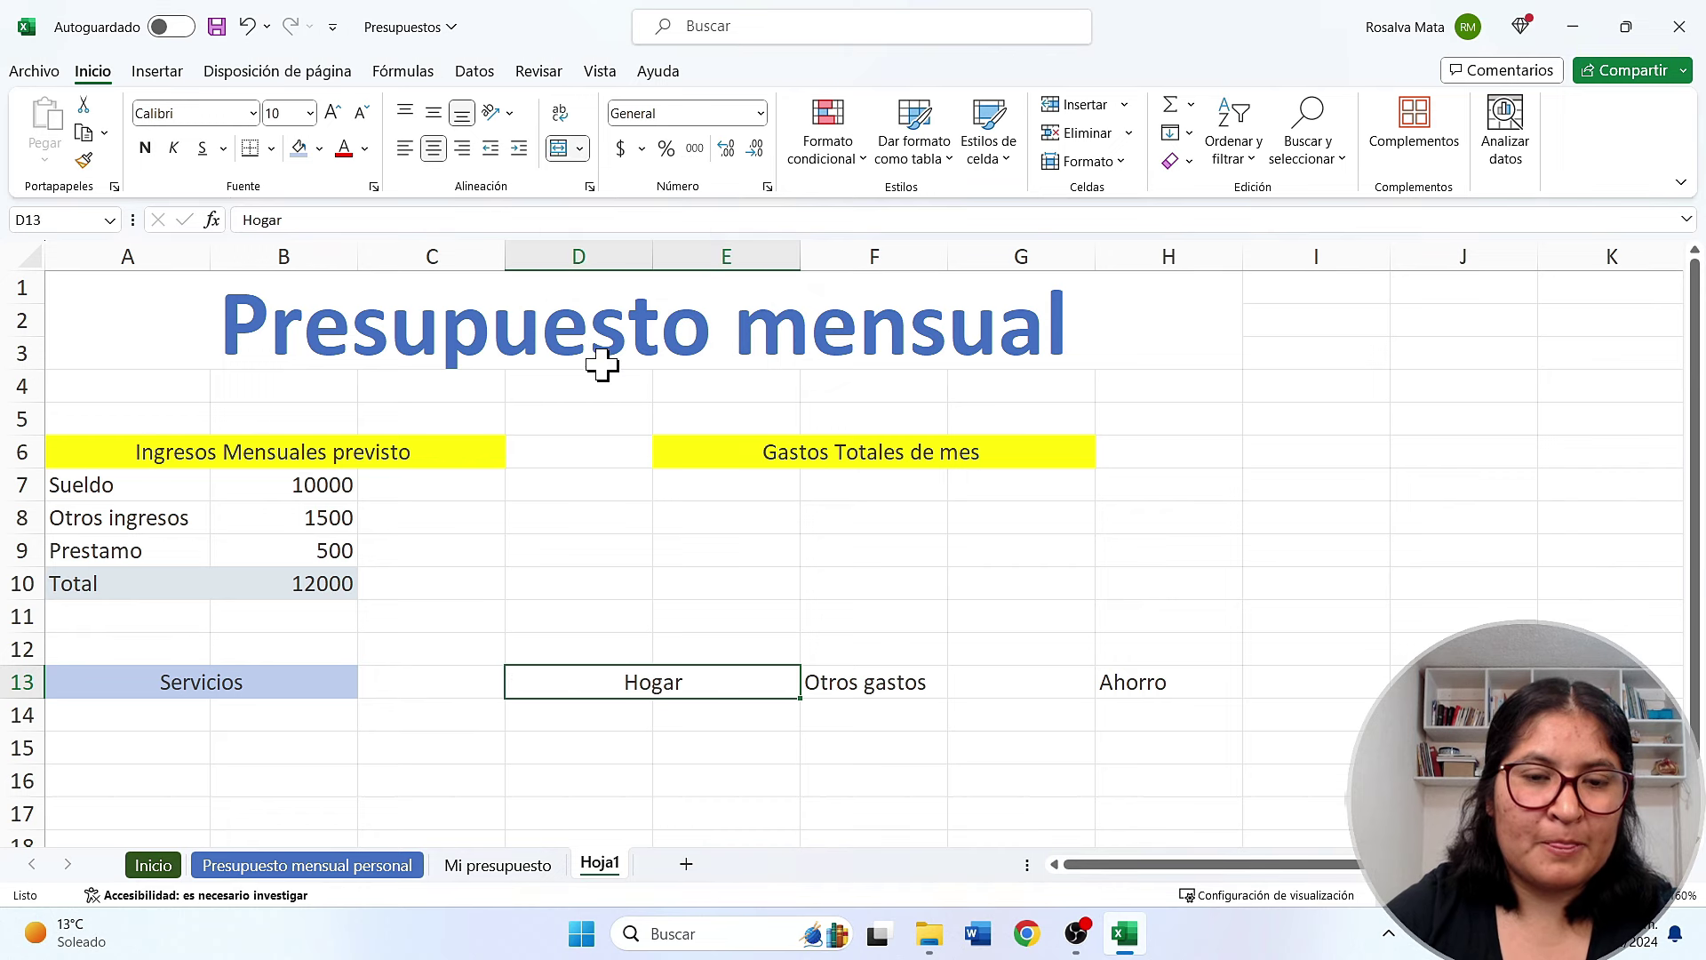
pyautogui.click(863, 751)
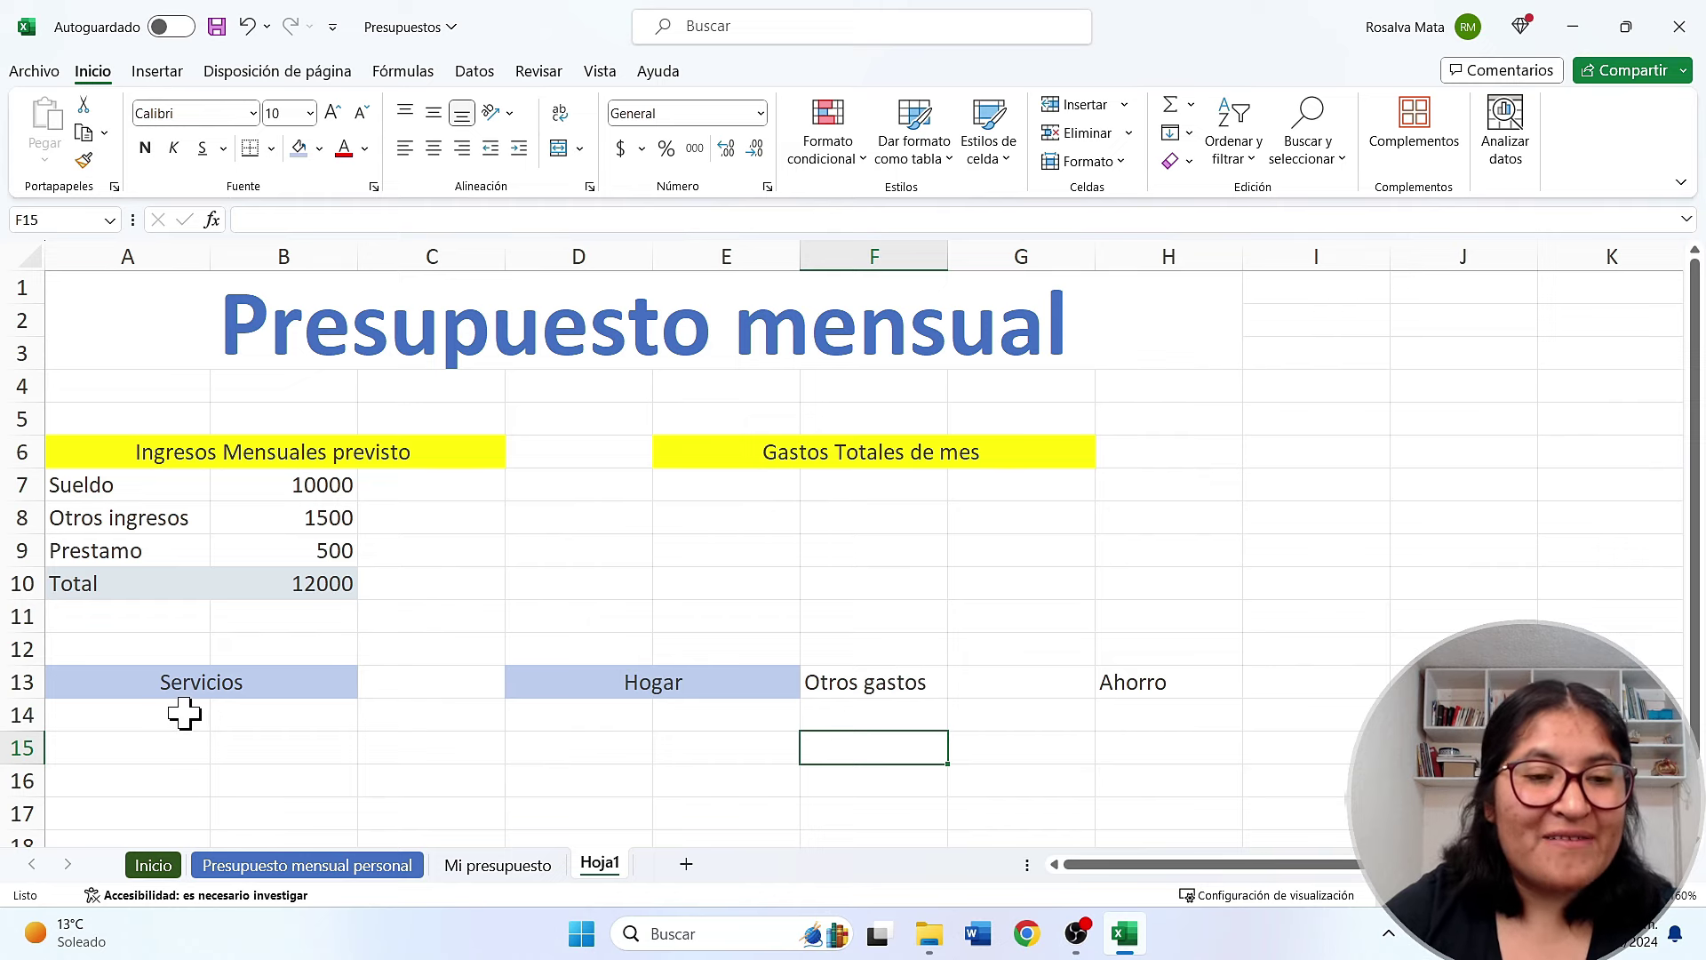
pyautogui.scroll(-1, 189, 713)
# Enter the Servicios items Luz, Gas and Internet in A14:A16
pyautogui.click(173, 629)
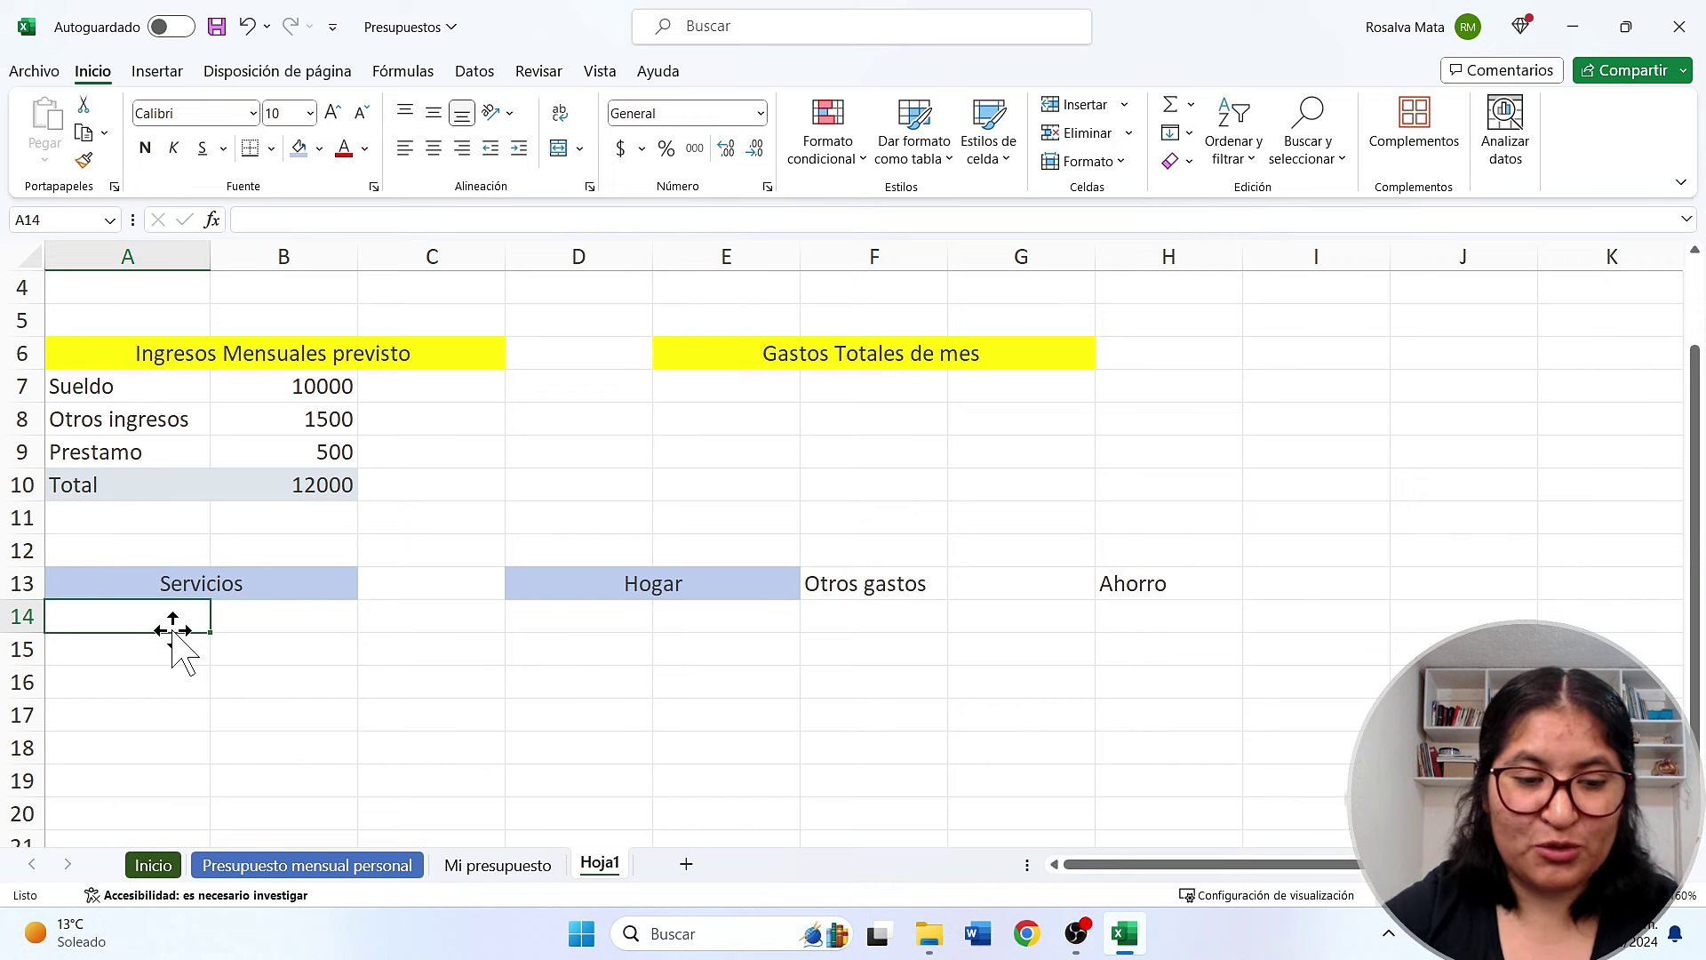
pyautogui.write('Luz')
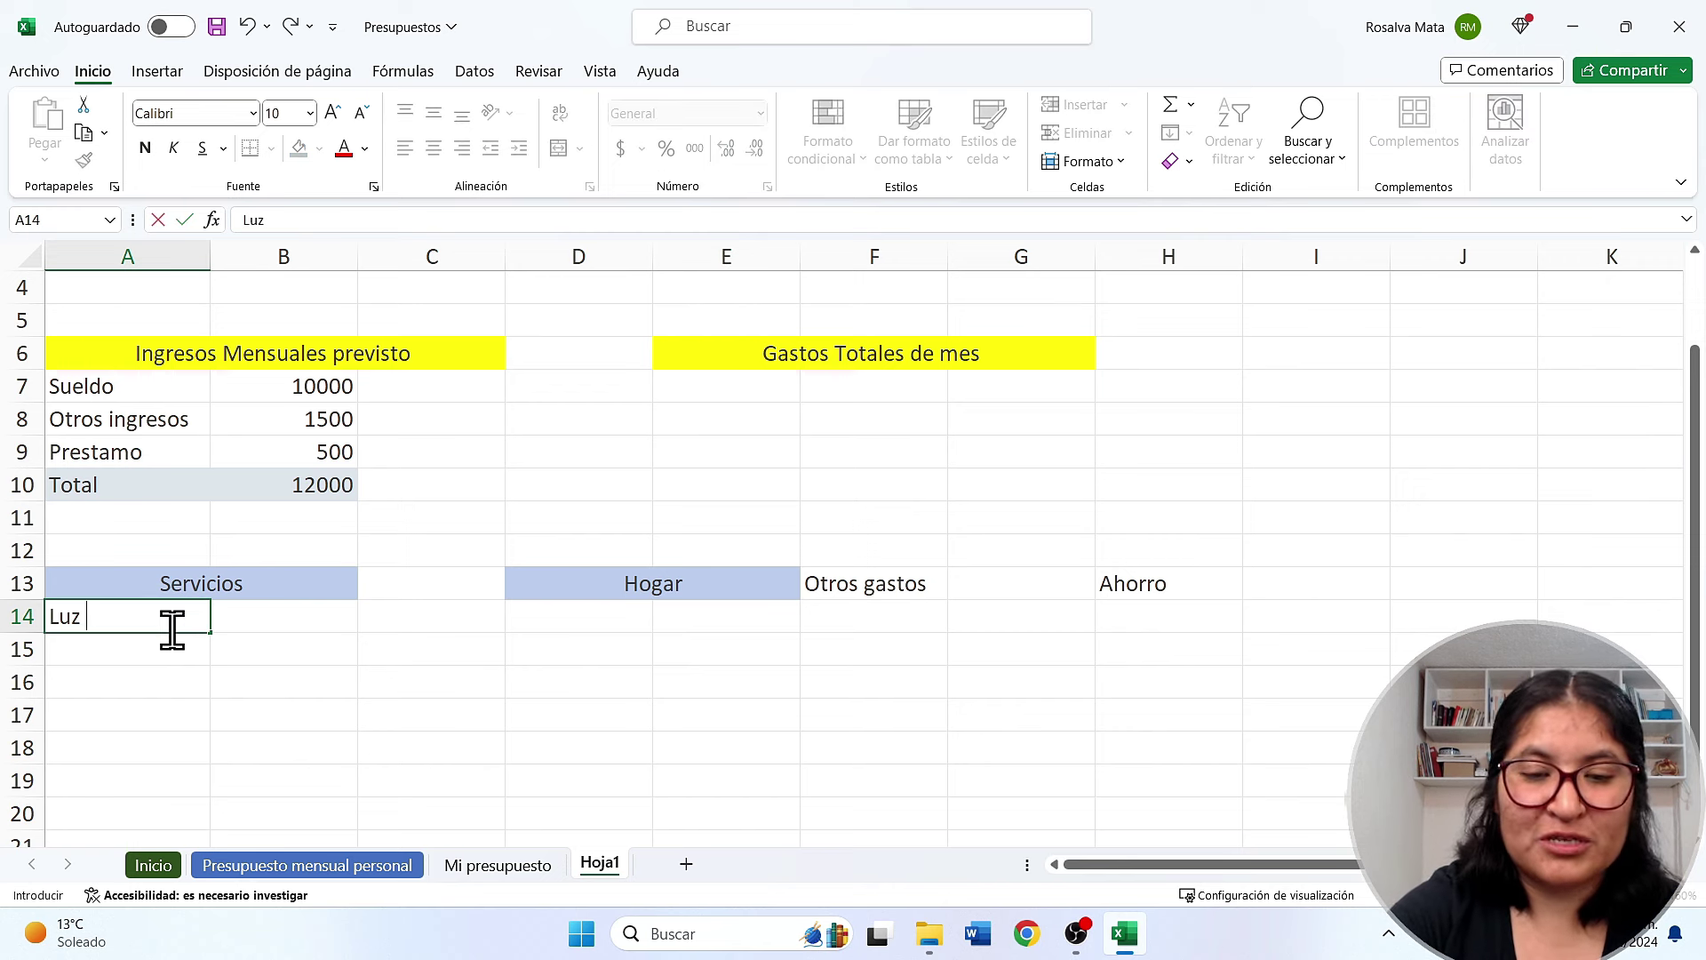
pyautogui.press('Return')
pyautogui.write('Gas')
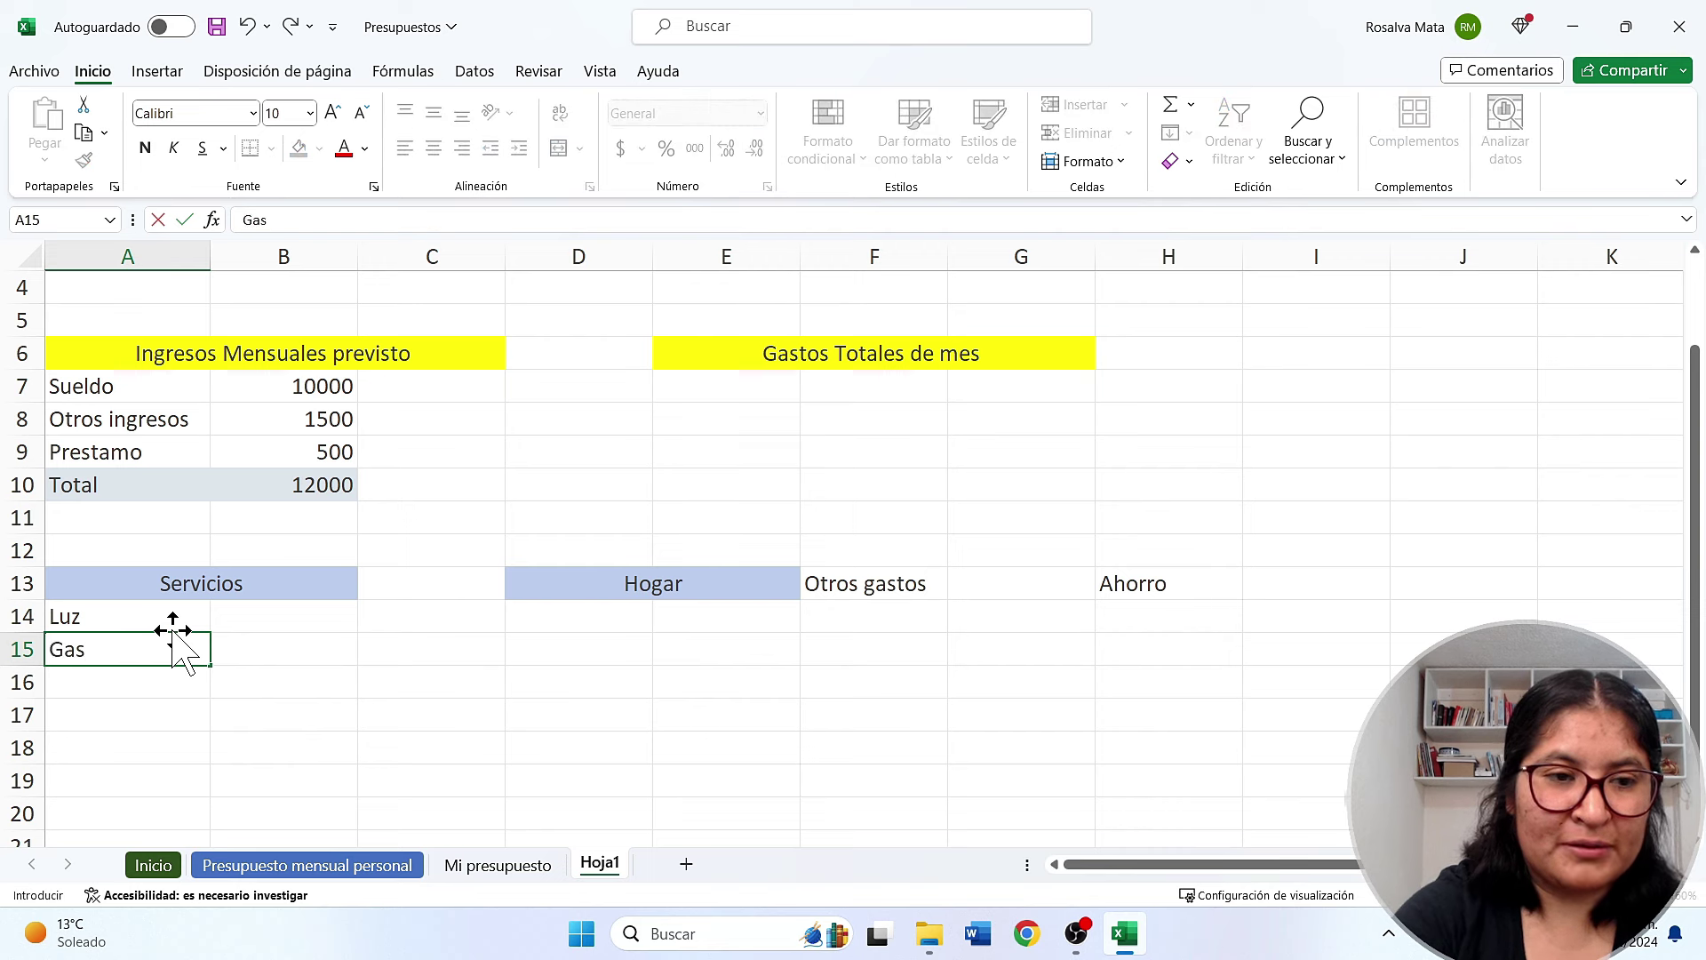
pyautogui.press('Return')
pyautogui.write('Internet')
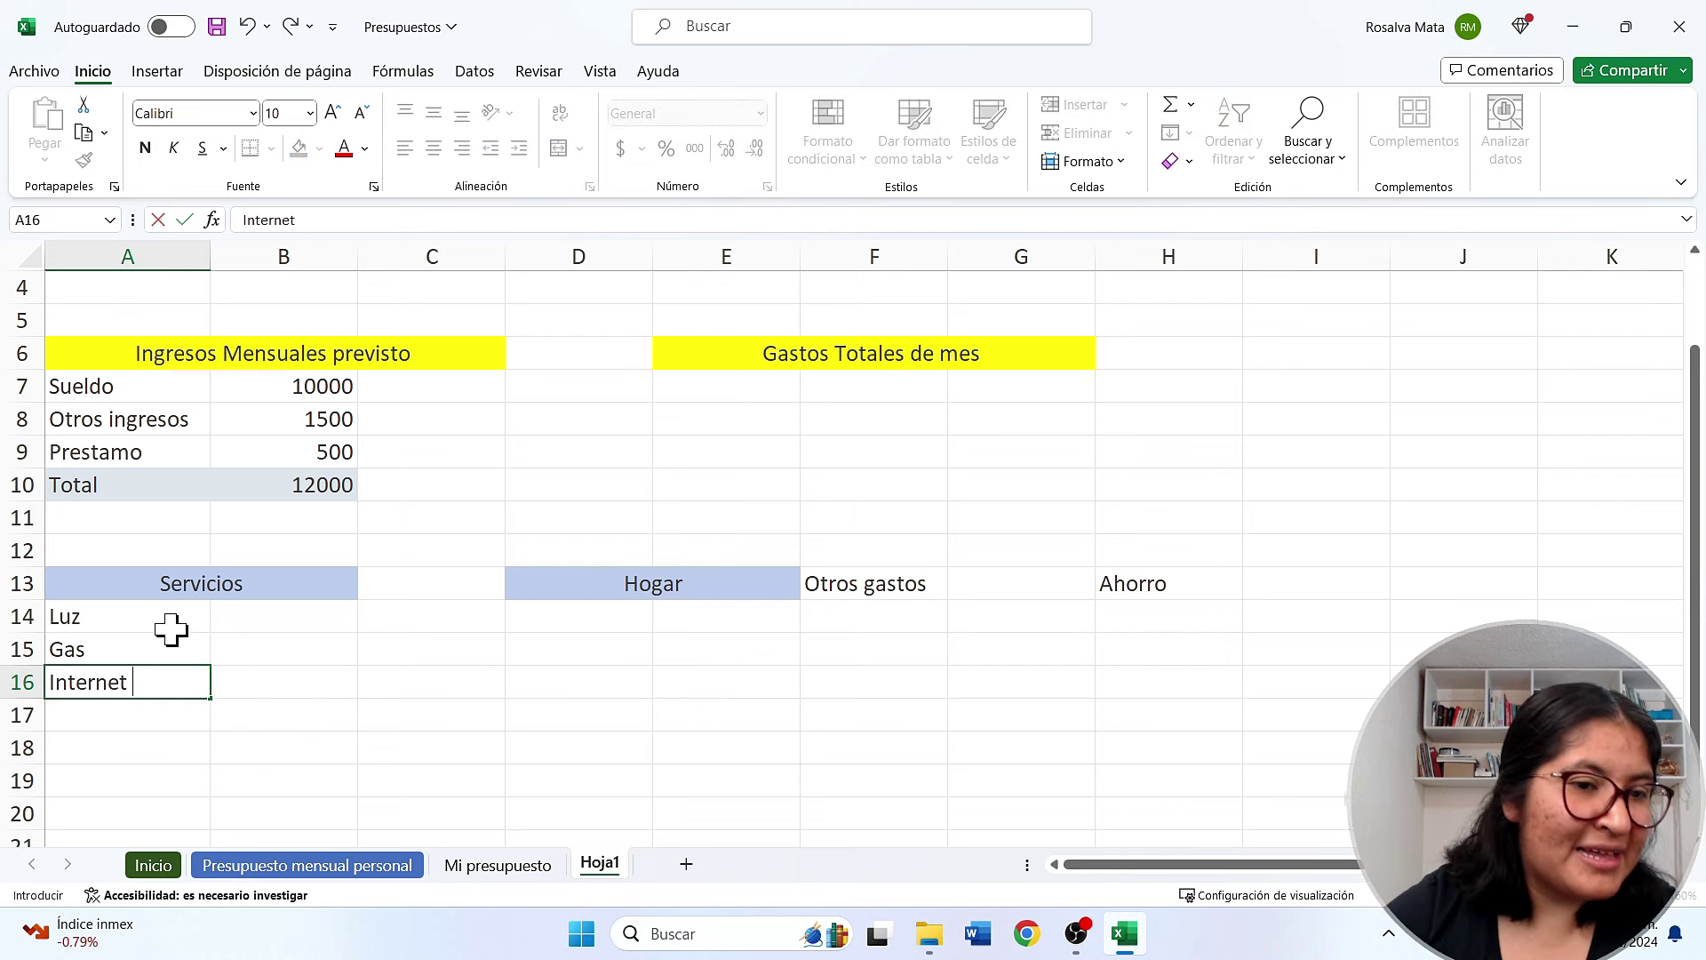
# Enter amounts 250, 350 and 500 for Luz, Gas and Internet in B14:B16
pyautogui.click(267, 622)
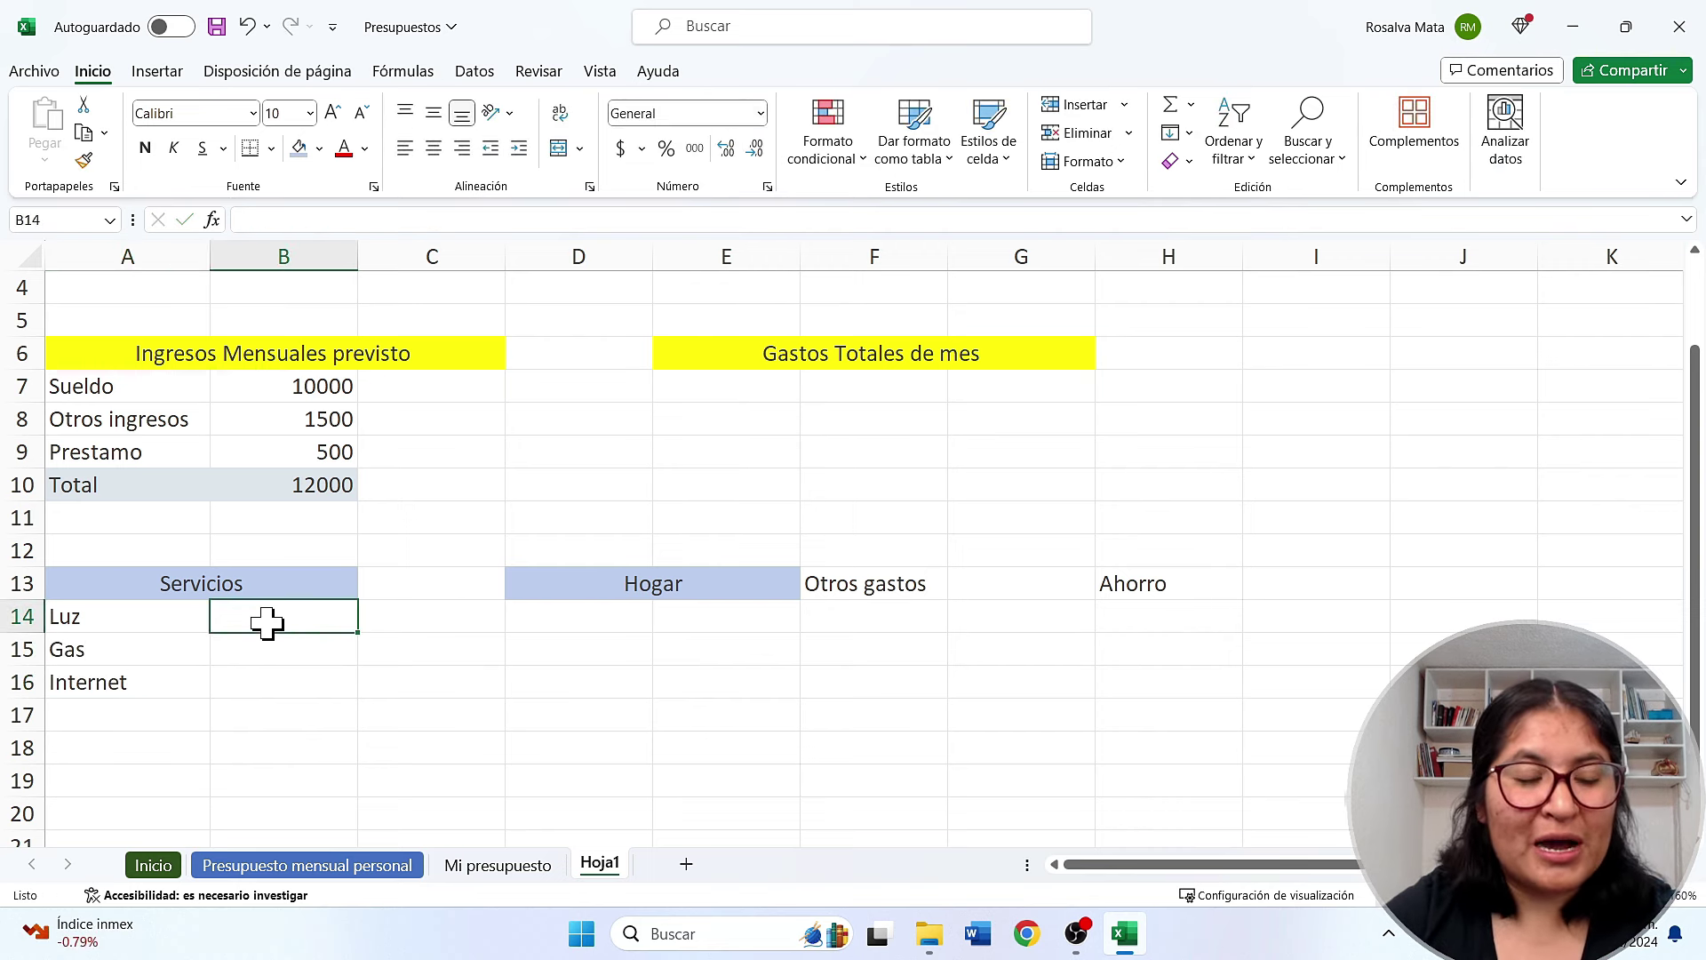
pyautogui.write('250')
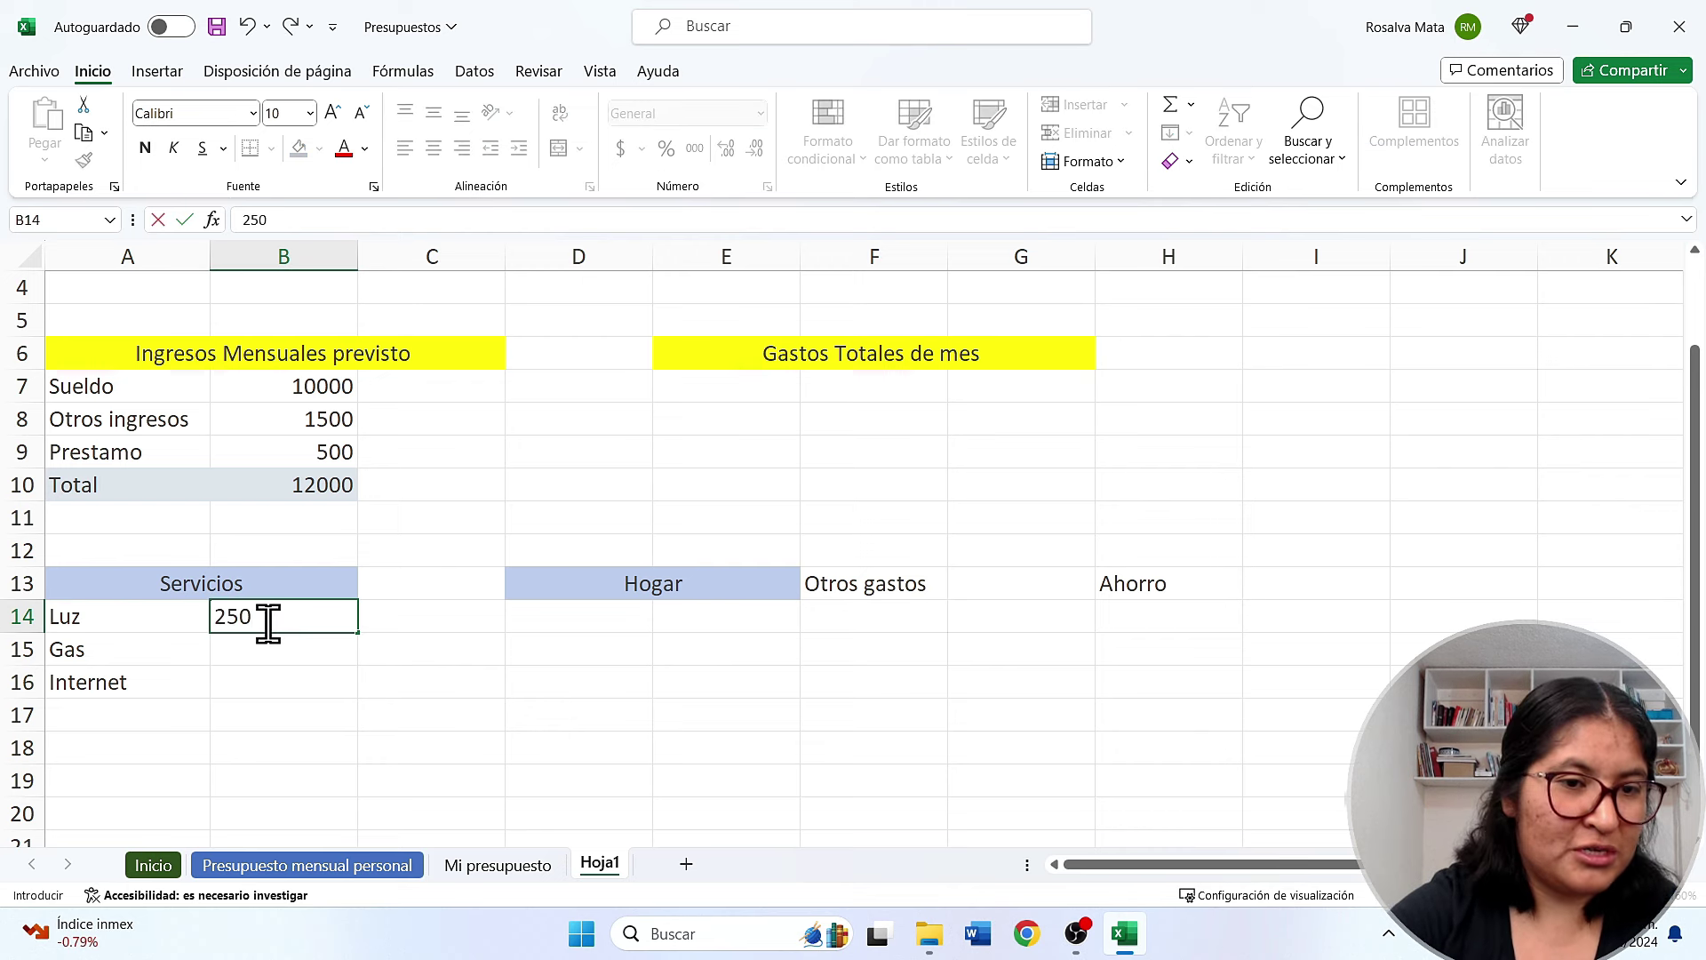
pyautogui.press('Return')
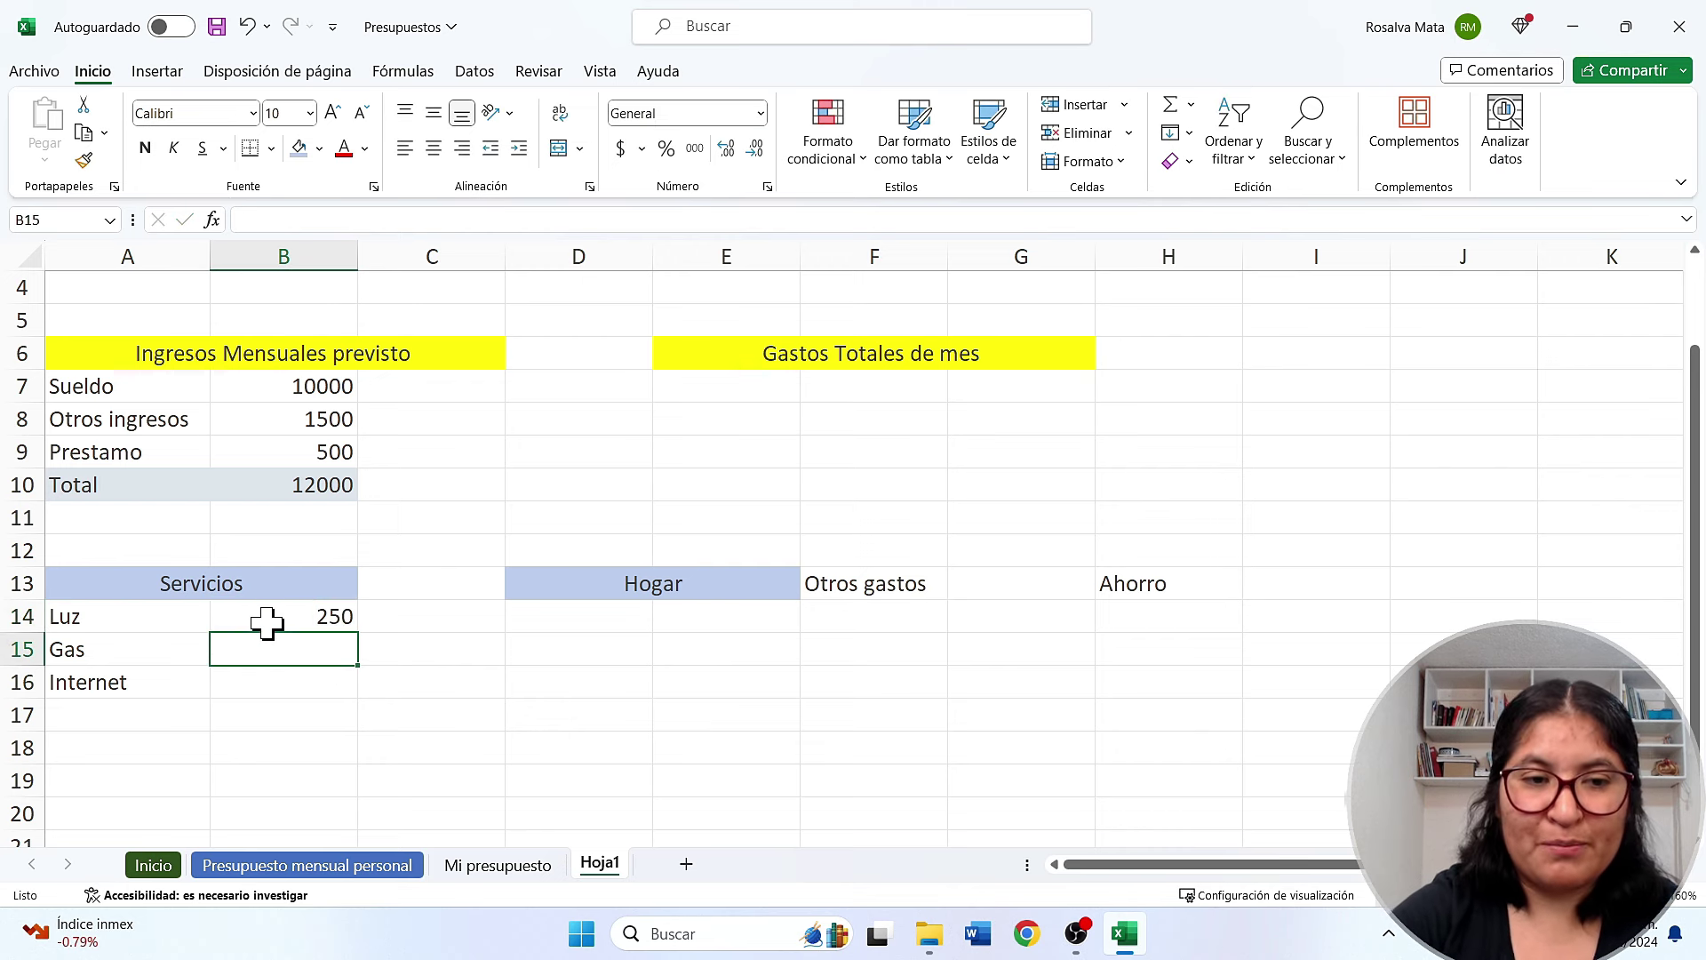
pyautogui.write('350')
pyautogui.press('Return')
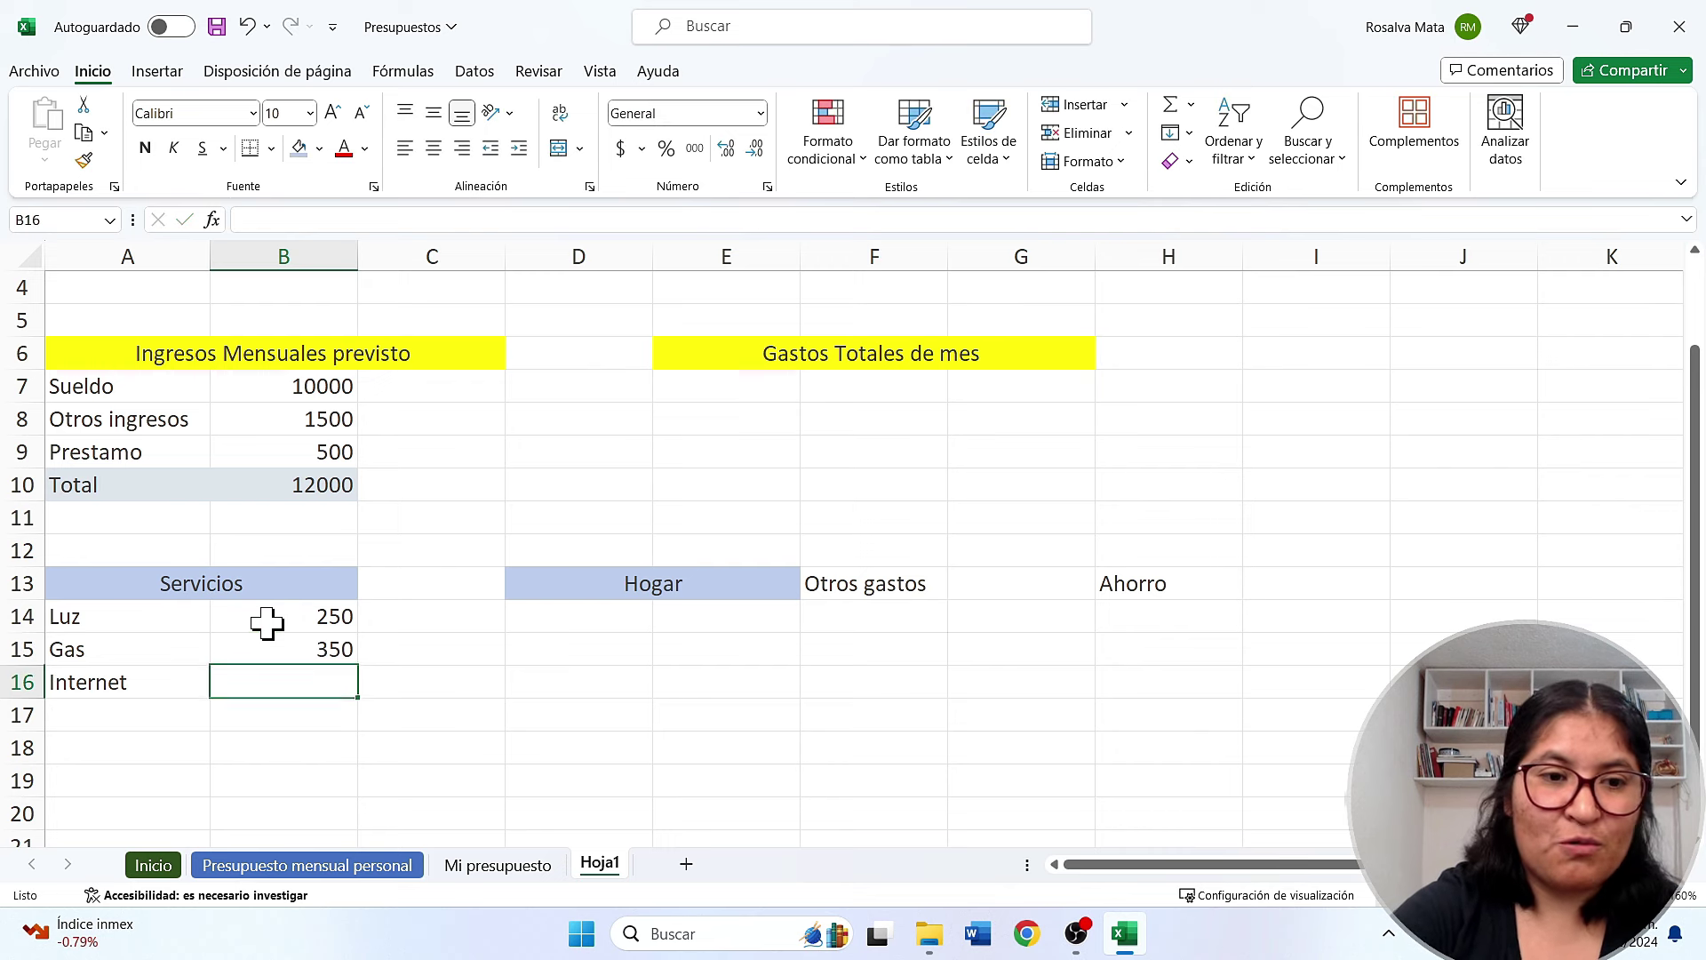
pyautogui.write('500')
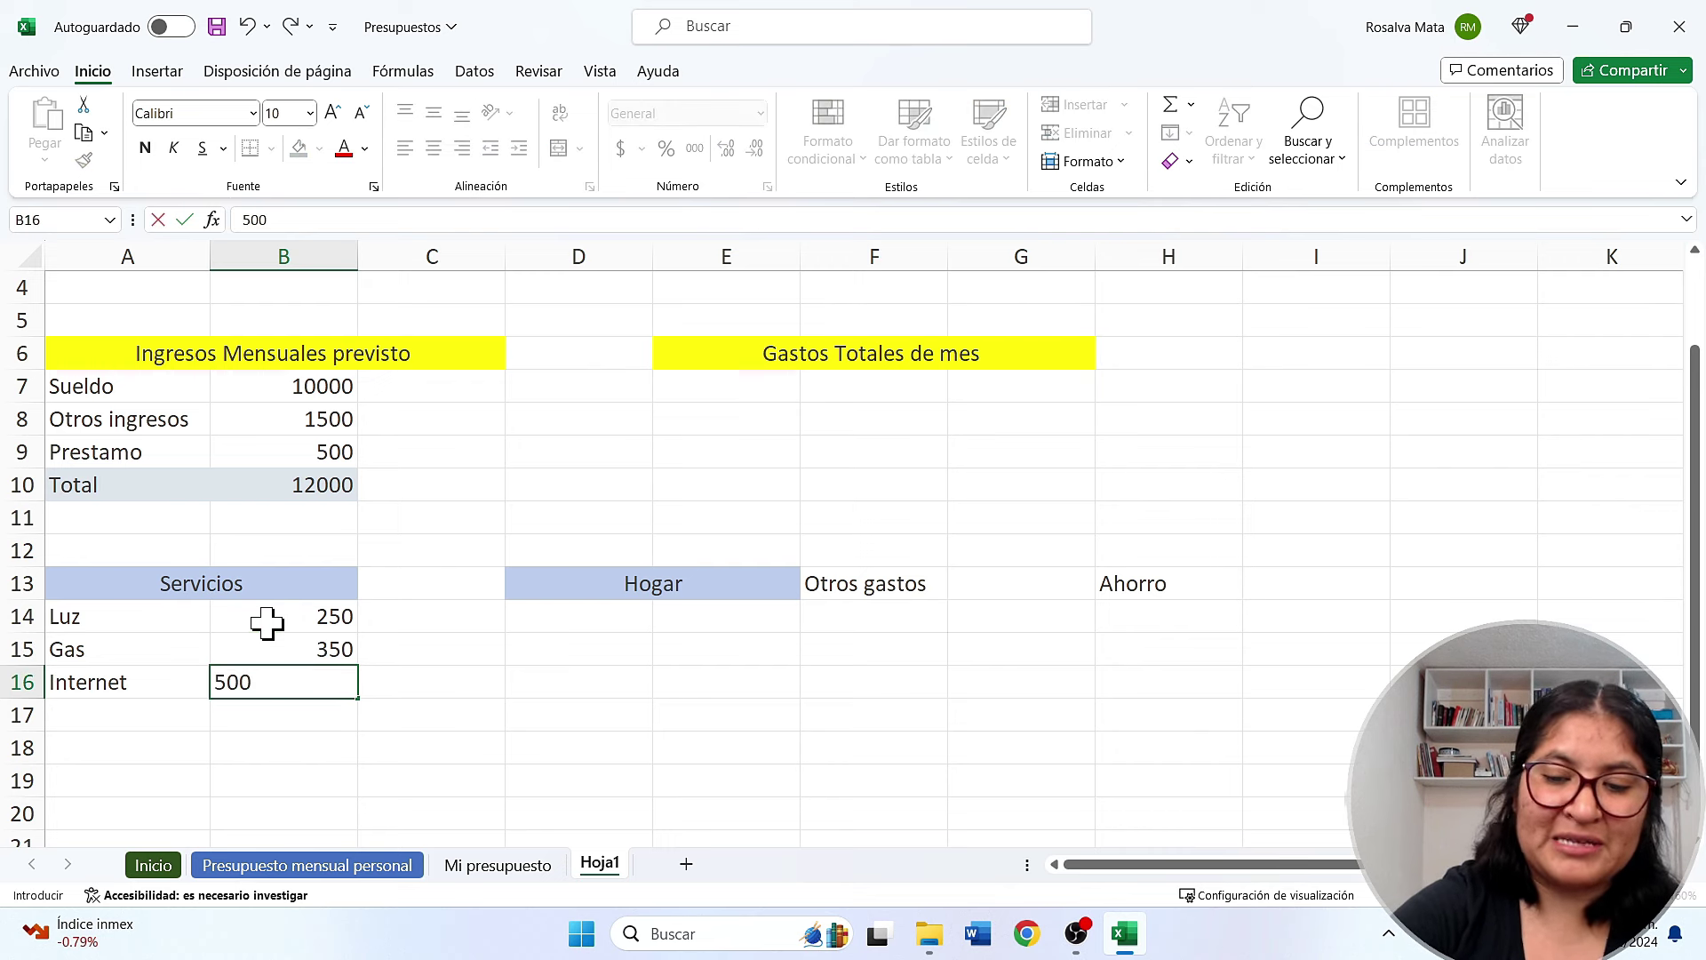
pyautogui.press('Return')
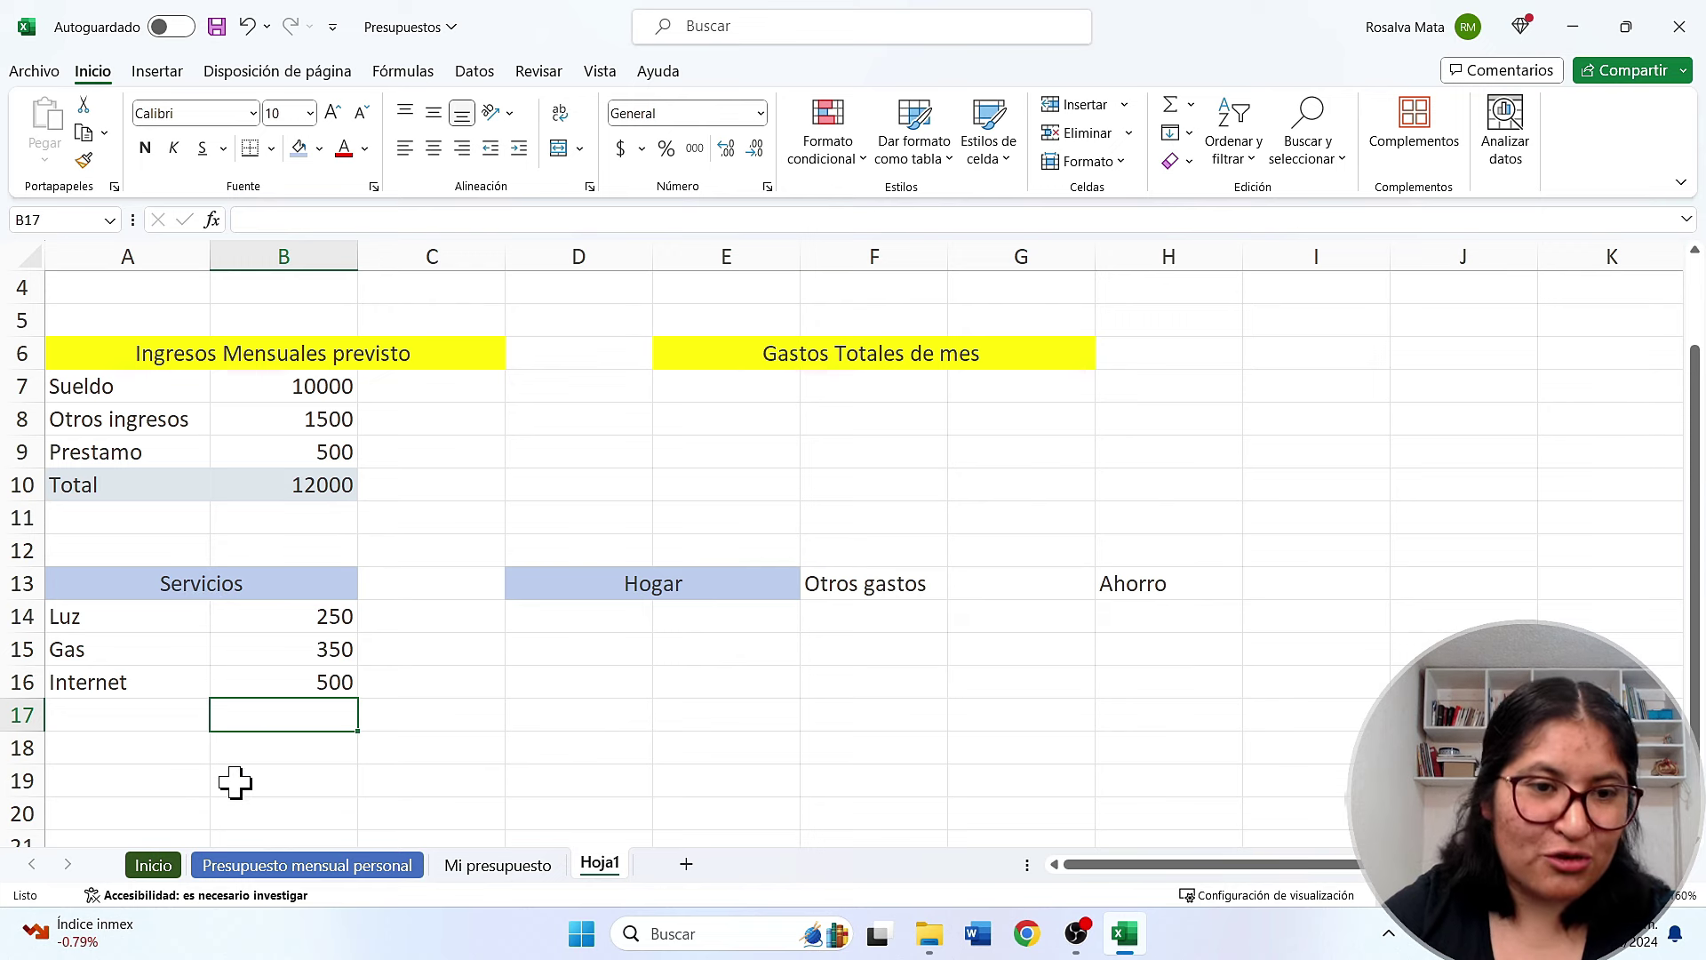
pyautogui.scroll(-1, 235, 783)
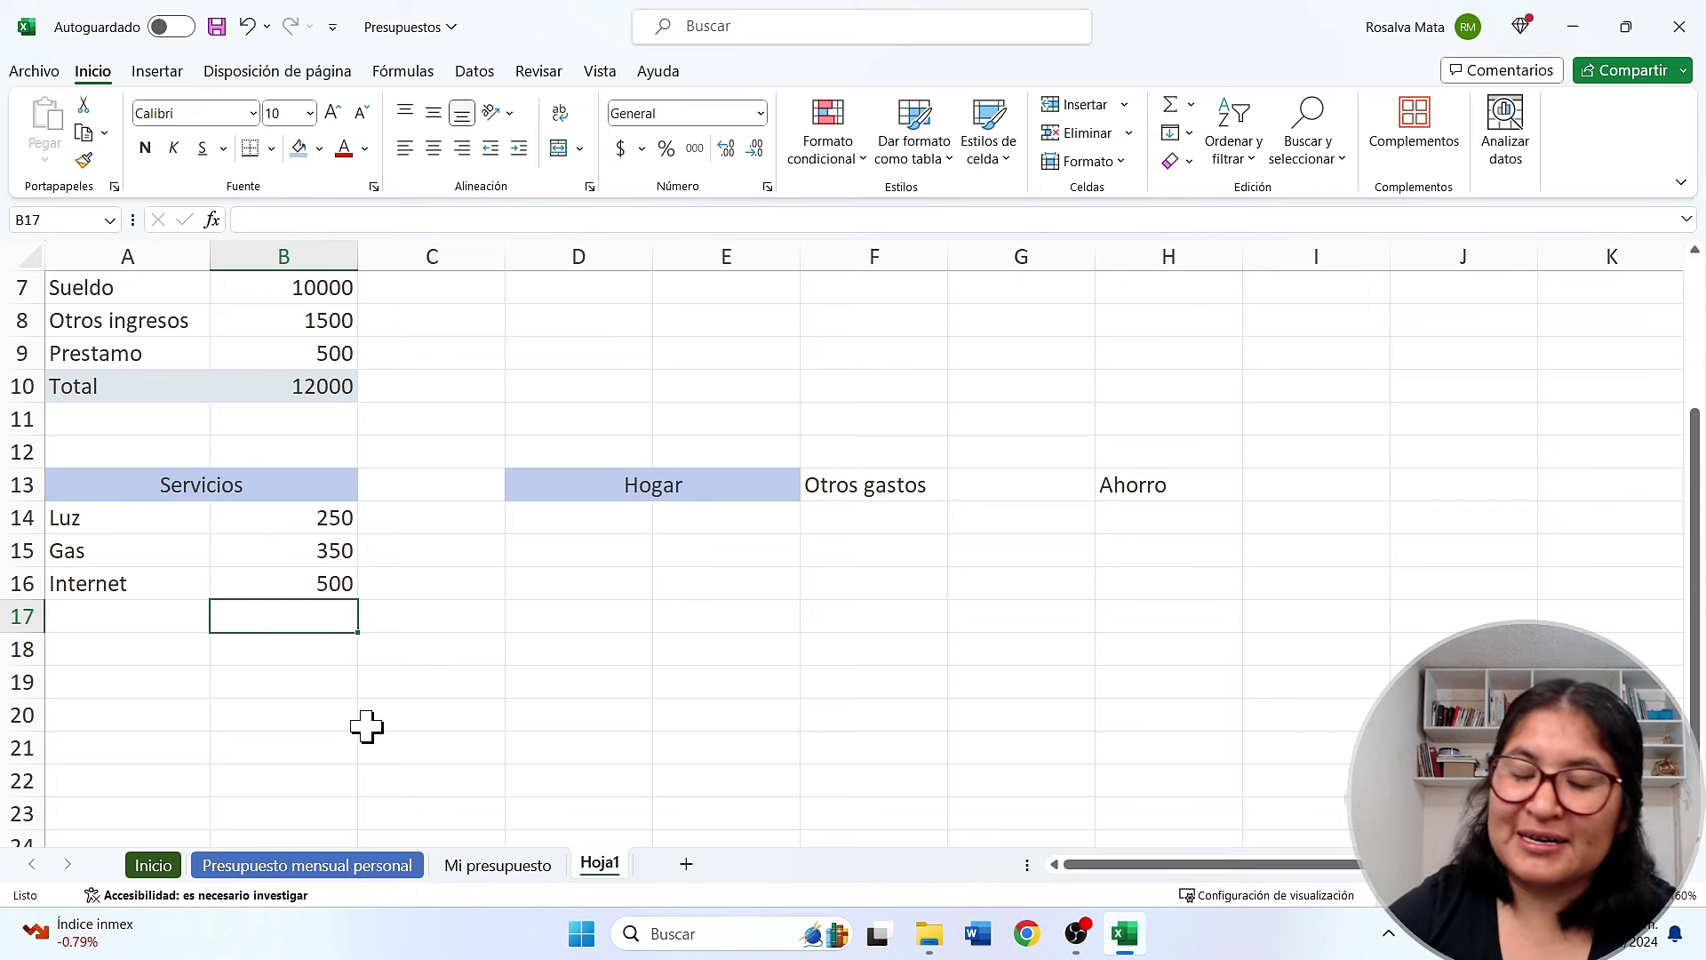
pyautogui.scroll(2, 346, 689)
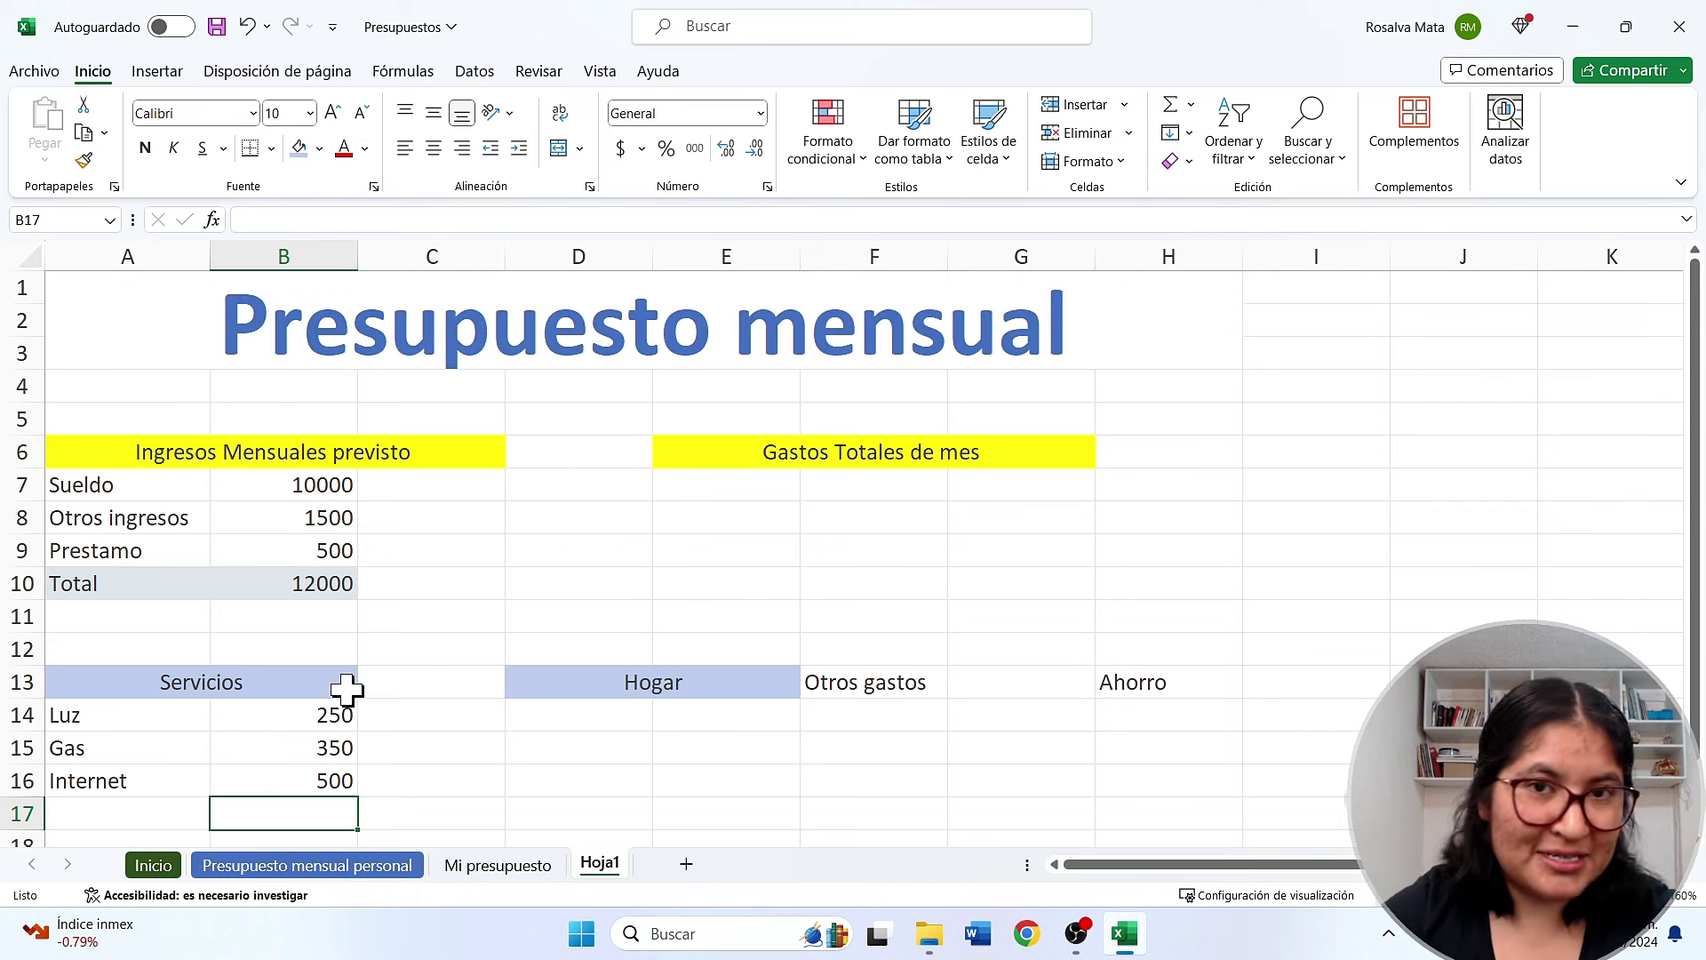
pyautogui.scroll(-1, 351, 689)
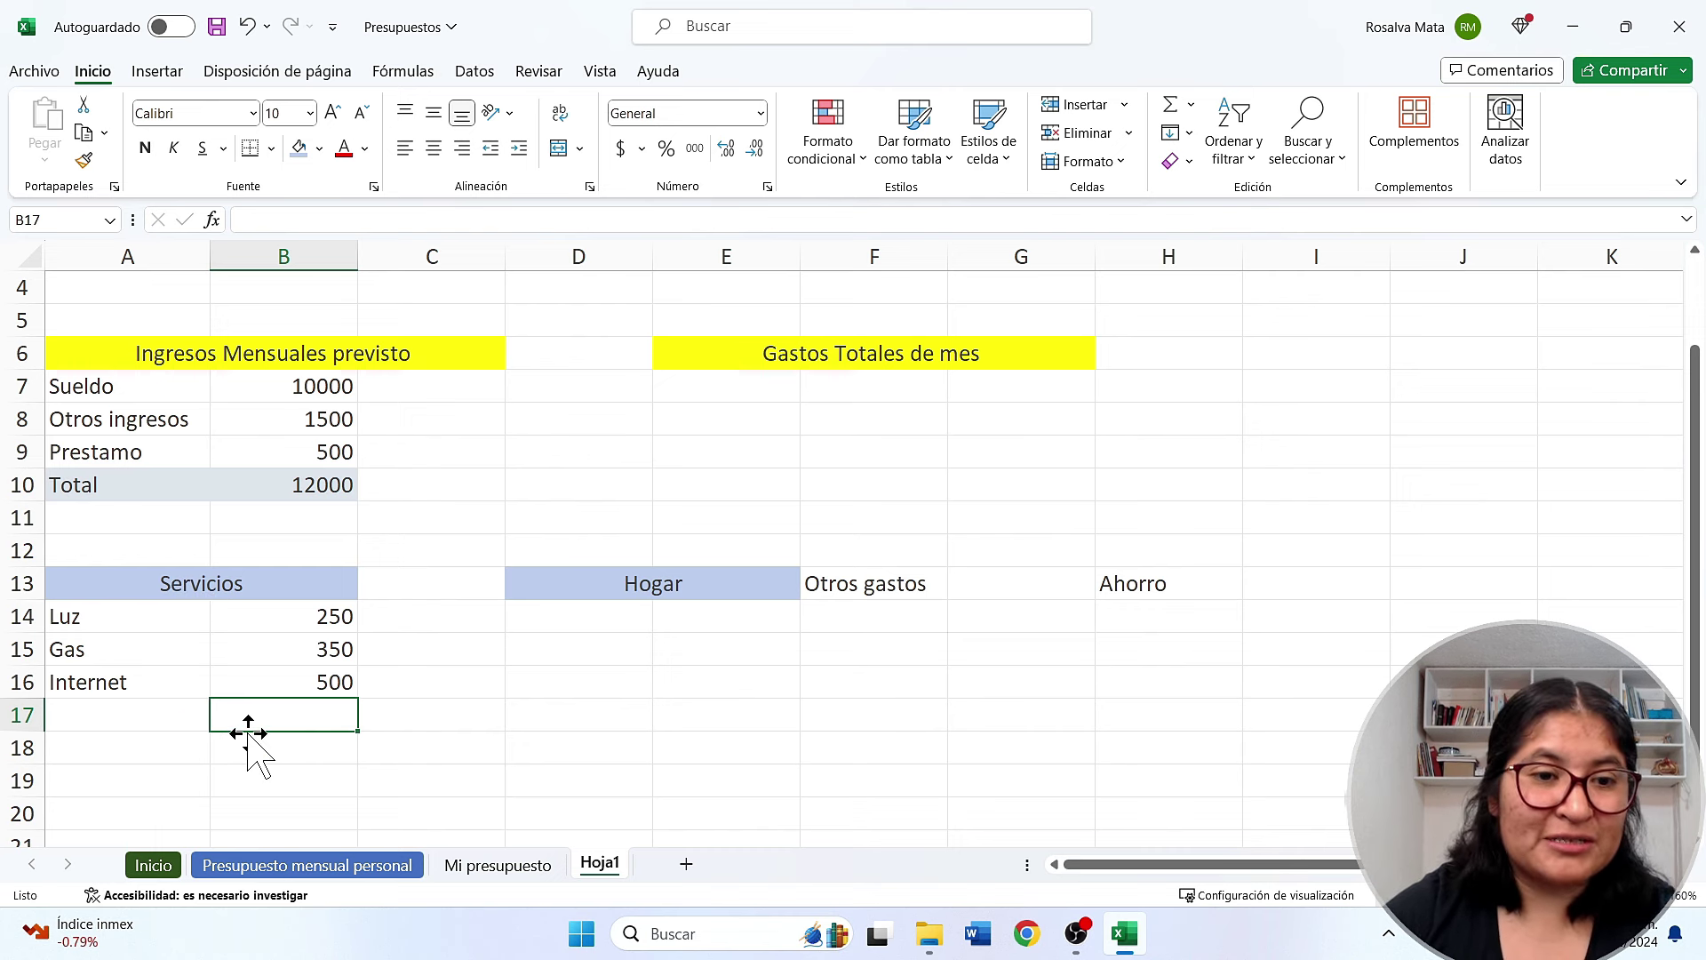
# Label A18 'Total' and enter =SUMA(B14:B17) in B18, giving 1100
pyautogui.click(98, 778)
pyautogui.click(100, 746)
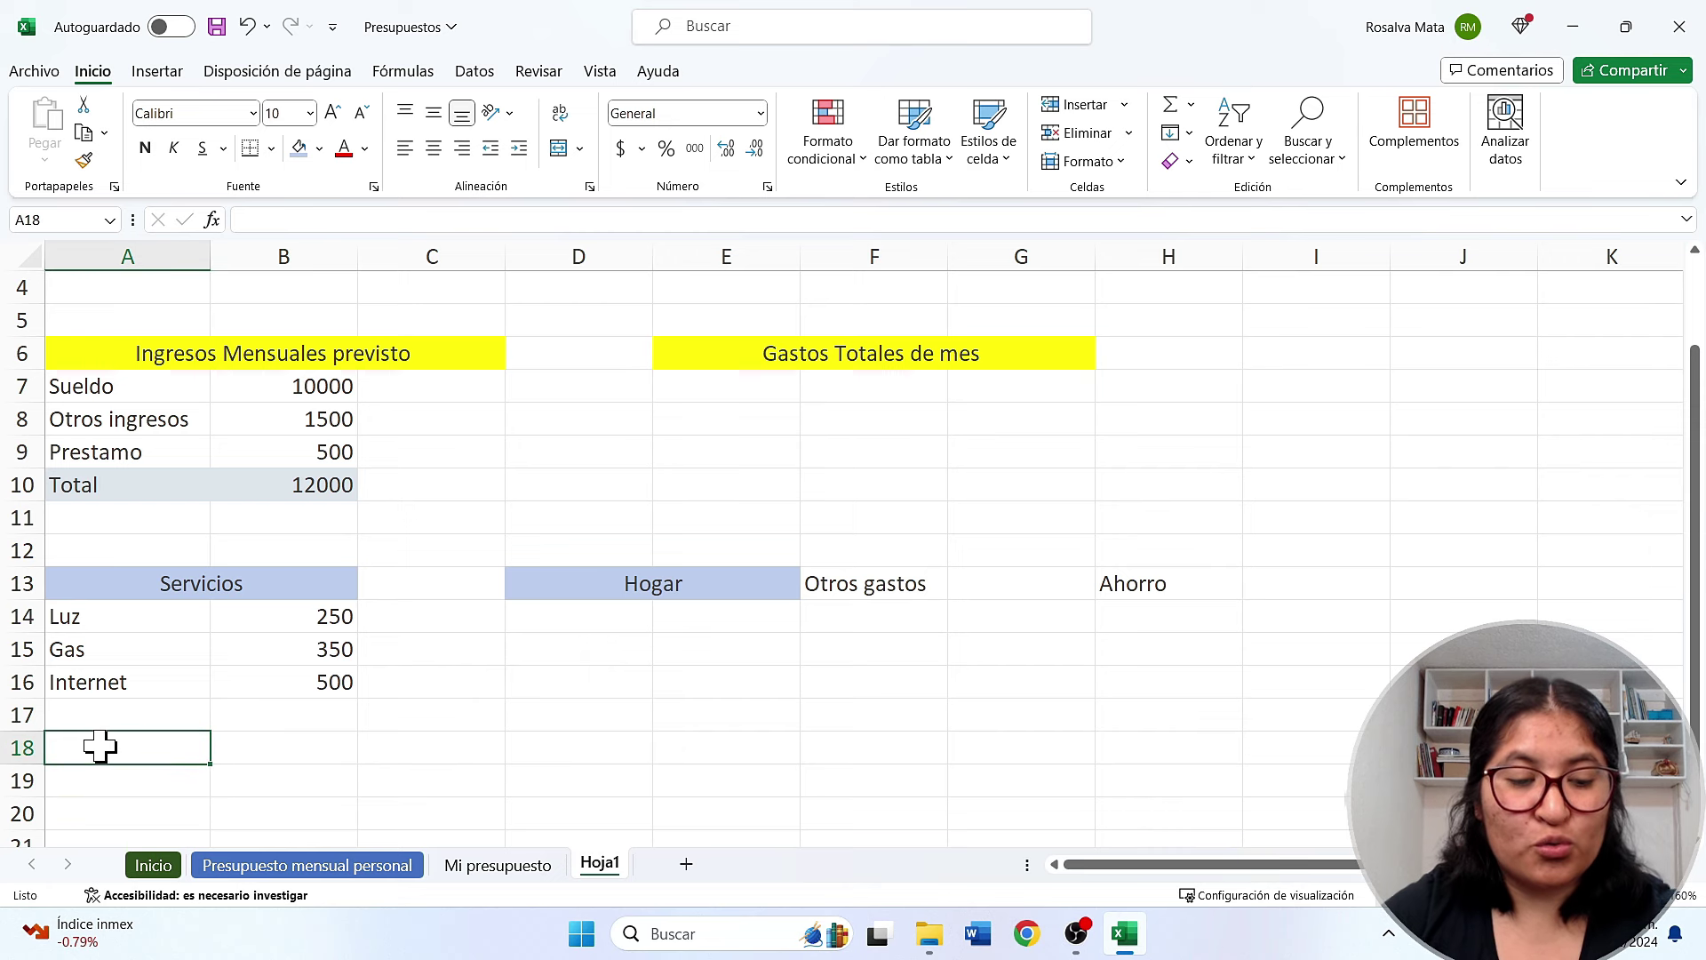
pyautogui.write('Total')
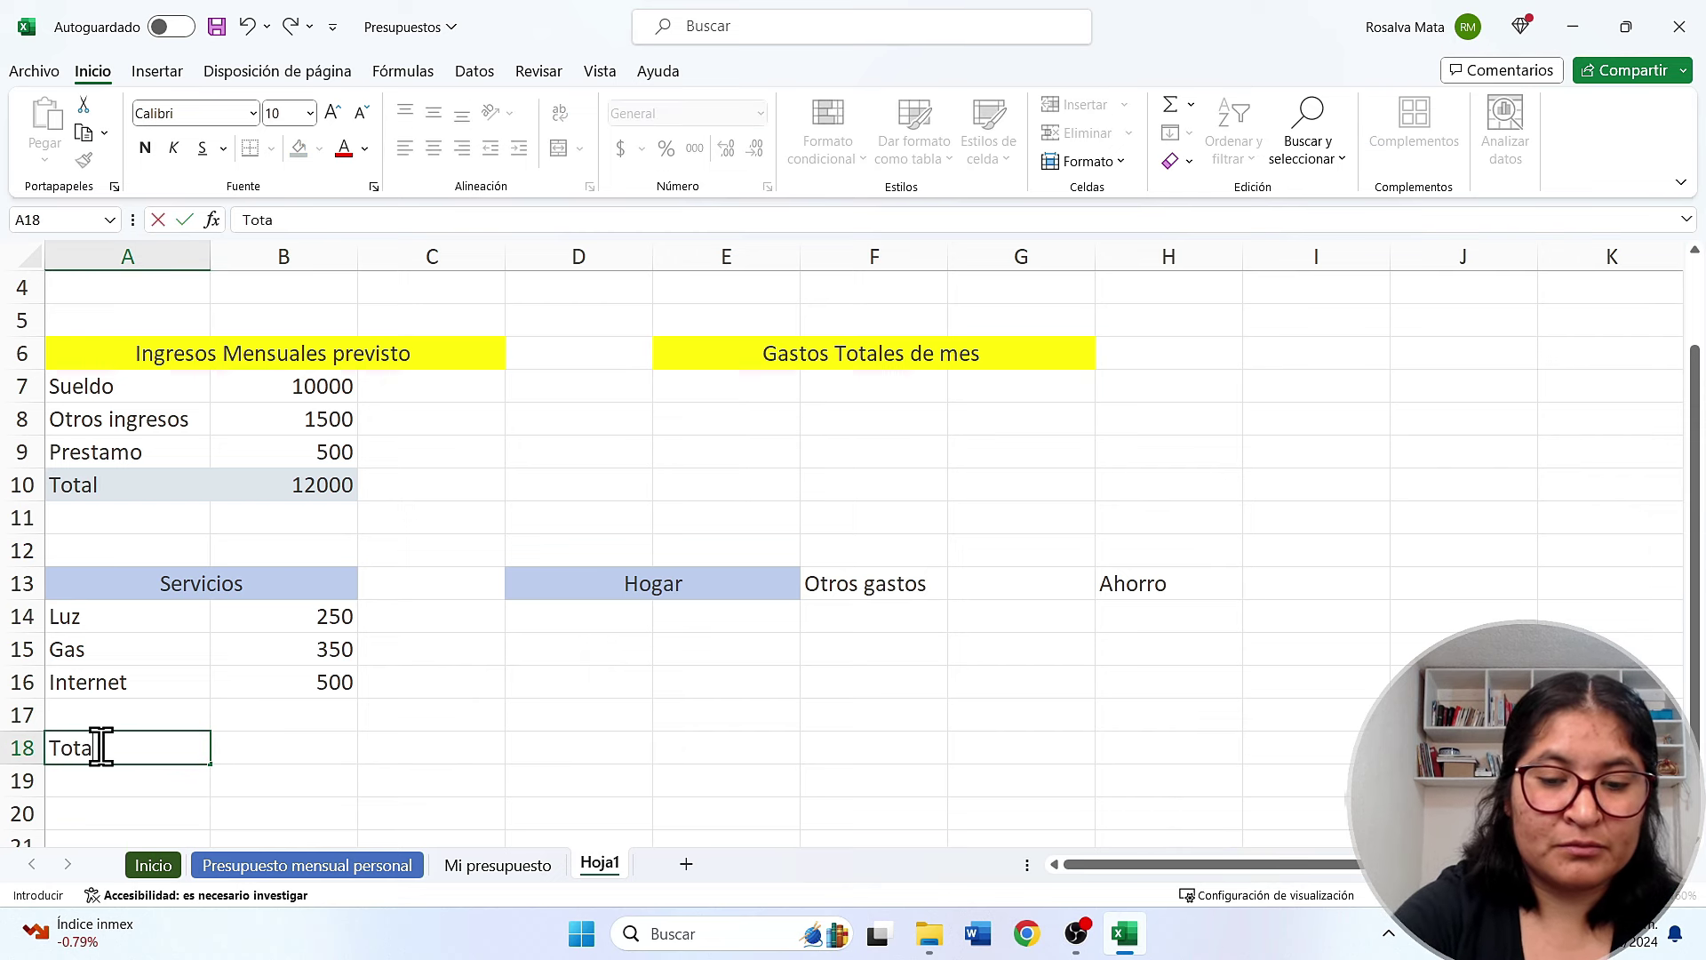
pyautogui.click(277, 747)
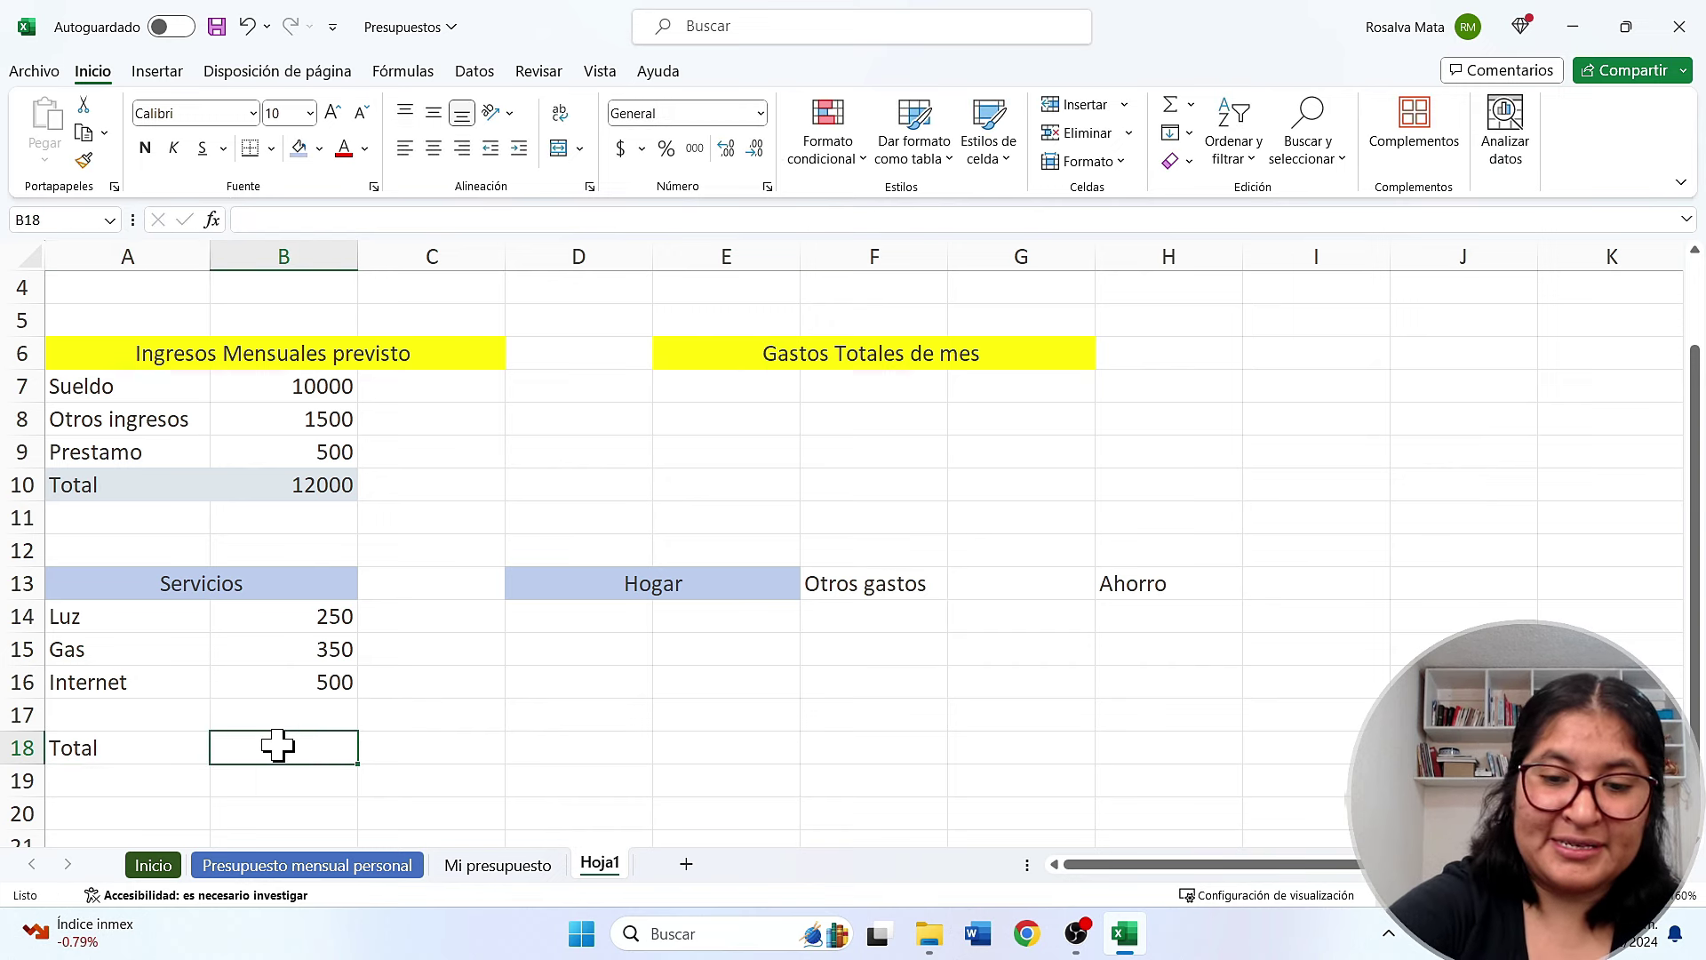
pyautogui.write('=')
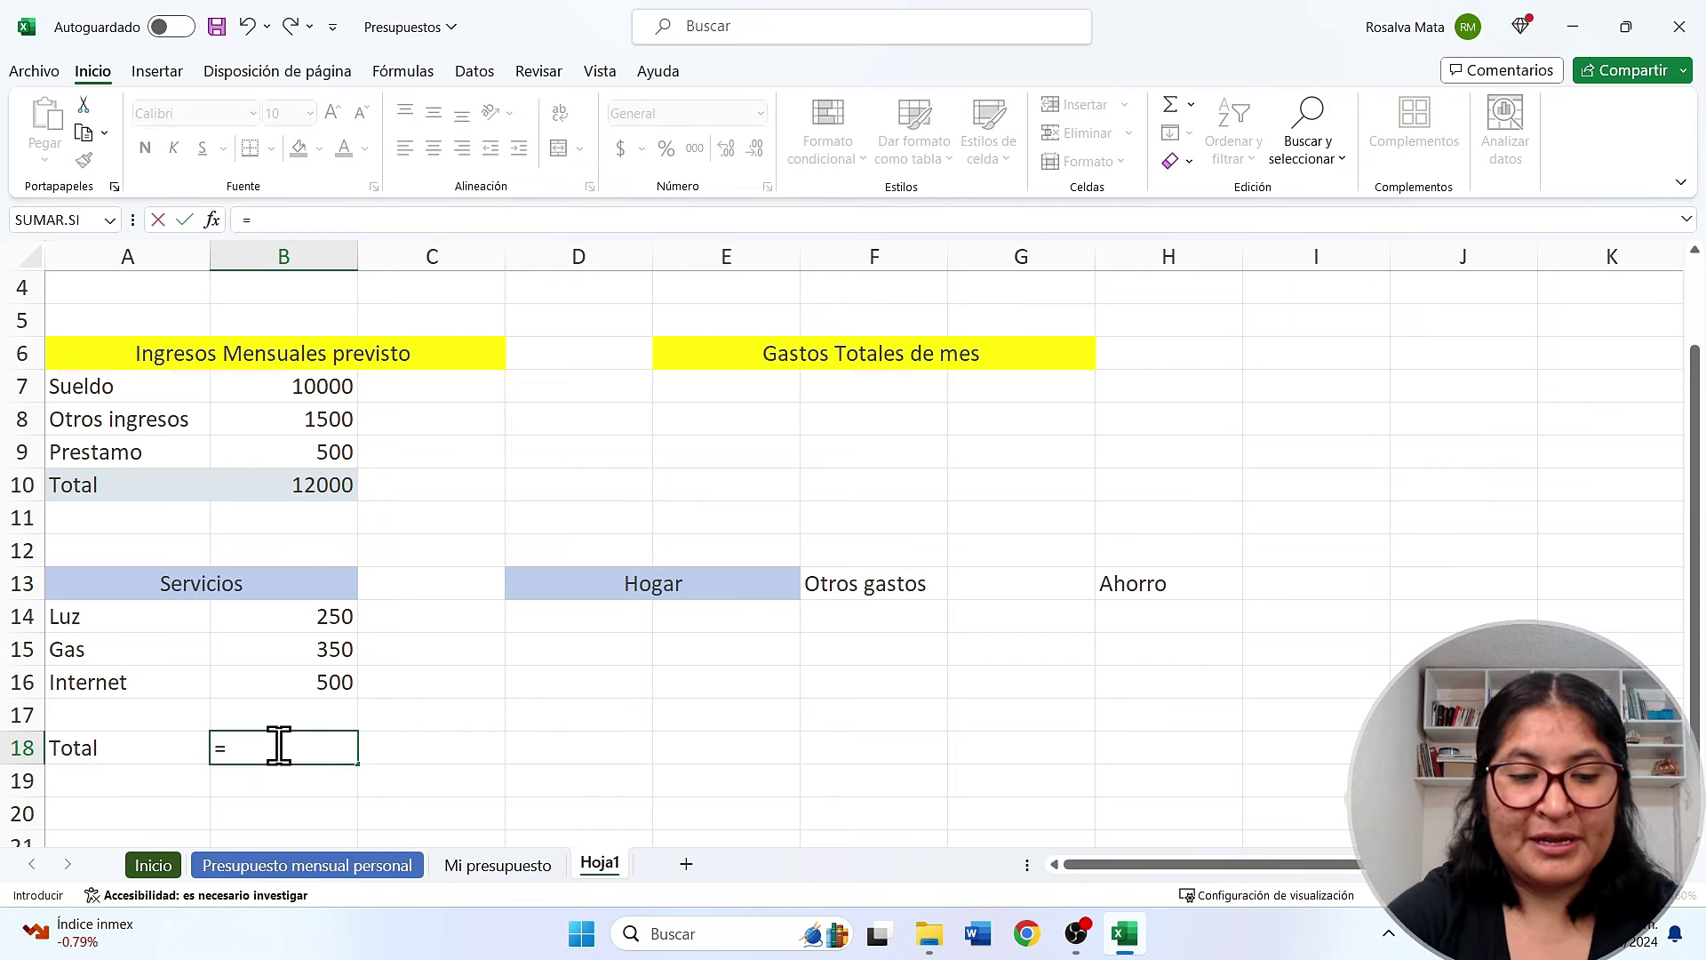
pyautogui.write('suma(')
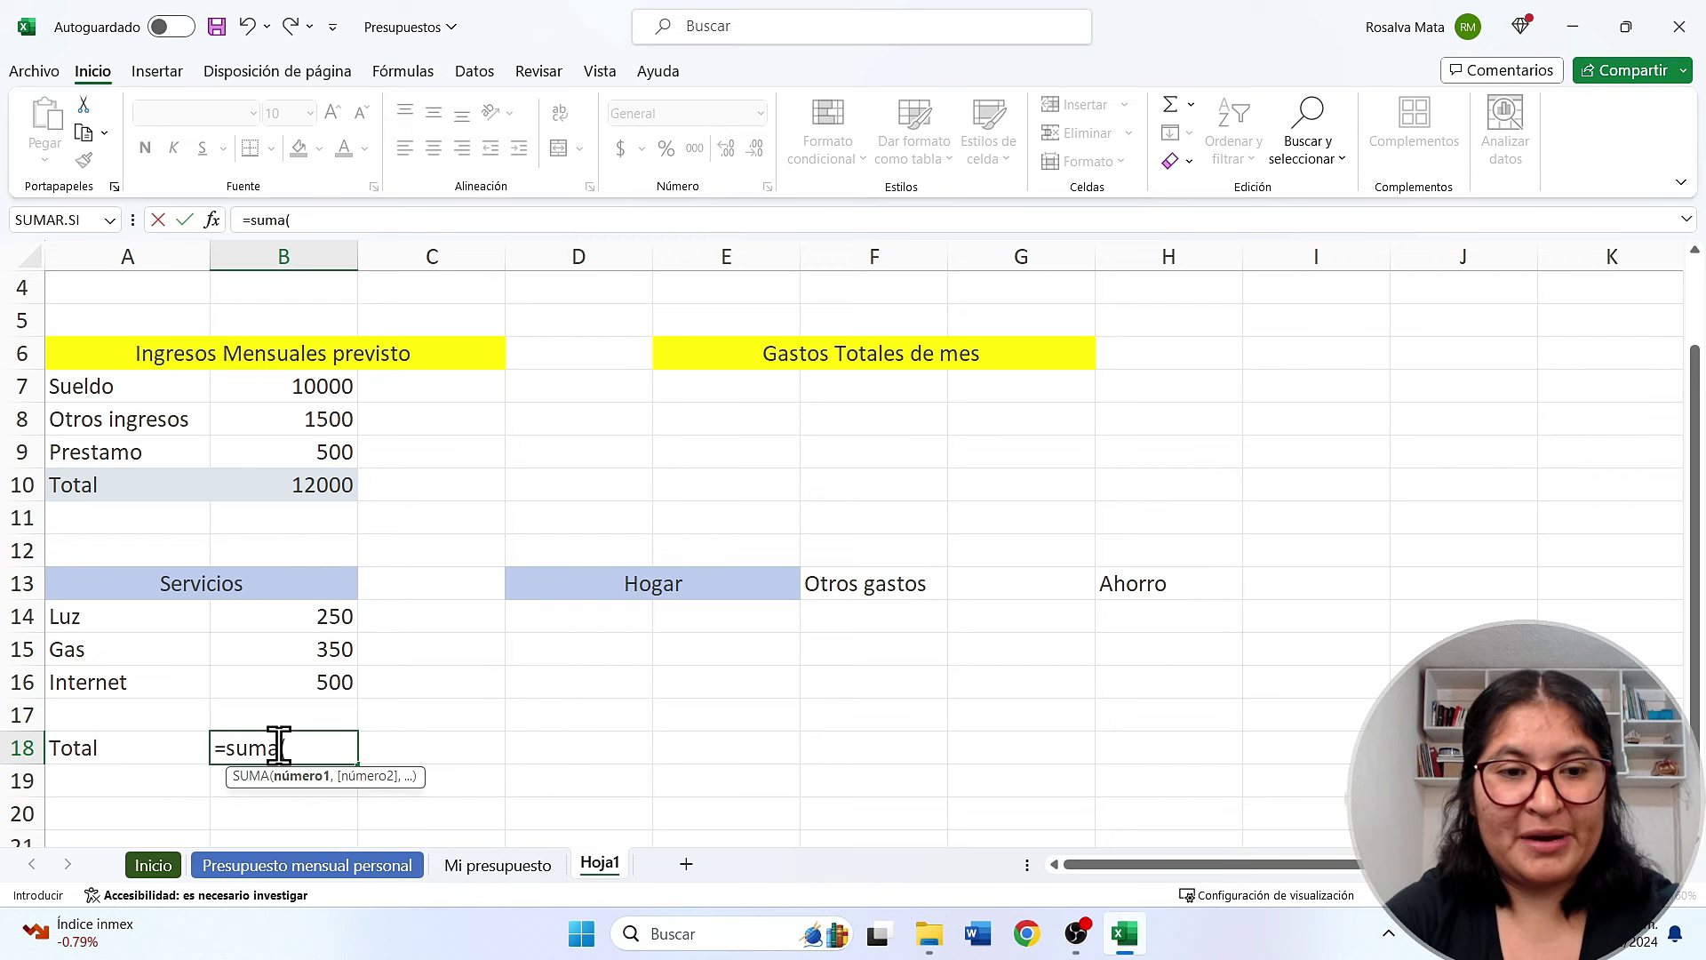
pyautogui.click(338, 622)
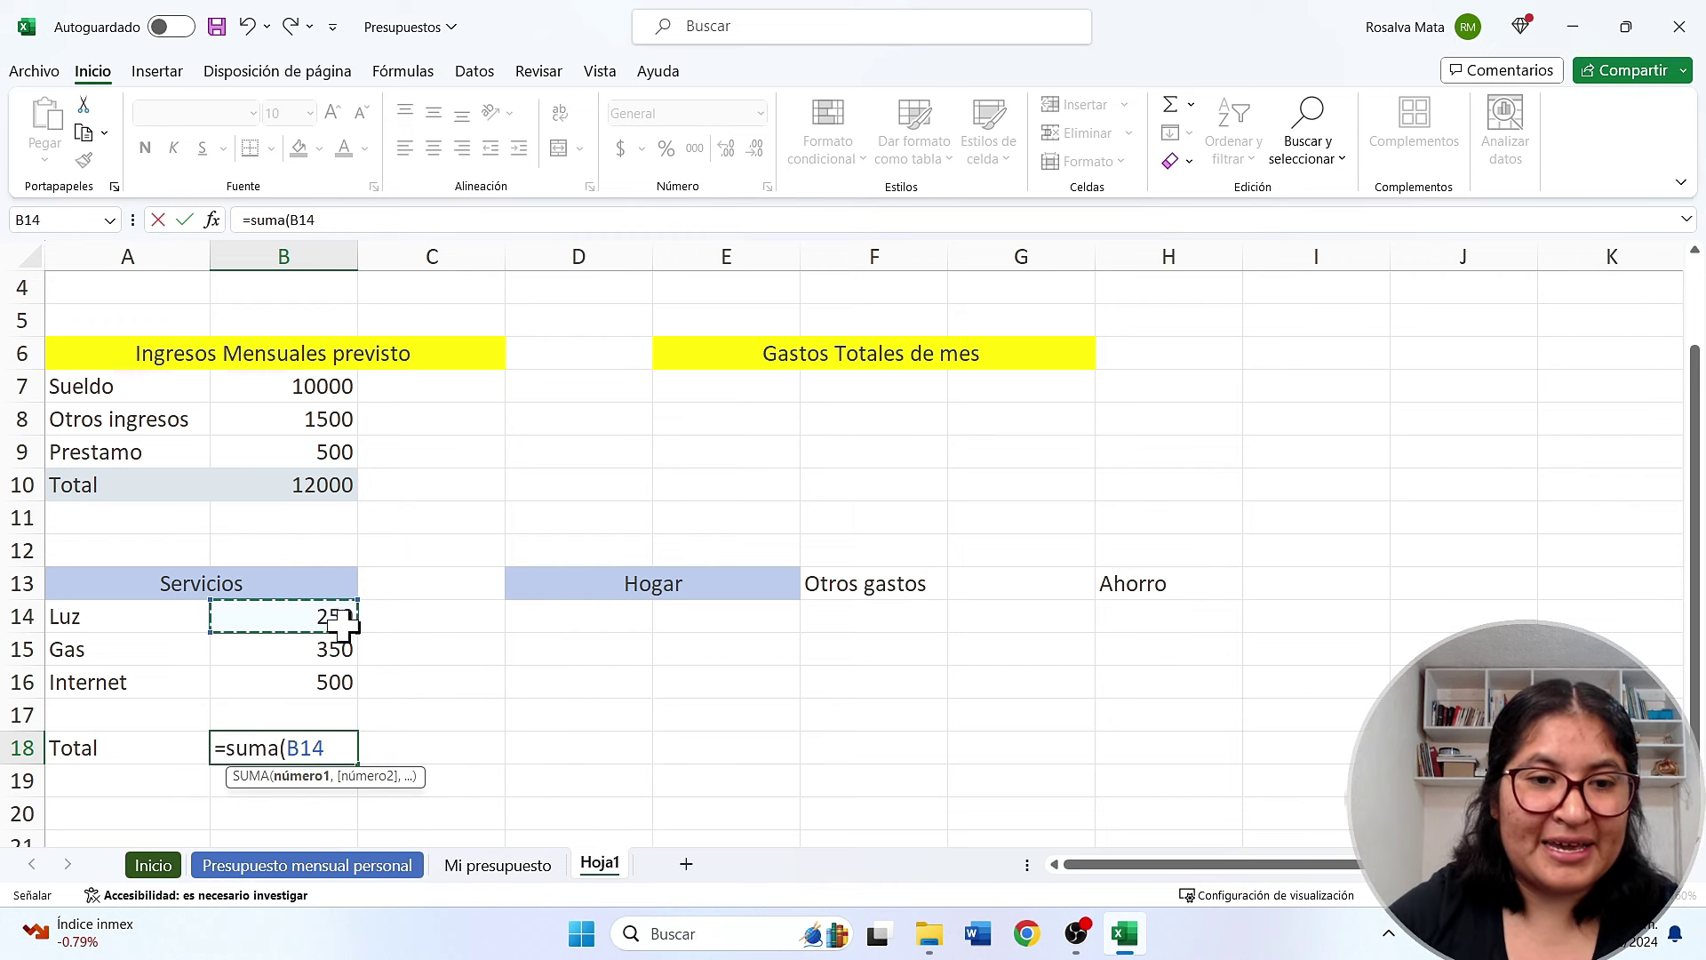
pyautogui.moveTo(342, 622)
pyautogui.mouseDown()
pyautogui.moveTo(312, 658)
pyautogui.moveTo(310, 718)
pyautogui.mouseUp()
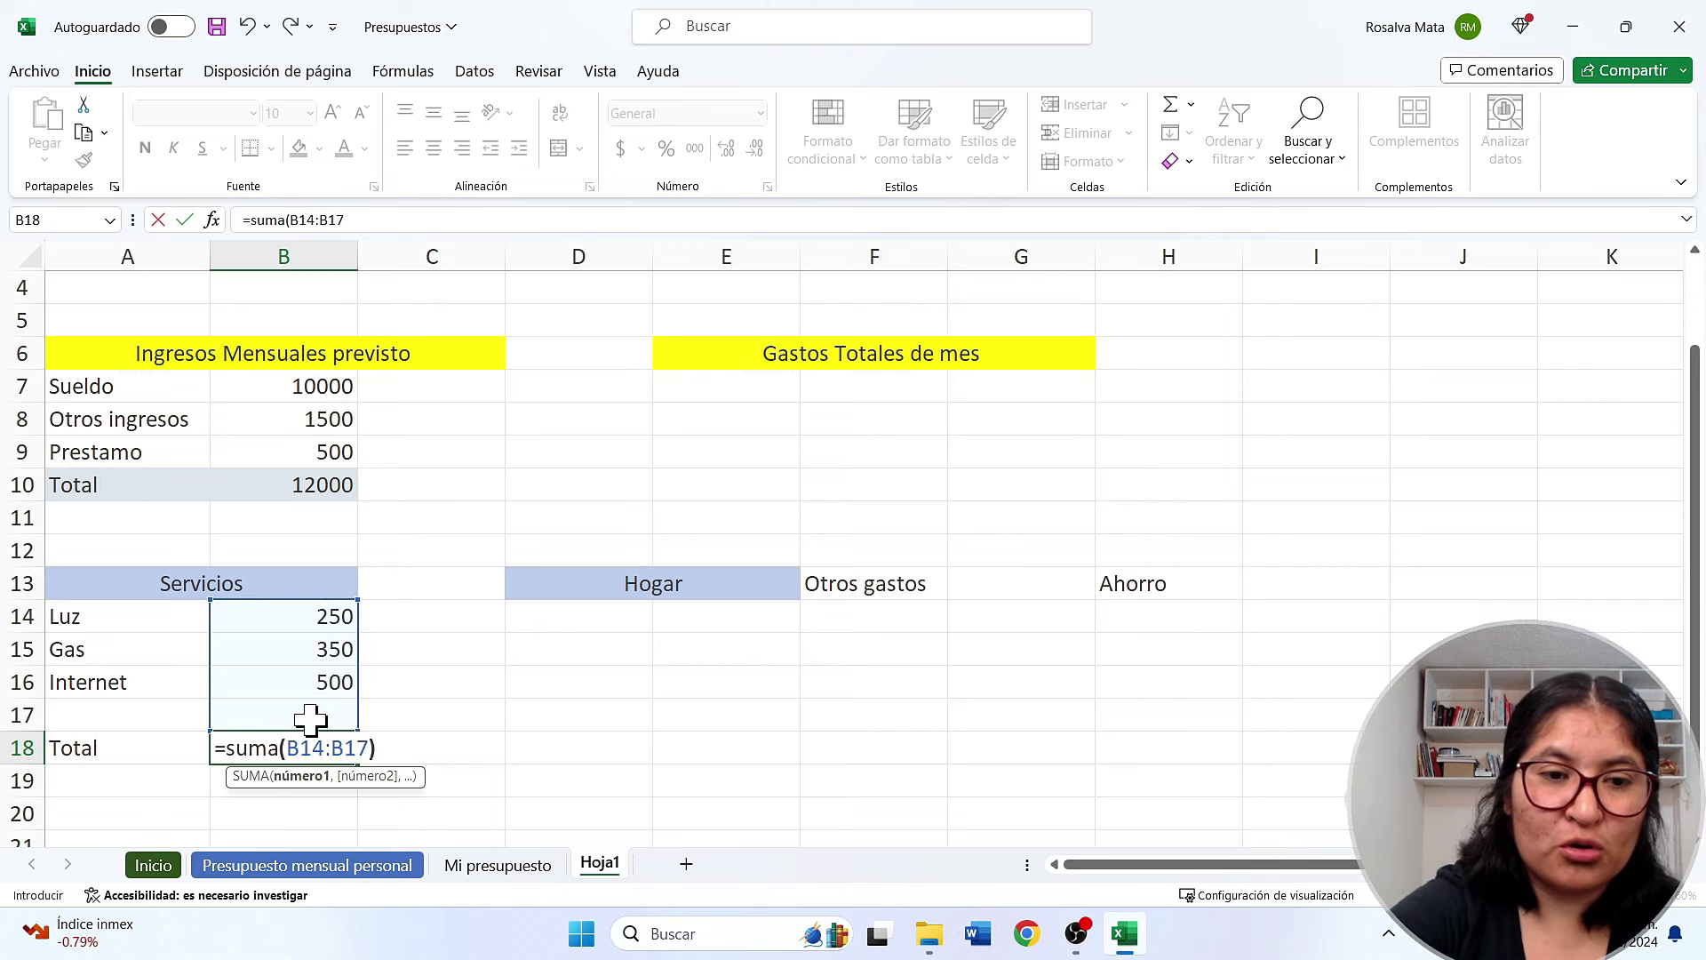
pyautogui.write(')')
pyautogui.press('Return')
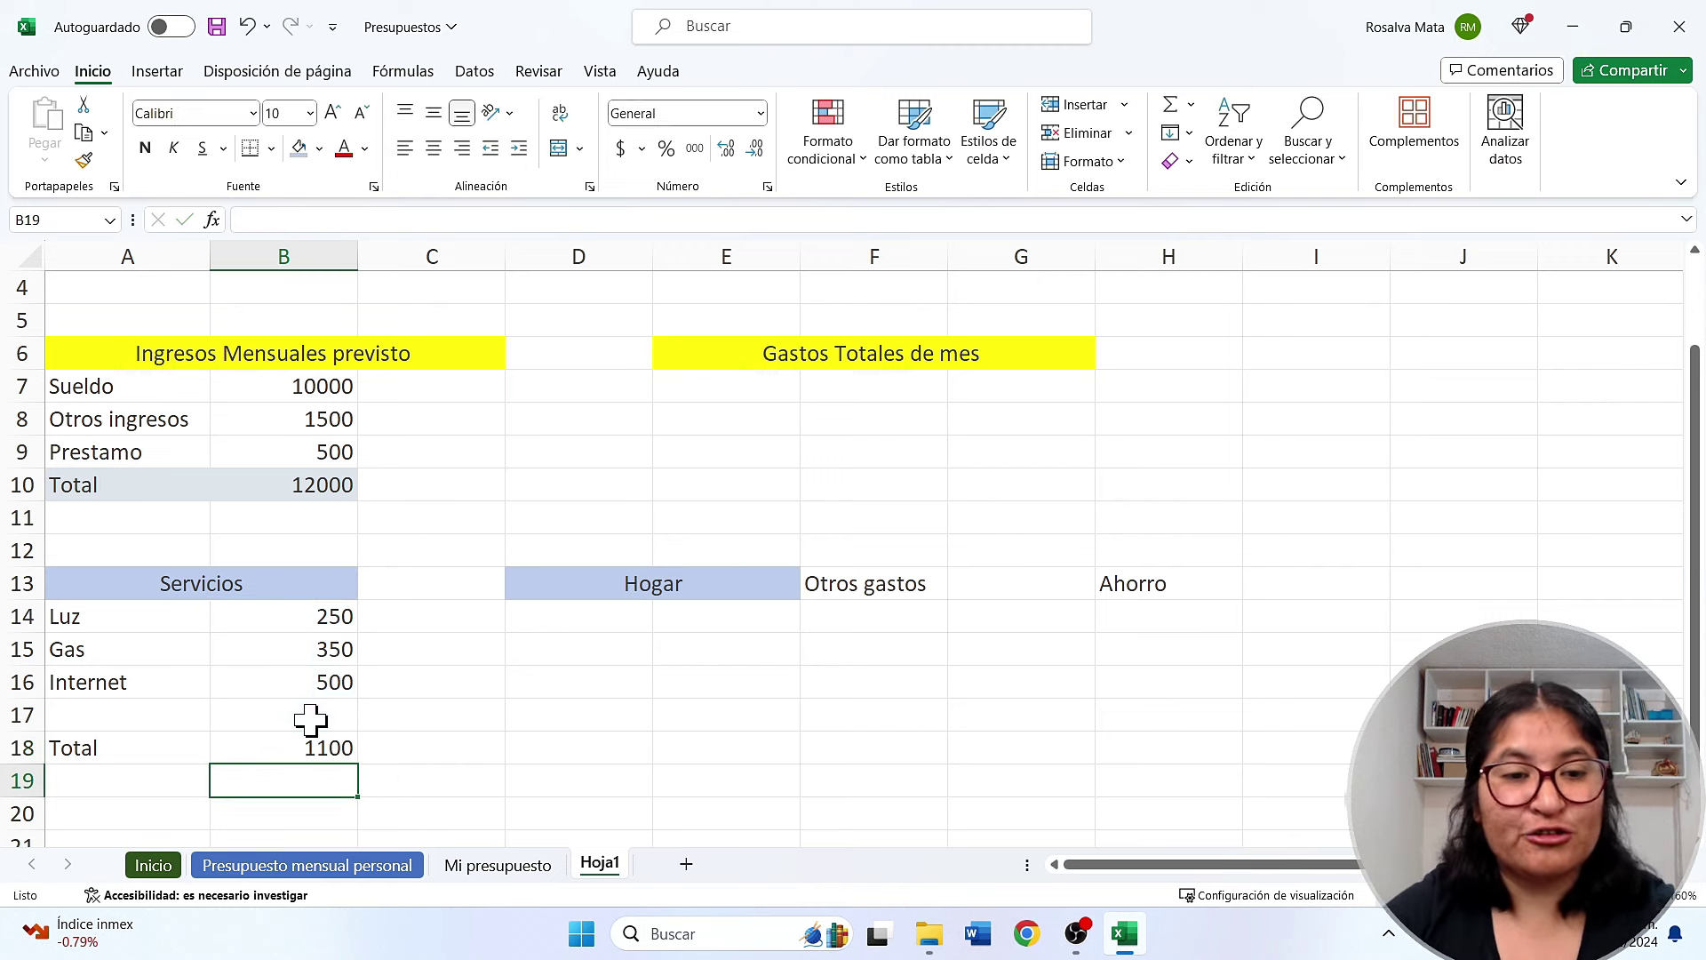
pyautogui.click(87, 751)
pyautogui.hotkey('shift', 'Right')
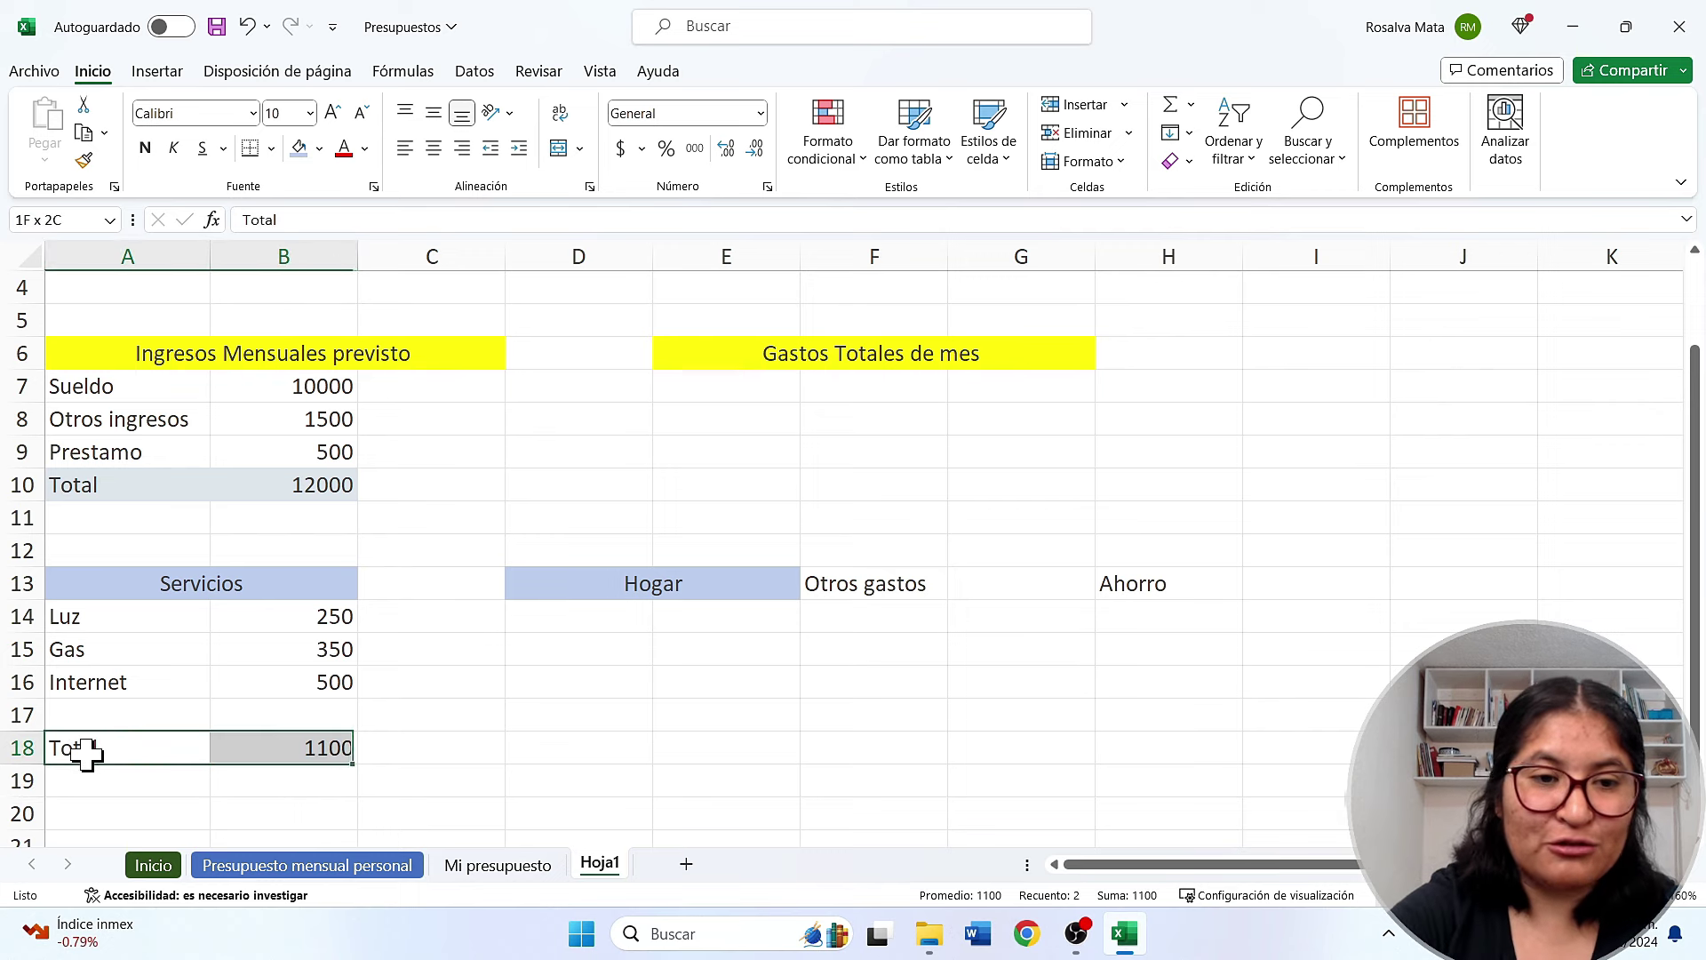
# Fill the Servicios Total row (A18:B18) light yellow
pyautogui.click(320, 149)
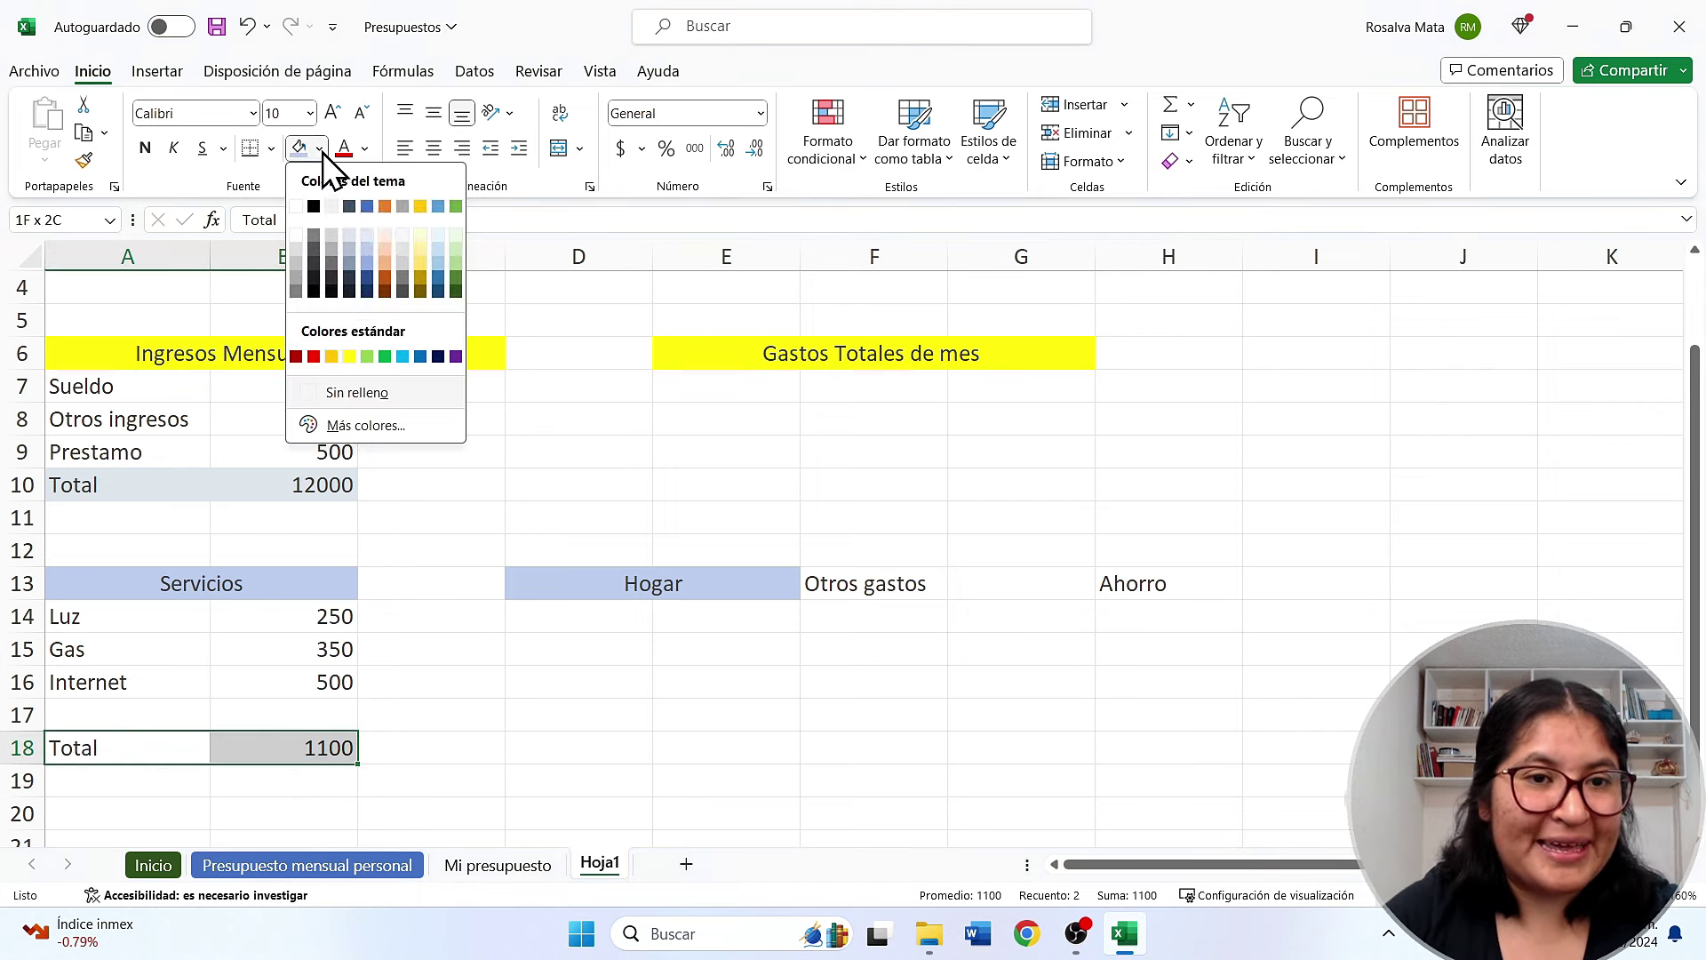
pyautogui.click(423, 237)
pyautogui.click(418, 749)
# Format the Luz, Gas and Internet amounts and the B18 total as dollar currency
pyautogui.click(290, 749)
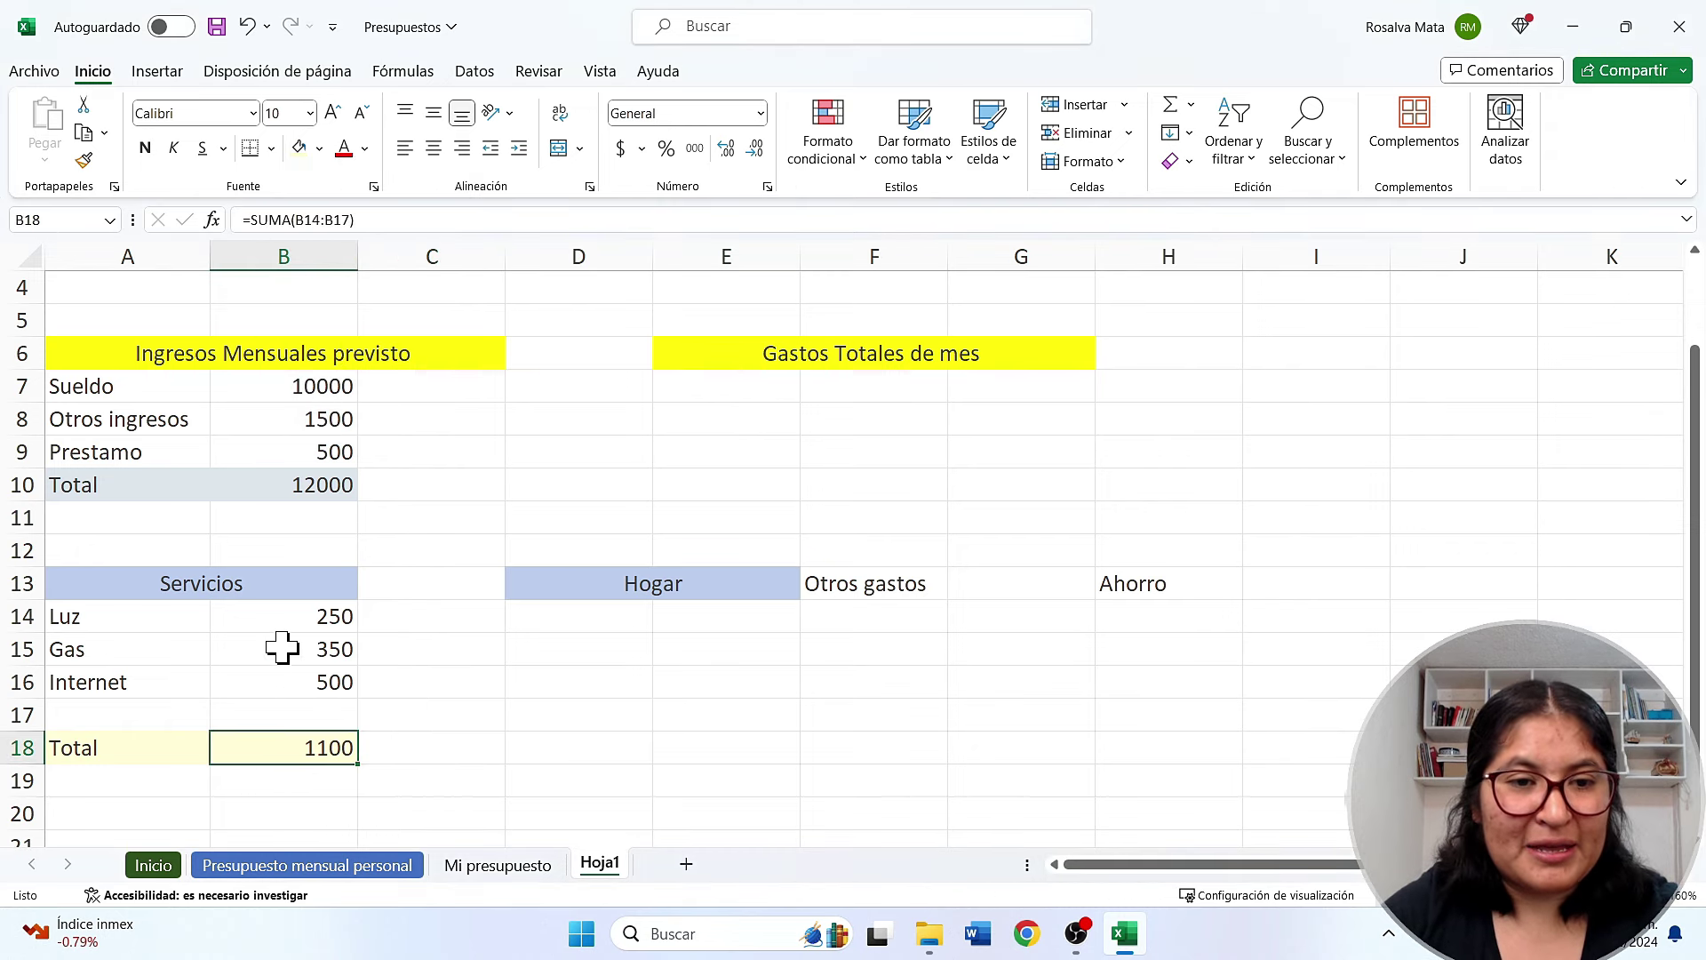
pyautogui.click(296, 617)
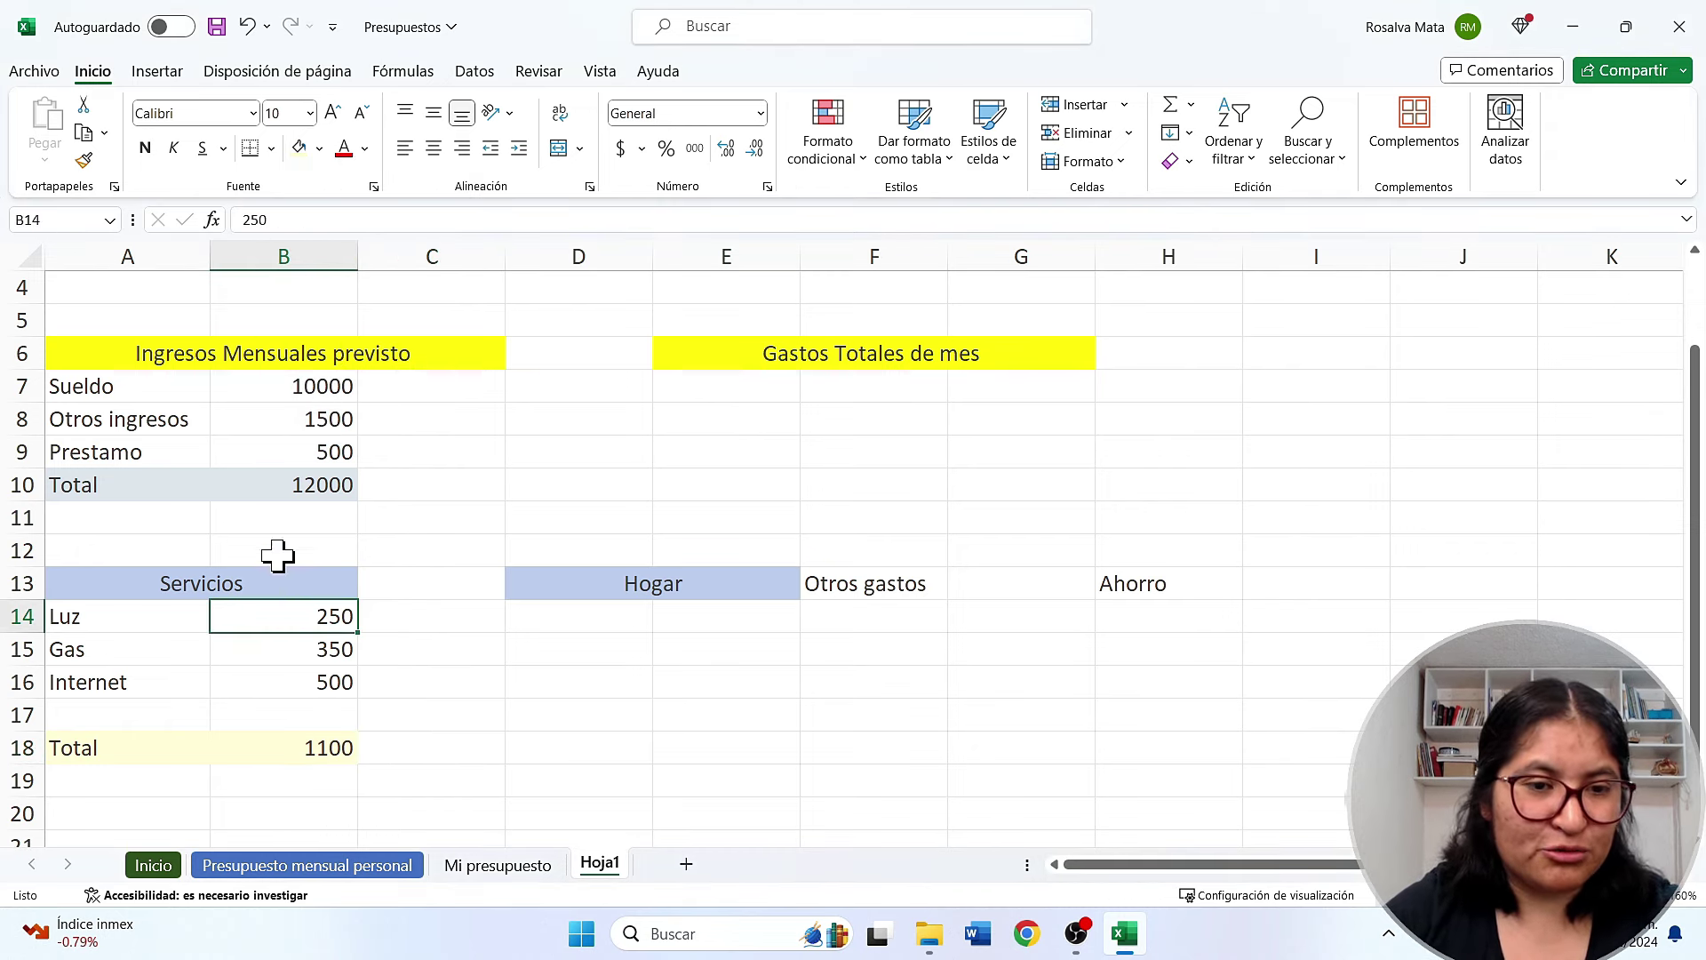
pyautogui.doubleClick(318, 617)
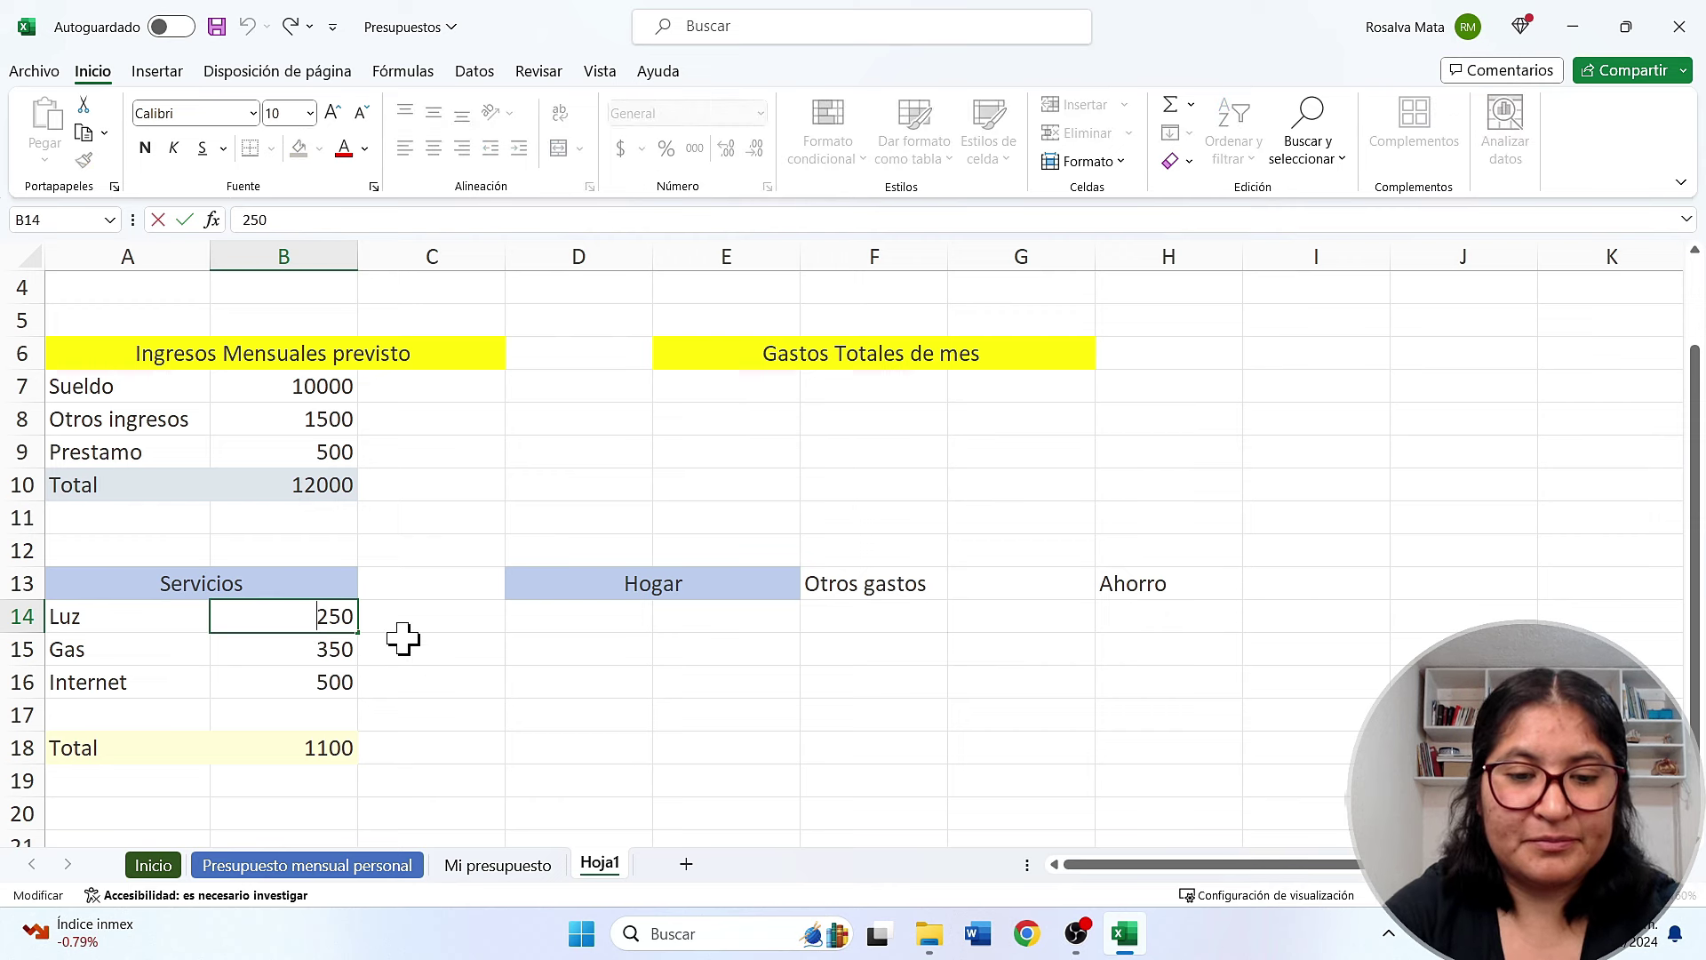
pyautogui.click(436, 695)
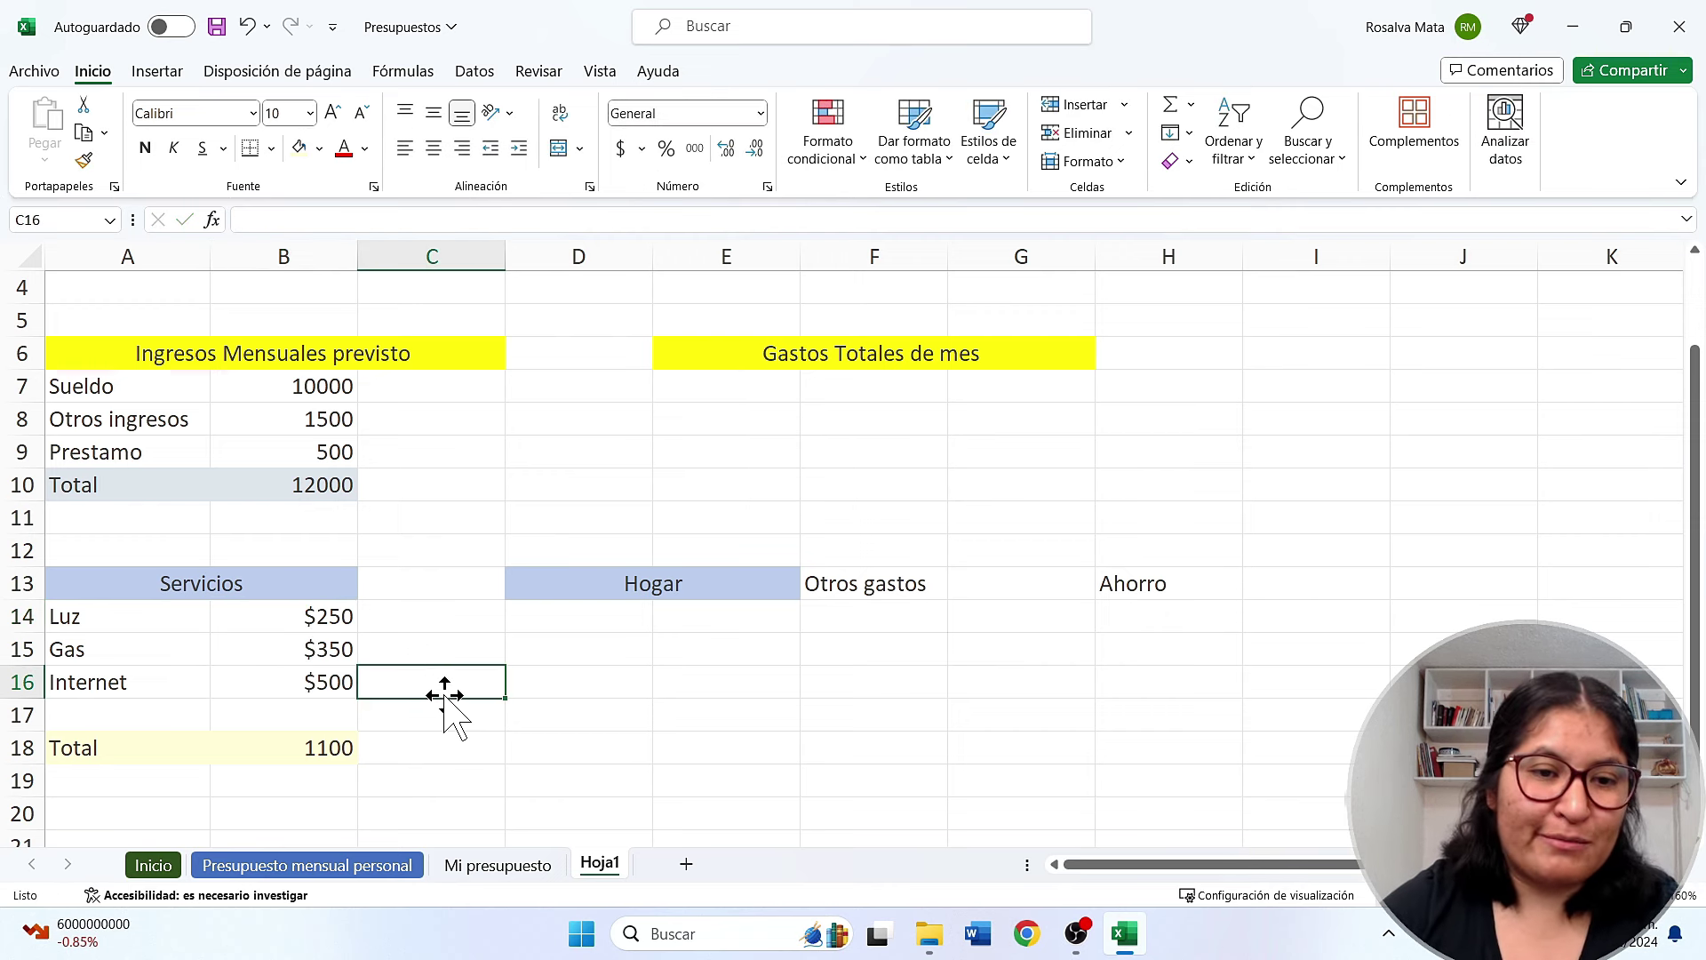
pyautogui.click(440, 746)
pyautogui.click(324, 763)
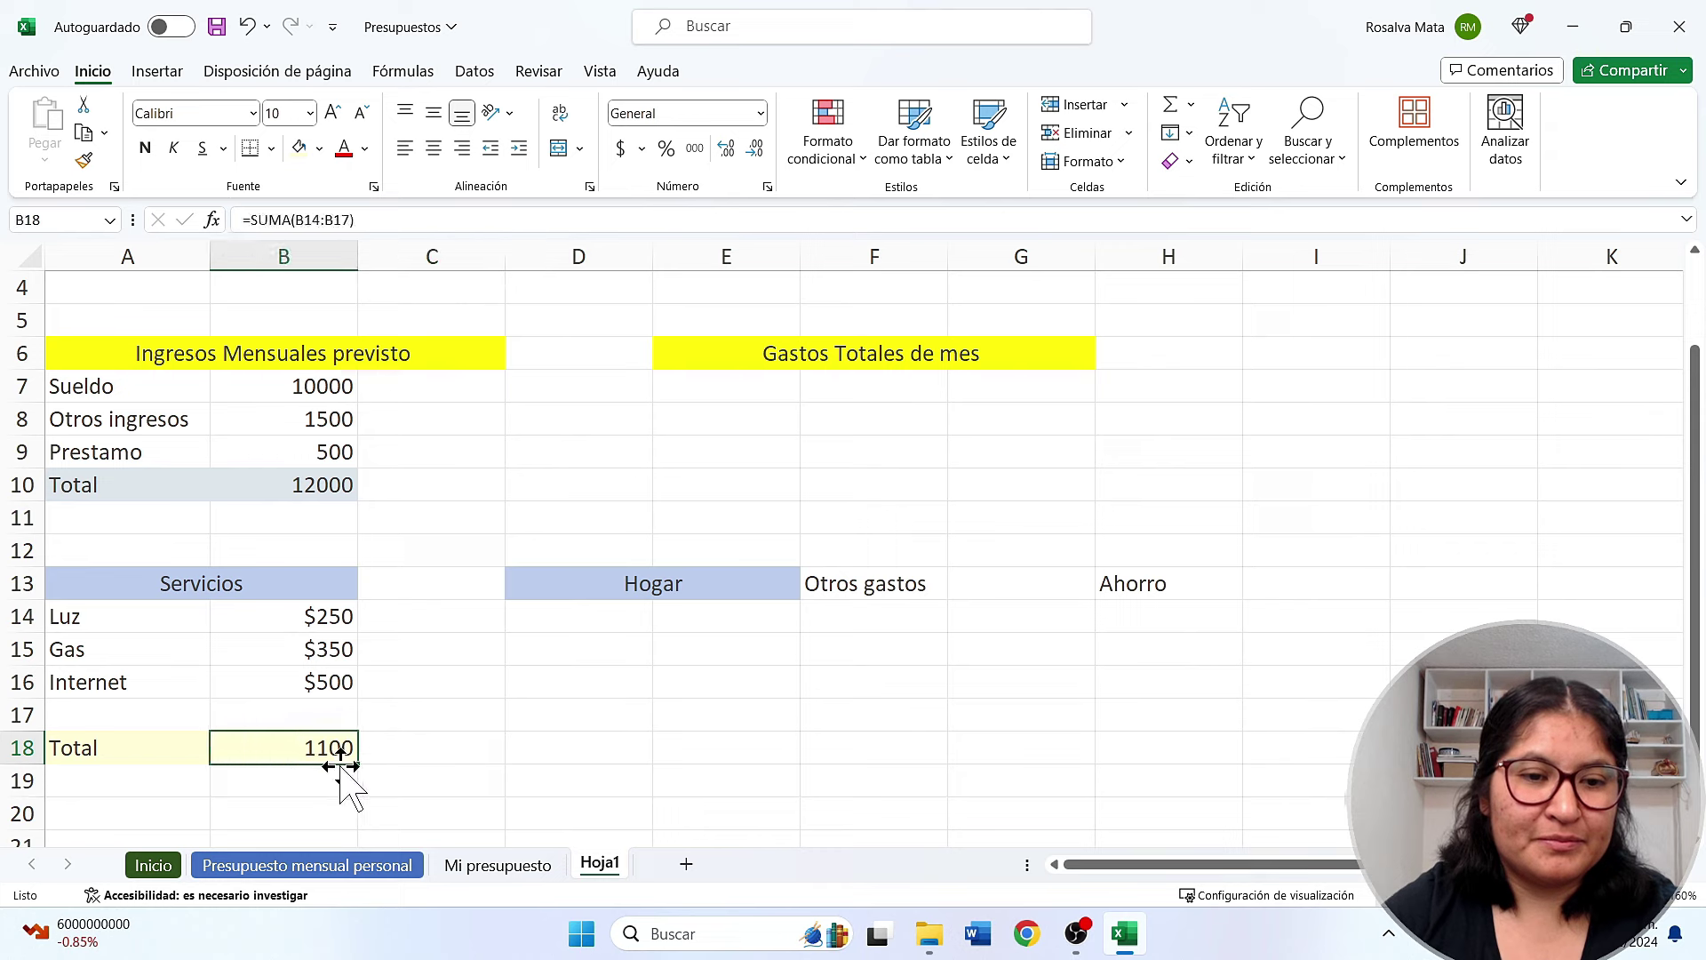
pyautogui.click(578, 751)
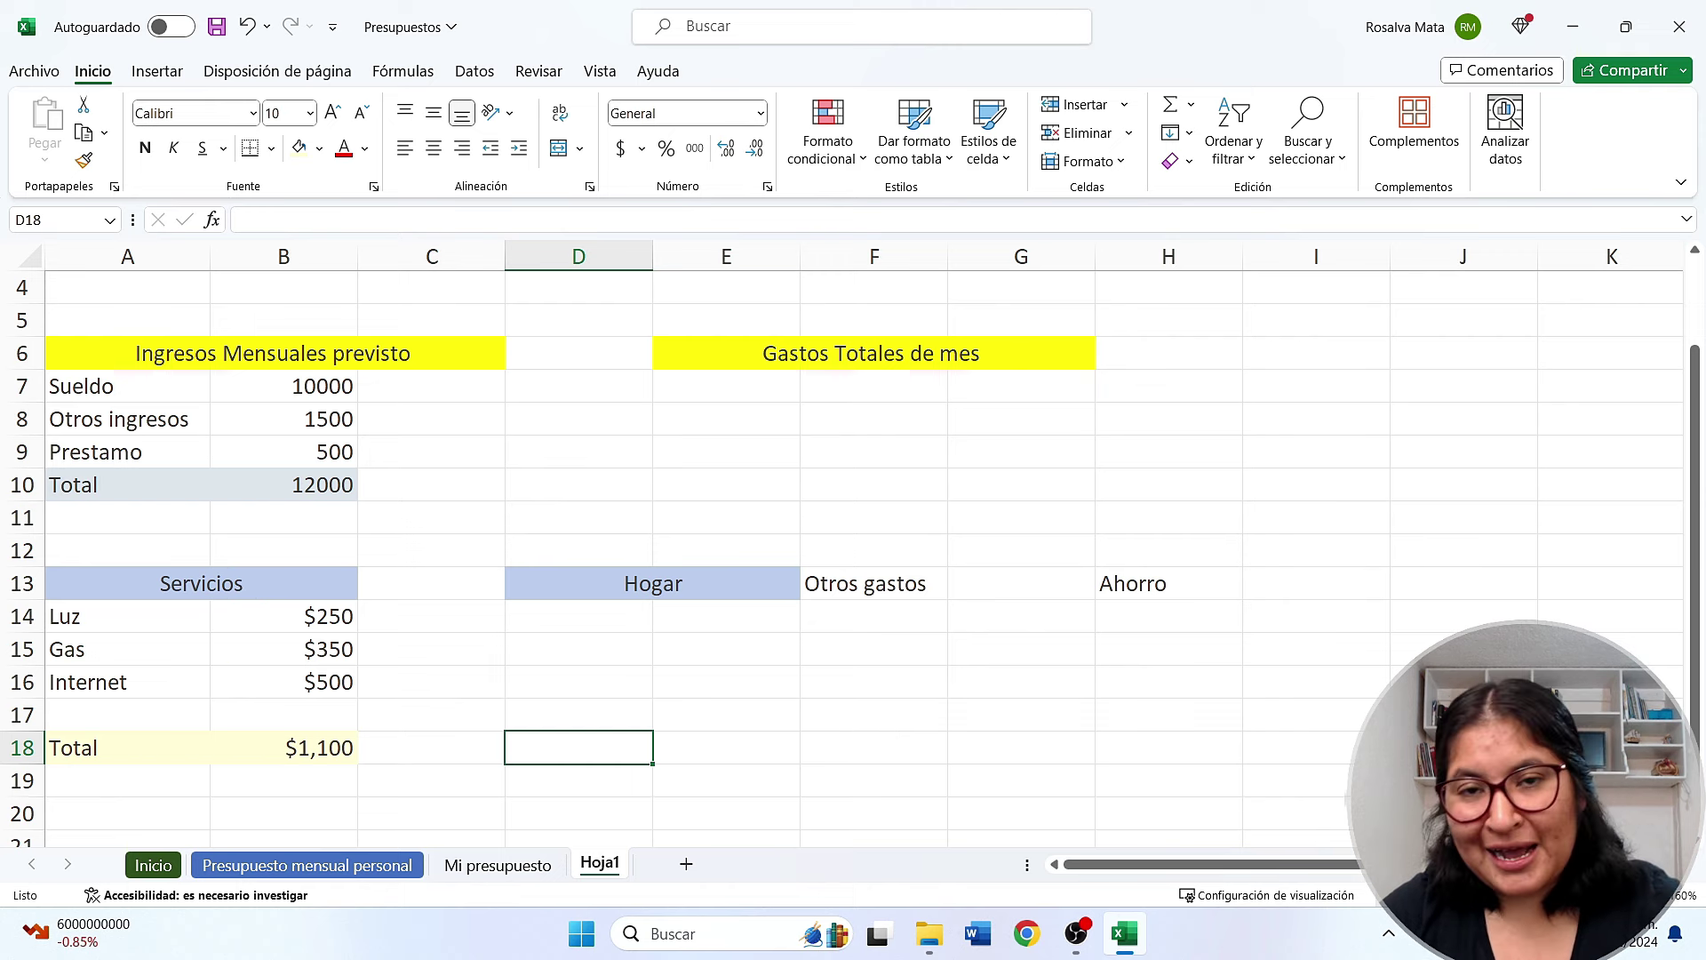
# On the Mi presupuesto sheet, change the Hogar Despensa cost in E16 from 2000 to 3500
pyautogui.hotkey('ctrl', 'pageup')
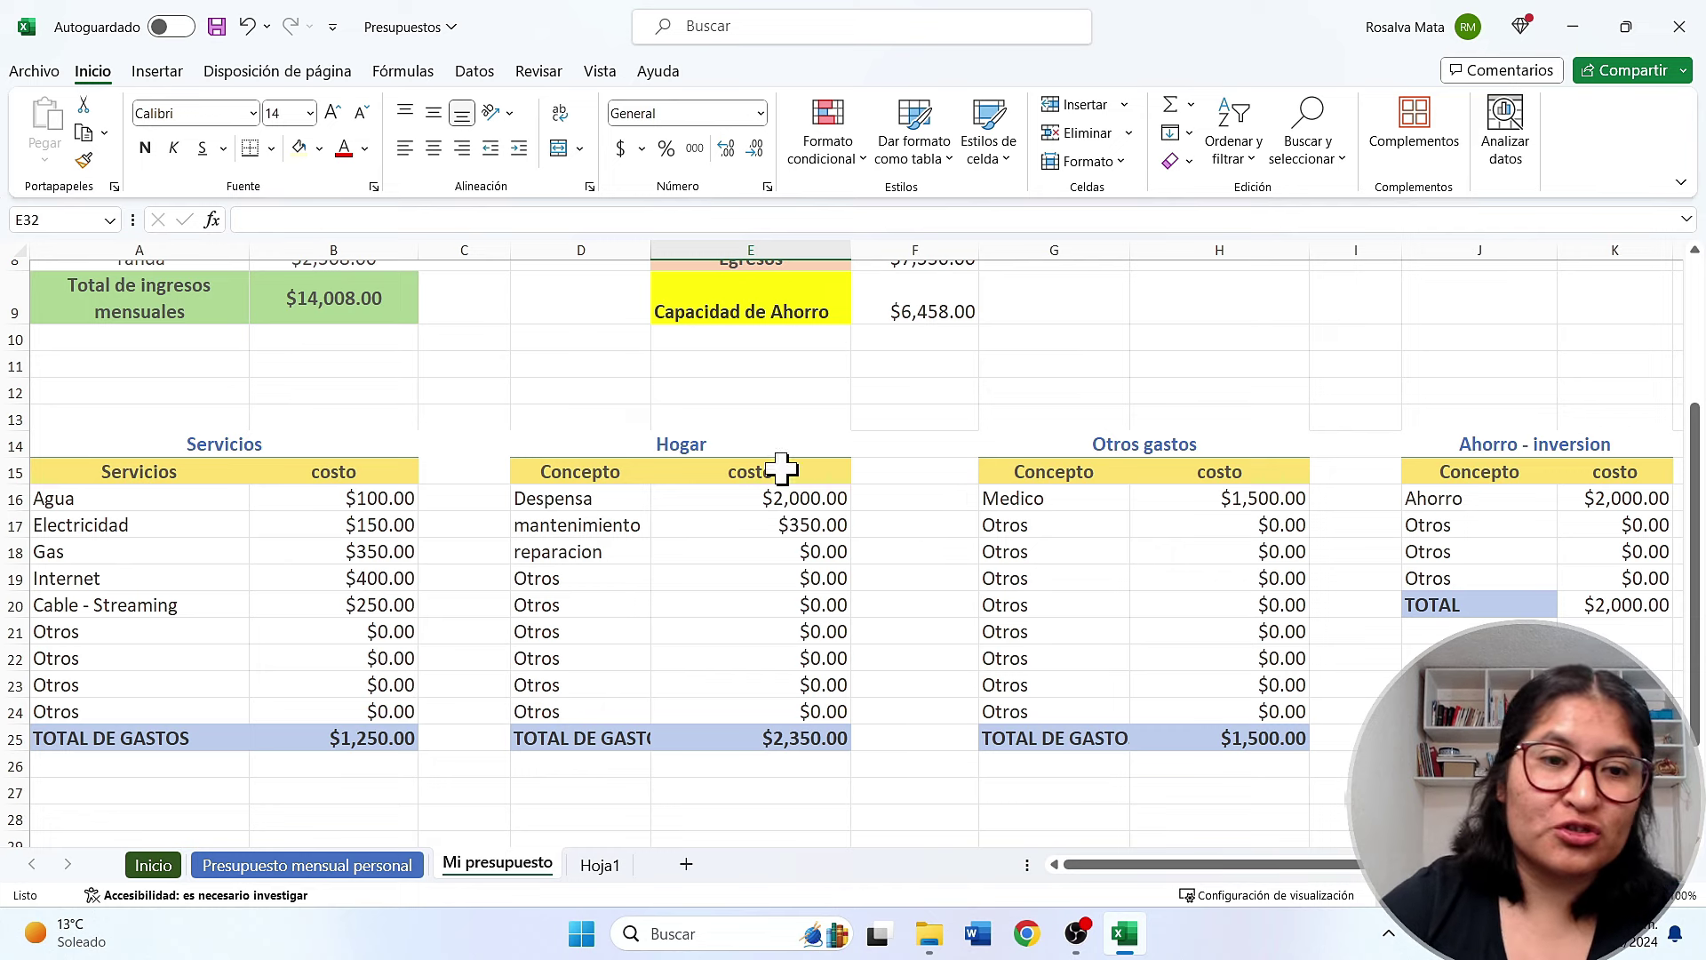
pyautogui.click(219, 436)
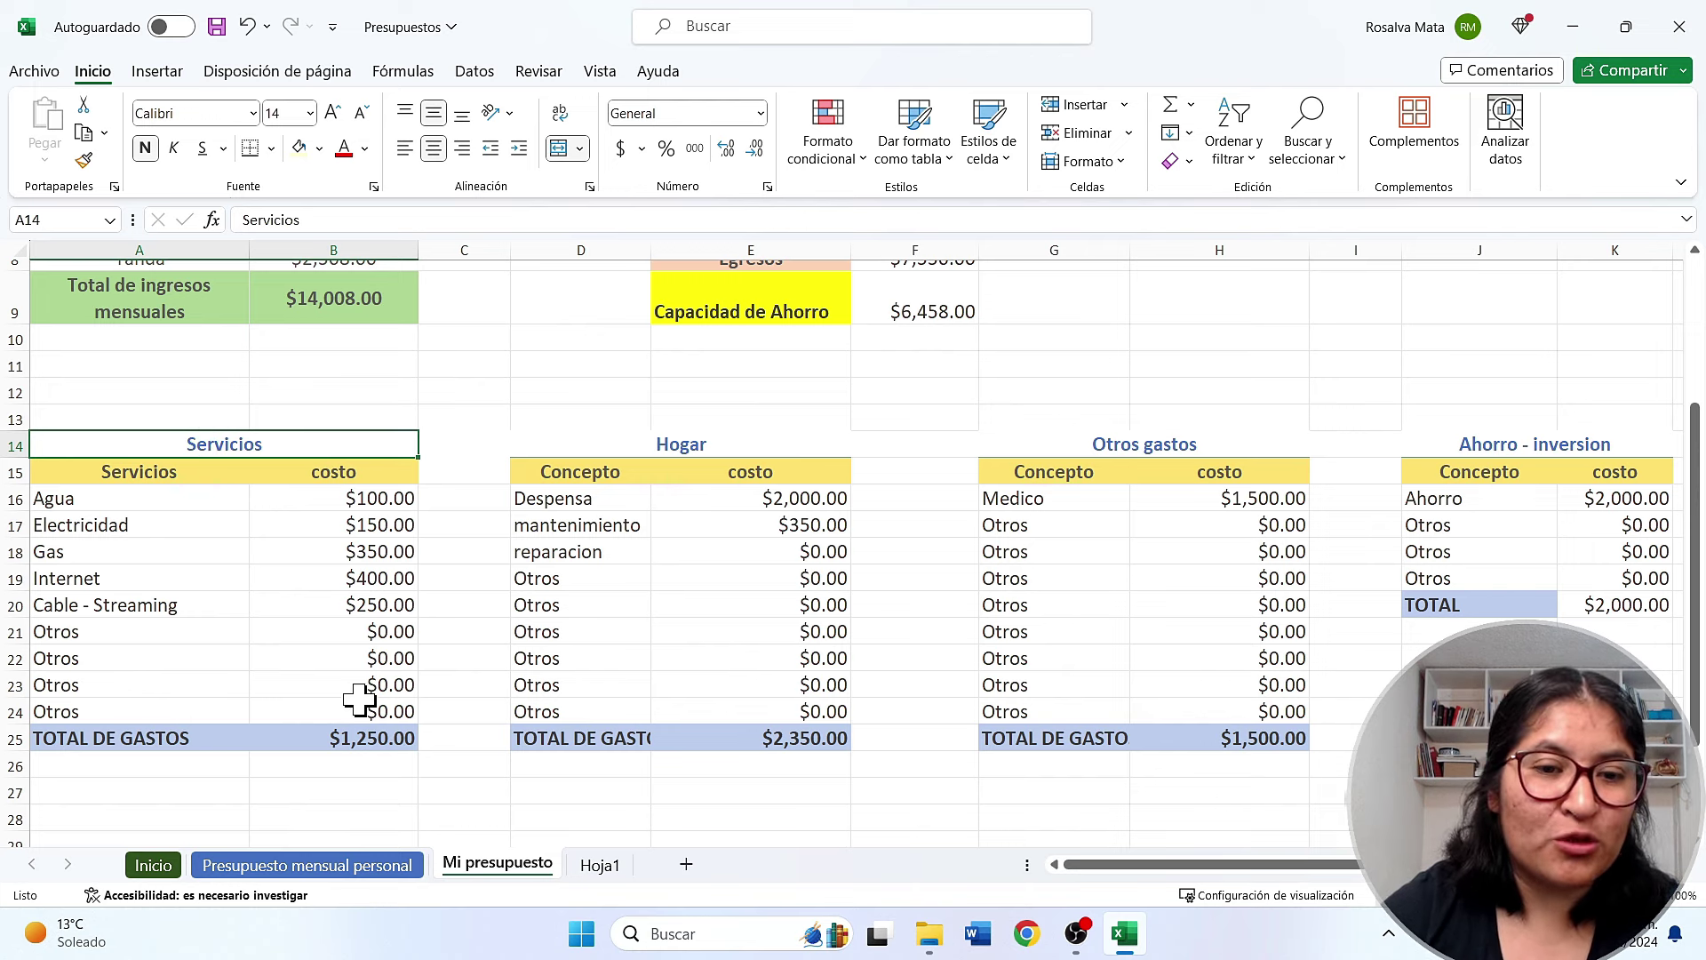
pyautogui.click(705, 433)
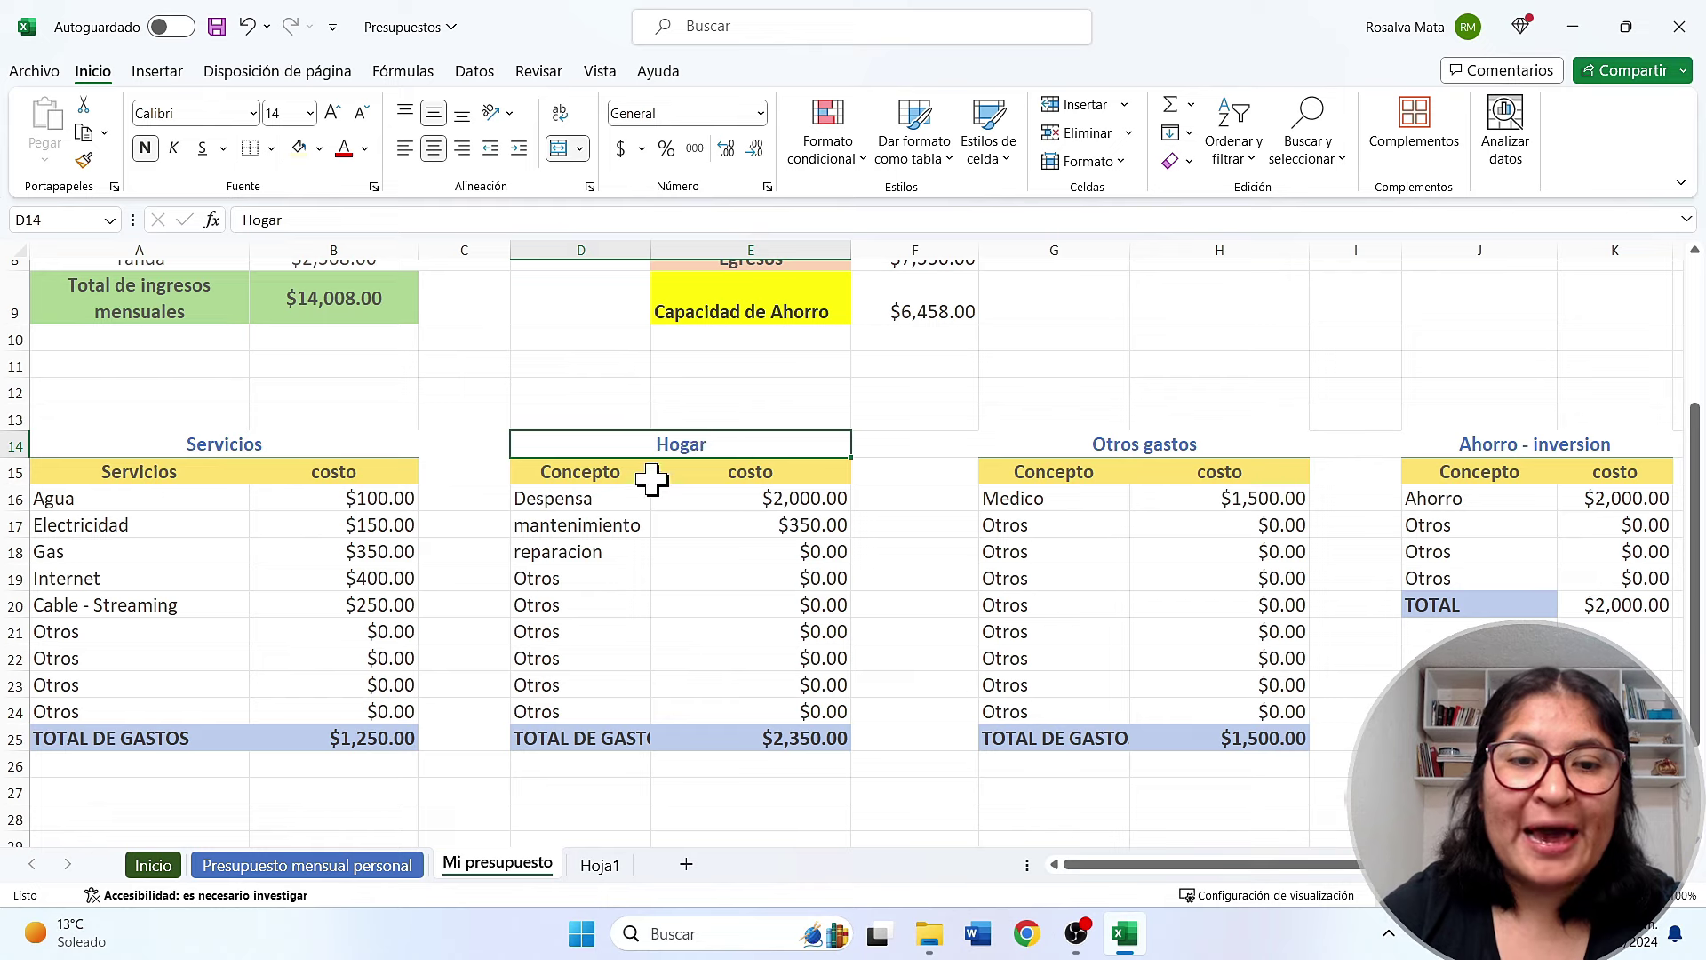
pyautogui.click(620, 496)
pyautogui.click(787, 496)
pyautogui.doubleClick(787, 497)
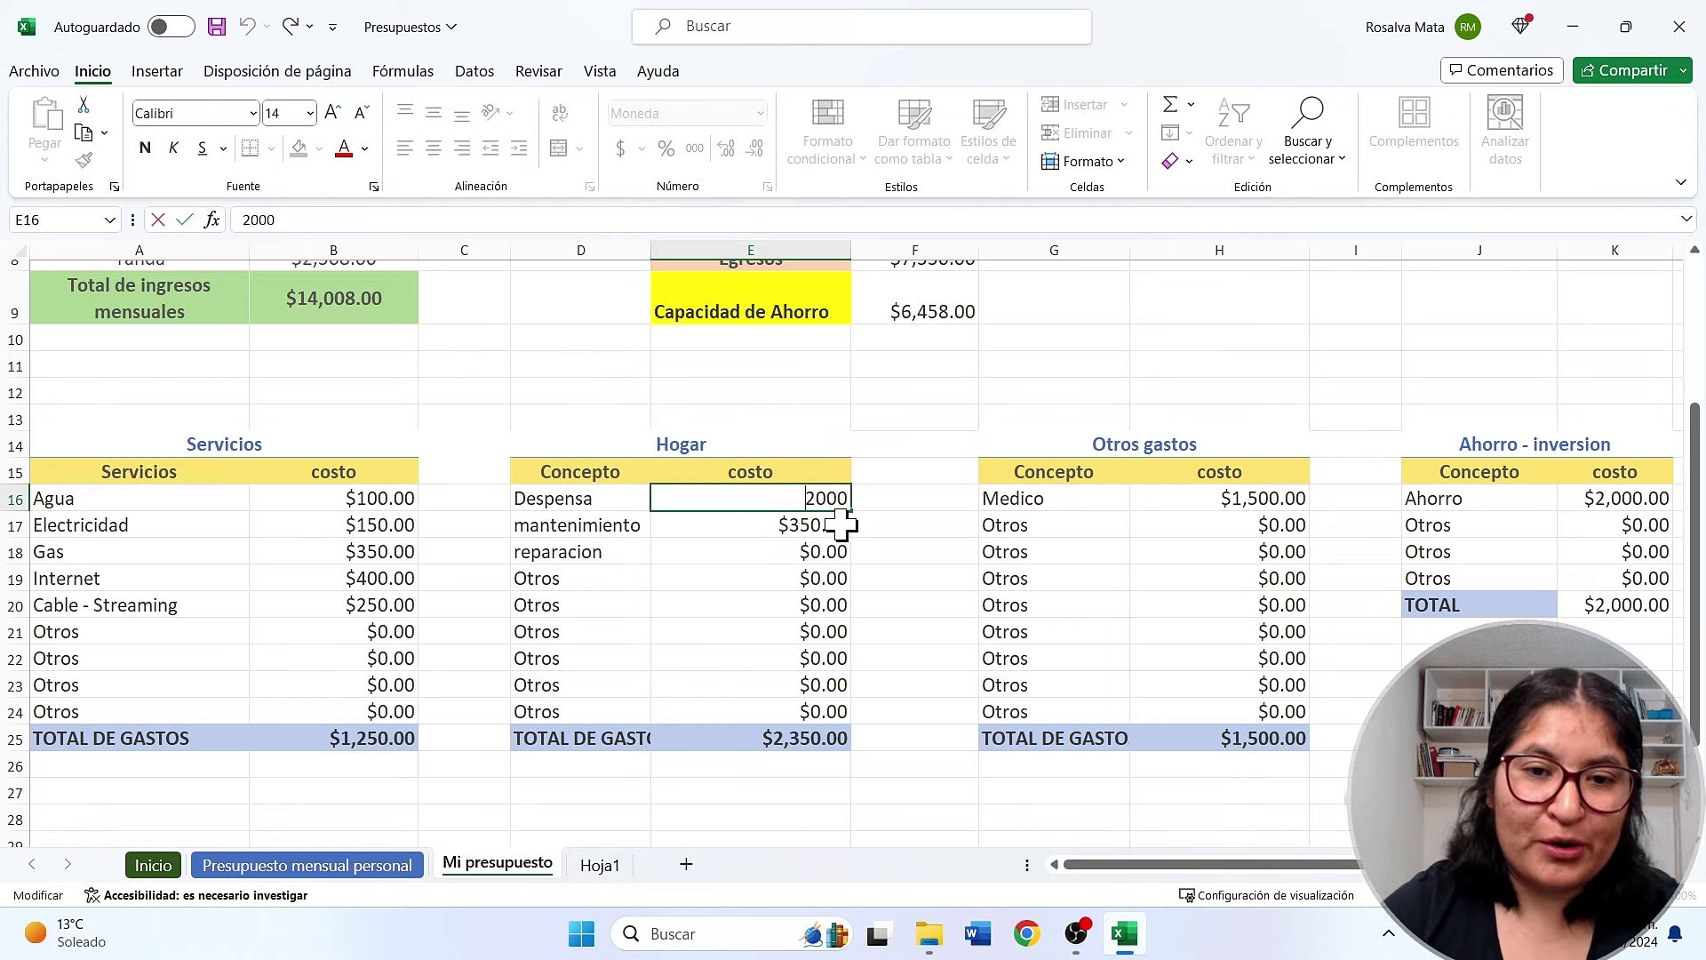
pyautogui.press('Delete')
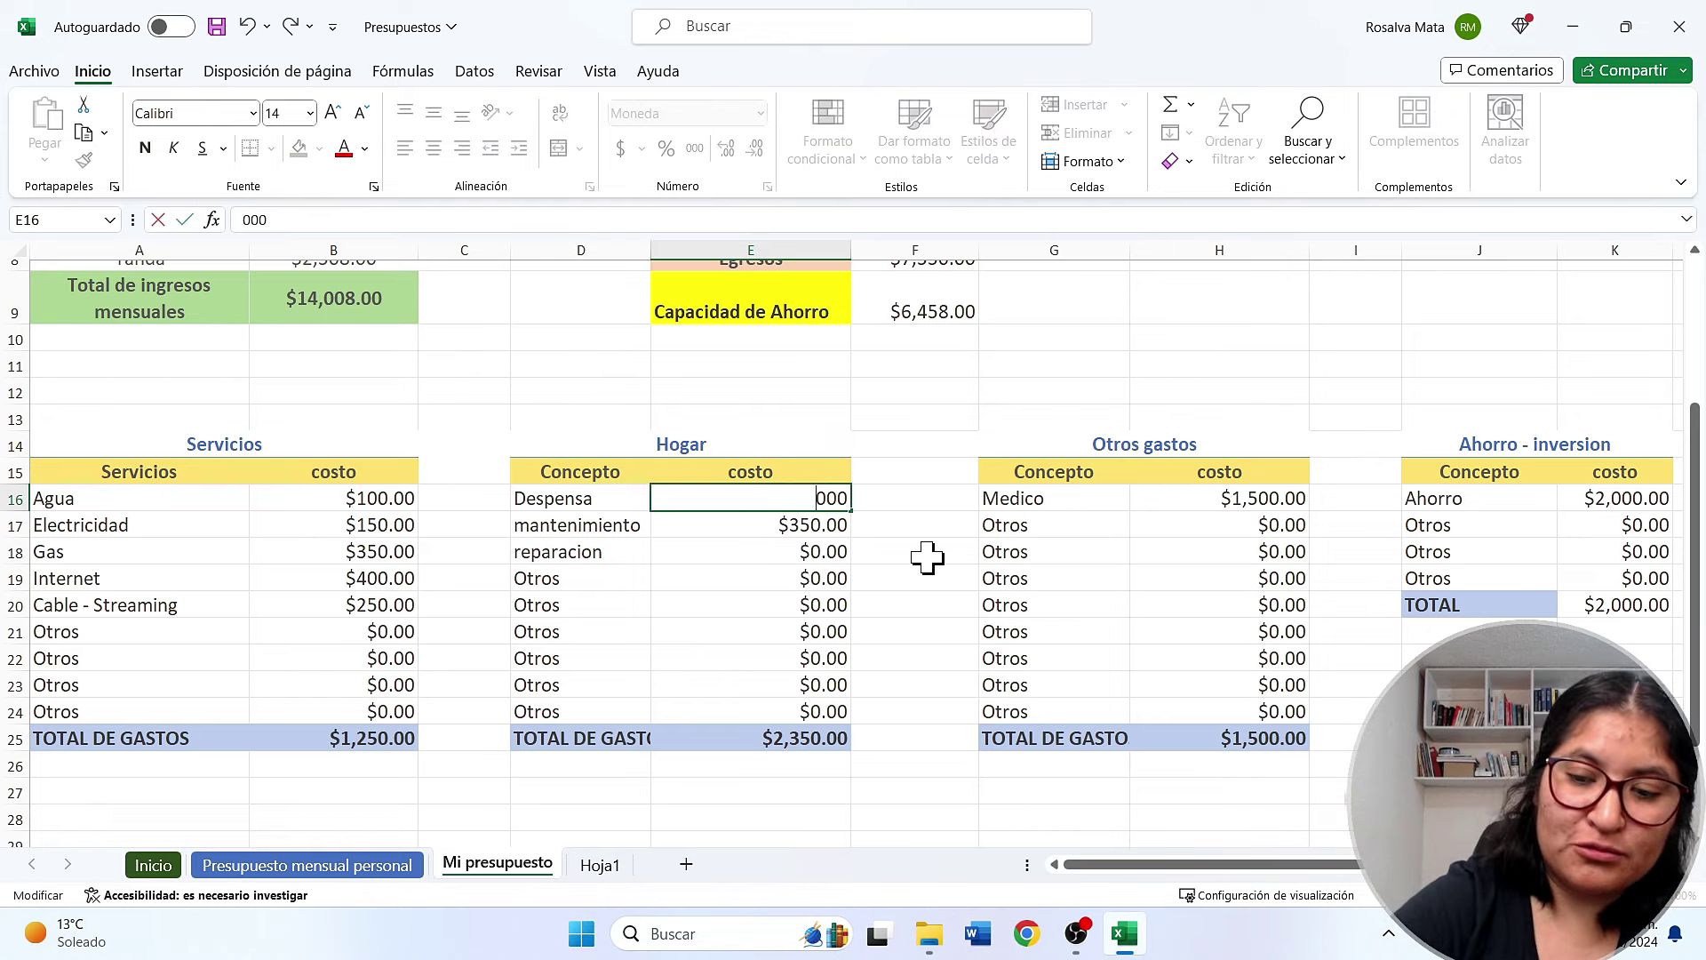
pyautogui.write('35')
pyautogui.press('Delete')
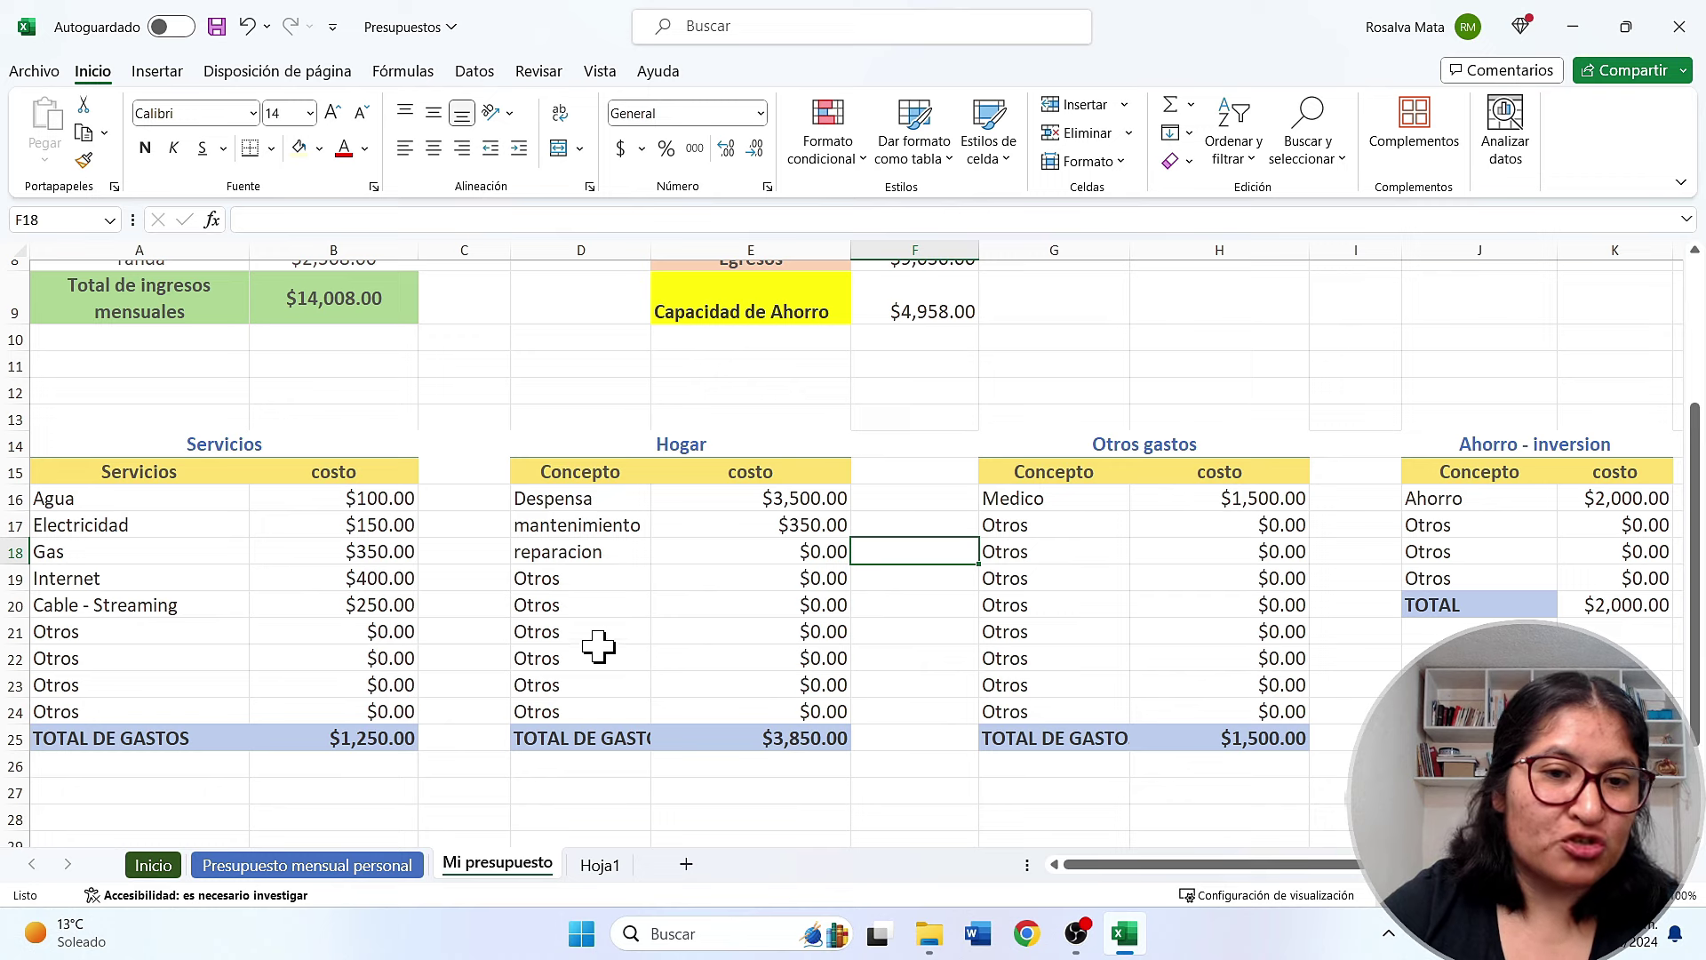
# Look over the mantenimiento, reparación, Médico and Otros gastos entries in the tables
pyautogui.click(569, 526)
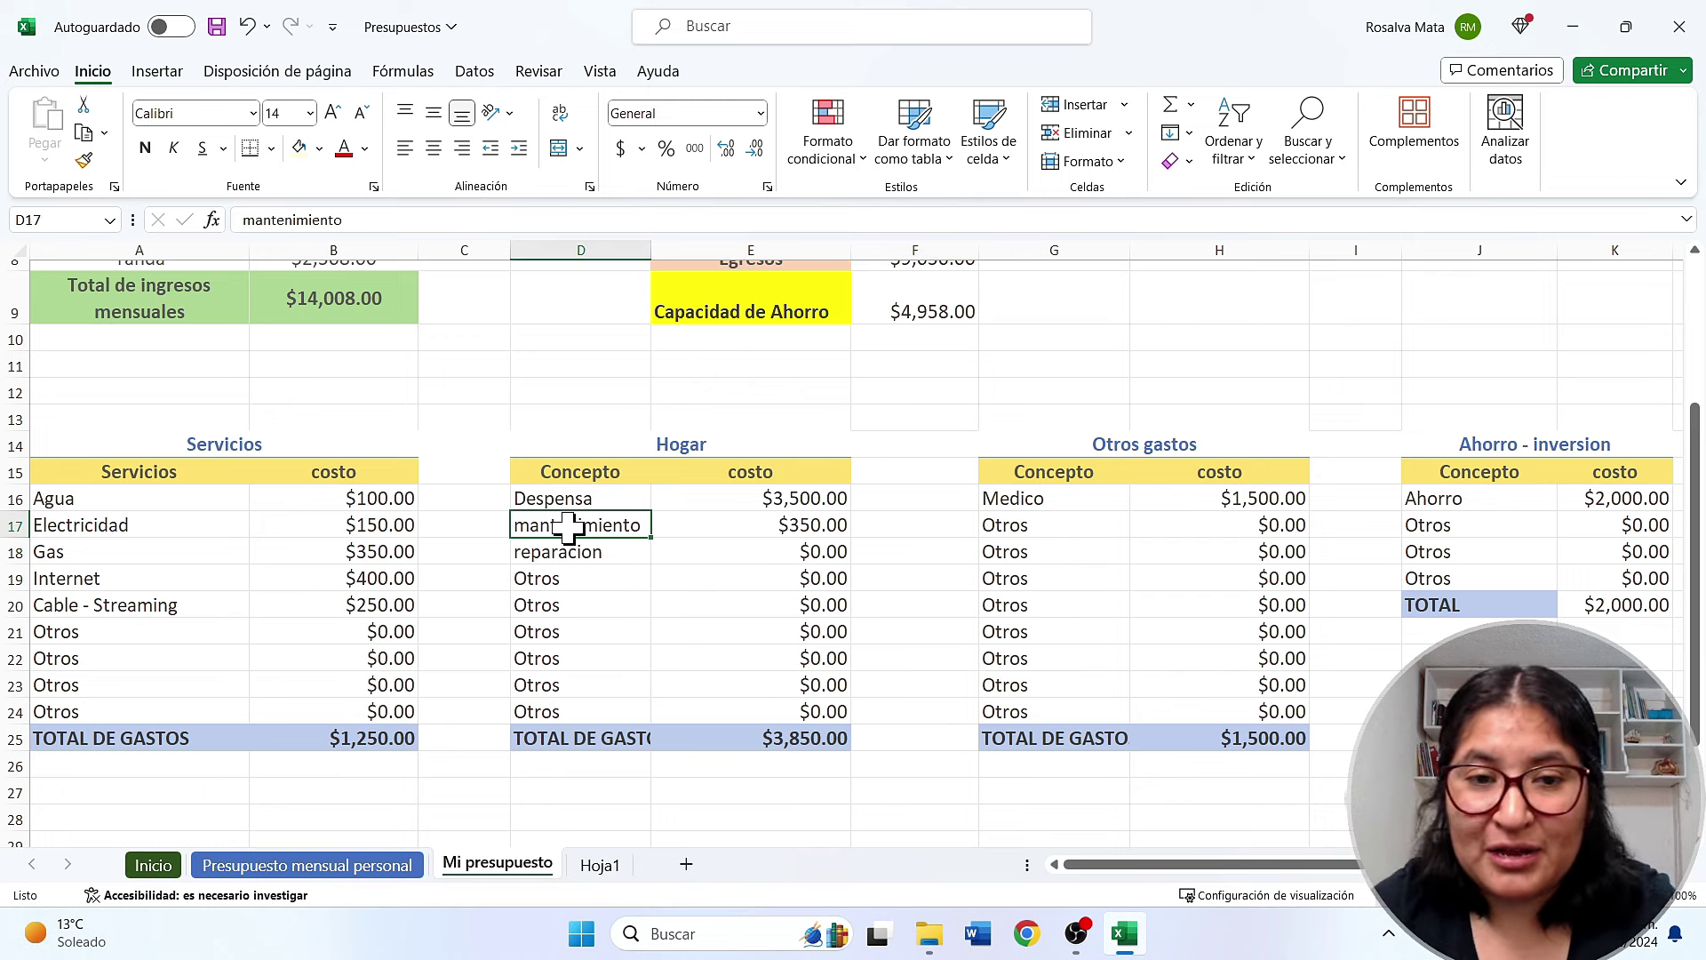
pyautogui.click(583, 550)
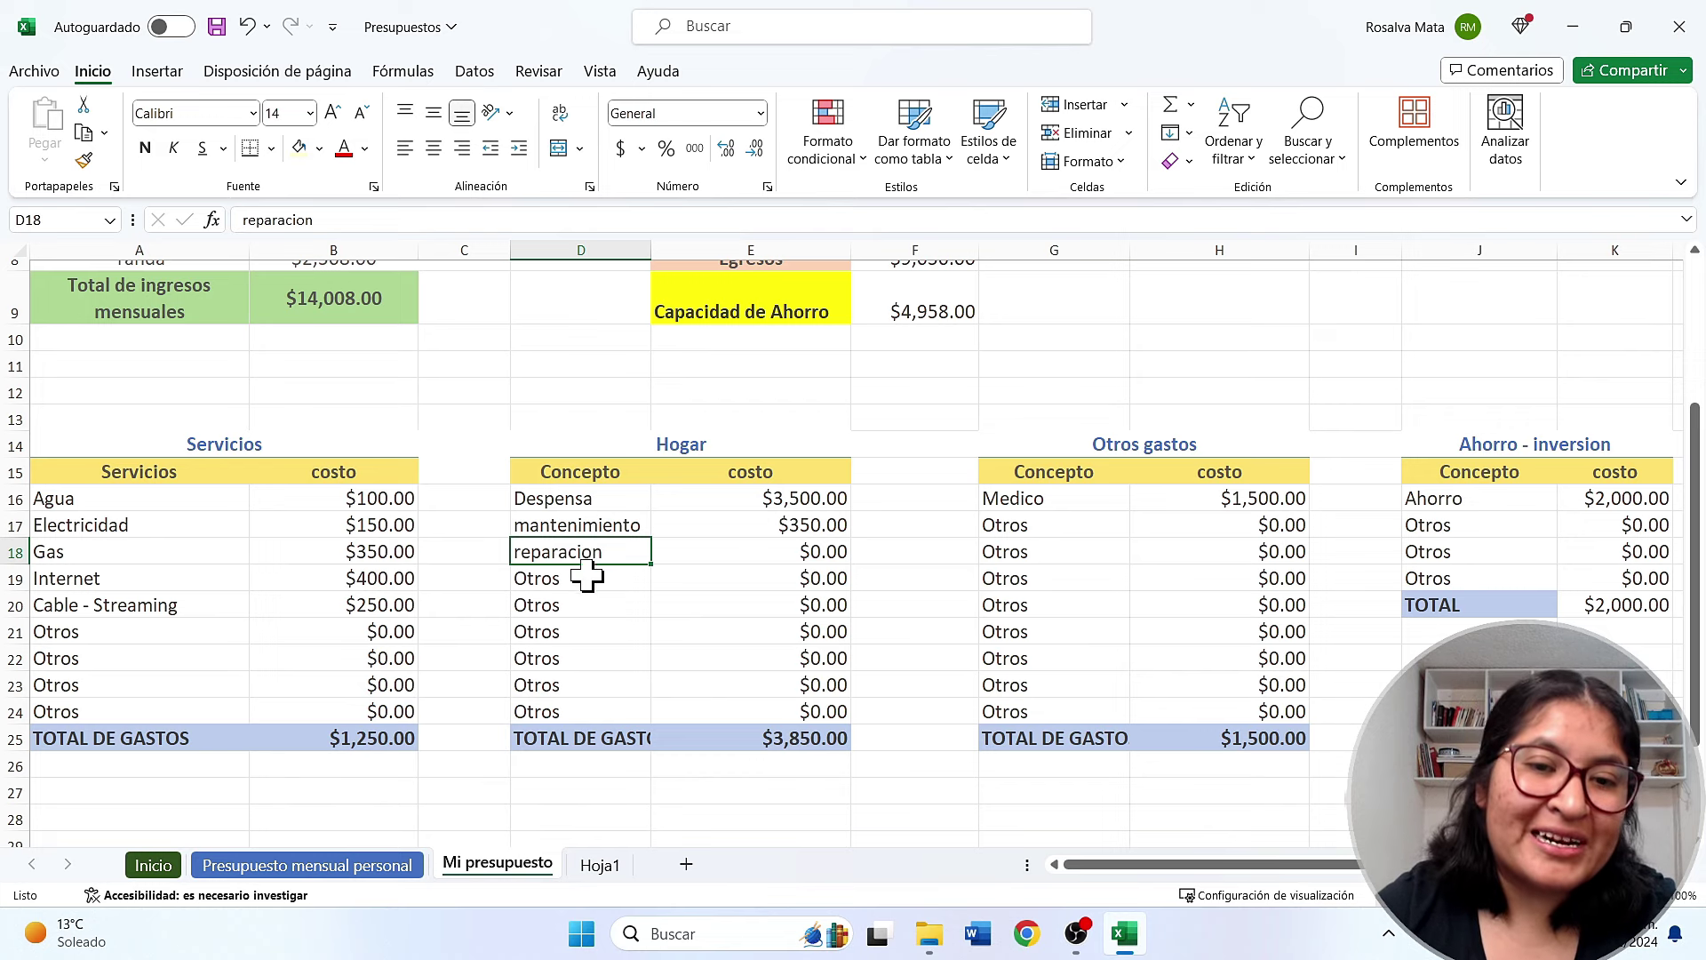
pyautogui.click(1047, 544)
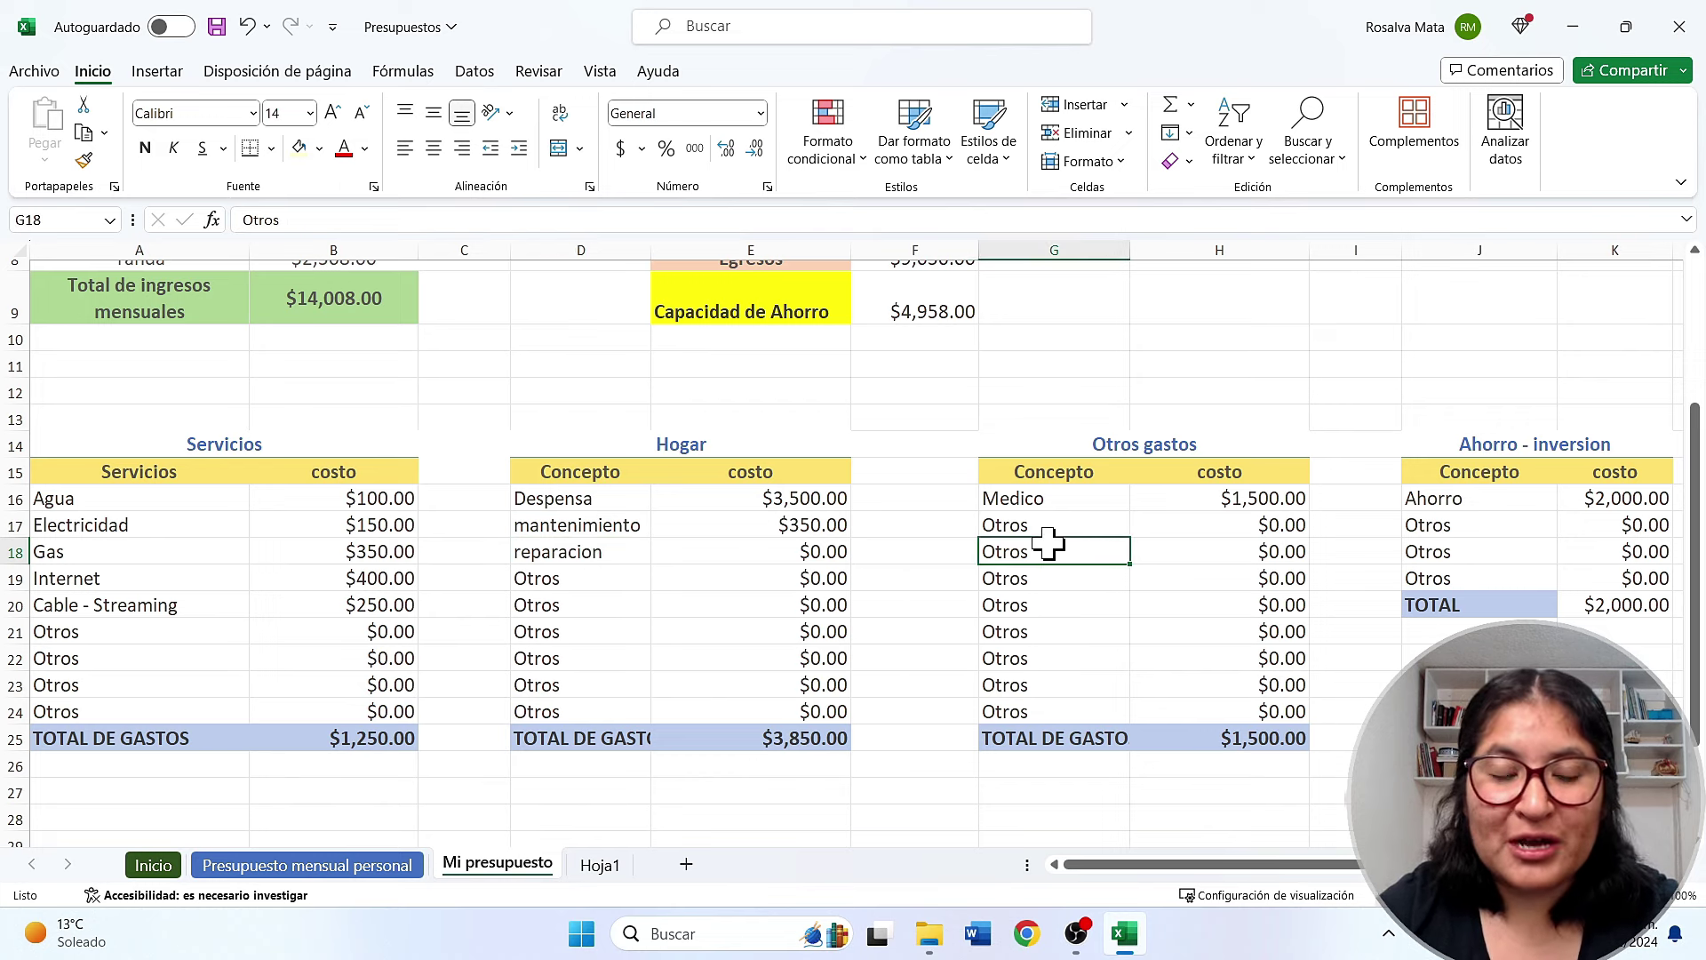
pyautogui.click(1052, 491)
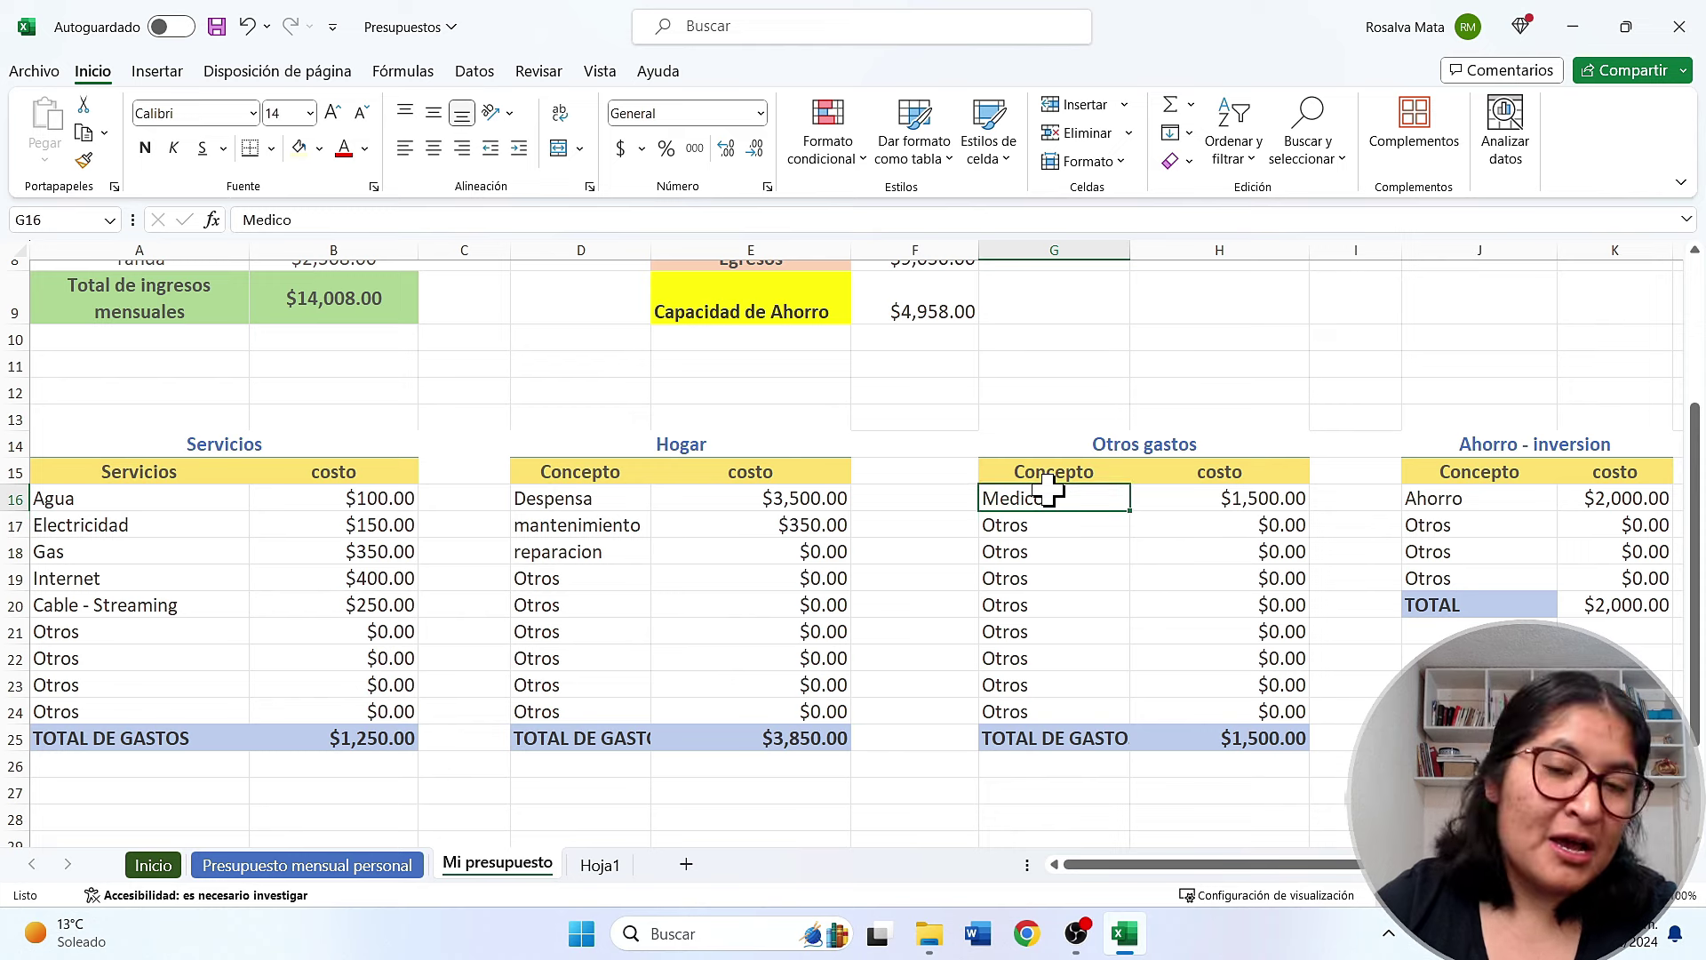
pyautogui.click(1252, 544)
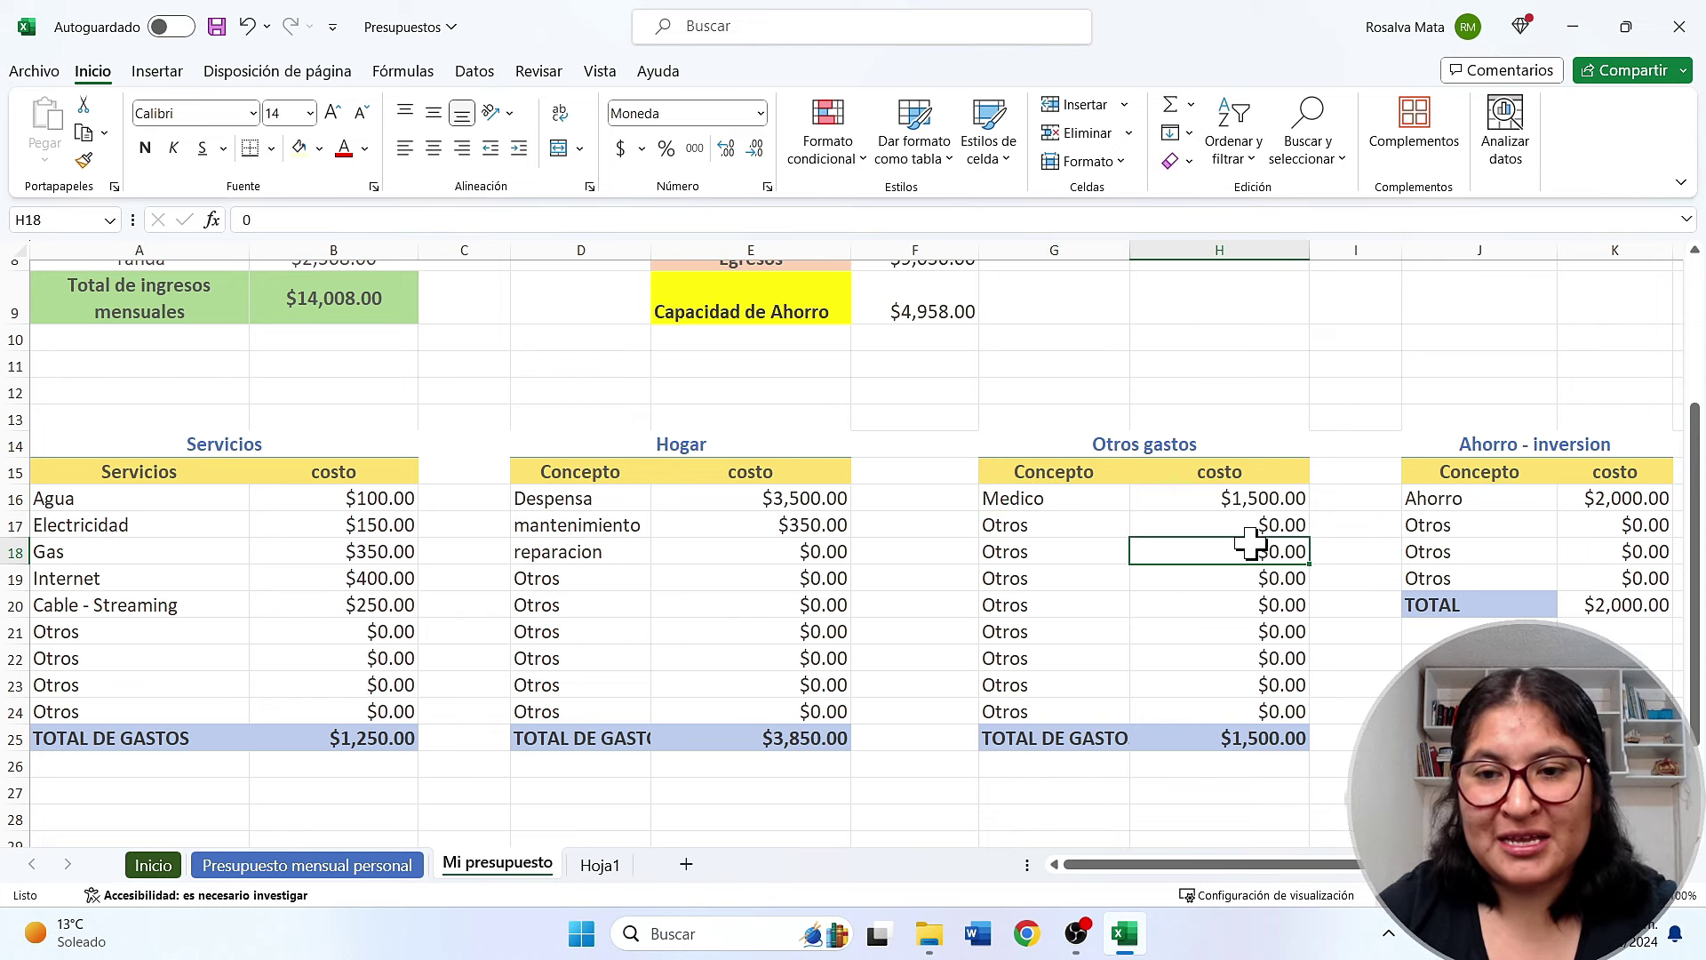
pyautogui.click(1028, 604)
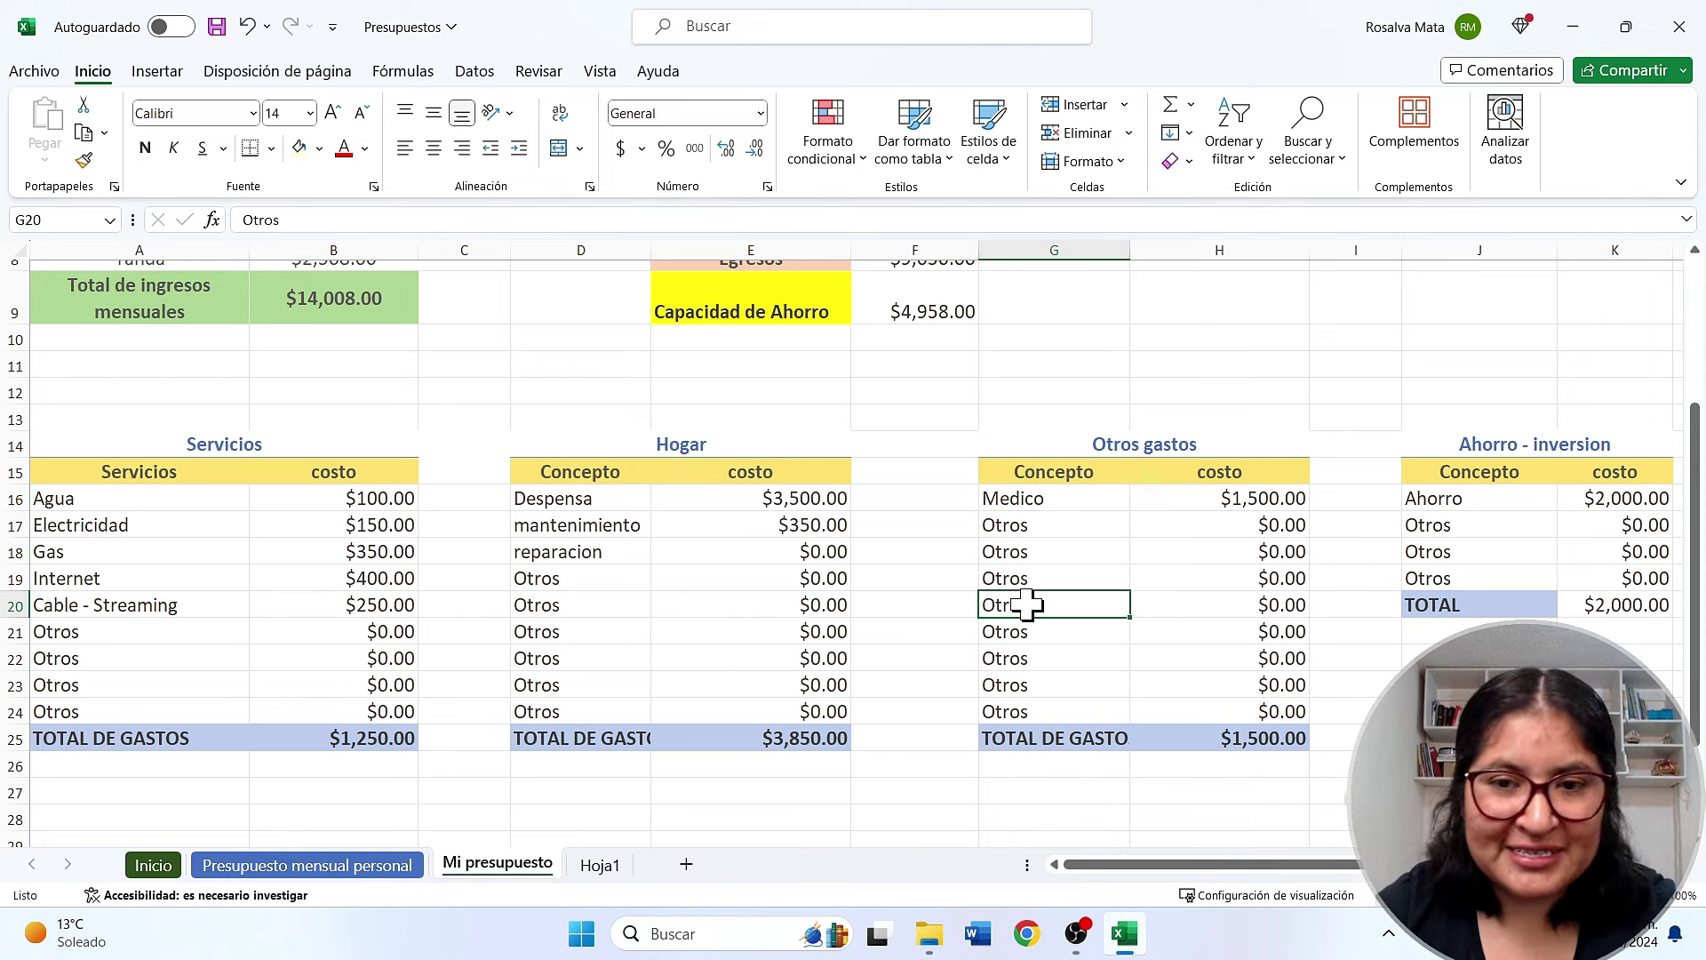
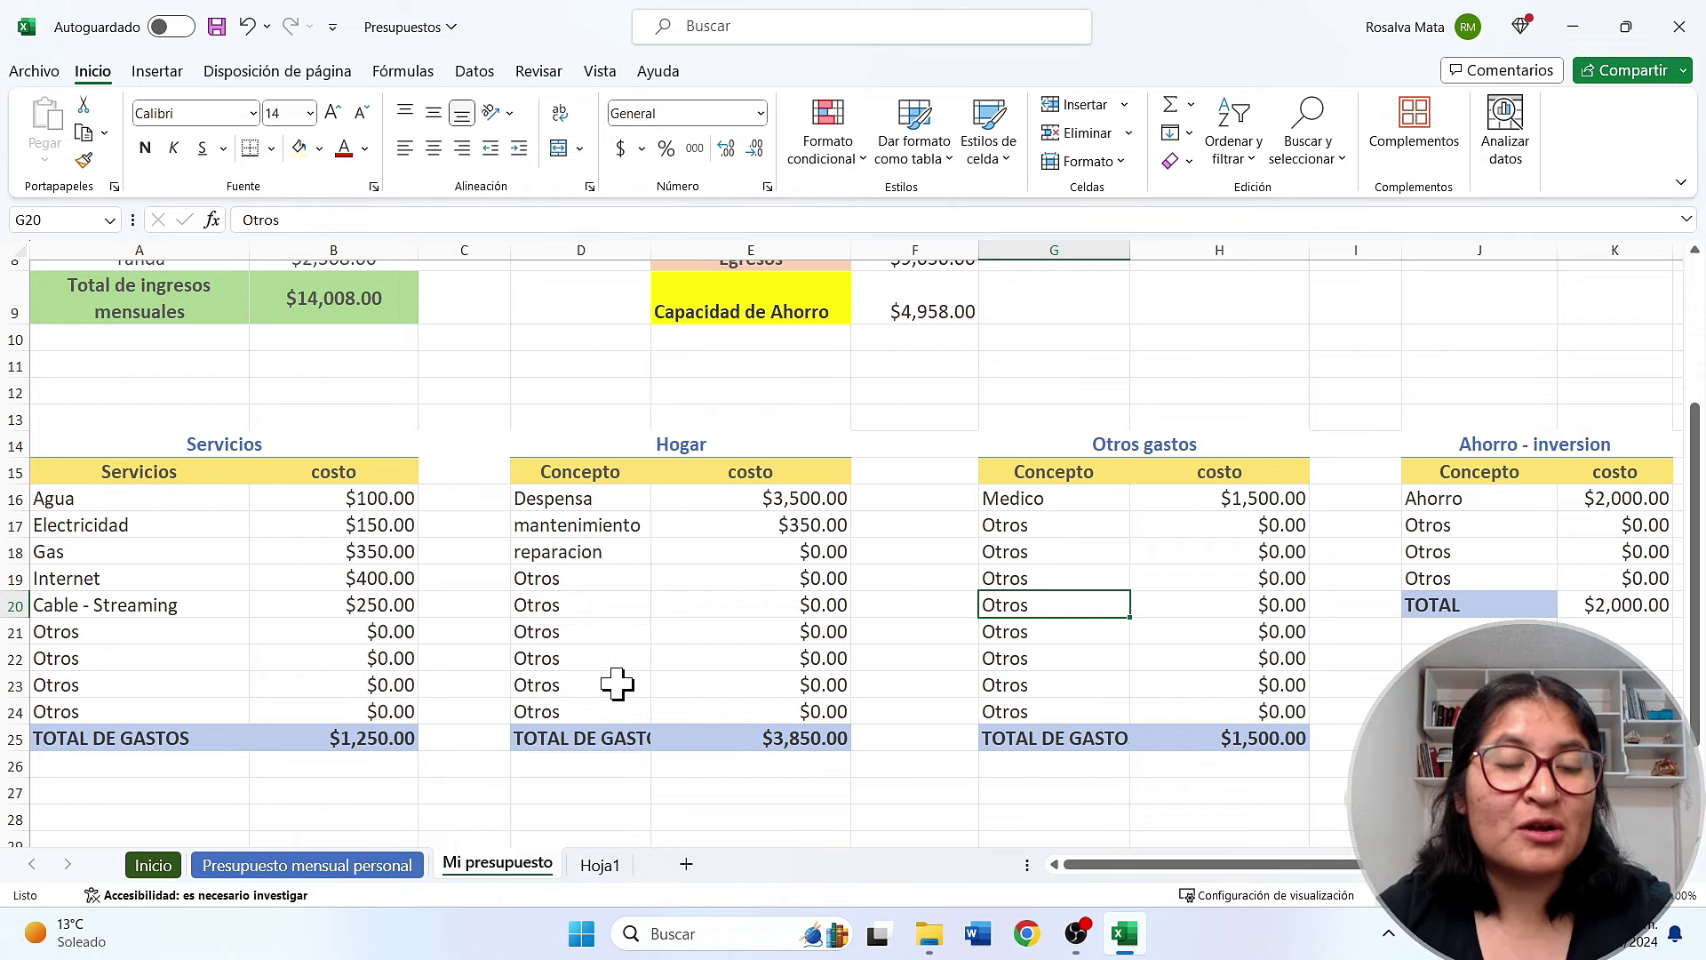
# Move from the Mi presupuesto sheet to Hoja1, where income totals 12000
pyautogui.scroll(-1, 614, 684)
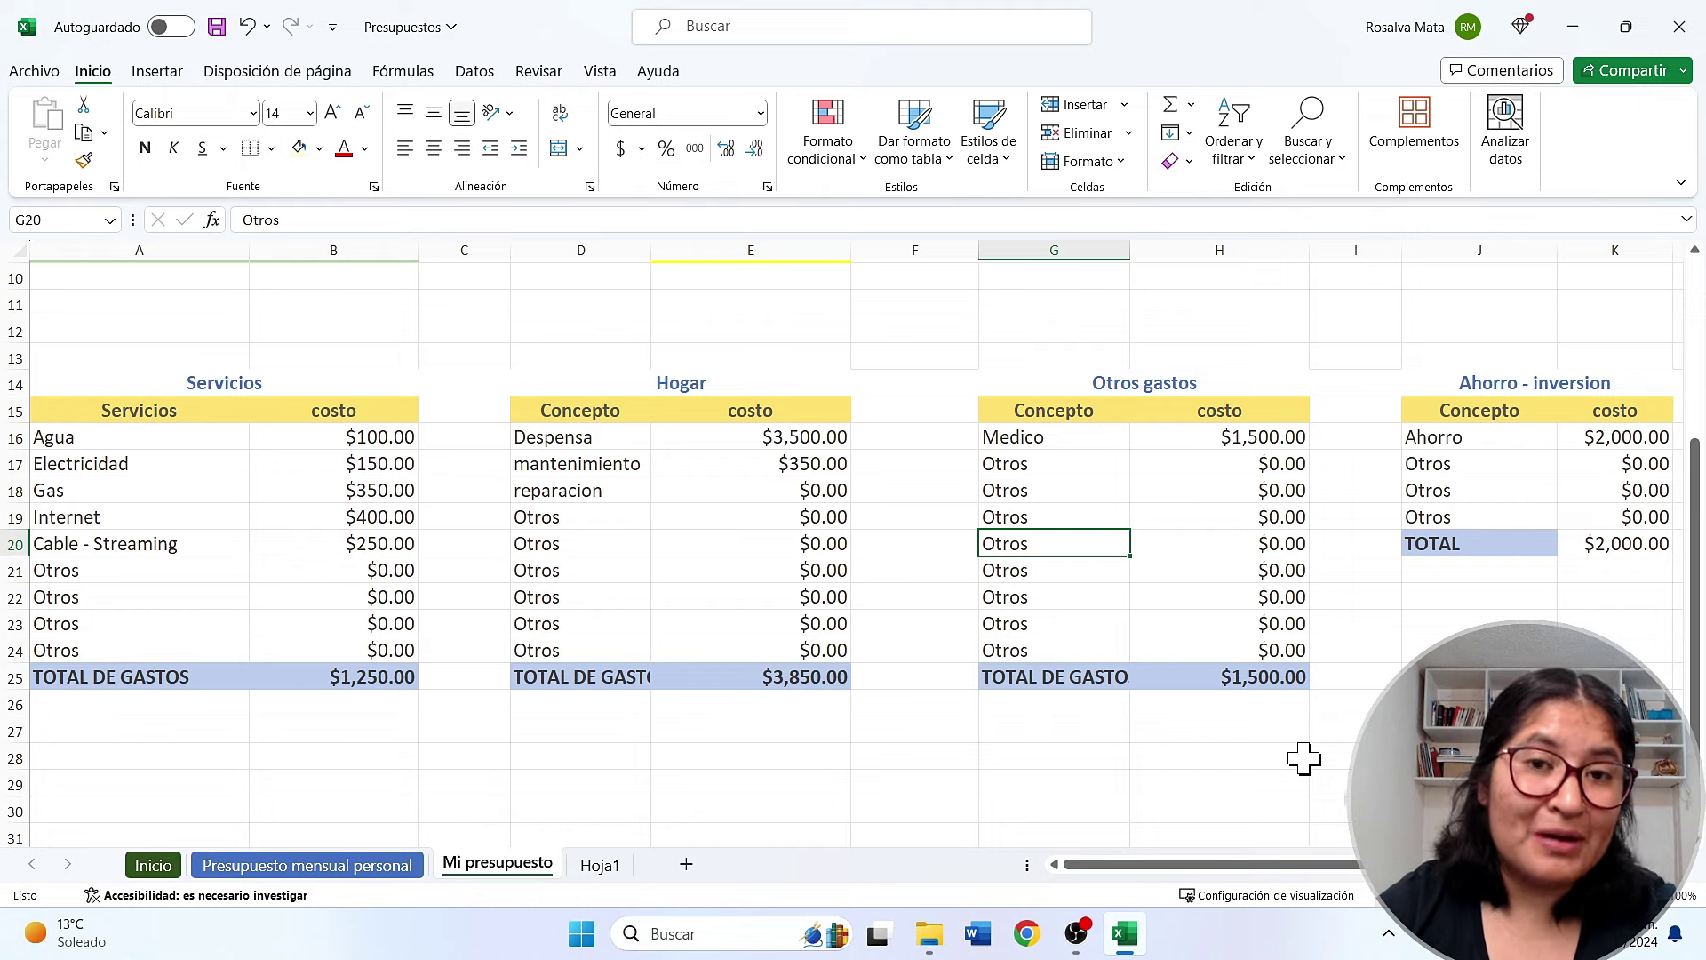
pyautogui.hotkey('ctrl', 'pagedown')
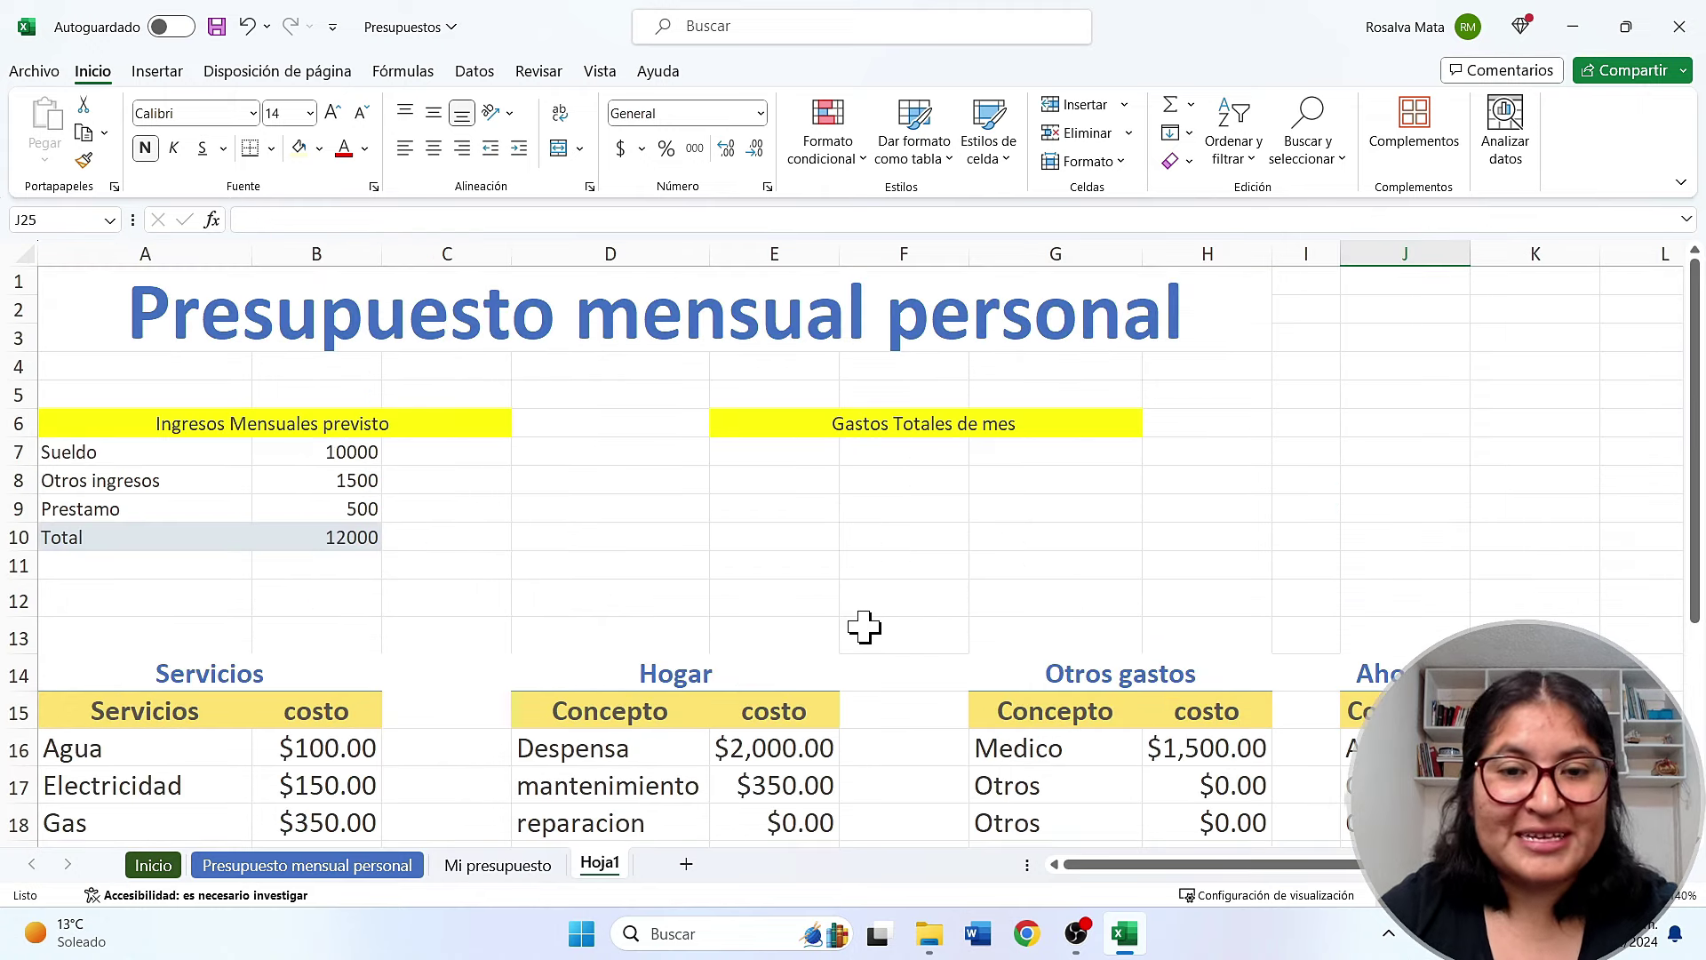
# Add the summary labels INGRESOS in E7 and EGRESOS in E8
pyautogui.click(960, 444)
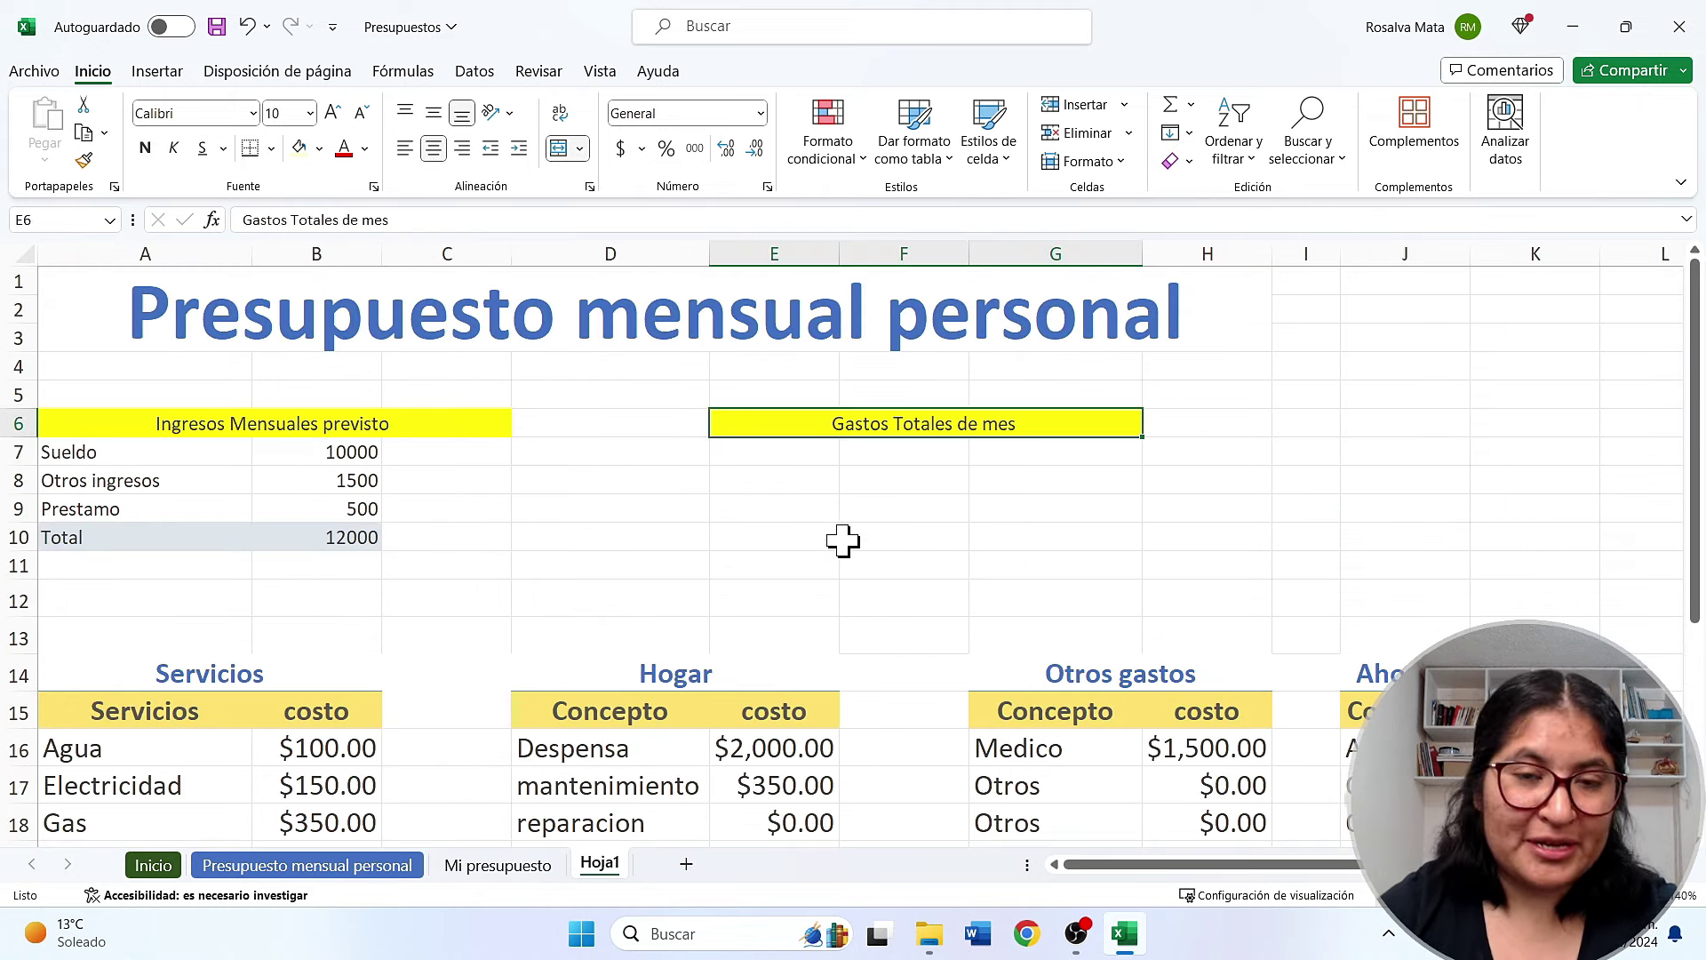
pyautogui.click(809, 449)
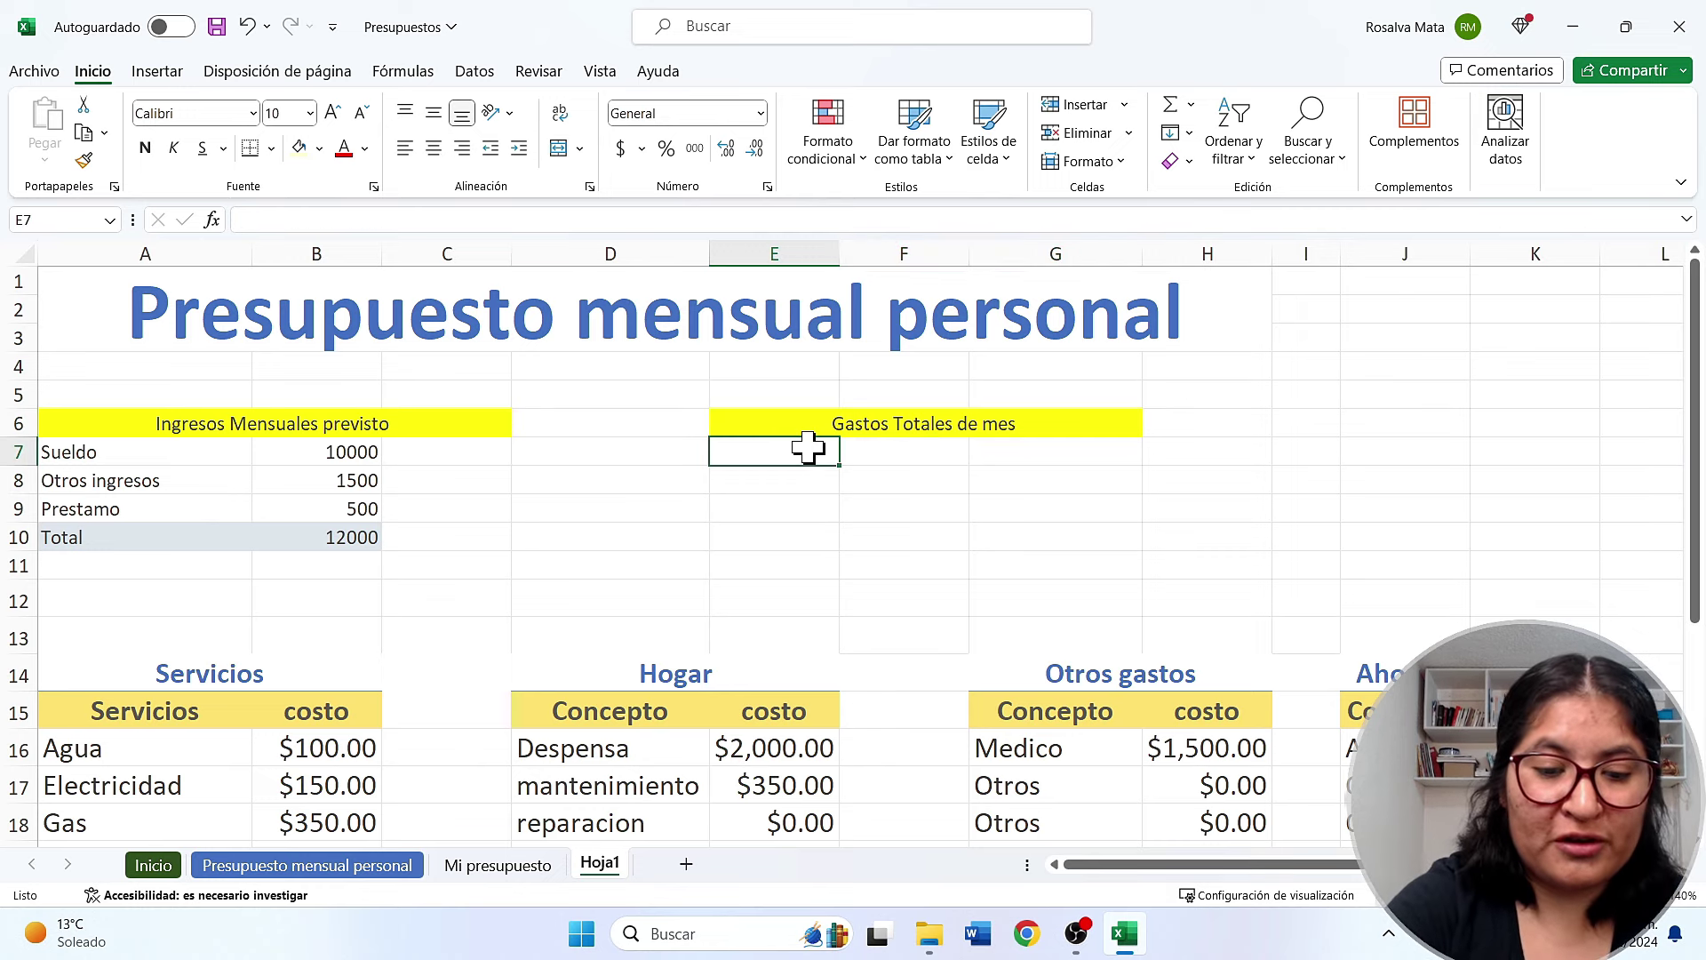
pyautogui.write('INGRESOS')
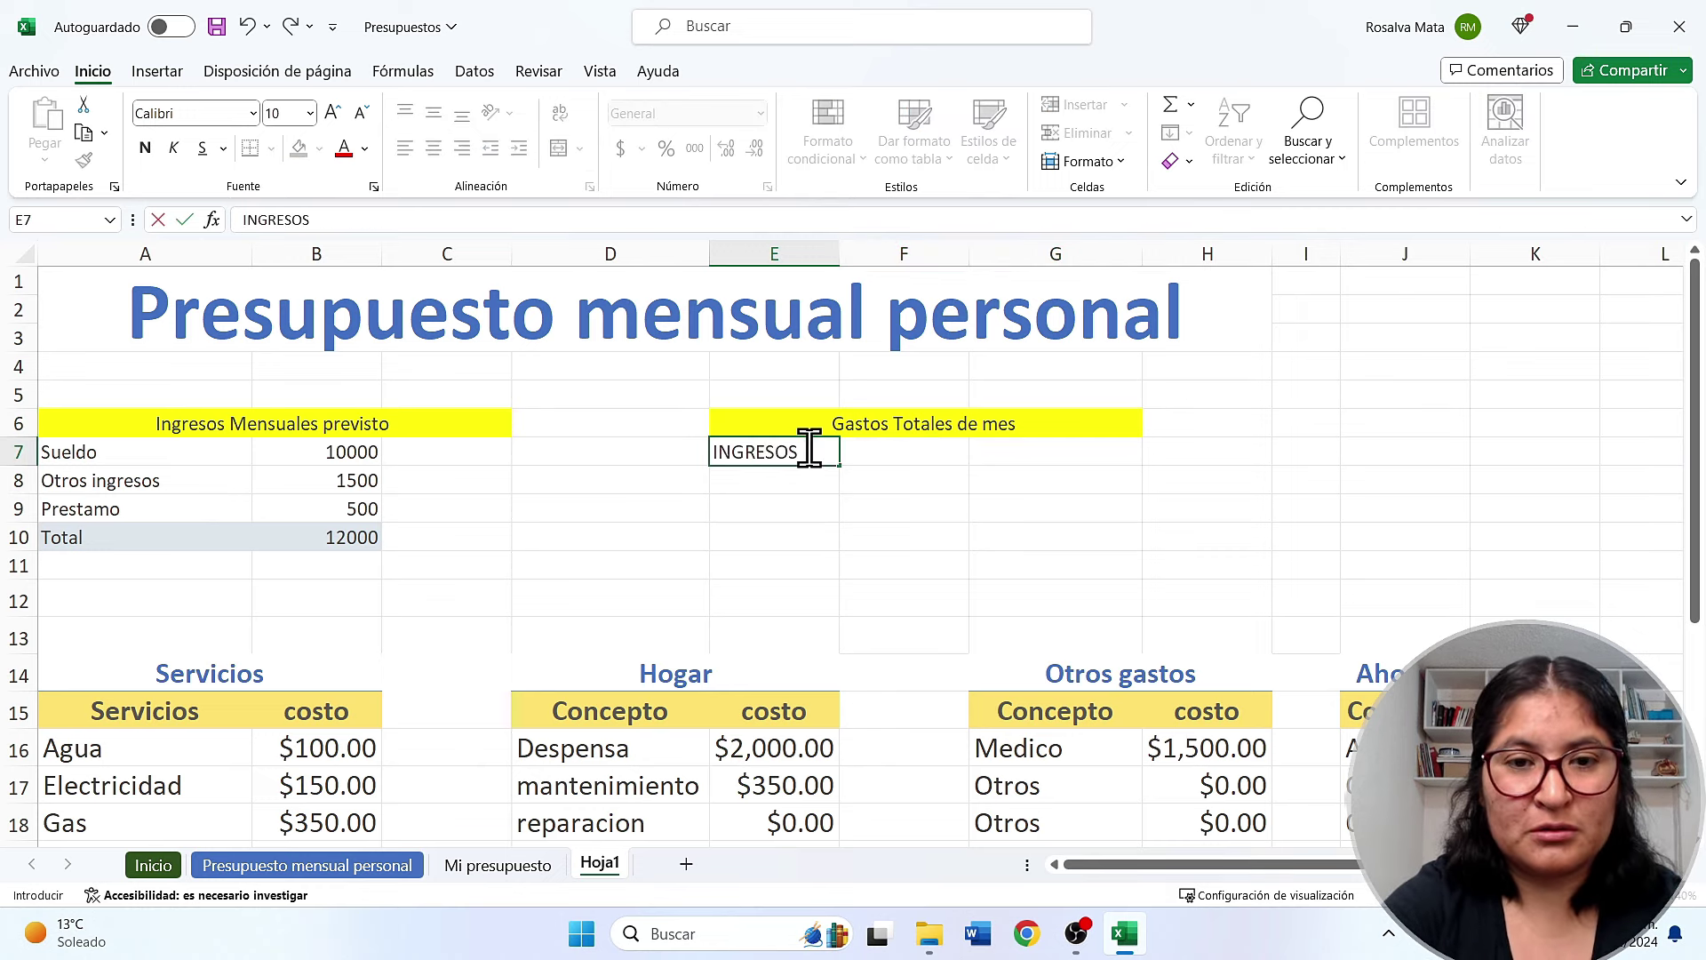
pyautogui.click(903, 454)
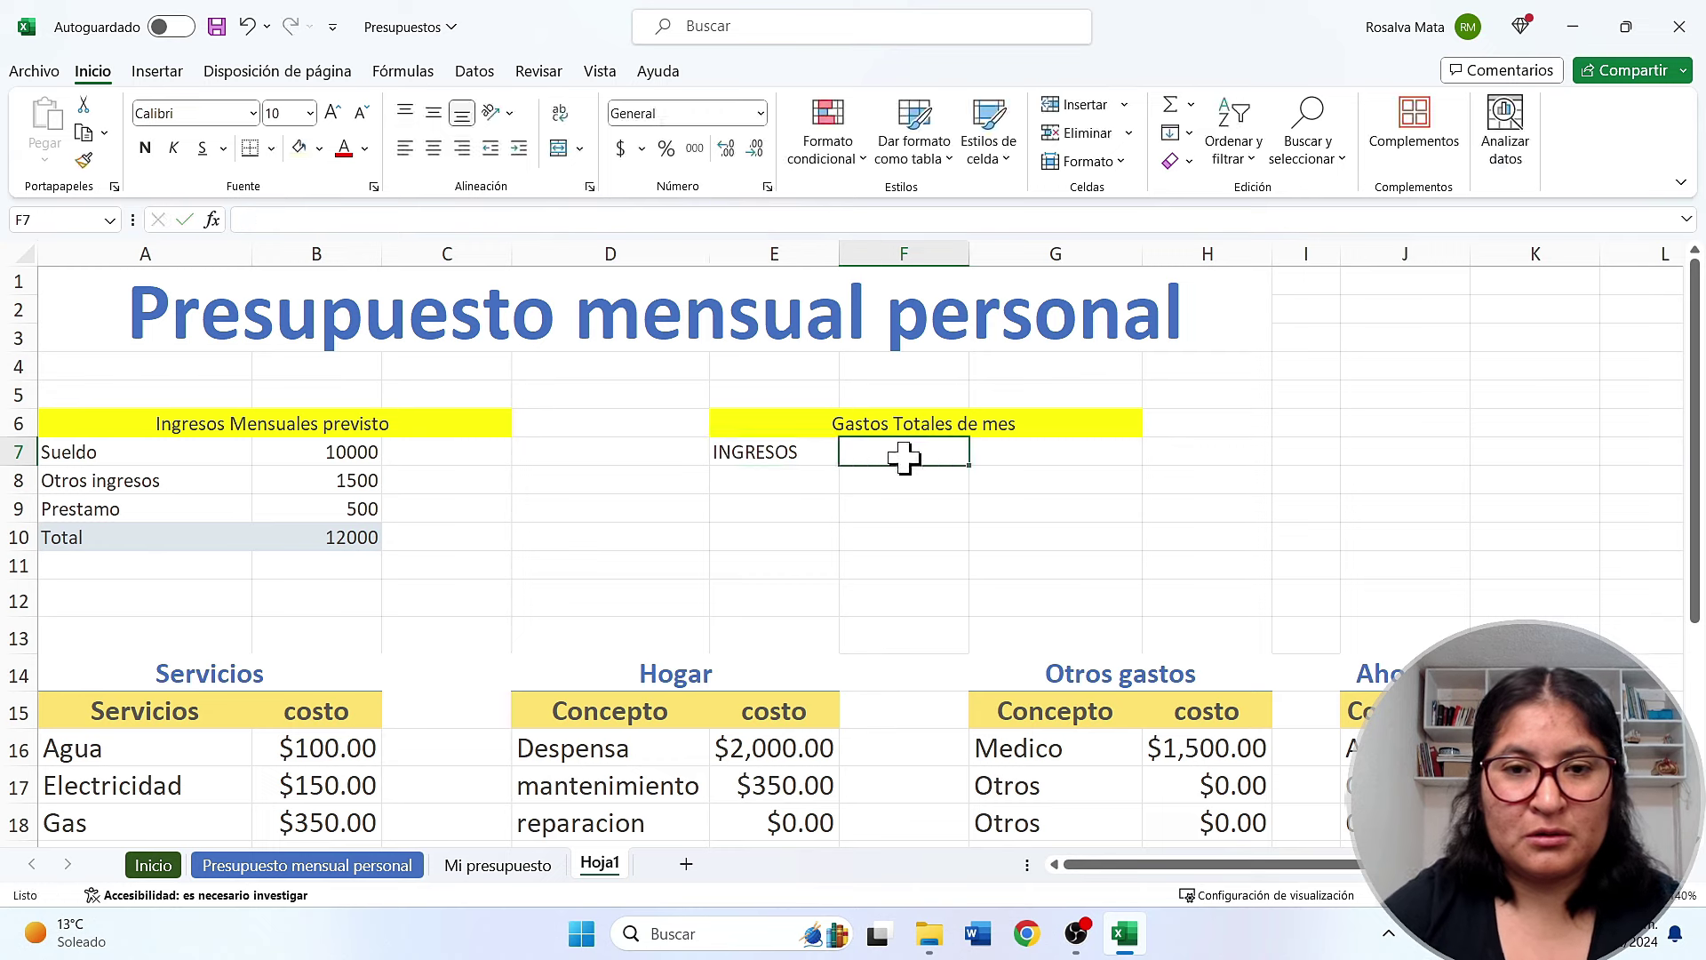
pyautogui.doubleClick(781, 480)
pyautogui.write('EGRESA')
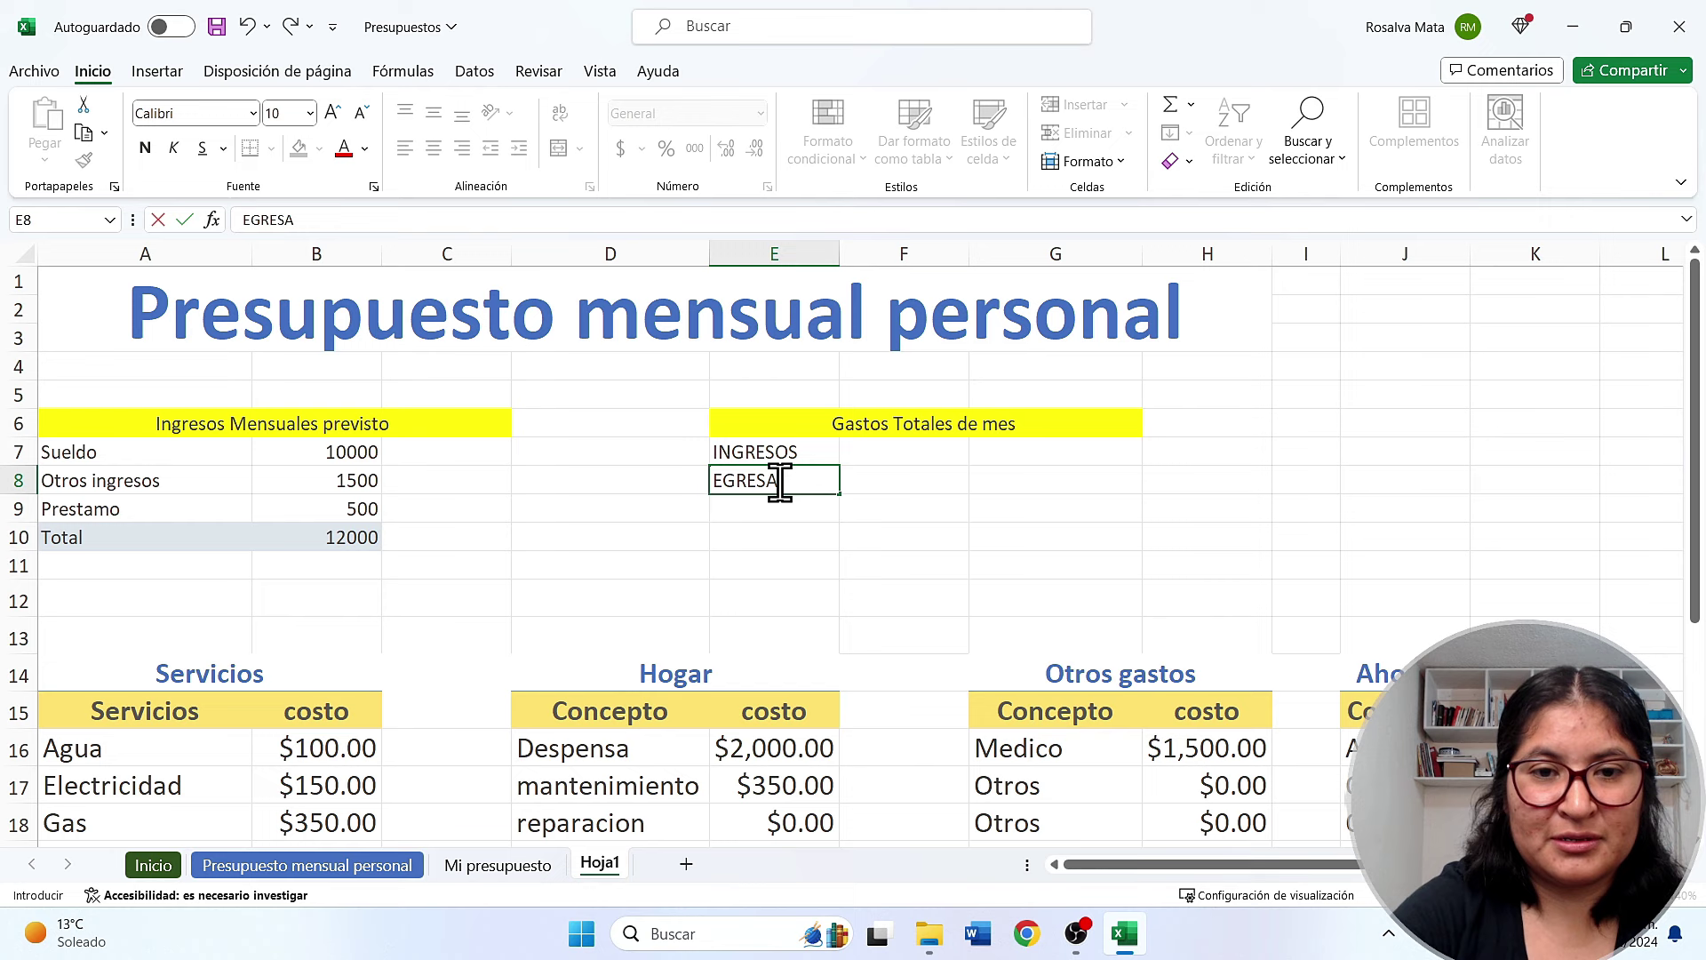
pyautogui.press('BackSpace')
pyautogui.write('OS')
pyautogui.click(921, 457)
pyautogui.click(924, 484)
# Link INGRESOS in F7 to the income total with =B10
pyautogui.click(913, 455)
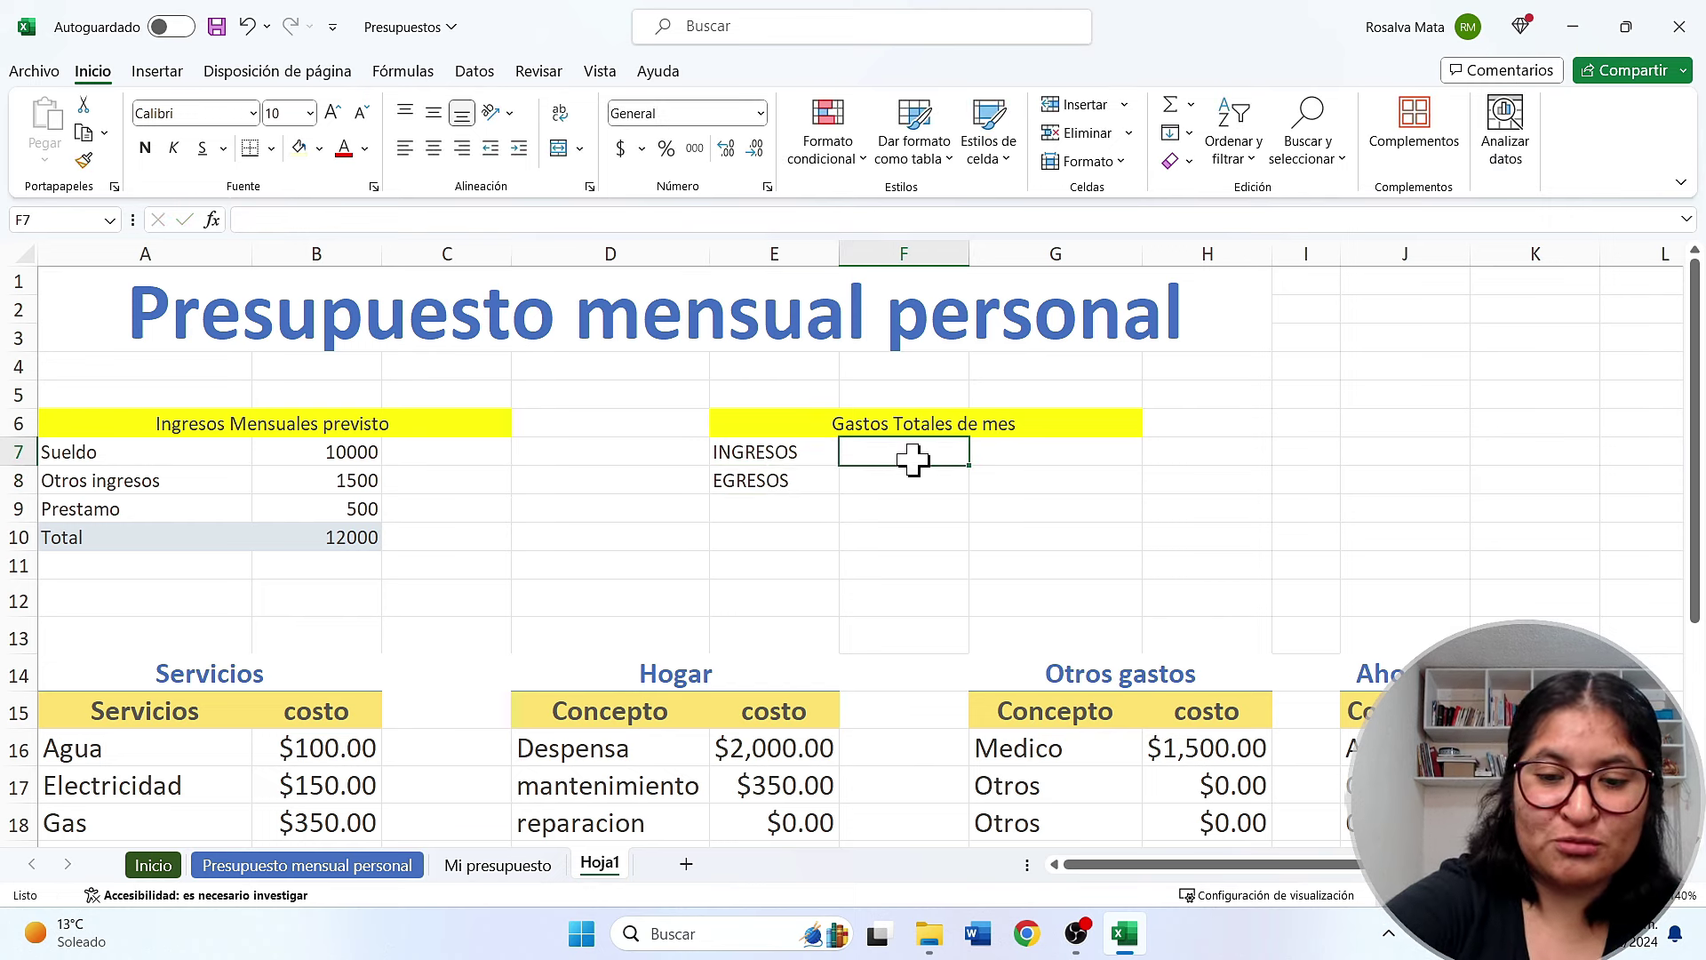
pyautogui.write('=')
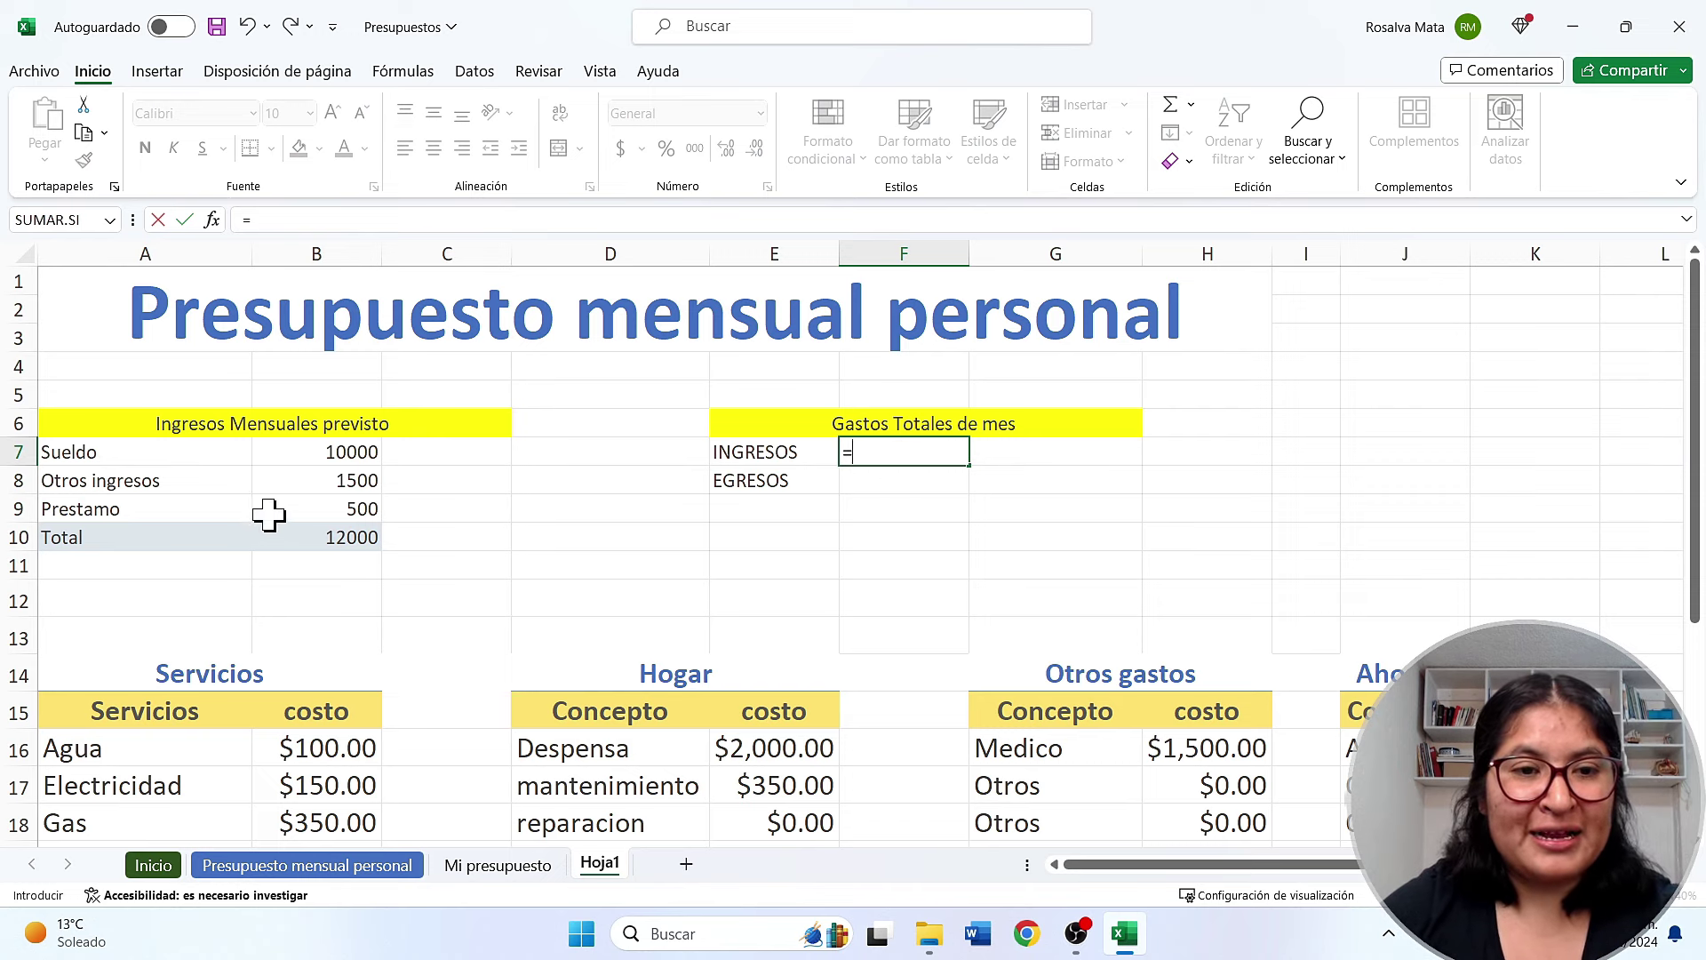
pyautogui.click(328, 532)
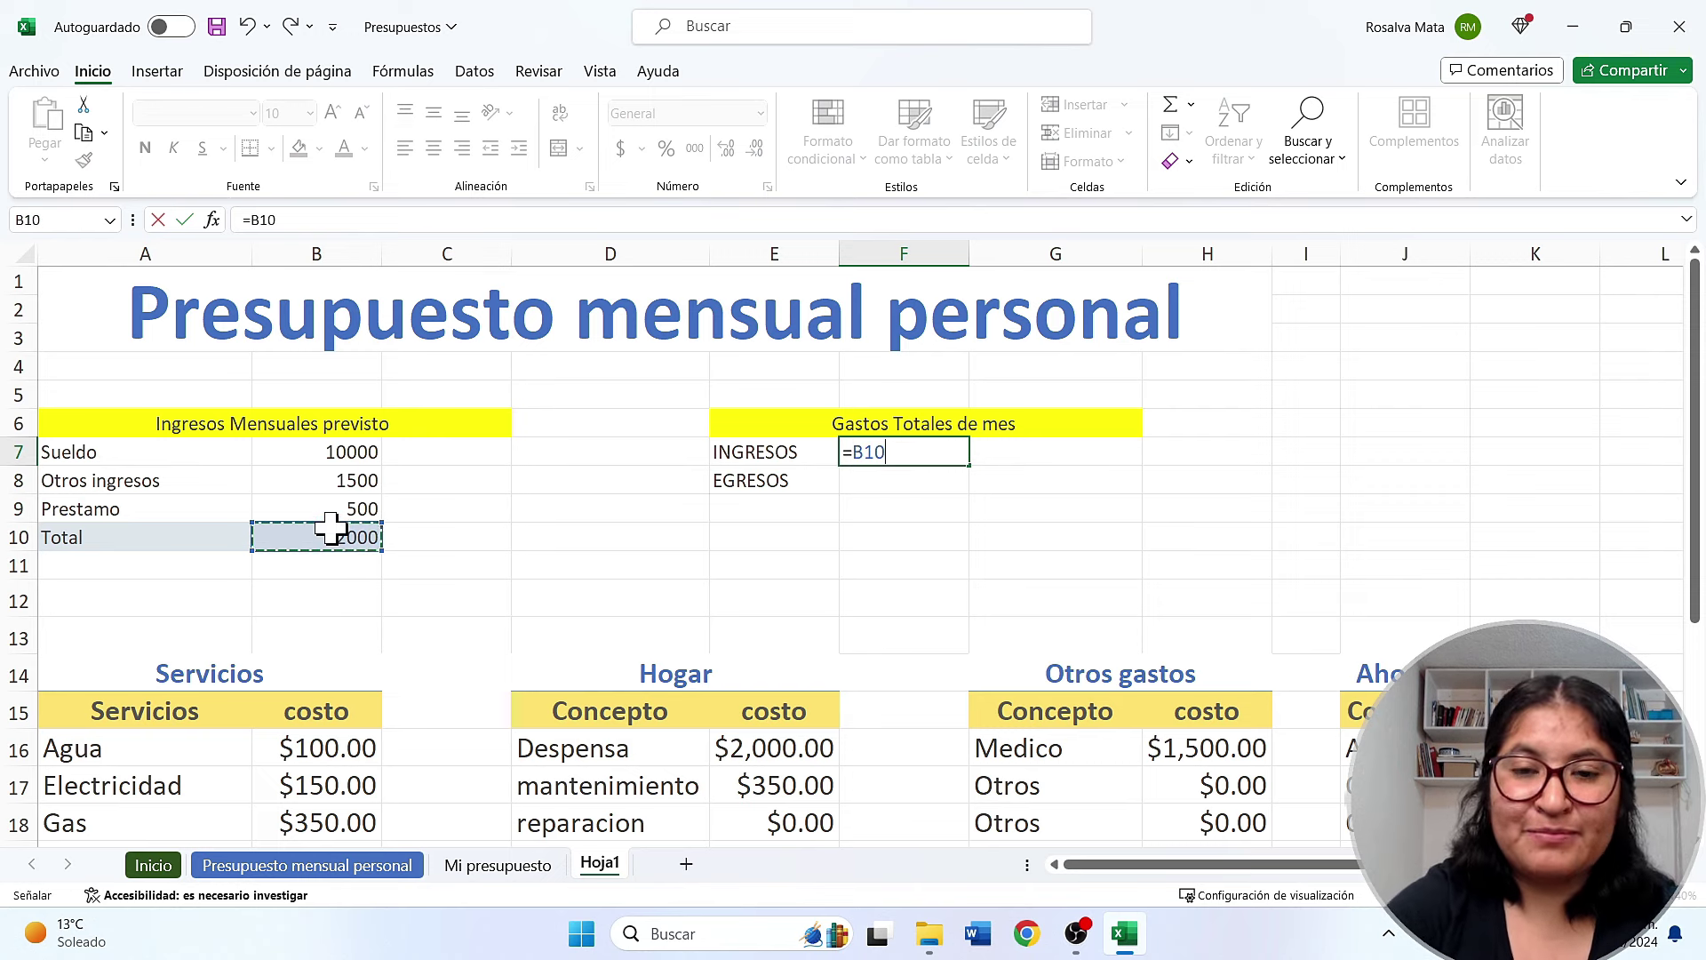
pyautogui.press('Return')
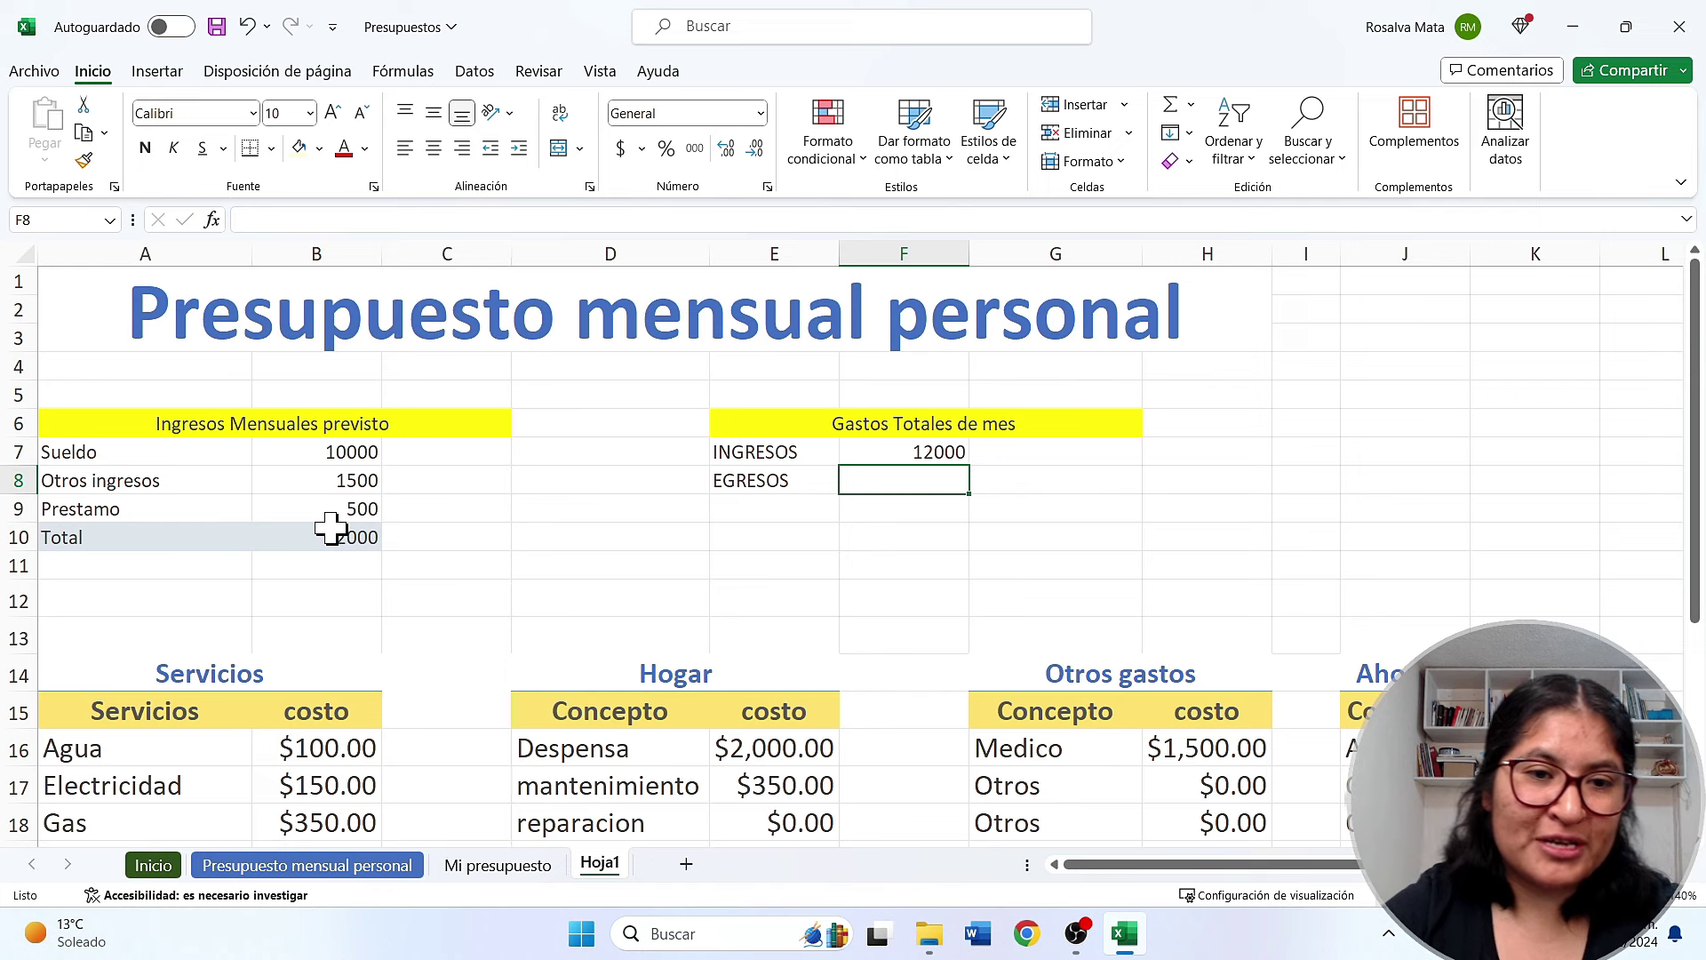
# Raise the Sueldo amount in B7 to 15000, so INGRESOS shows 17000
pyautogui.click(351, 476)
pyautogui.click(351, 452)
pyautogui.click(356, 509)
pyautogui.click(354, 454)
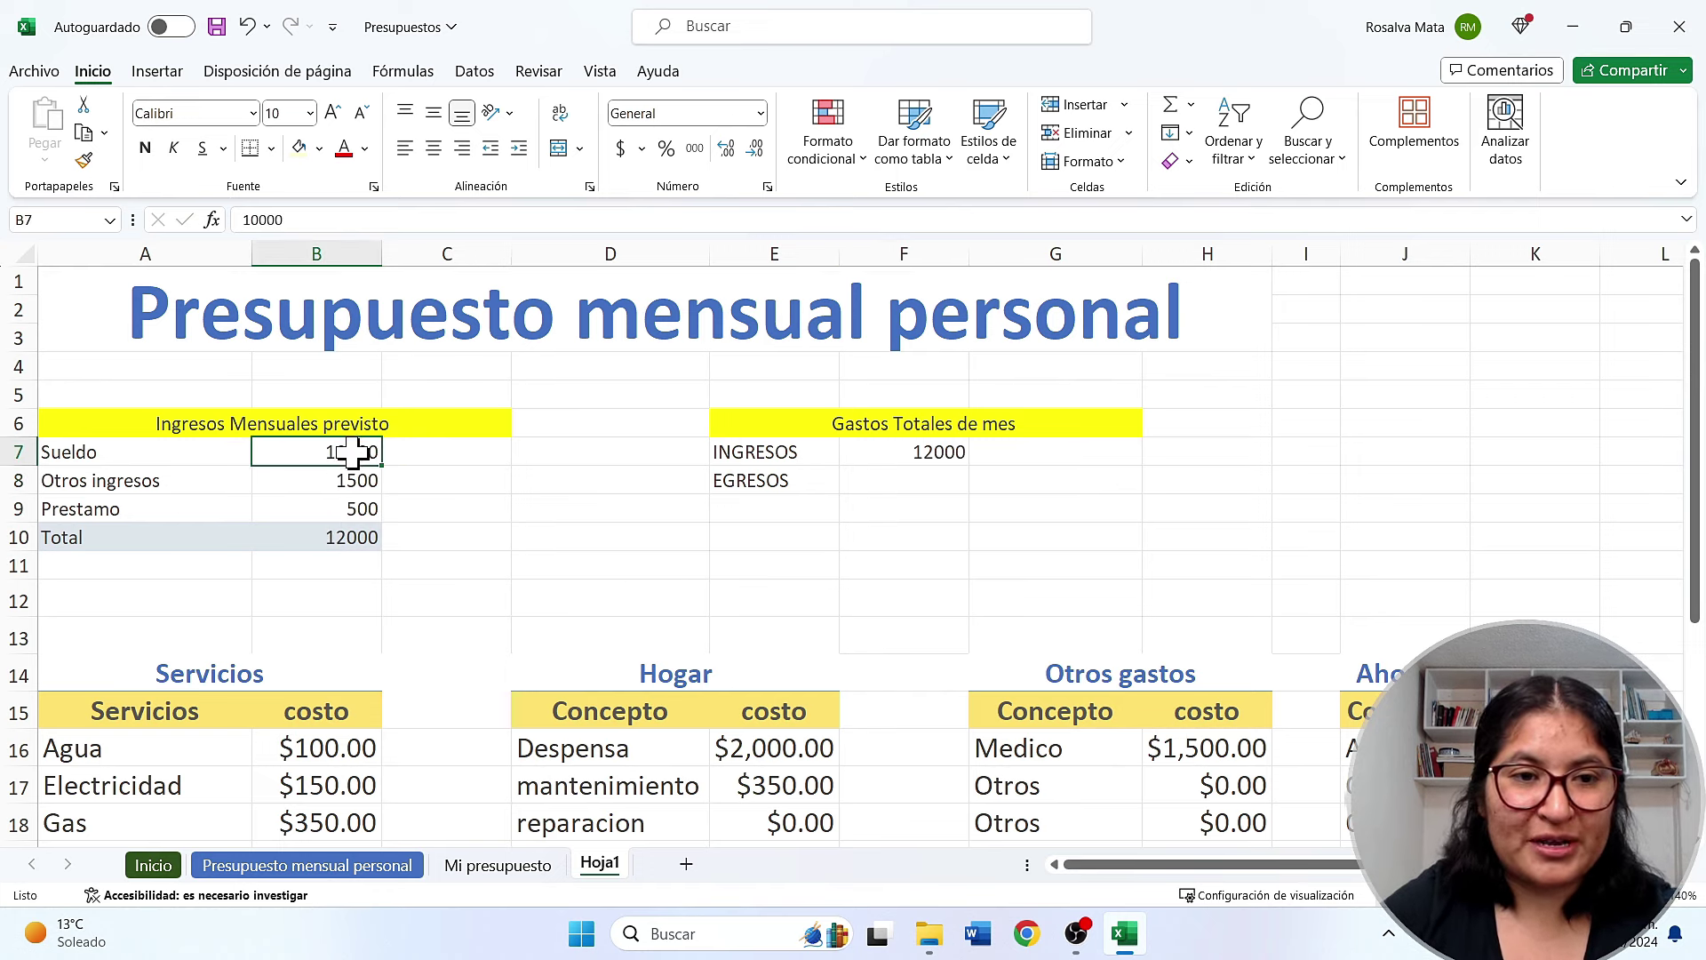
pyautogui.write('150')
pyautogui.press('Return')
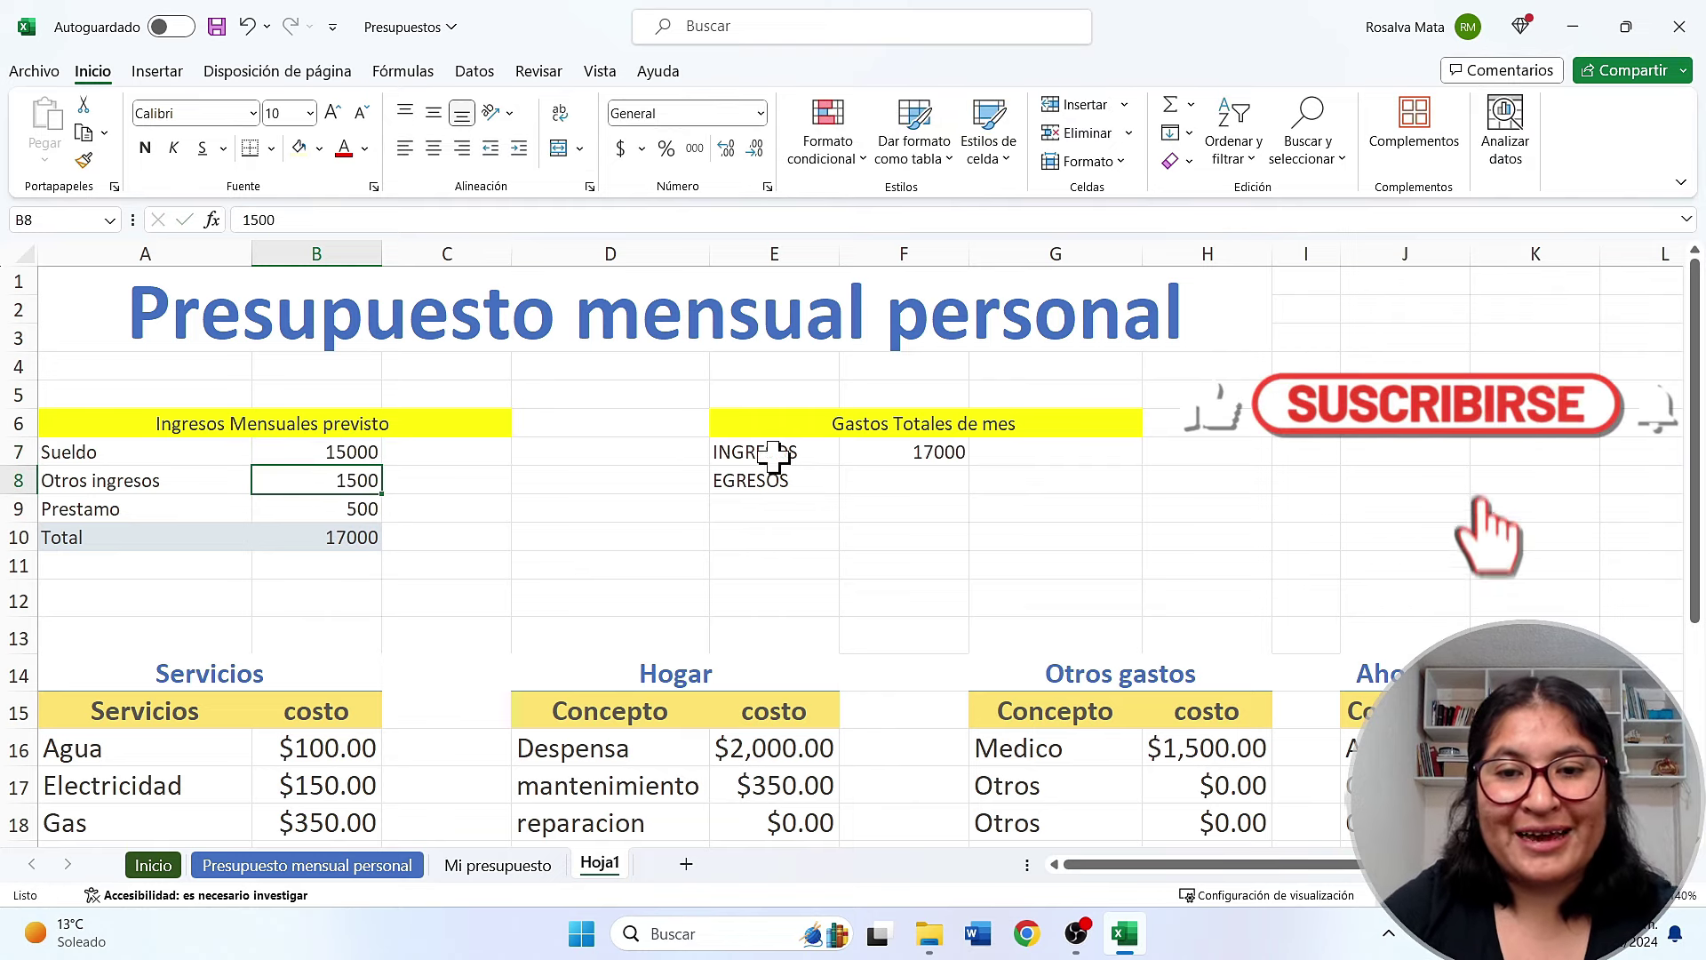
pyautogui.click(947, 452)
pyautogui.click(1243, 457)
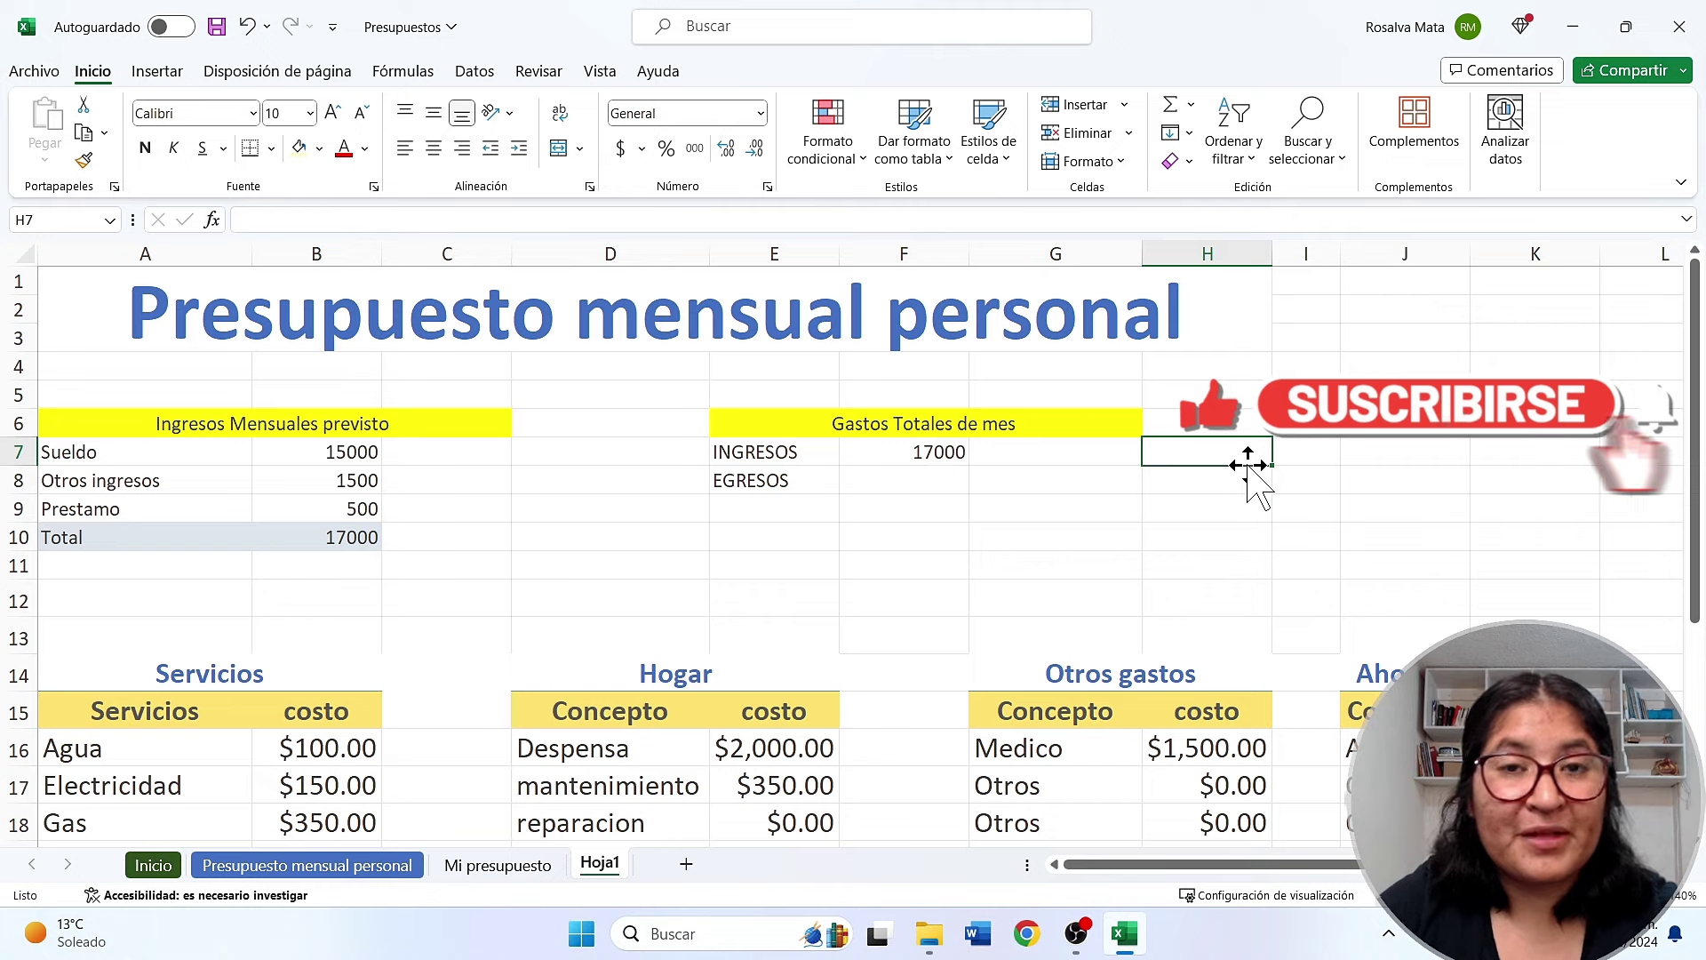
# Review the Servicios, Hogar and Otros gastos total formulas in the expense tables
pyautogui.click(769, 478)
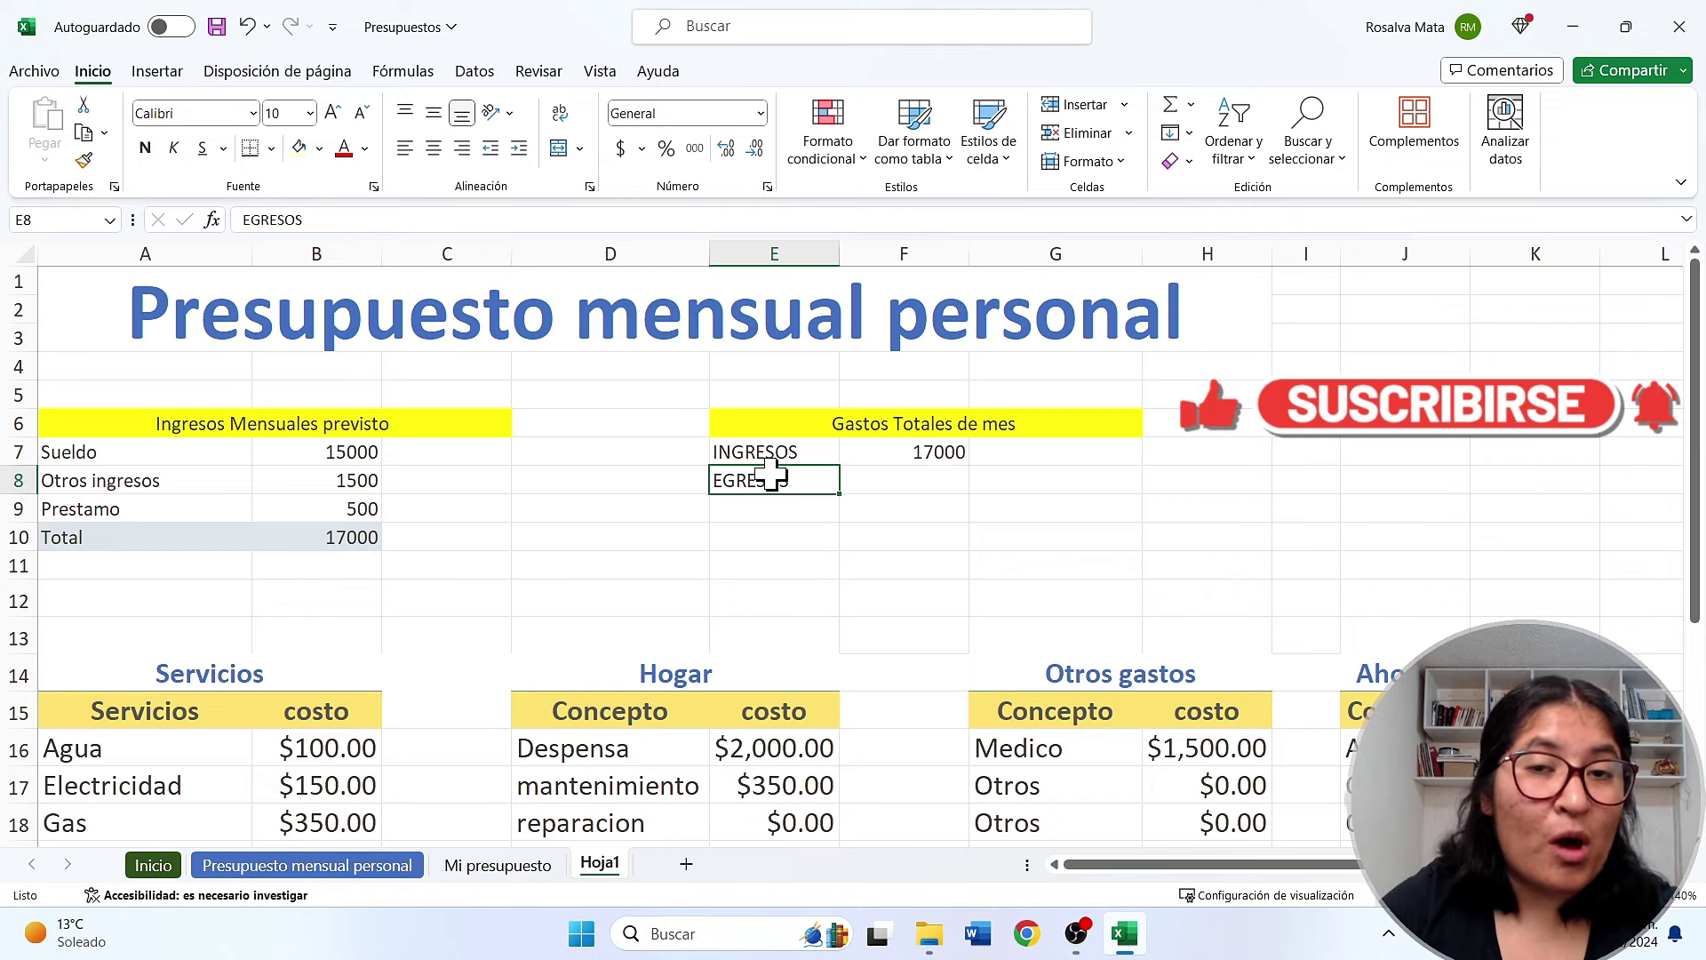
pyautogui.scroll(-1, 769, 476)
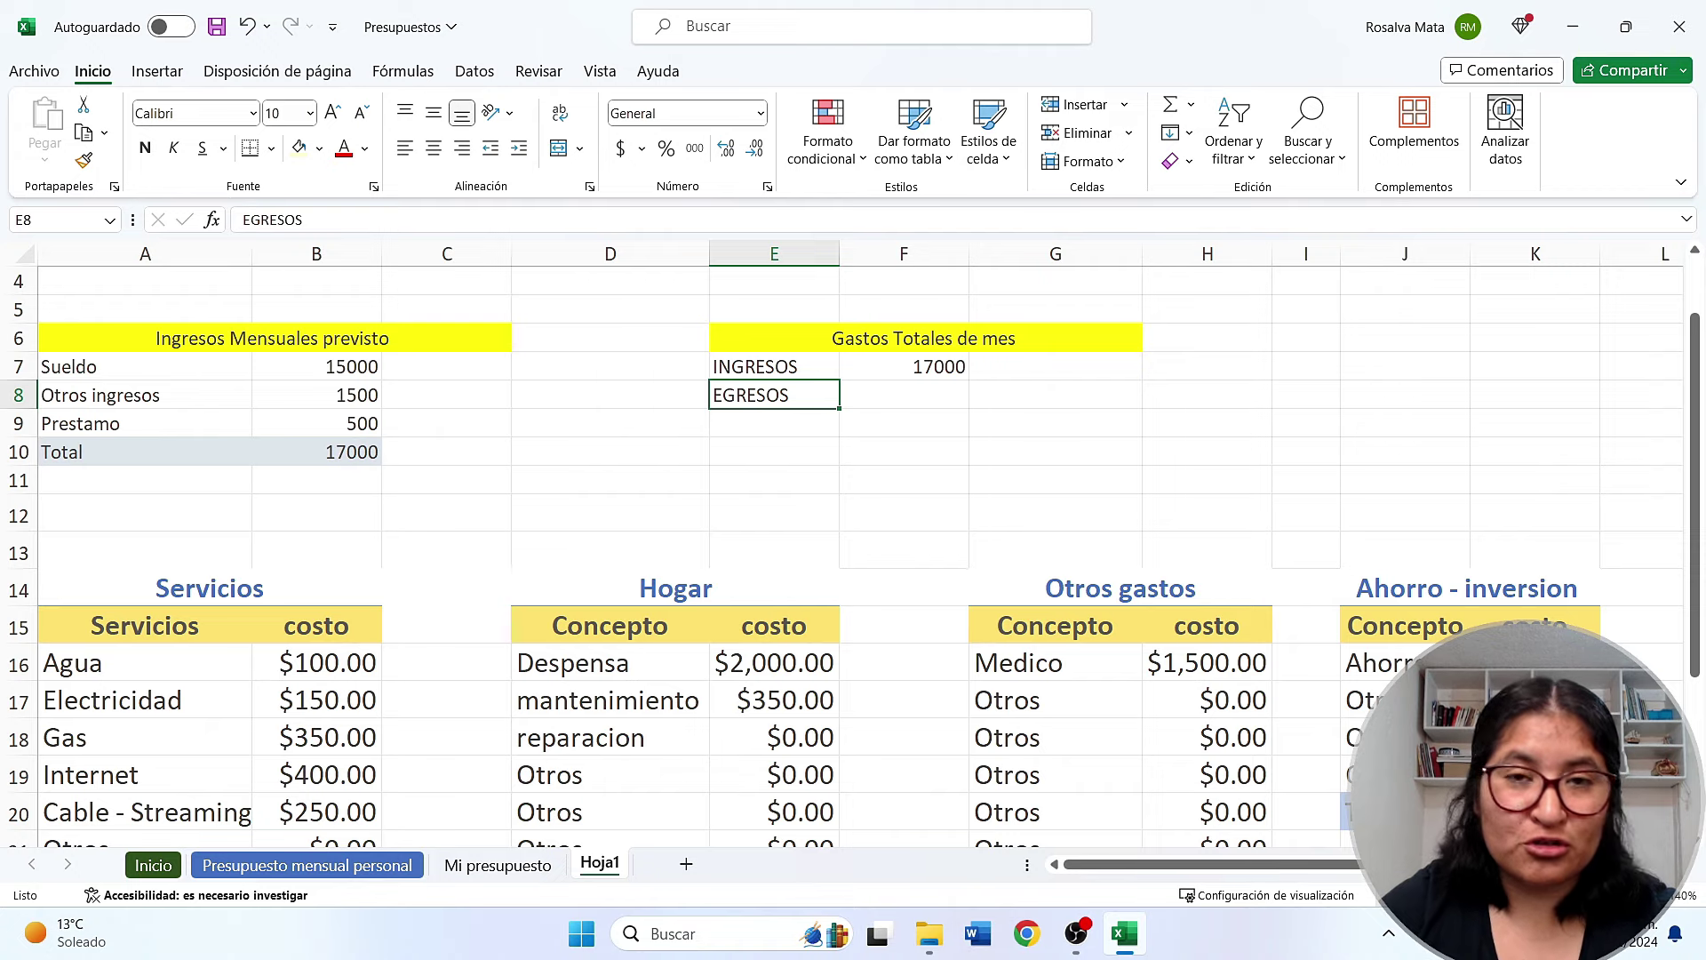
pyautogui.scroll(-2, 1055, 651)
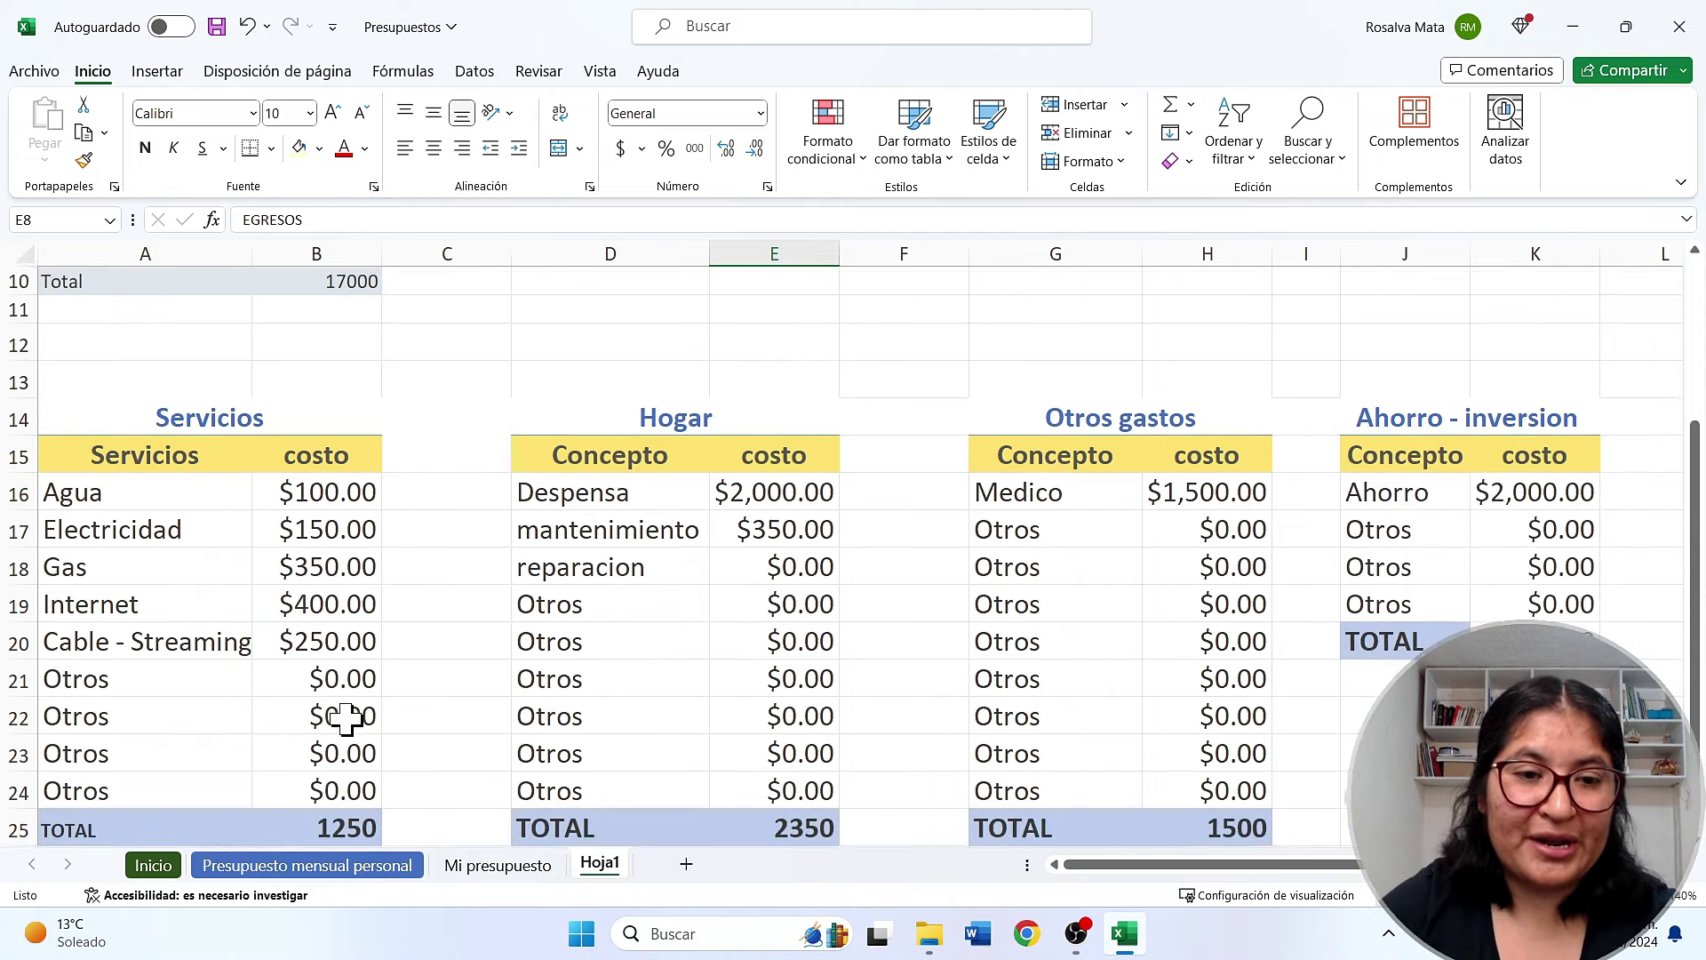
pyautogui.scroll(-1, 343, 717)
pyautogui.click(320, 737)
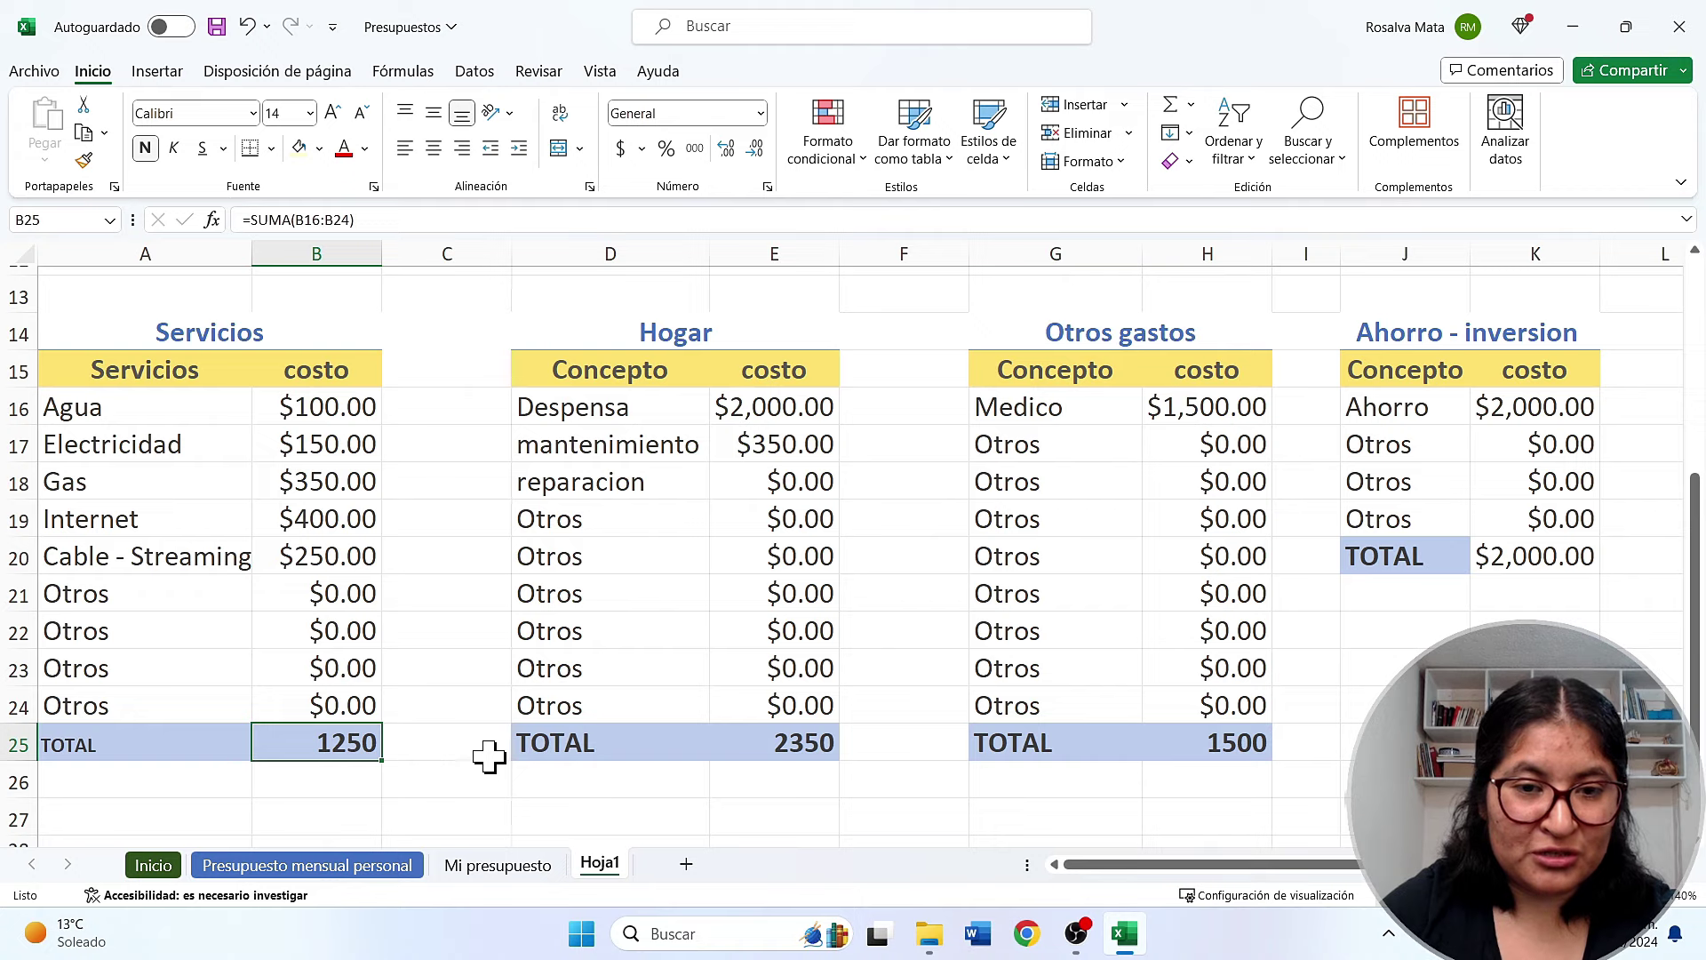
pyautogui.click(773, 745)
pyautogui.click(1230, 743)
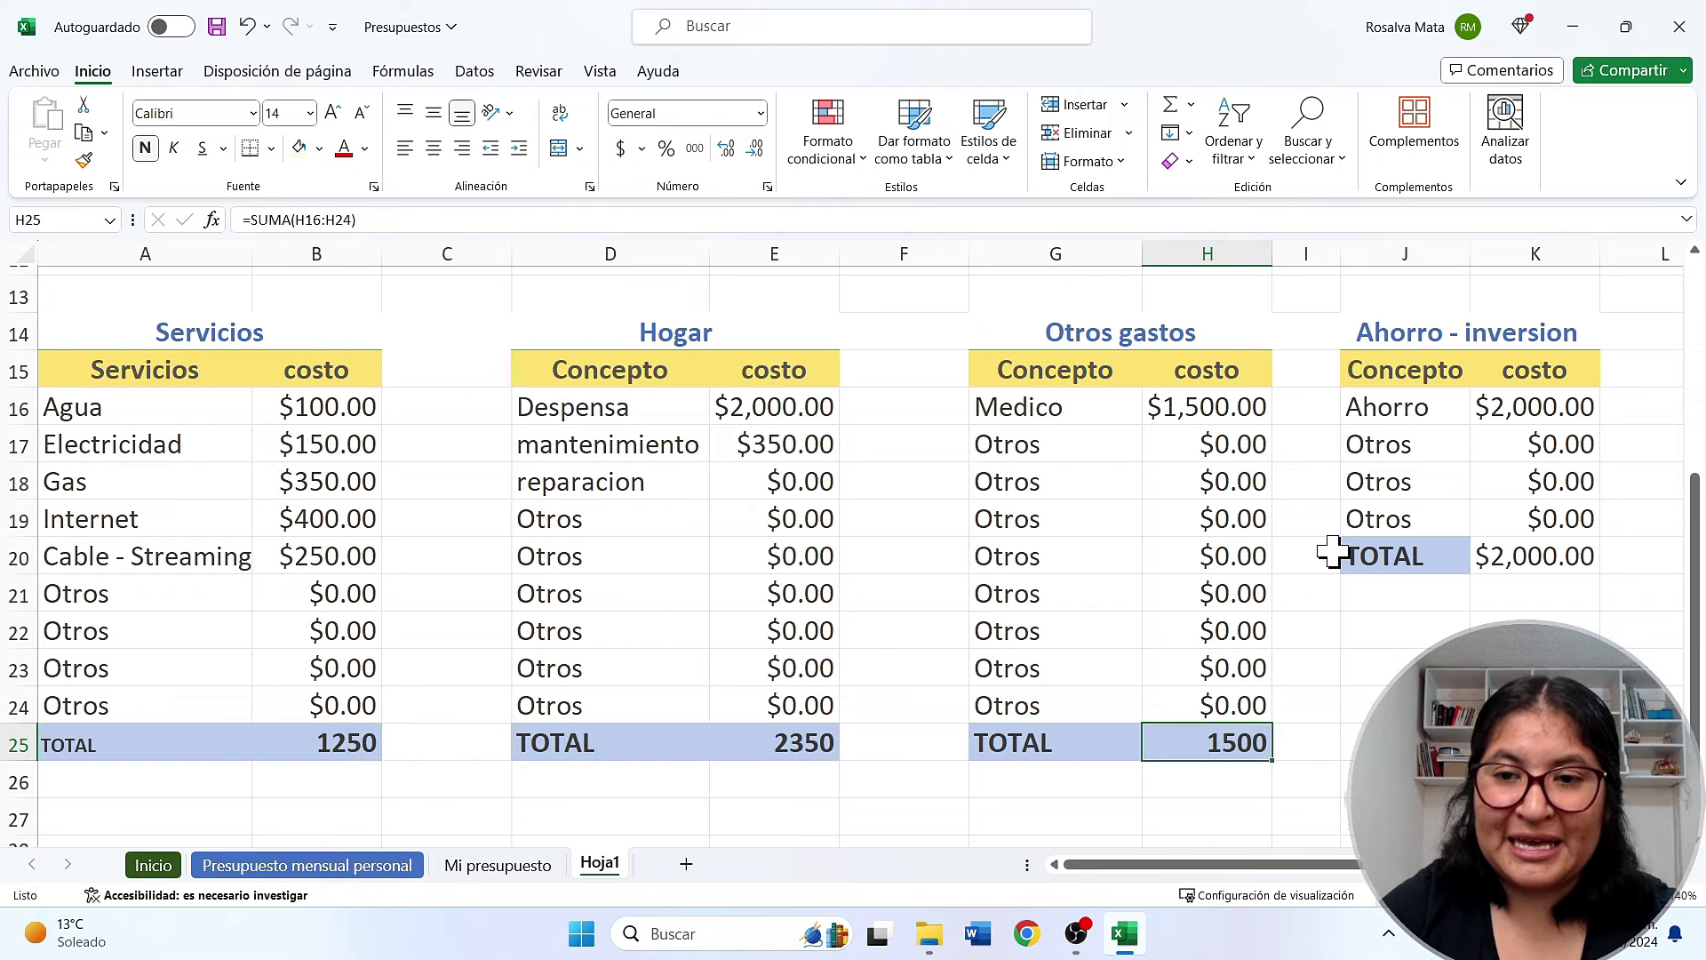
pyautogui.scroll(2, 838, 610)
pyautogui.scroll(1, 836, 615)
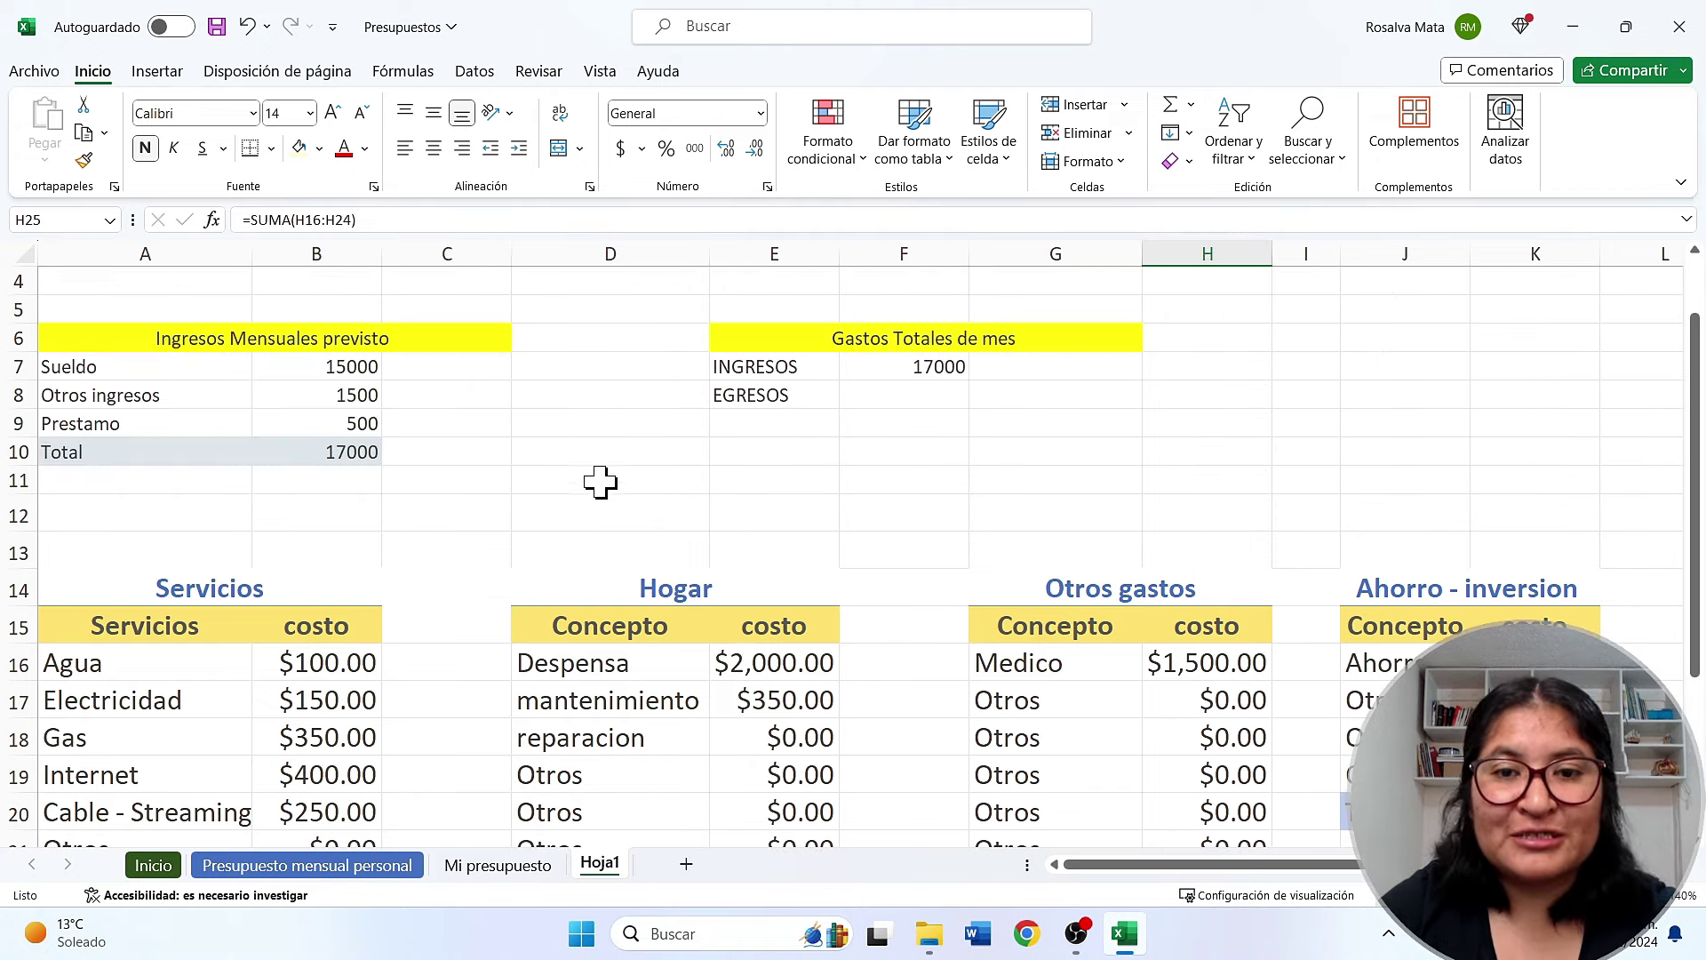
# Enter =SUMA(B25,E25,H25,K20) in F8 so EGRESOS shows $7,100.00
pyautogui.click(920, 401)
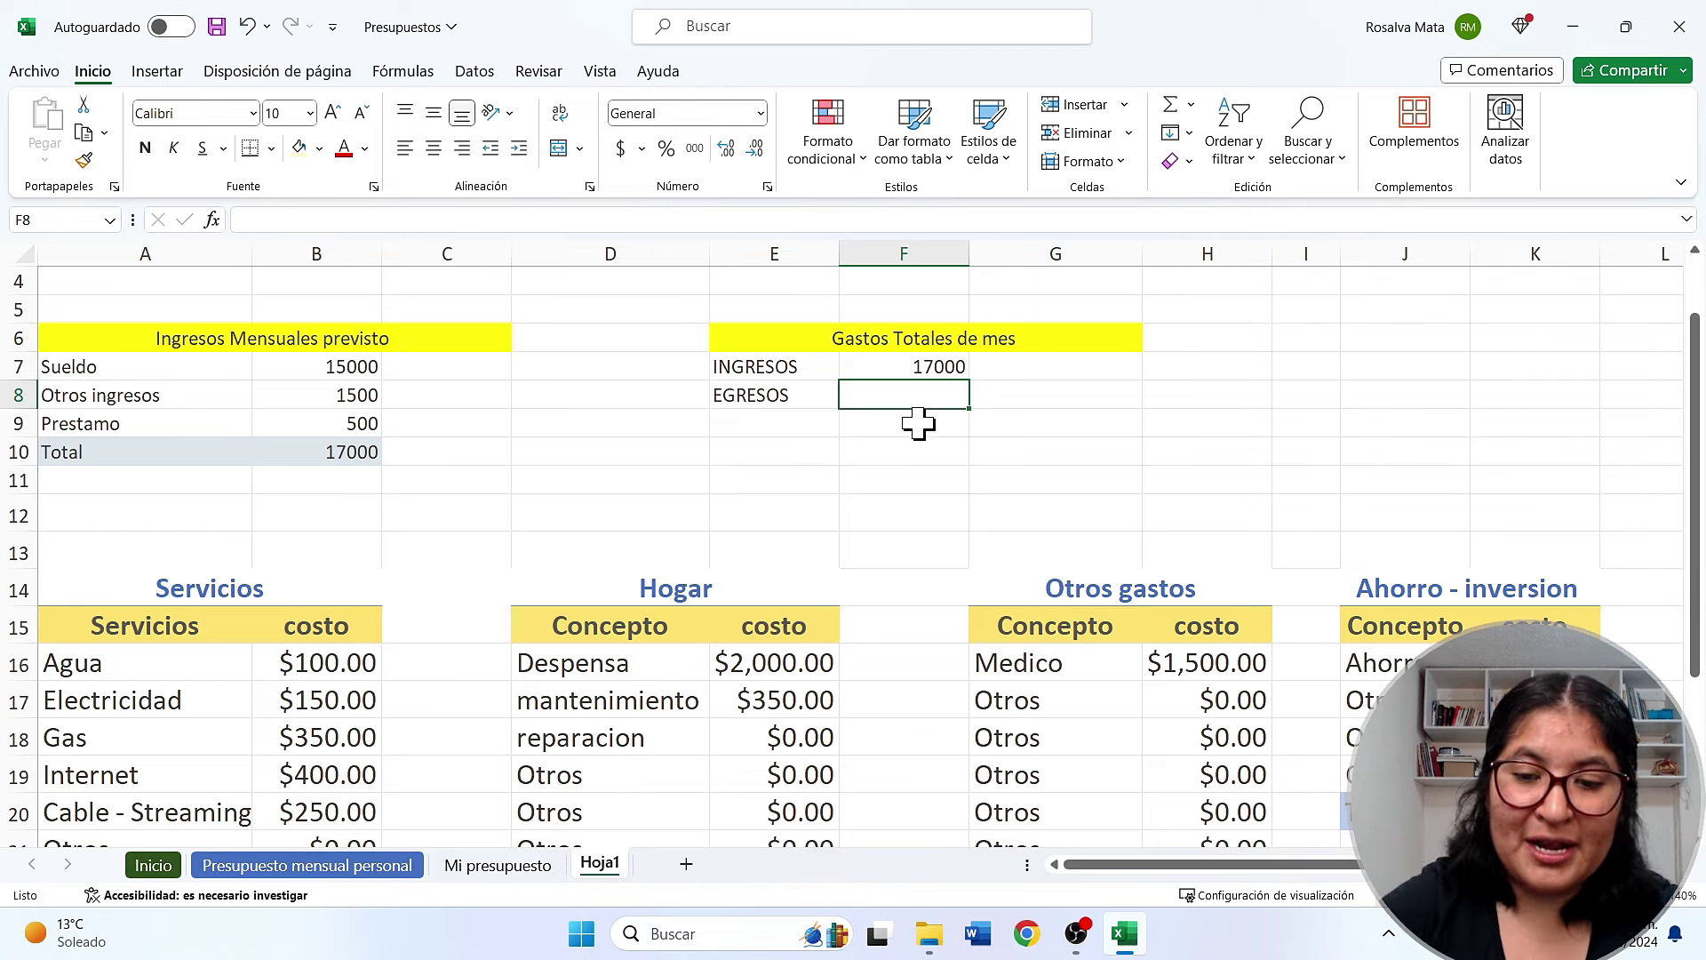
pyautogui.write('=SUMA')
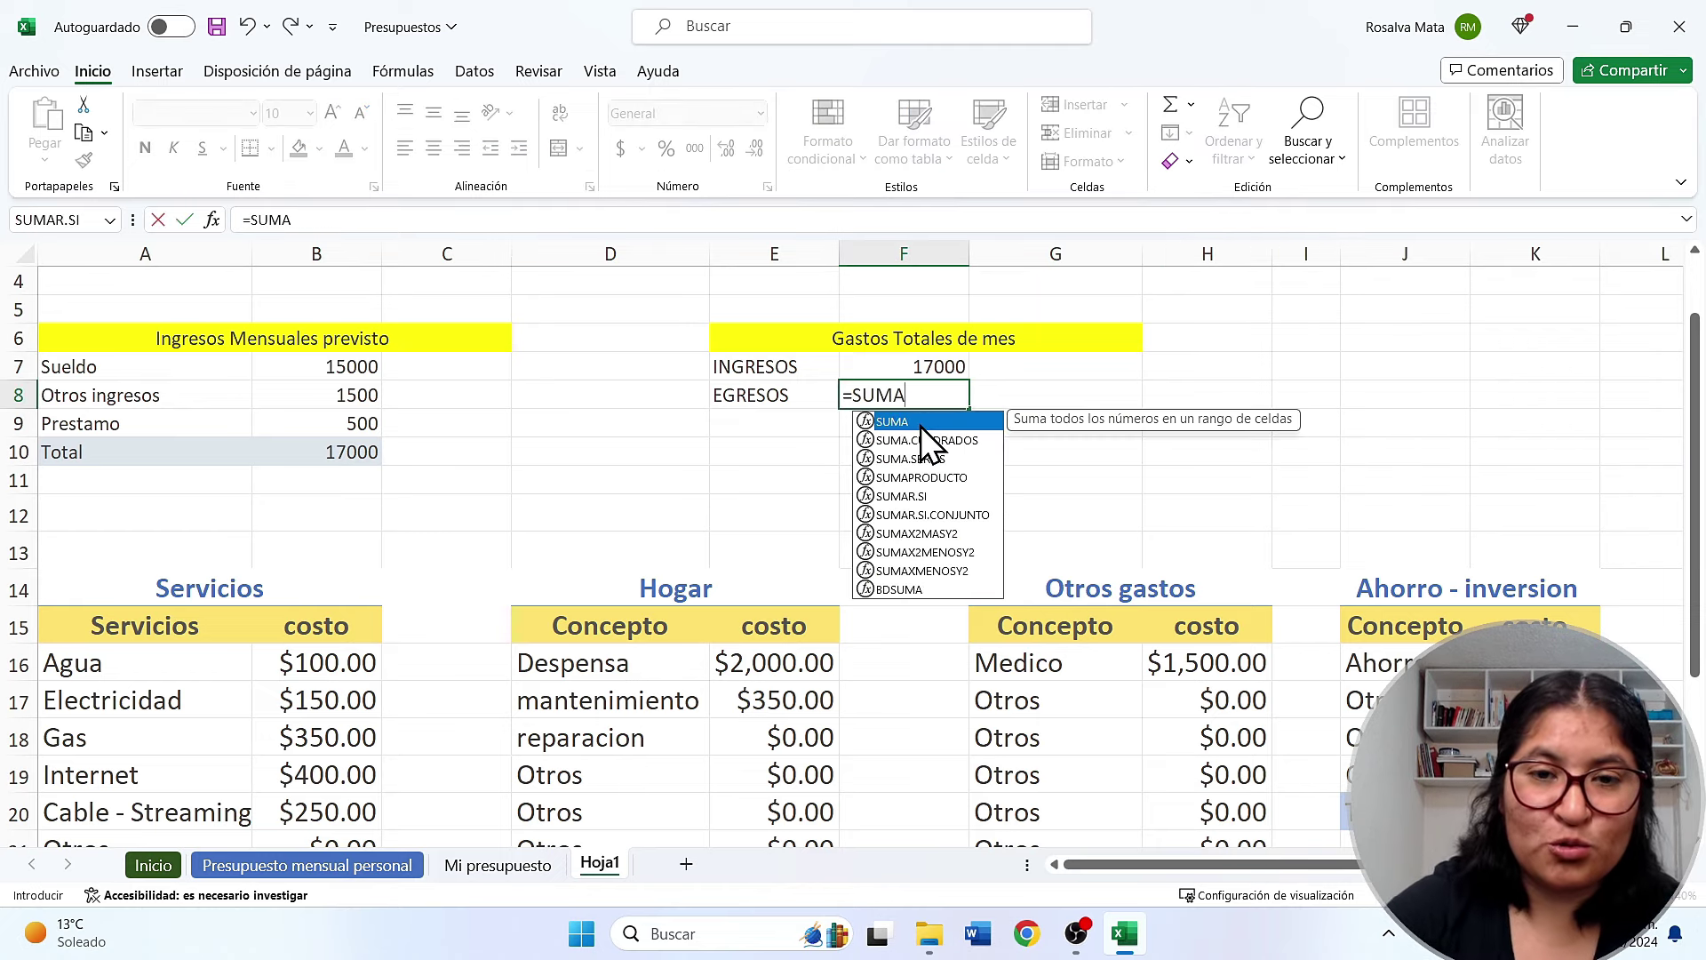
pyautogui.write('(')
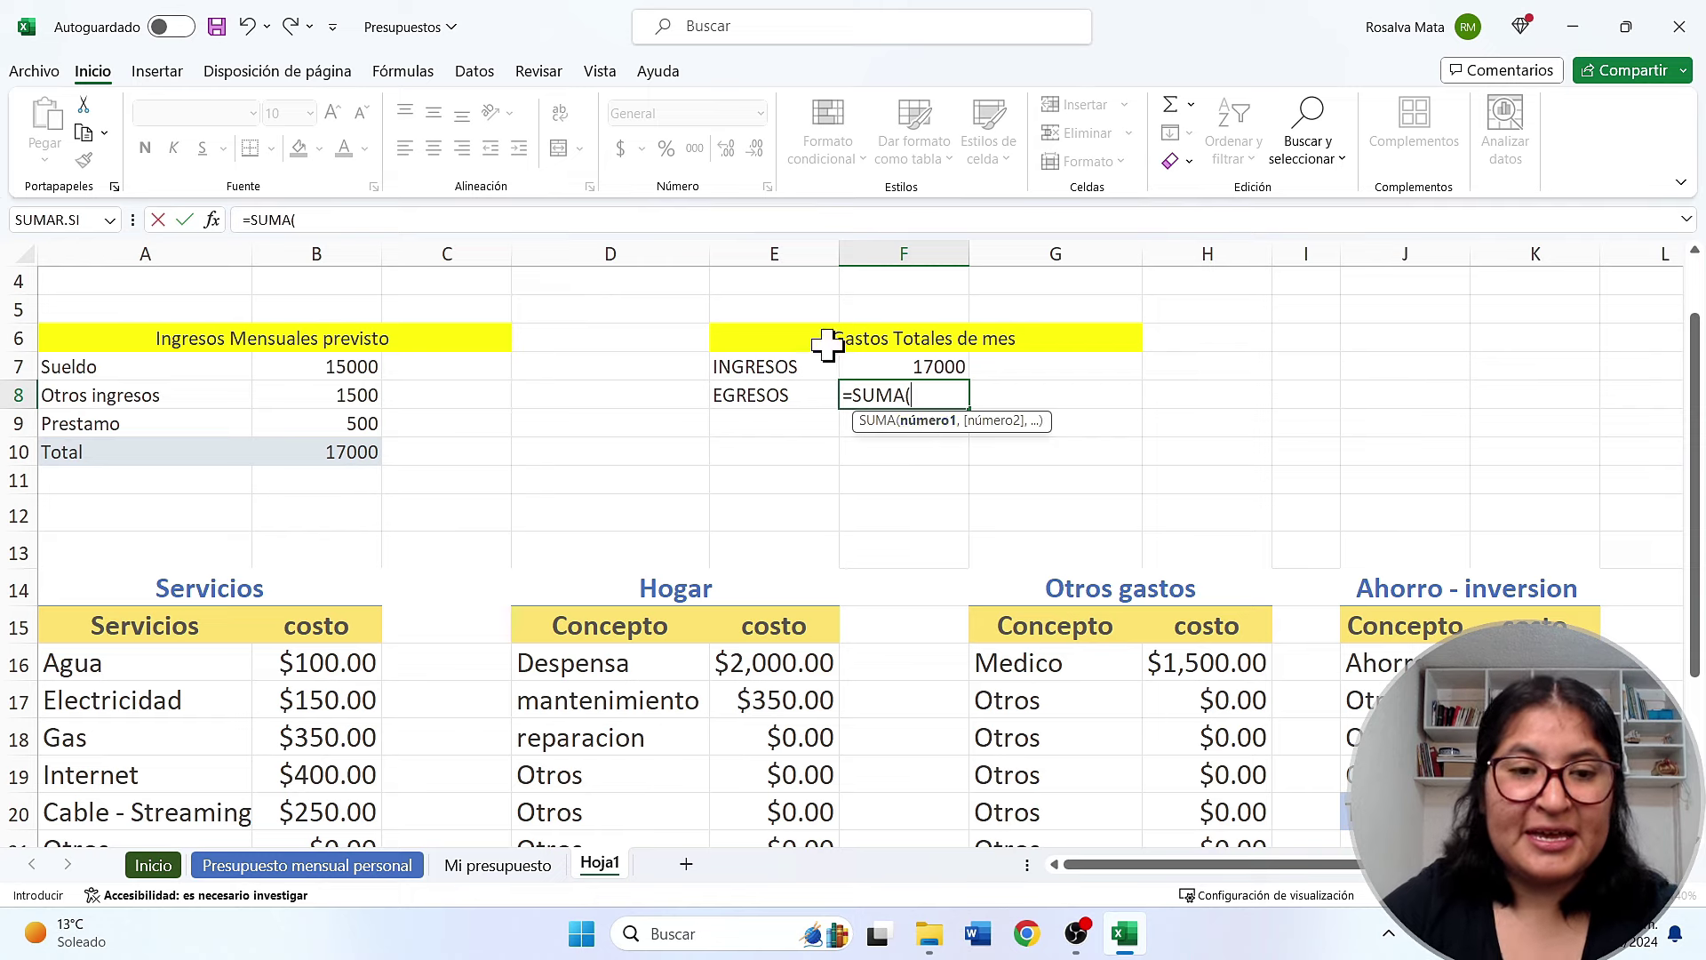
pyautogui.scroll(-1, 430, 655)
pyautogui.scroll(-1, 362, 744)
pyautogui.click(317, 829)
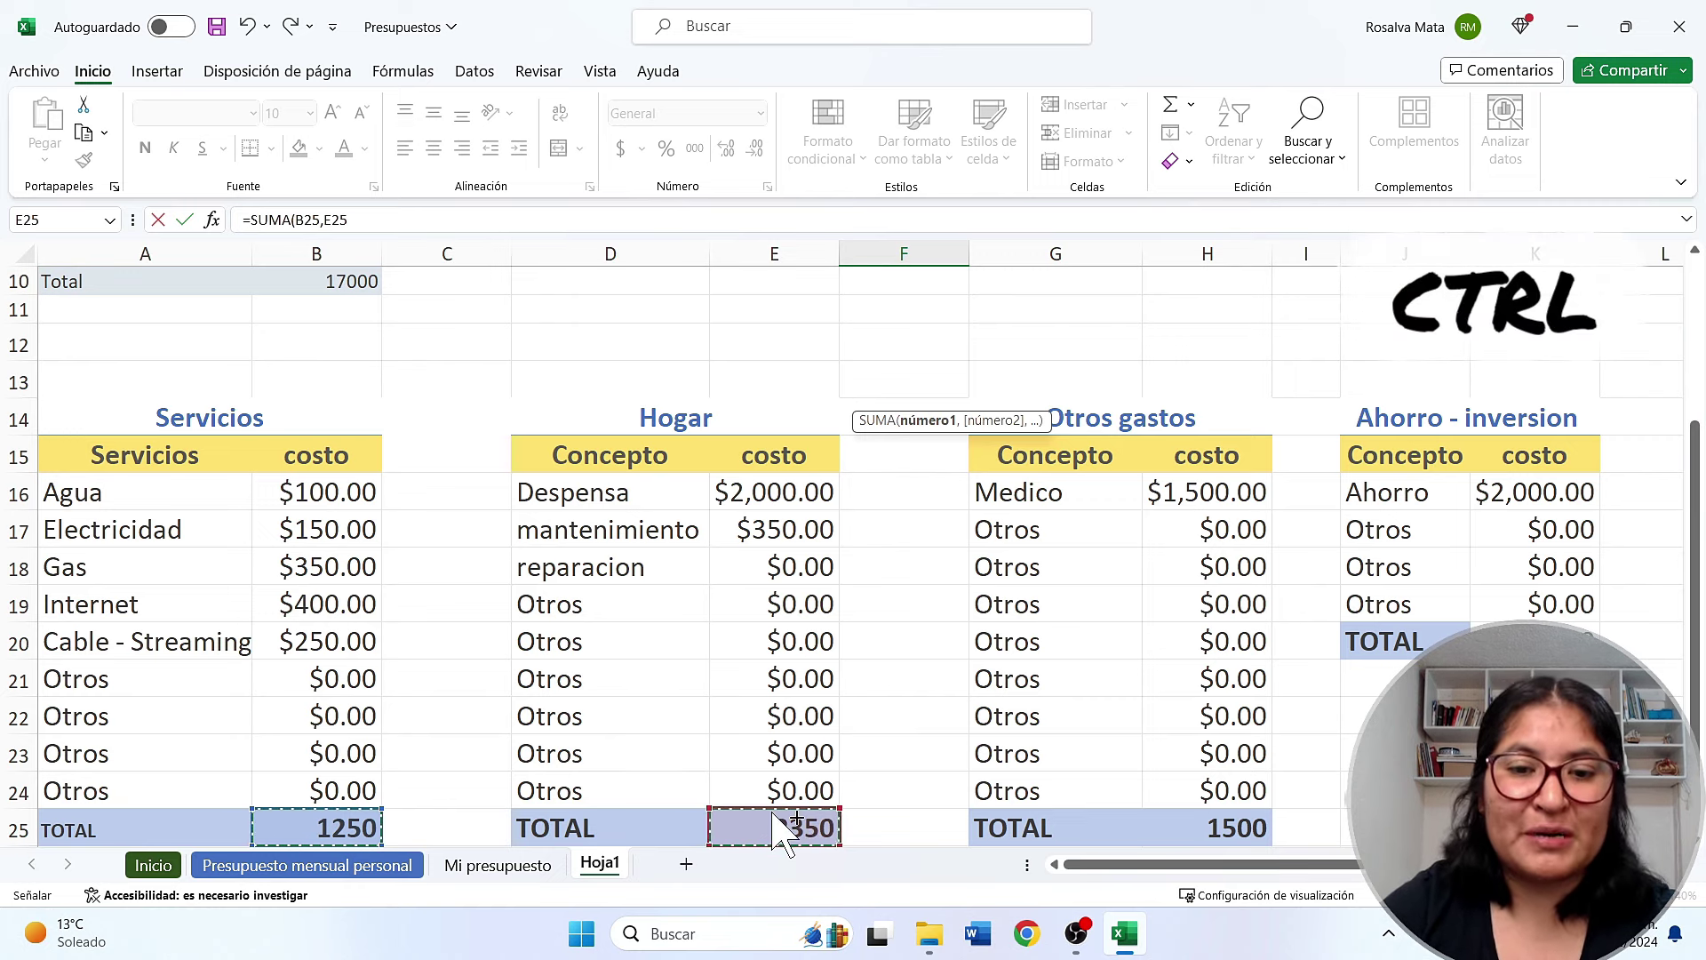
pyautogui.keyDown('ctrl'); pyautogui.click(1204, 822); pyautogui.keyUp('ctrl')
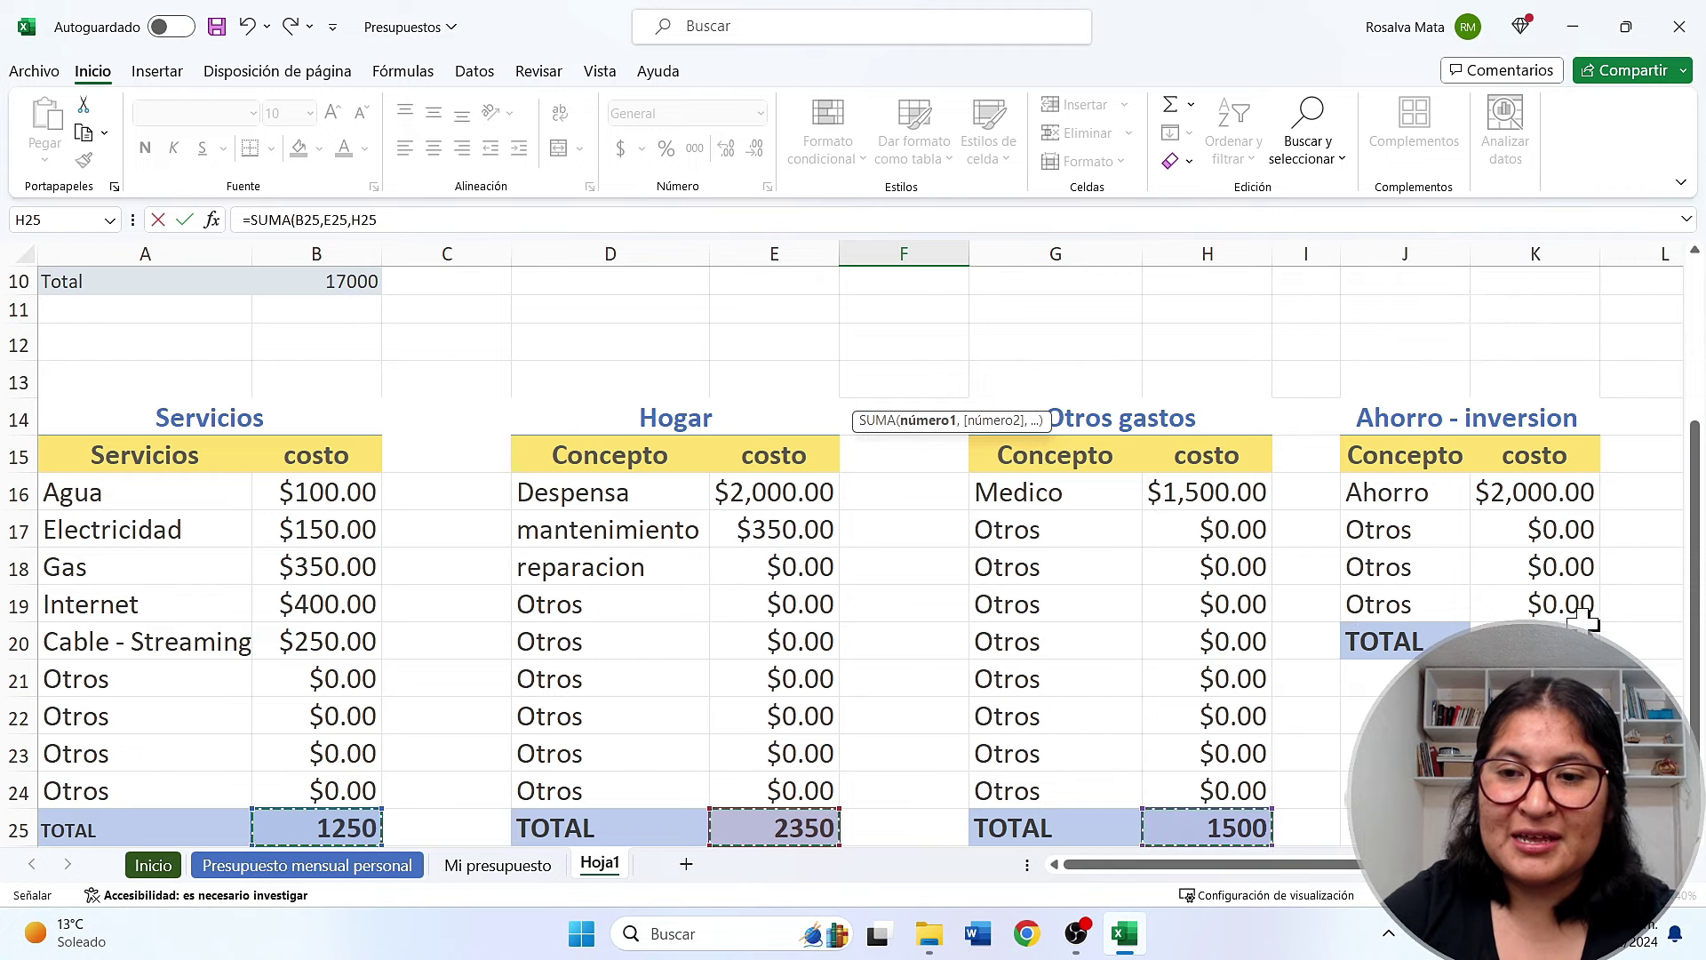
pyautogui.keyDown('ctrl'); pyautogui.click(1535, 640); pyautogui.keyUp('ctrl')
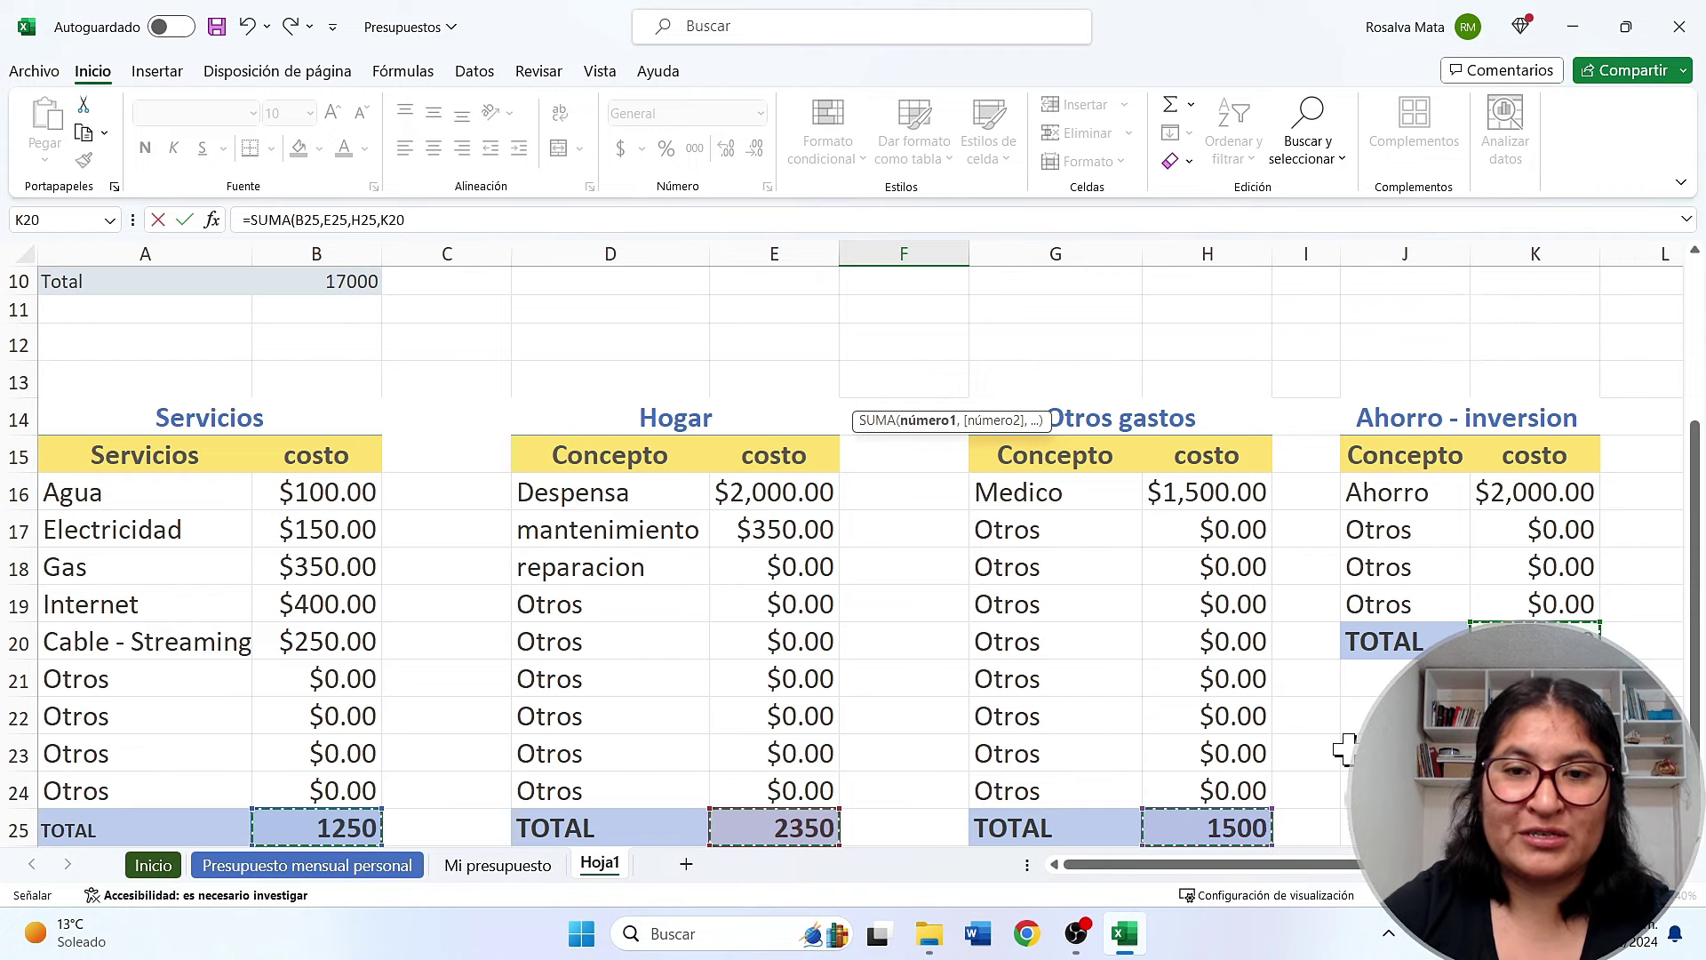
pyautogui.scroll(1, 1143, 652)
pyautogui.scroll(2, 1143, 652)
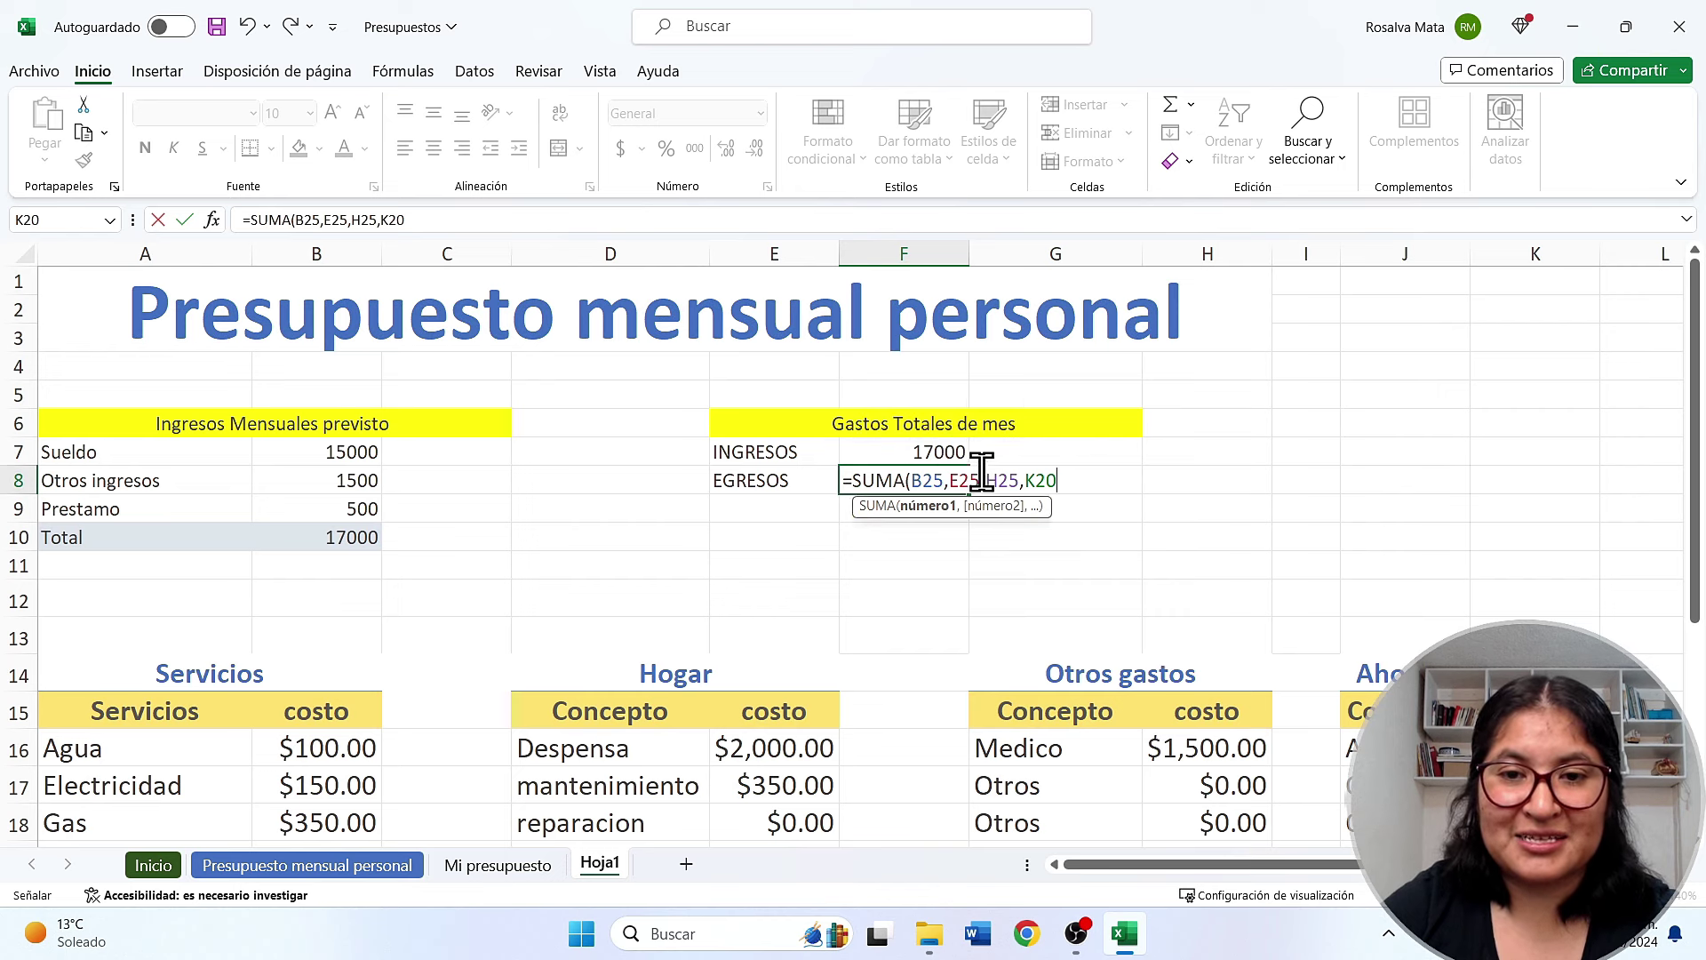
pyautogui.write(')')
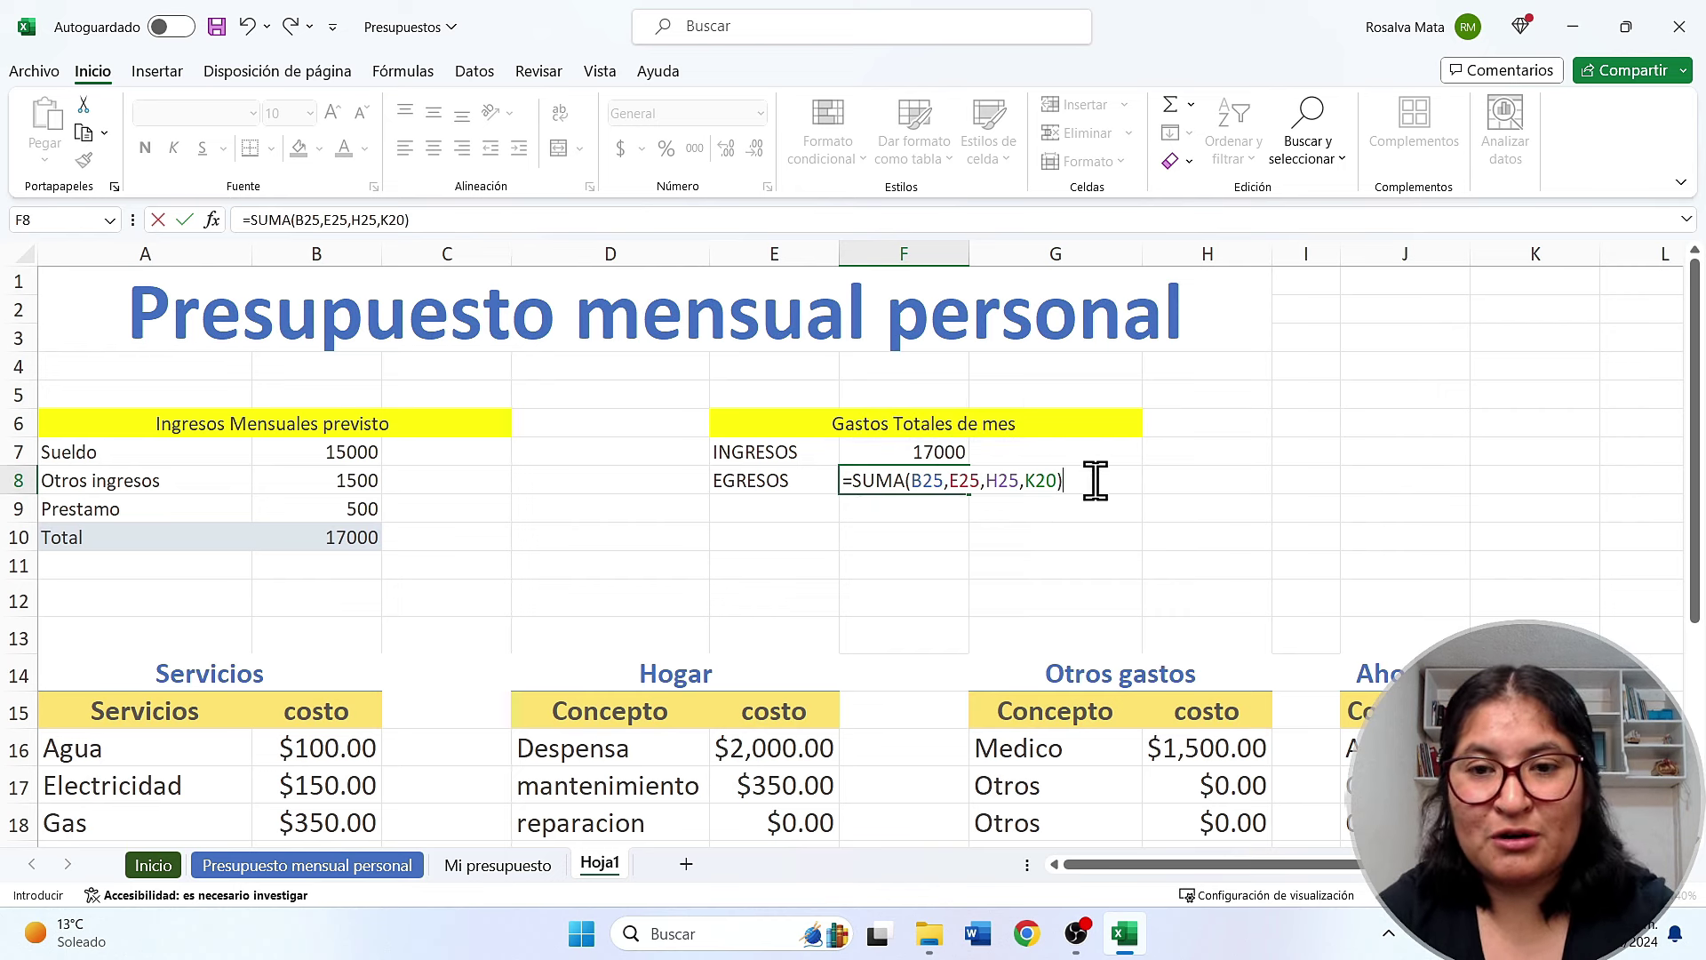
pyautogui.press('Return')
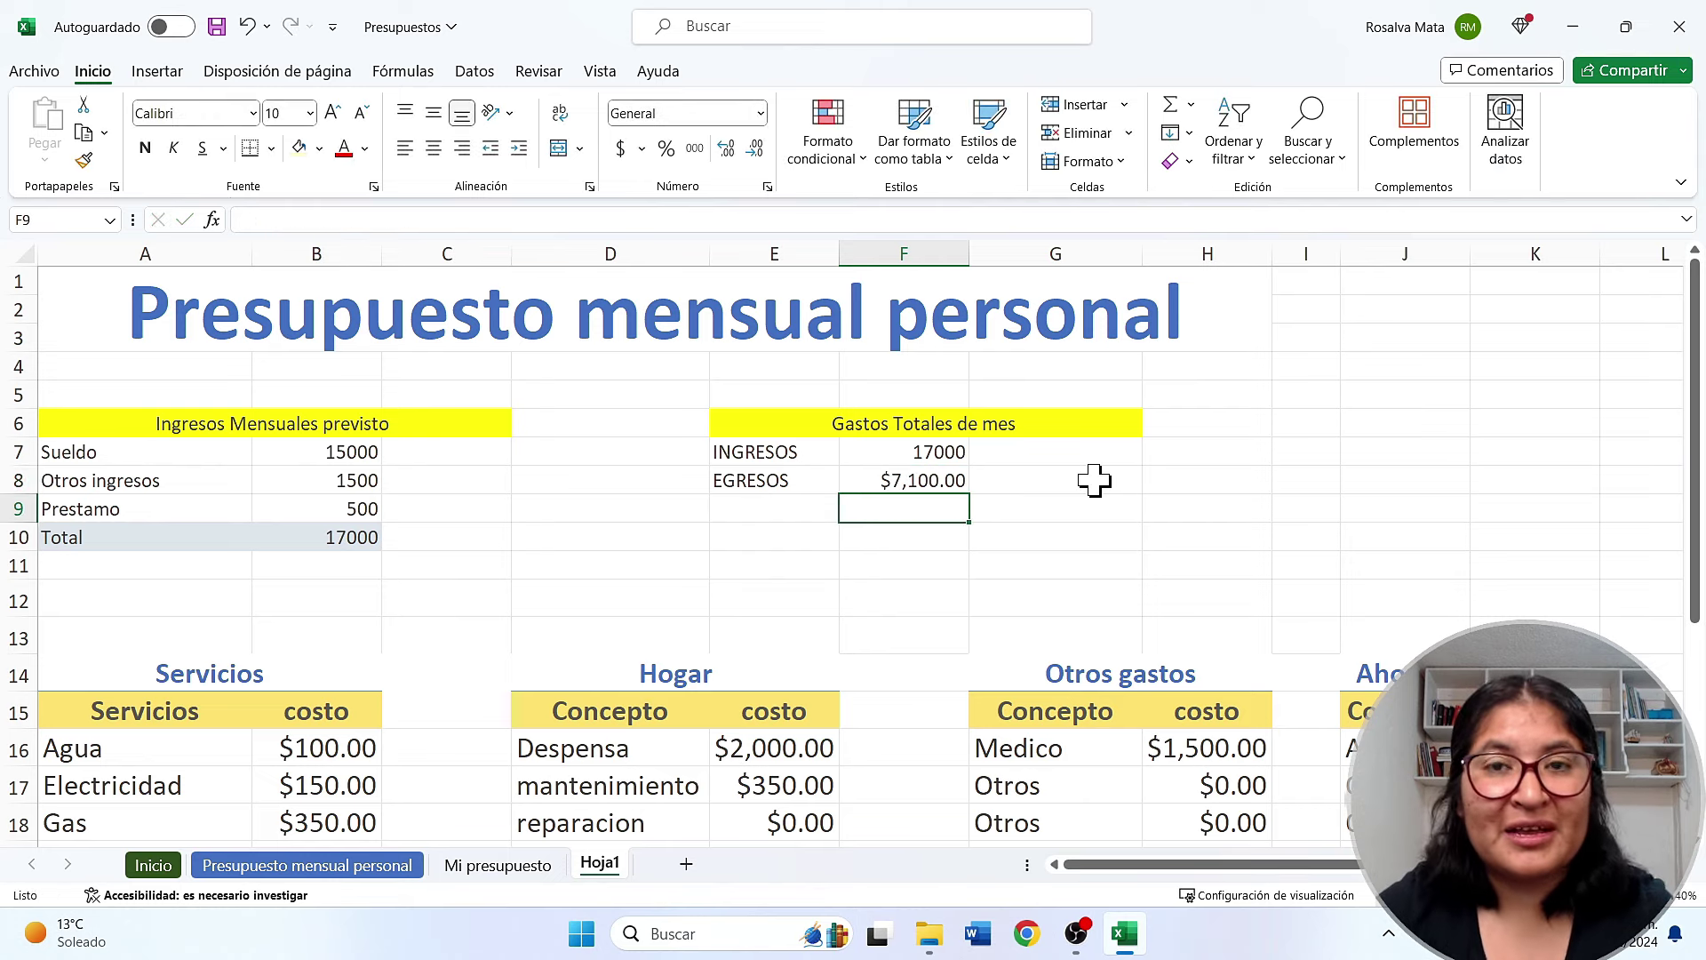
# Replace the Otros entry in Hogar row 19 with Lampara costing 500
pyautogui.scroll(-1, 1094, 480)
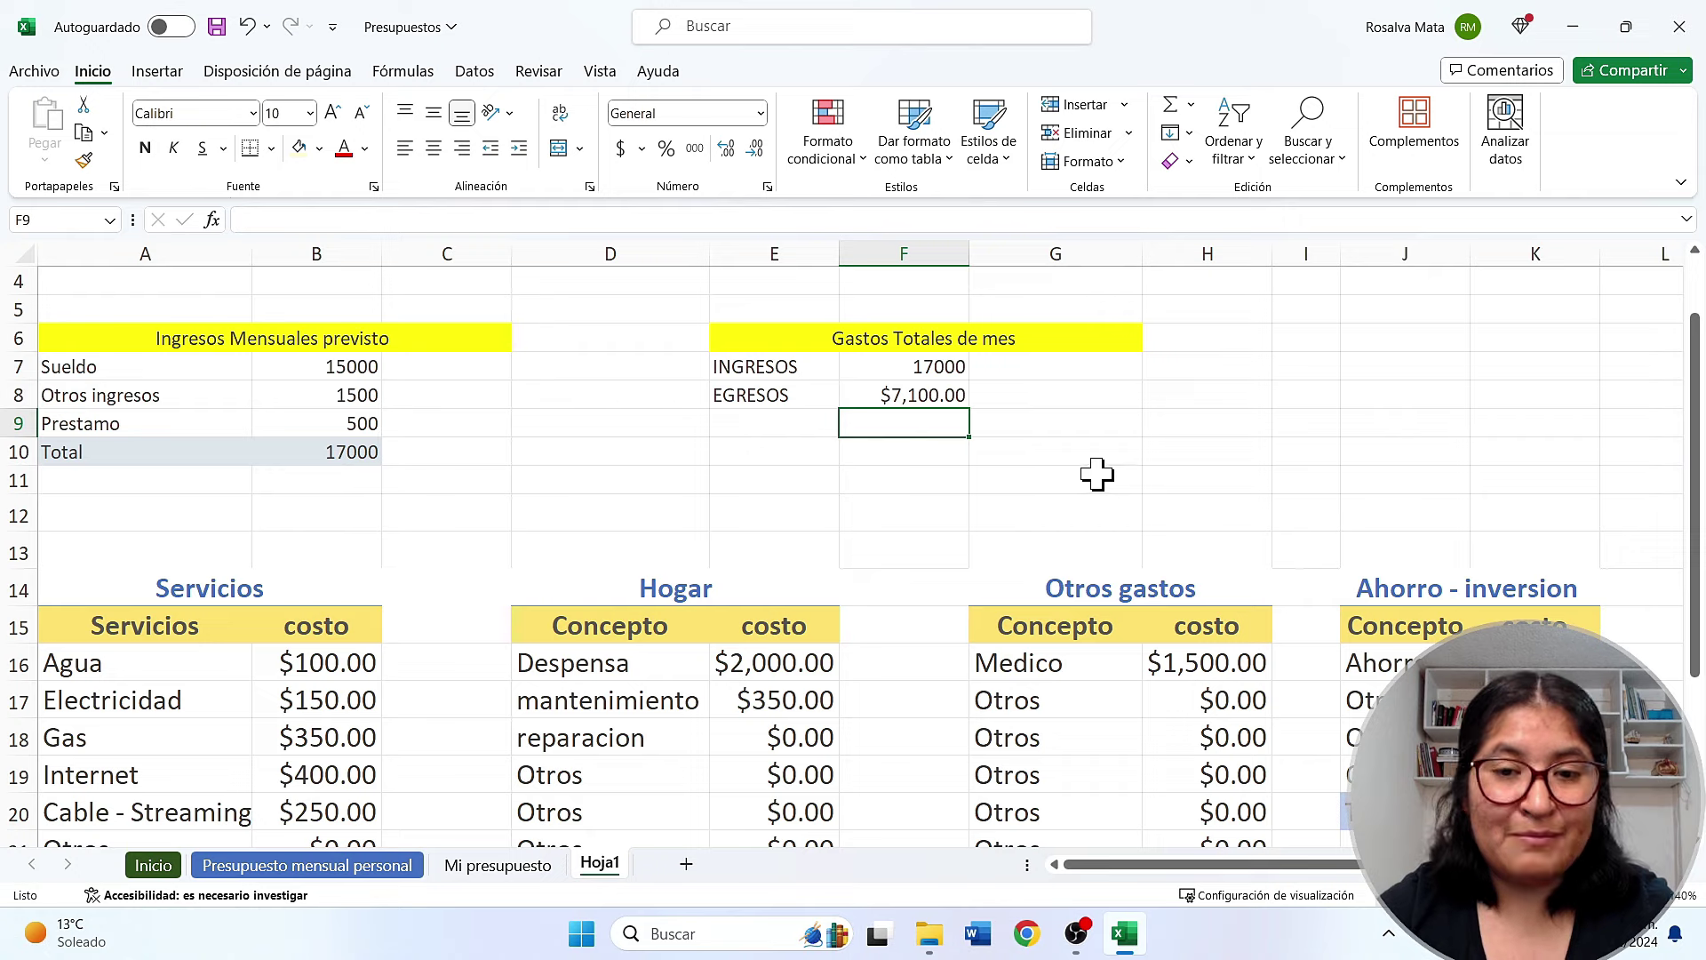
pyautogui.scroll(-1, 1096, 475)
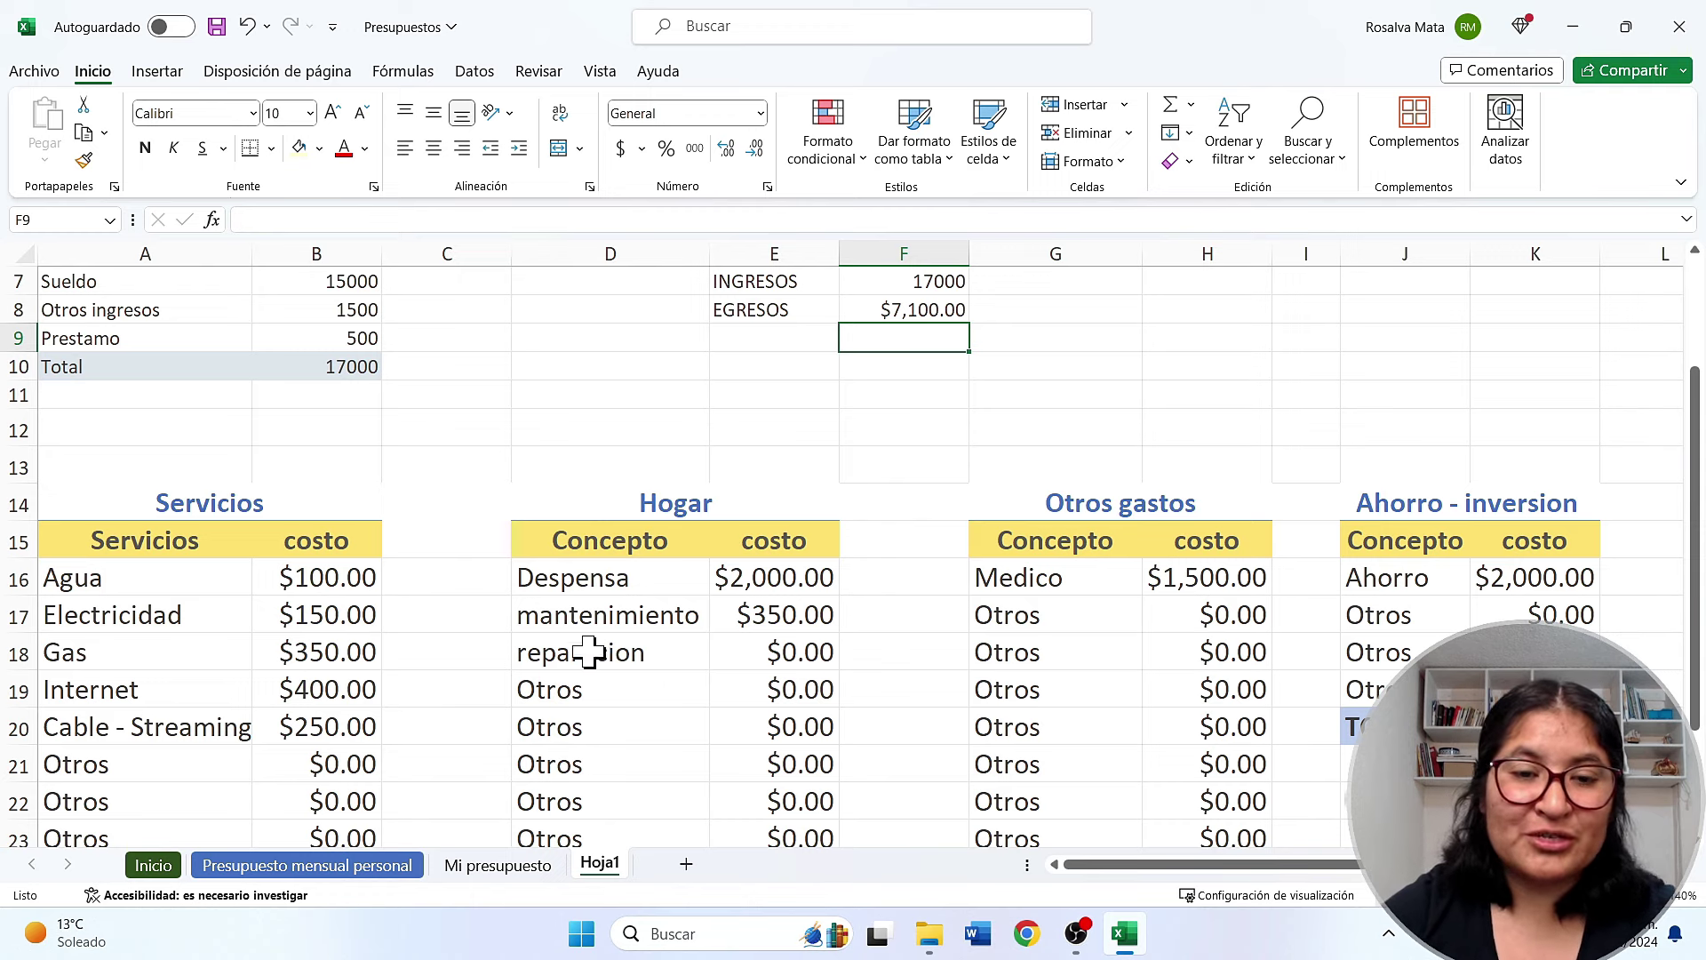
pyautogui.click(566, 694)
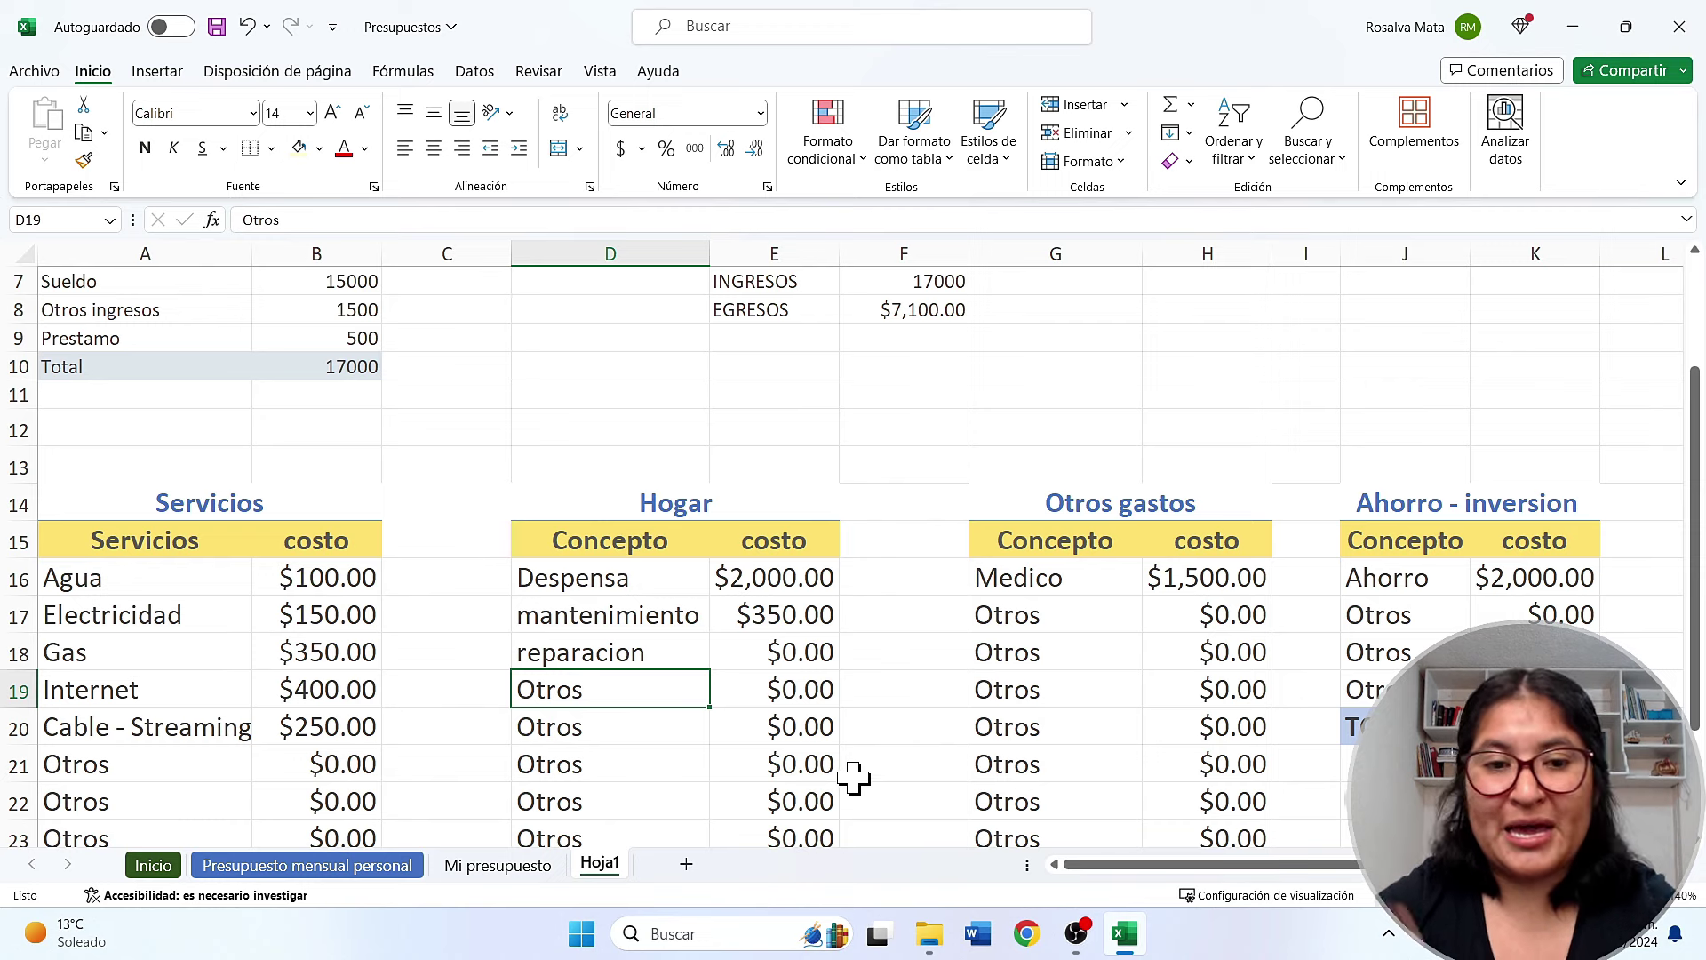
pyautogui.write('LAMPARA')
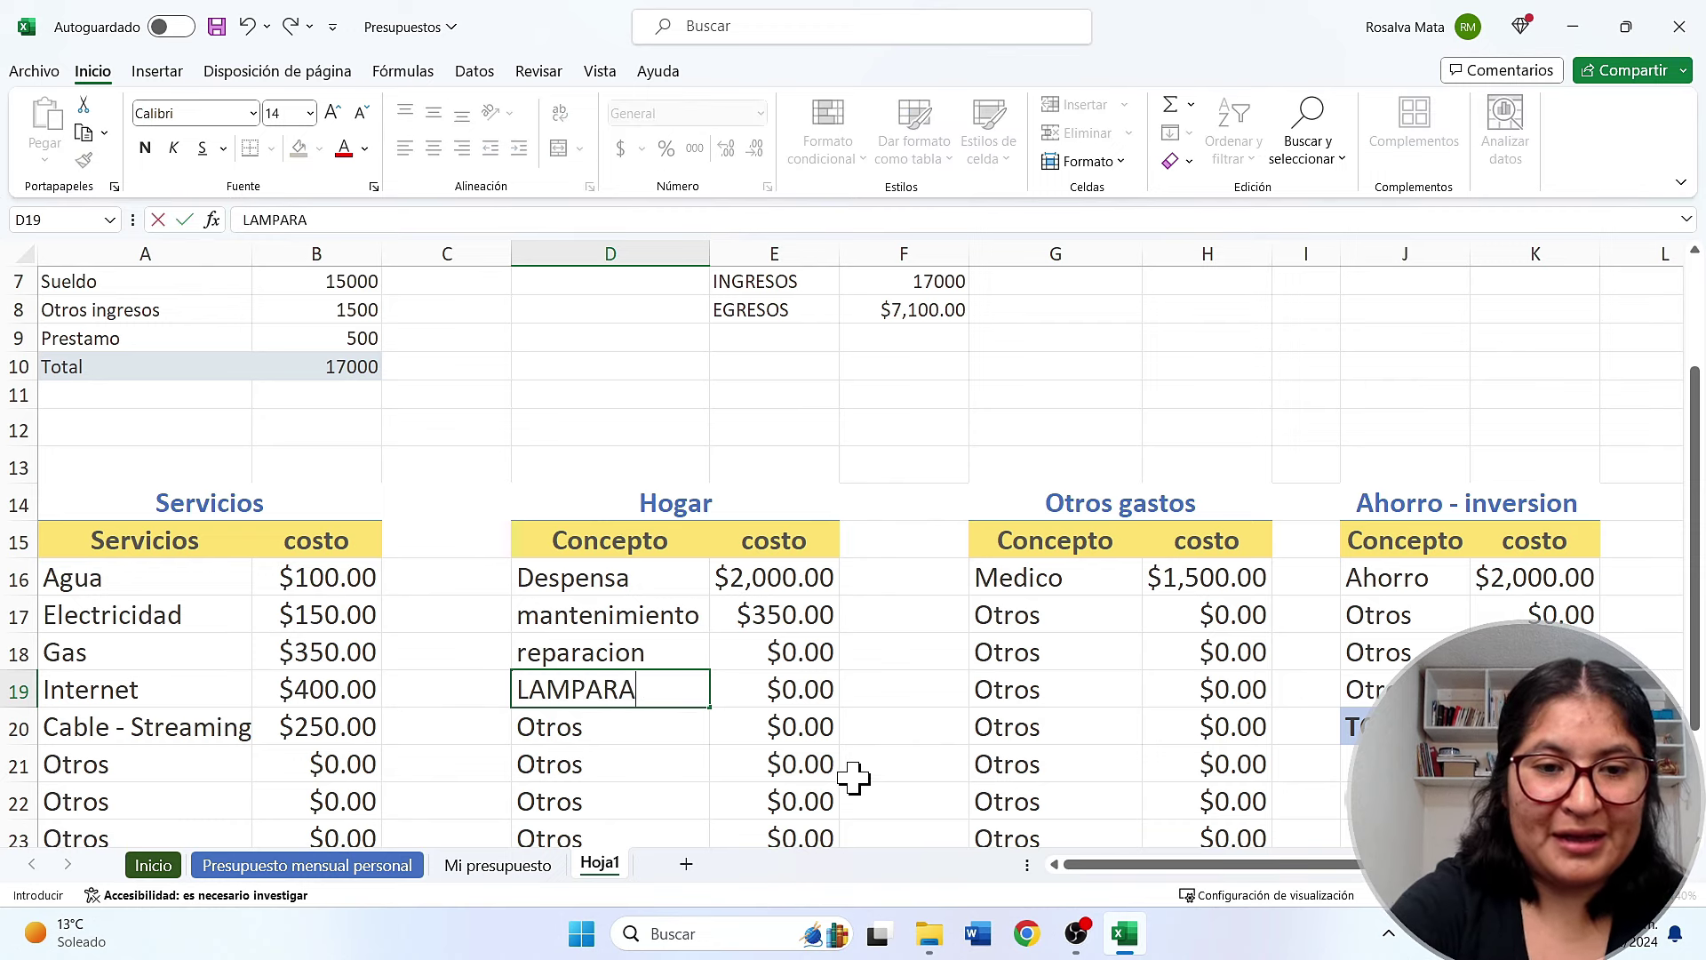
pyautogui.press('BackSpace')
pyautogui.press('BackSpace')
pyautogui.press('BackSpace')
pyautogui.press('BackSpace')
pyautogui.press('BackSpace')
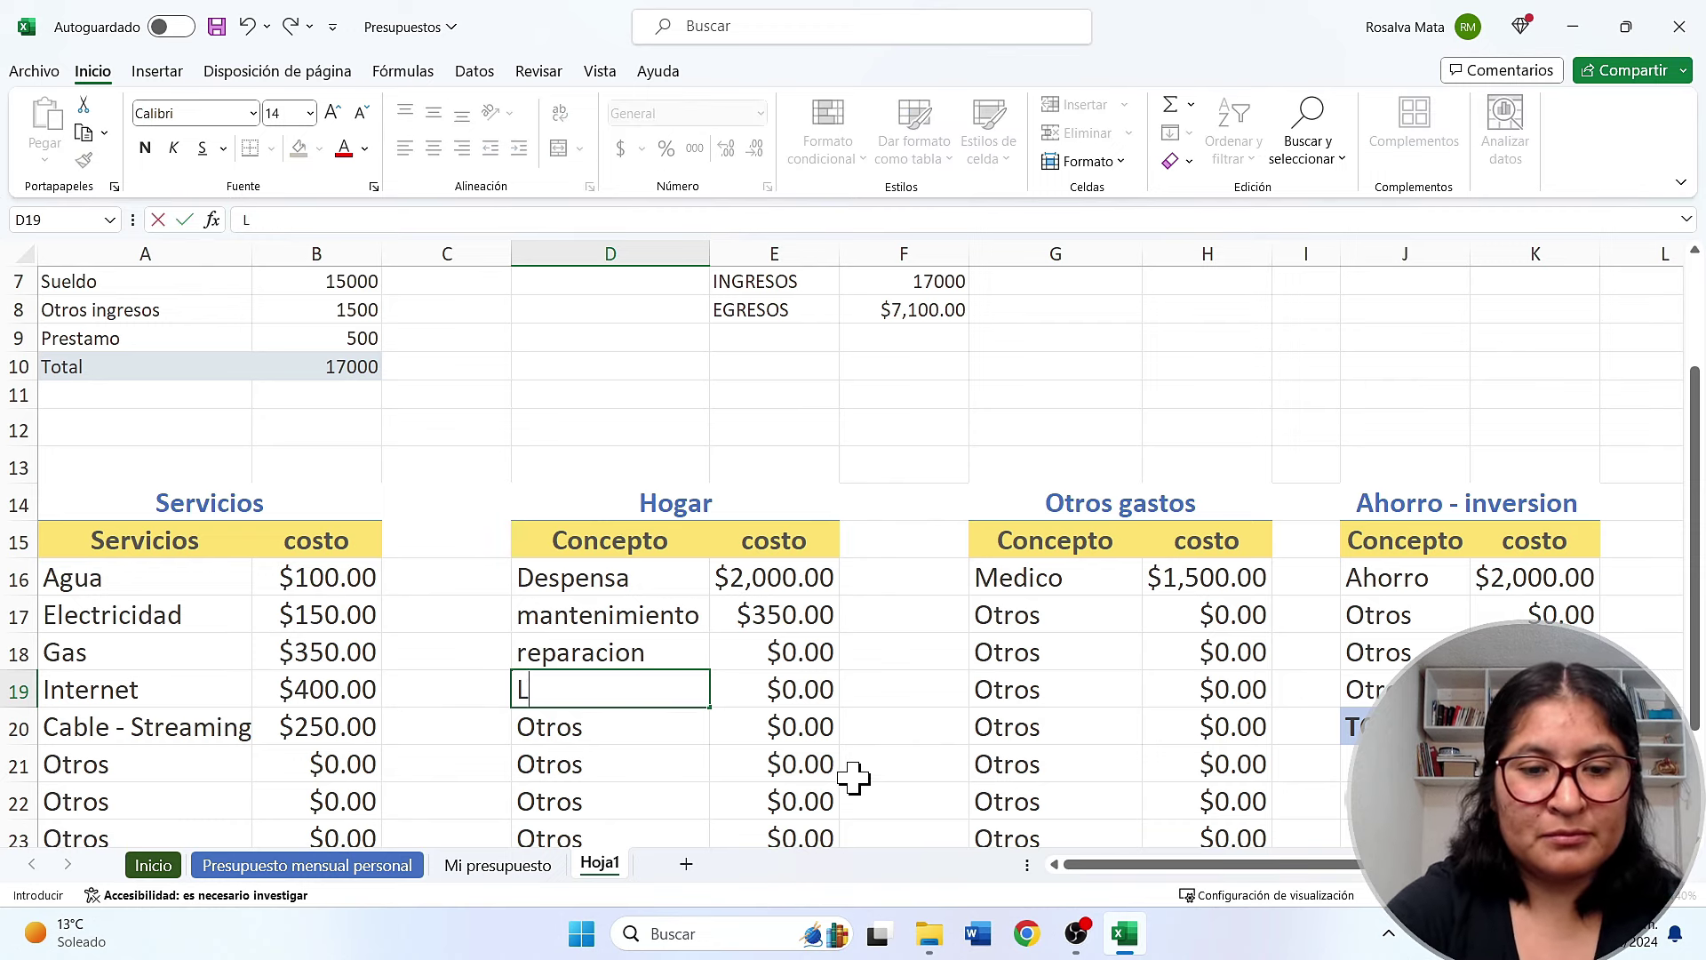
pyautogui.write('ampara')
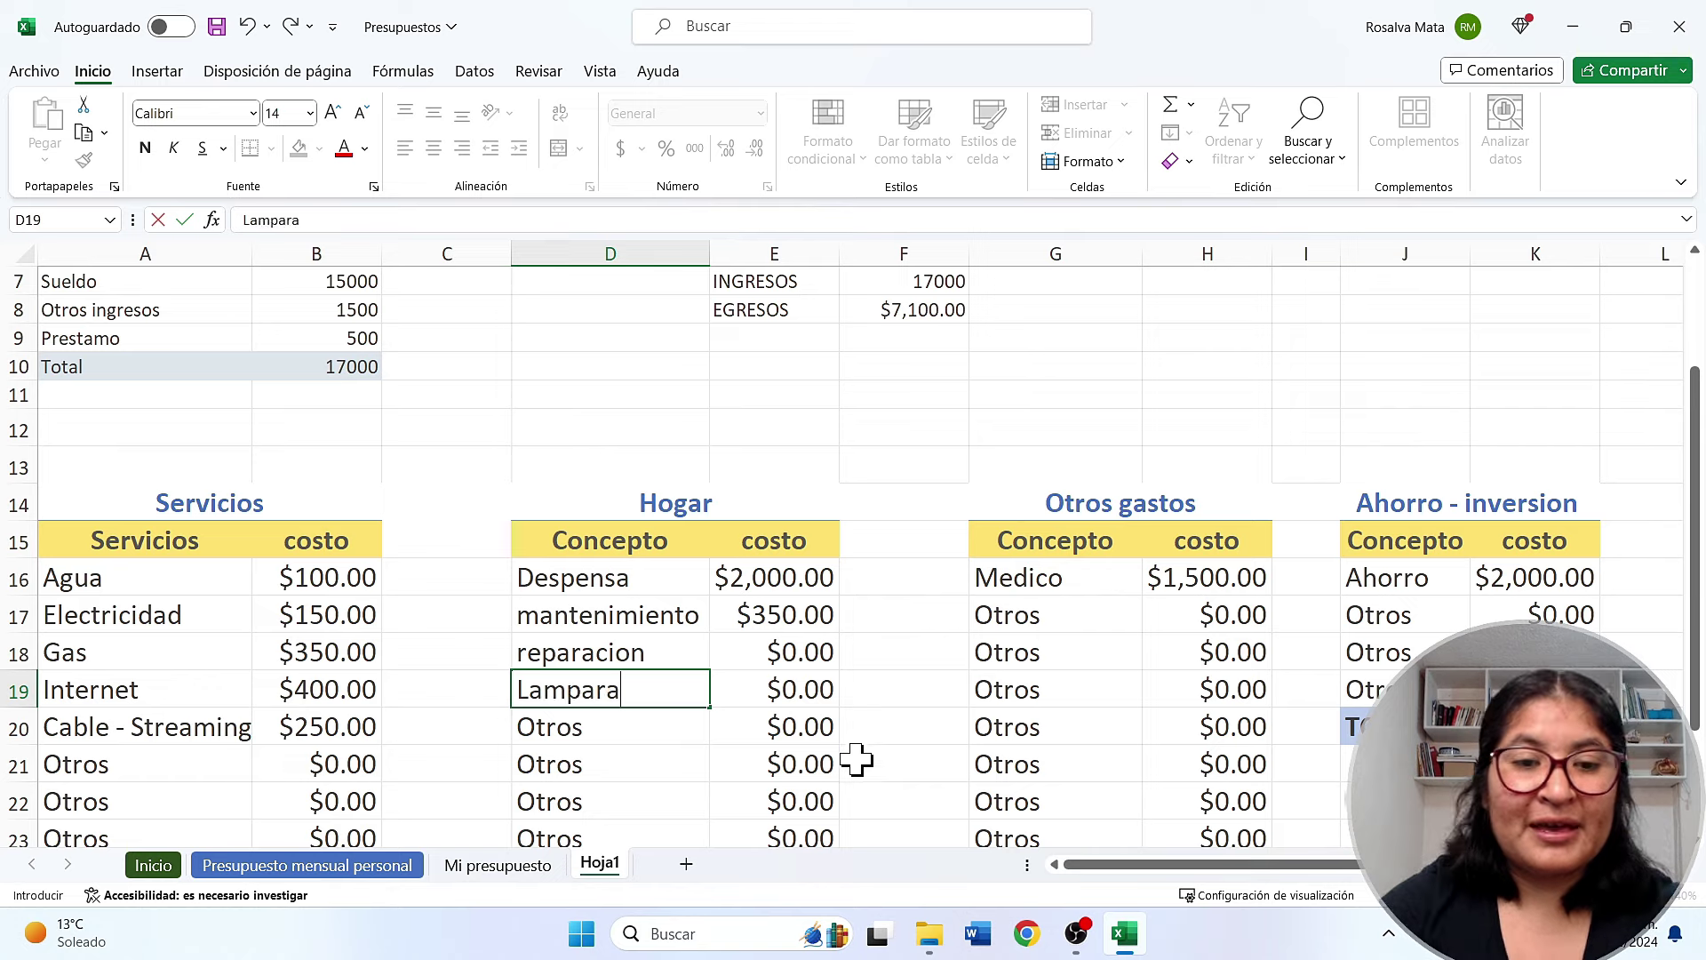
pyautogui.click(779, 696)
pyautogui.write('500')
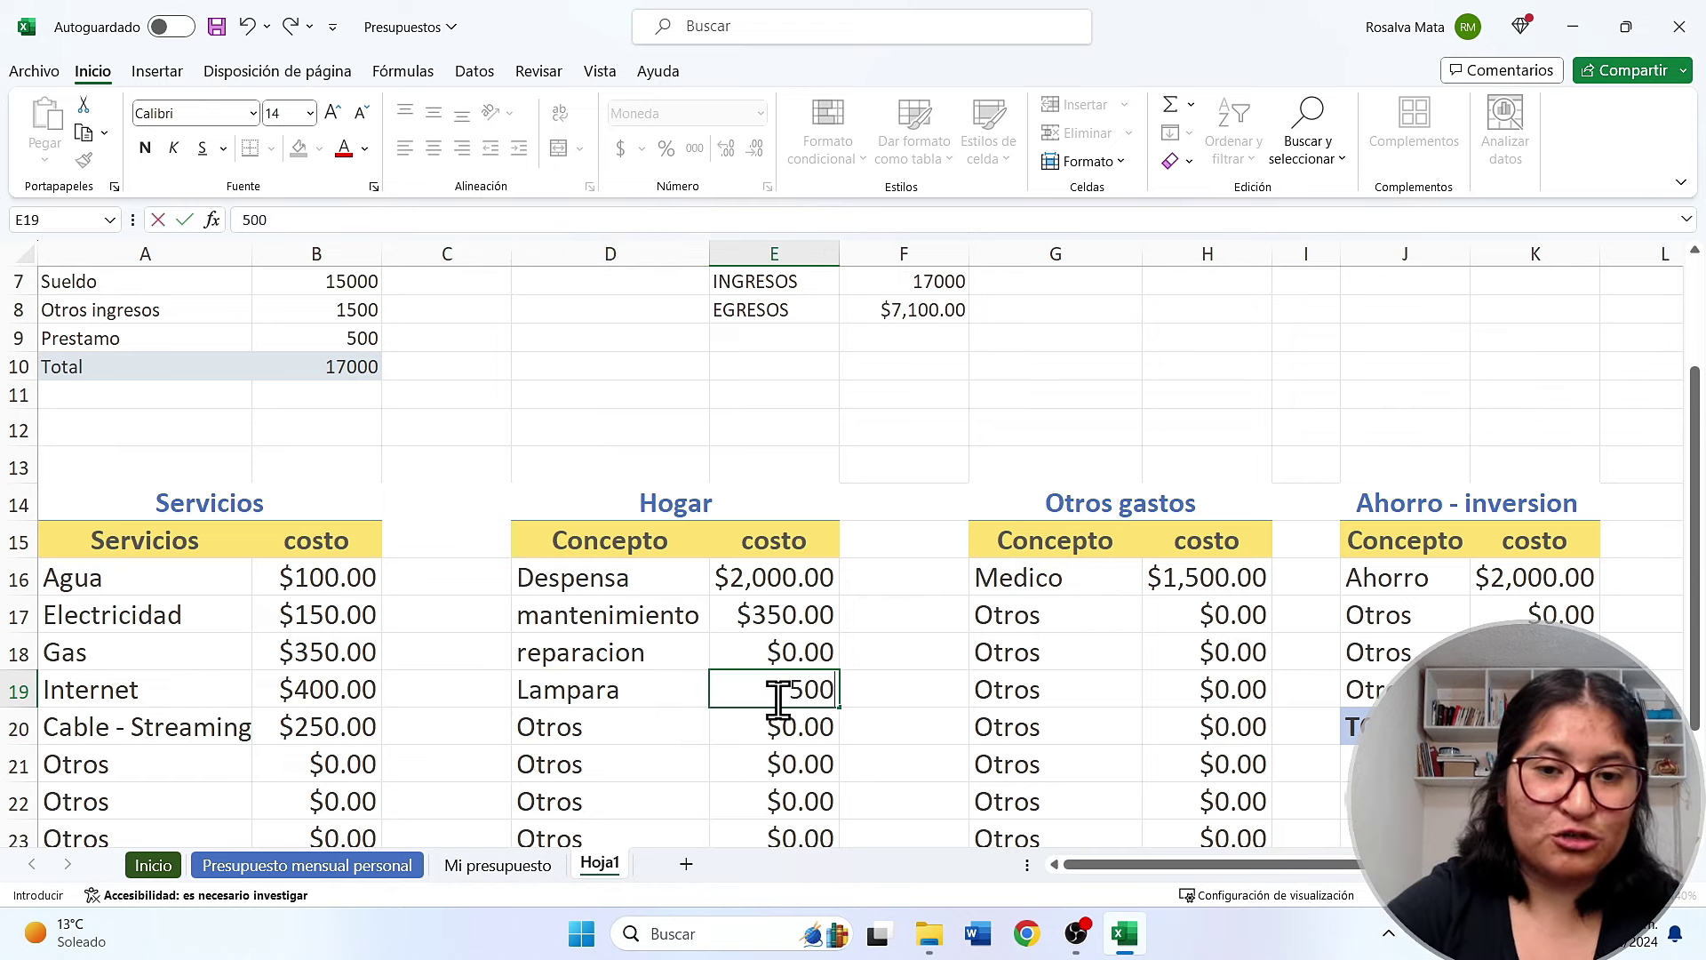
pyautogui.press('Return')
pyautogui.click(777, 693)
# Verify the INGRESOS and EGRESOS formulas, with EGRESOS now at $7,600.00
pyautogui.click(928, 313)
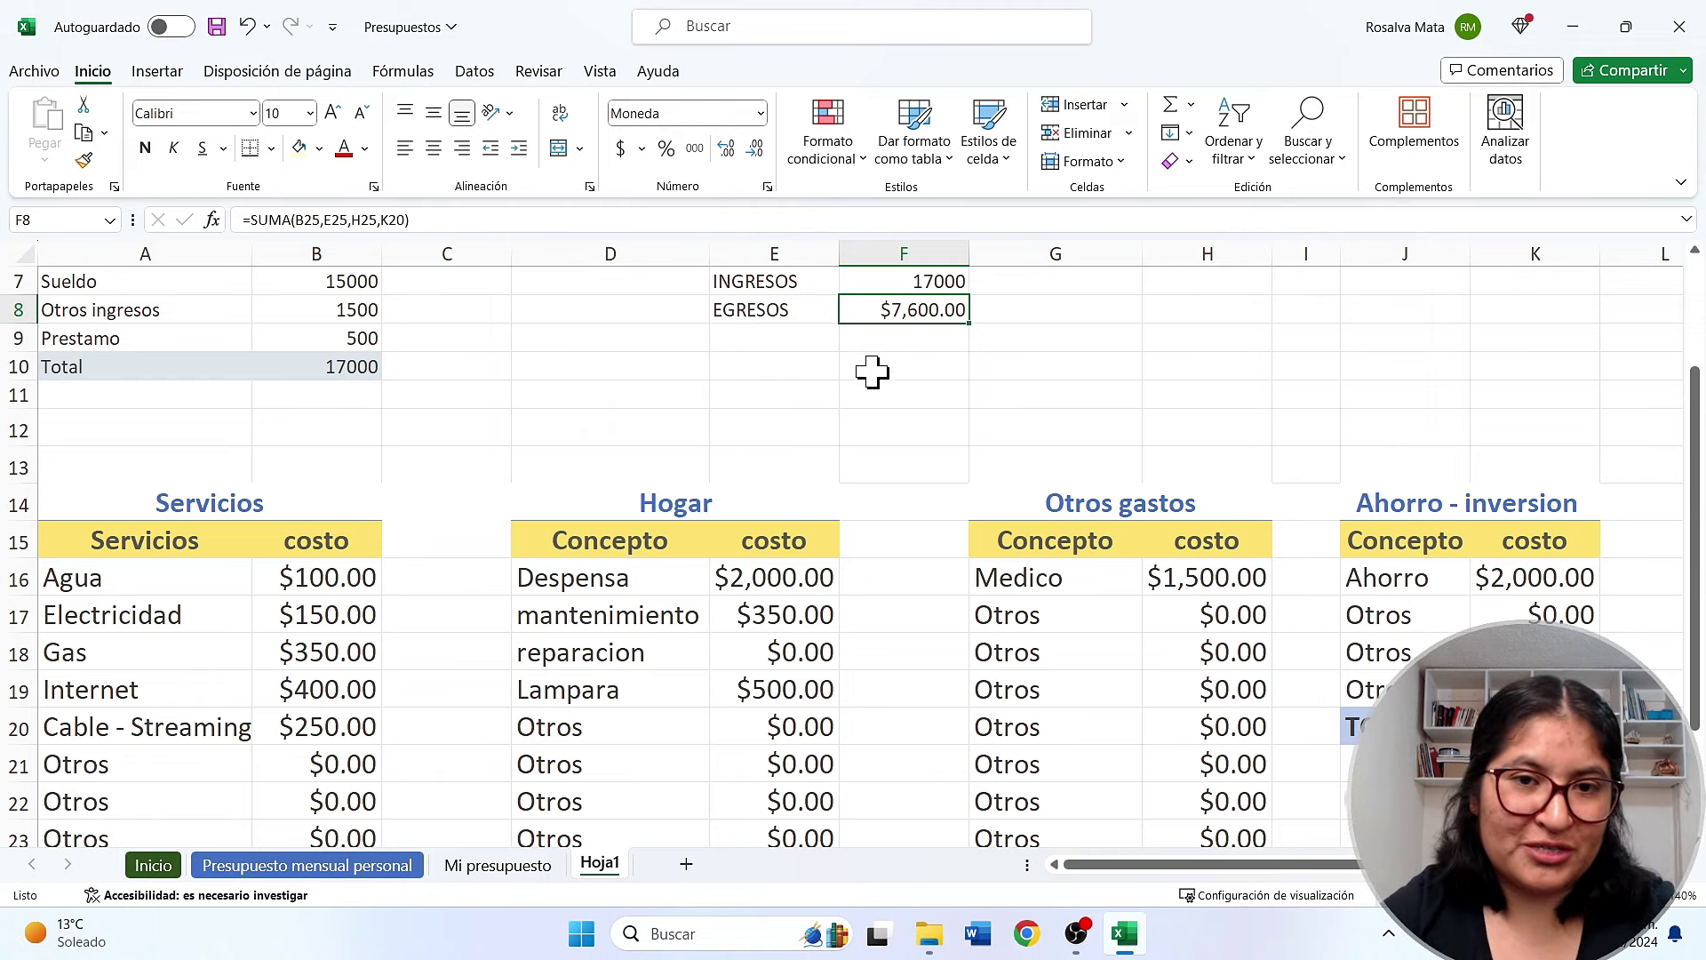
pyautogui.scroll(1, 904, 406)
pyautogui.press('Up')
pyautogui.click(923, 458)
pyautogui.click(924, 365)
pyautogui.click(933, 399)
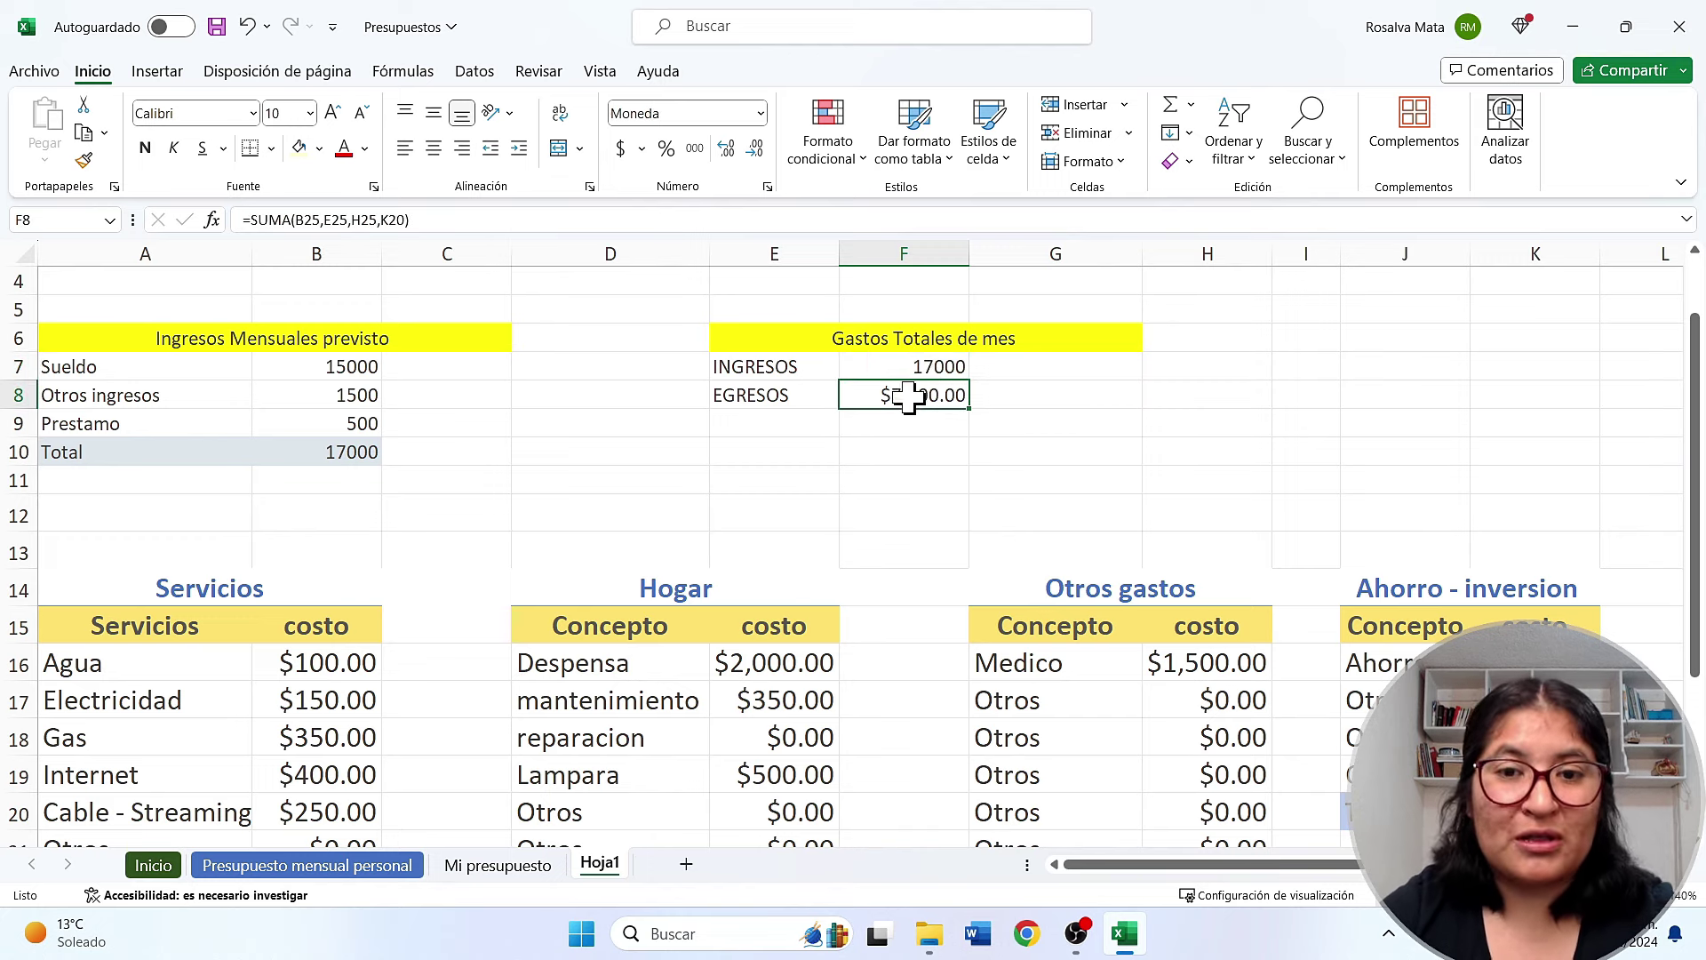
pyautogui.click(830, 425)
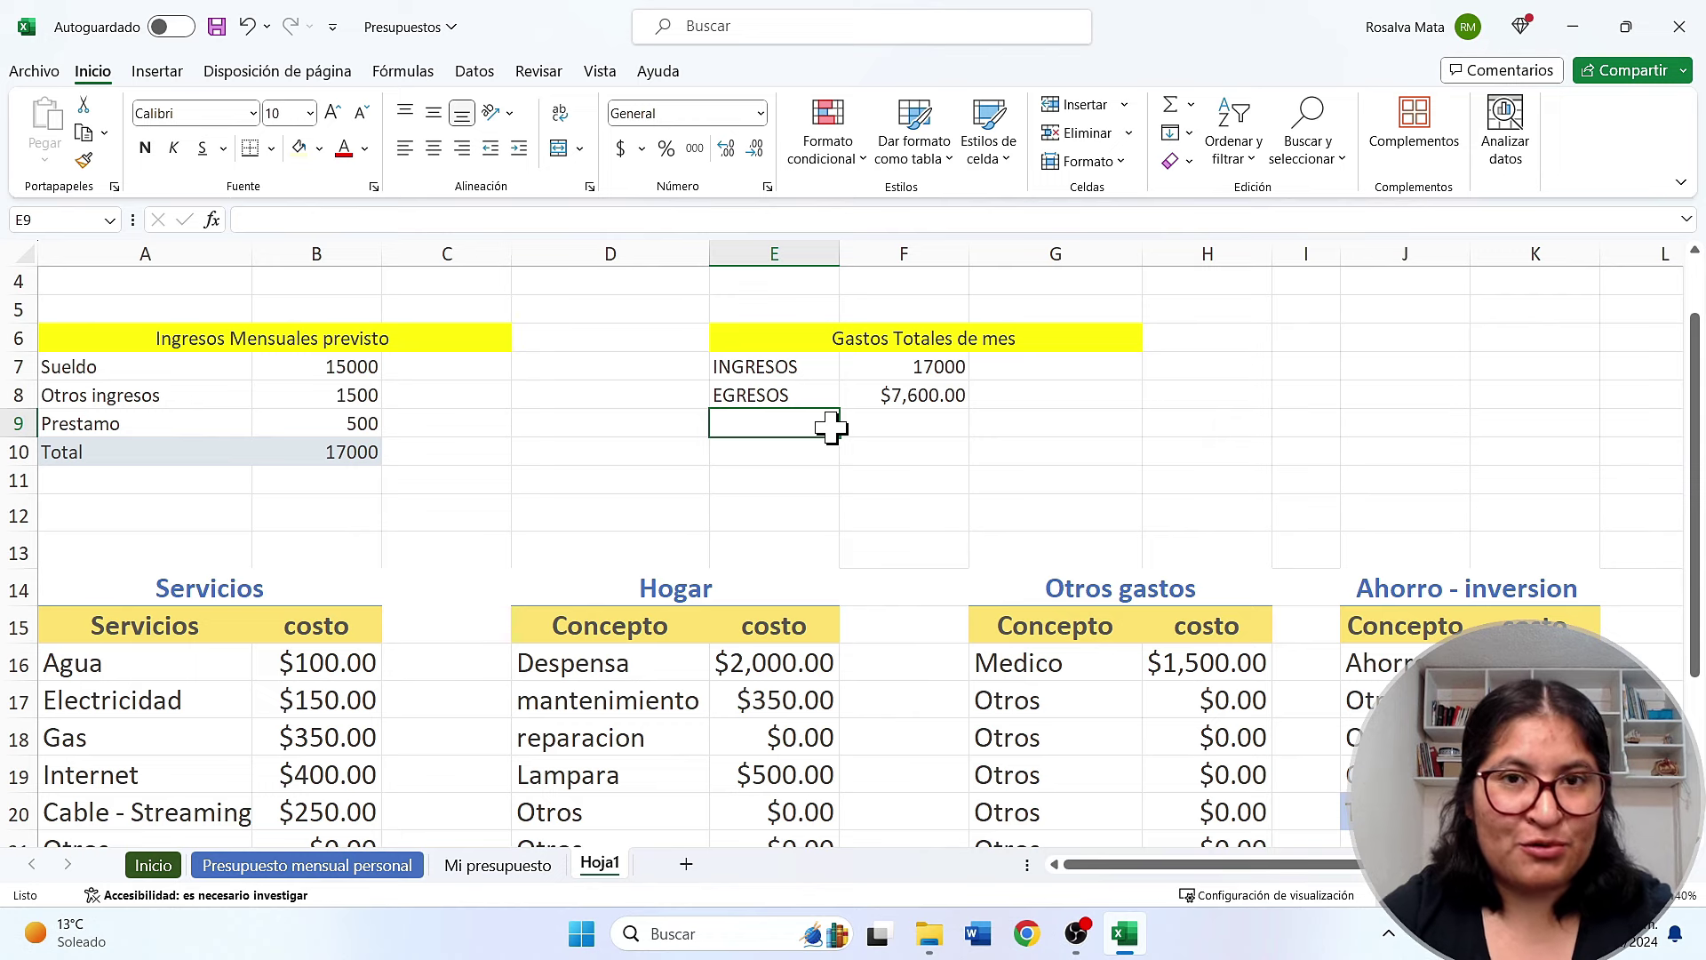
# Label E9 'Capacidad de ahorro' and review the INGRESOS and EGRESOS formulas
pyautogui.write('Capacidad de ahorro')
pyautogui.press('Tab')
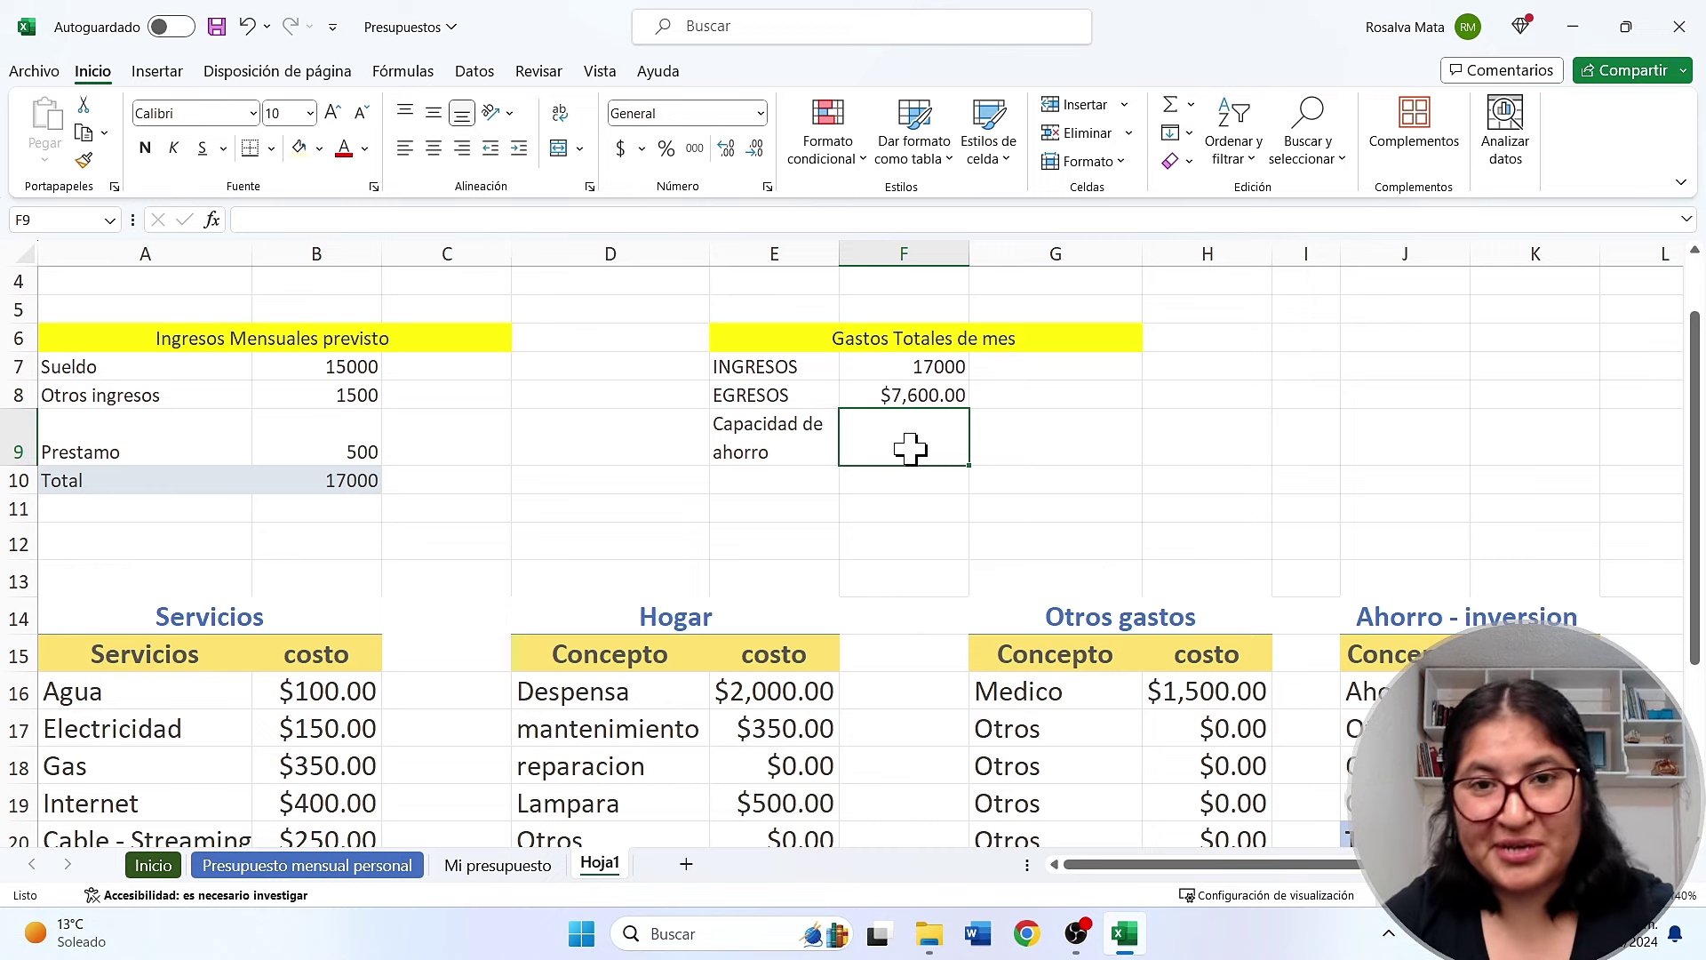
pyautogui.click(924, 367)
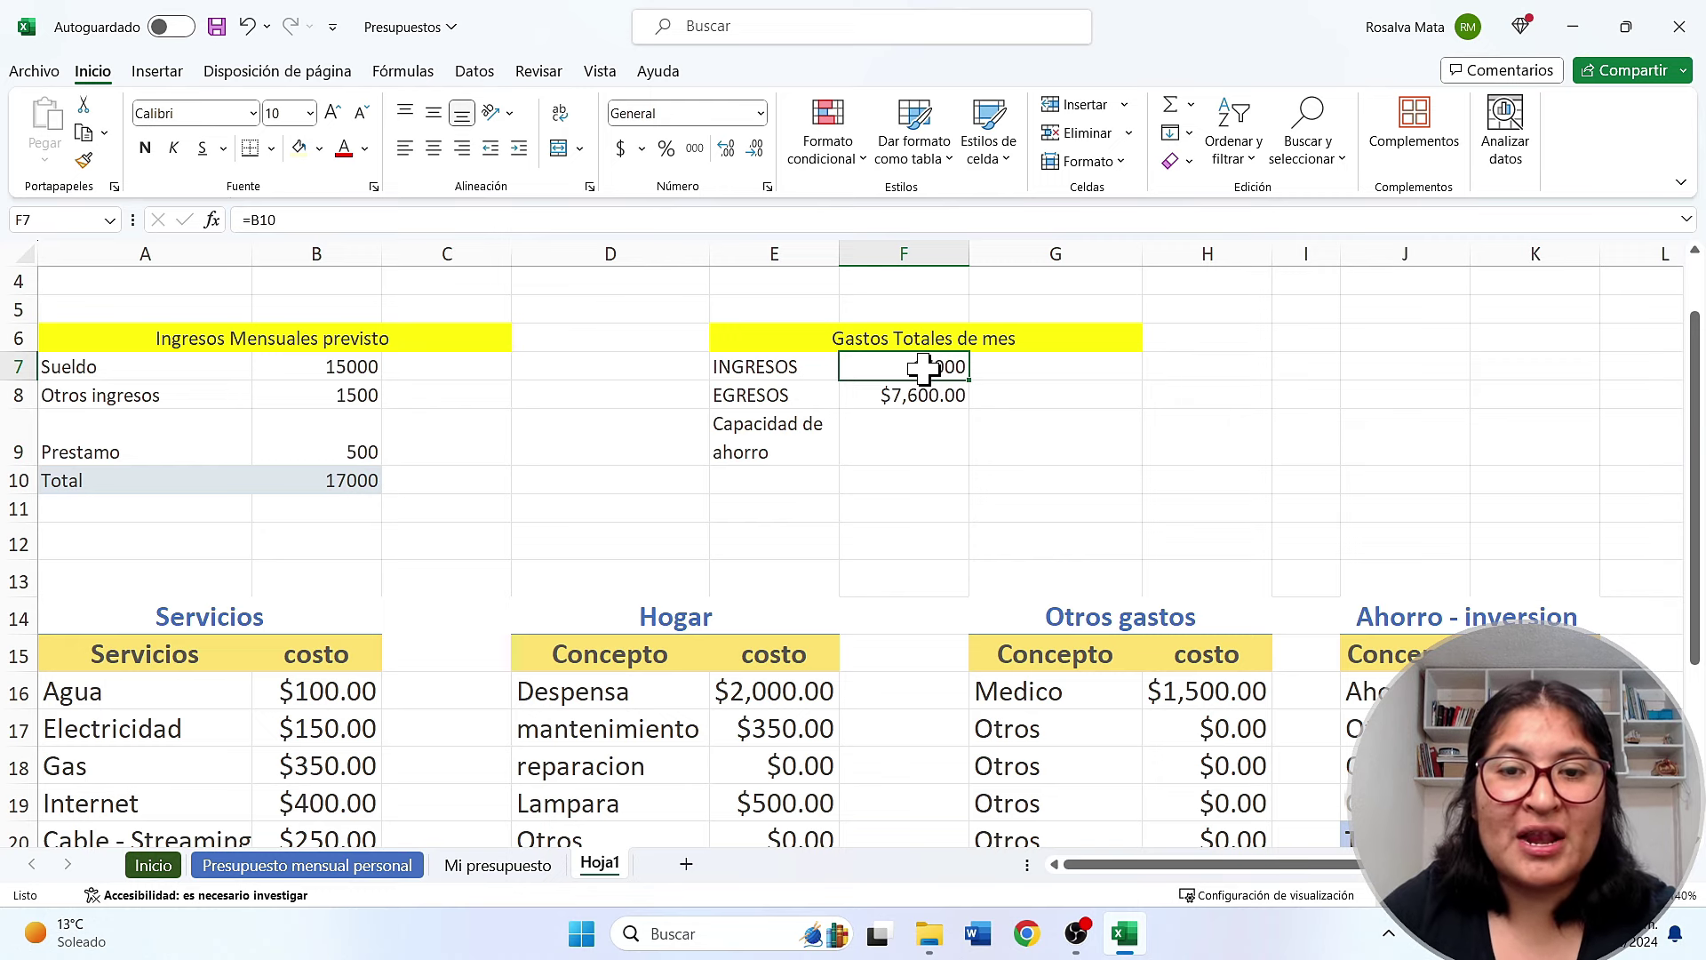
pyautogui.click(913, 394)
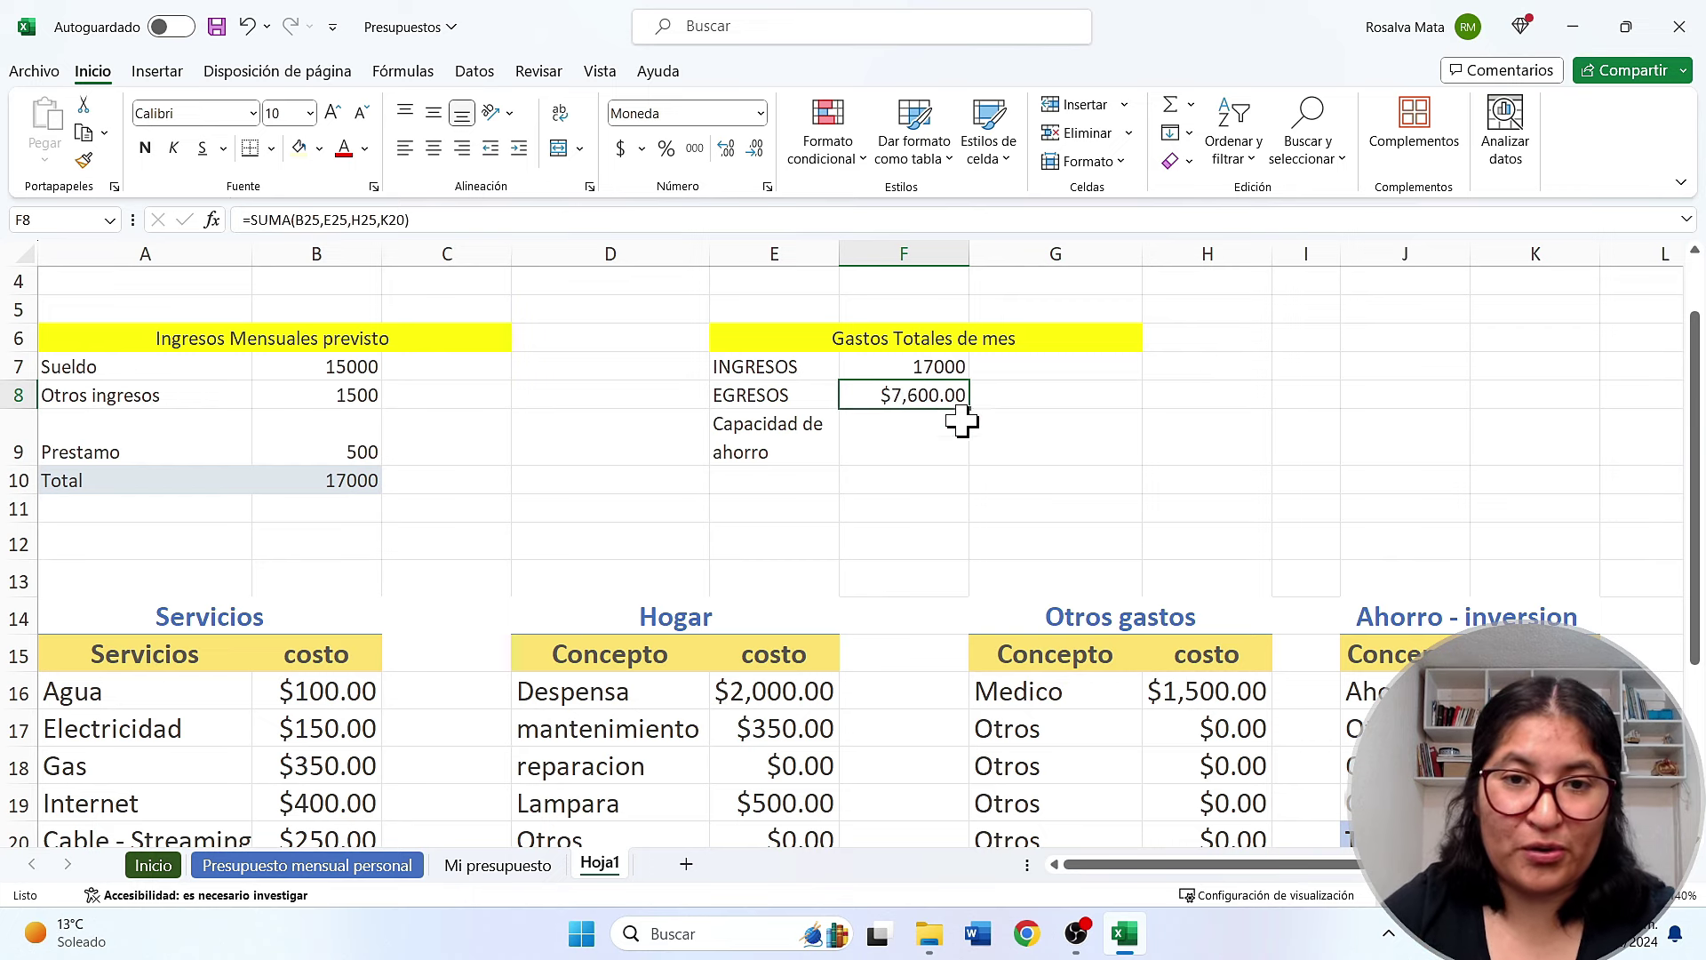
# Enter =F7-F8 in F9, giving a savings capacity of $9,400.00
pyautogui.click(896, 458)
pyautogui.write('=')
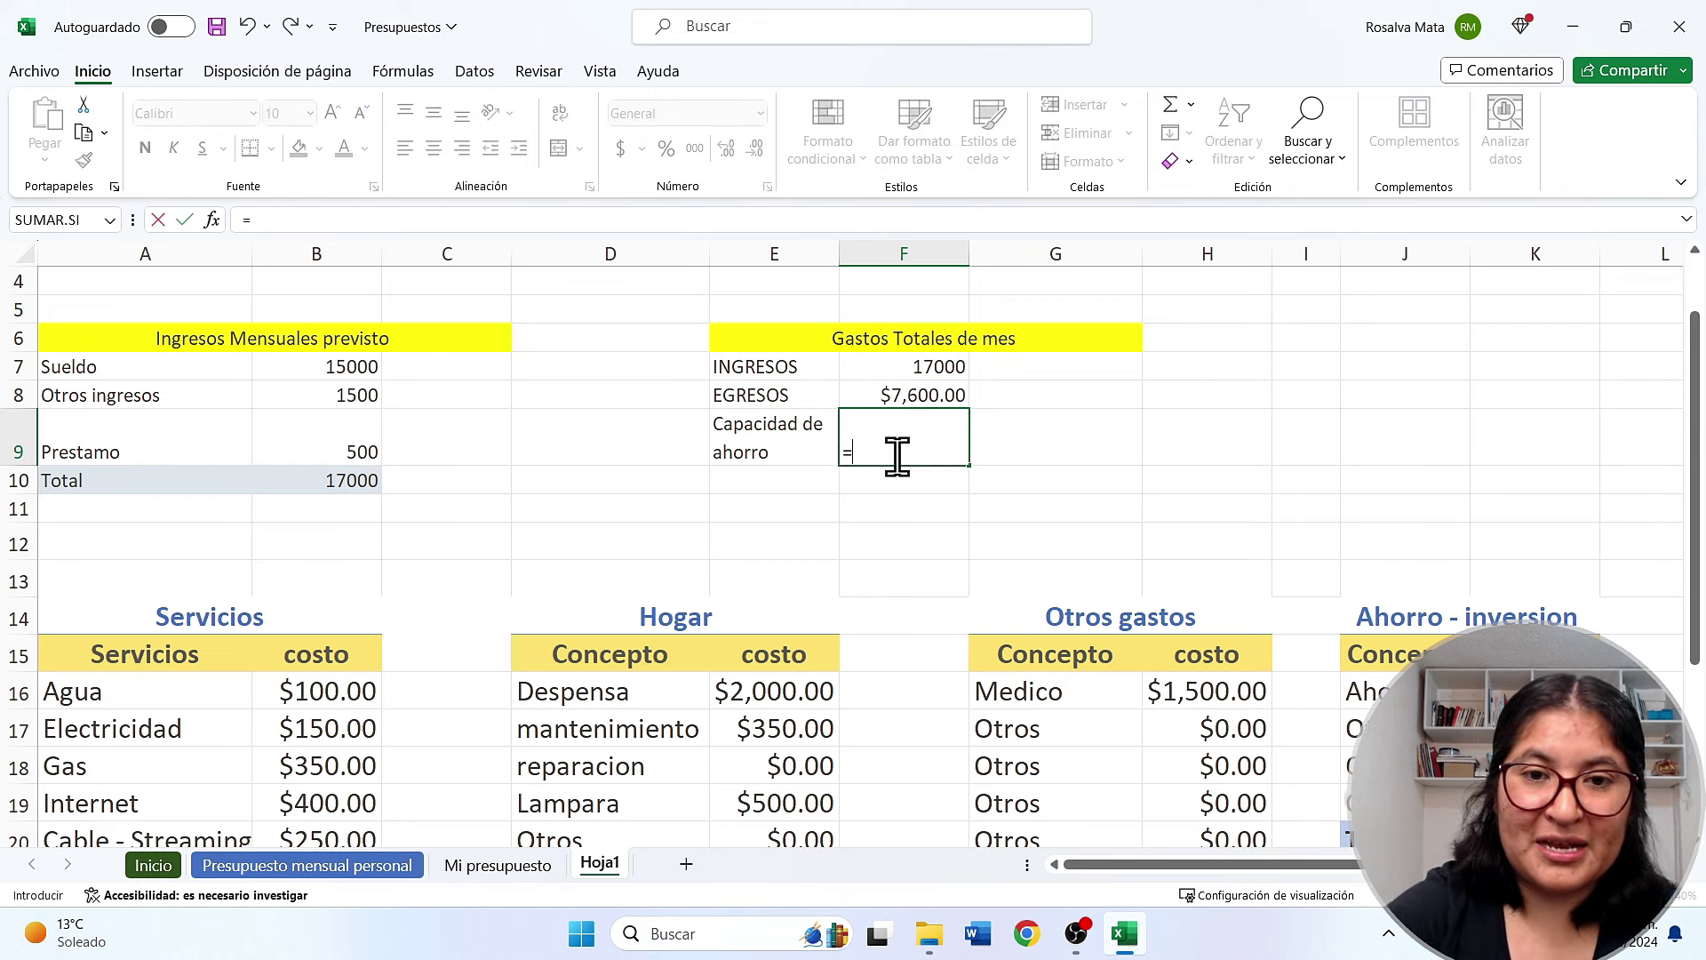
pyautogui.click(944, 369)
pyautogui.write('-')
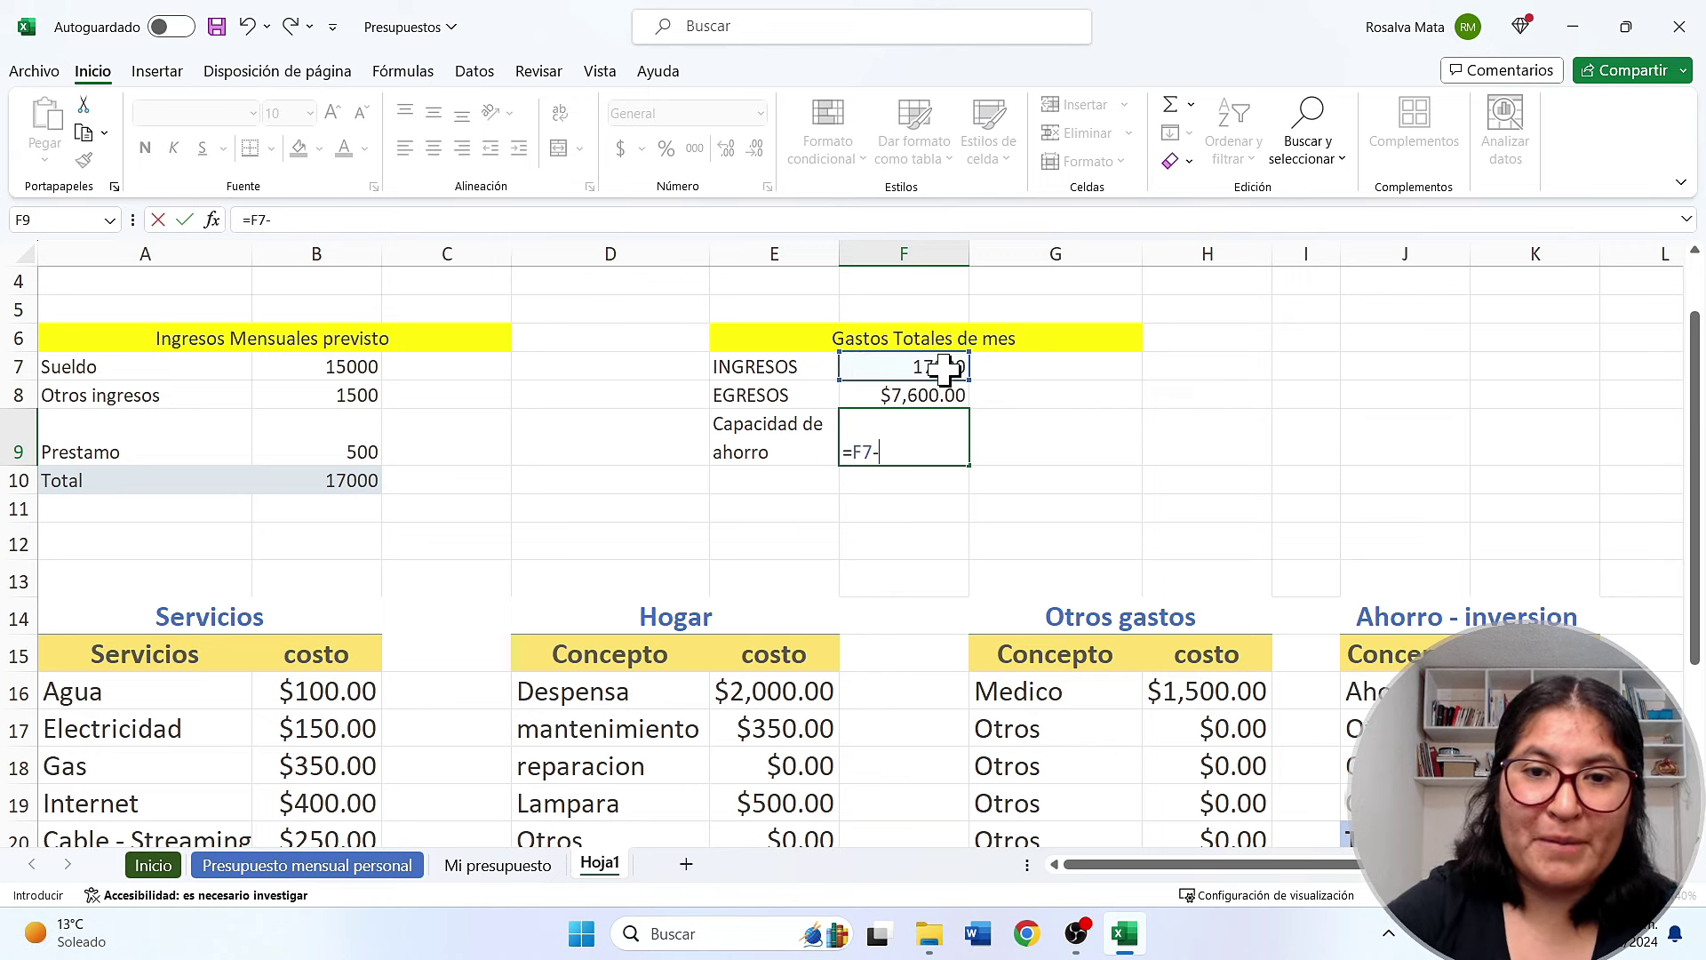
pyautogui.click(914, 392)
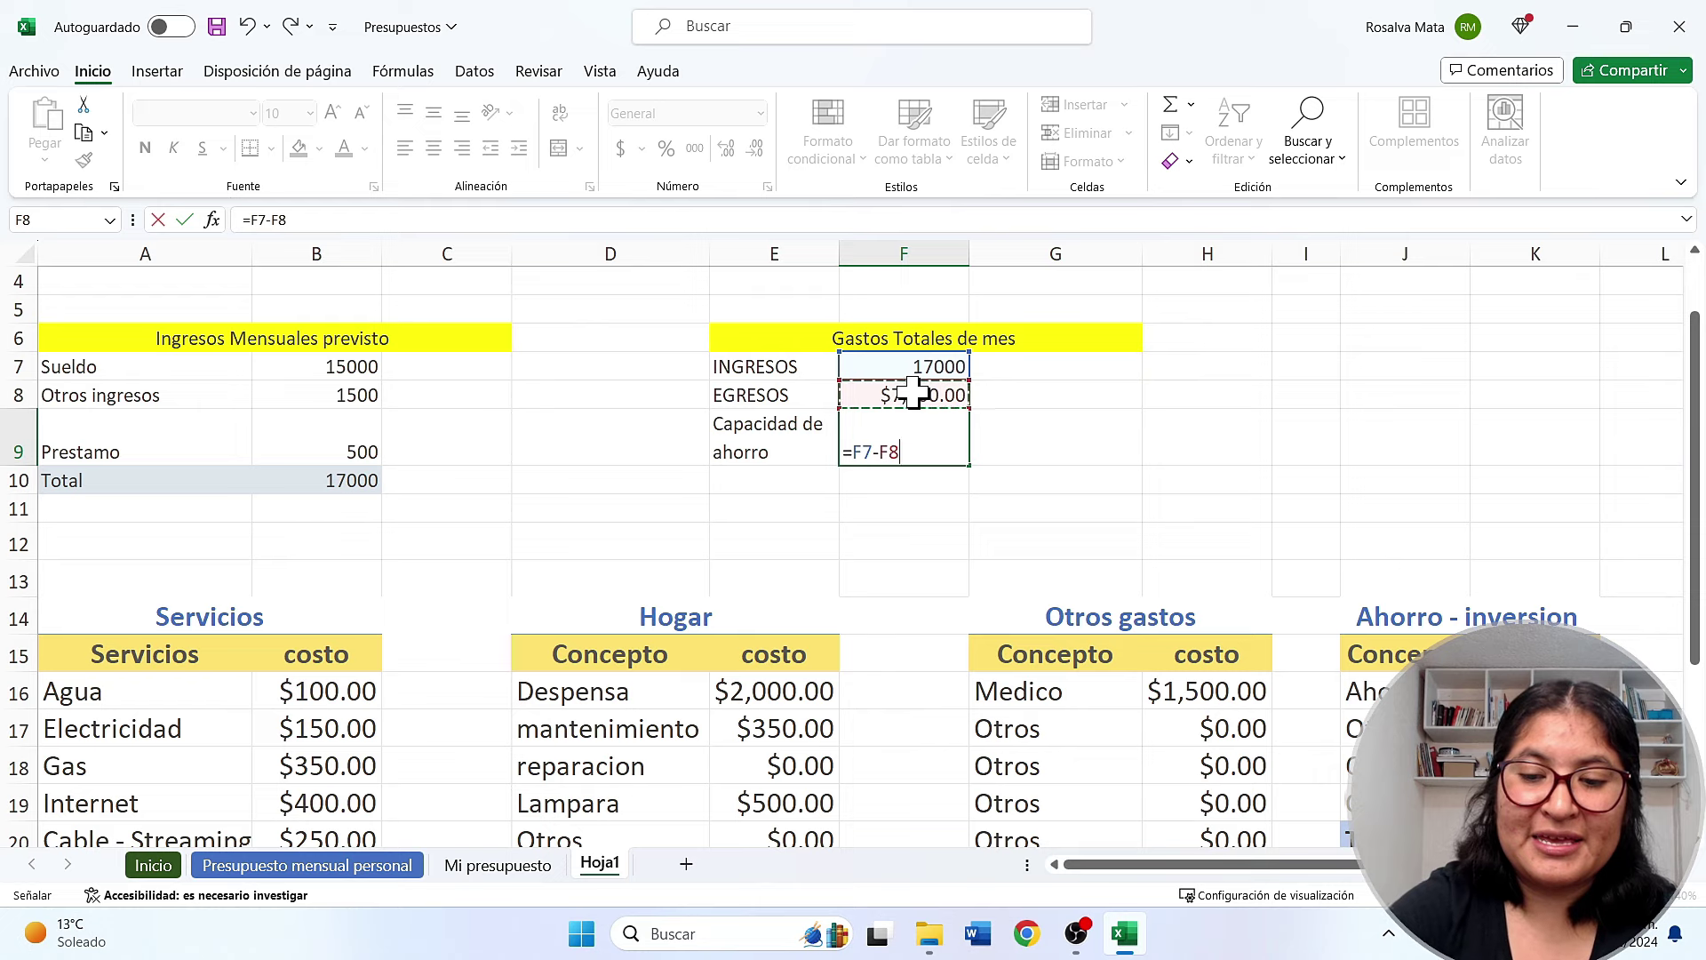
pyautogui.press('Return')
pyautogui.click(1154, 452)
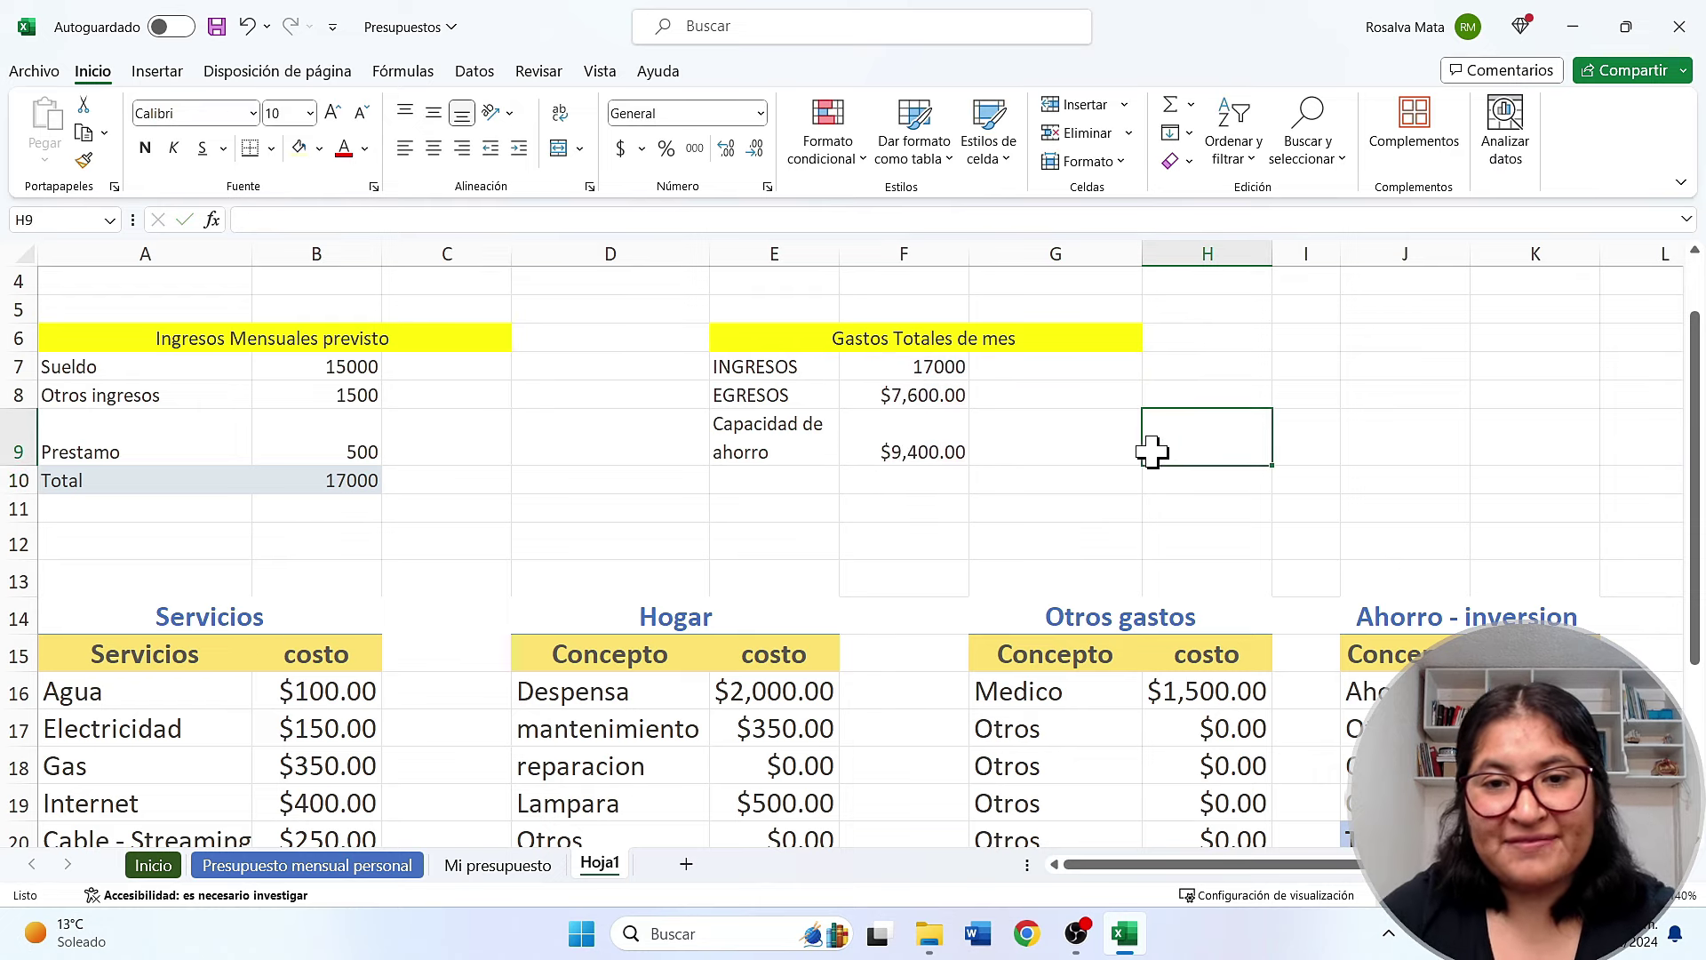
pyautogui.click(945, 369)
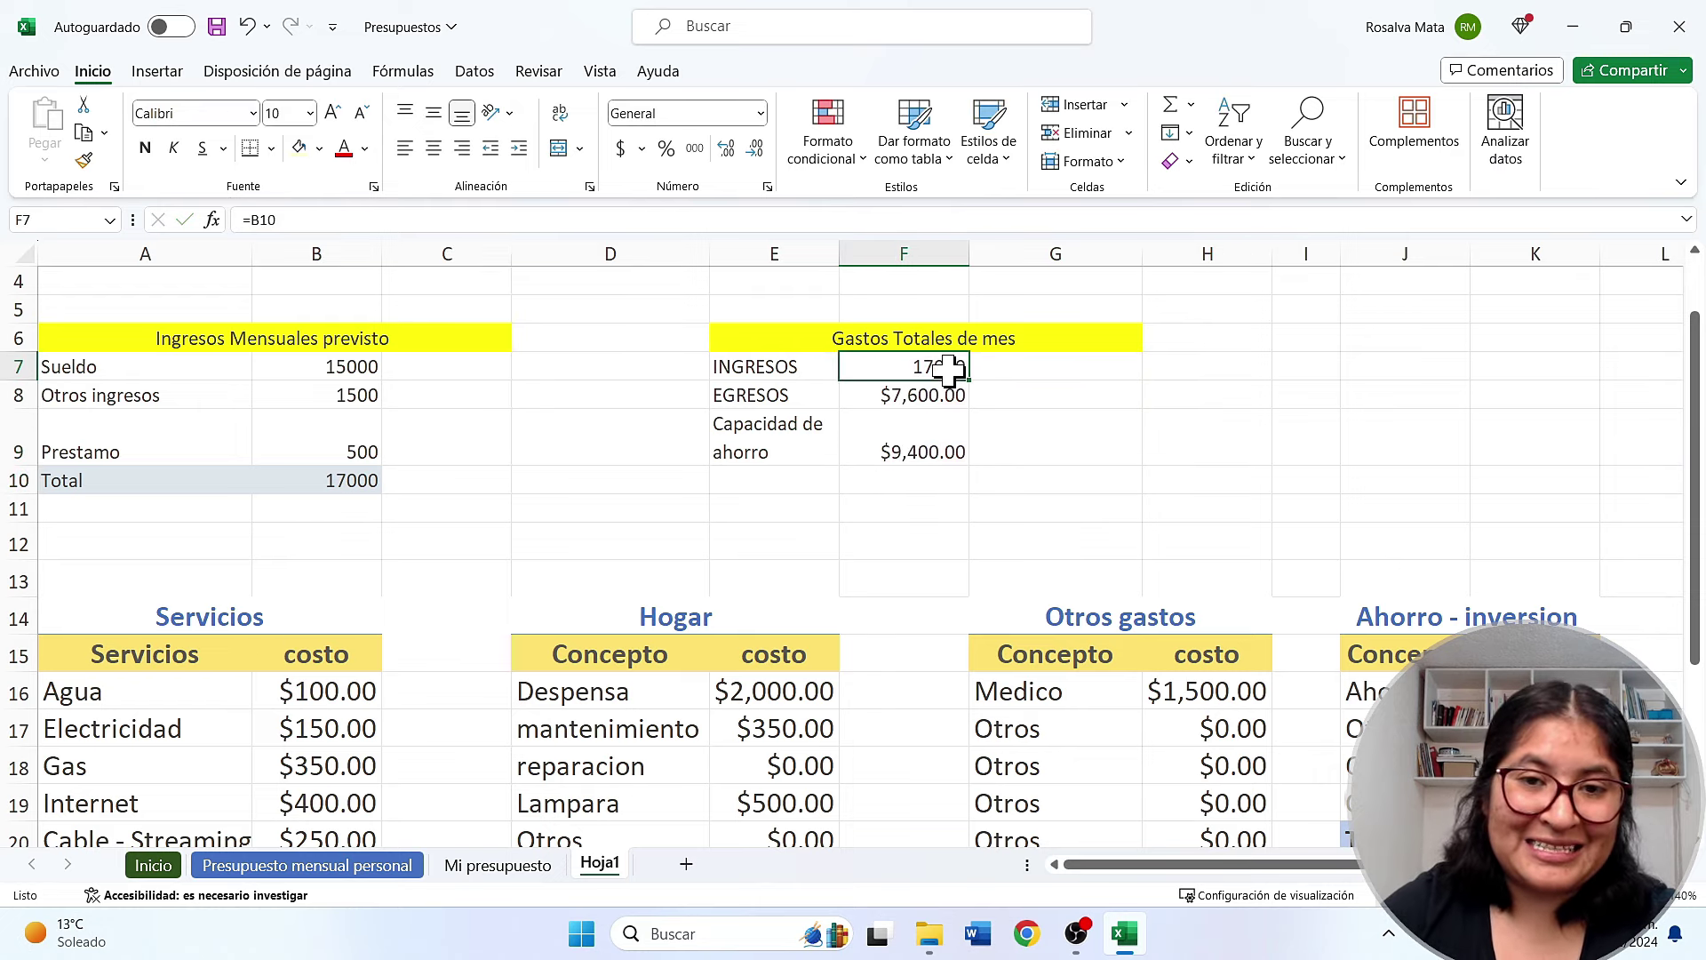
pyautogui.click(943, 395)
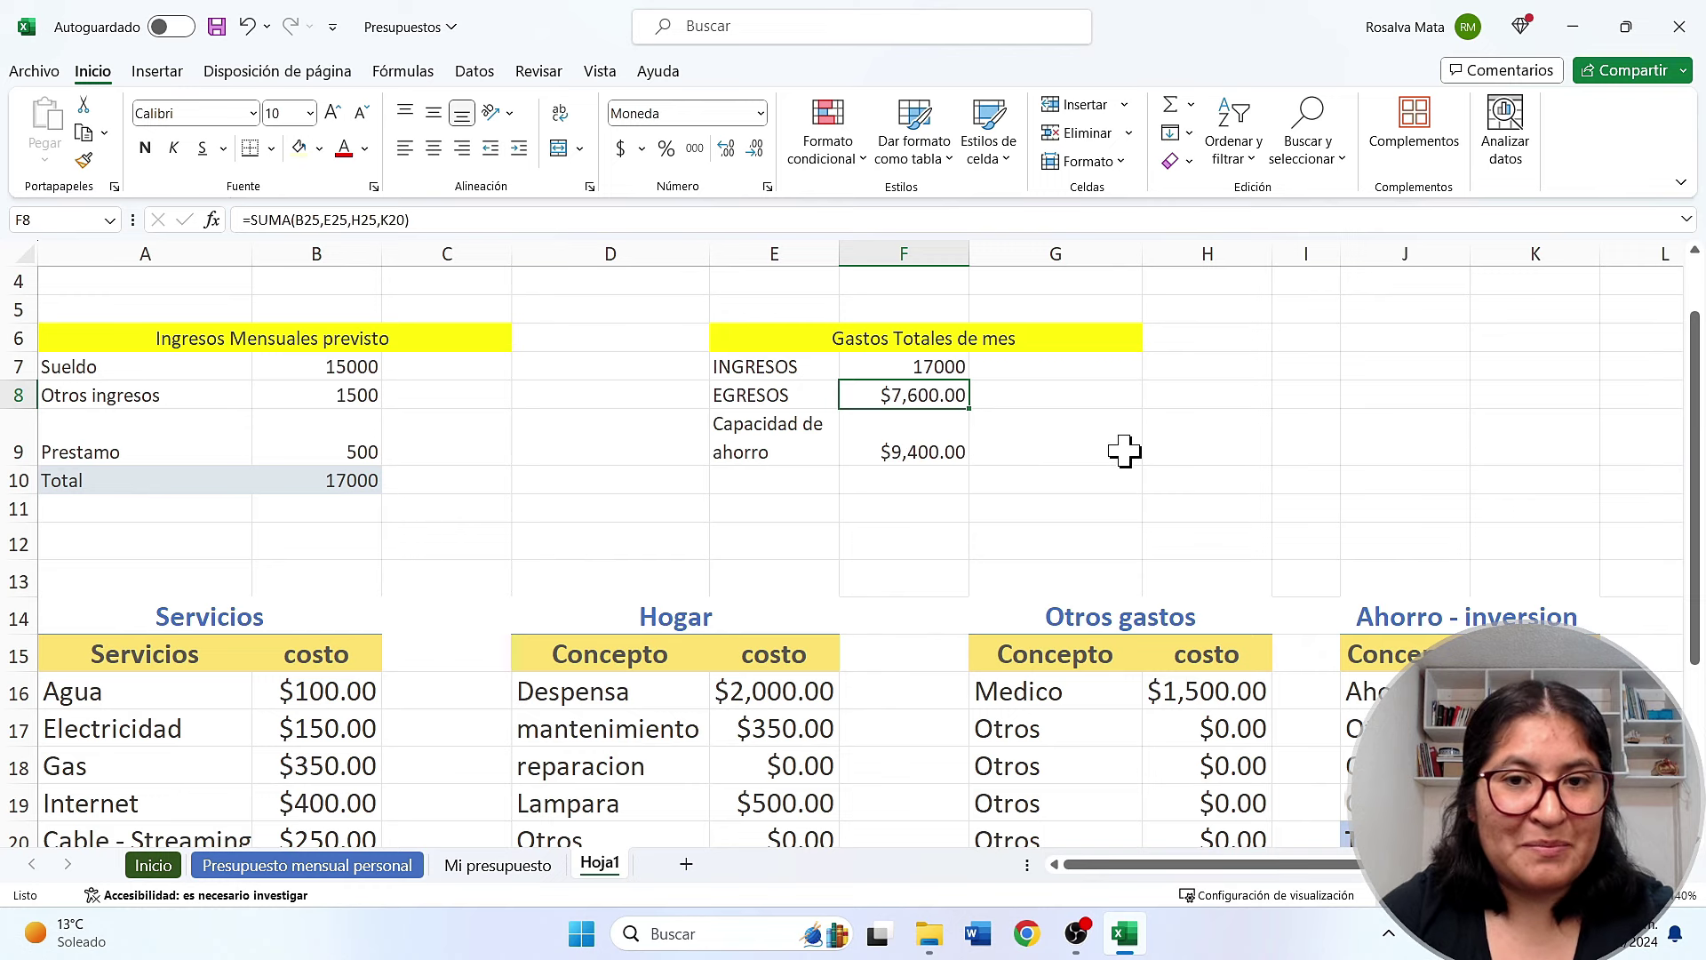
pyautogui.click(740, 438)
# Give the Capacidad de ahorro row E9:F9 a light green fill
pyautogui.hotkey('shift', 'Right')
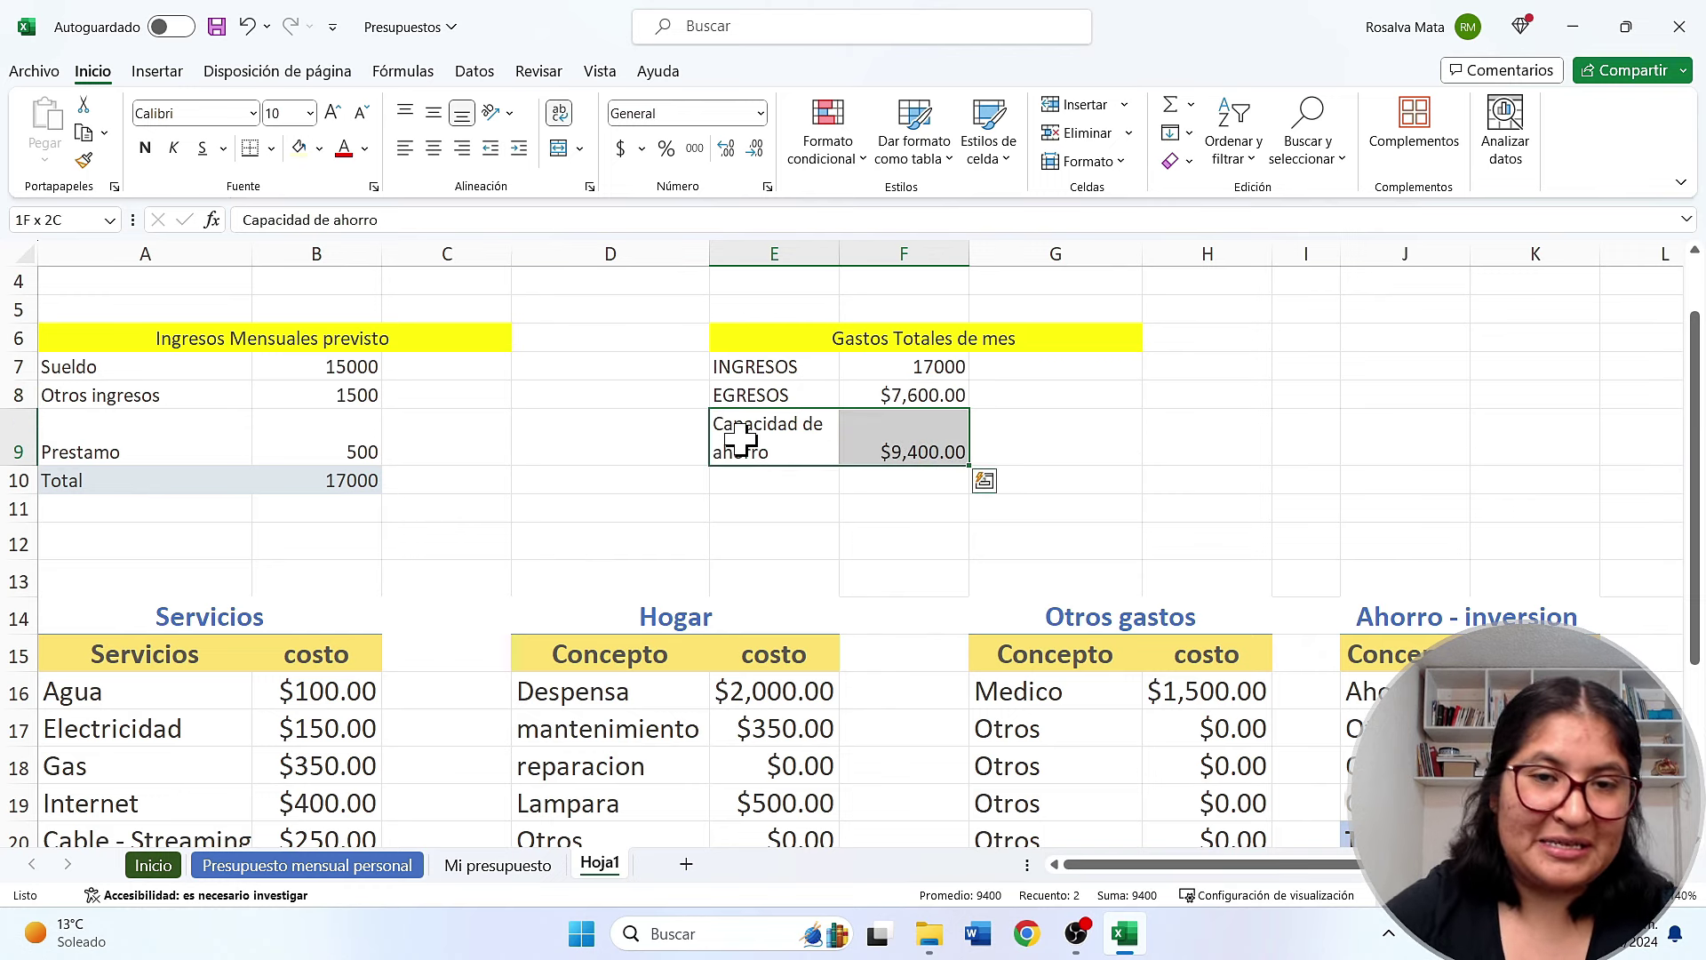
pyautogui.click(317, 149)
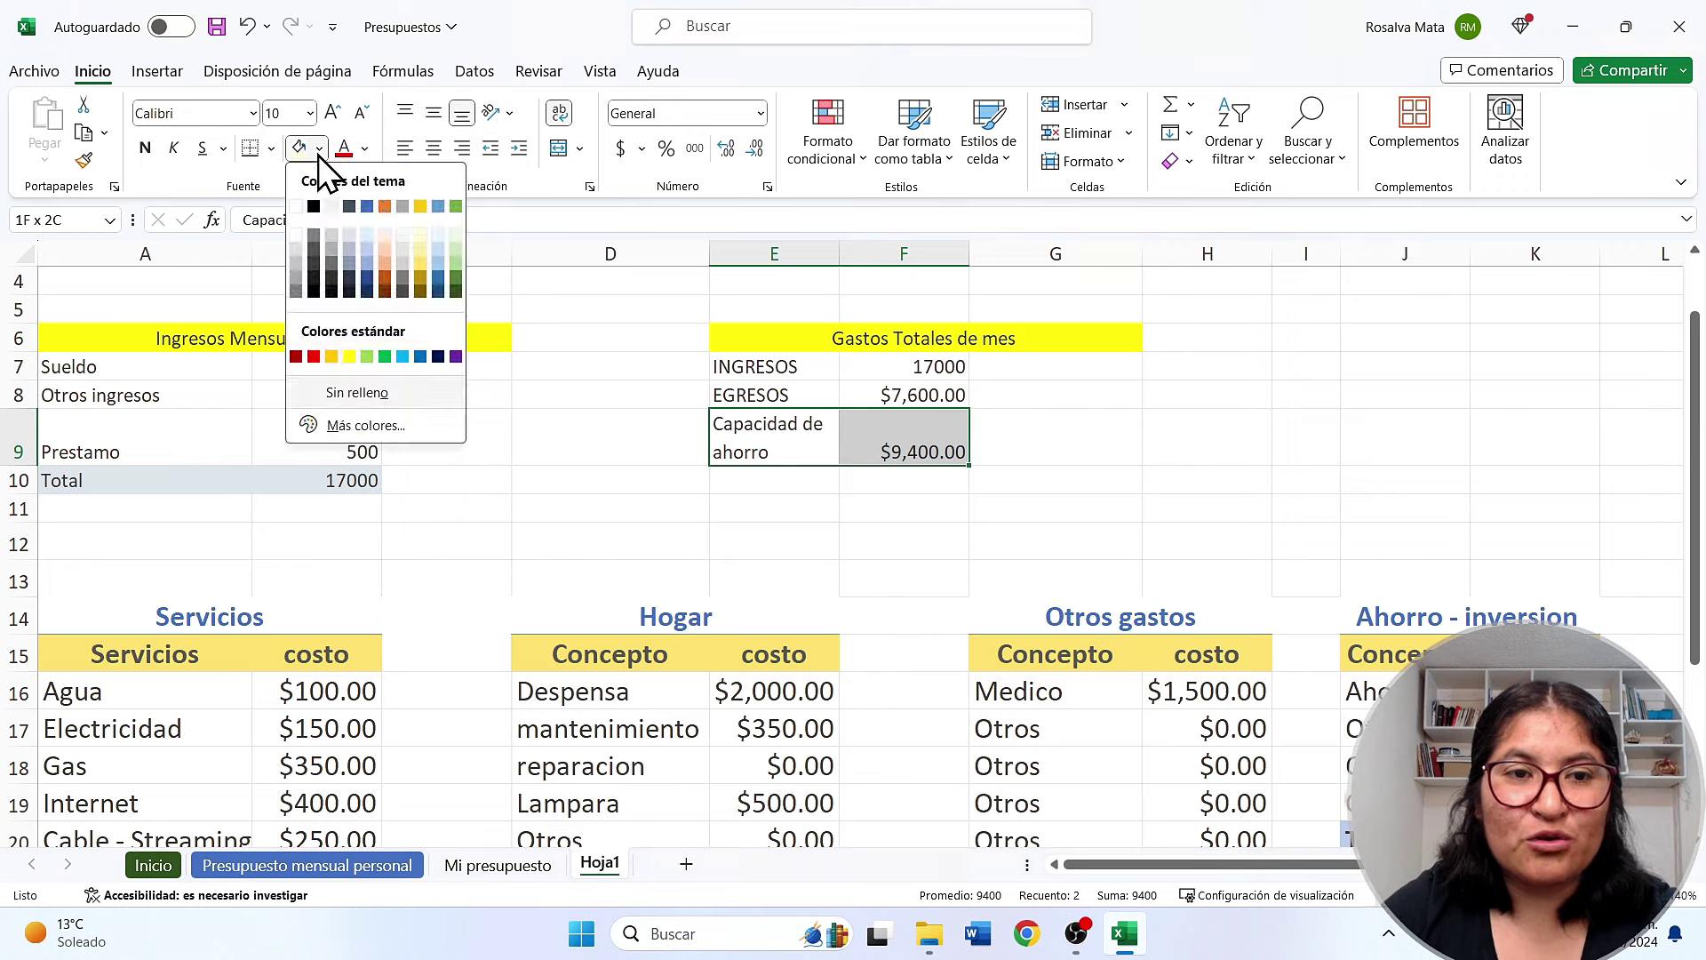
pyautogui.click(453, 236)
pyautogui.click(1112, 473)
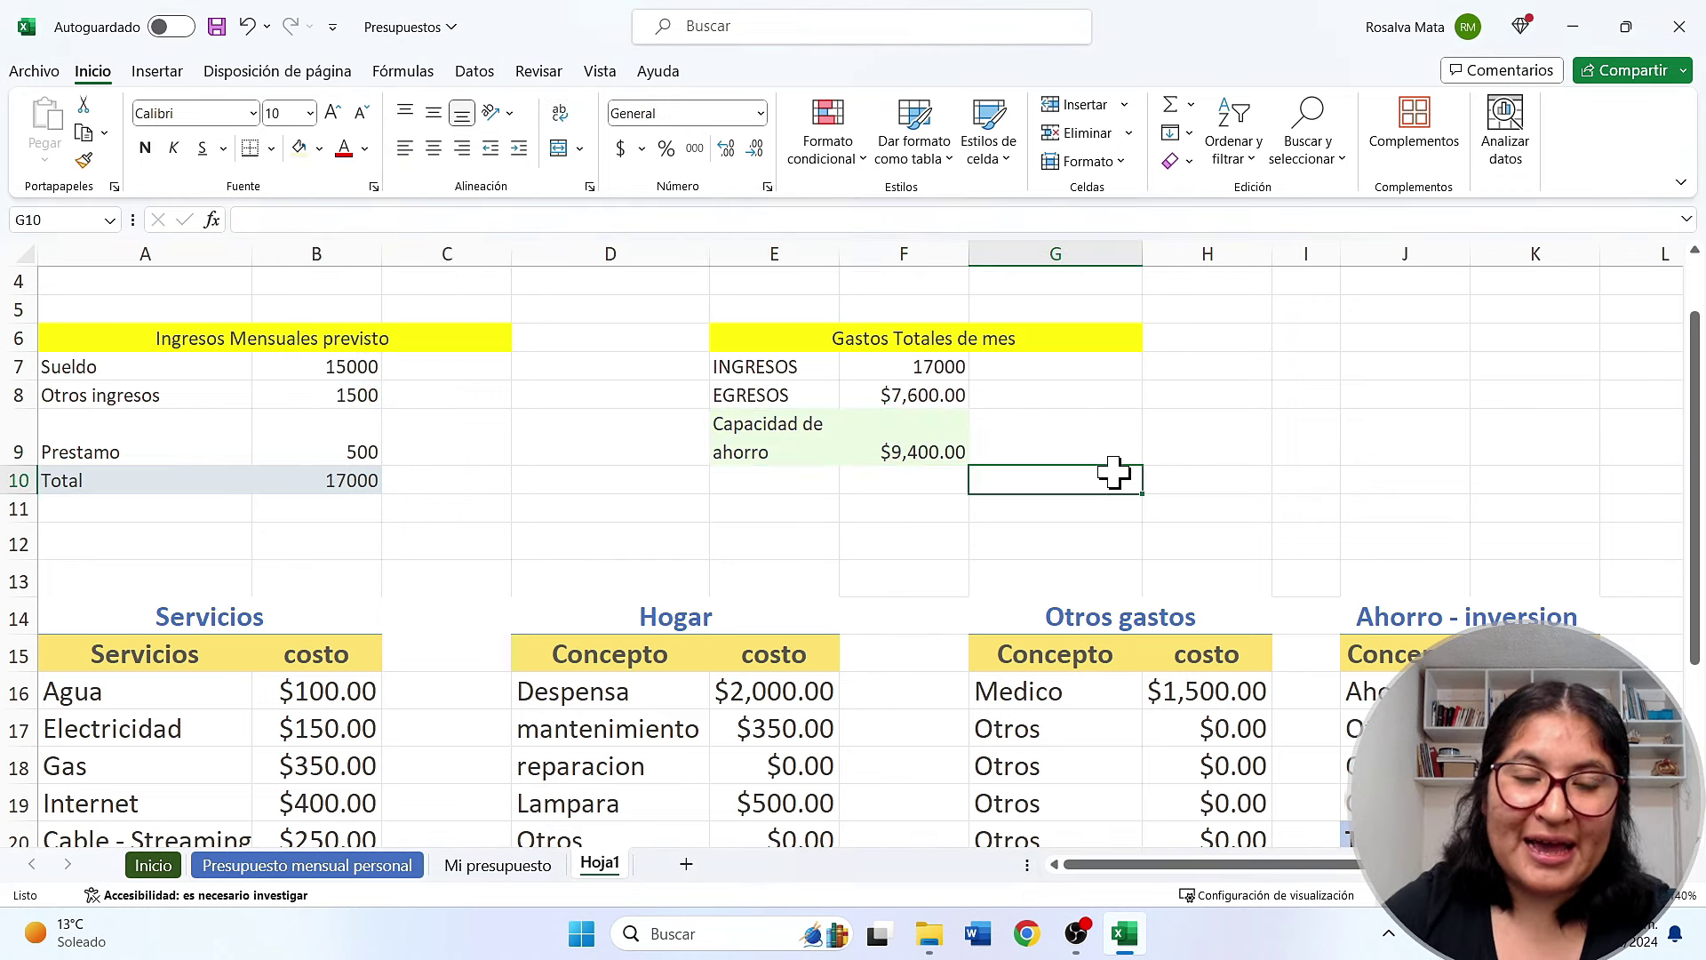
# Return to the Mi presupuesto sheet with its Gastos Totales summary
pyautogui.scroll(-2, 1170, 553)
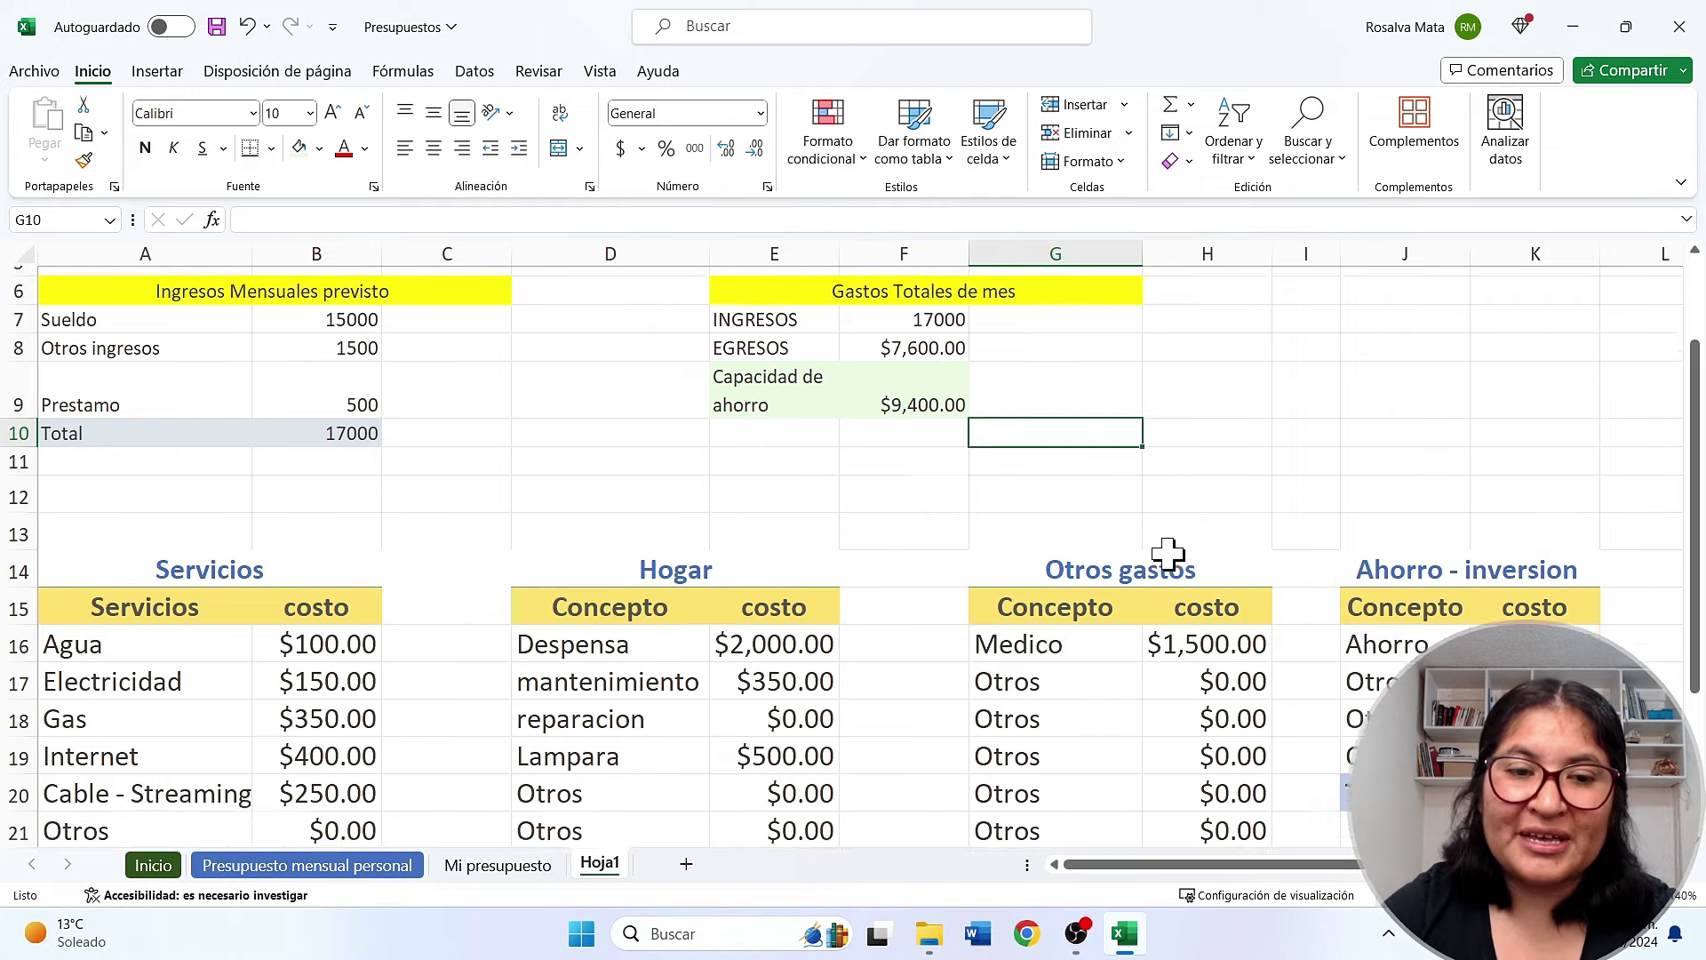
pyautogui.scroll(2, 1239, 713)
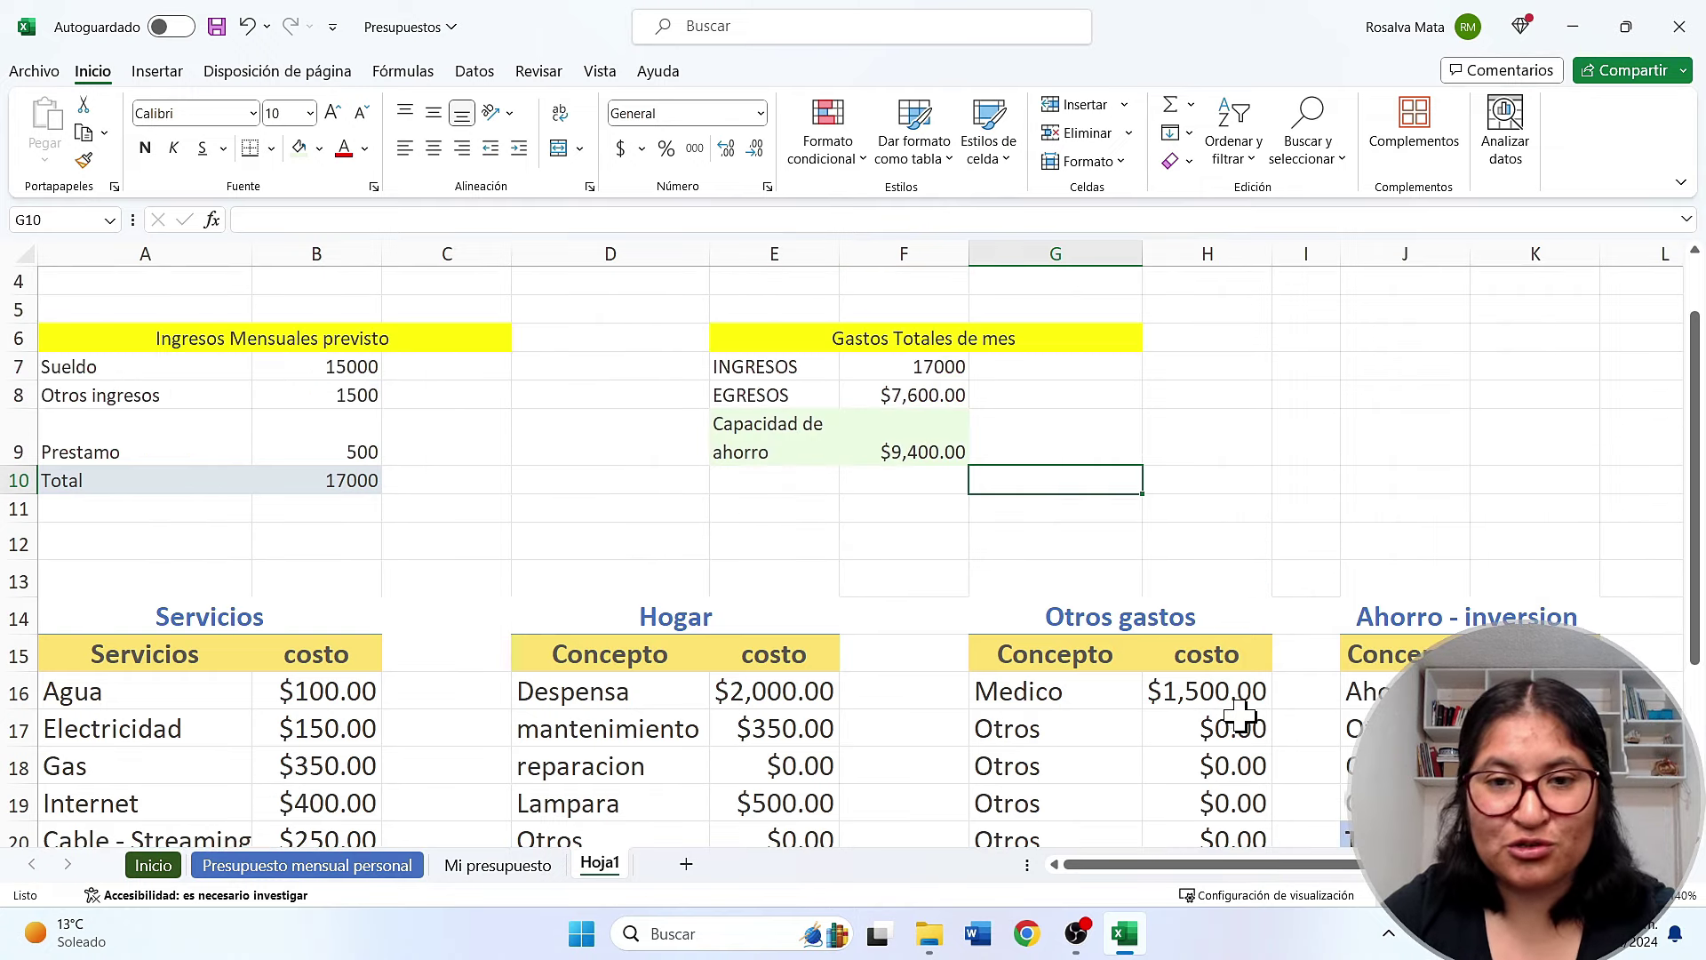
pyautogui.hotkey('ctrl', 'pageup')
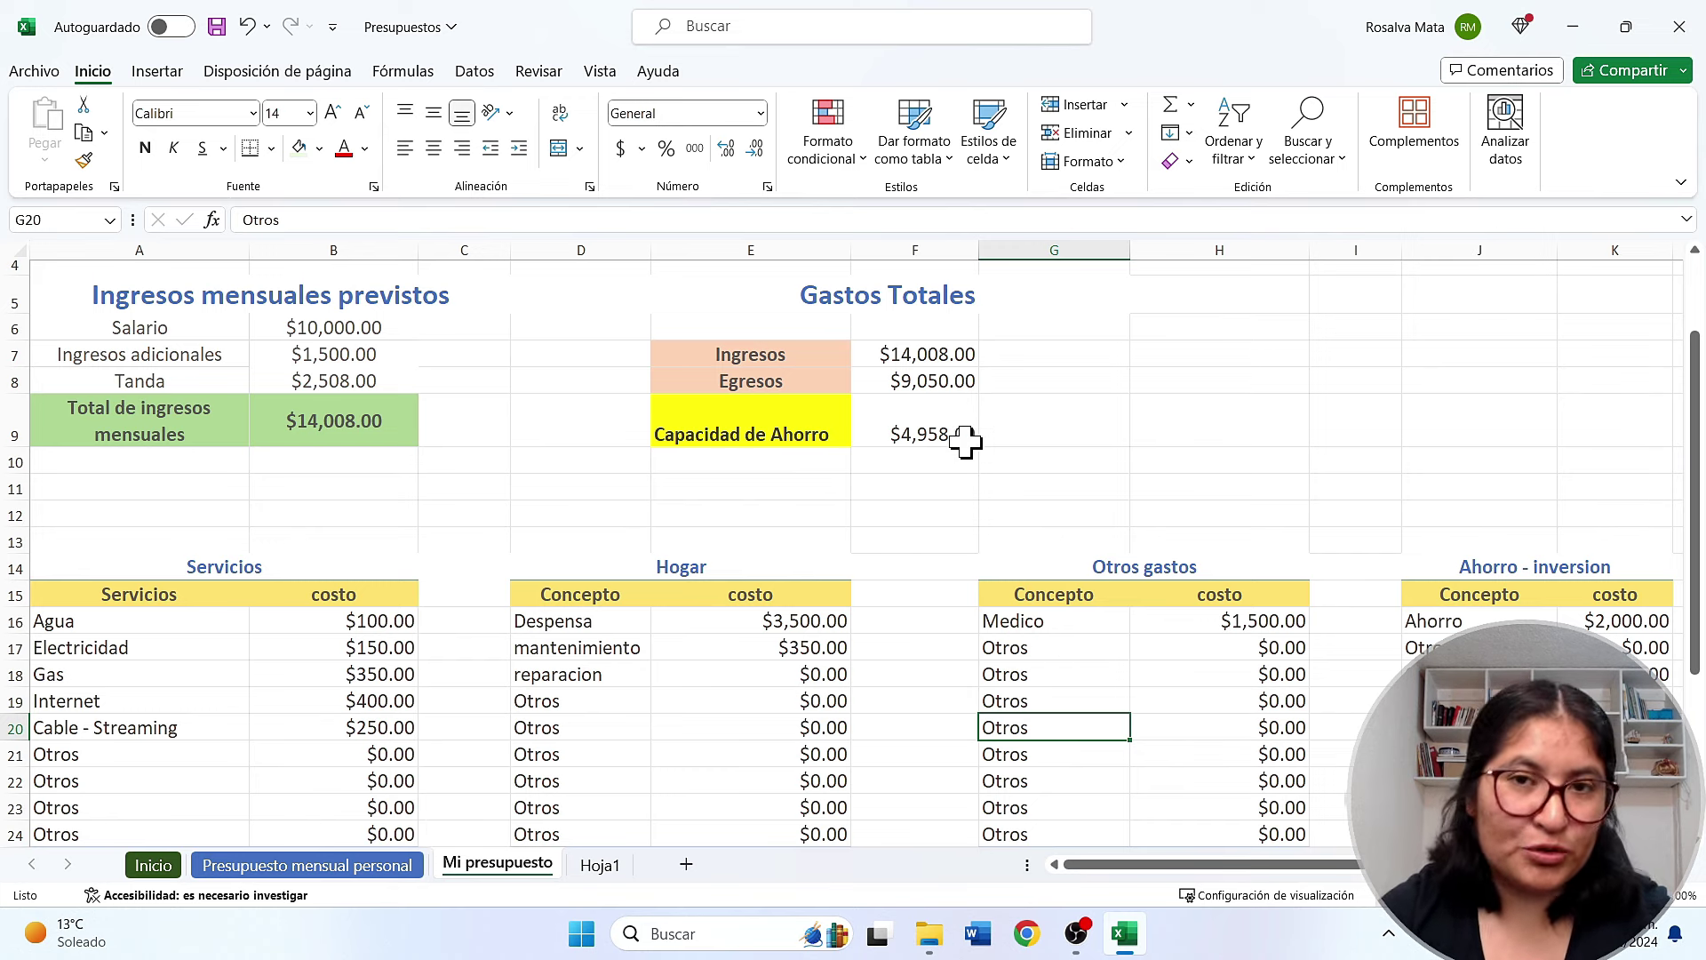
pyautogui.click(307, 867)
pyautogui.scroll(1, 502, 610)
pyautogui.scroll(1, 502, 610)
pyautogui.scroll(1, 502, 610)
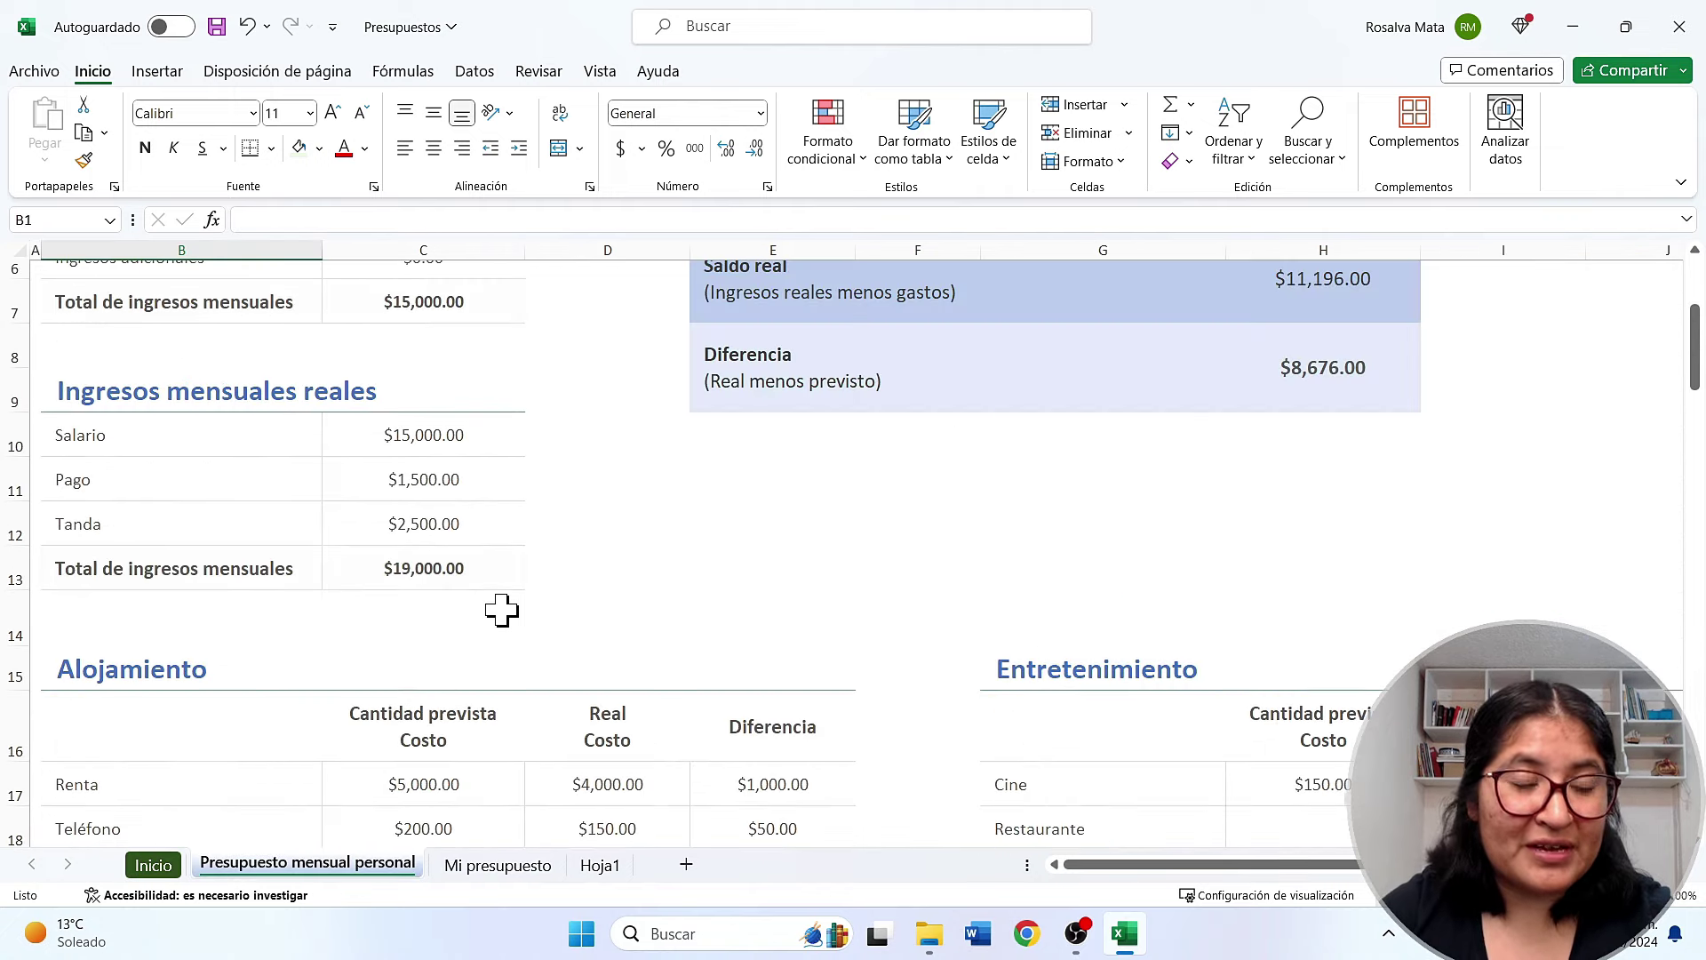
pyautogui.scroll(-1, 513, 610)
pyautogui.scroll(2, 514, 610)
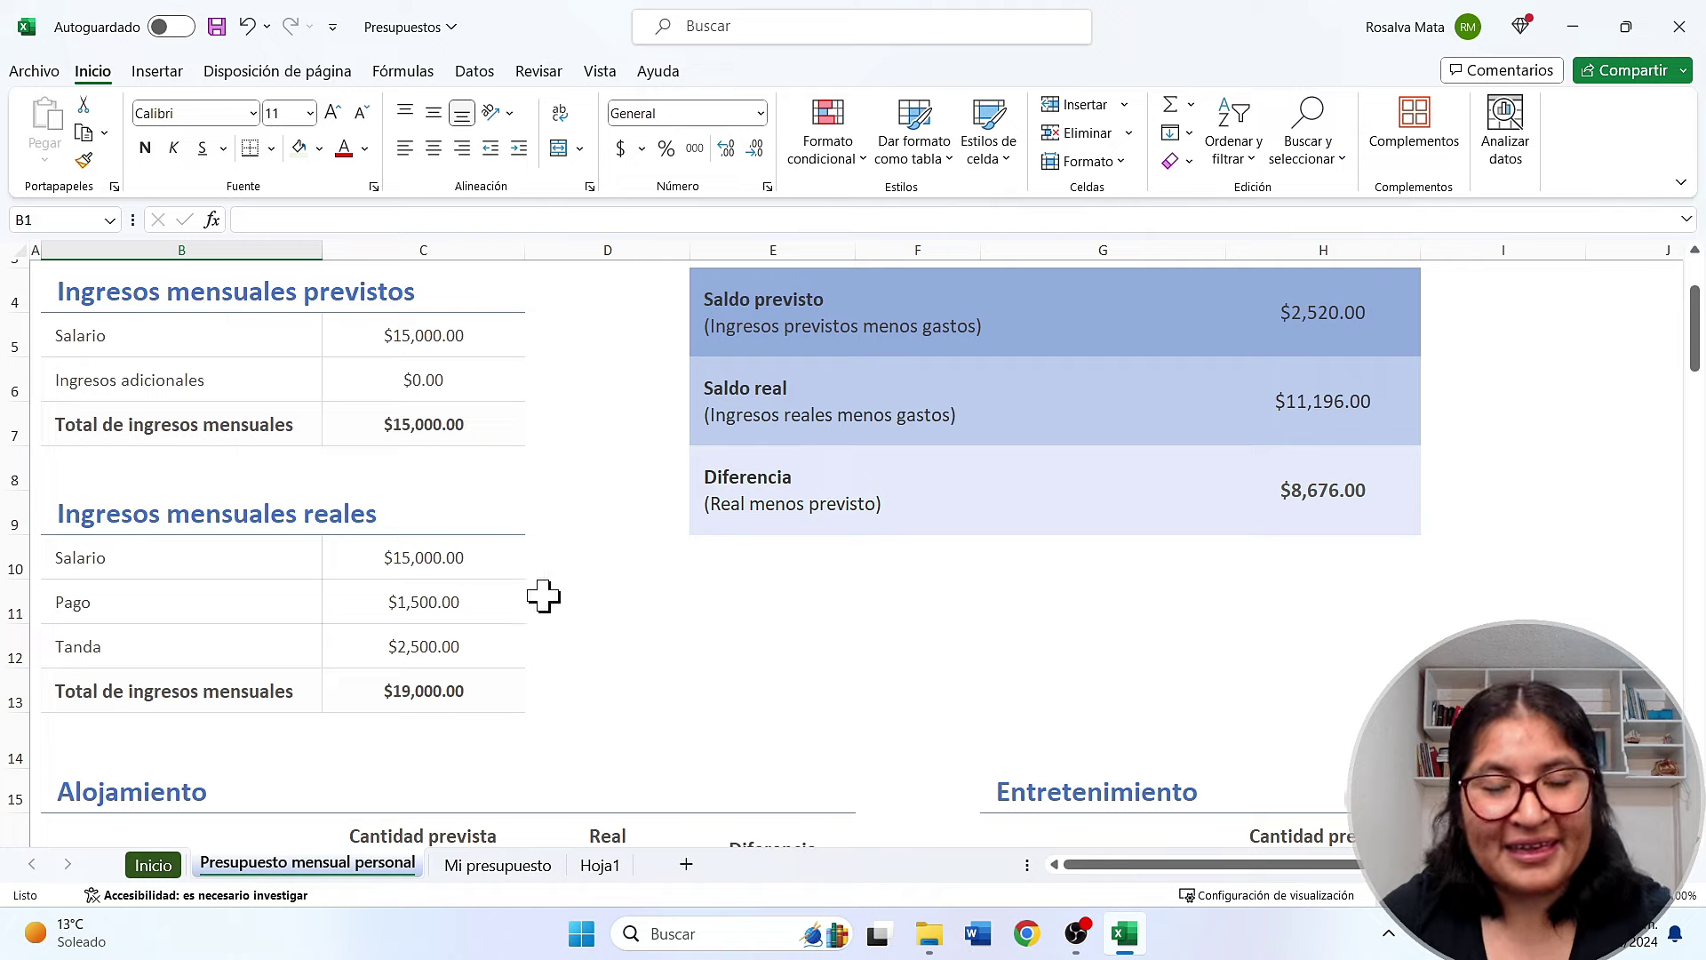
pyautogui.scroll(-1, 537, 601)
pyautogui.scroll(-1, 516, 729)
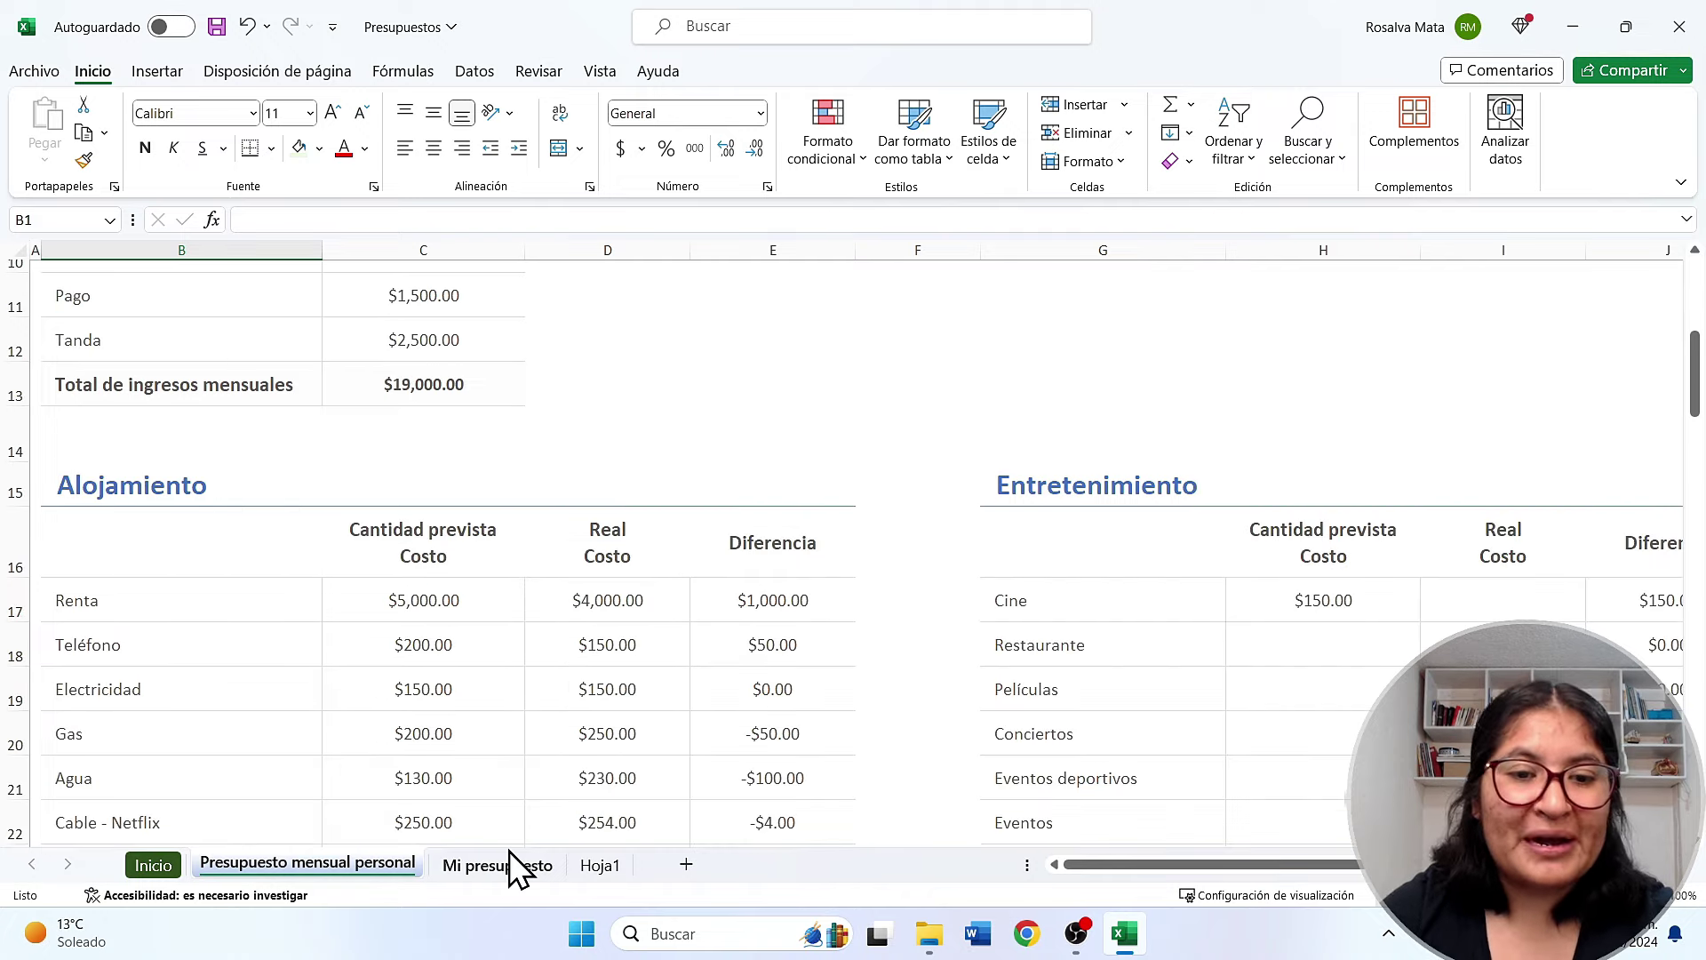
pyautogui.click(515, 865)
pyautogui.scroll(1, 780, 662)
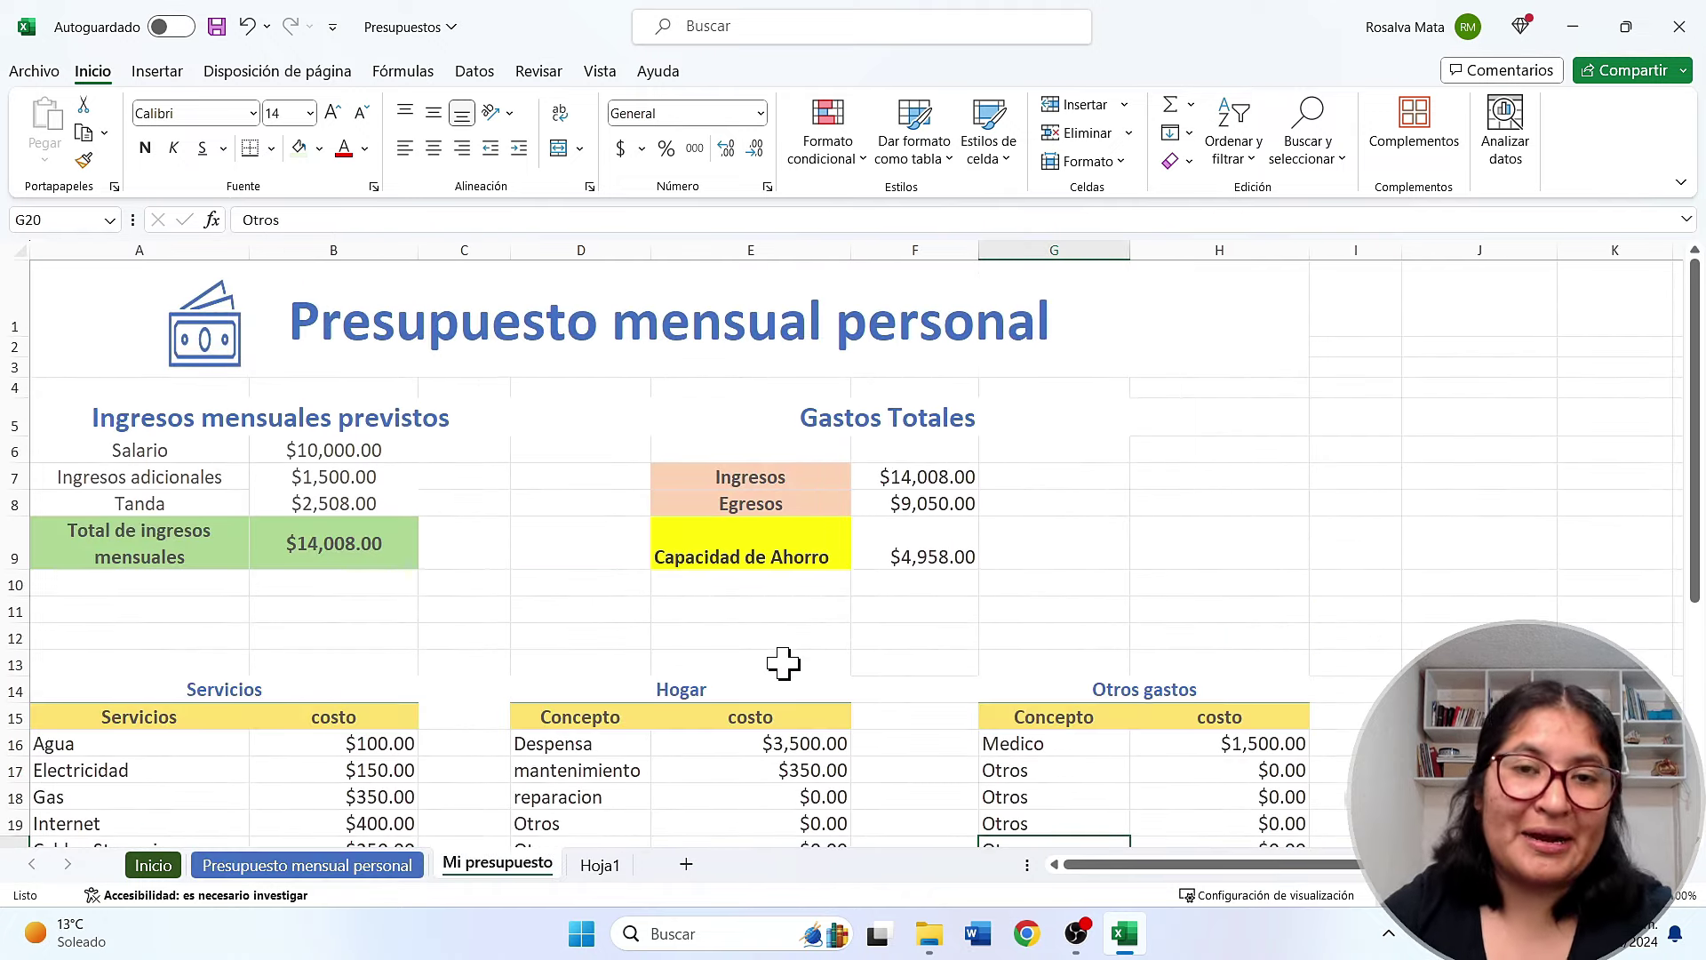
pyautogui.scroll(-1, 767, 681)
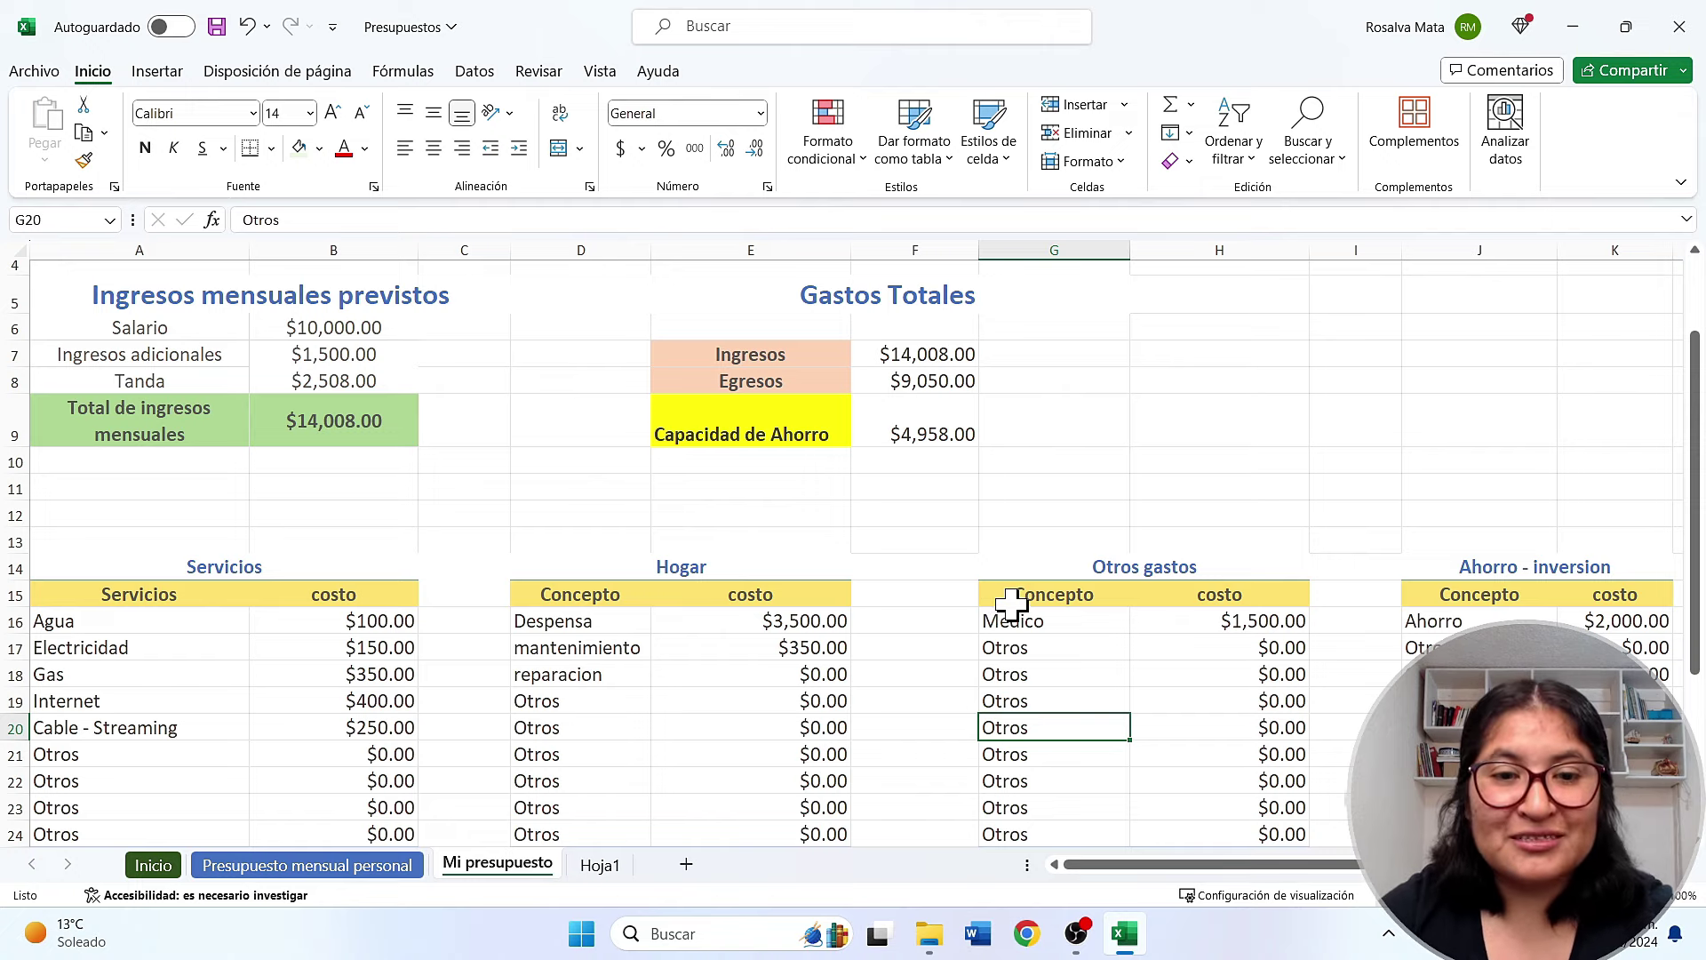
pyautogui.scroll(-3, 1022, 601)
pyautogui.scroll(2, 1038, 587)
pyautogui.scroll(2, 1040, 585)
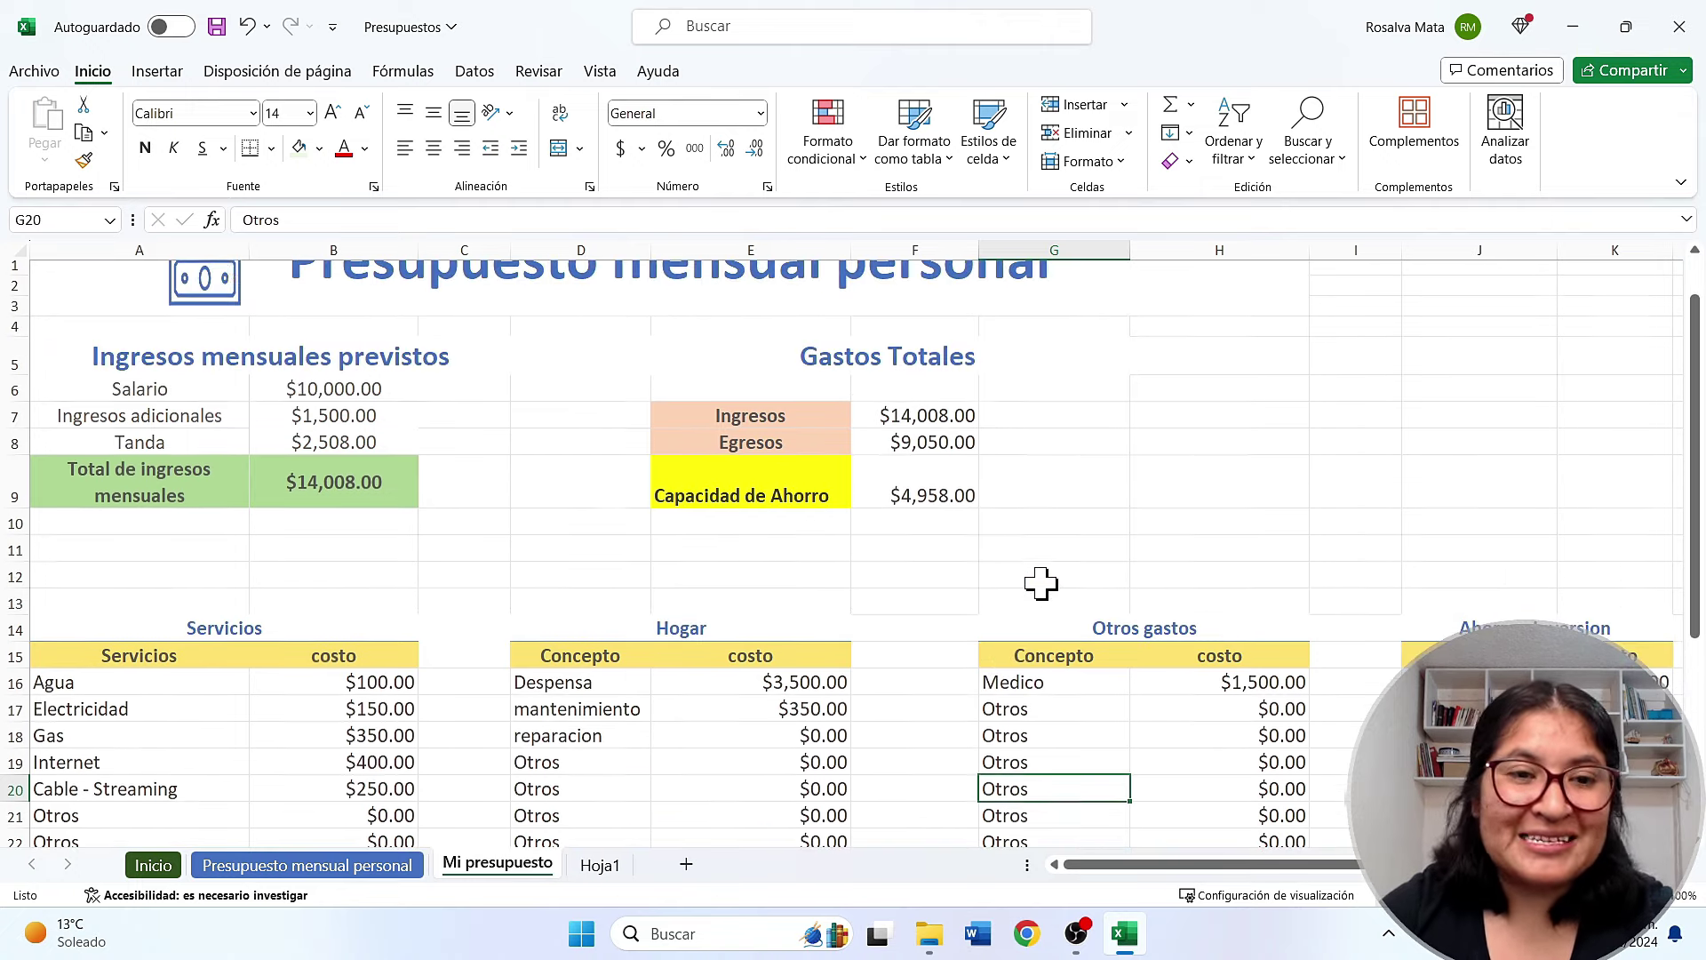
pyautogui.scroll(1, 1042, 583)
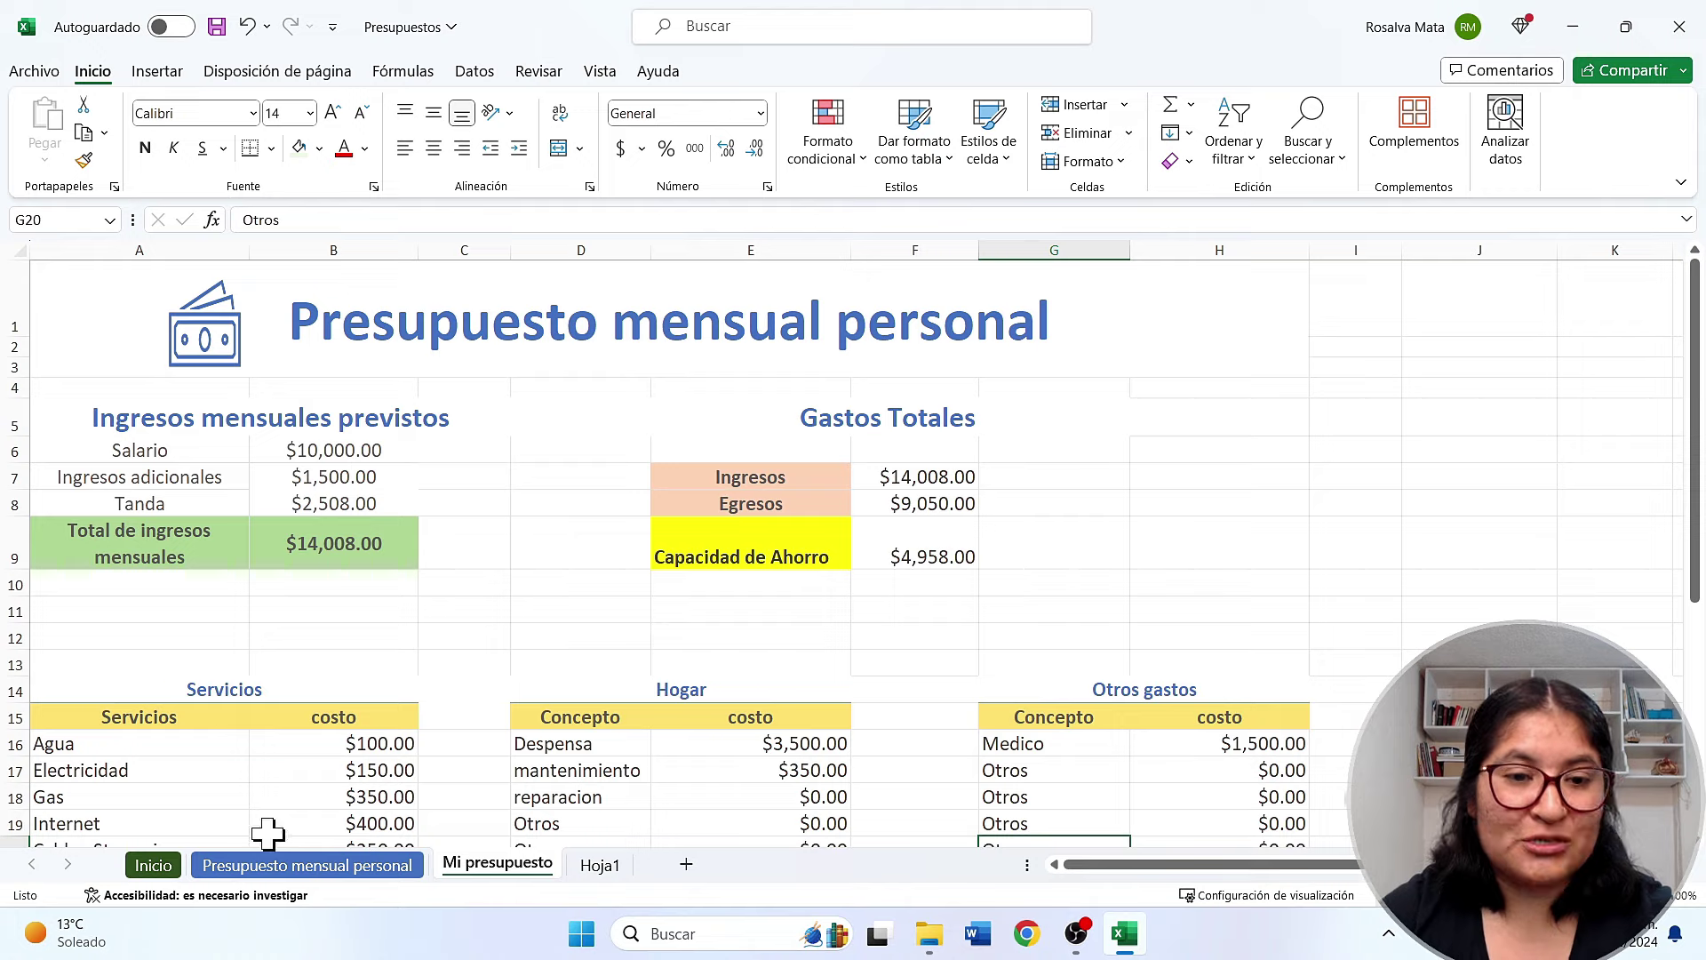
pyautogui.click(266, 864)
pyautogui.scroll(2, 505, 491)
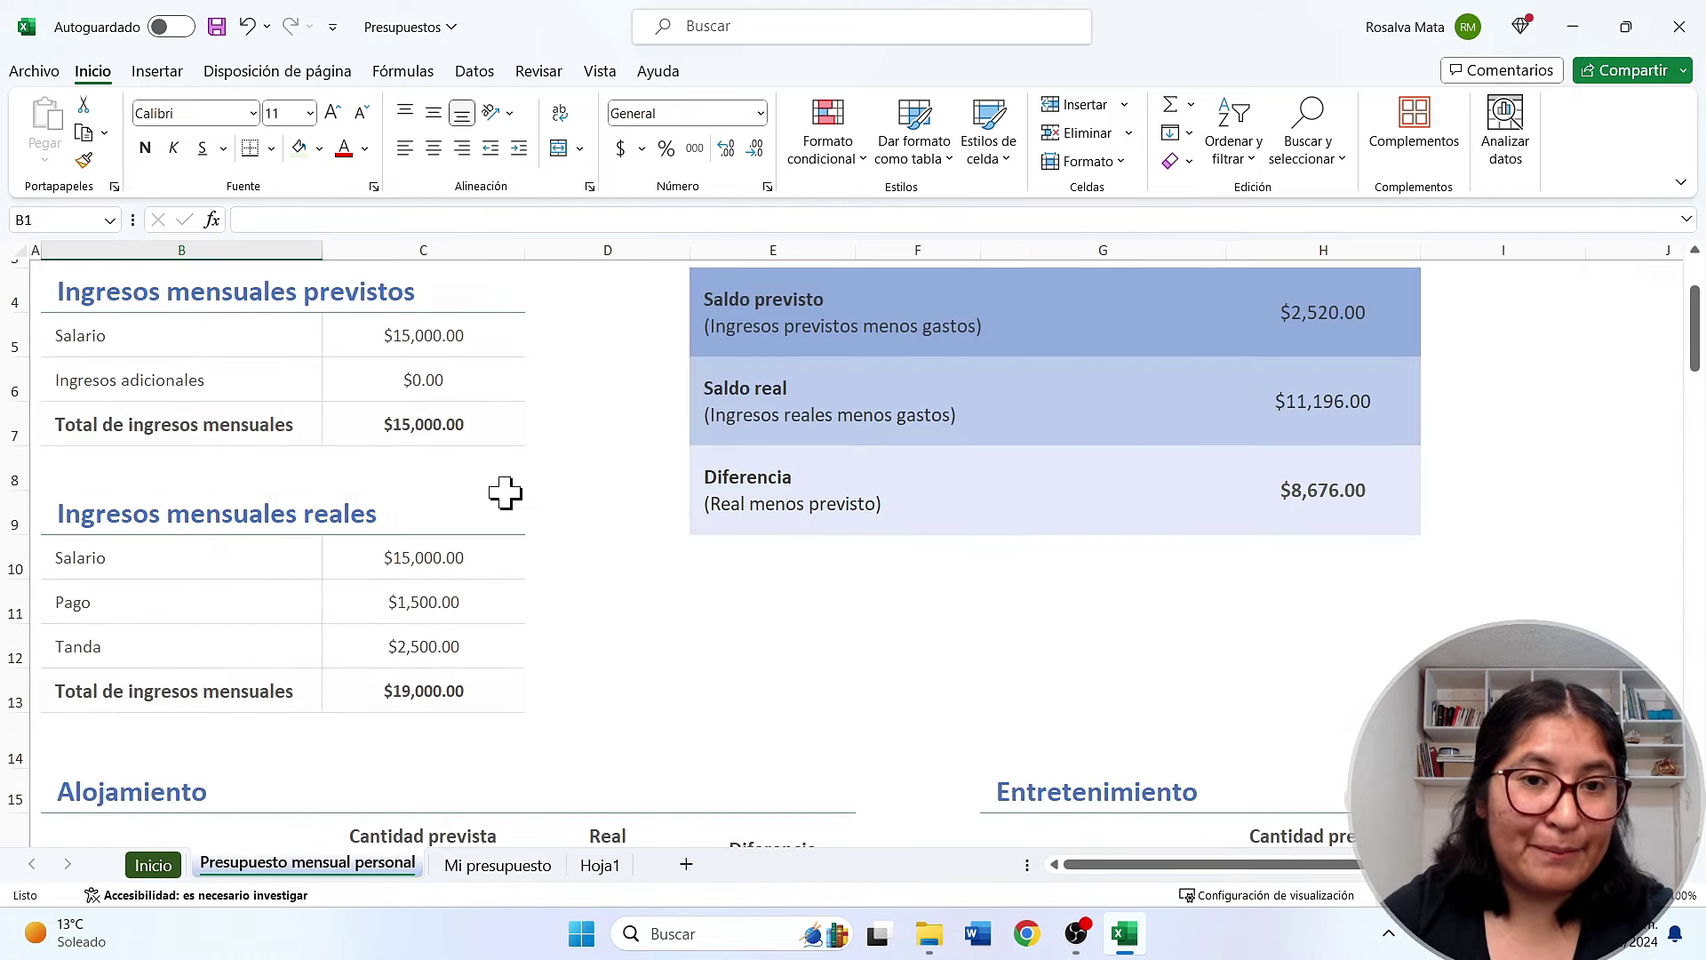
pyautogui.scroll(-2, 503, 533)
pyautogui.click(479, 866)
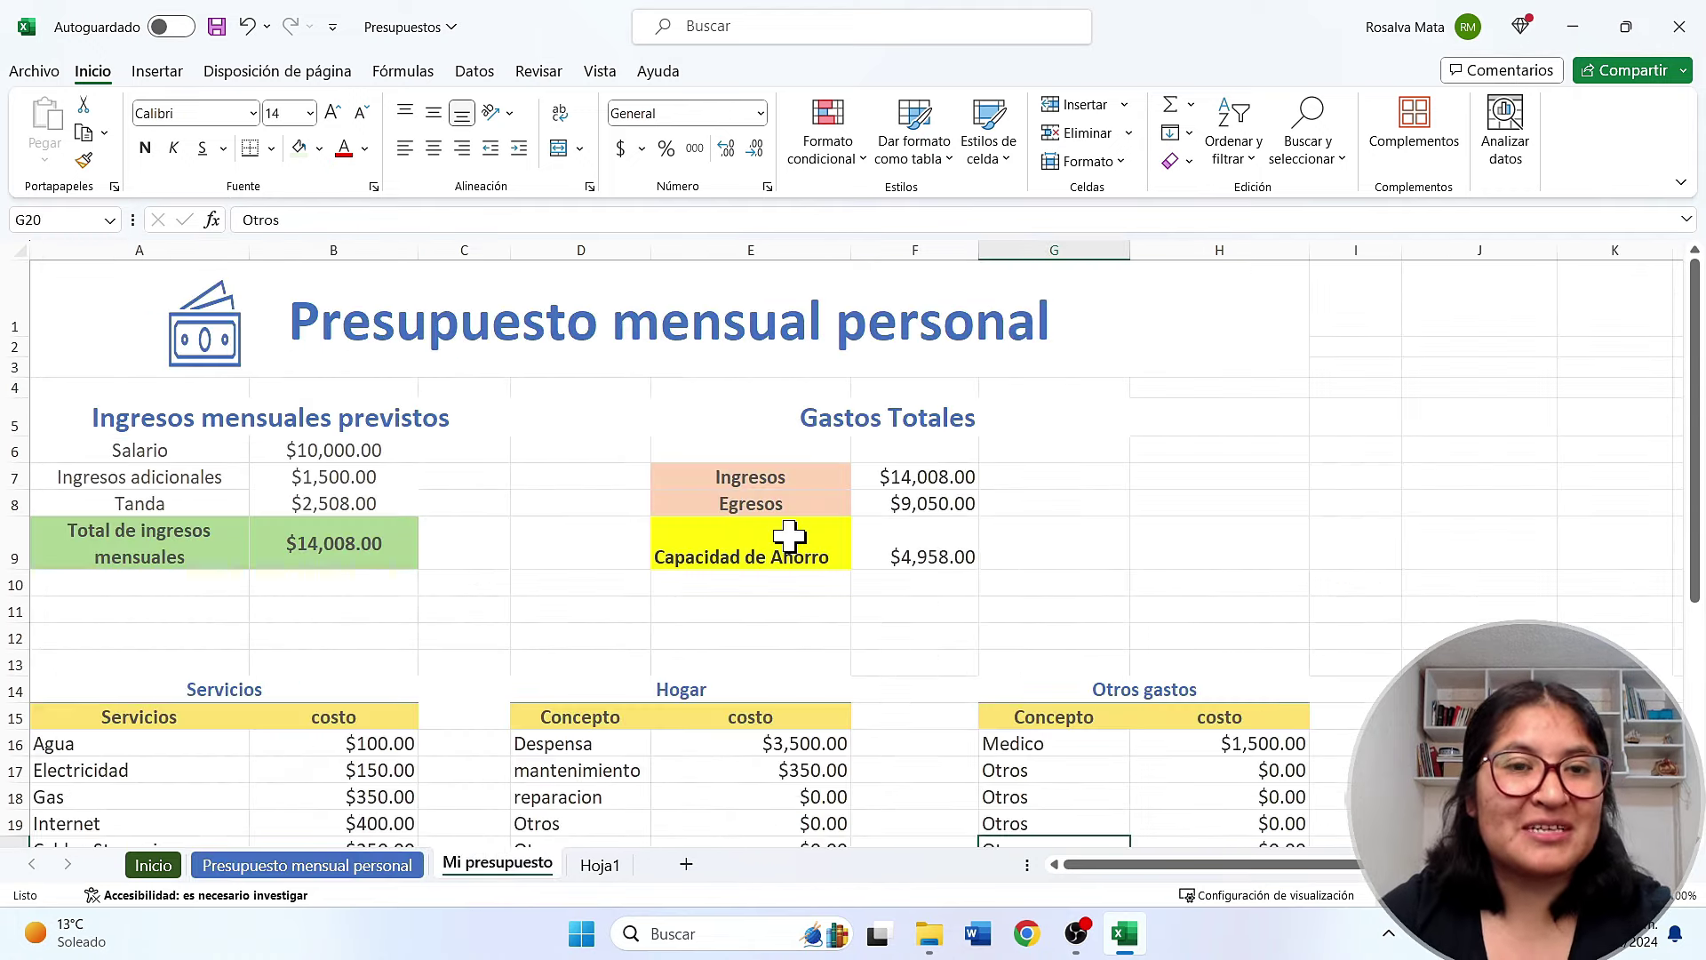
pyautogui.scroll(-2, 784, 568)
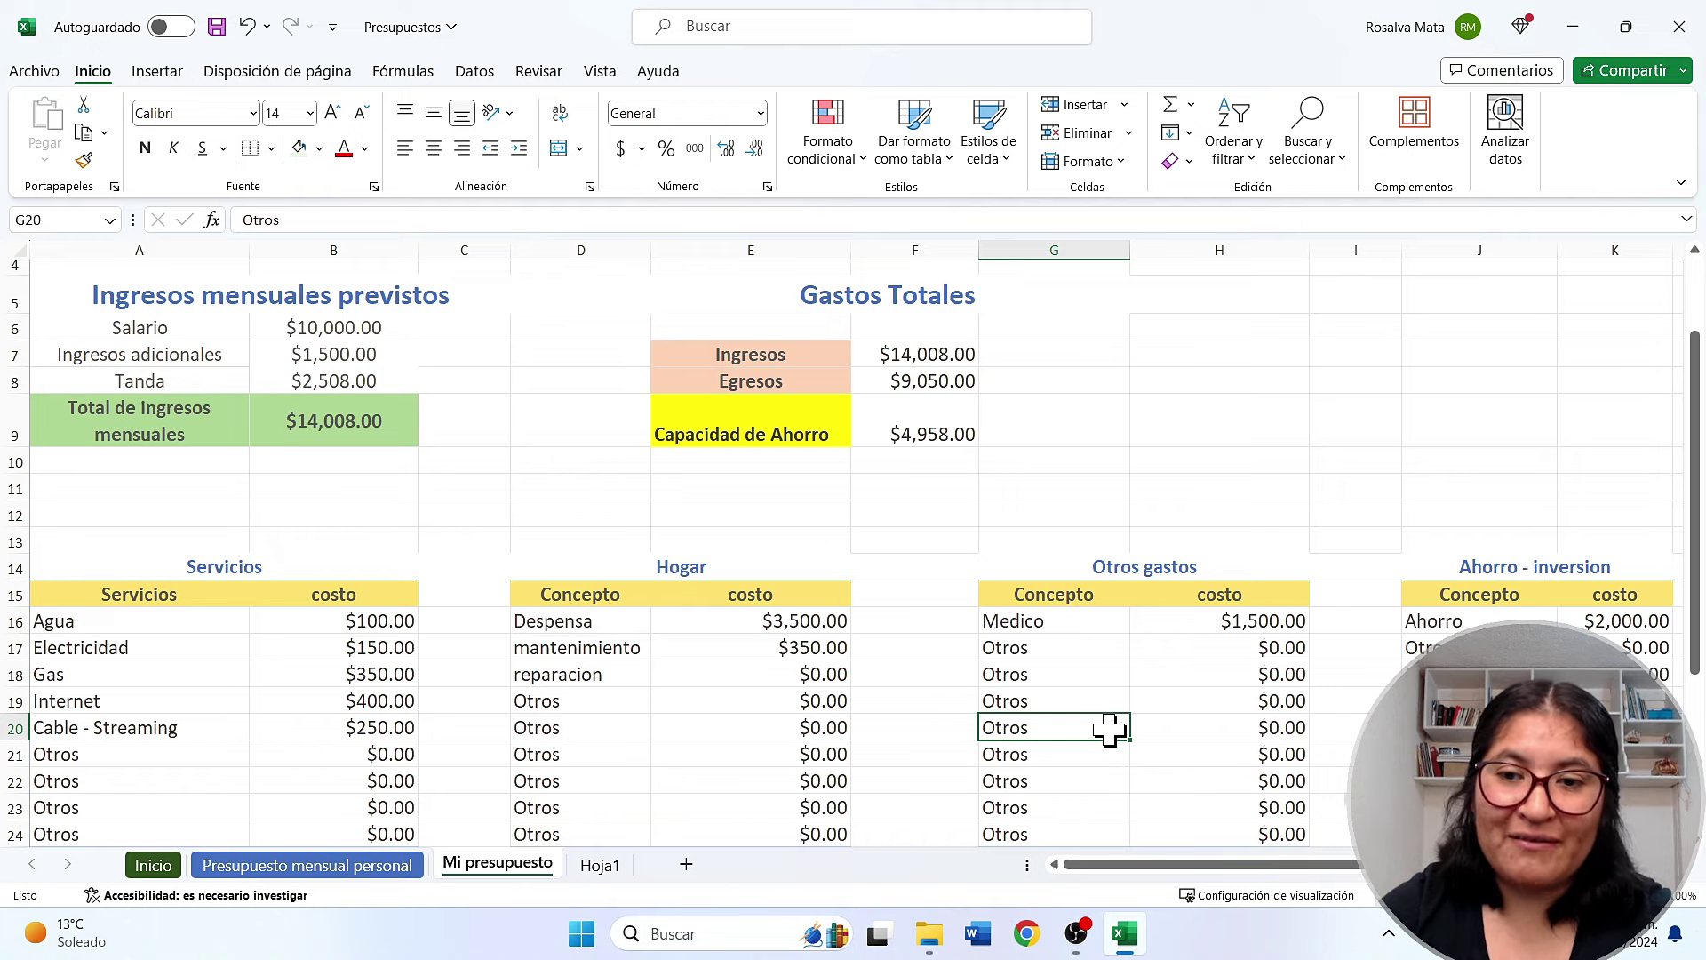
pyautogui.scroll(1, 1076, 676)
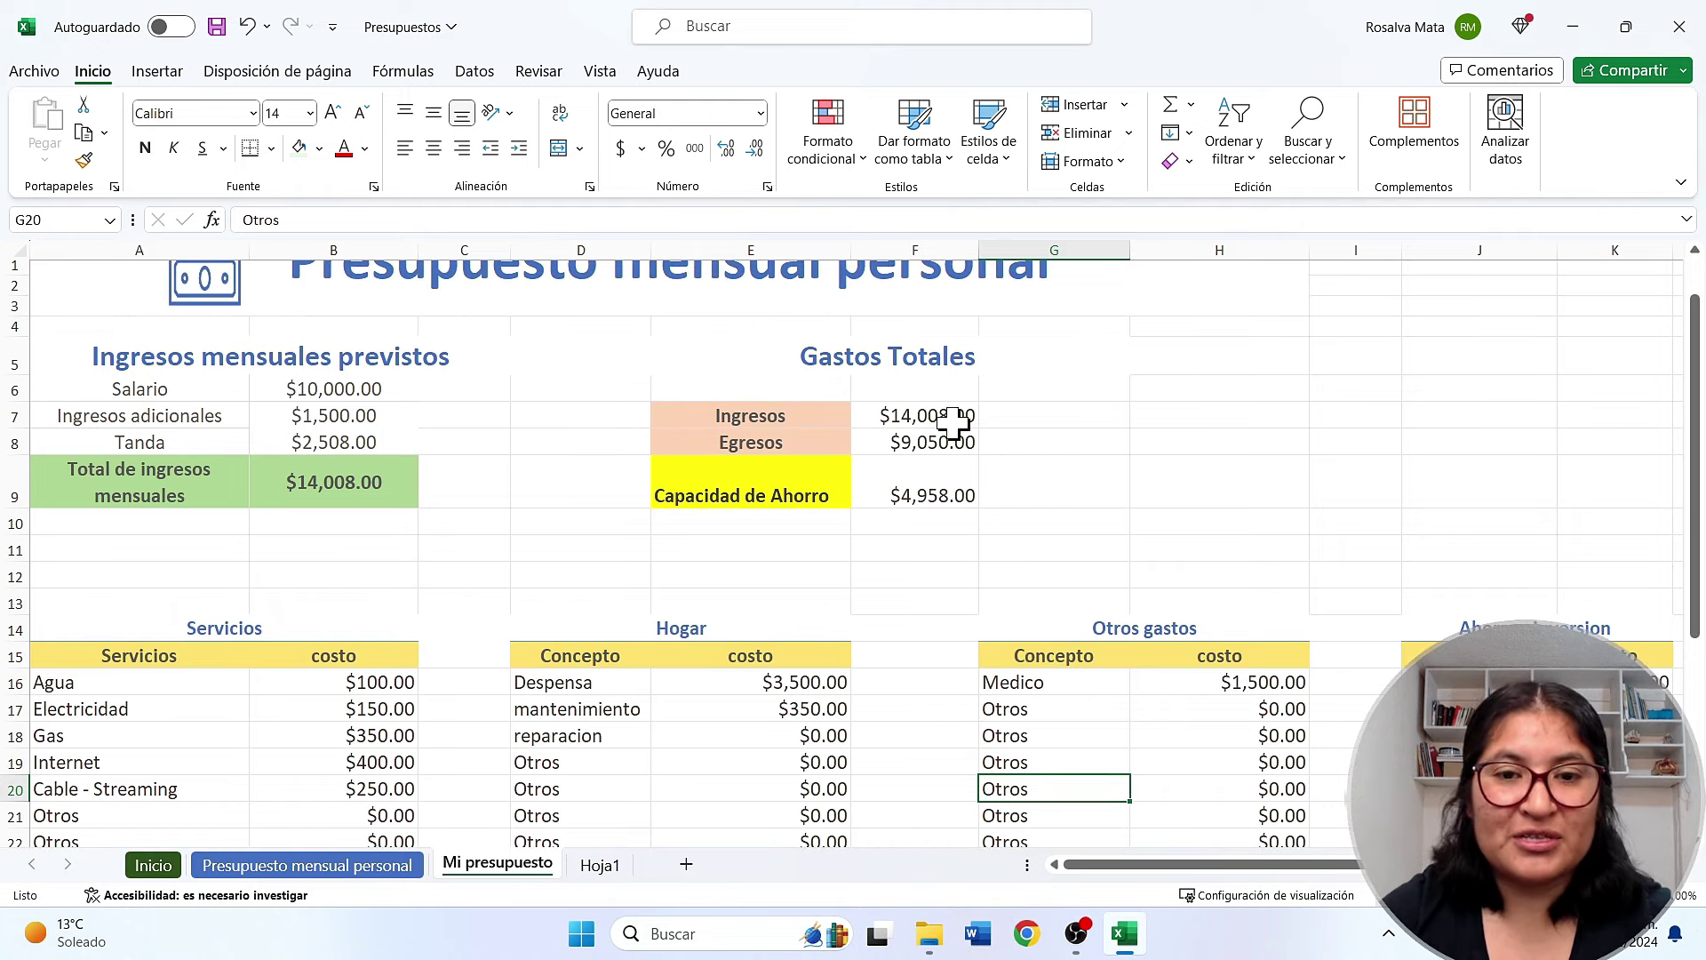
# Change Salario in B6 to 8000 after trying 20000, making Ingresos $12,008.00
pyautogui.click(323, 391)
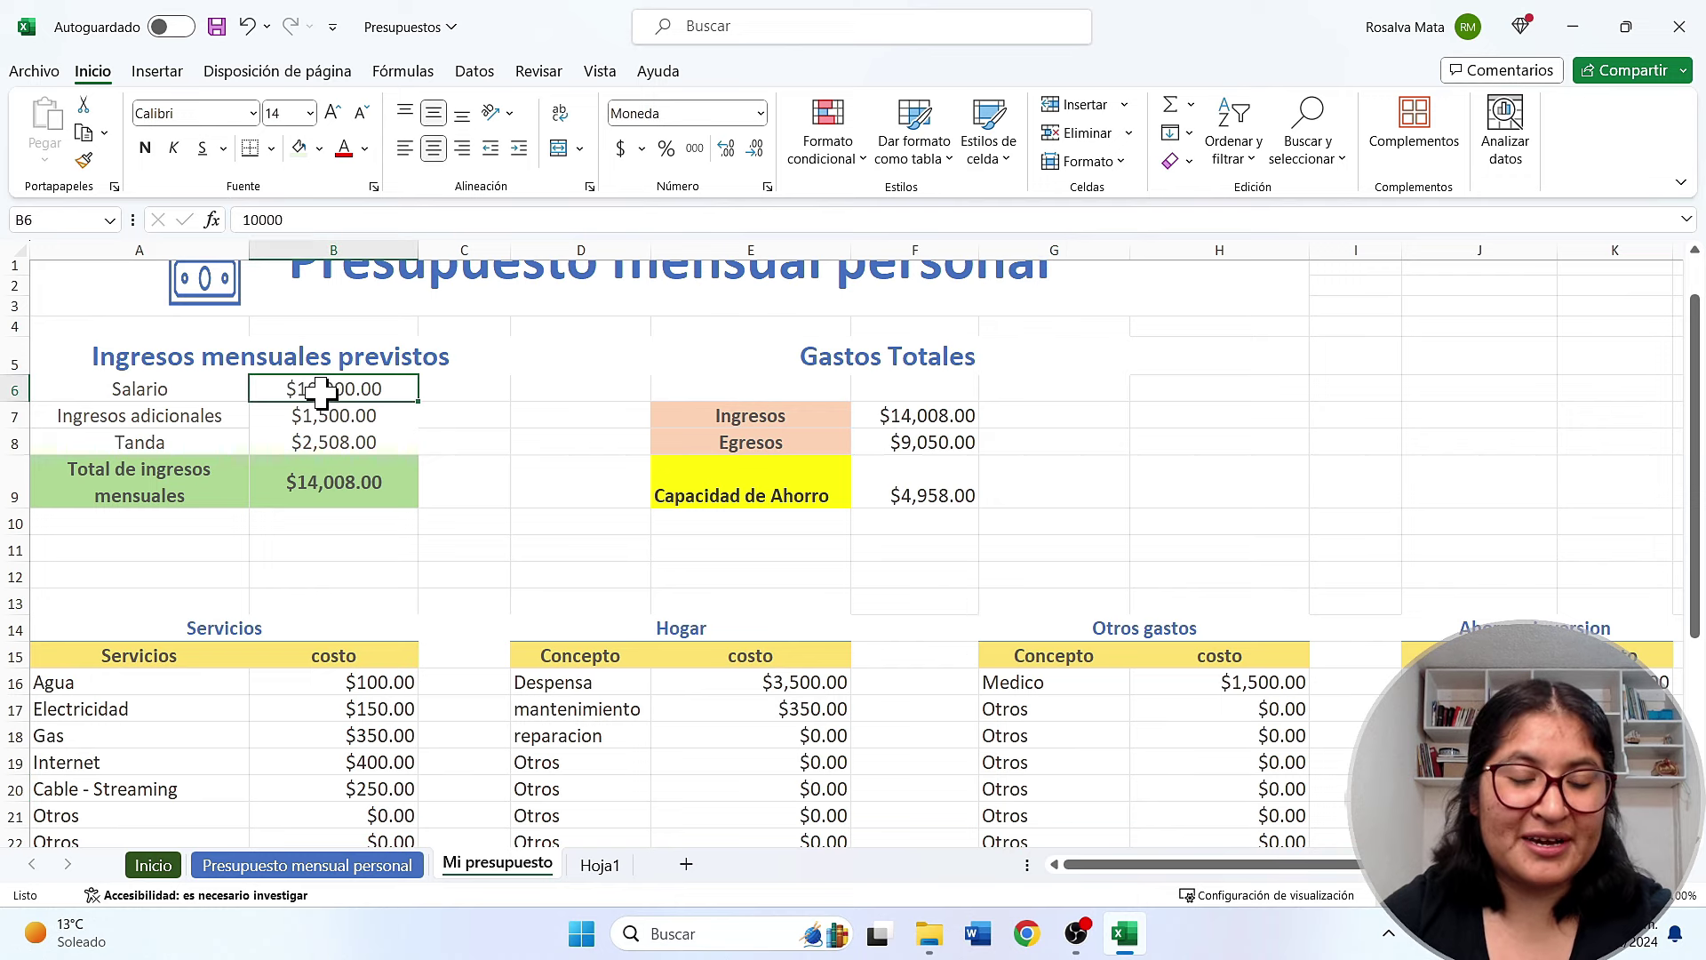
pyautogui.write('2')
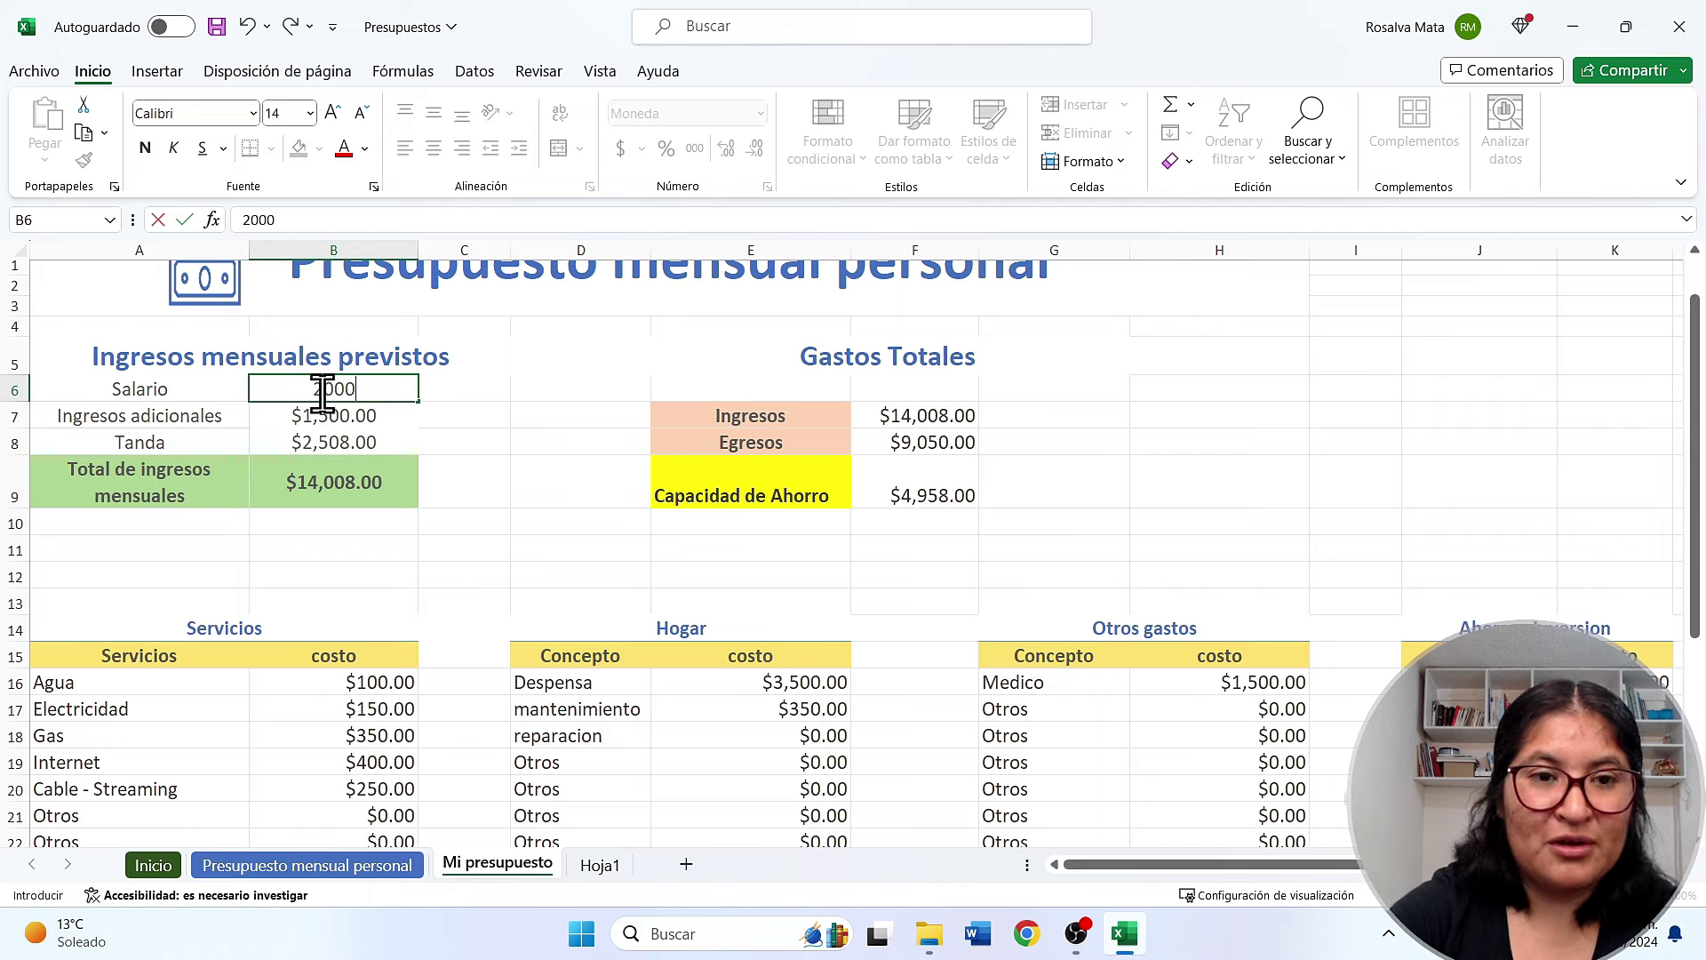
pyautogui.write('0')
pyautogui.press('Return')
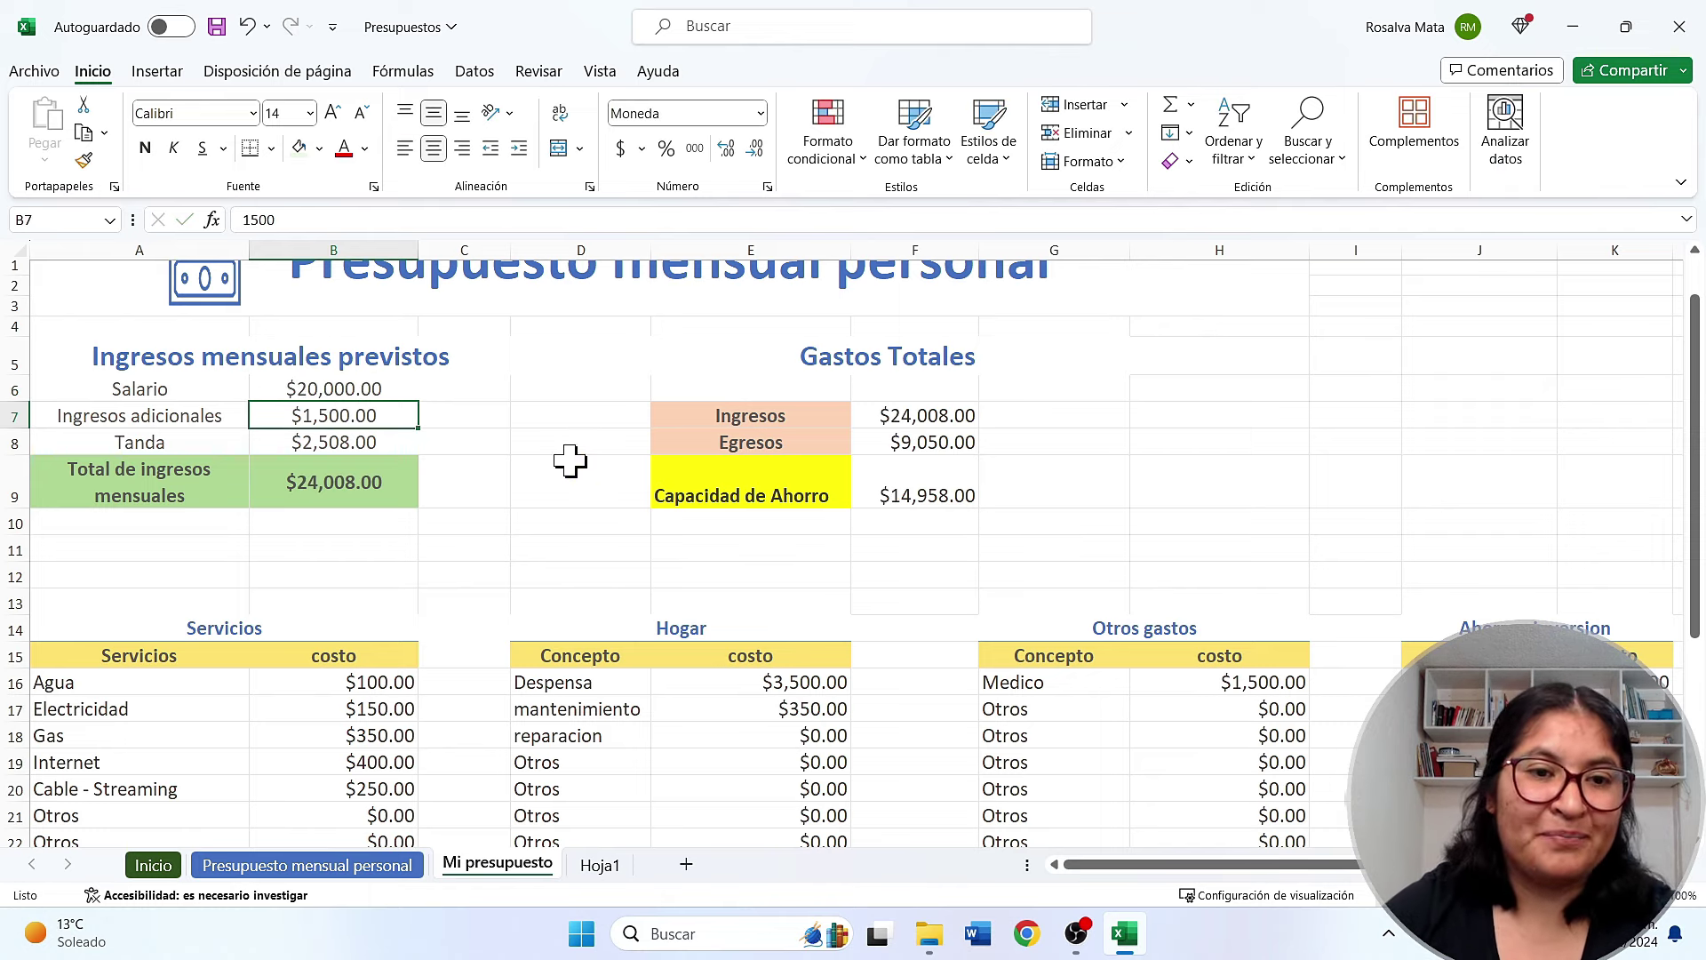
pyautogui.moveTo(320, 407); pyautogui.dragTo(317, 402)
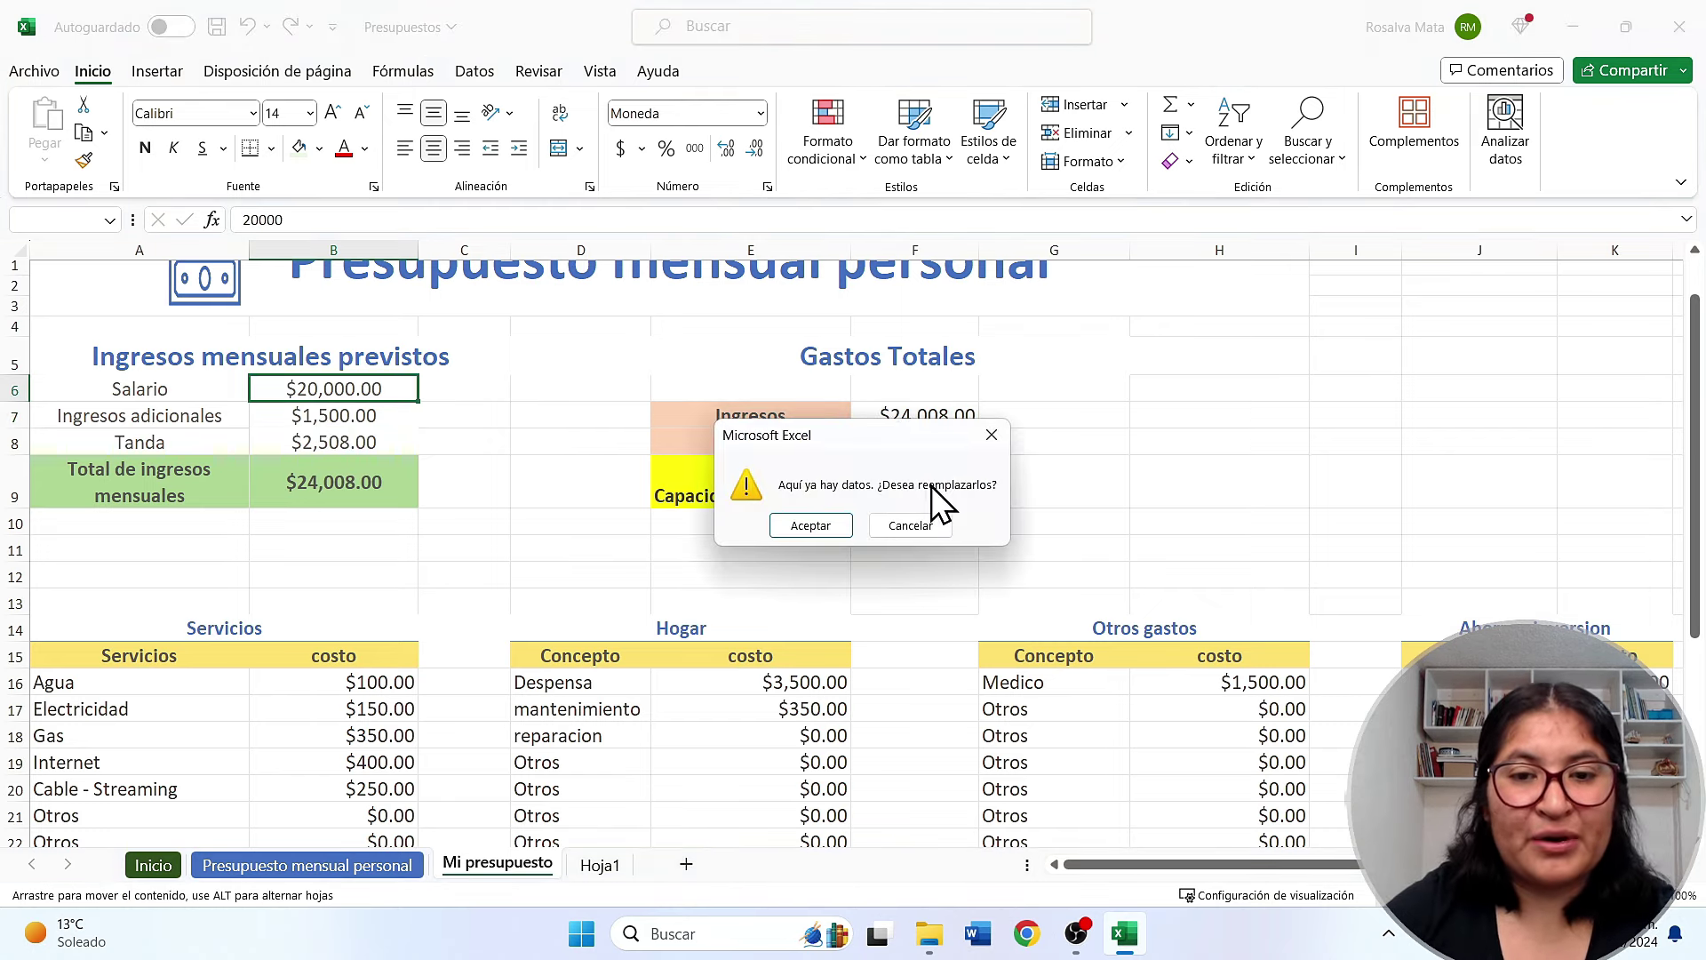
pyautogui.click(1003, 437)
pyautogui.write('8000')
pyautogui.press('Return')
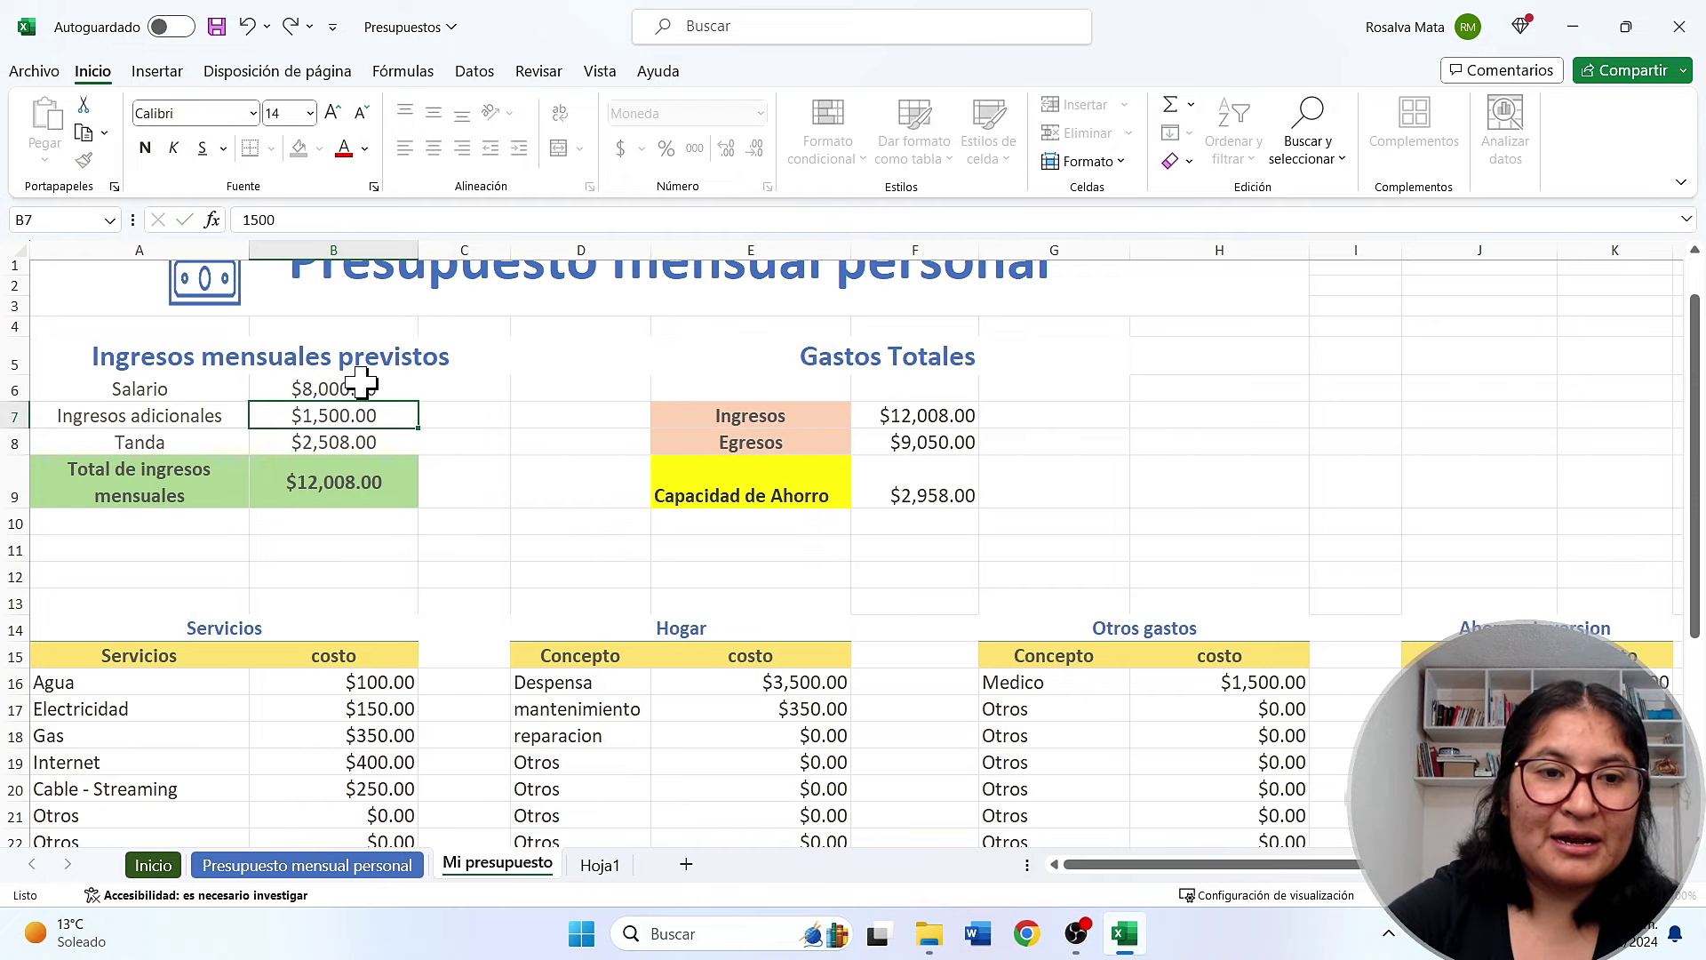
pyautogui.click(960, 418)
pyautogui.scroll(-1, 964, 418)
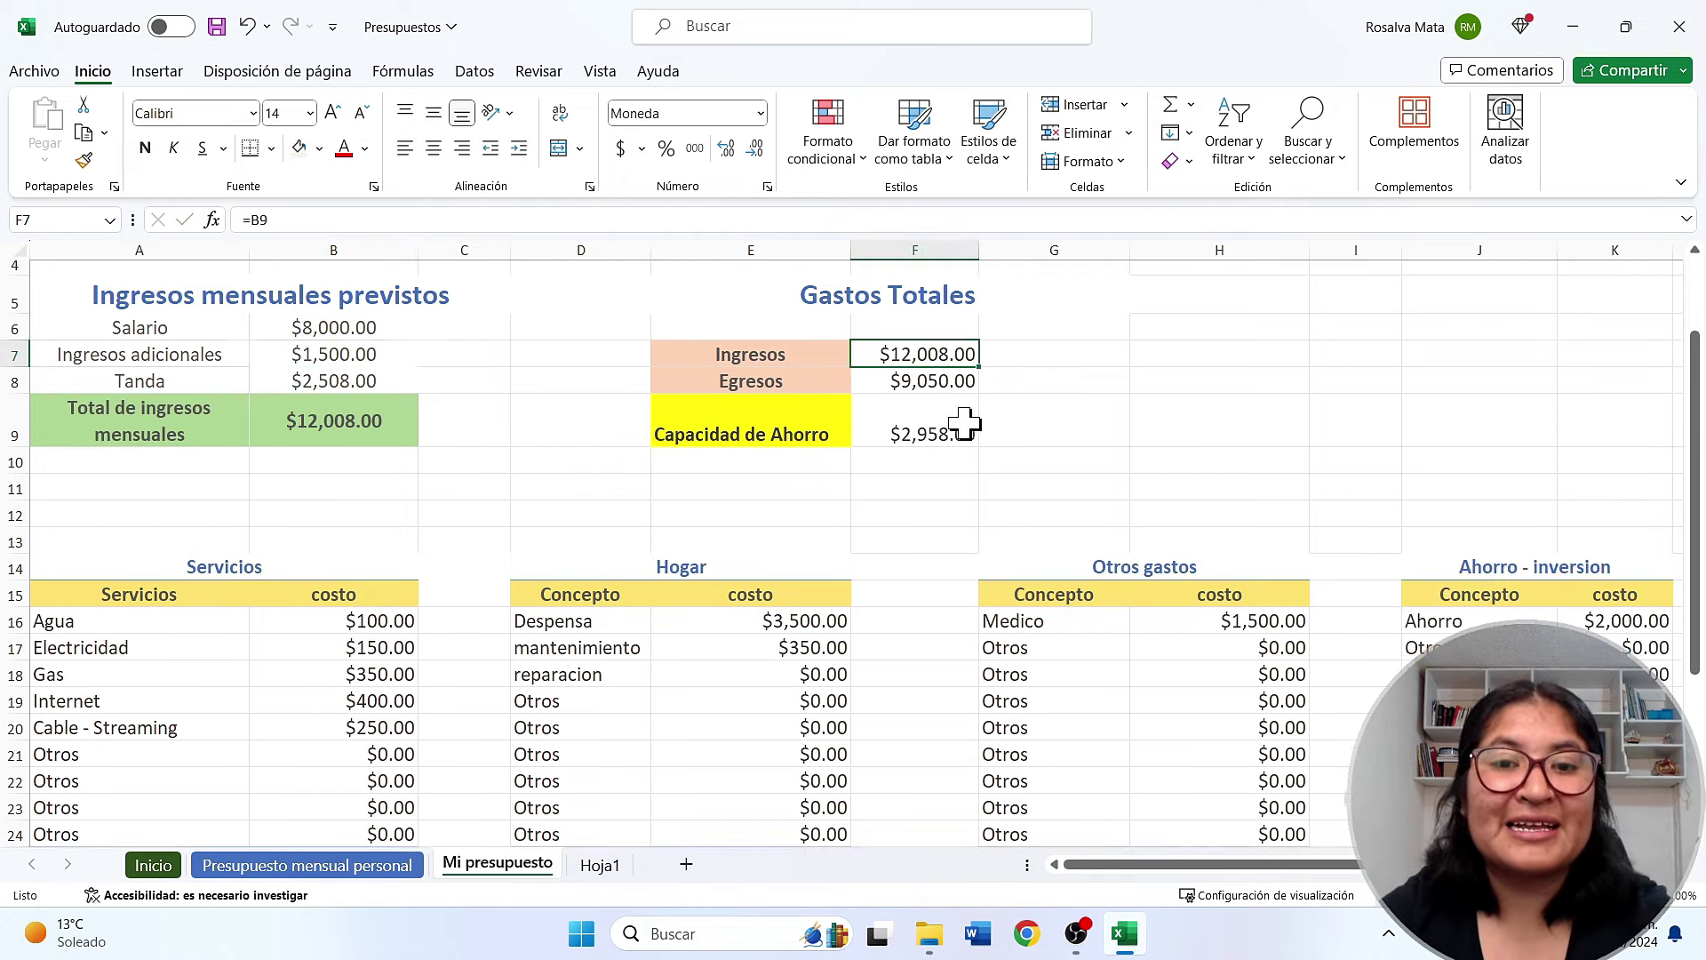
pyautogui.scroll(-1, 853, 516)
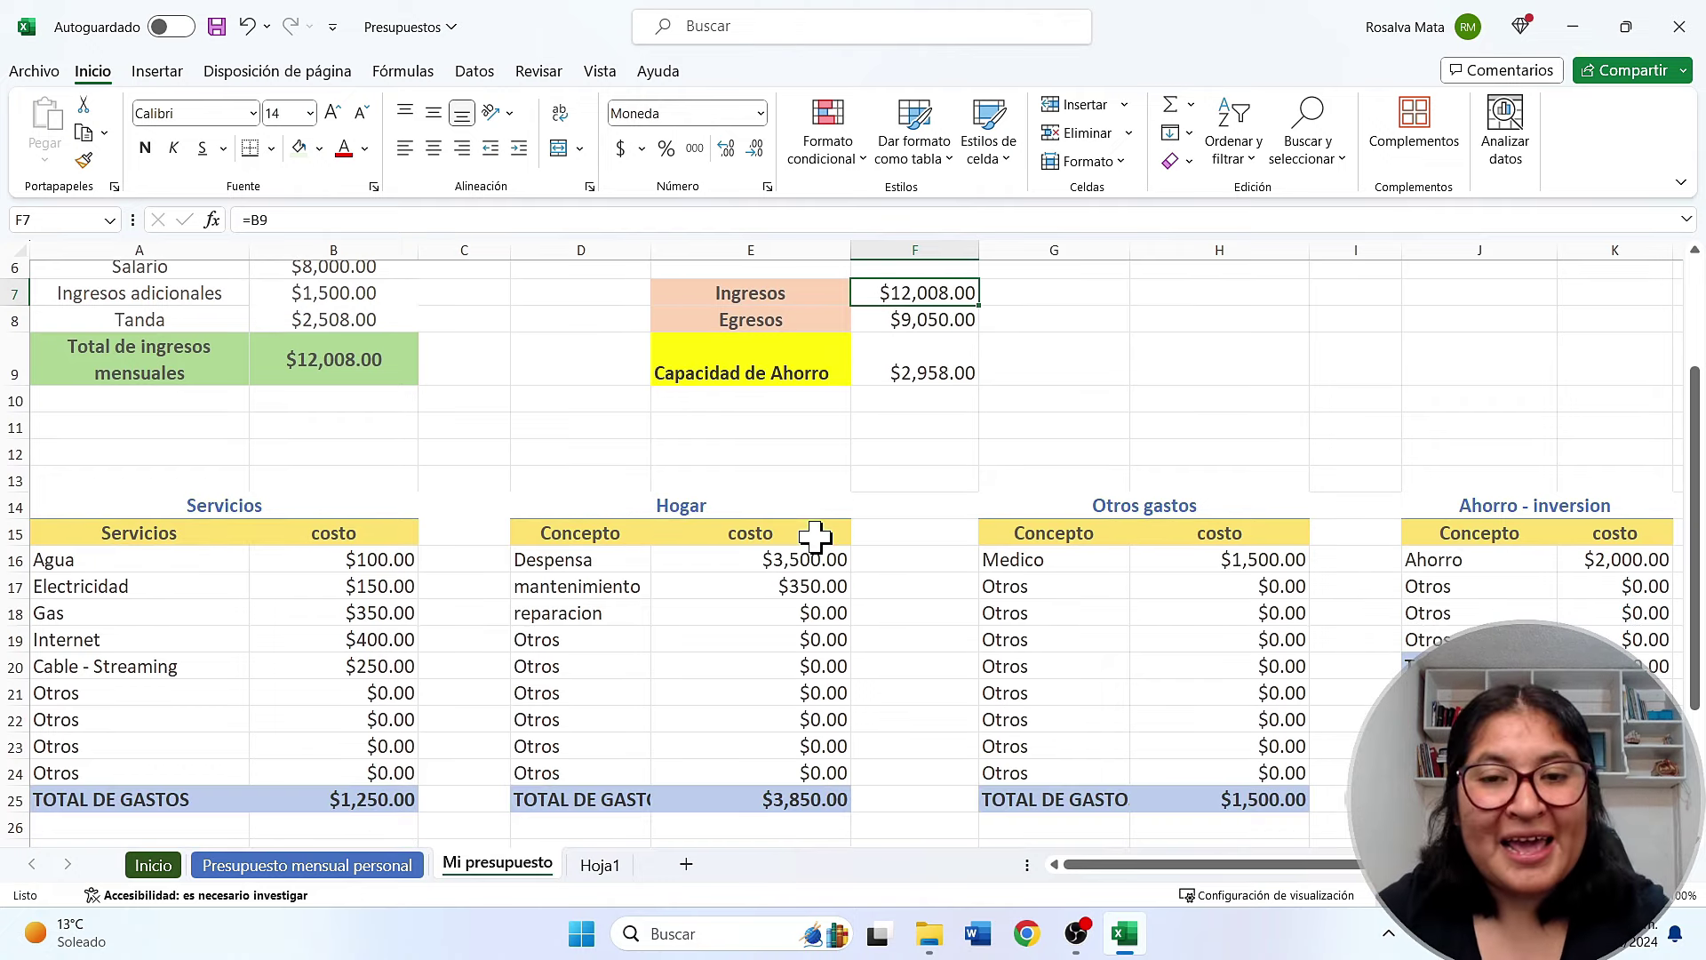
pyautogui.scroll(2, 815, 538)
pyautogui.scroll(1, 815, 539)
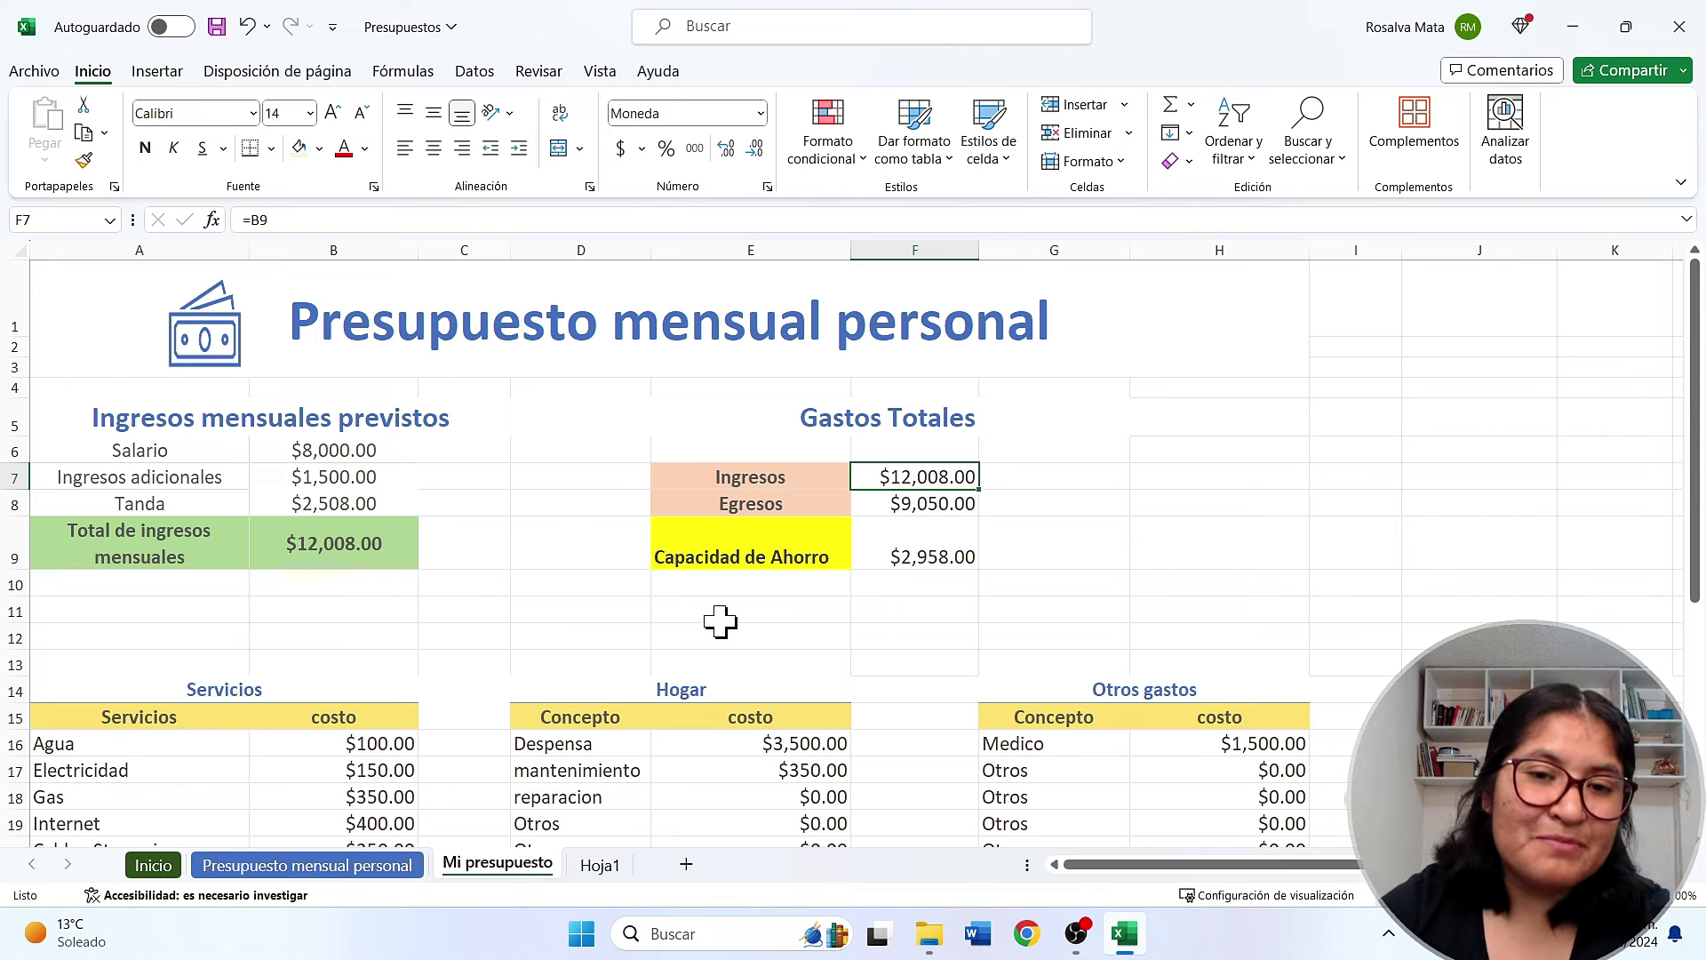
pyautogui.click(944, 583)
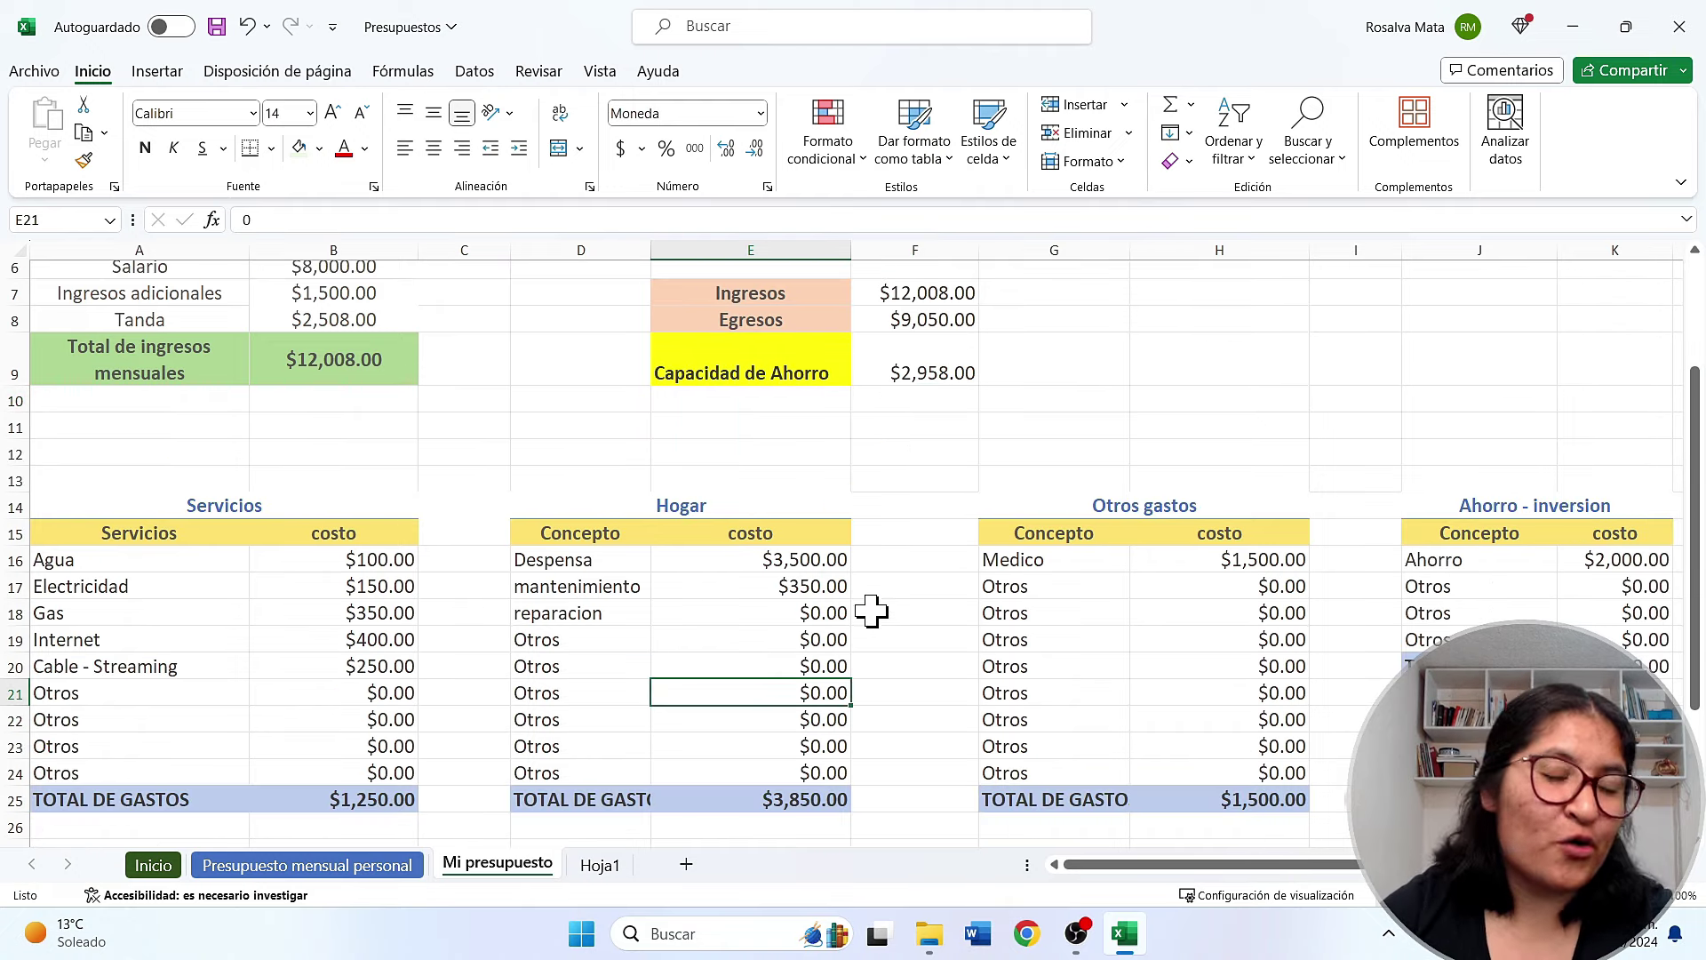
pyautogui.scroll(1, 941, 576)
pyautogui.scroll(1, 943, 578)
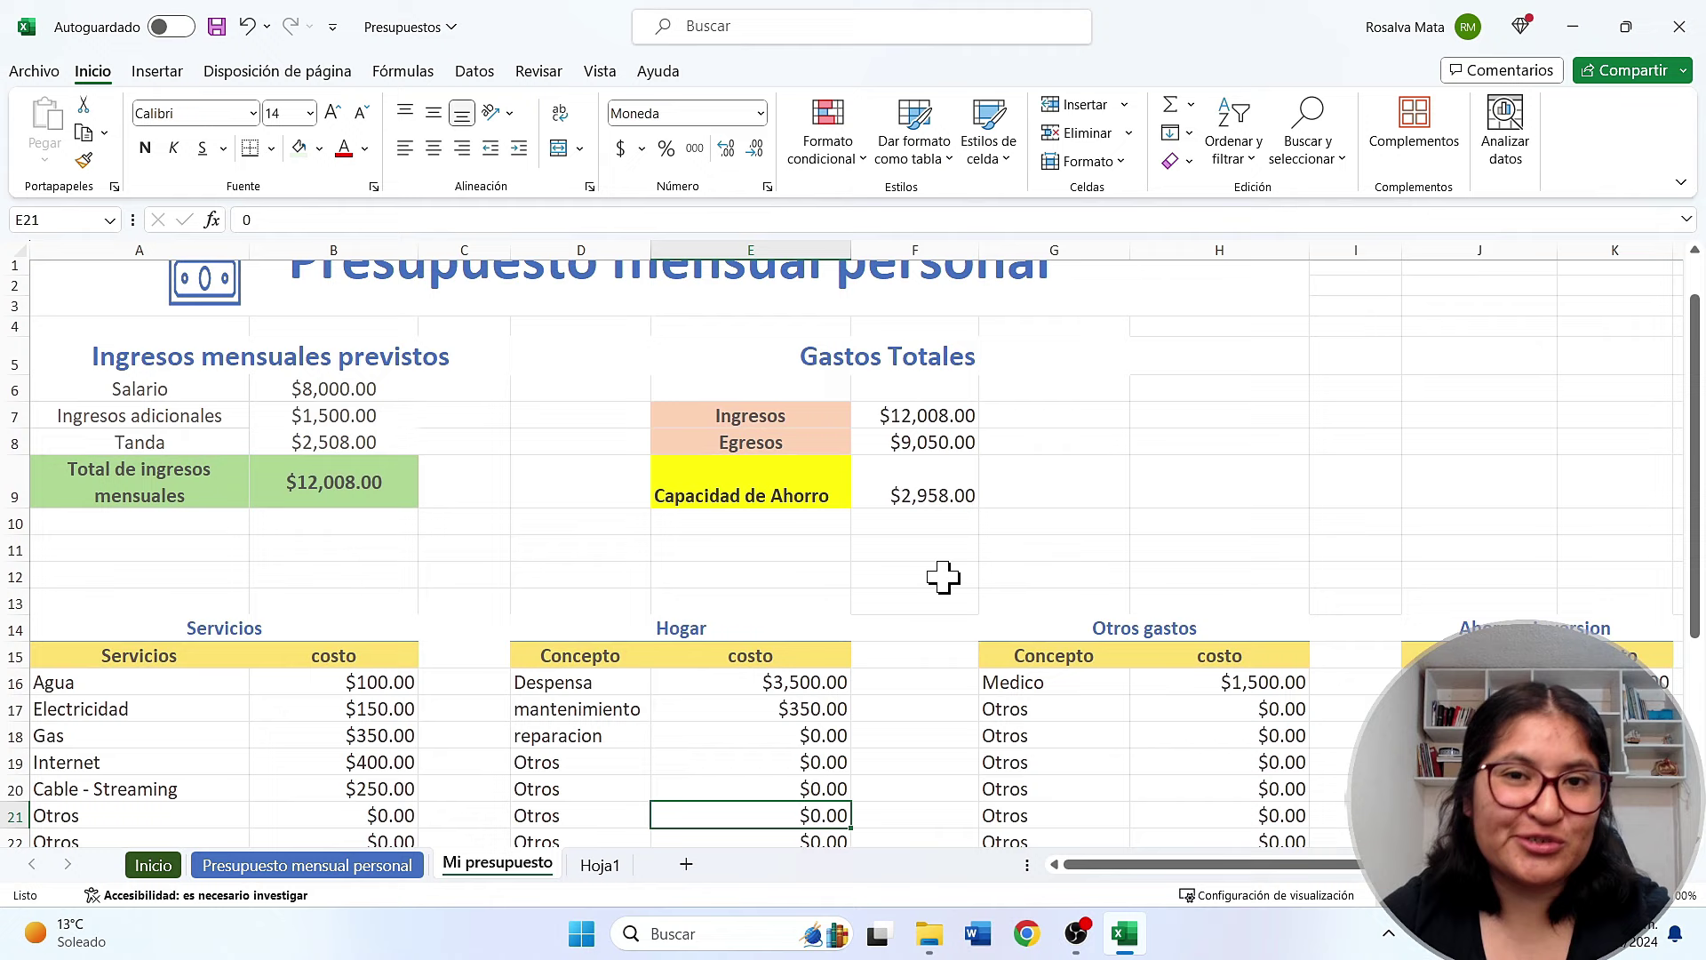
pyautogui.scroll(-2, 943, 578)
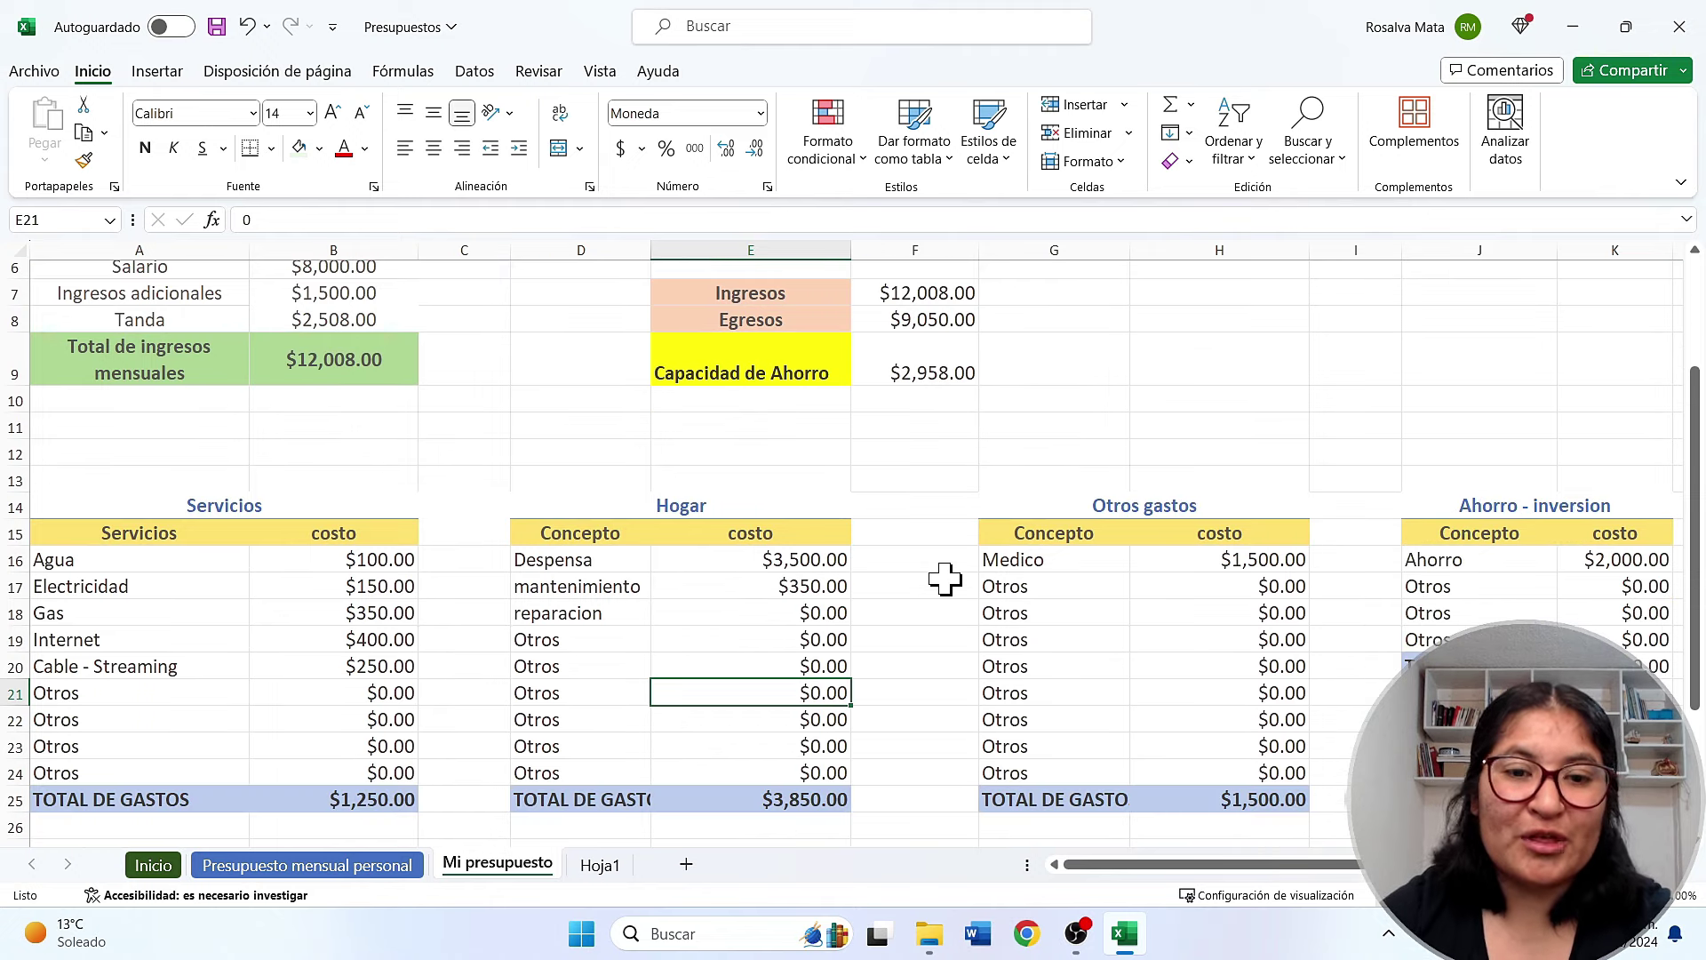